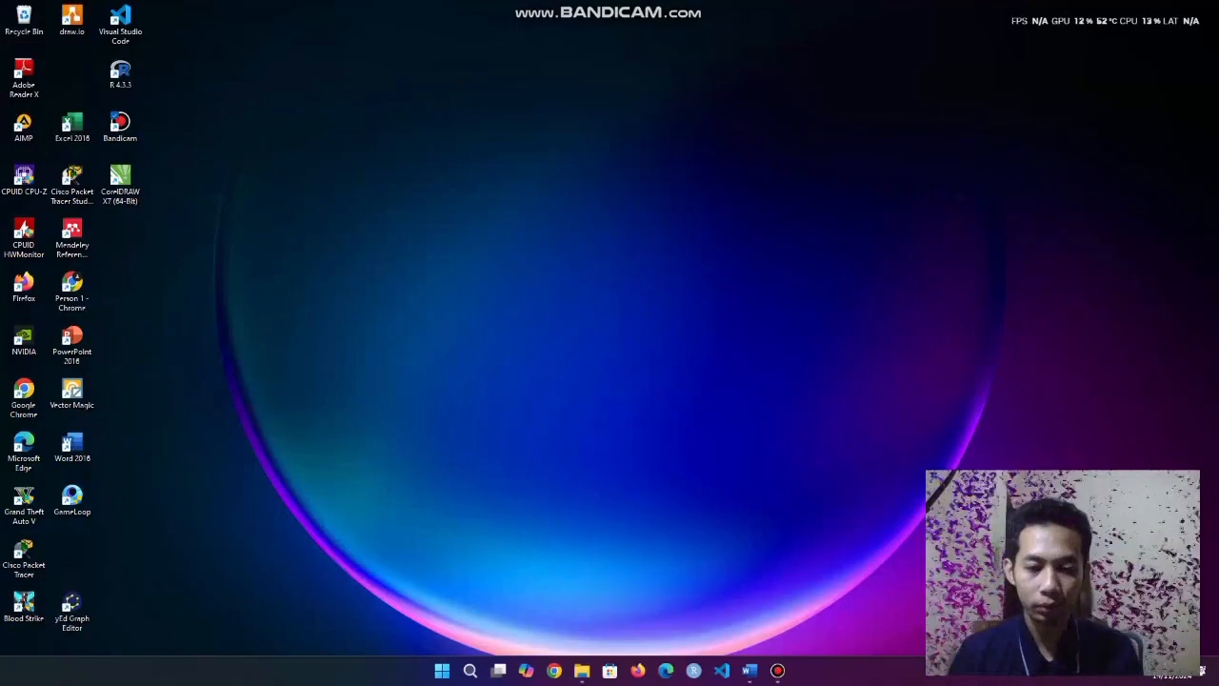
Go to the tugas 2 firewall folder and select Praktik tugas 2 firewall.pkt.
click(582, 670)
click(512, 604)
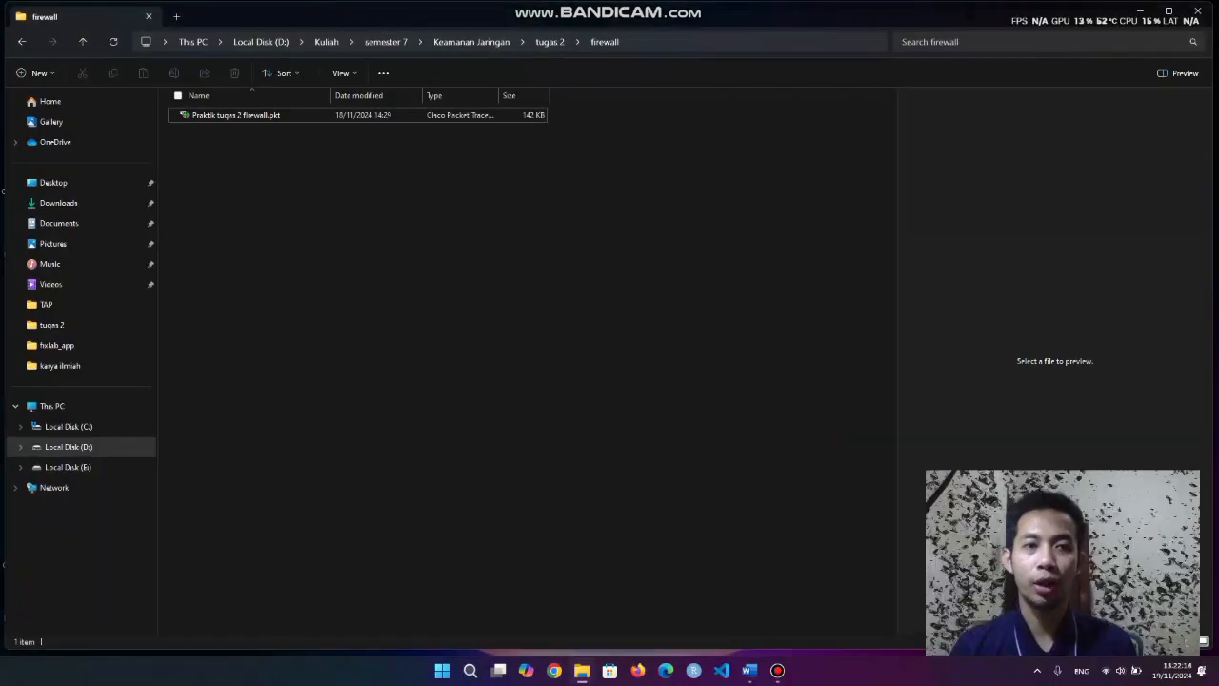
drag(215, 147, 204, 116)
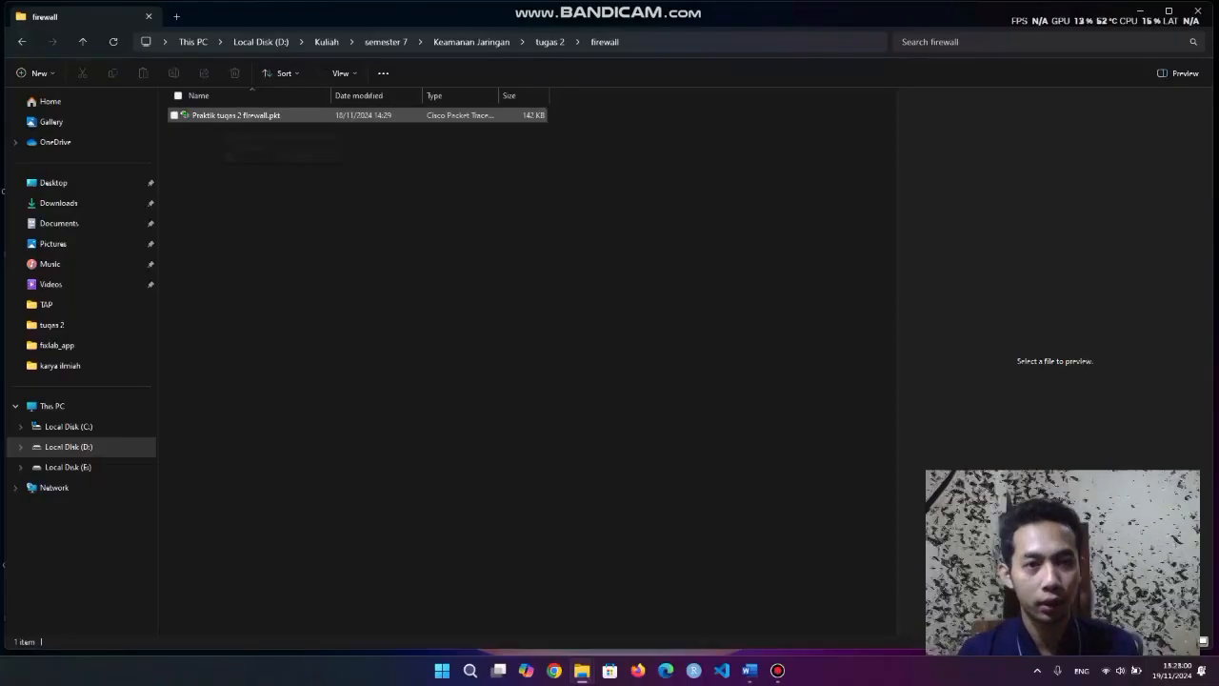
click(237, 115)
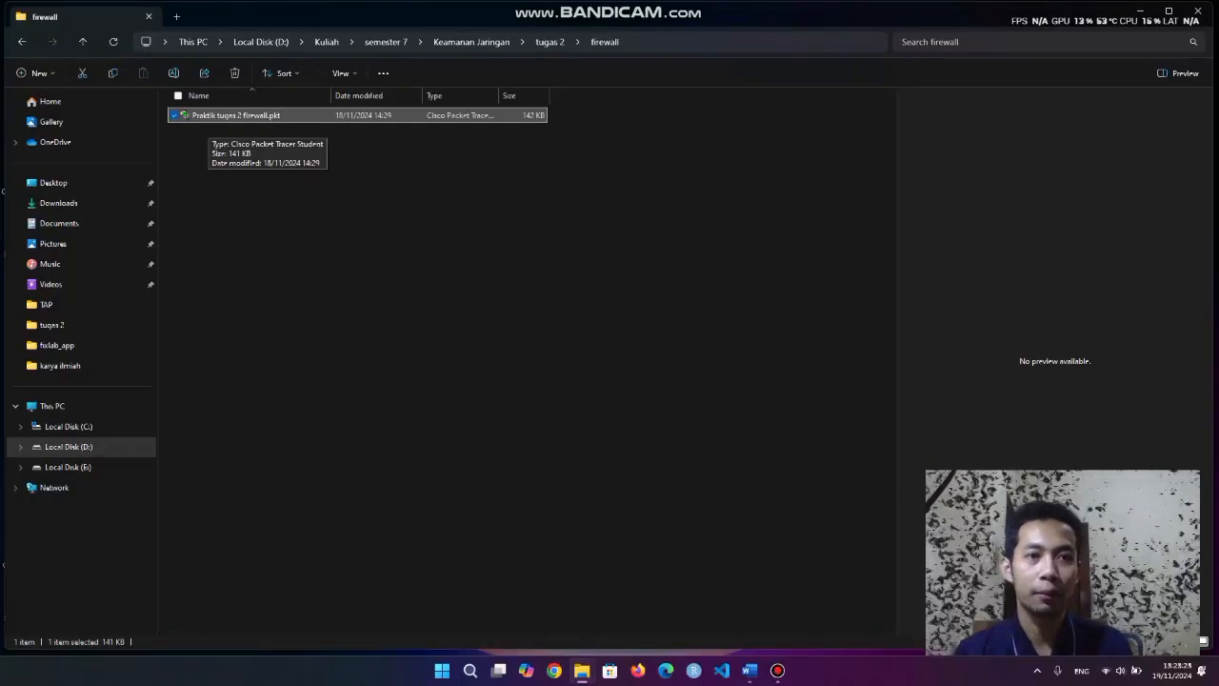
Open the firewall project and check PC0's IP 192.168.30.5 and gateway 192.168.30.1.
double_click(236, 115)
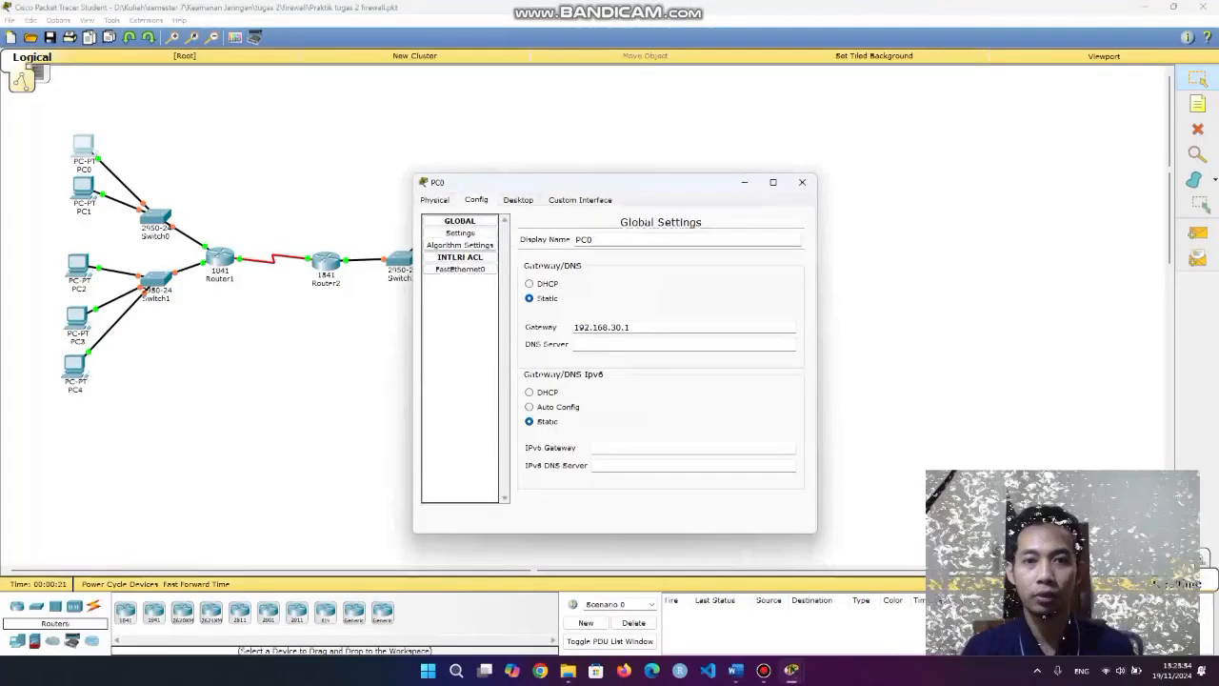
drag(575, 328, 633, 327)
click(636, 328)
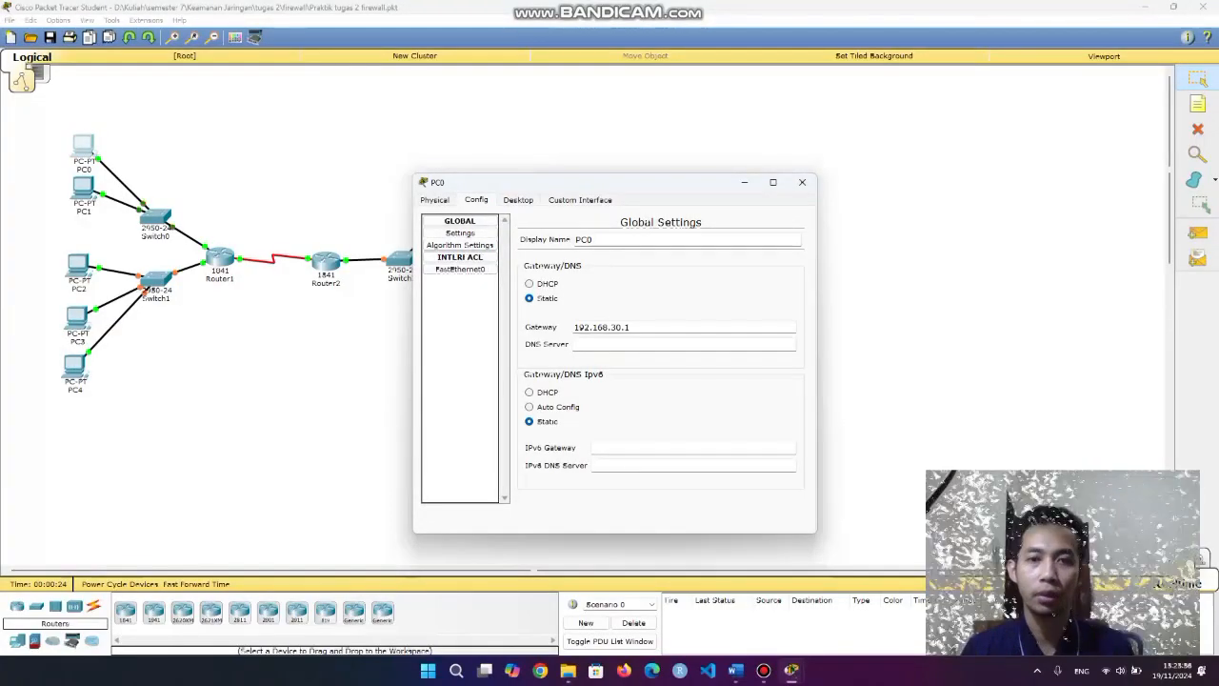
click(461, 268)
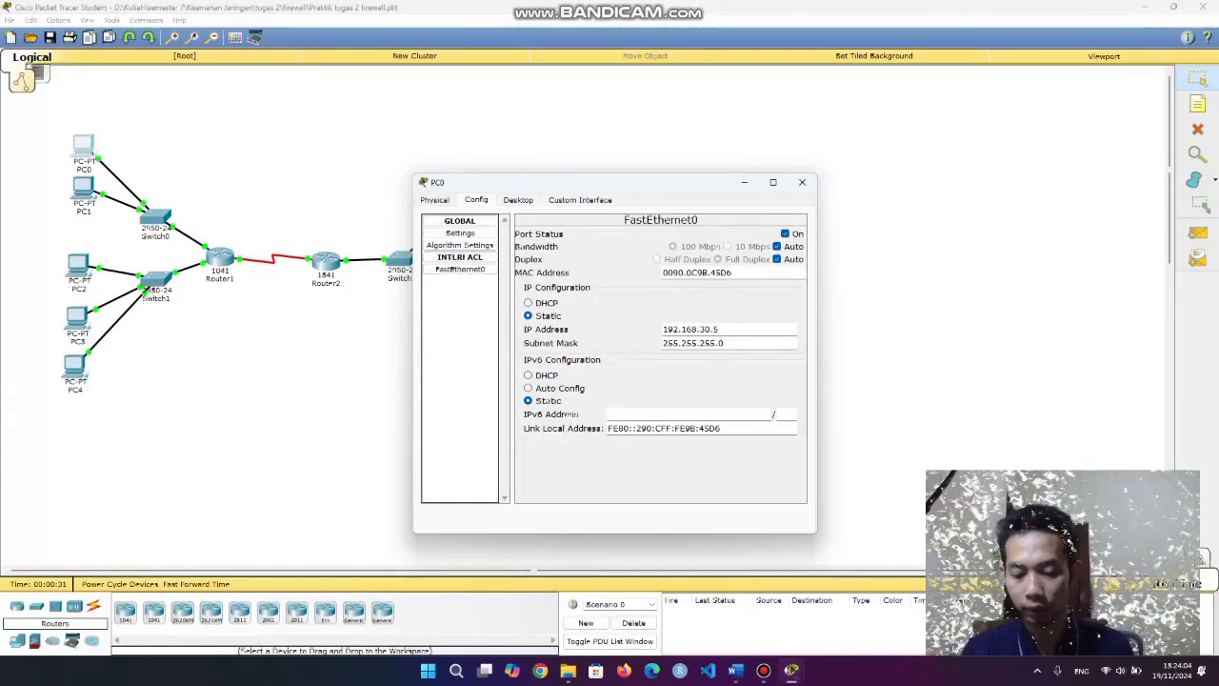
drag(664, 329, 720, 329)
click(724, 329)
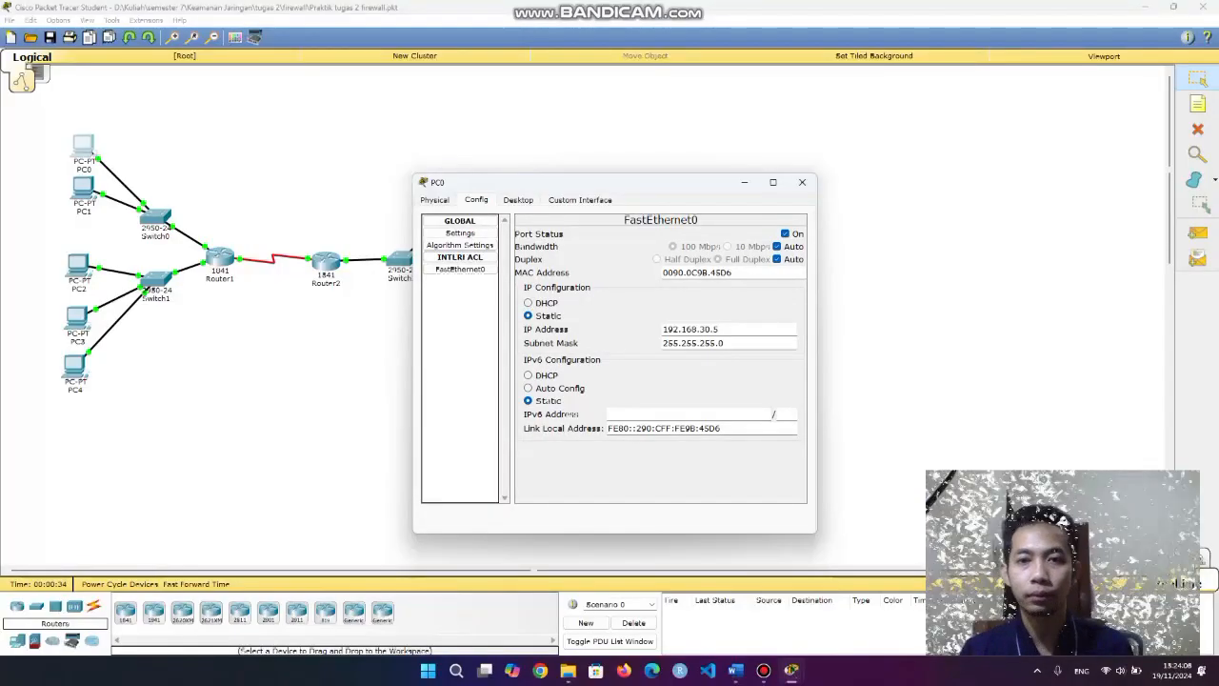
click(802, 182)
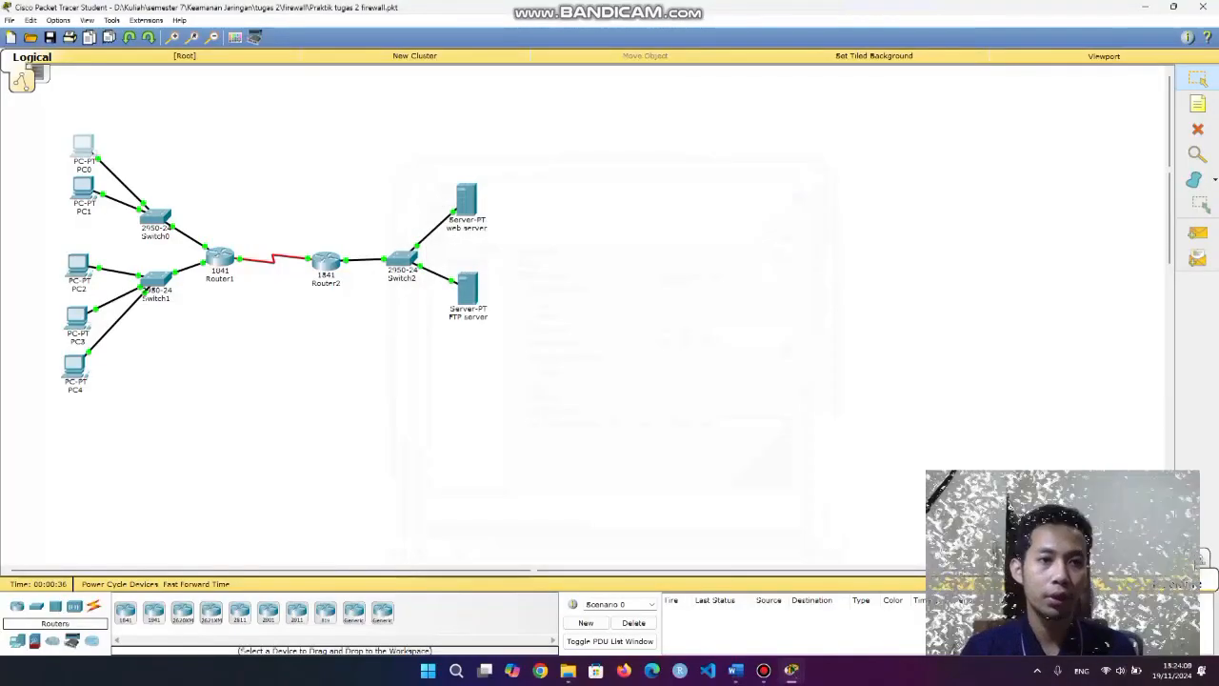
Check PC1's FastEthernet0 IP address, 192.168.30.6.
click(83, 188)
click(477, 200)
click(460, 269)
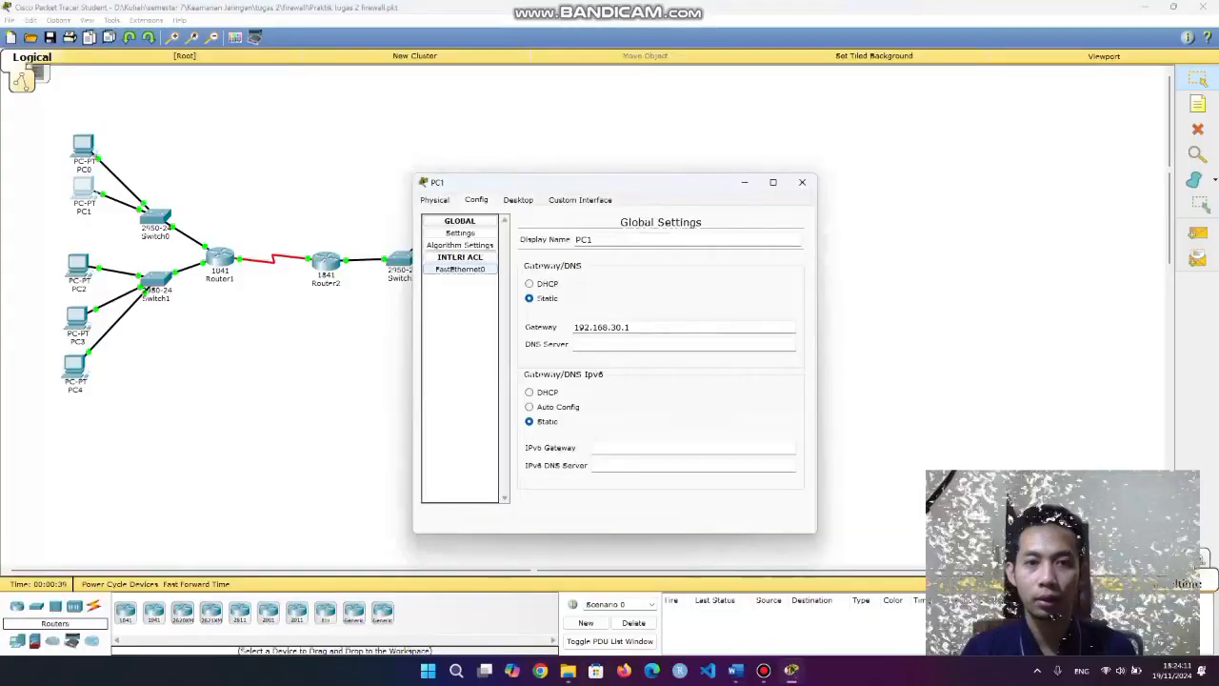
drag(721, 329, 664, 330)
click(724, 330)
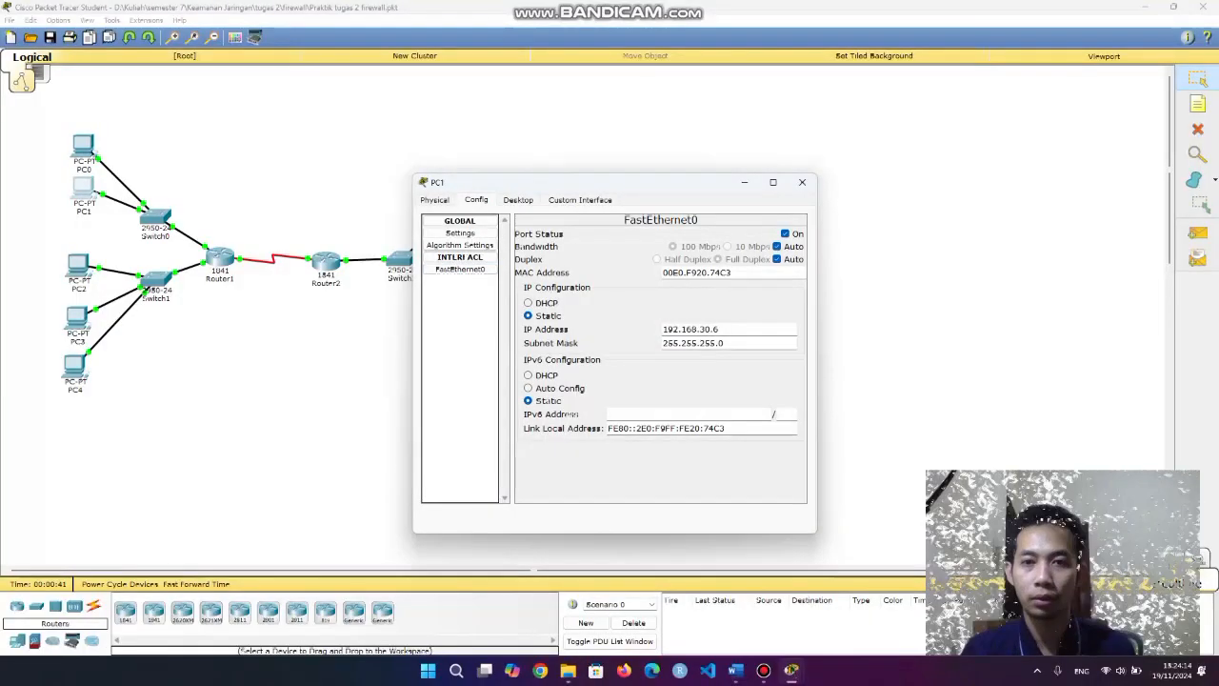
click(802, 182)
Review the FastEthernet0 IP settings of PC2 and PC3.
click(78, 263)
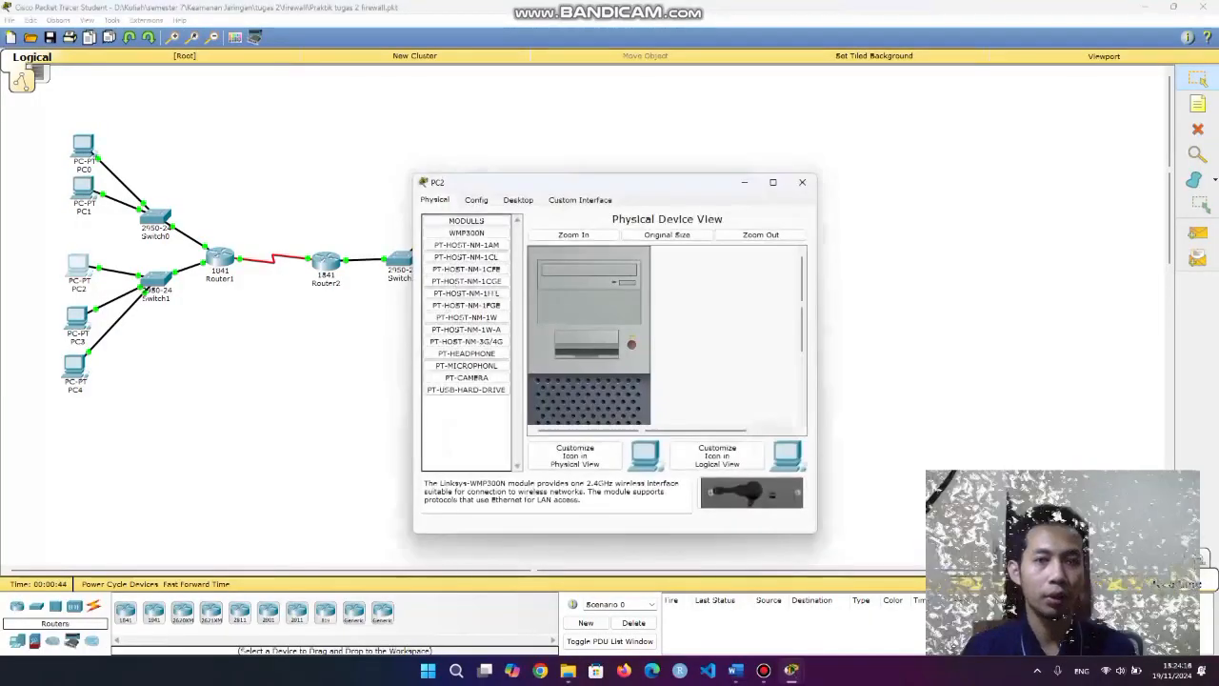
click(476, 200)
click(460, 269)
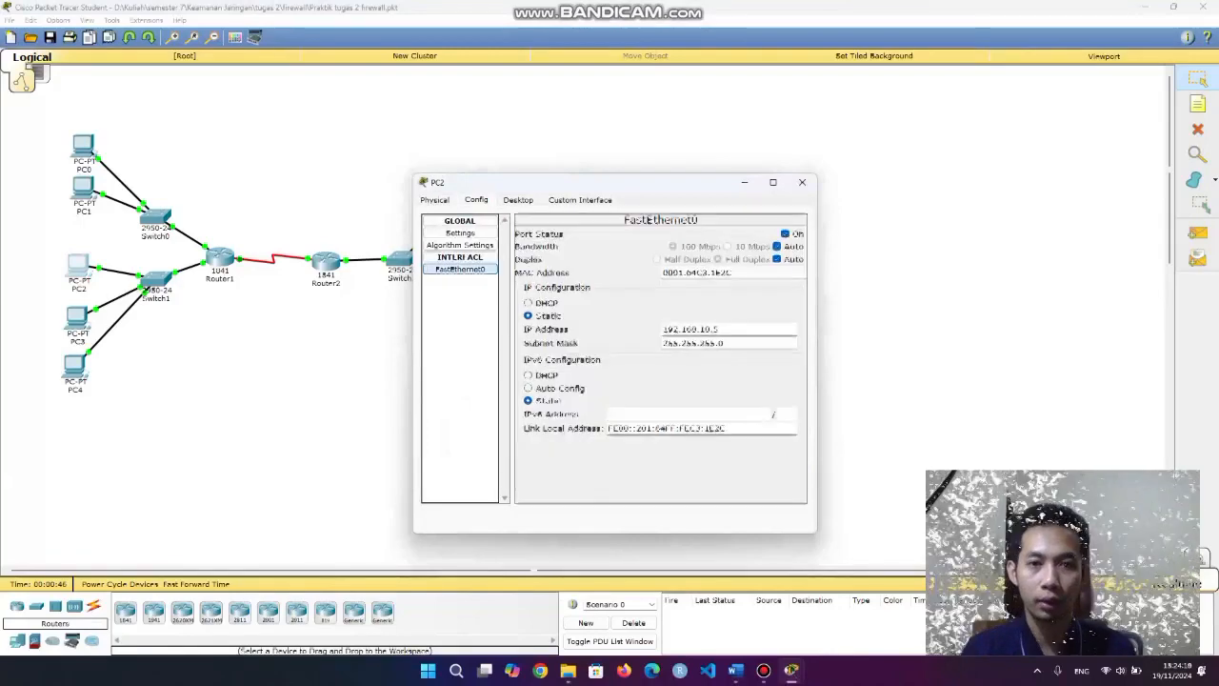
click(802, 182)
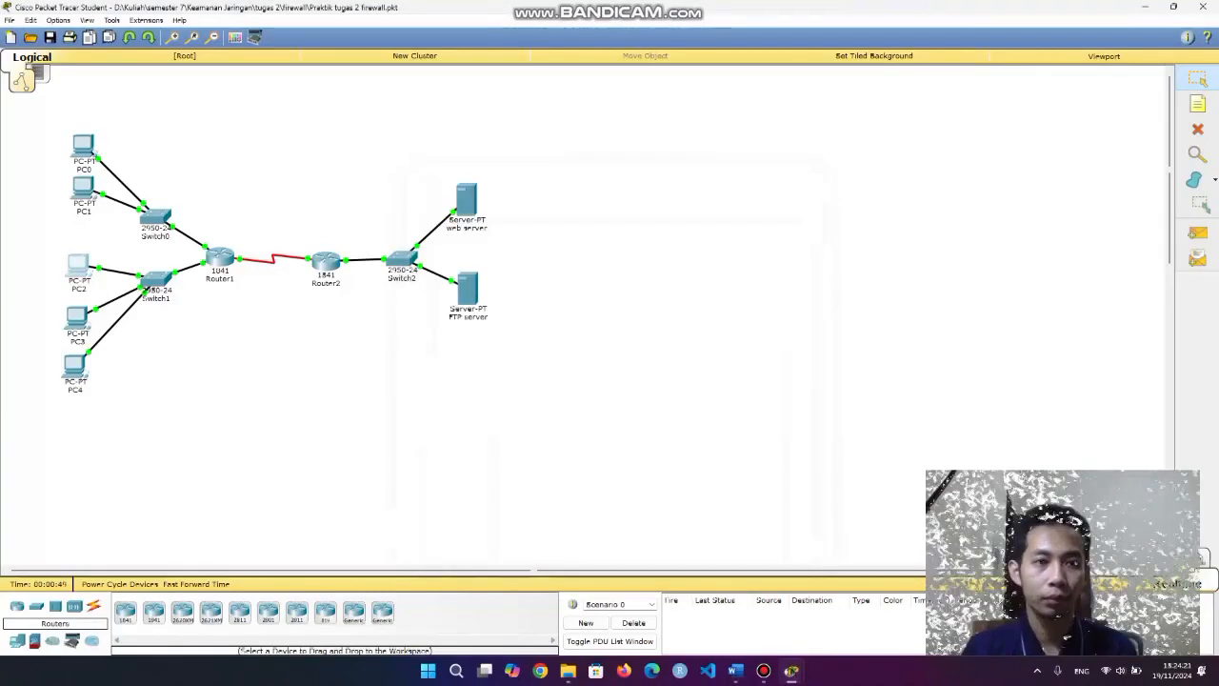
click(77, 317)
click(518, 199)
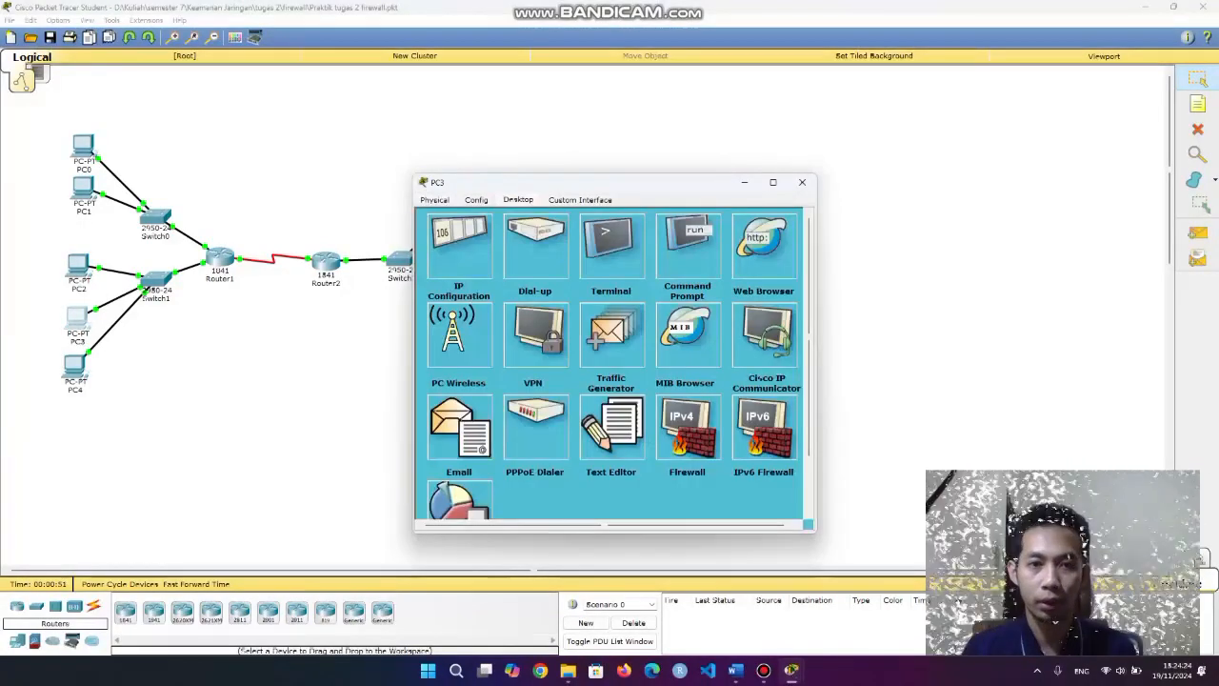
click(477, 200)
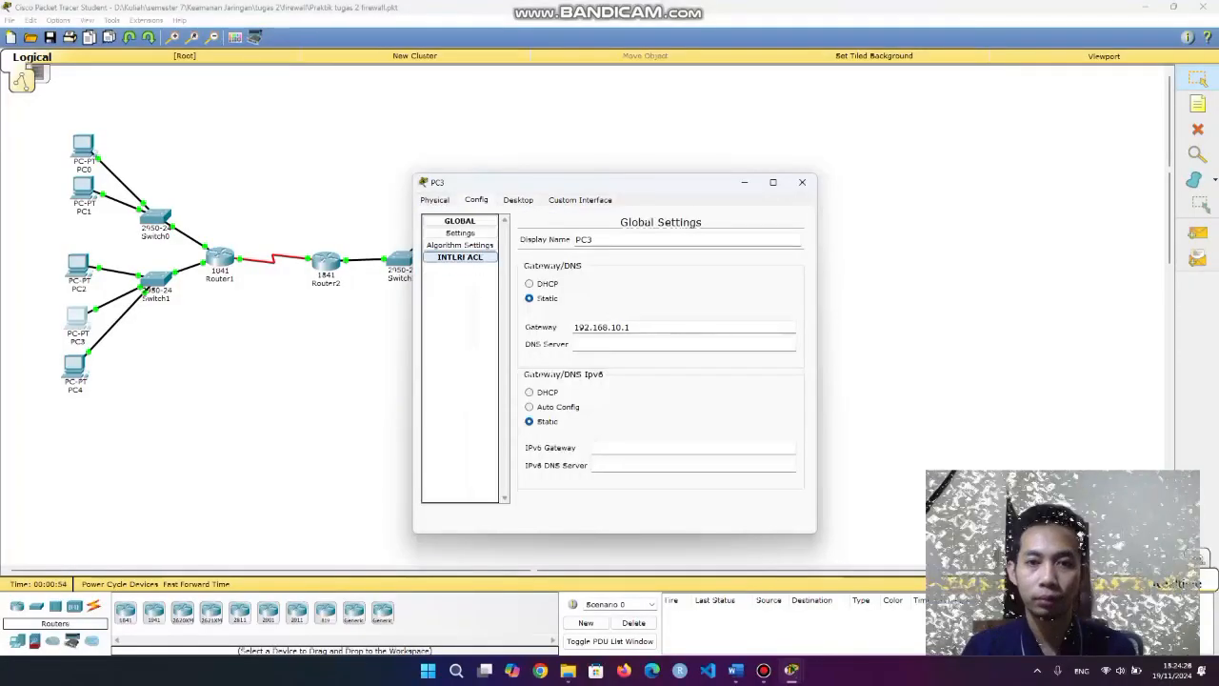
click(460, 257)
click(460, 269)
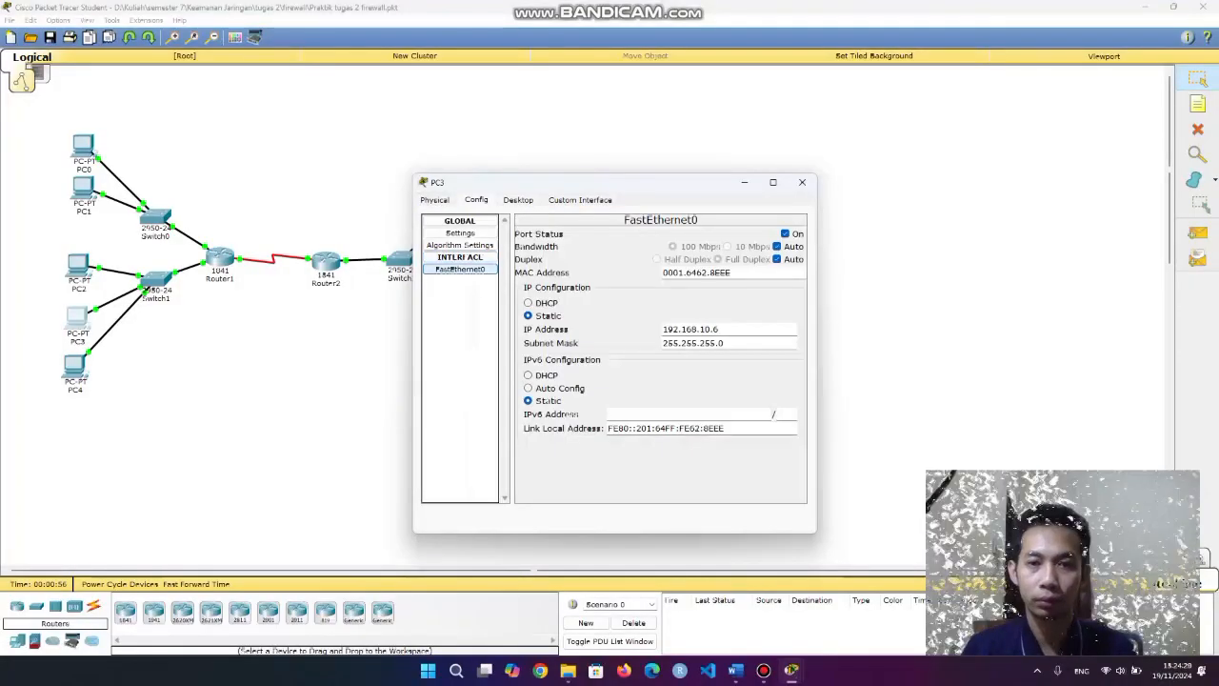
click(802, 182)
Check PC4's FastEthernet0 IP address, 192.168.10.7.
click(76, 367)
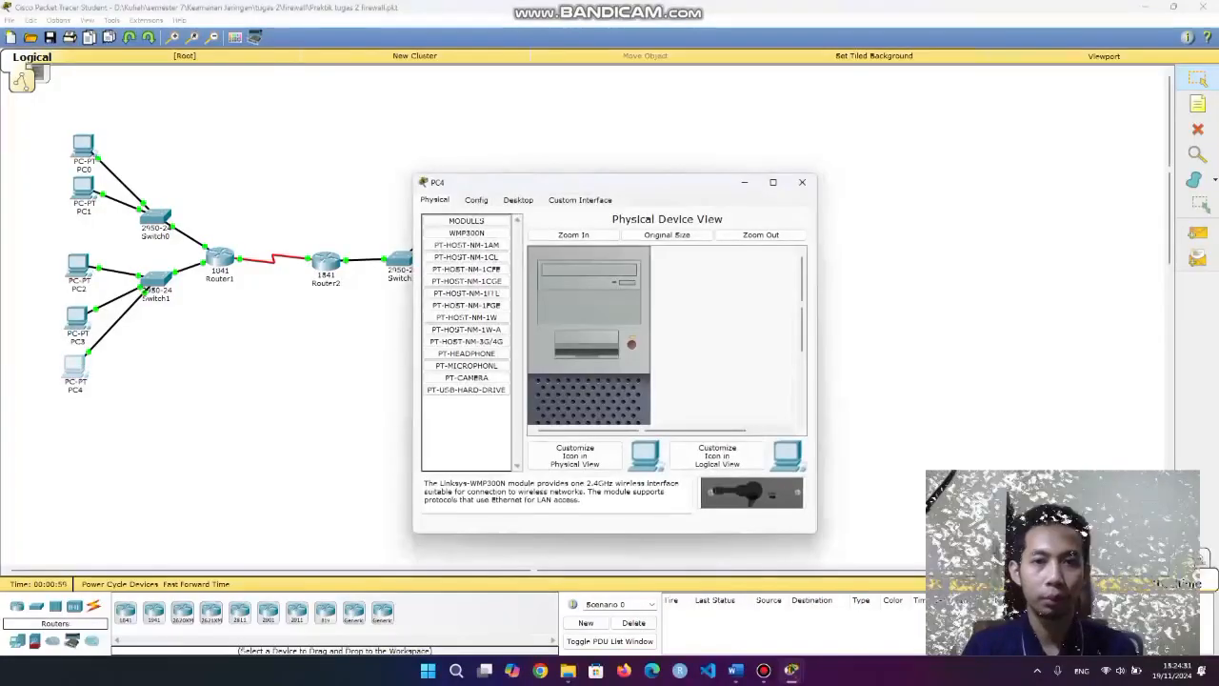
click(519, 200)
click(476, 200)
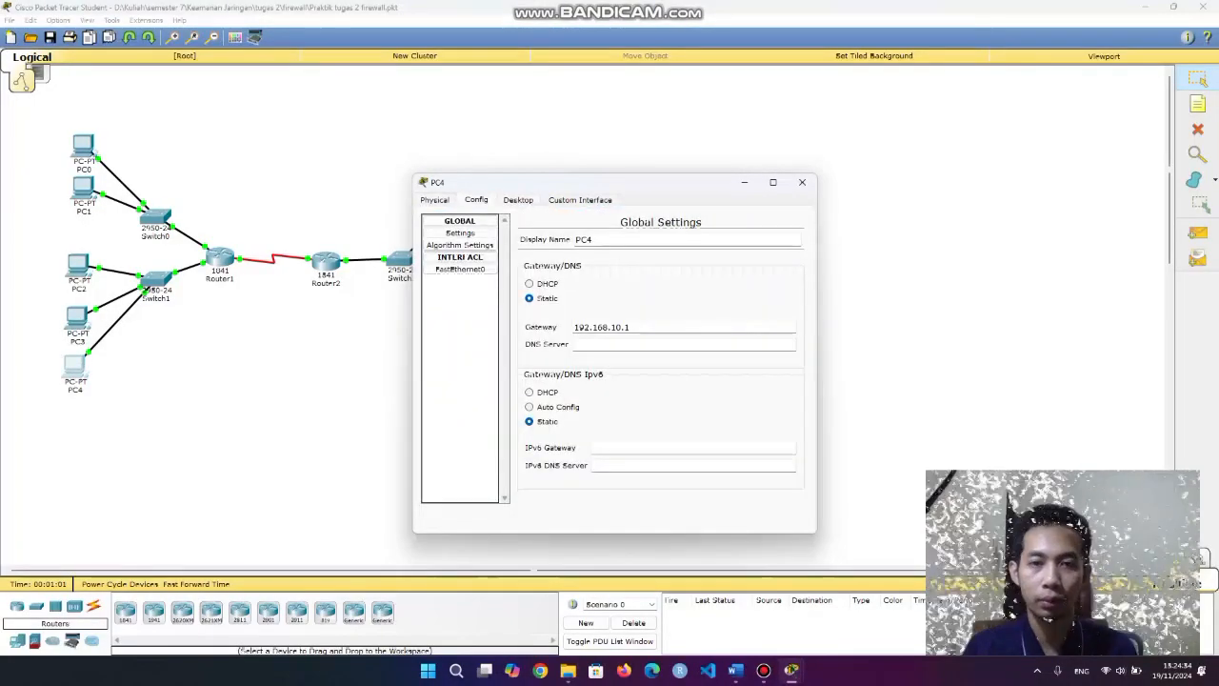
click(460, 269)
drag(722, 330, 662, 329)
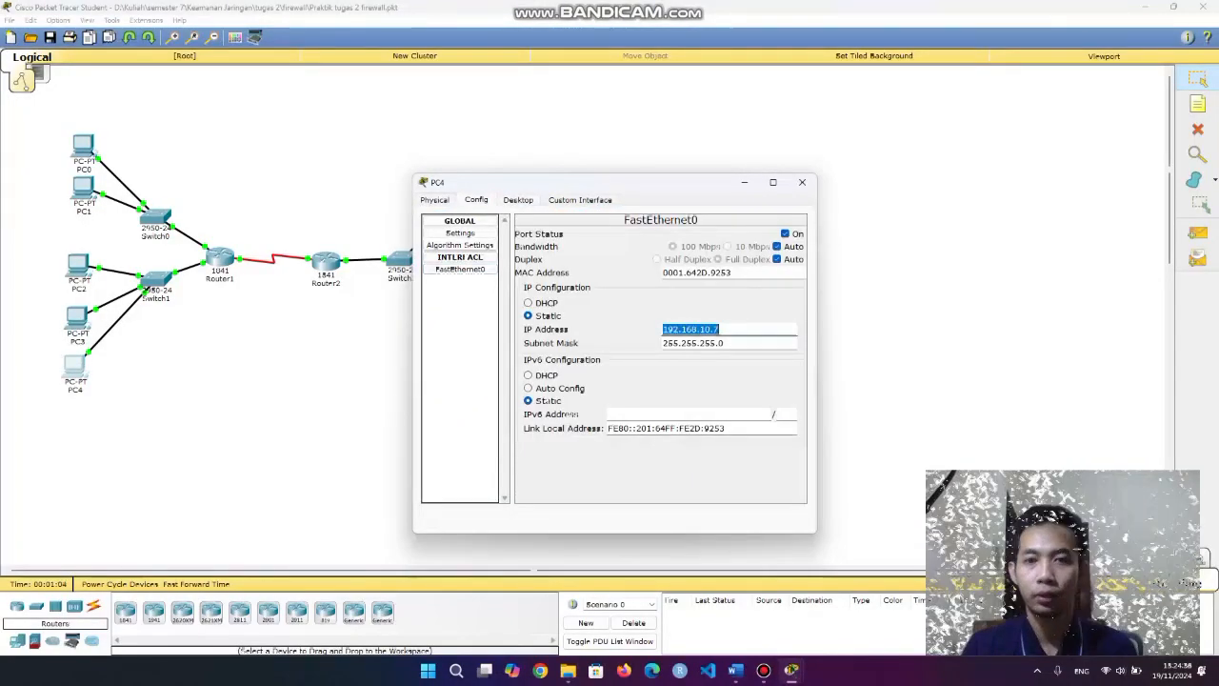
click(659, 466)
click(802, 182)
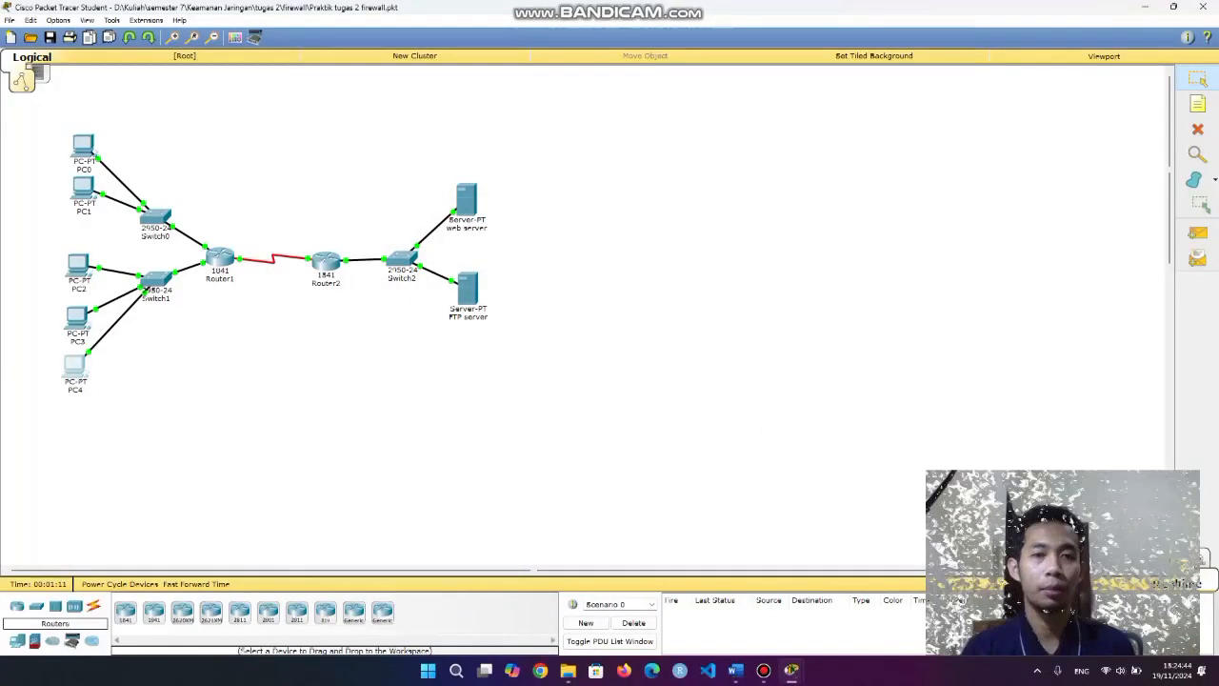
Check the web server's IP 192.168.20.5 and gateway 192.168.20.1.
click(466, 198)
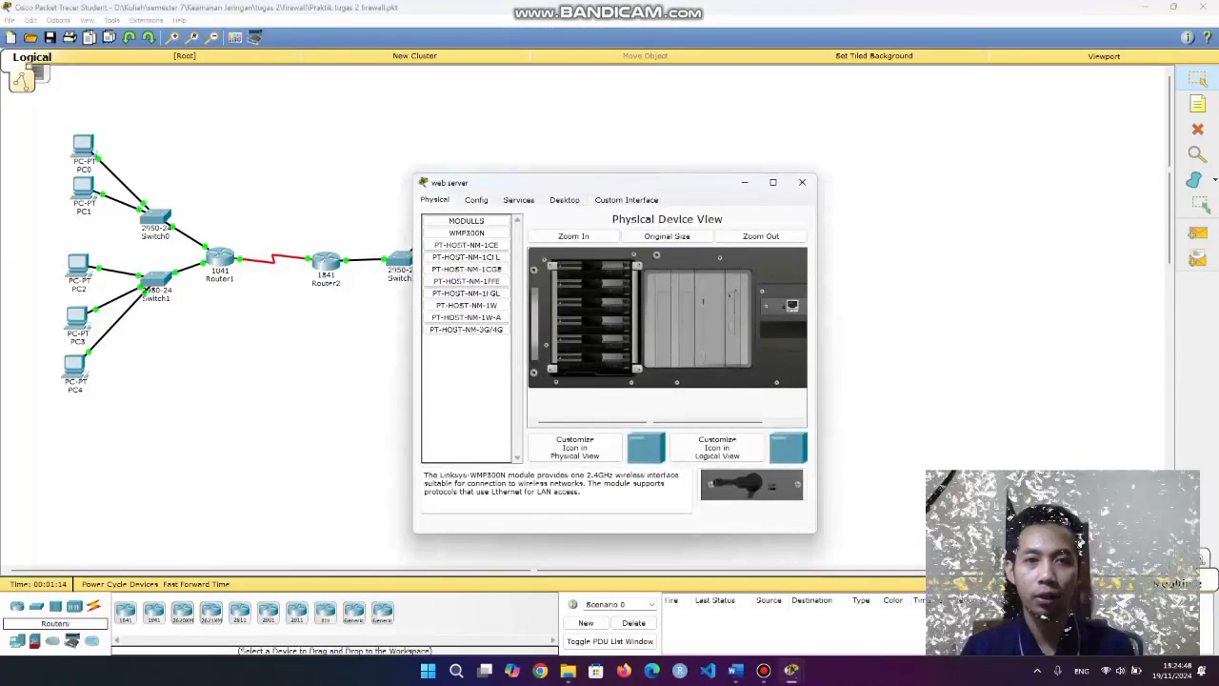
click(519, 200)
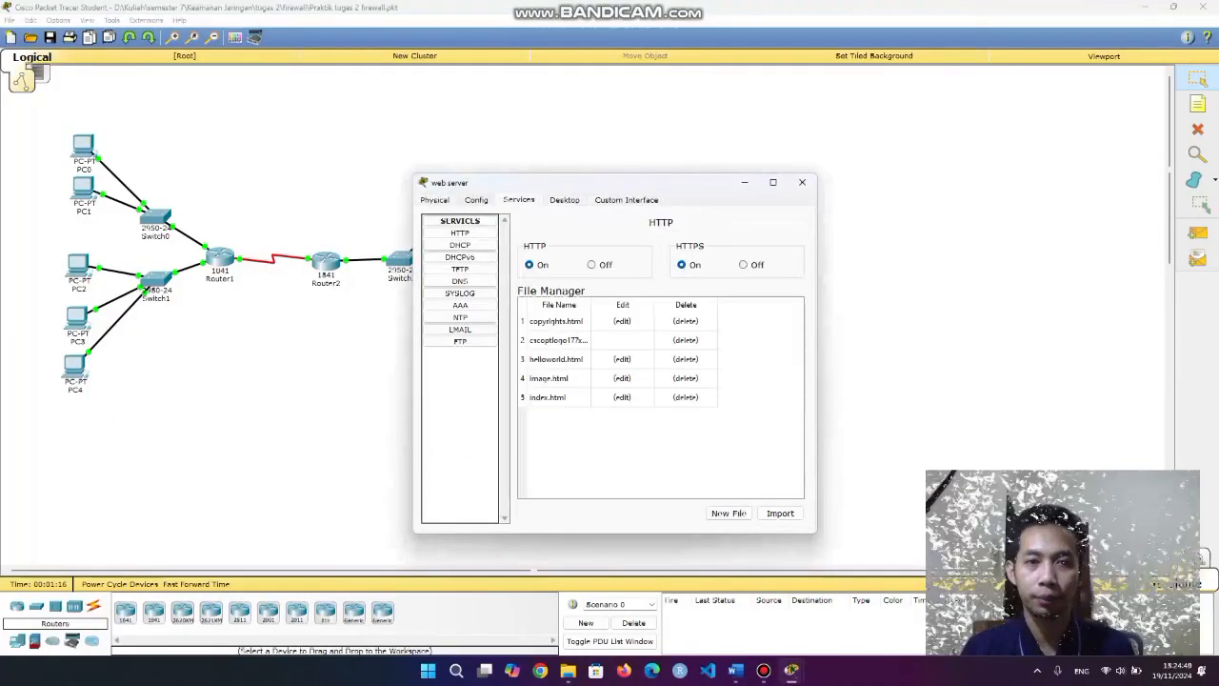
click(476, 200)
click(657, 336)
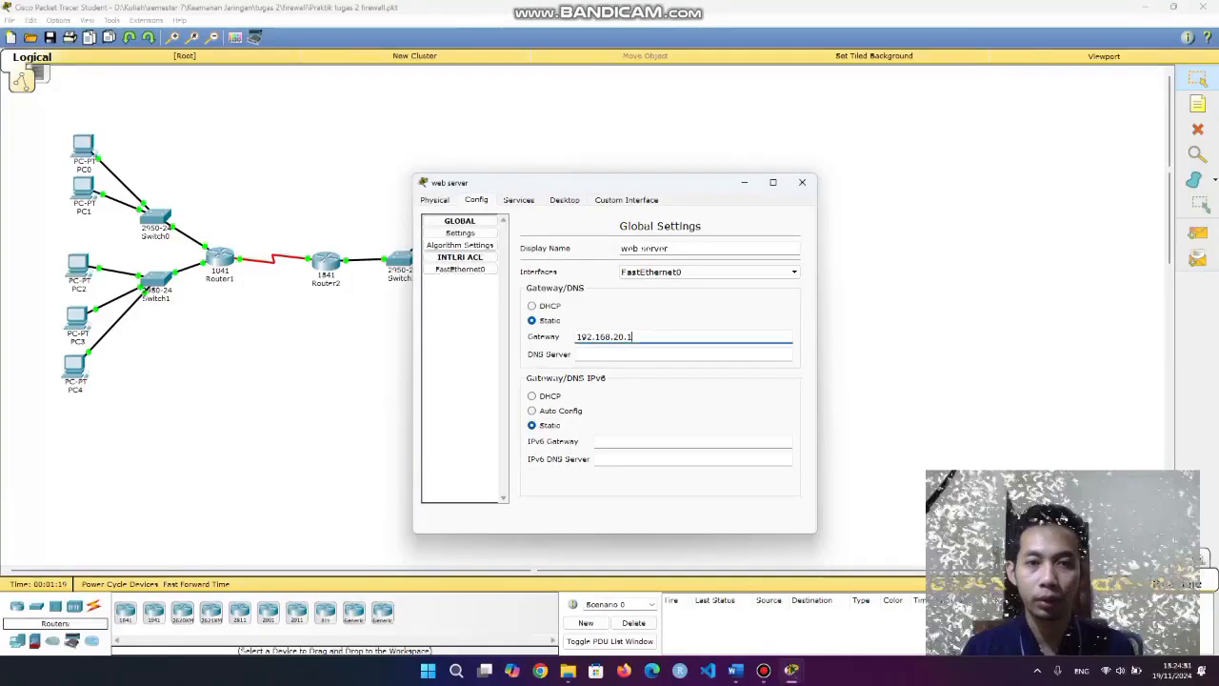
click(460, 269)
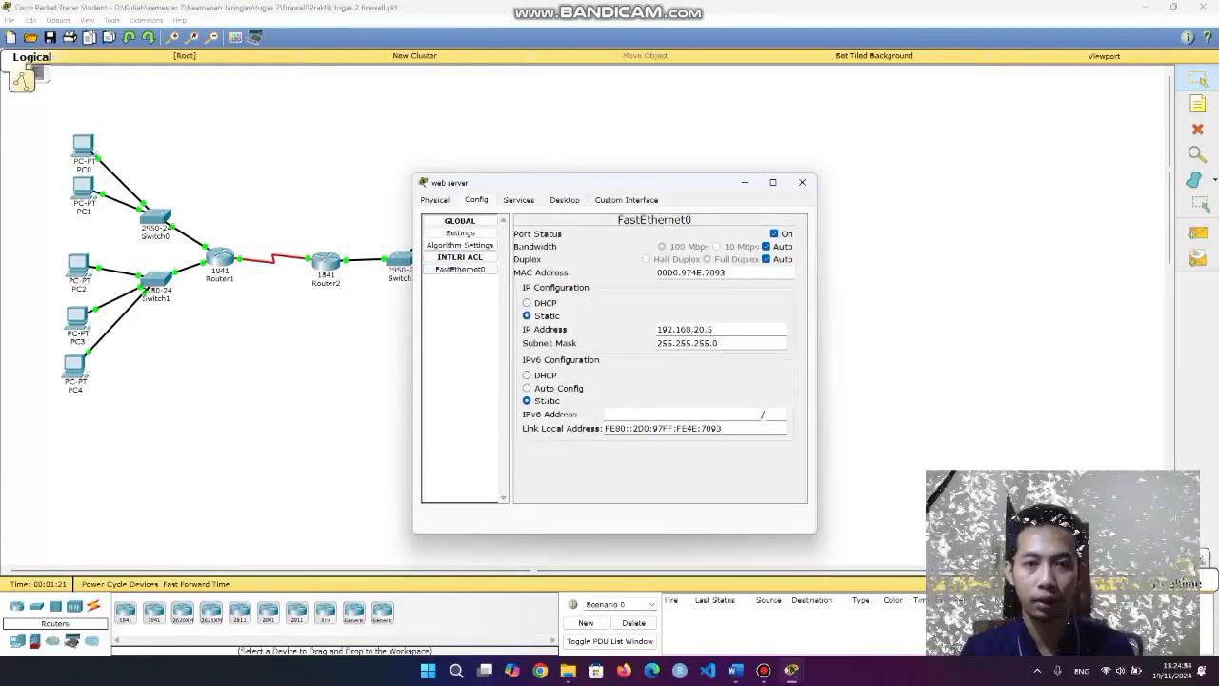
double_click(686, 330)
click(658, 472)
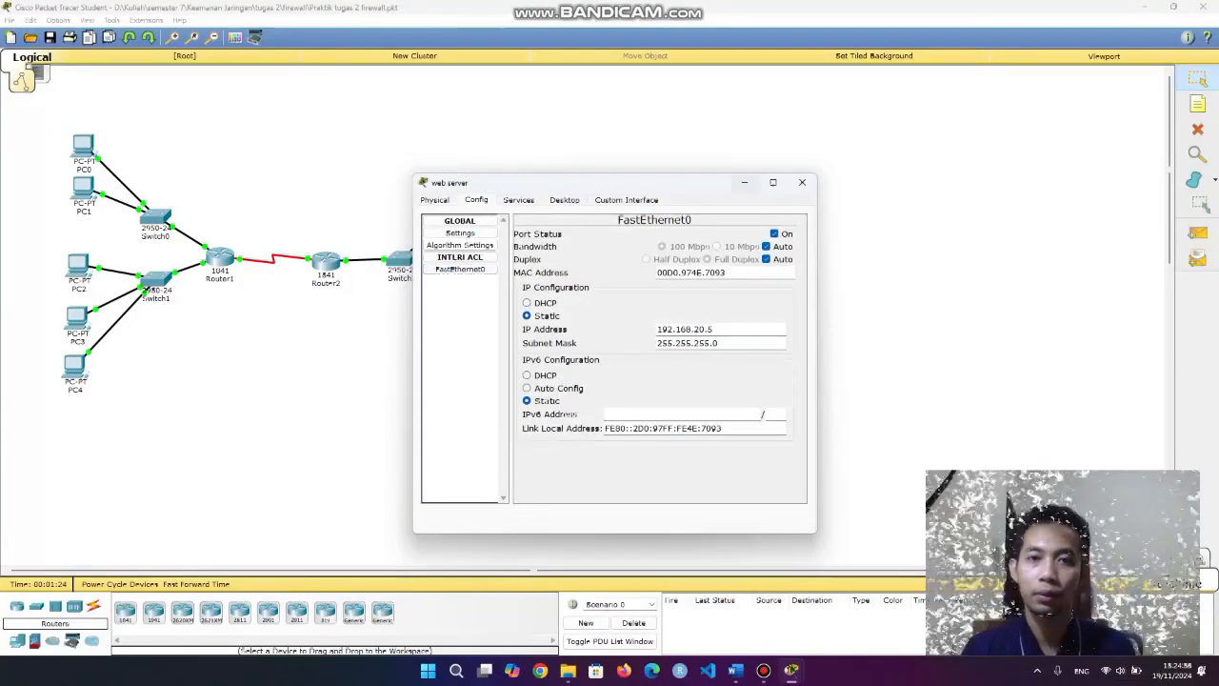
click(745, 182)
Check the FTP server's FastEthernet0 IP address, 192.168.20.10.
click(467, 287)
click(477, 200)
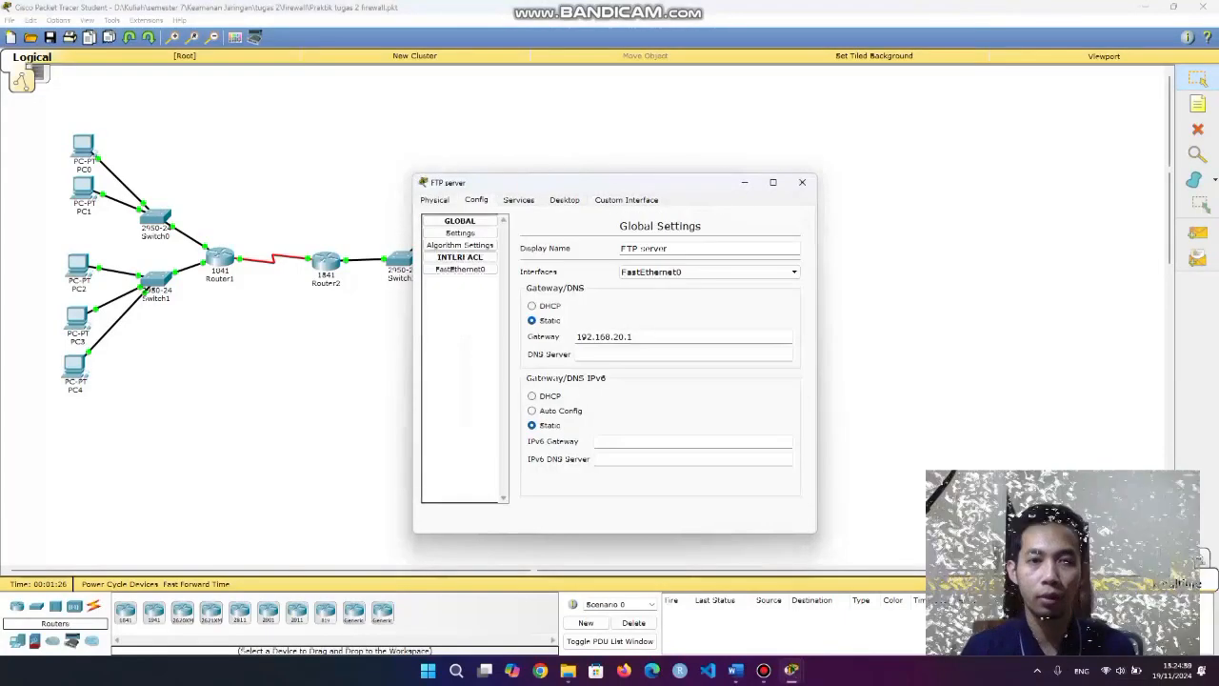
click(461, 269)
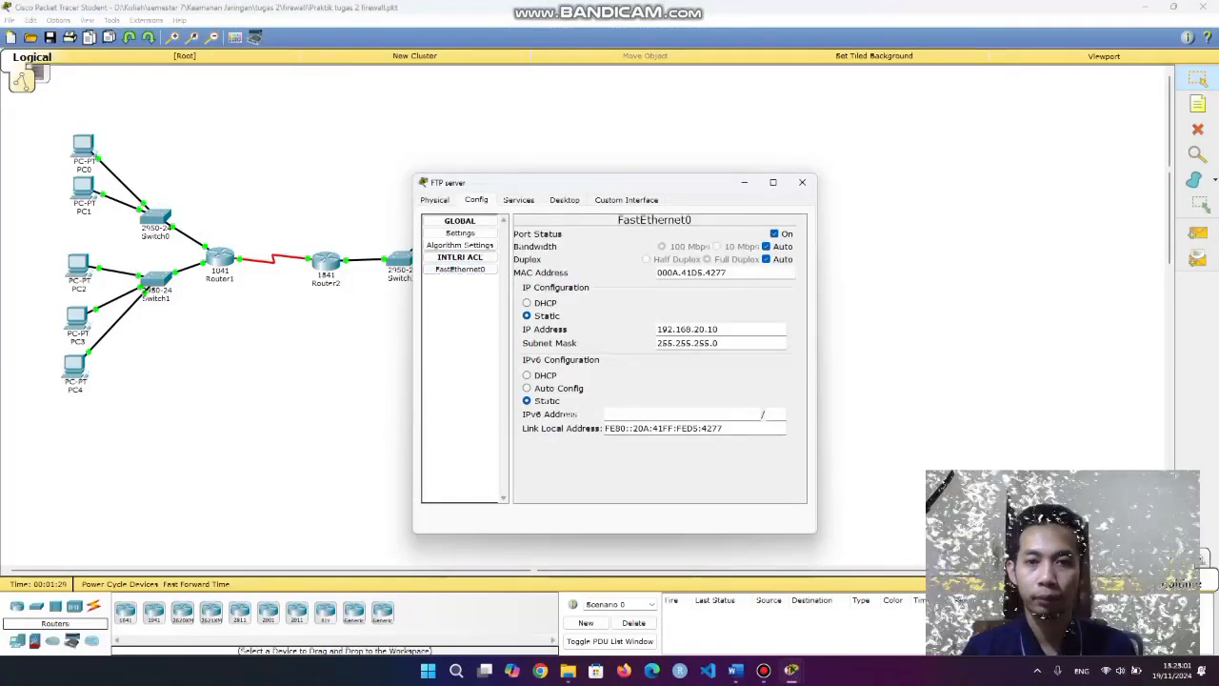
double_click(686, 329)
click(658, 472)
Change the FTP user entry to username siswa1 with a new password and save it.
click(519, 200)
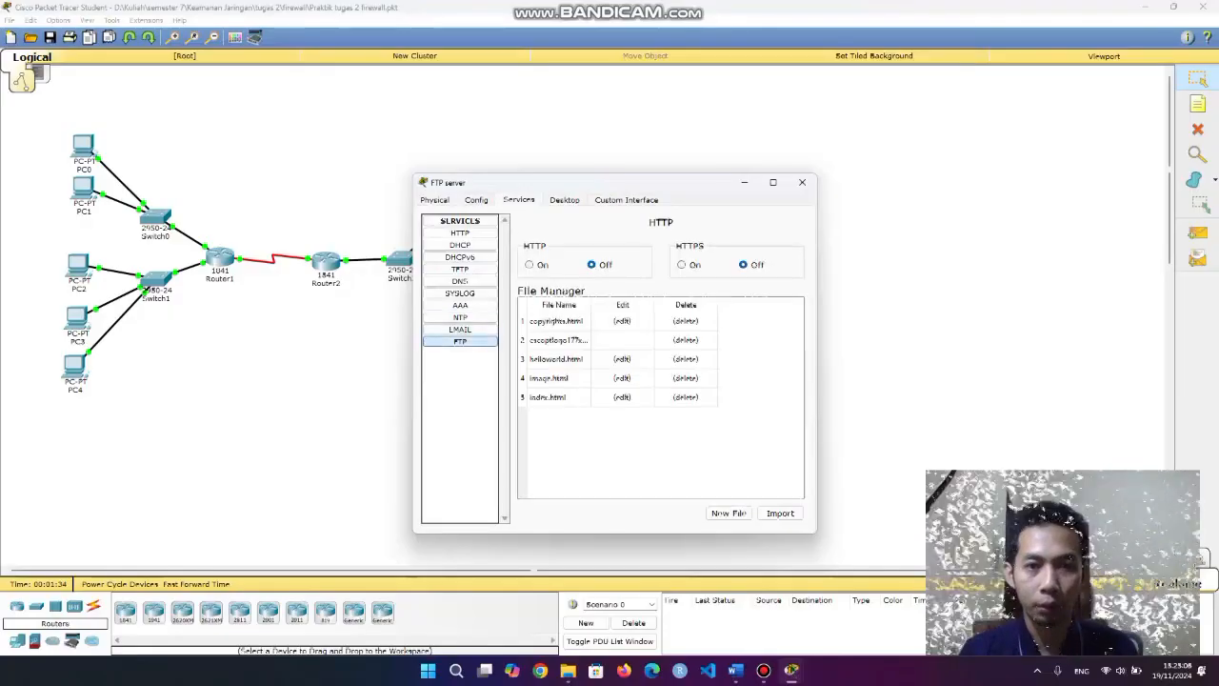
click(461, 341)
click(571, 332)
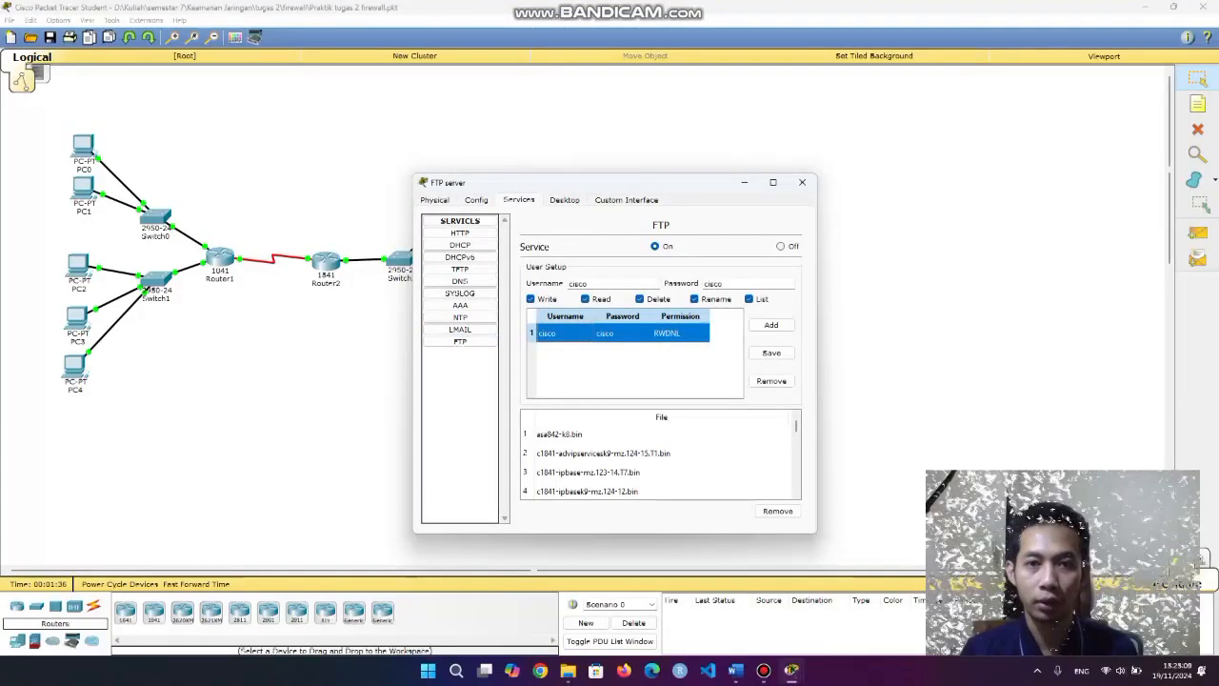
click(625, 367)
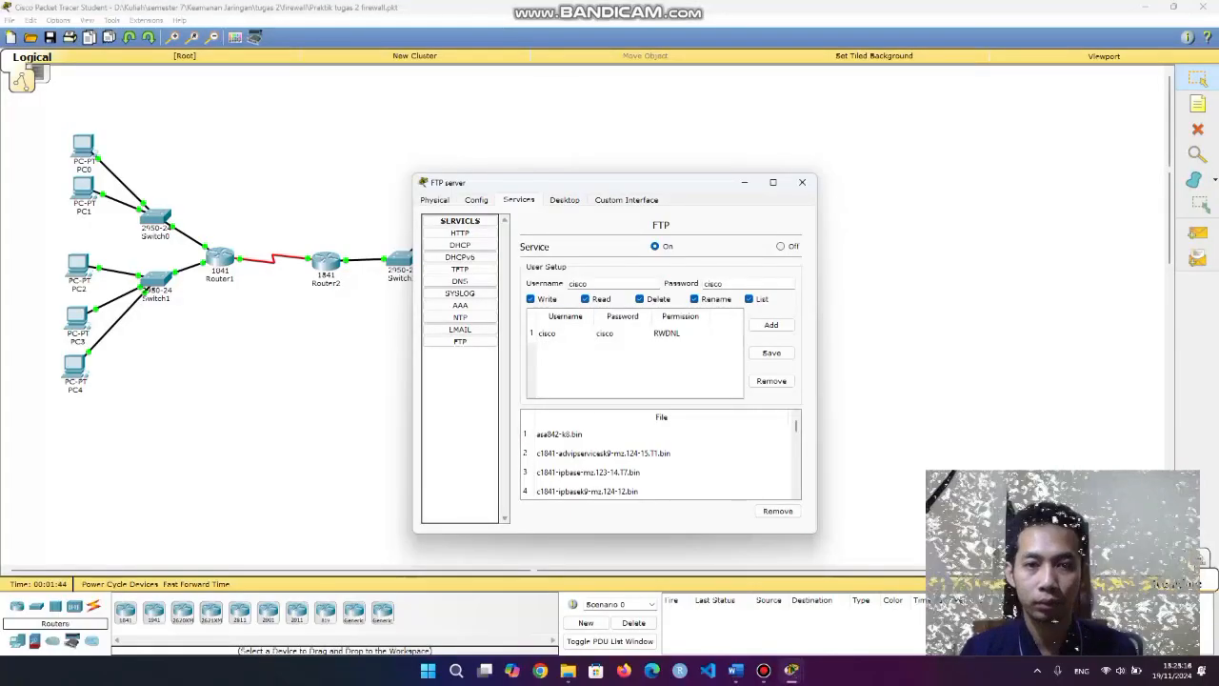
click(565, 332)
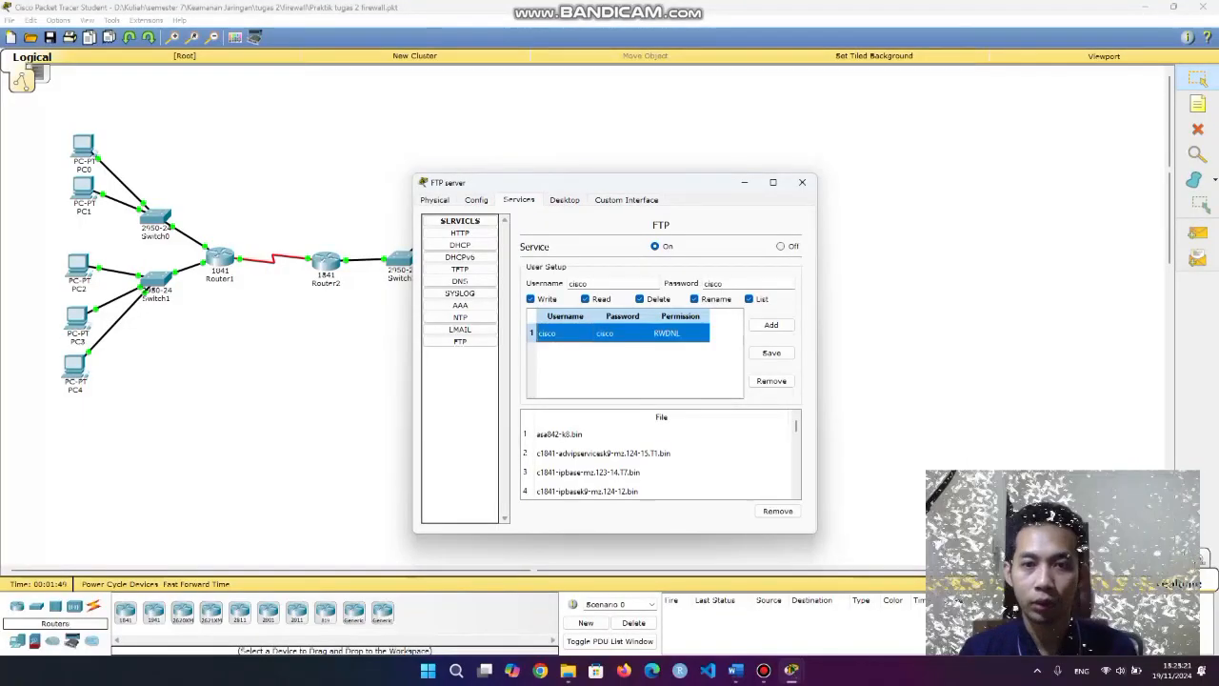
click(588, 283)
key(BackSpace)
key(BackSpace)
key(BackSpace)
key(BackSpace)
key(BackSpace)
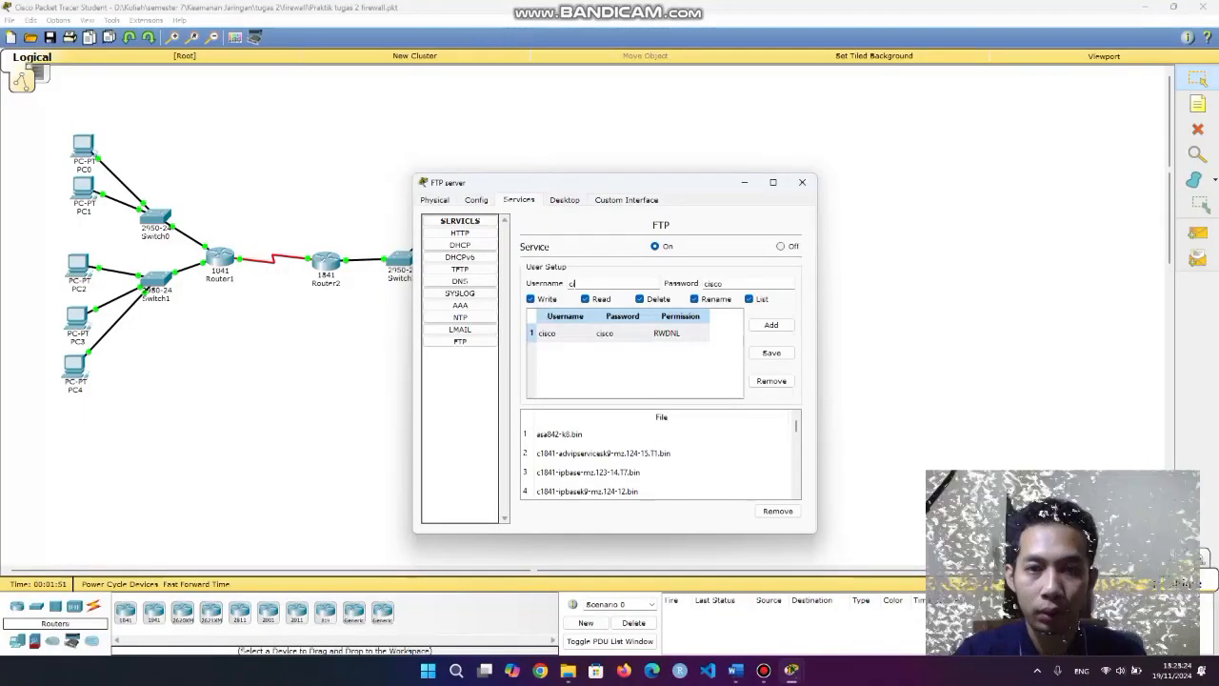
text(siswa1)
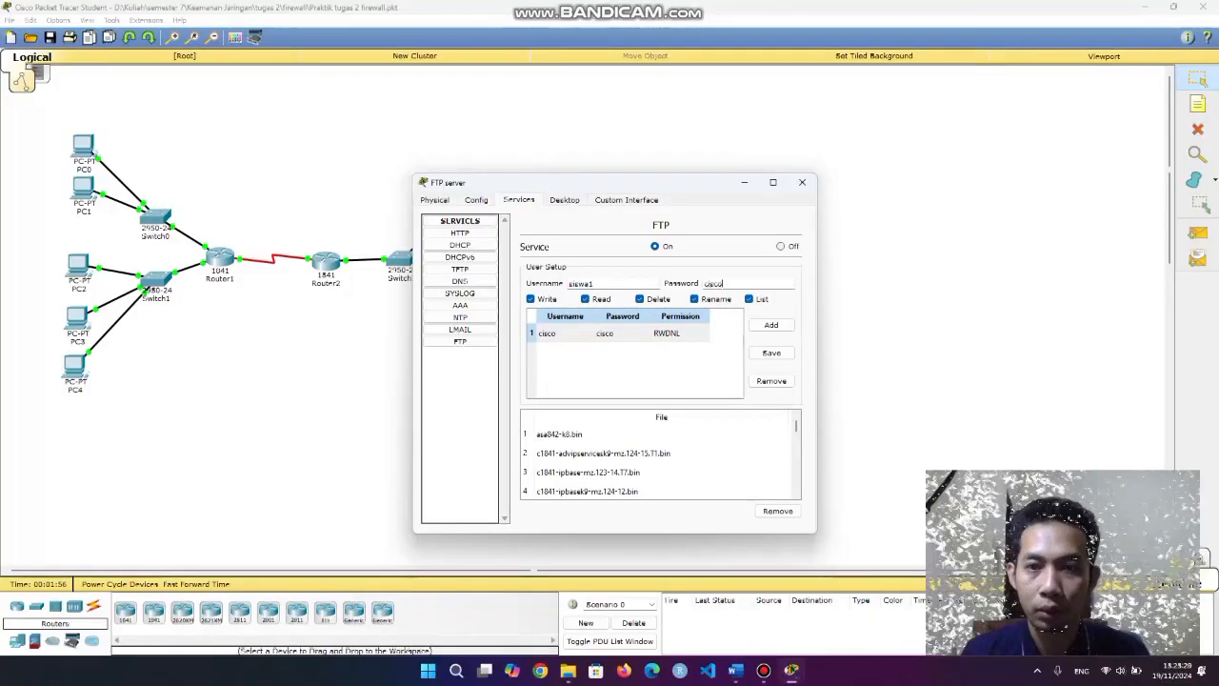
key(Tab)
text(si)
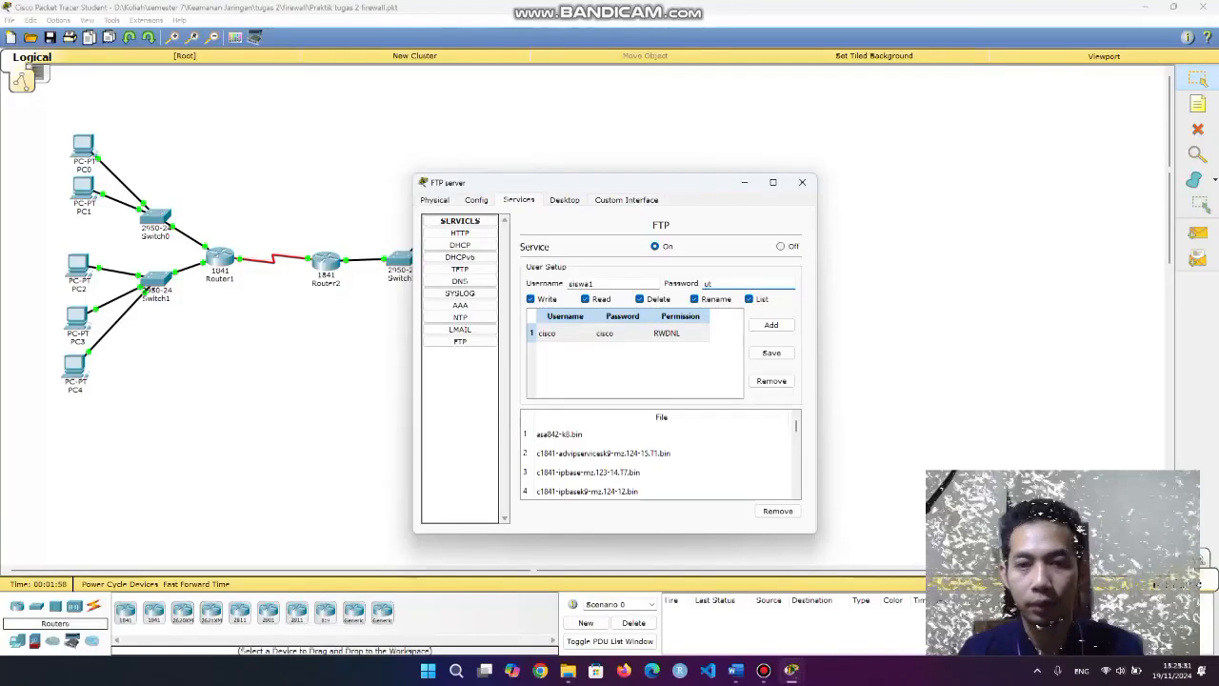
click(772, 353)
click(802, 182)
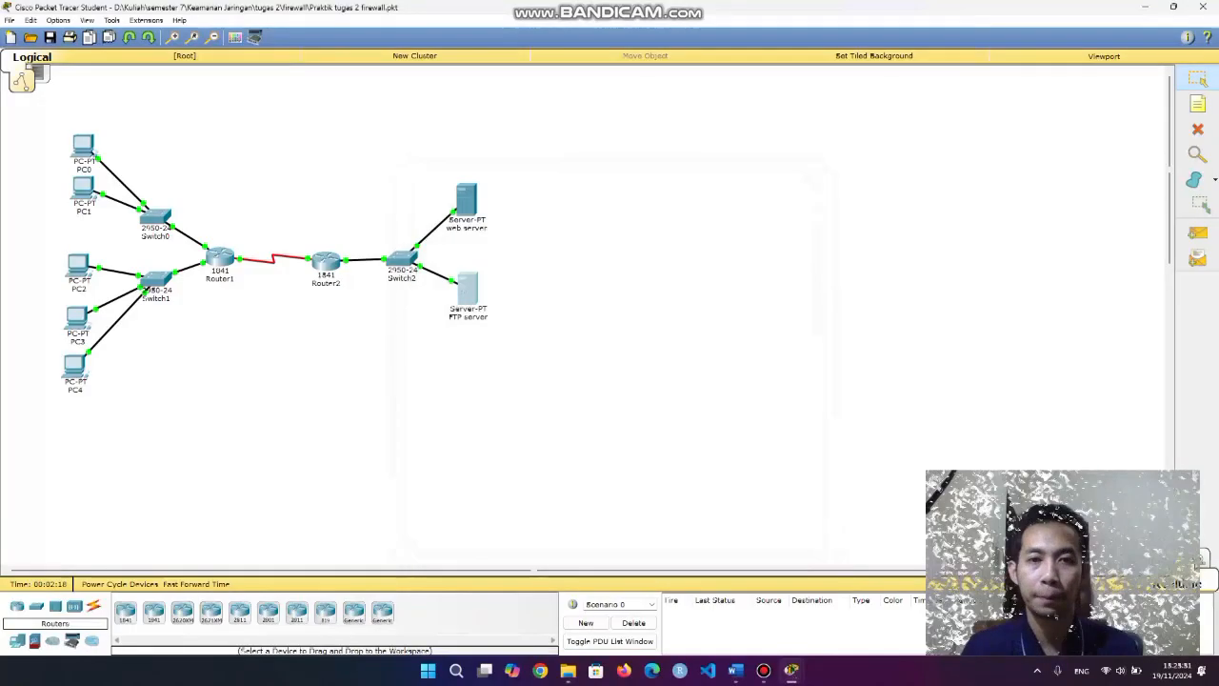
click(266, 185)
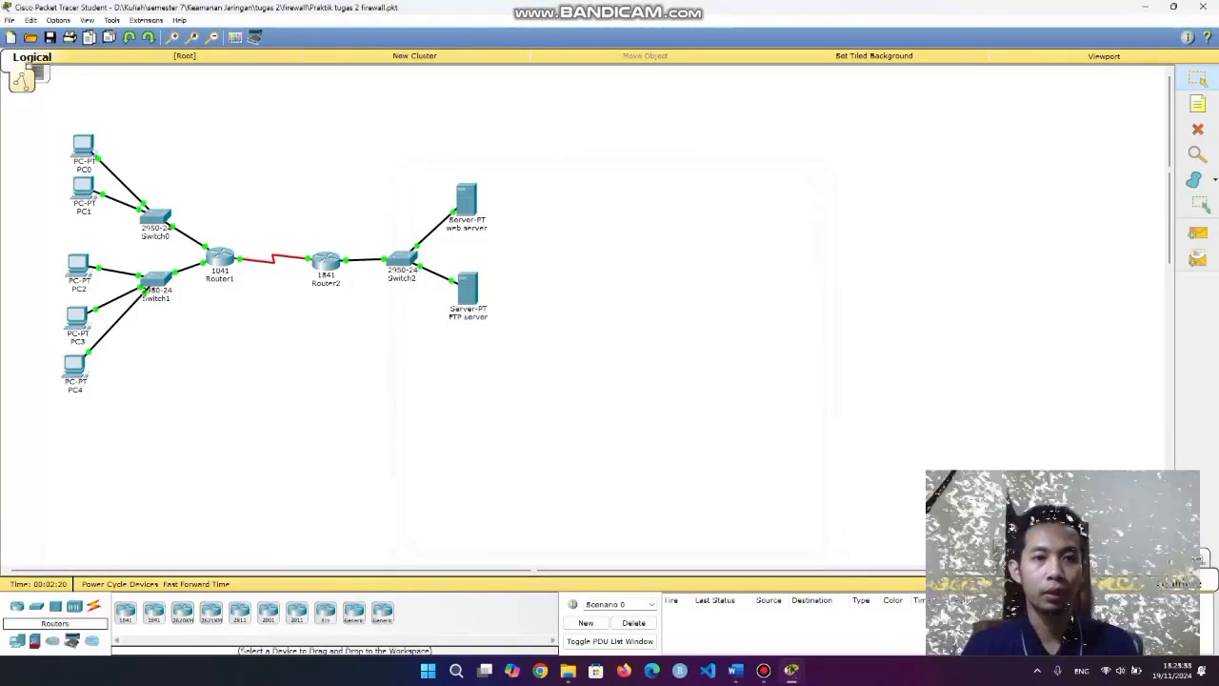
mouse_move(266, 185)
mouse_down()
mouse_move(225, 312)
mouse_move(343, 313)
mouse_up()
mouse_move(189, 327)
mouse_down()
mouse_move(216, 278)
mouse_move(341, 203)
mouse_up()
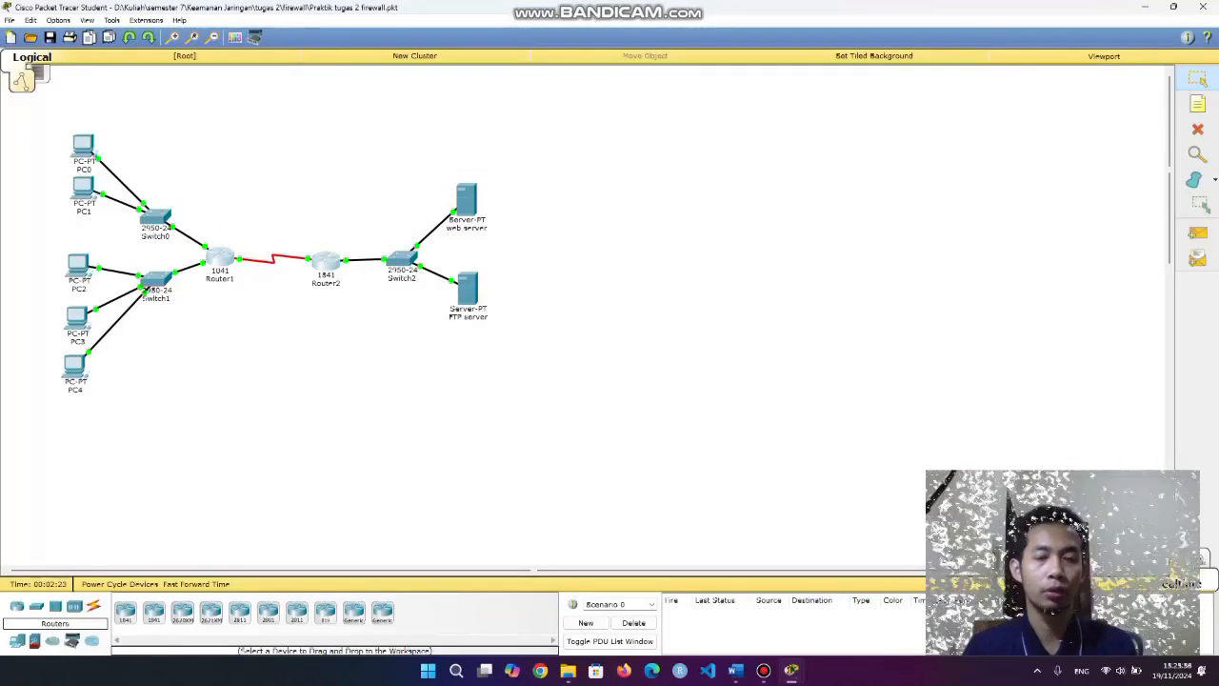
click(341, 203)
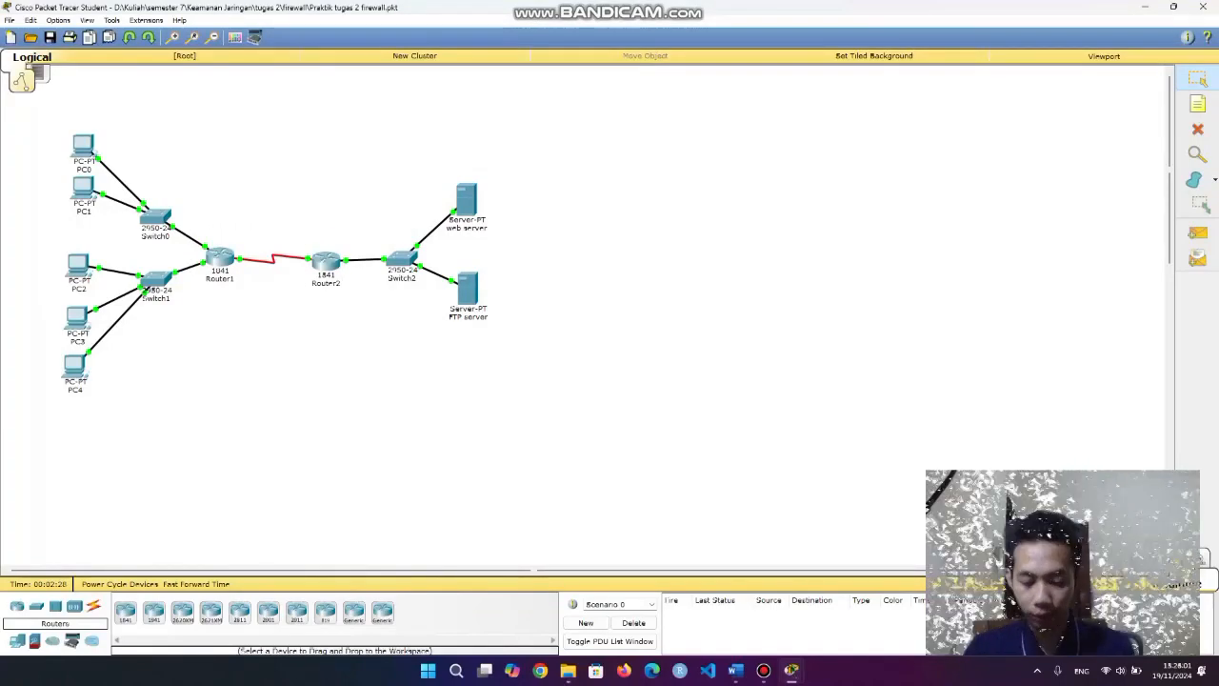
drag(61, 123, 119, 446)
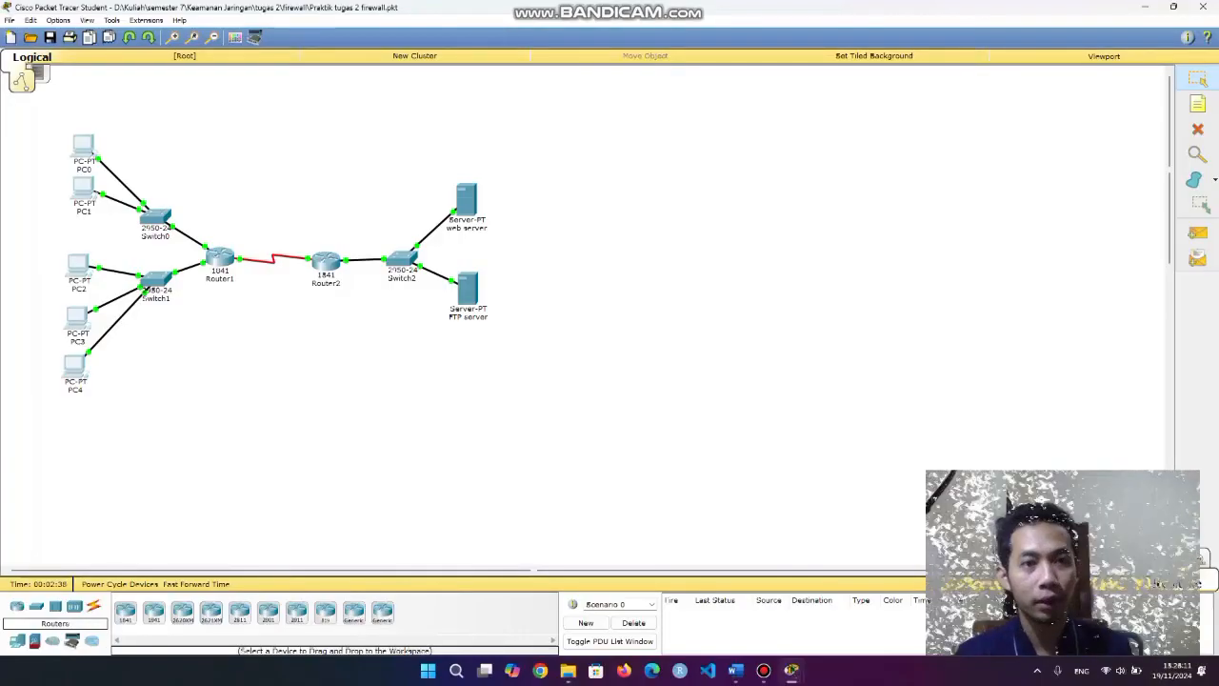
drag(427, 164, 682, 423)
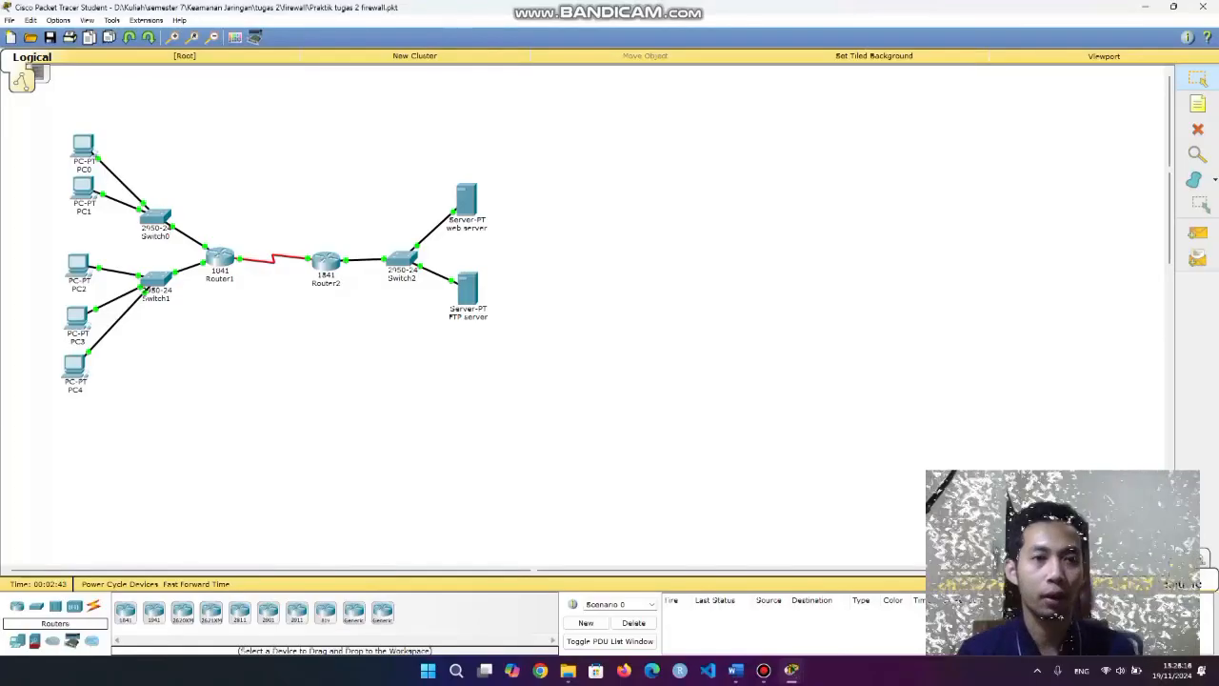
Ping 192.168.20.6 from PC0's command prompt.
click(83, 144)
click(518, 200)
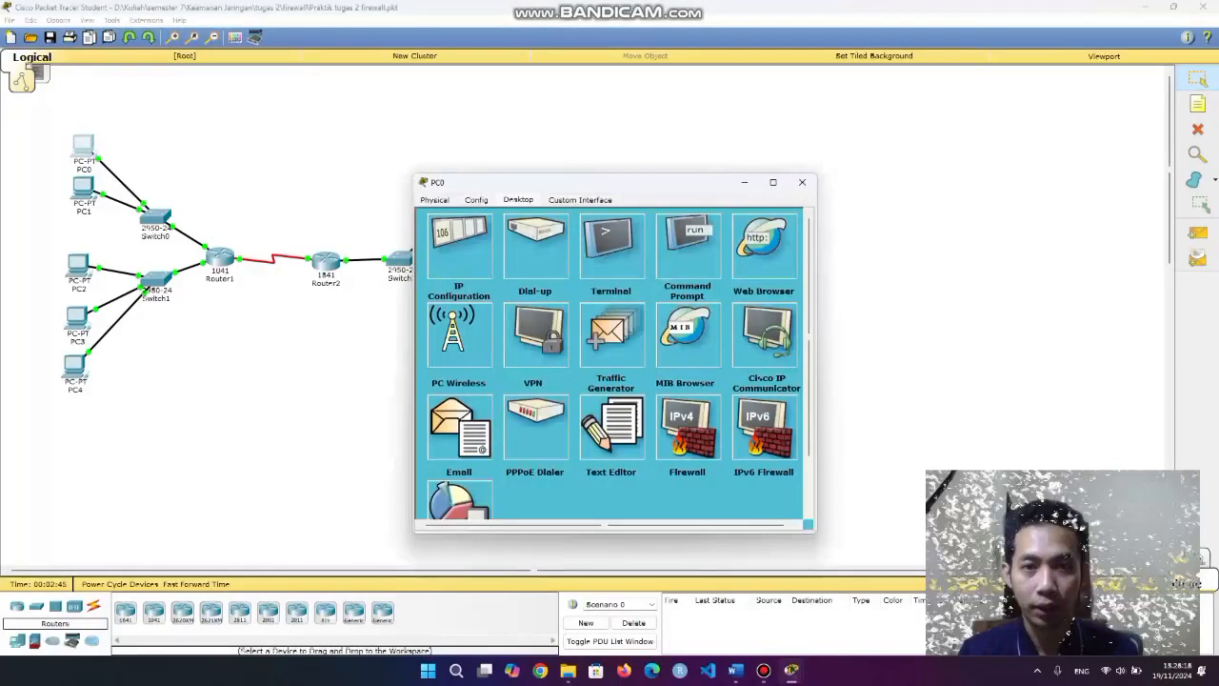
click(689, 241)
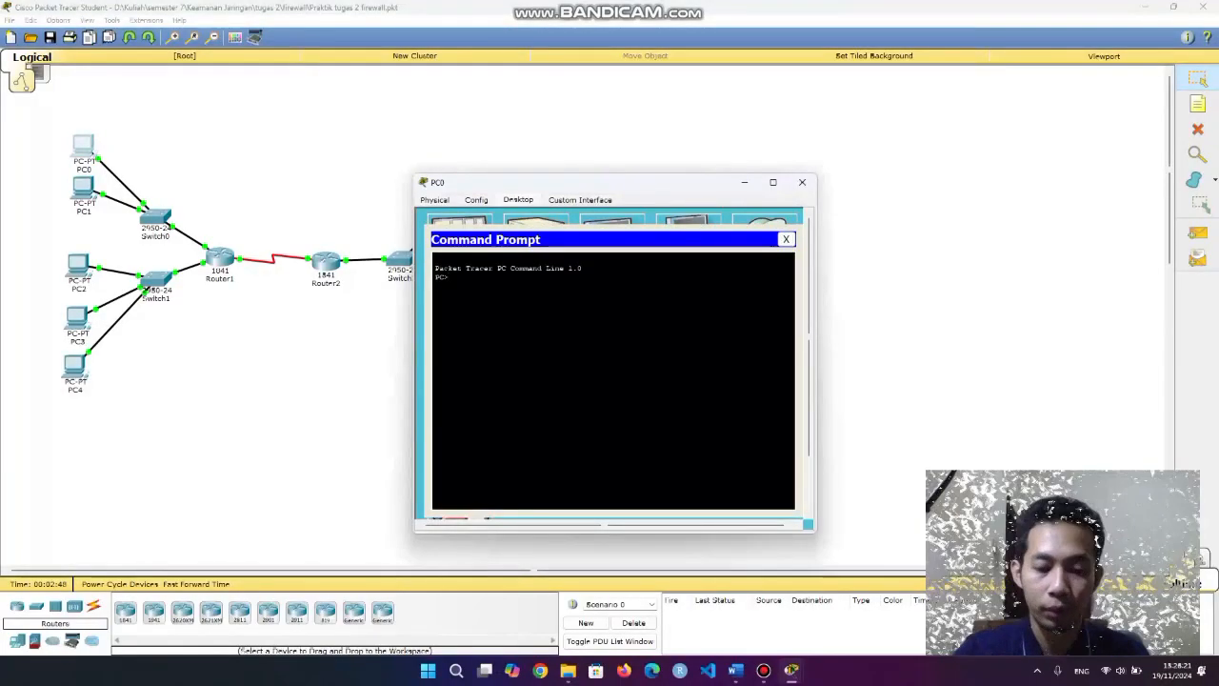
text(ping 192)
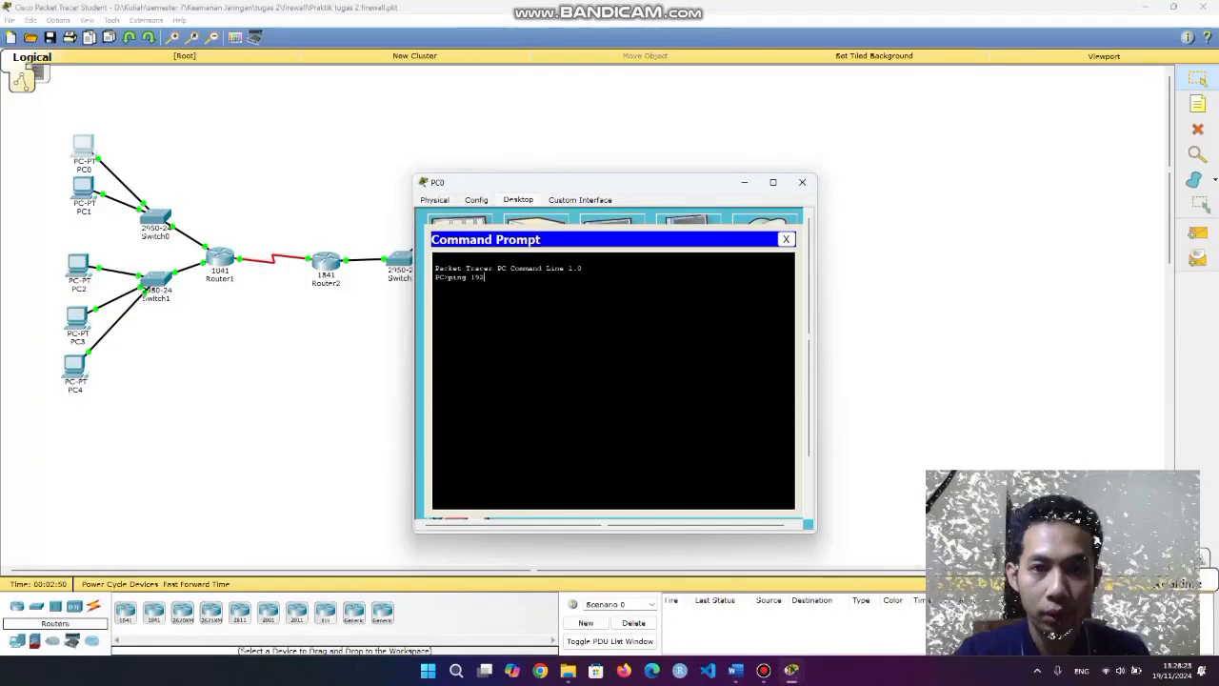
text(.1)
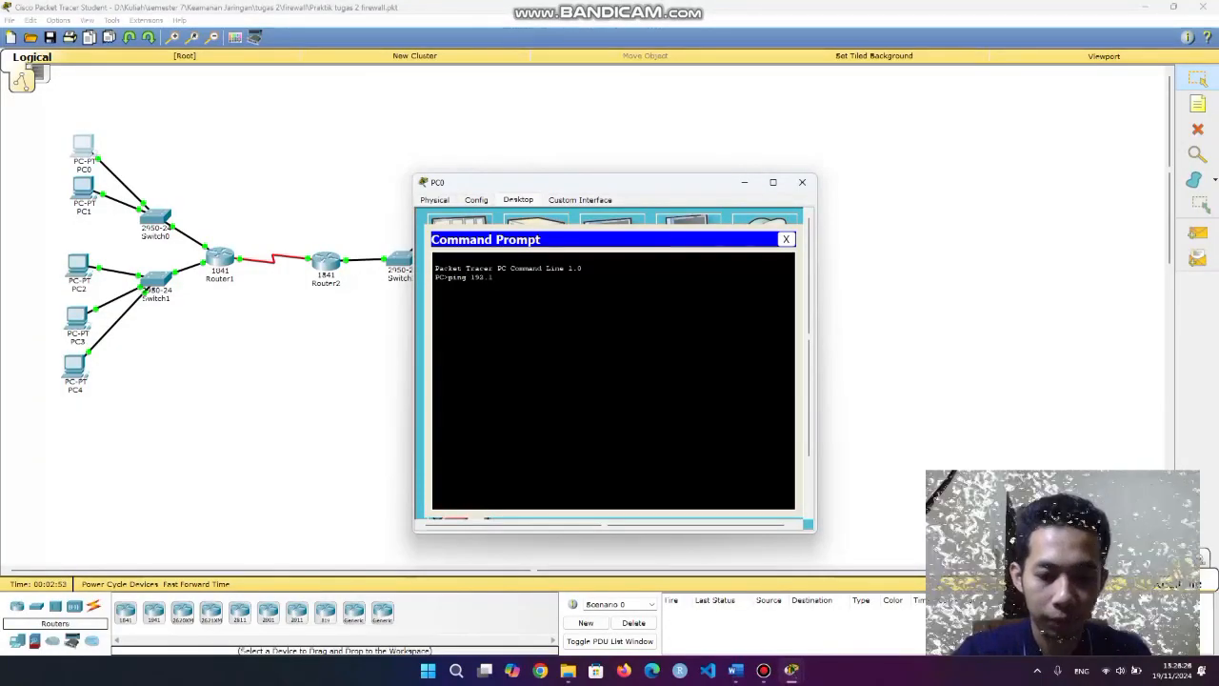
text(68.)
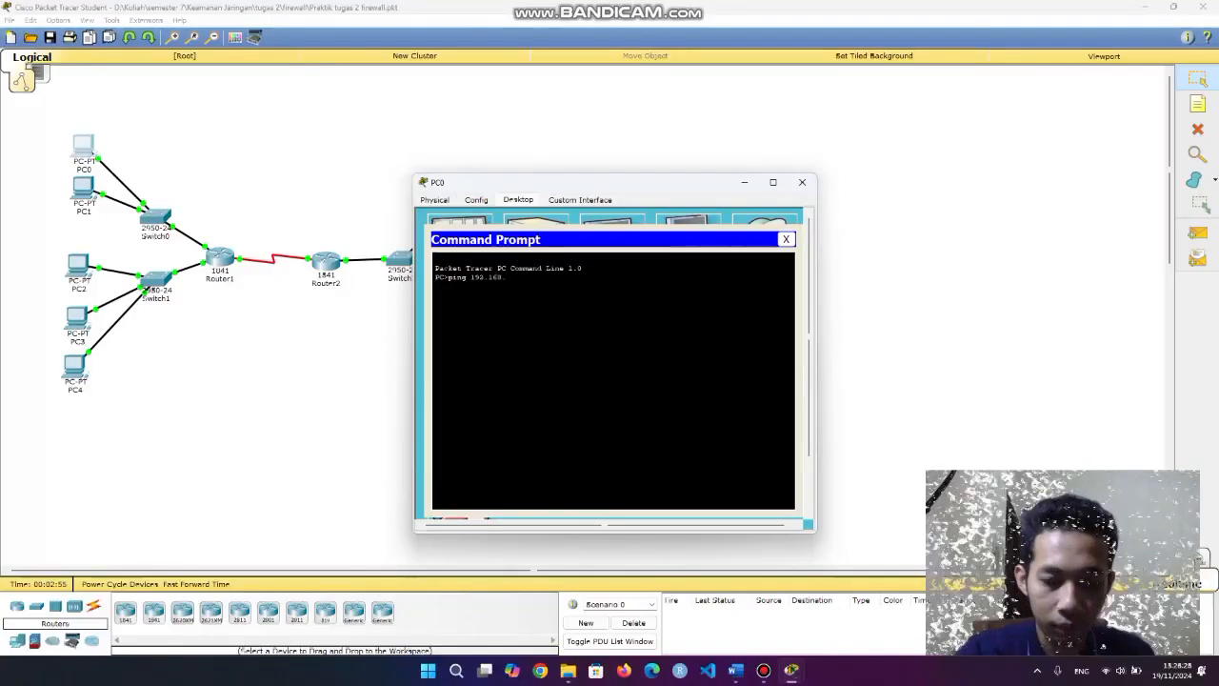
text(20.6)
key(Return)
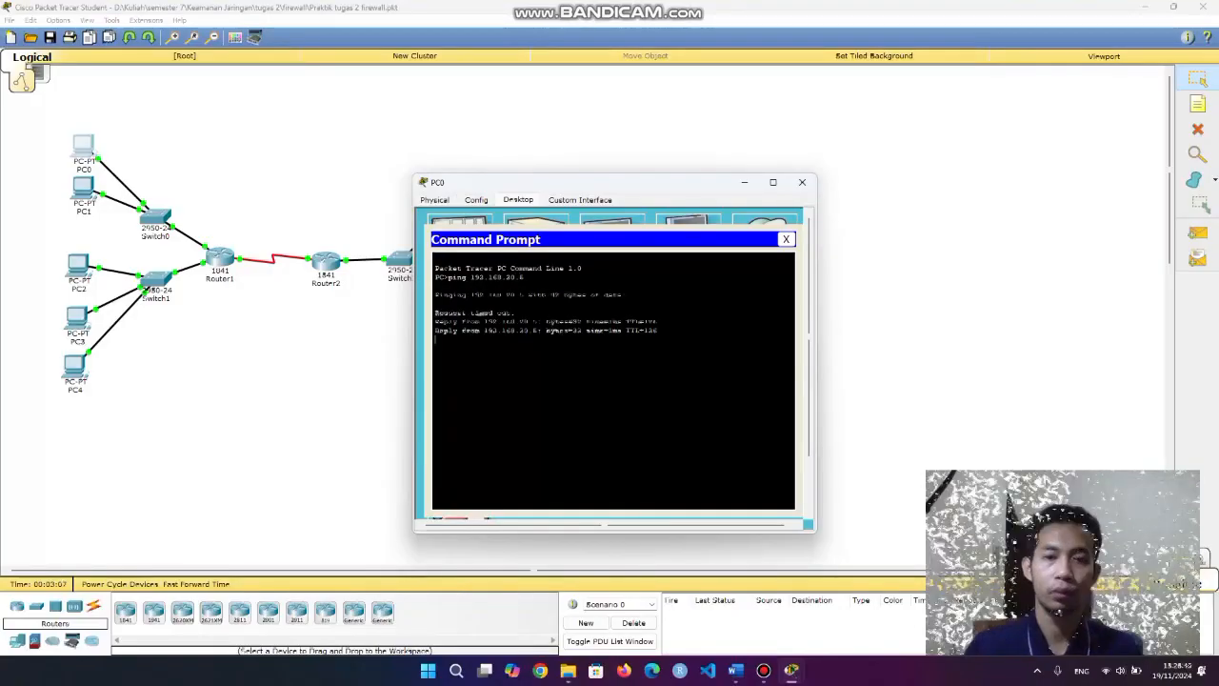
drag(436, 303, 462, 278)
click(519, 305)
click(464, 283)
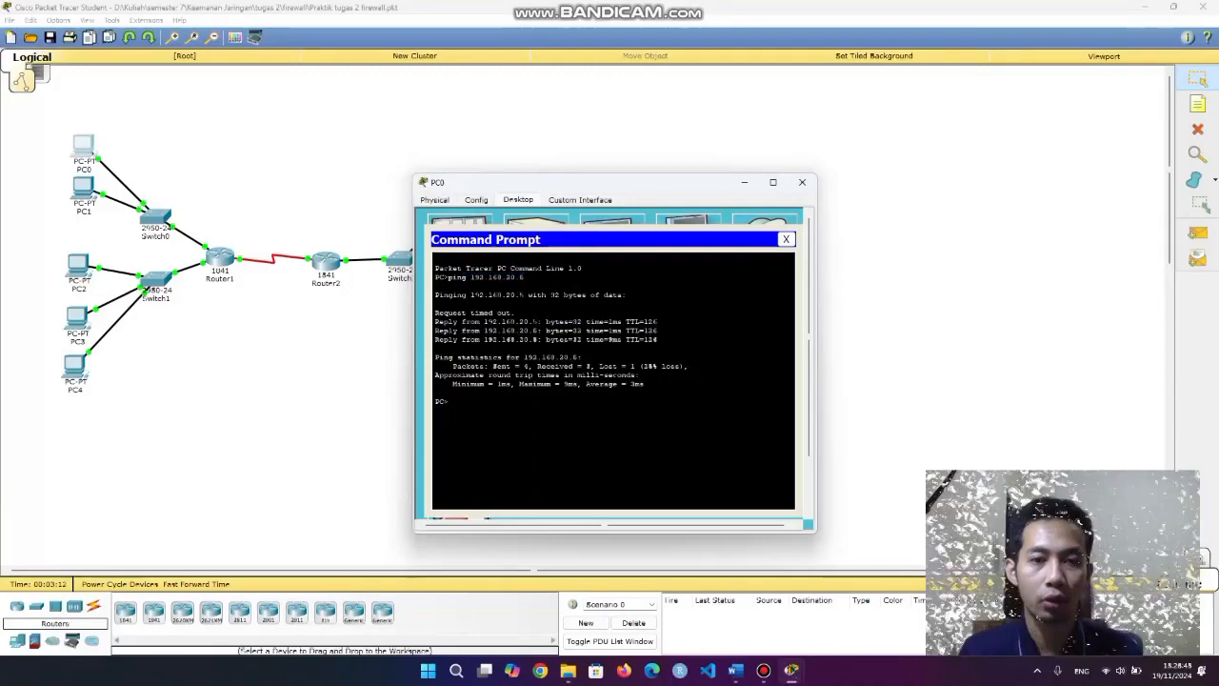
Ping the FTP server at 192.168.20.10 from PC0.
text(ping)
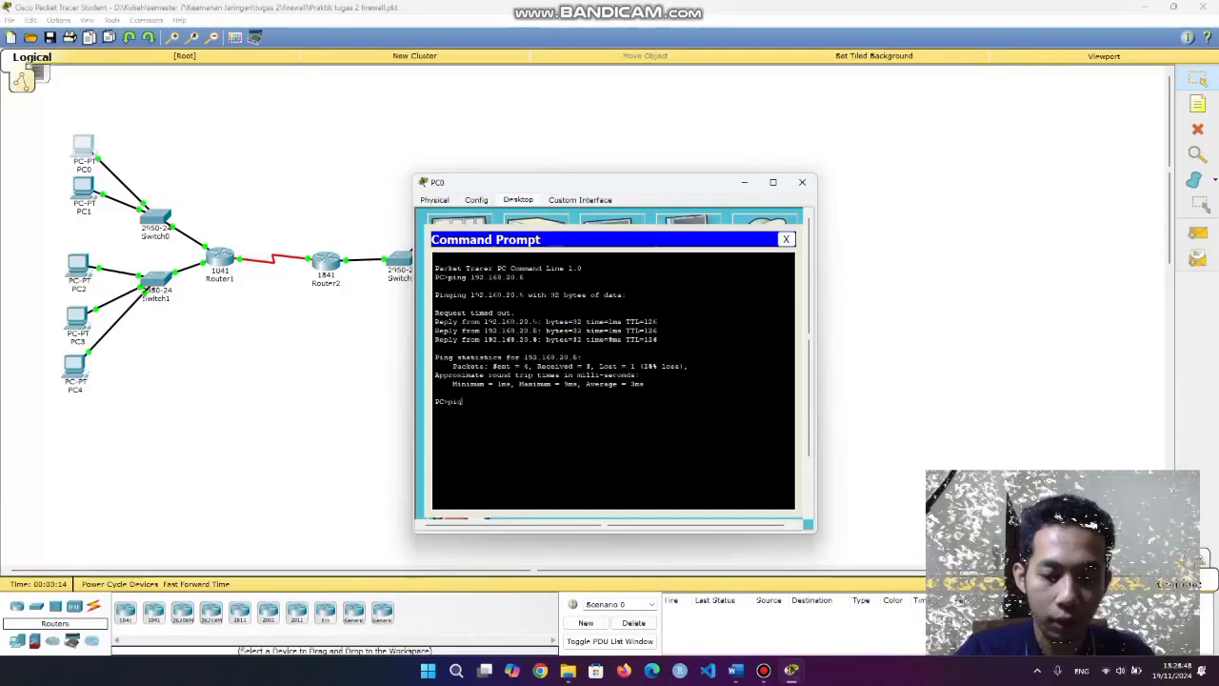
key(BackSpace)
key(BackSpace)
text(ng)
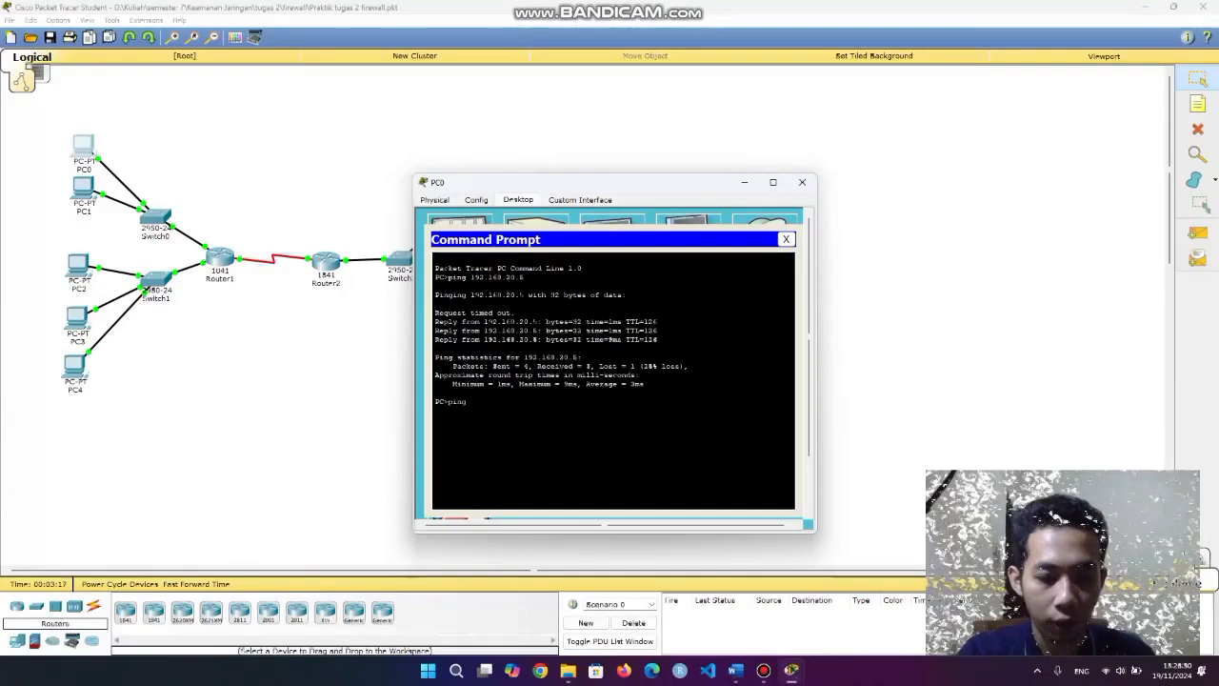
text( 1)
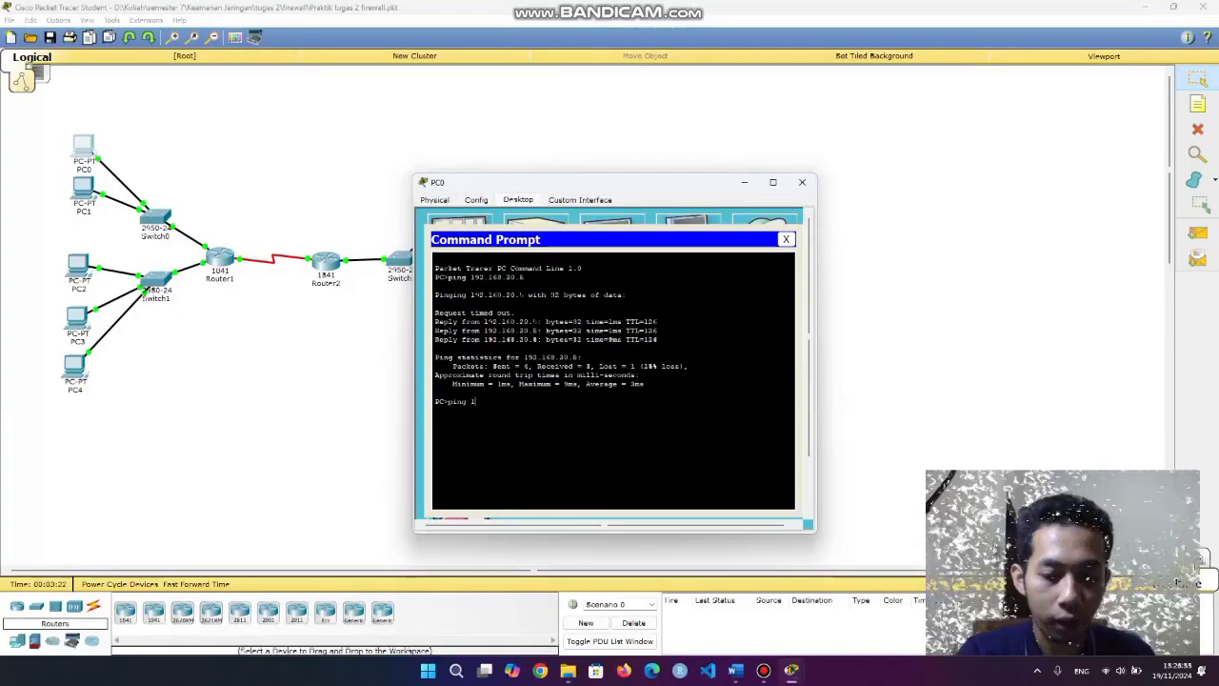
text(092.168)
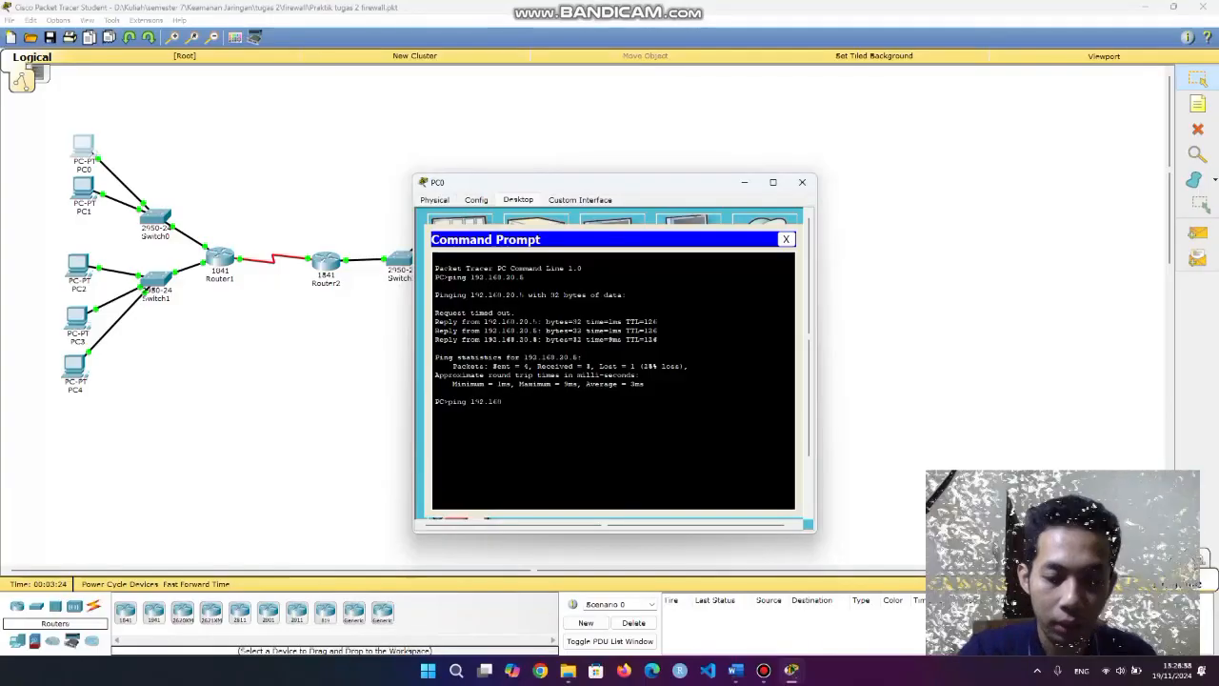
text(.20.10)
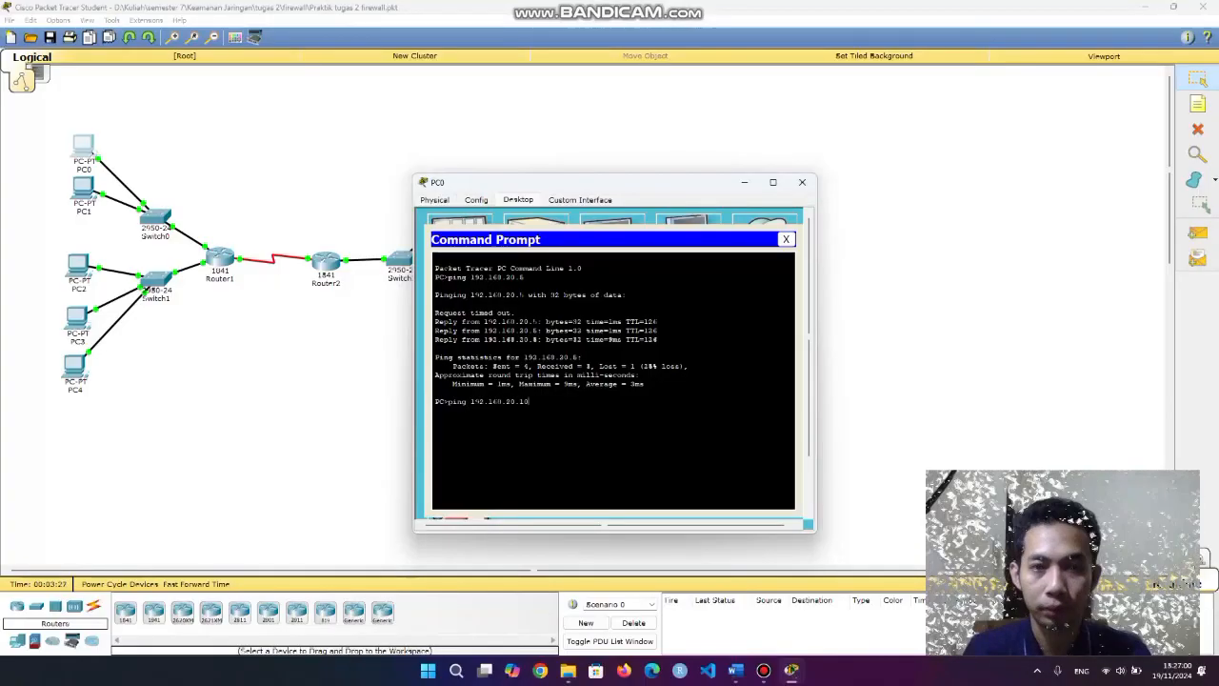
key(Return)
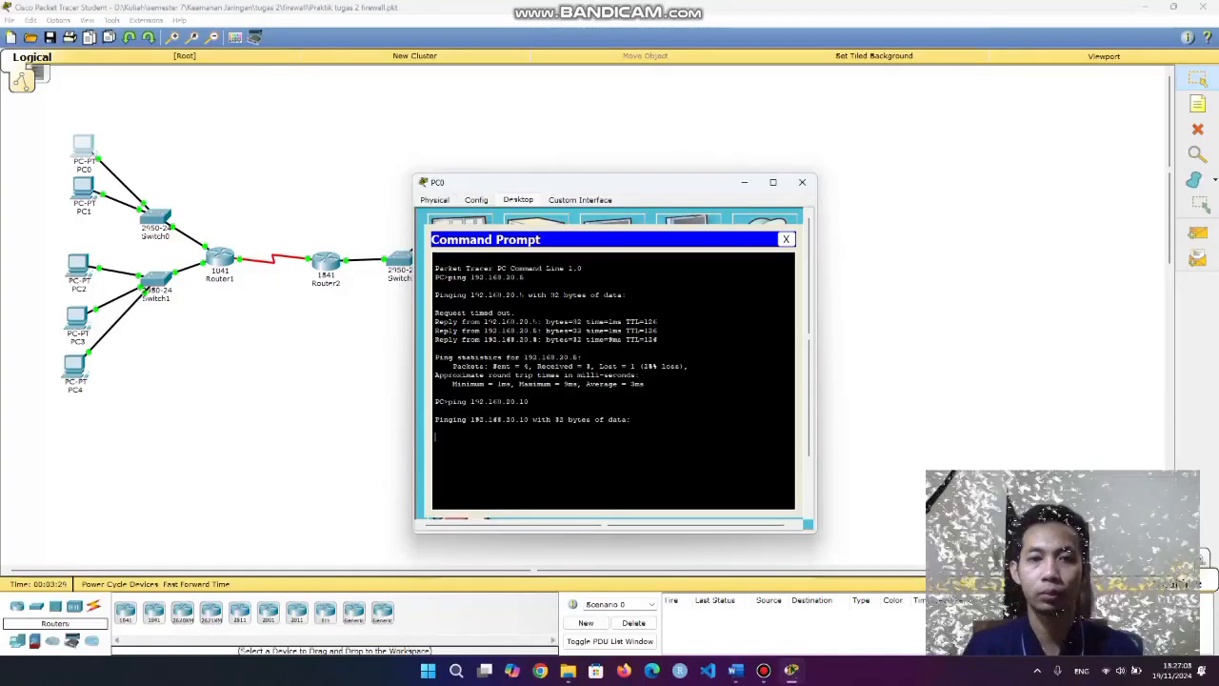
Verify the FTP server's interface IP and review PC0's replies from 192.168.20.10.
drag(610, 182, 792, 150)
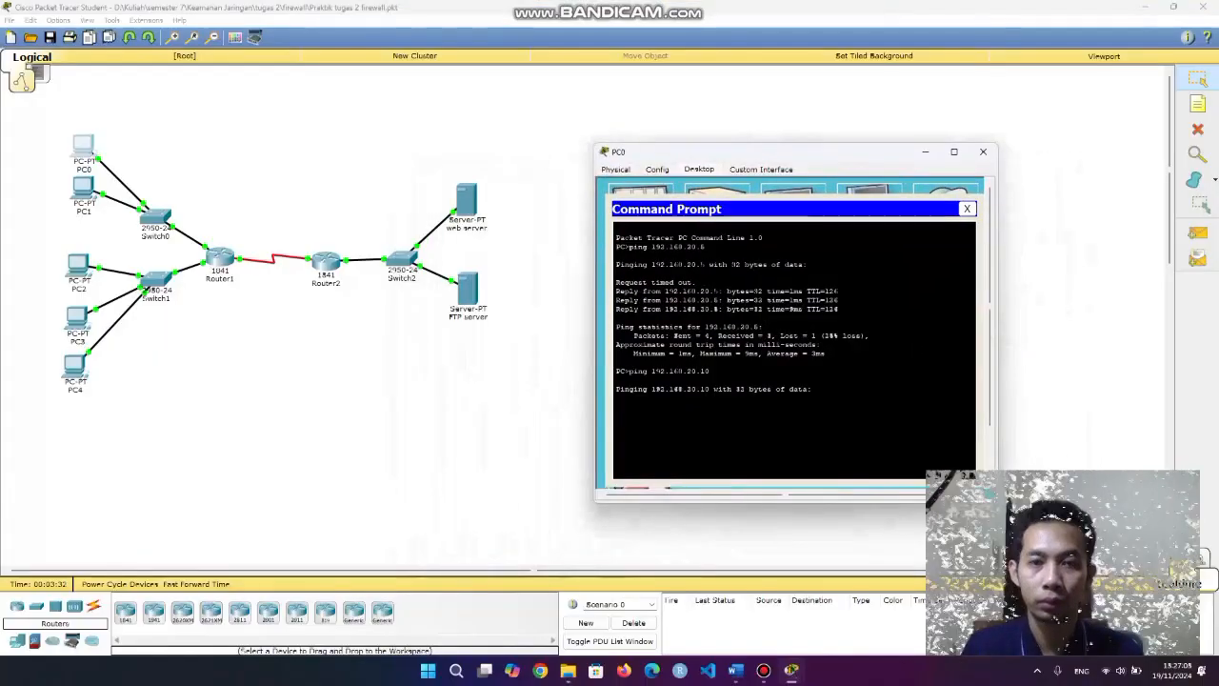
click(468, 289)
click(477, 200)
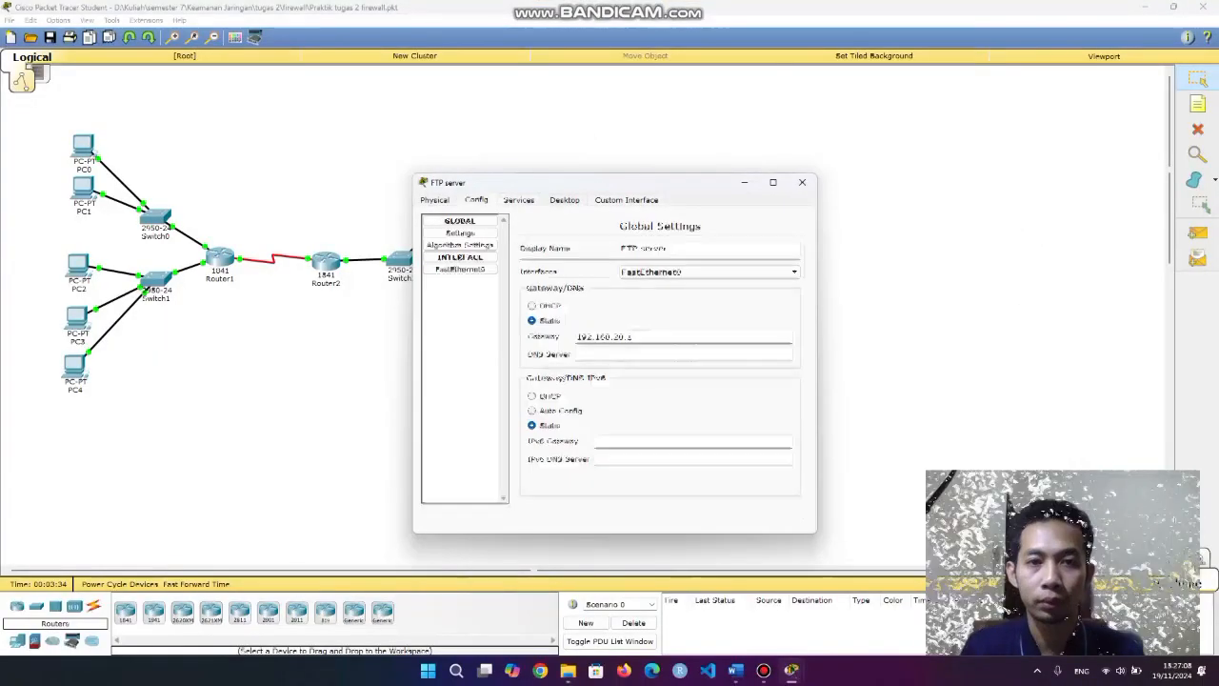
click(461, 270)
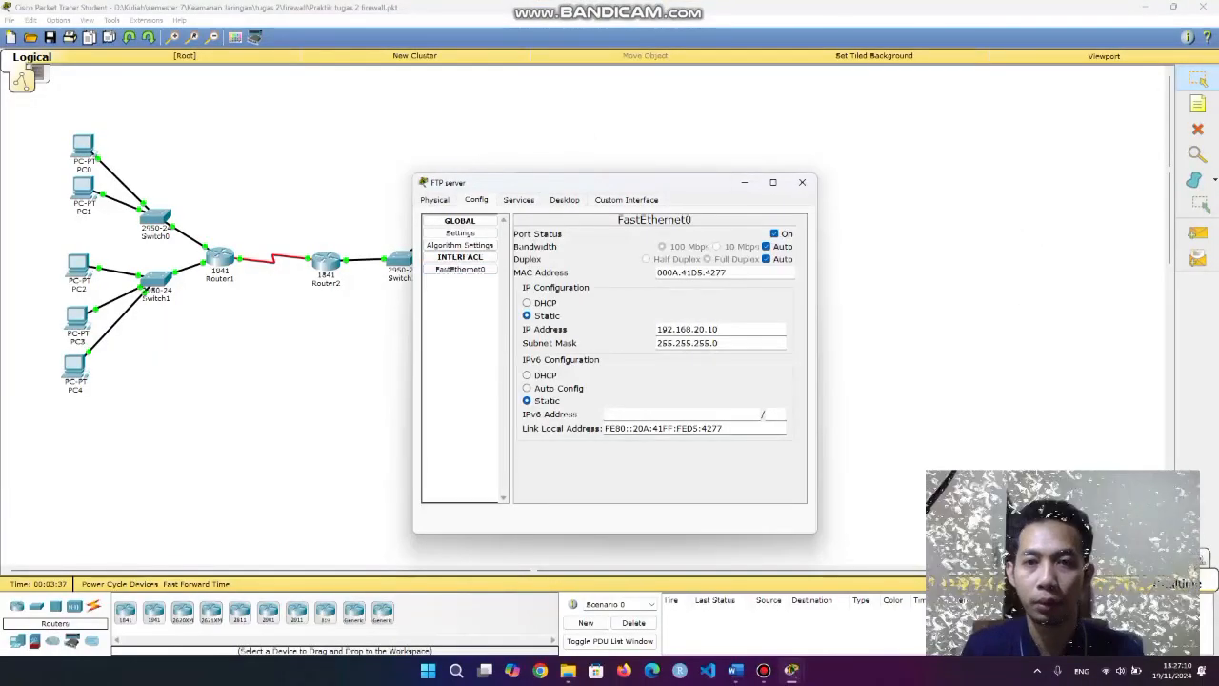
click(802, 182)
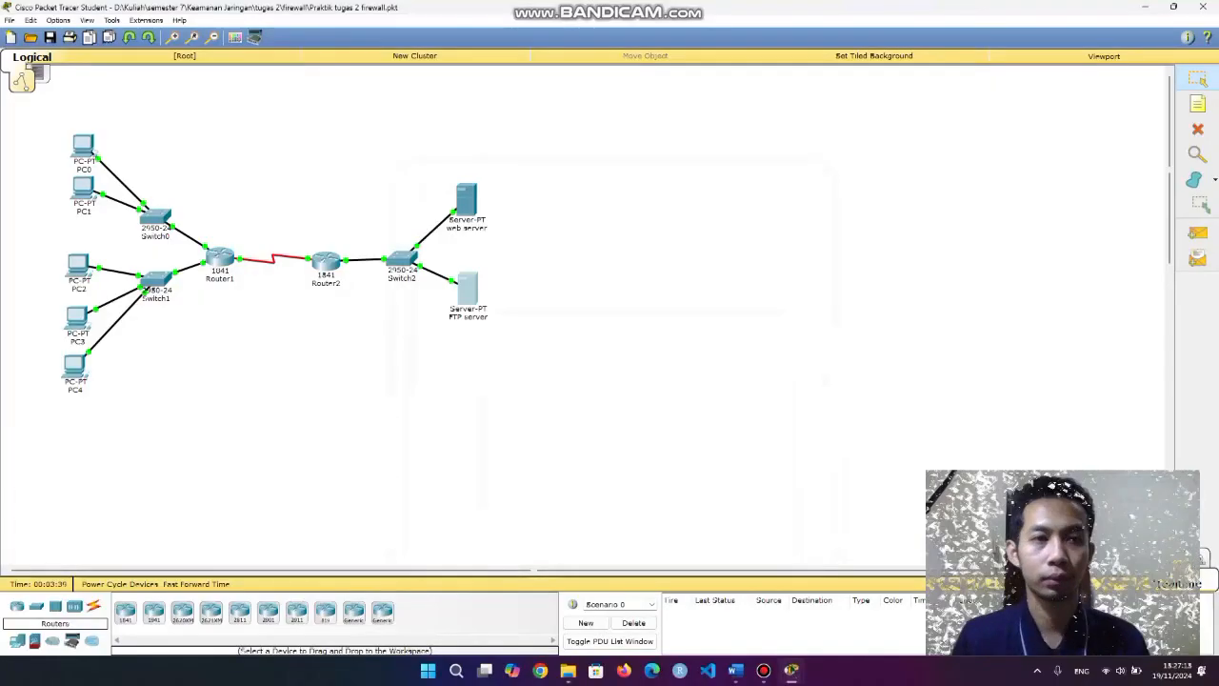
click(89, 148)
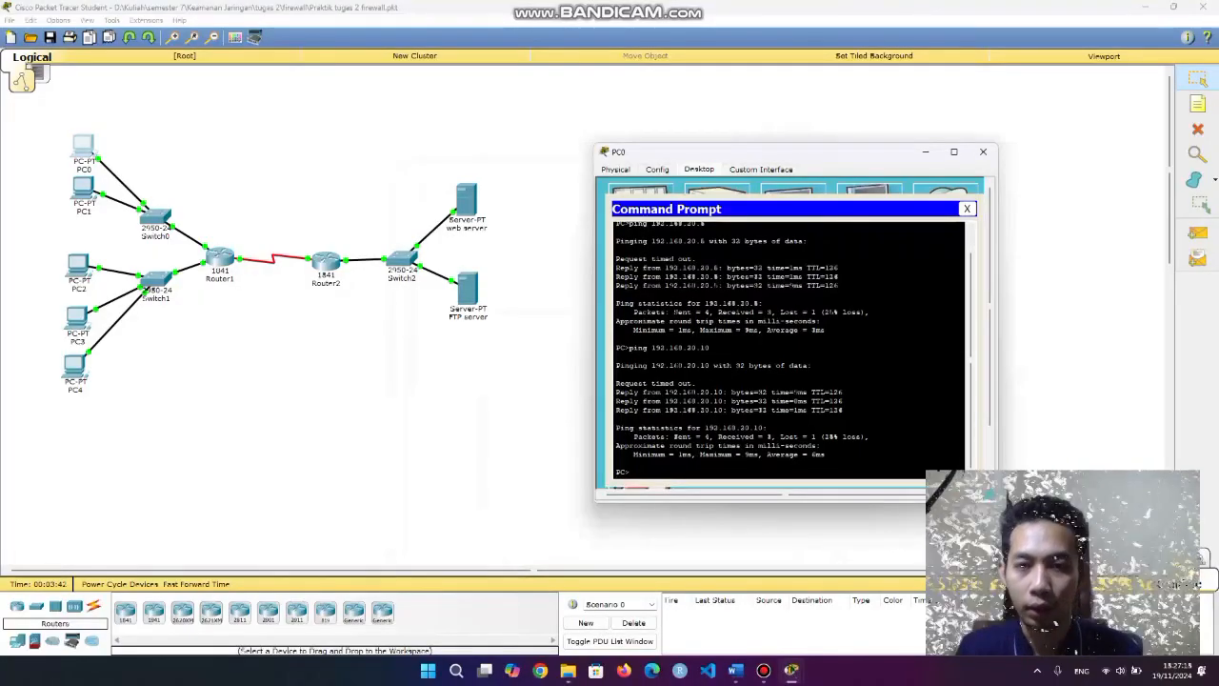
double_click(680, 347)
click(680, 348)
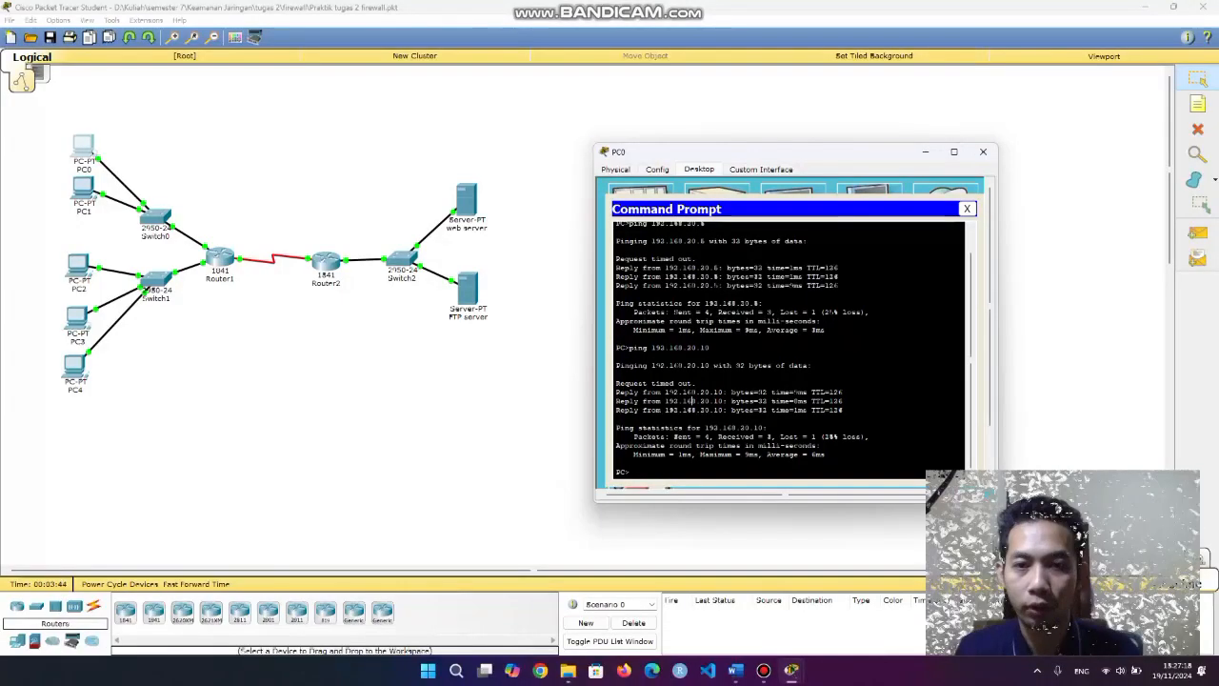
drag(698, 384, 844, 411)
click(967, 209)
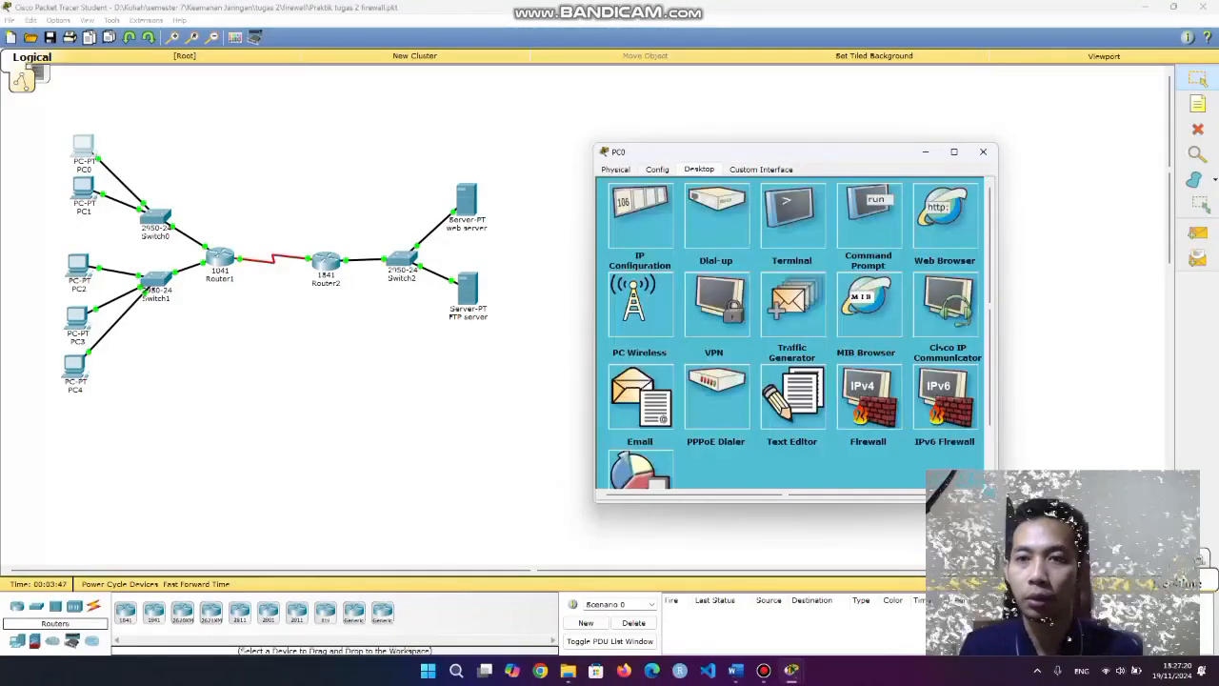
Ping 192.168.20.6 and 192.168.20.10 from PC1's command prompt.
click(983, 152)
click(83, 187)
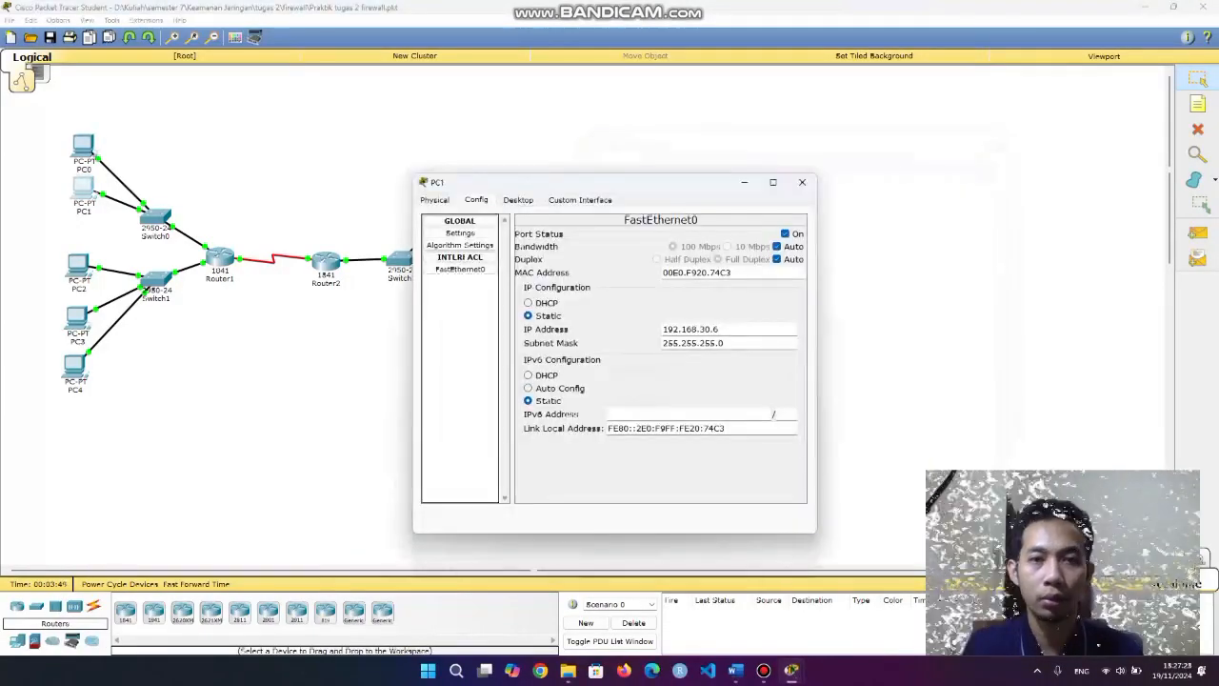
click(518, 200)
click(687, 247)
text(pin)
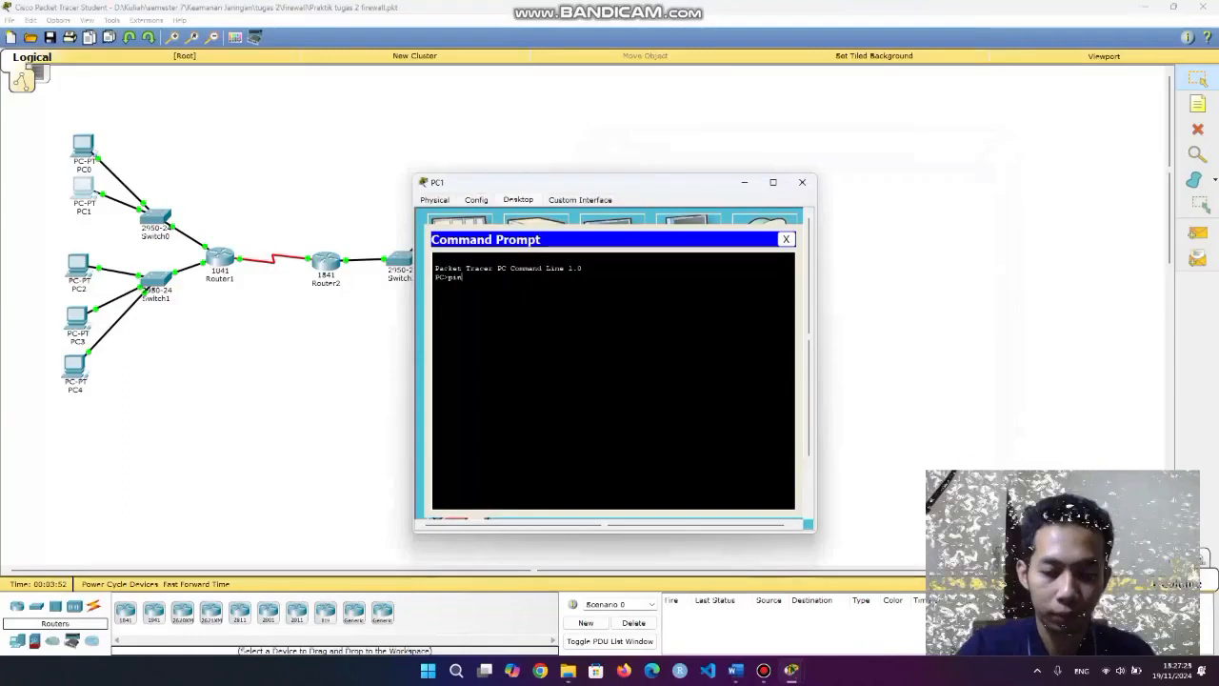
text(g 192.16)
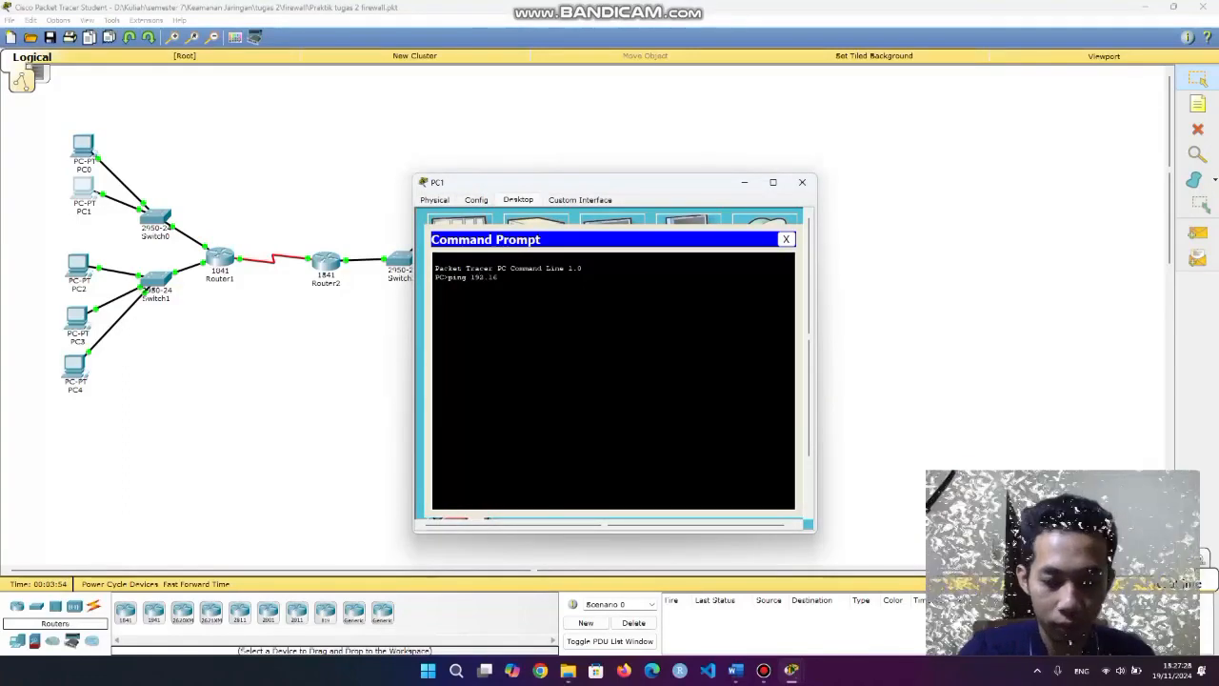
text(8.20)
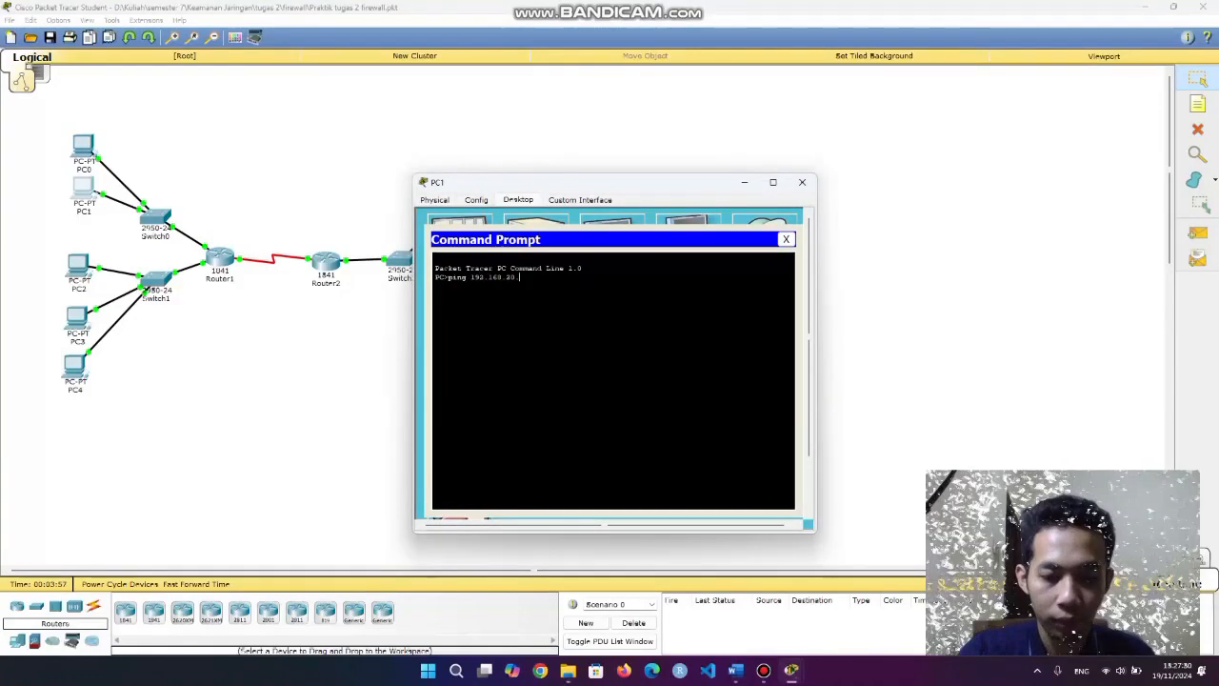
text(.6)
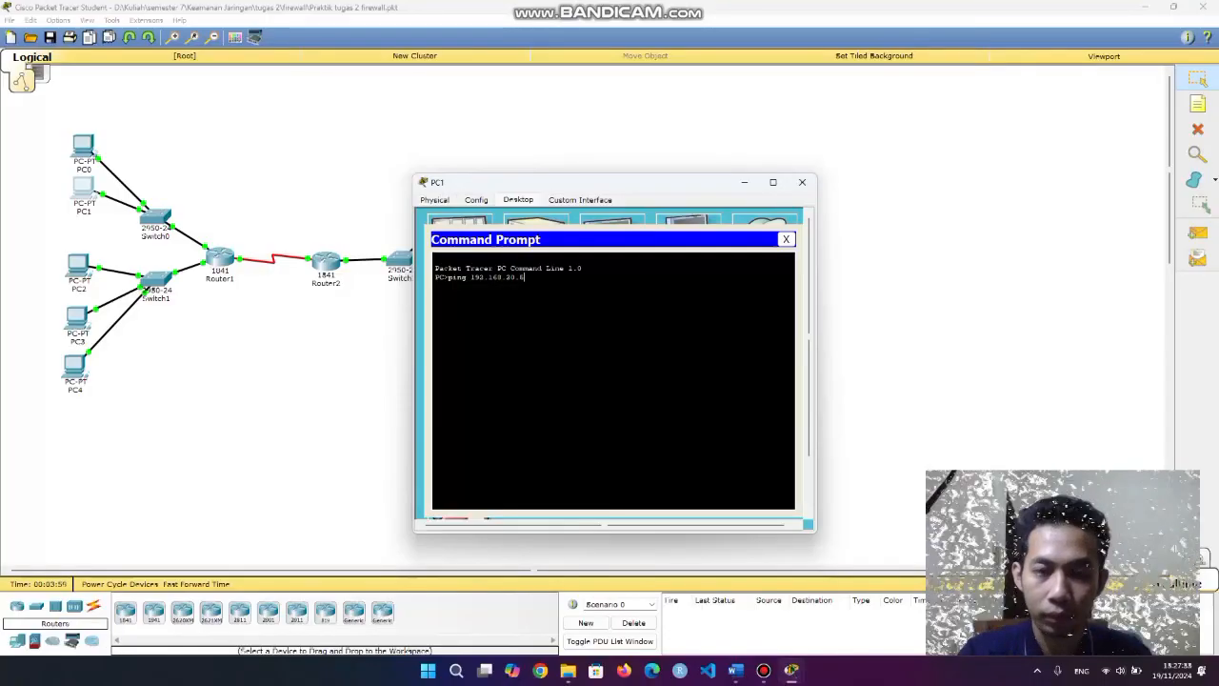
key(Return)
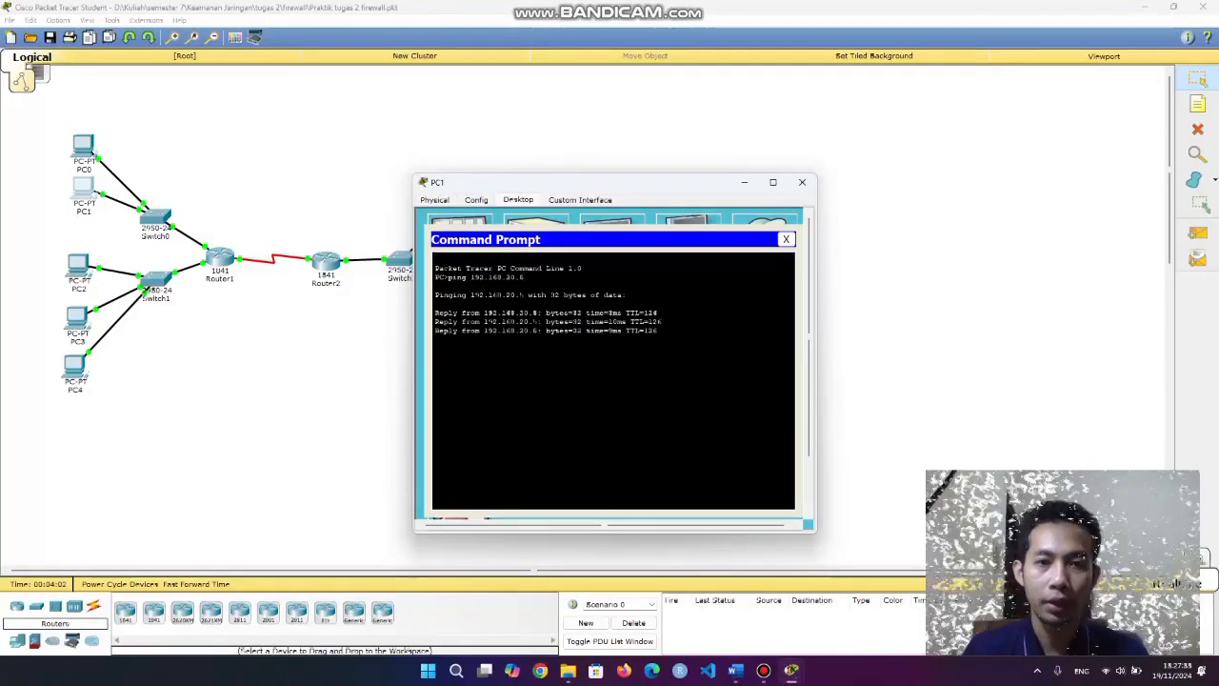
text(pin)
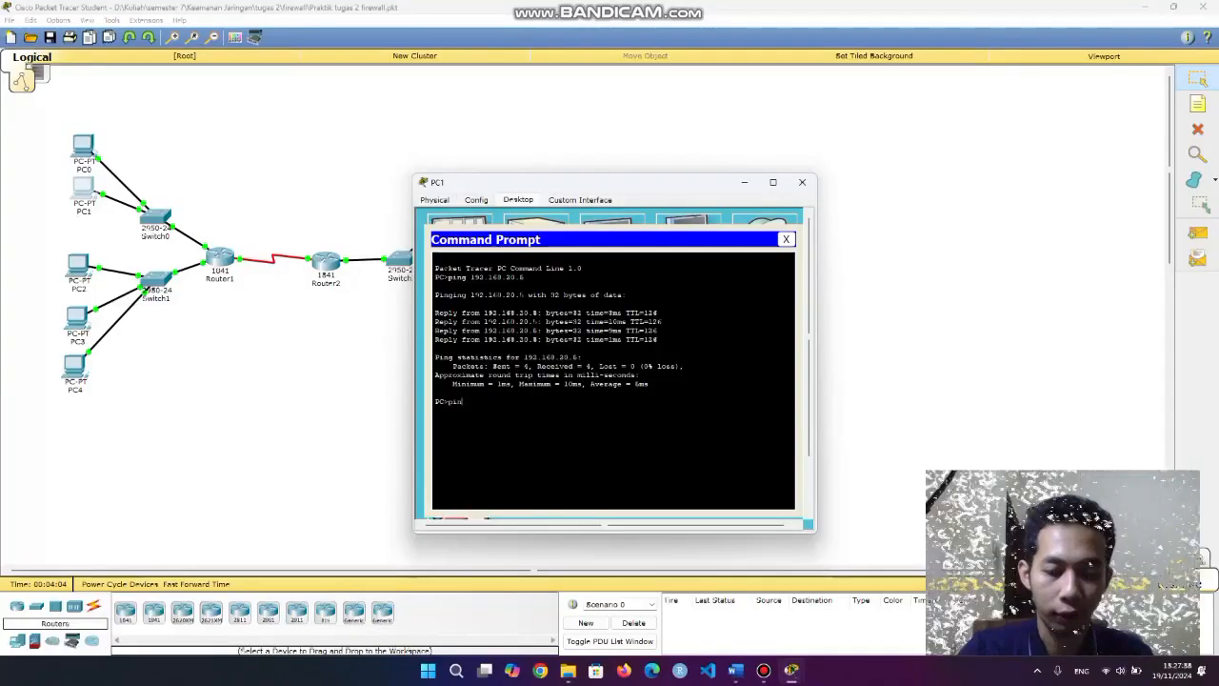
text(g 192.168)
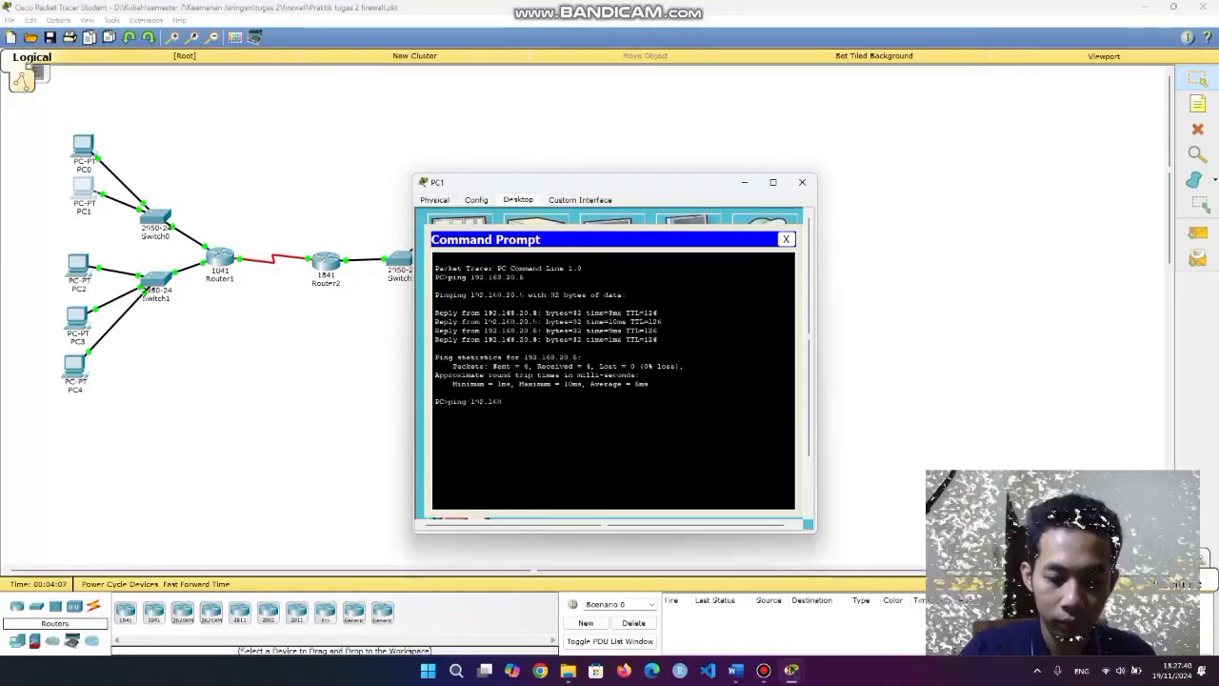
text(.20.)
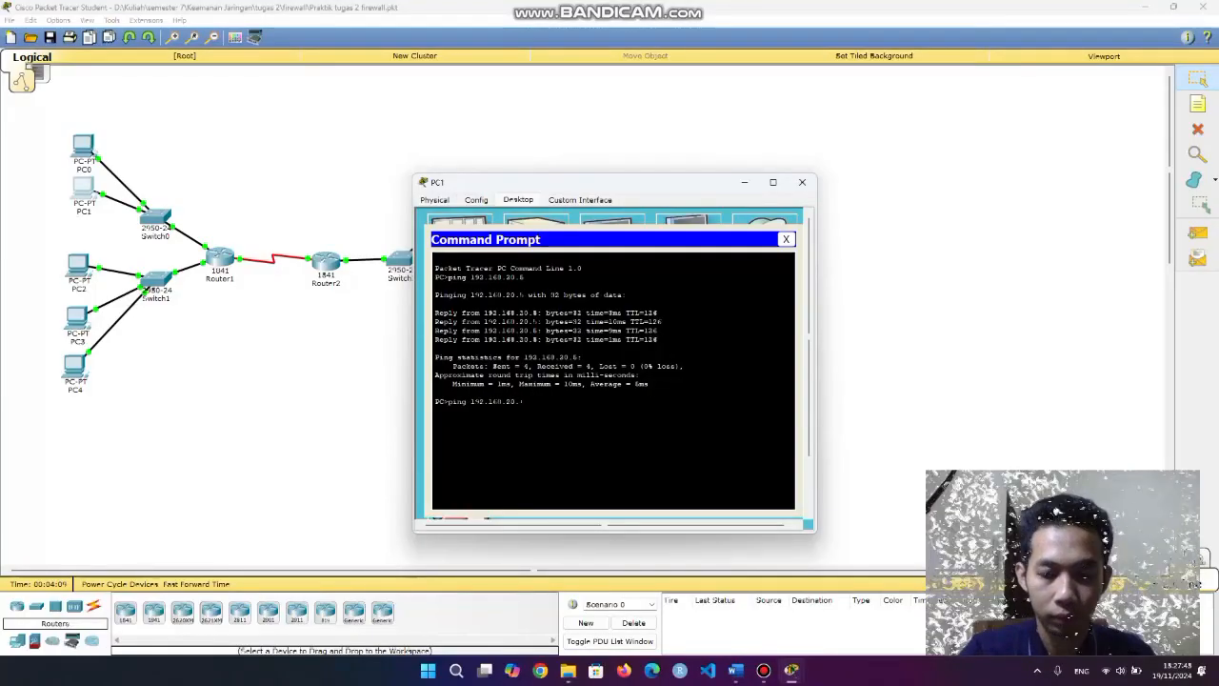
text(10)
key(Return)
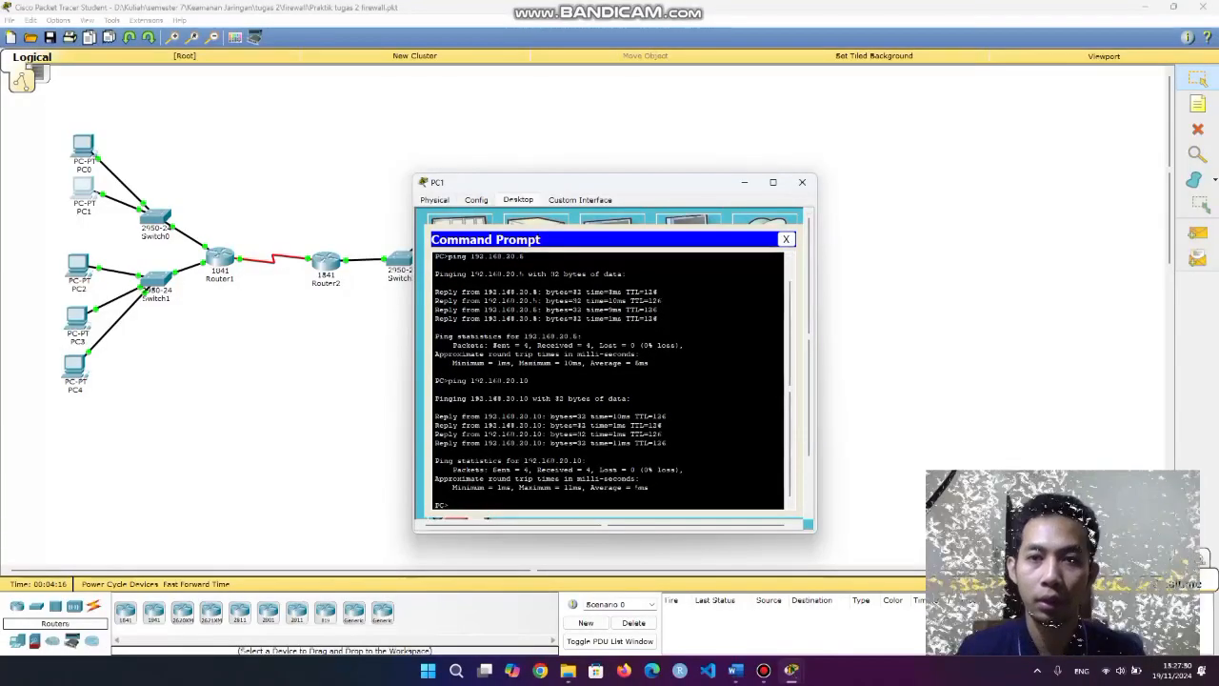
Ping 192.168.20.5 and 192.168.20.10 from PC2's command prompt.
click(802, 182)
click(79, 264)
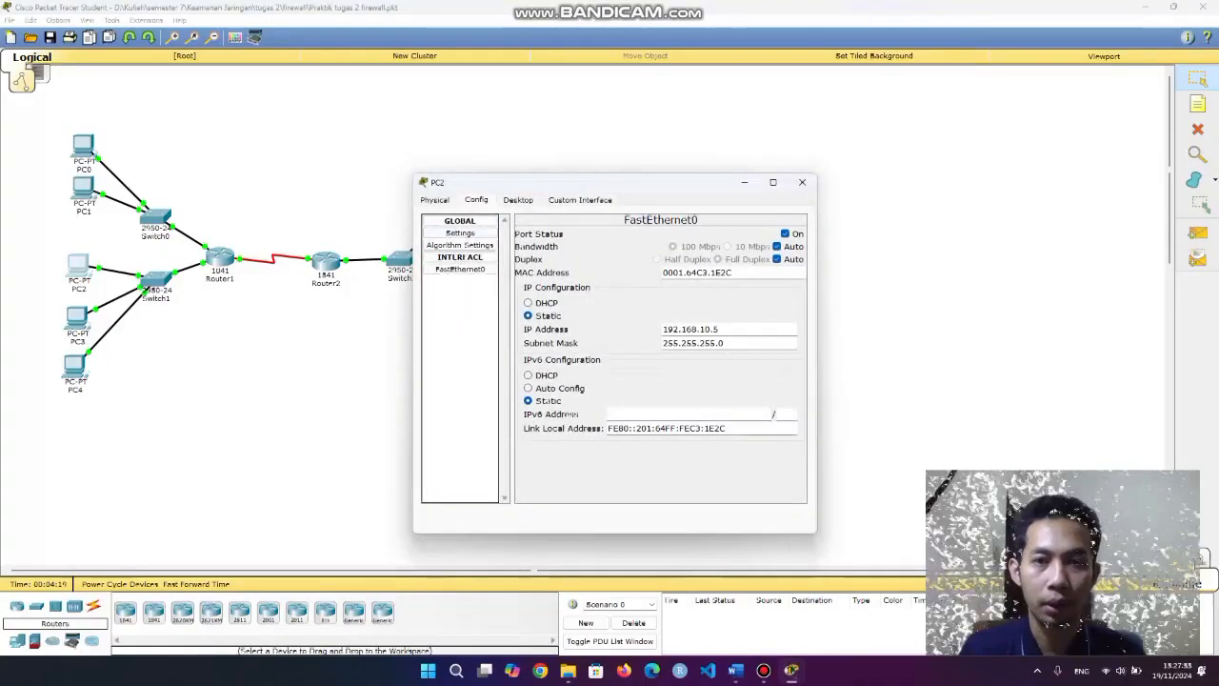
click(518, 199)
click(686, 236)
text(p)
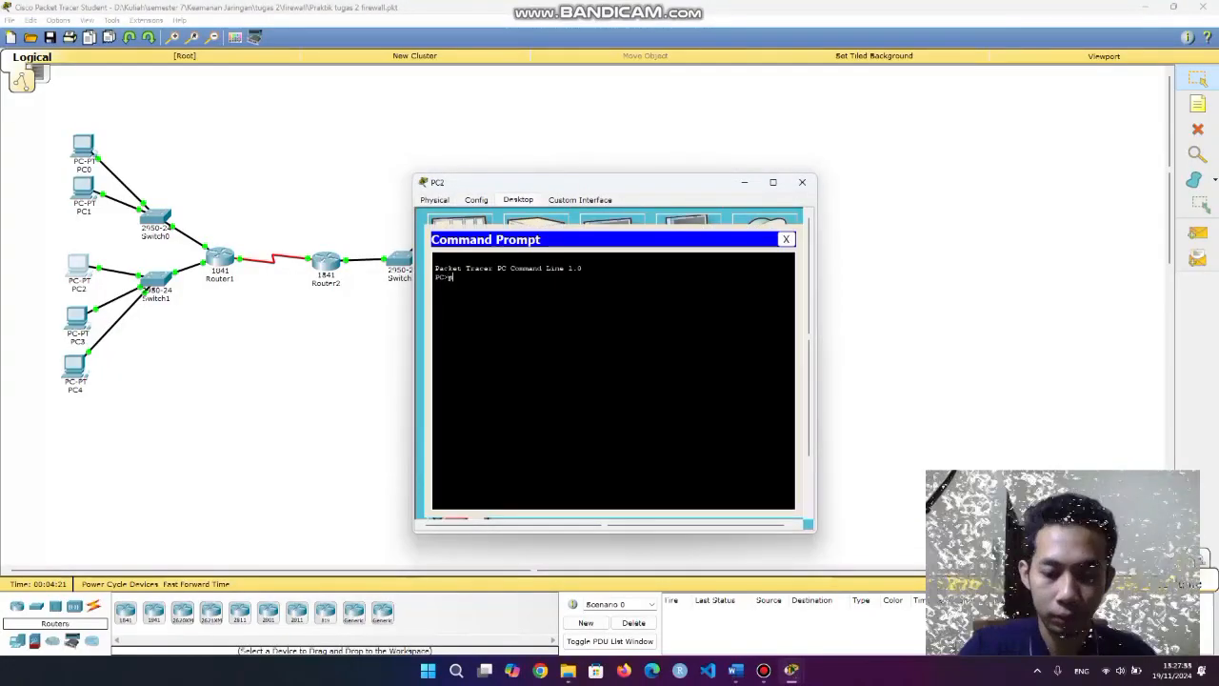
text(ing 192.168.20.5)
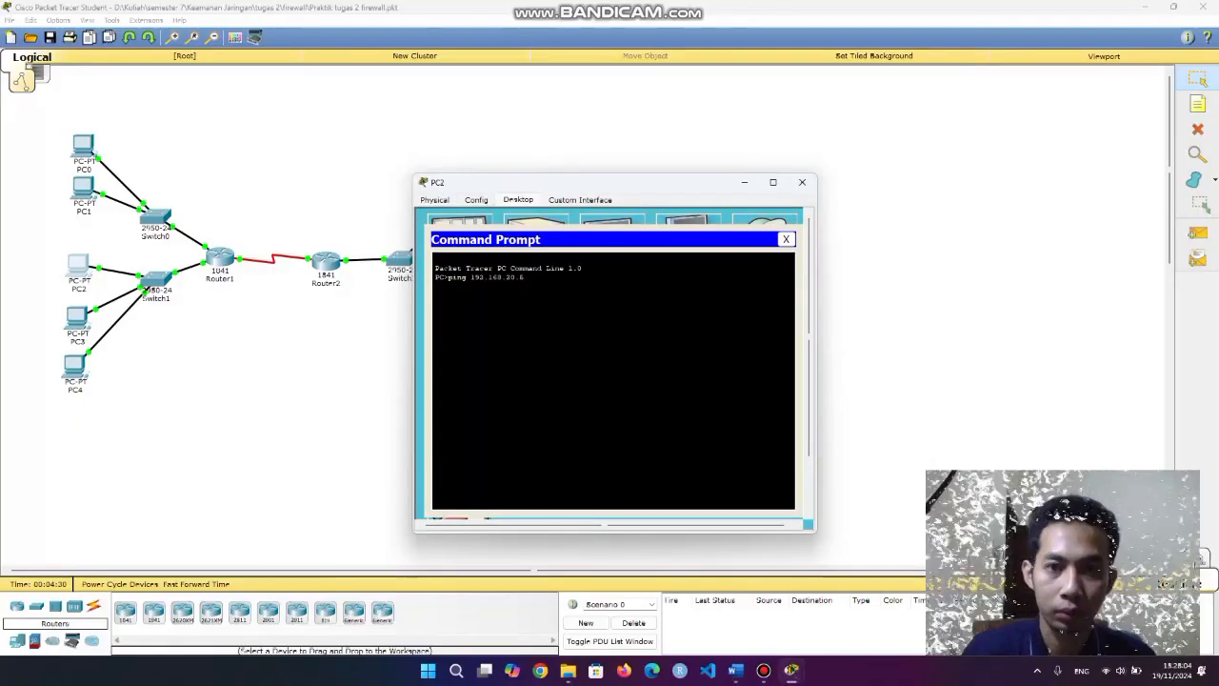
key(Return)
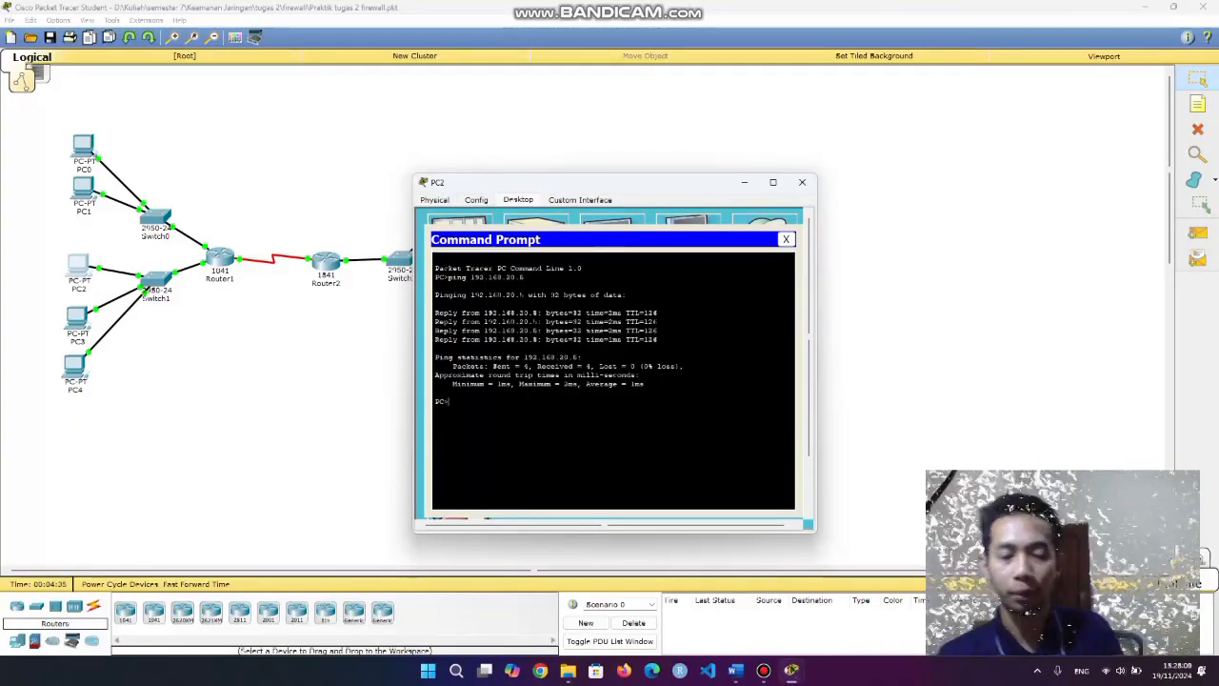
text(ping 1)
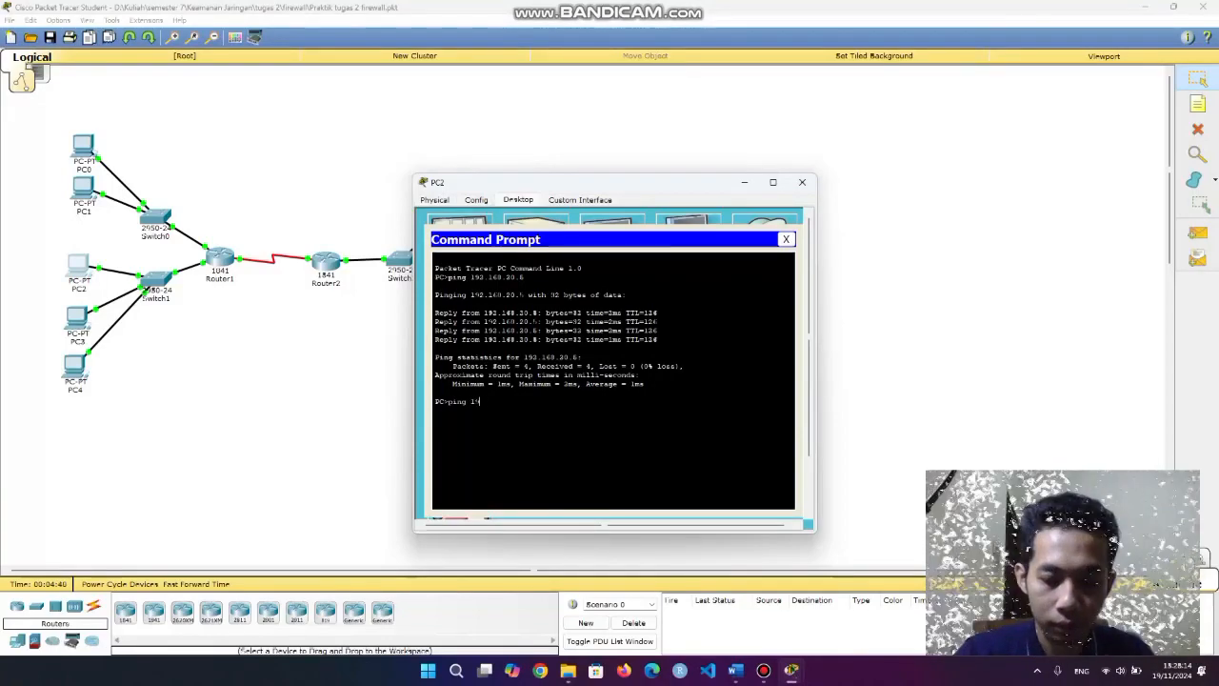
text(92.168.20.)
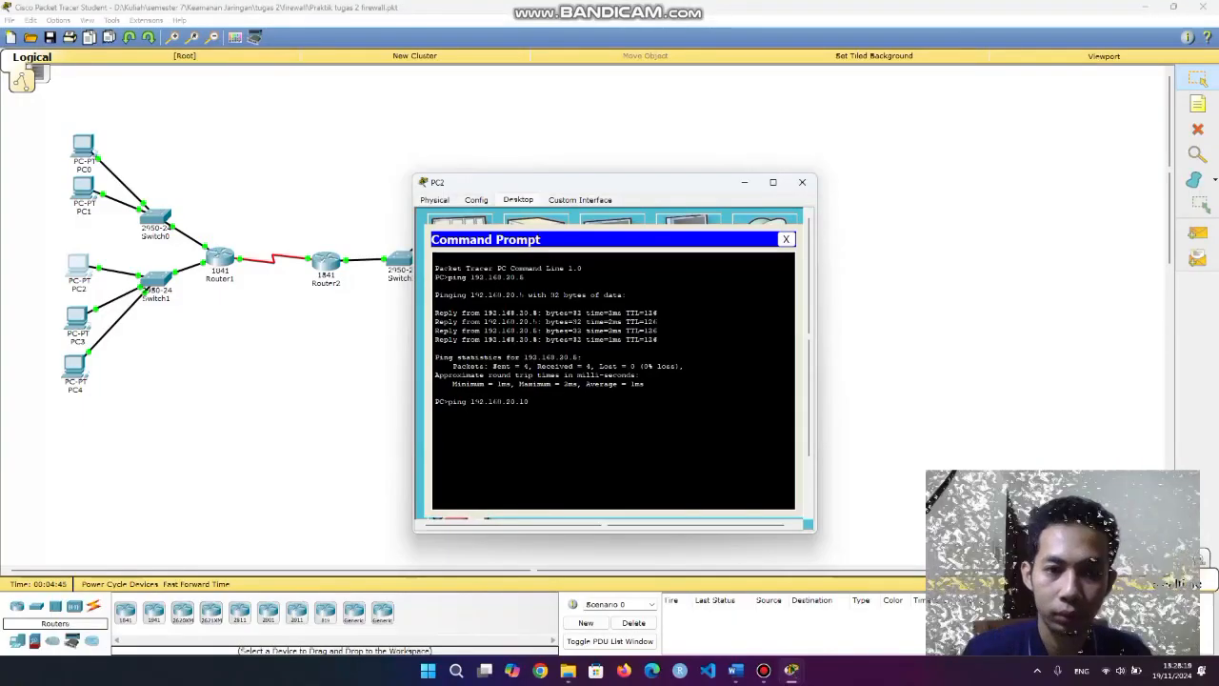
text(10)
key(Return)
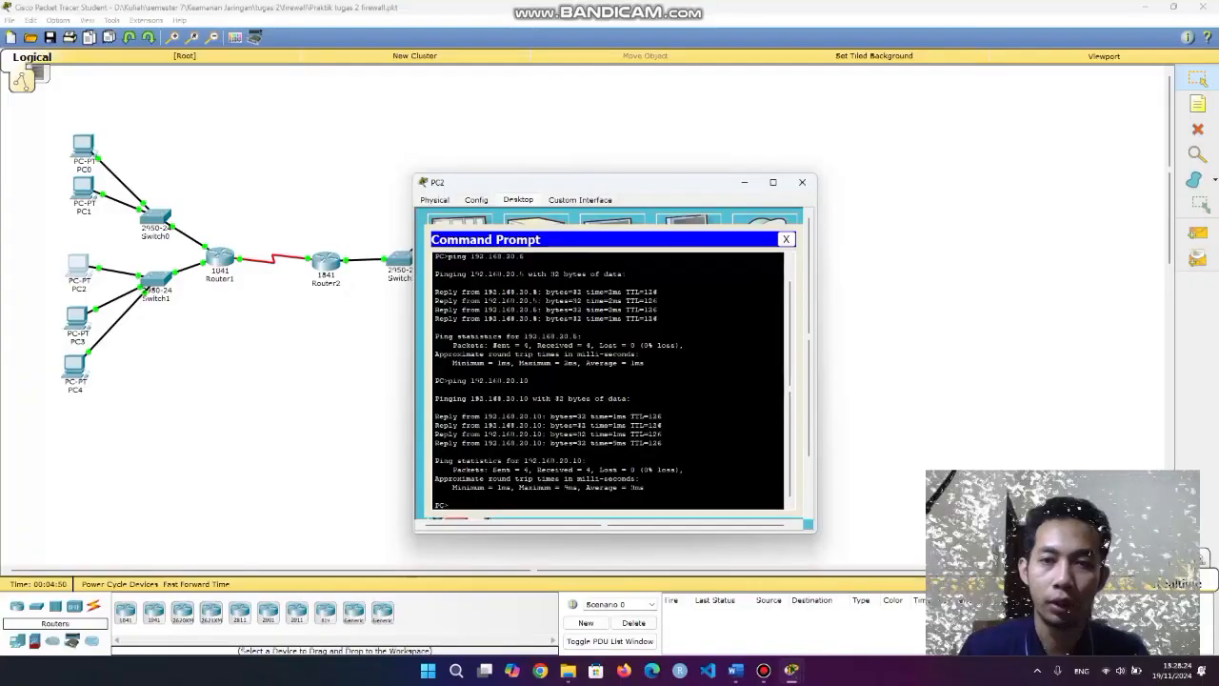
Ping 192.168.20.6 from PC3's command prompt.
click(802, 182)
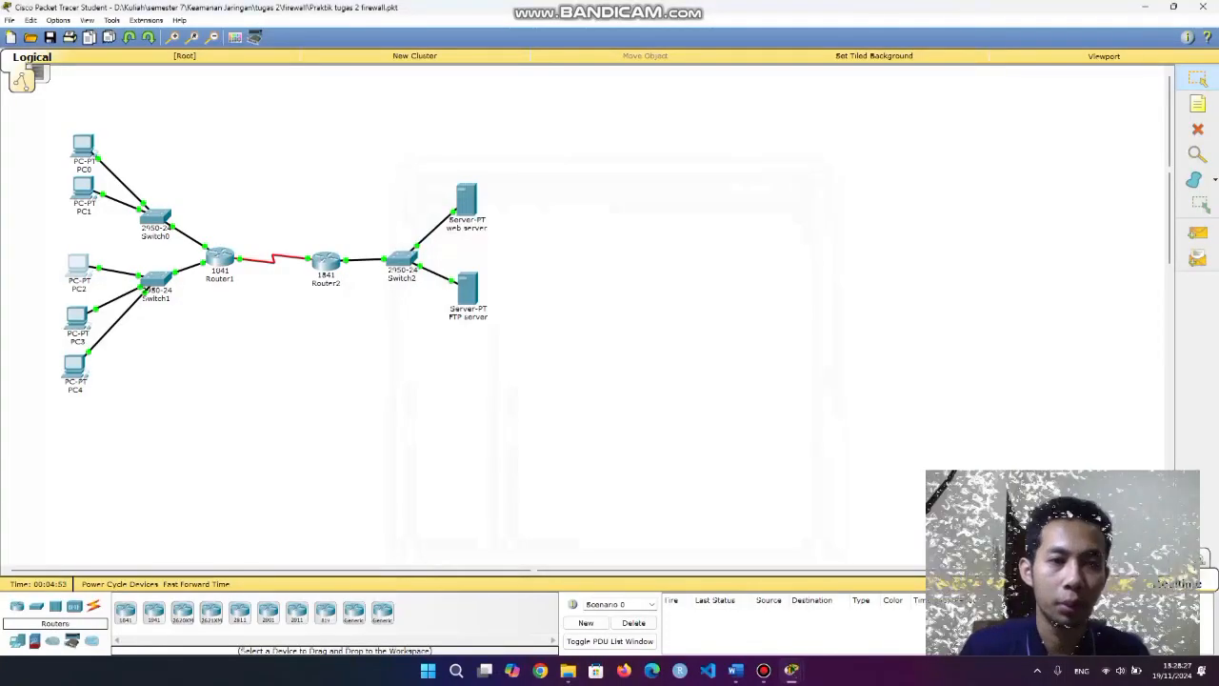
double_click(76, 314)
click(518, 199)
click(687, 246)
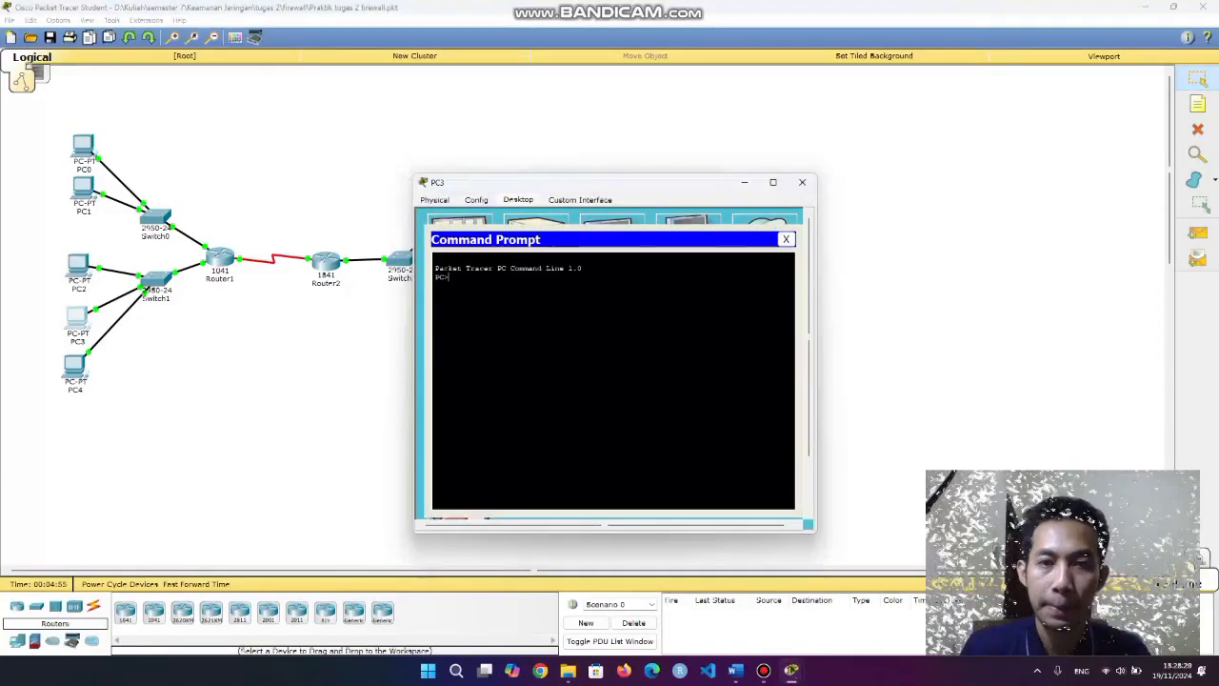
text(ping)
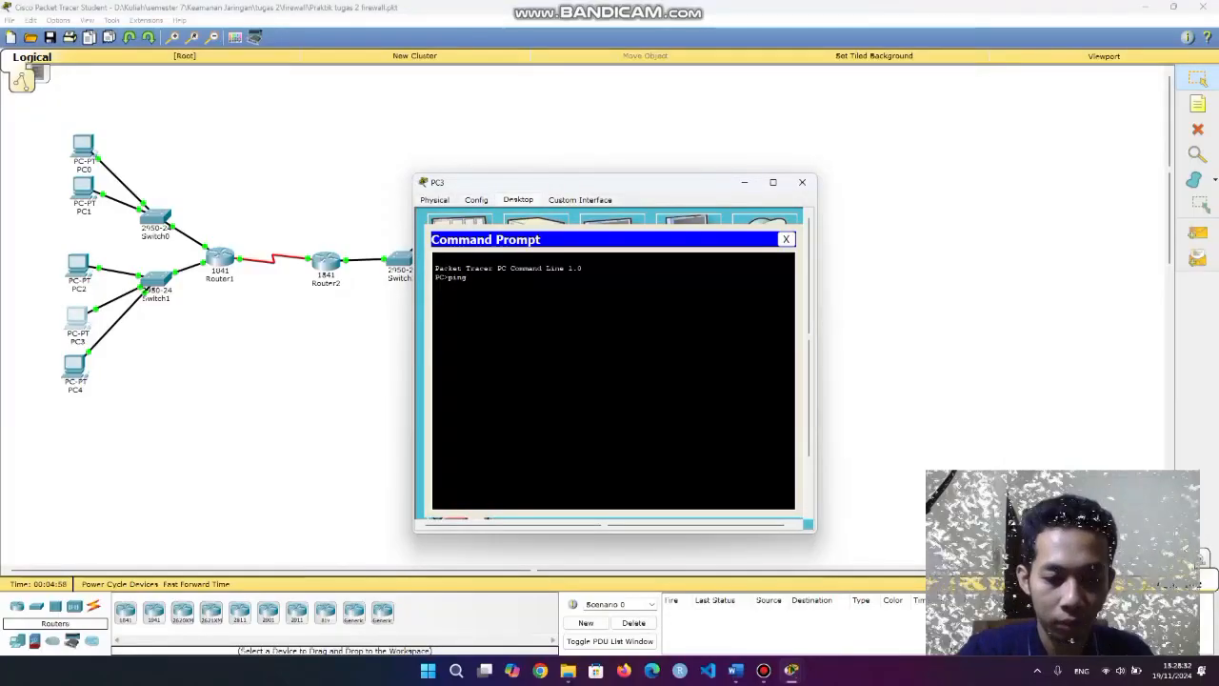
text( 192.168.20.)
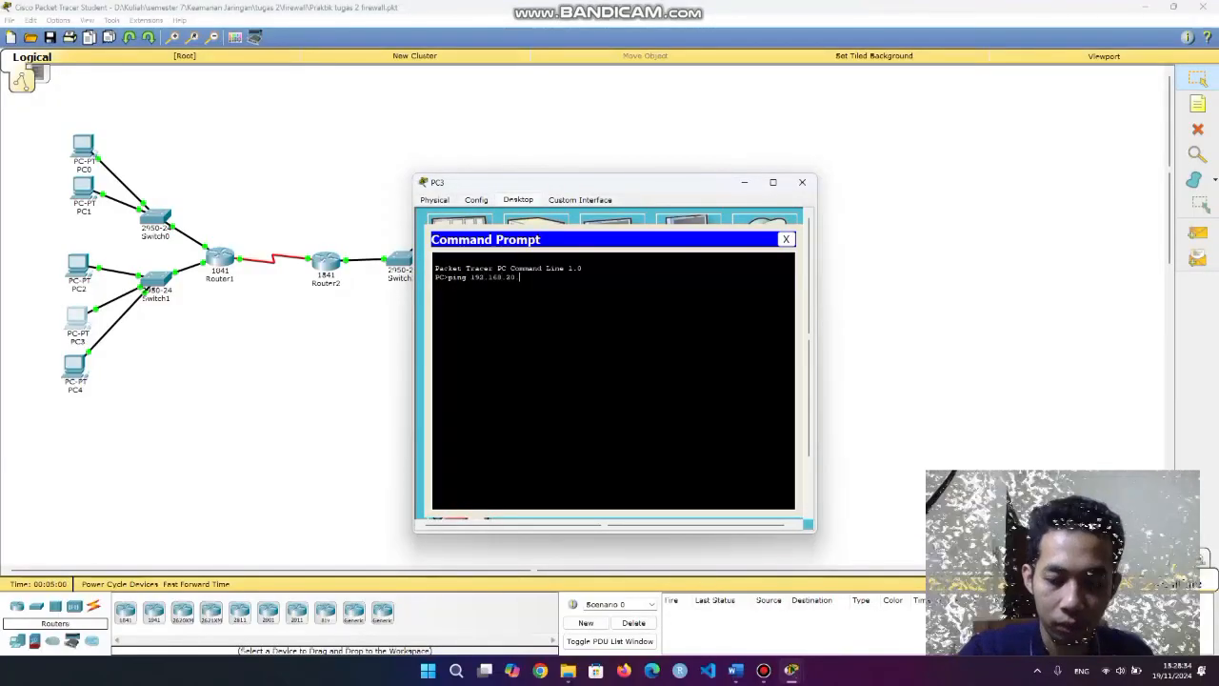
text(6)
key(Return)
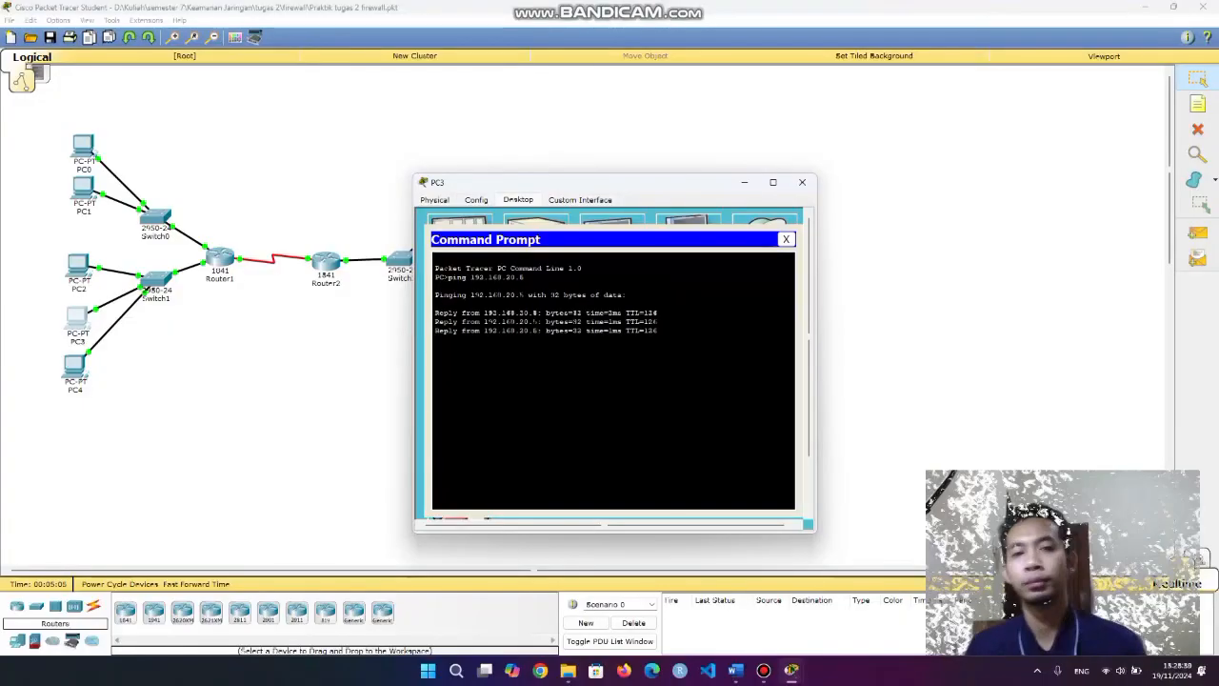
click(786, 239)
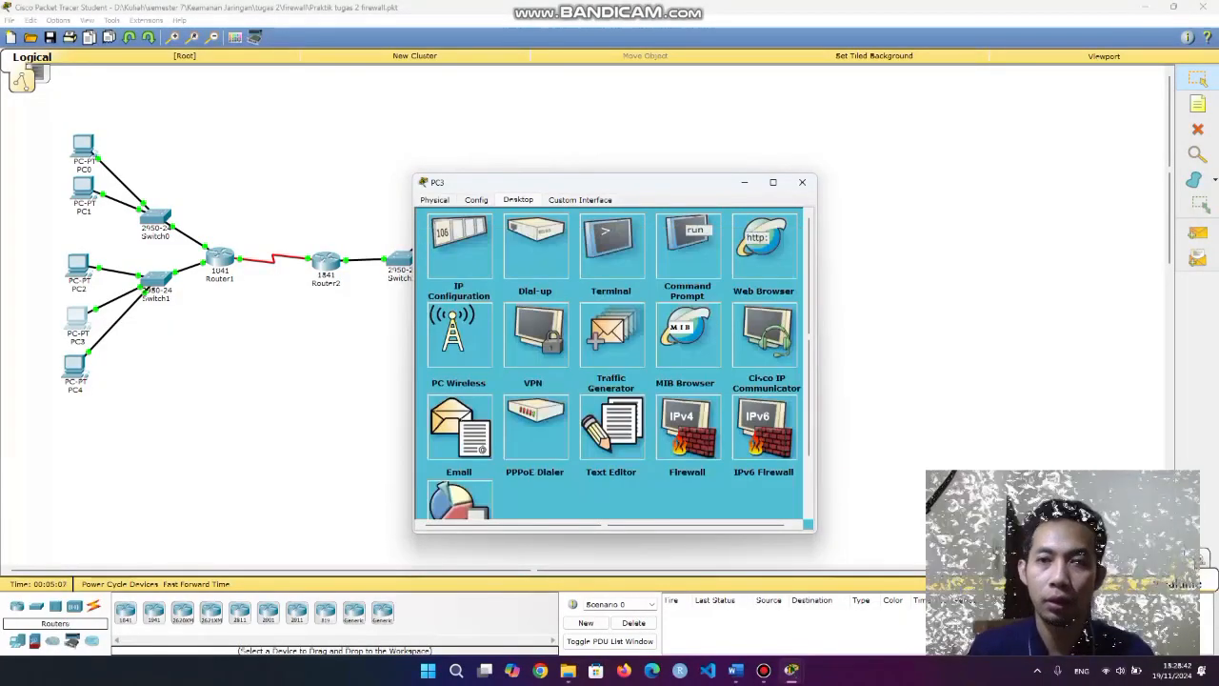
click(802, 182)
Ping 192.168.20.6 and 192.168.20.10 from PC4's command prompt.
click(74, 367)
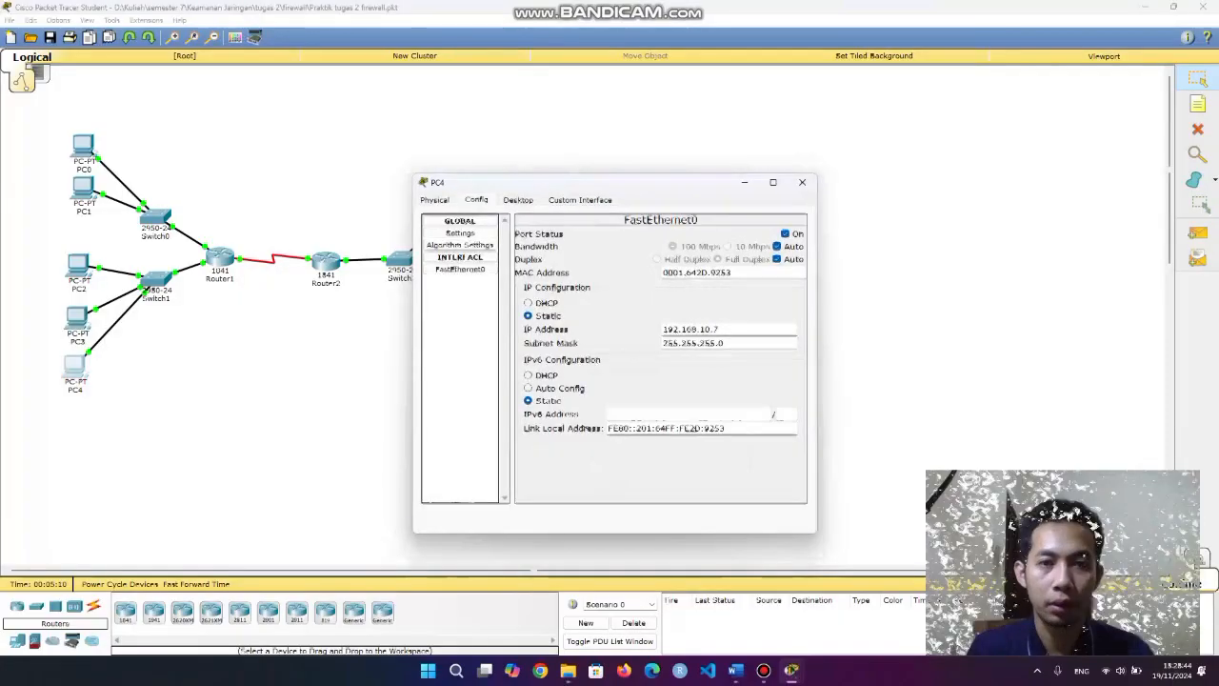
click(518, 199)
click(684, 248)
text(p)
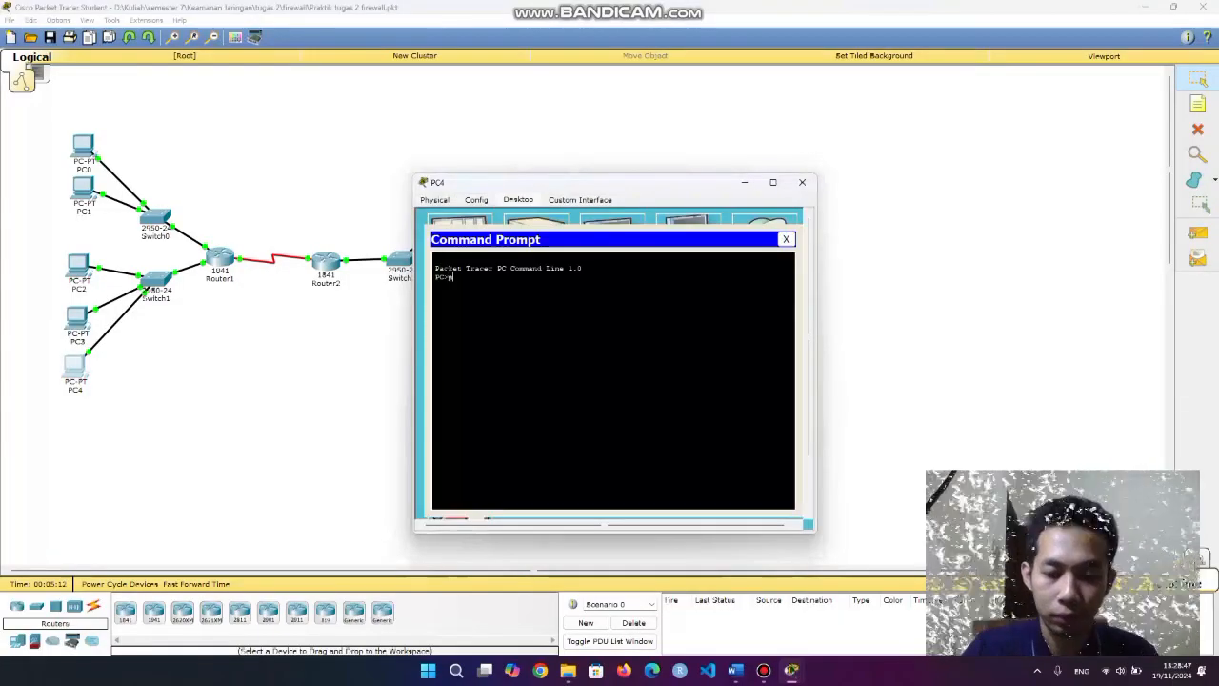
text(ing 192.16)
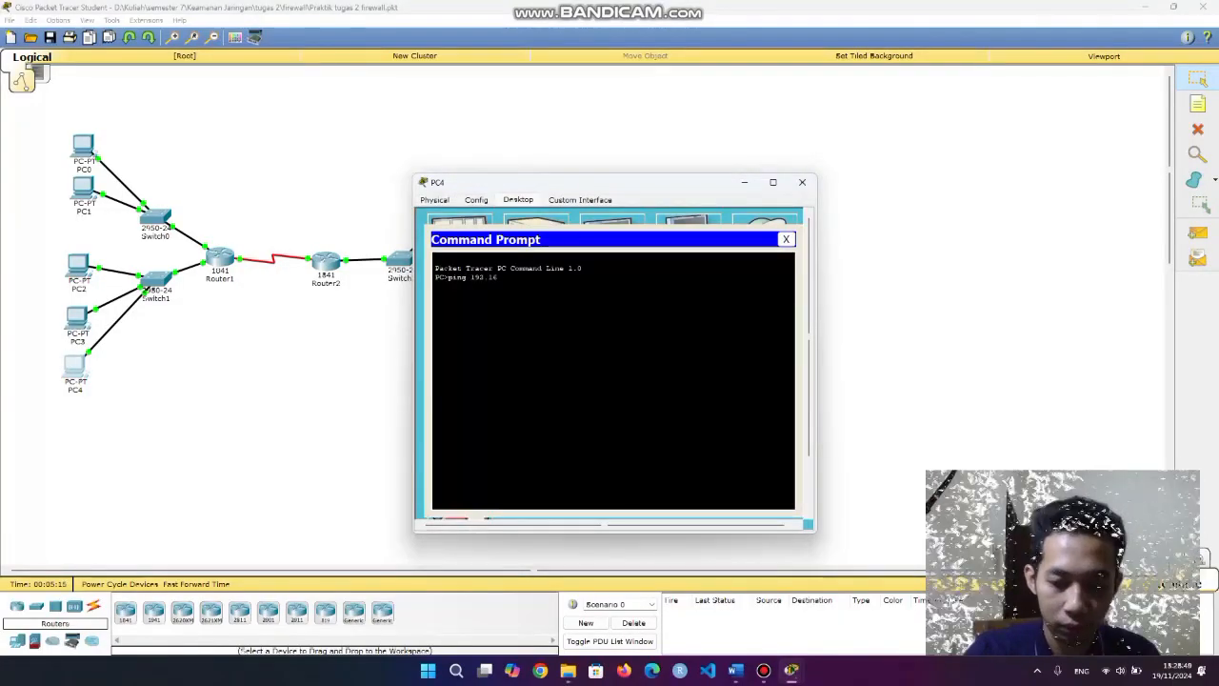
text(8.20)
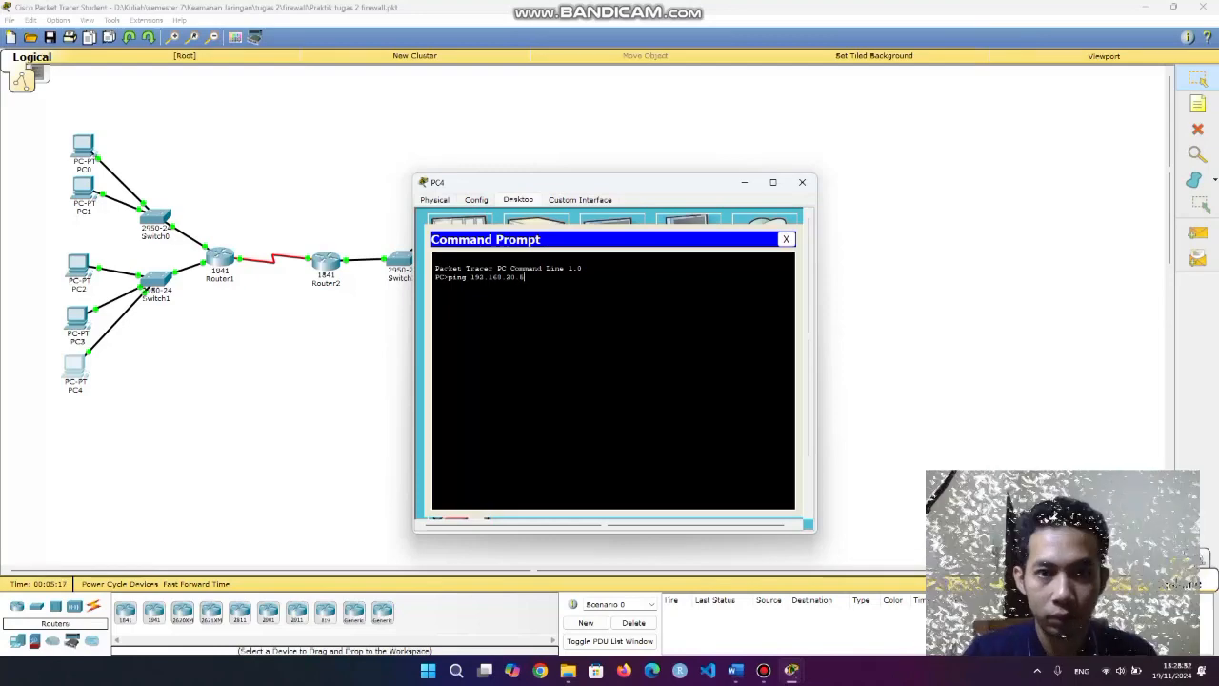
text(.6)
key(Return)
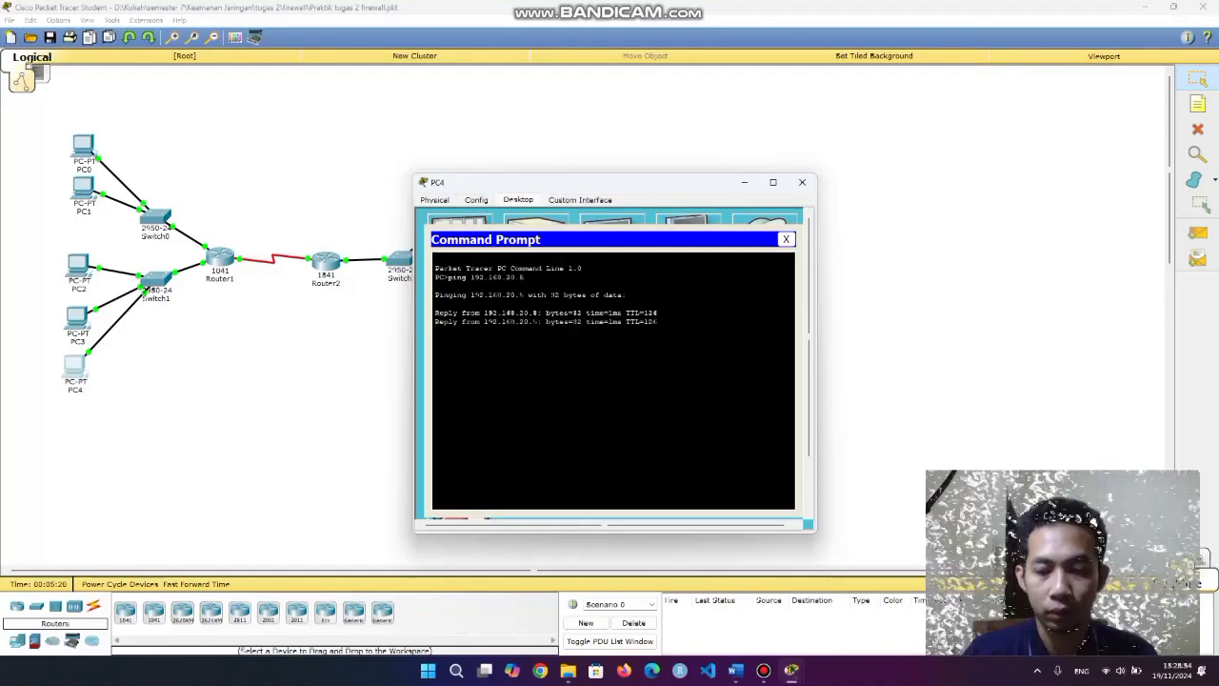
key(Up)
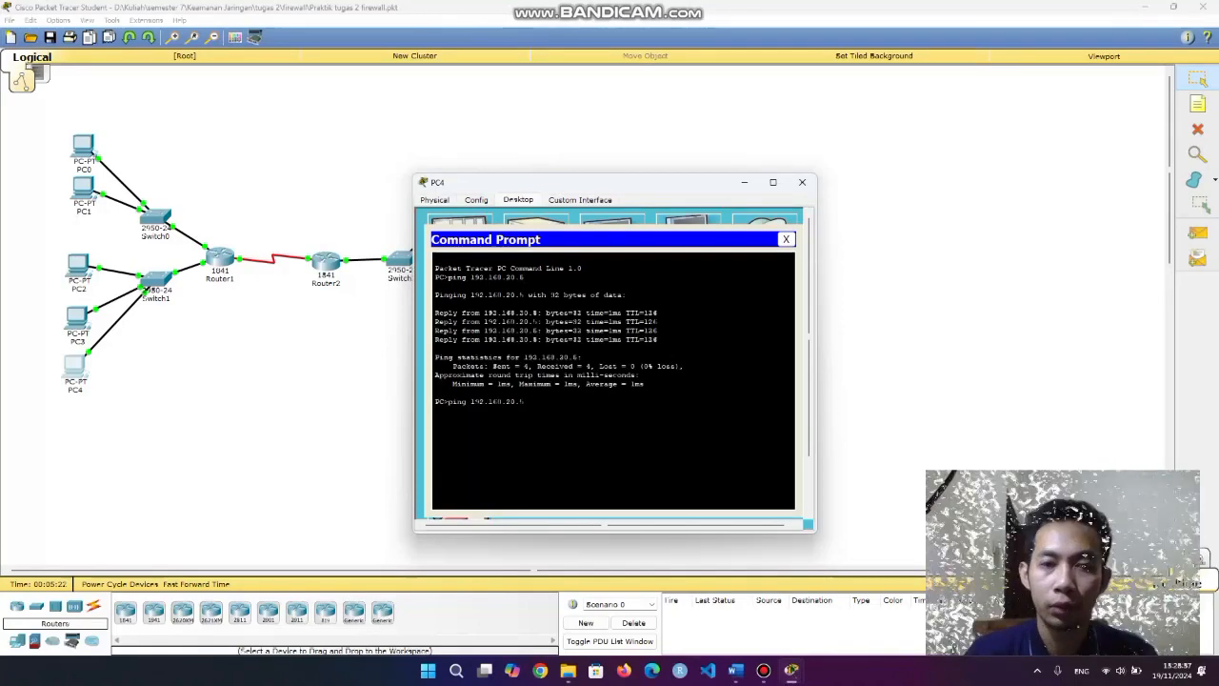
key(BackSpace)
text(10)
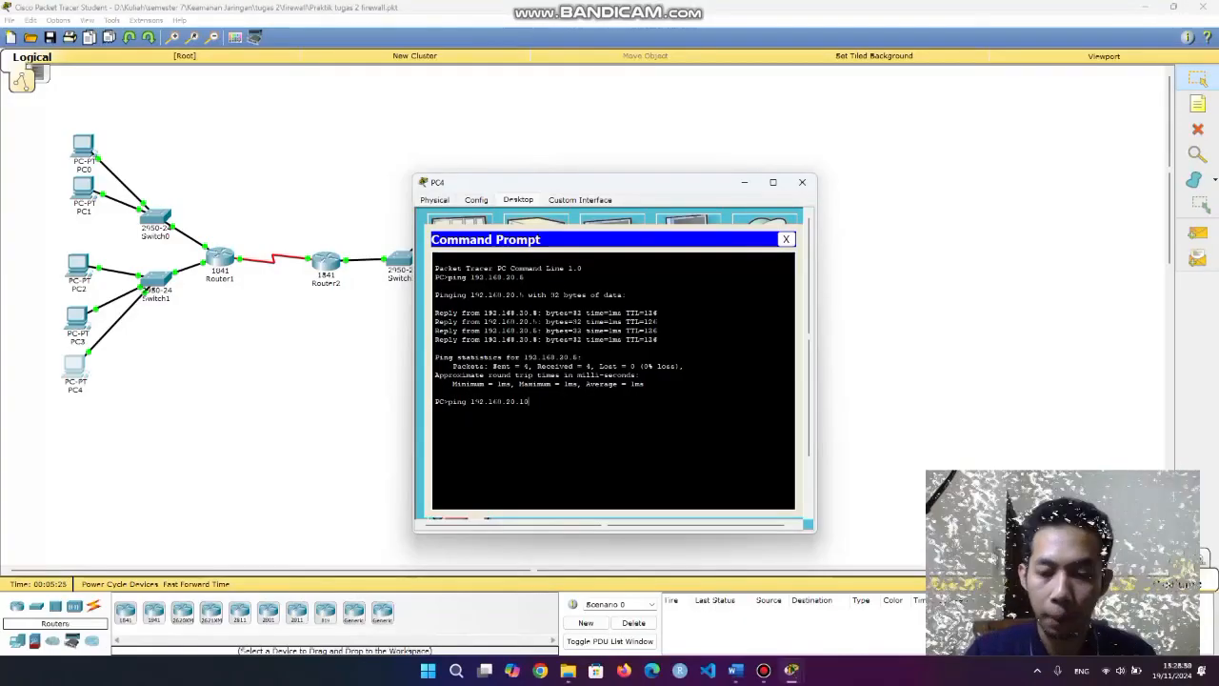
key(Return)
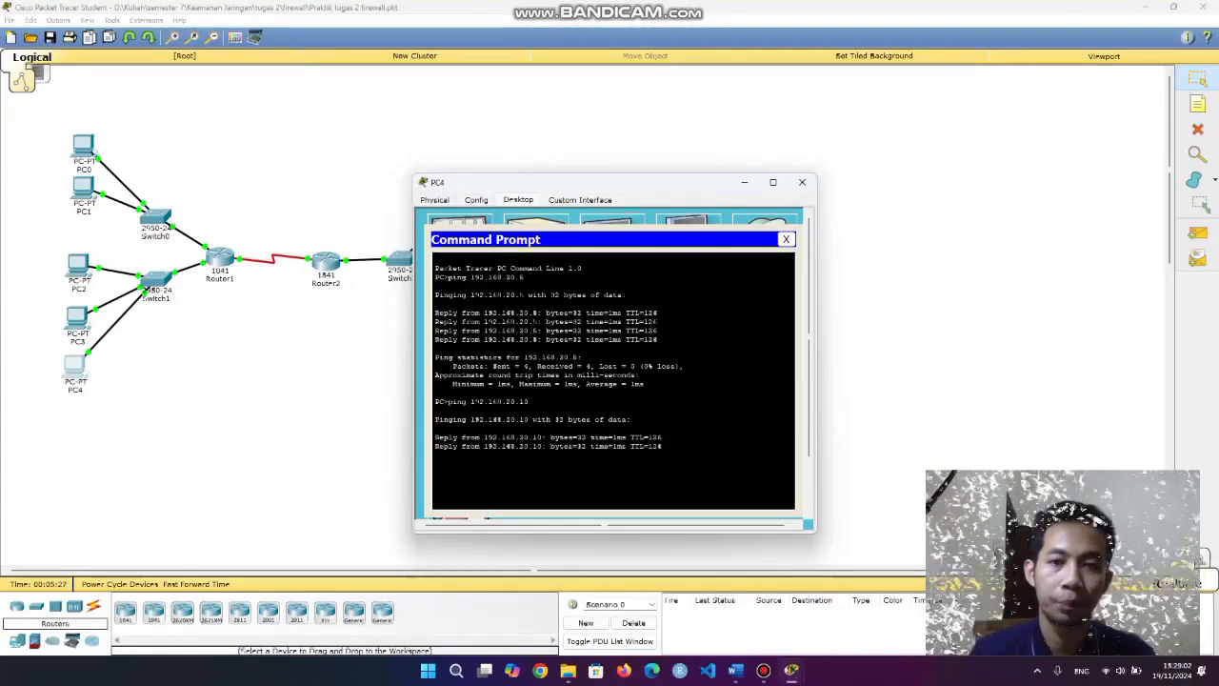
drag(48, 122, 151, 417)
Marquee-select the five PCs, then the FTP server and web server on the topology.
click(152, 417)
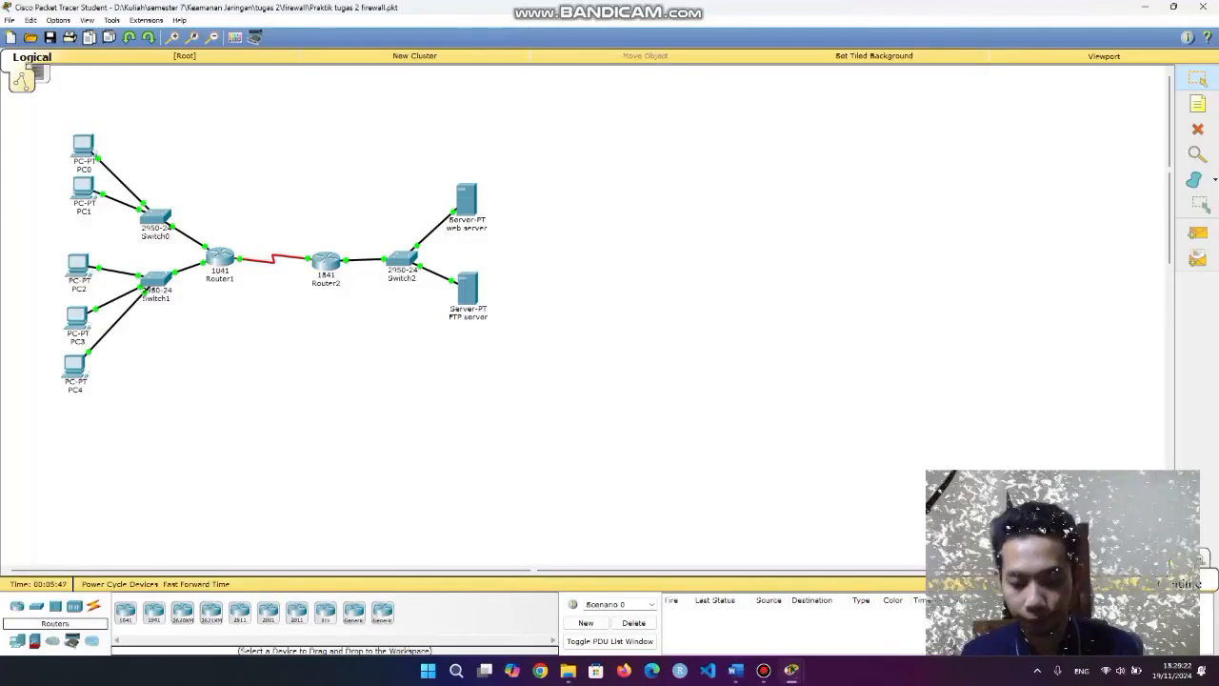
drag(46, 112, 117, 441)
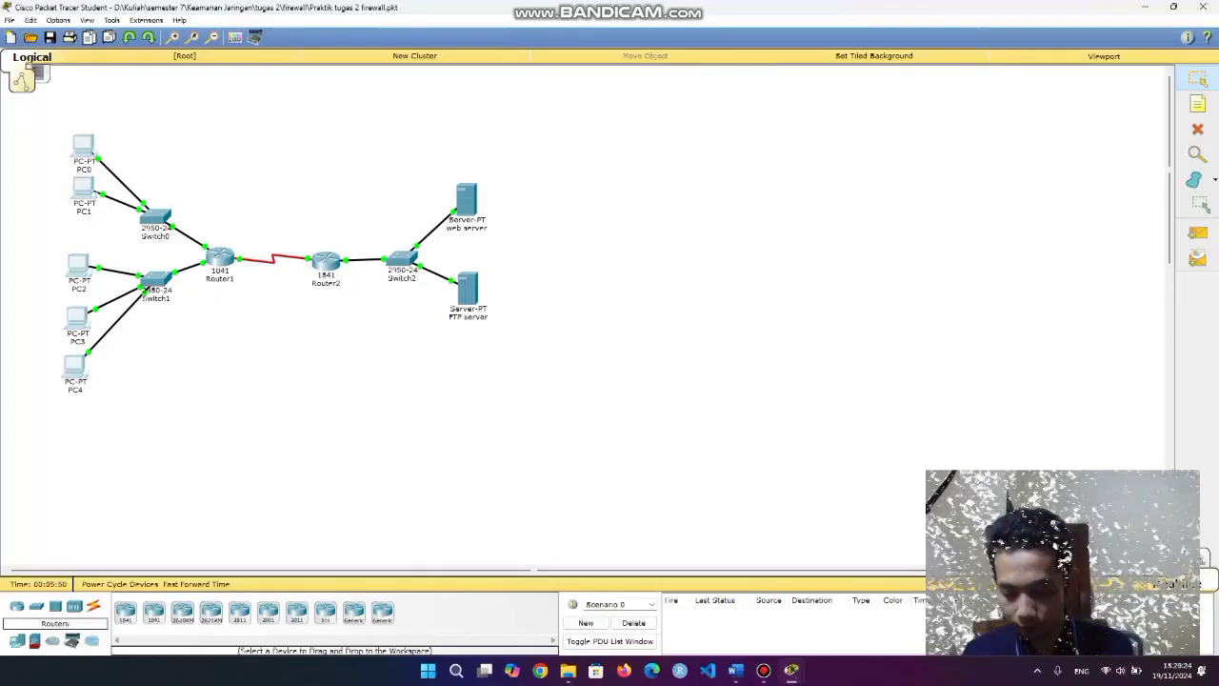
drag(403, 353, 577, 276)
click(576, 277)
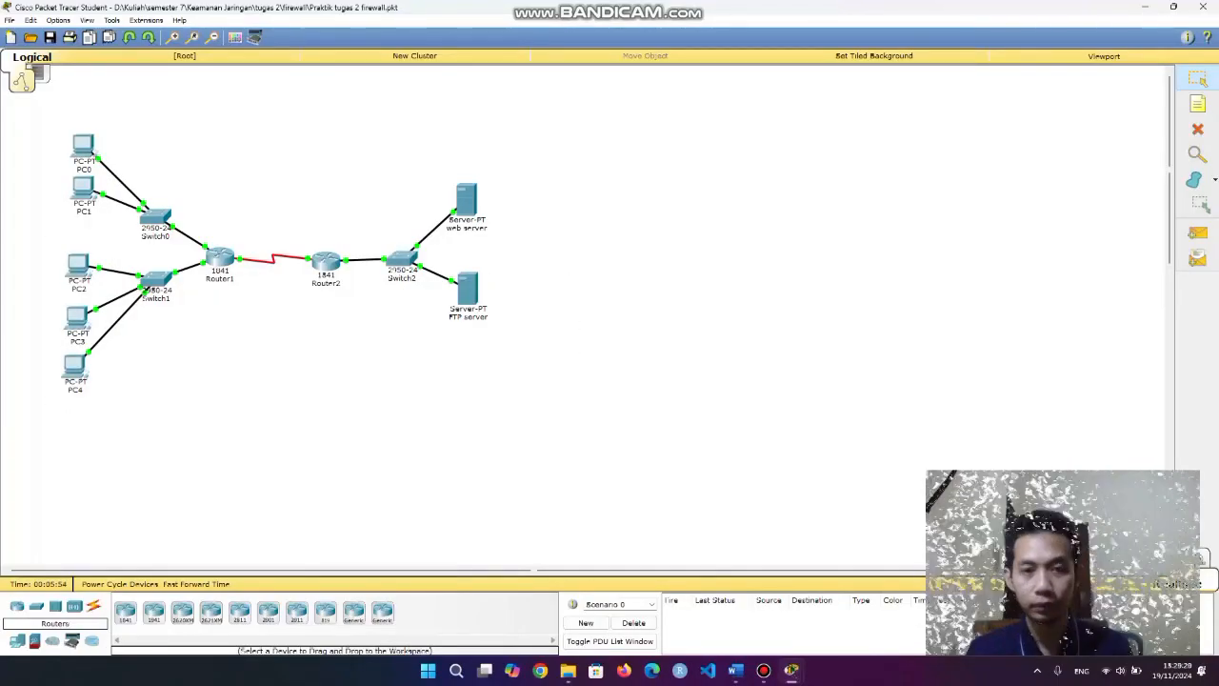
drag(426, 392, 513, 272)
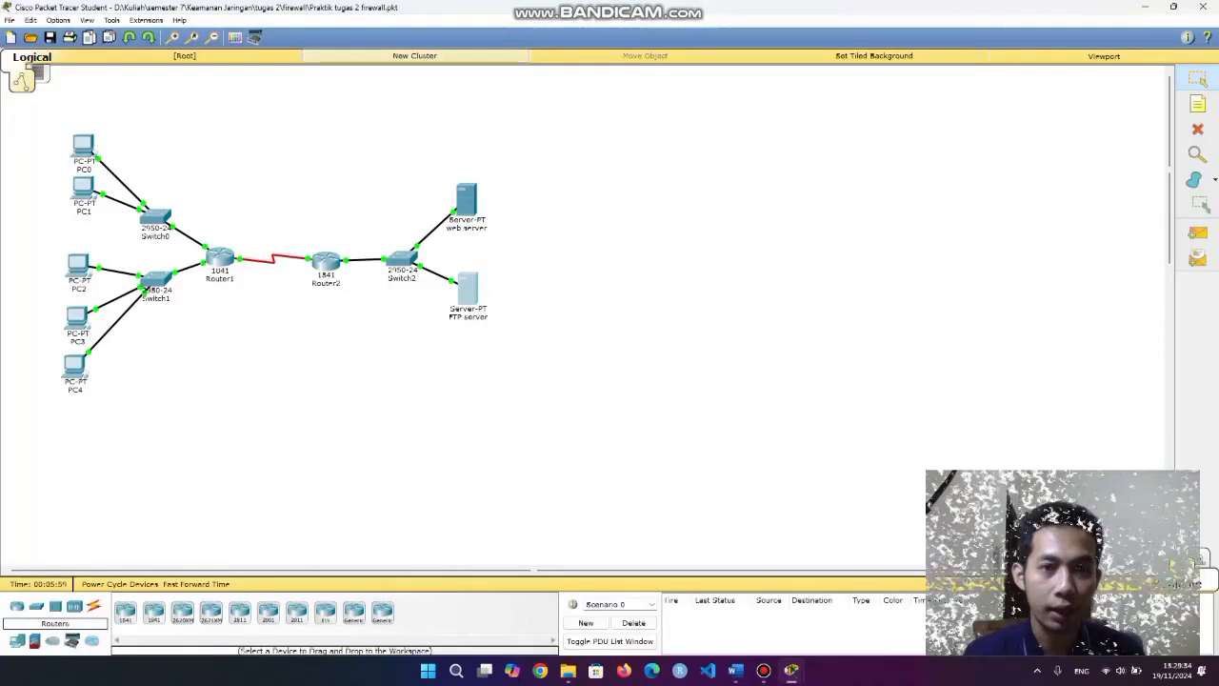
drag(427, 149, 508, 234)
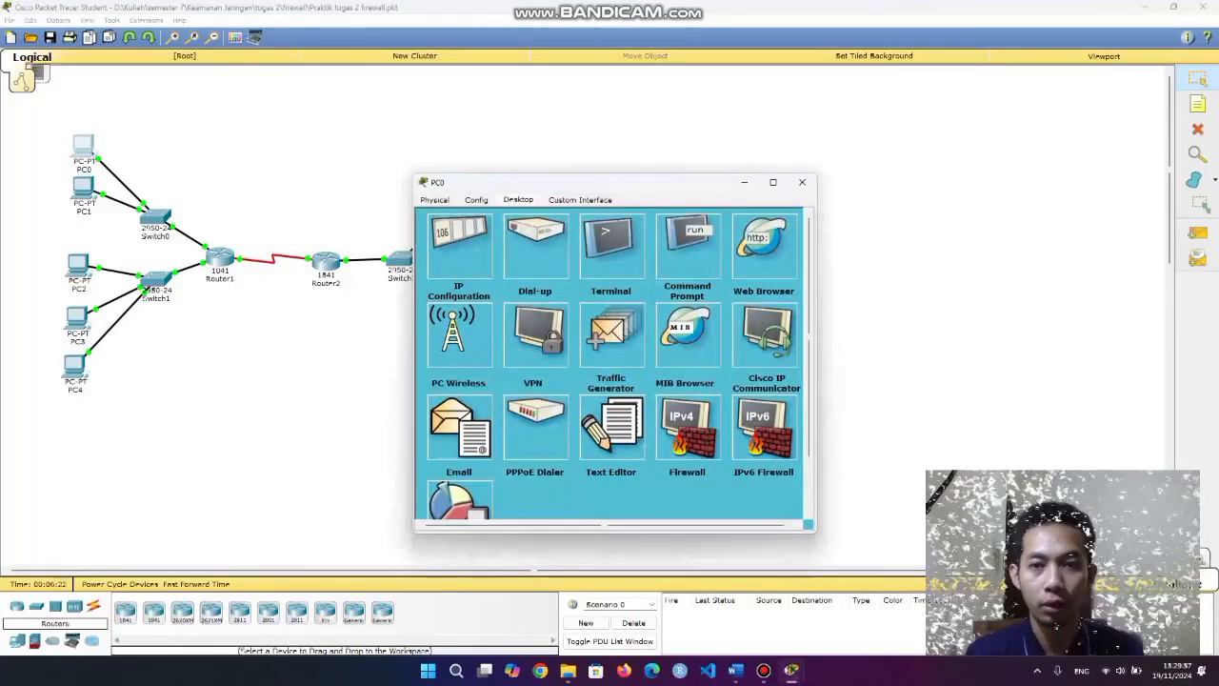
Load the web server page at 192.168.20.8 in PC0's web browser.
click(770, 237)
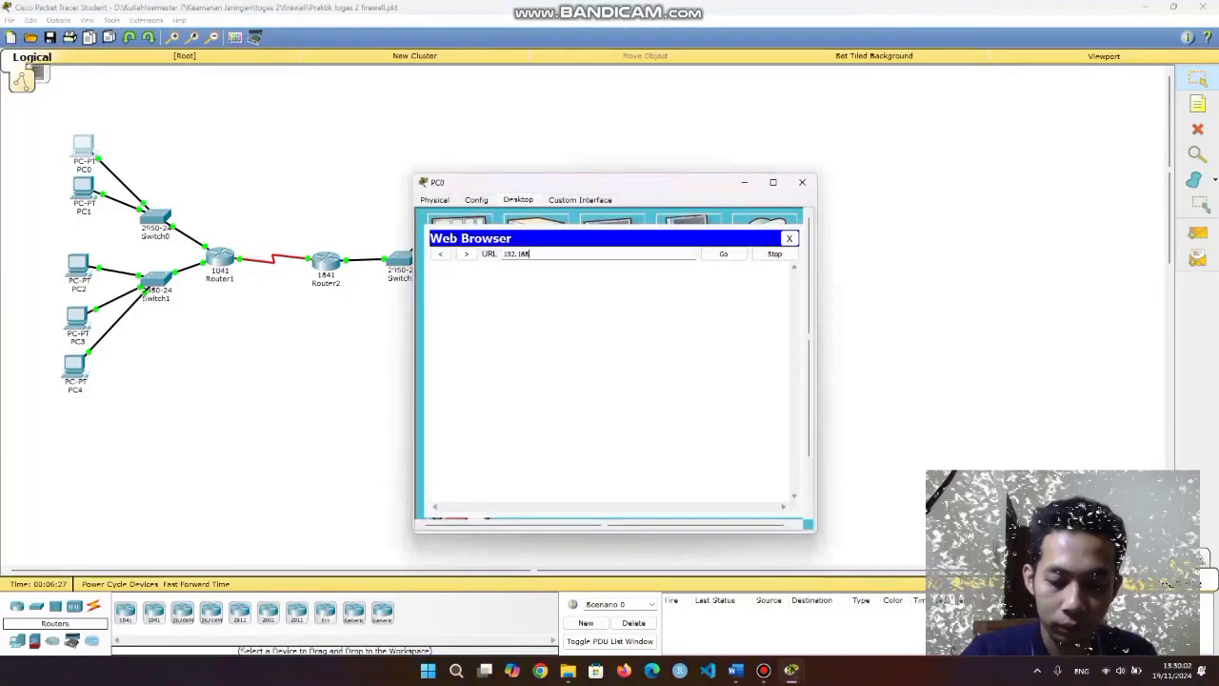
text(192.168.20.8)
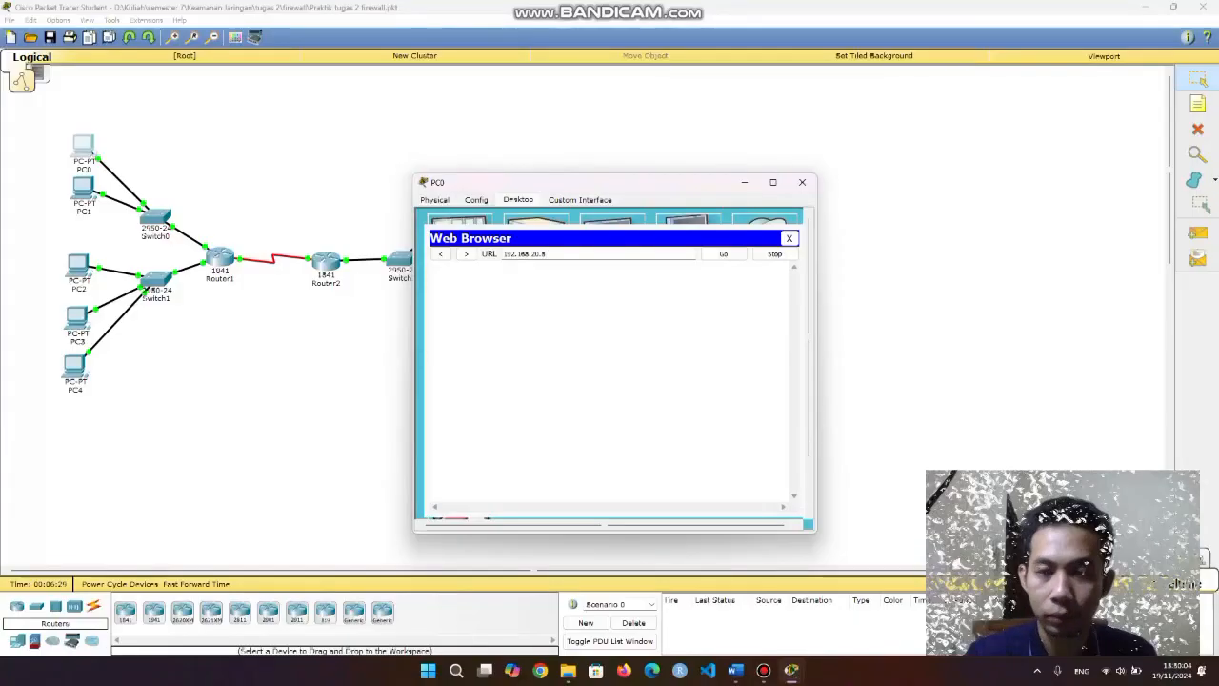
key(Return)
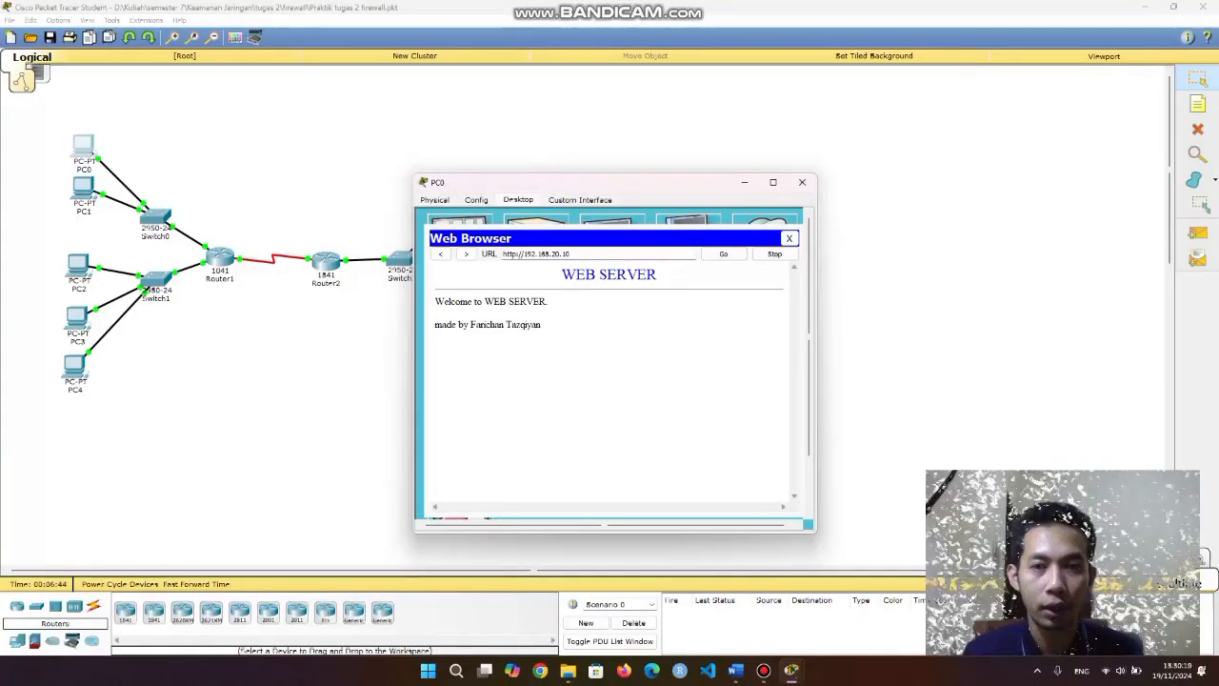
key(Tab)
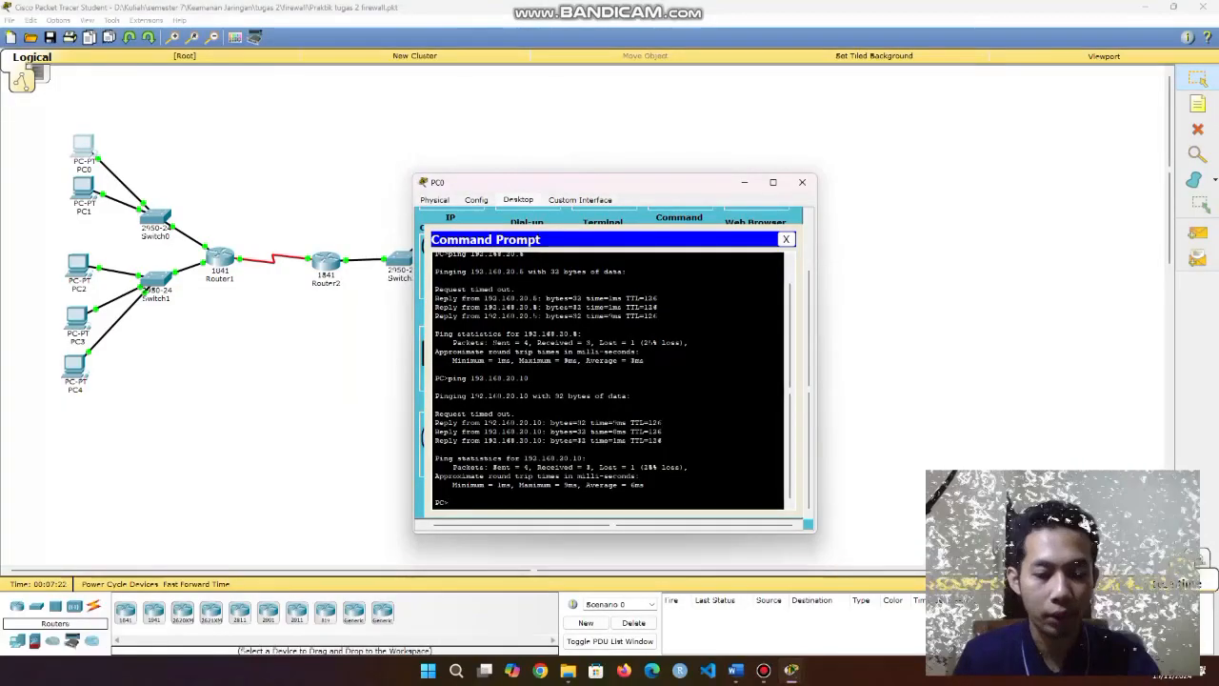
Log into the FTP server at 192.168.20.10 as siswa, then quit the session.
text(p 19)
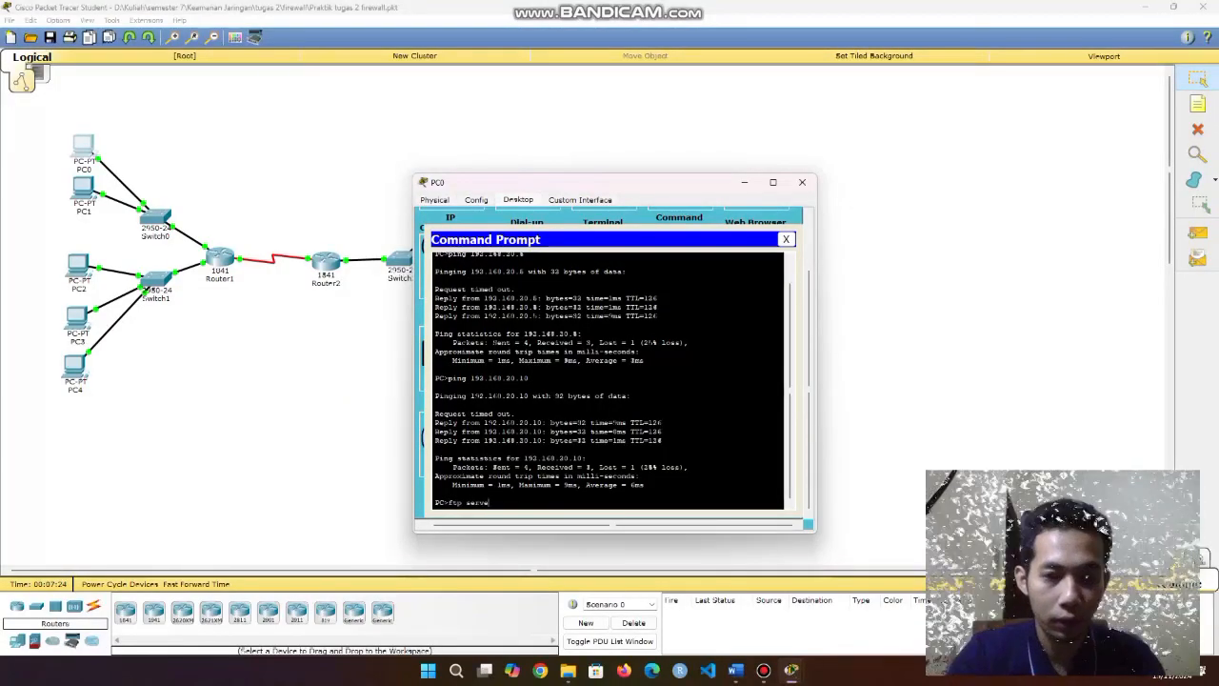
text(2.168.20.10)
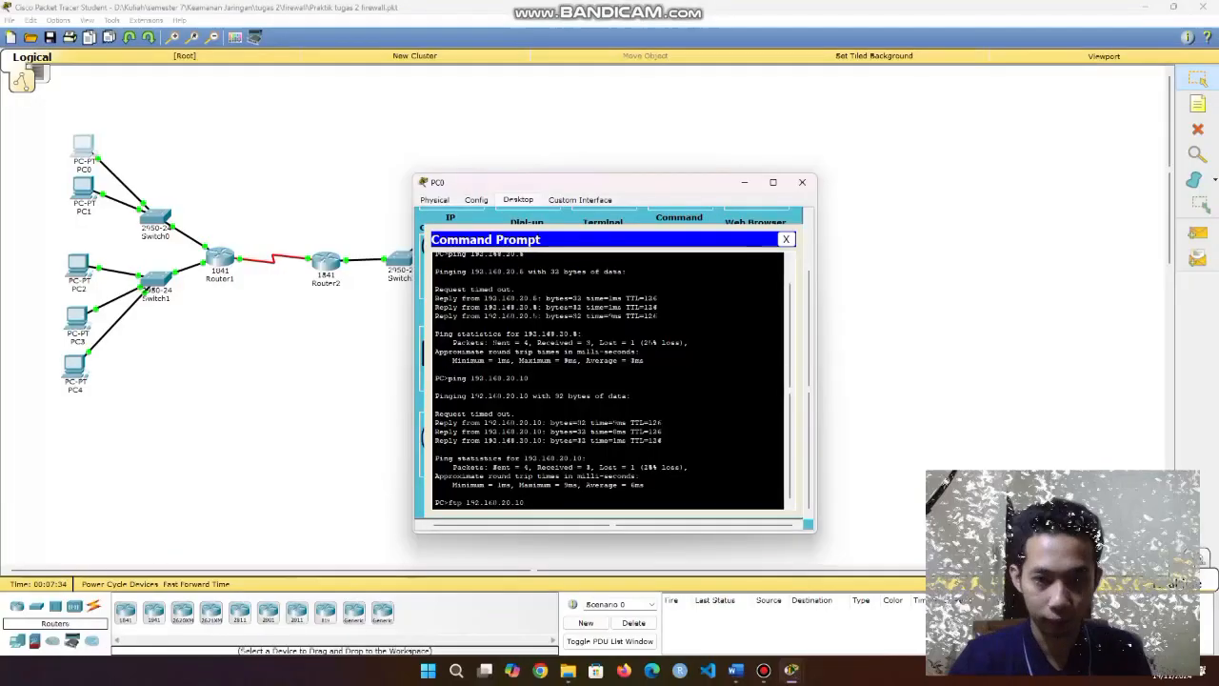
key(Return)
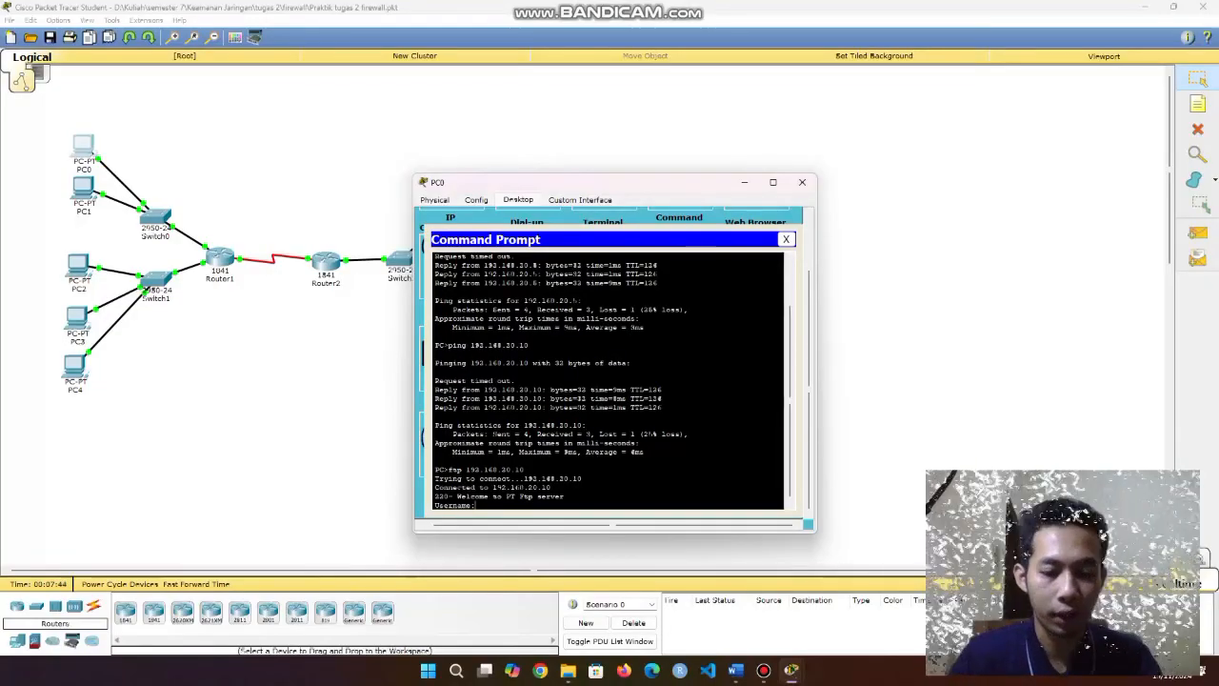
text(siswa1)
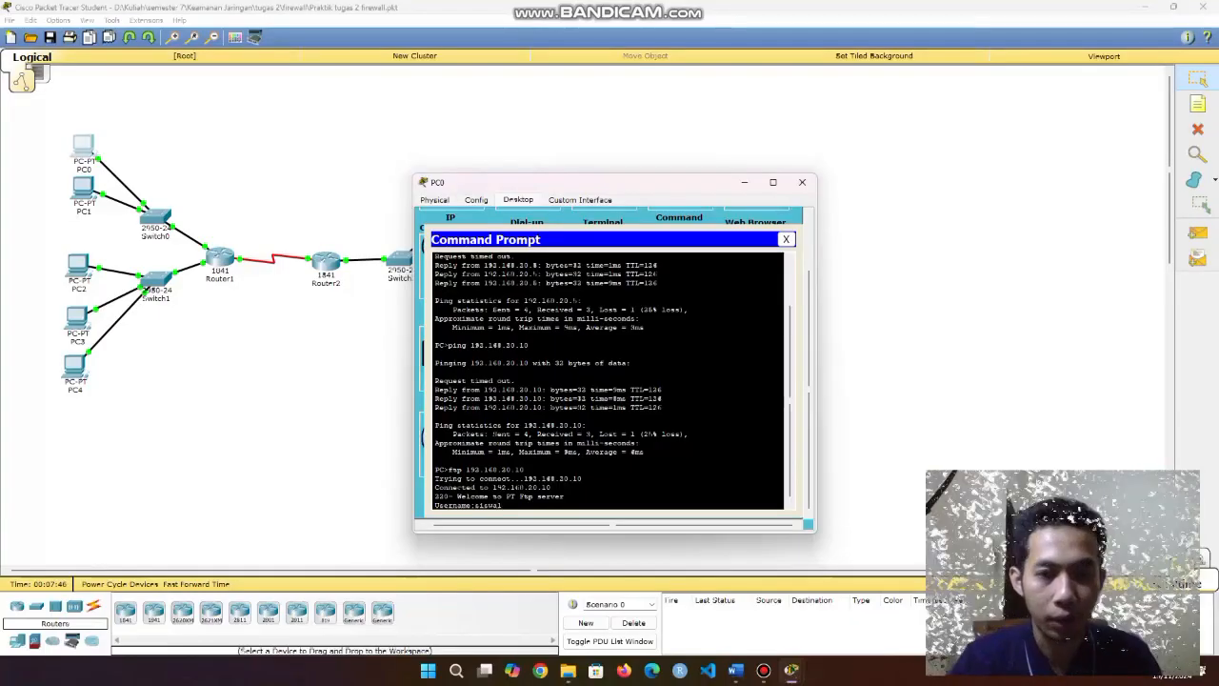
key(Return)
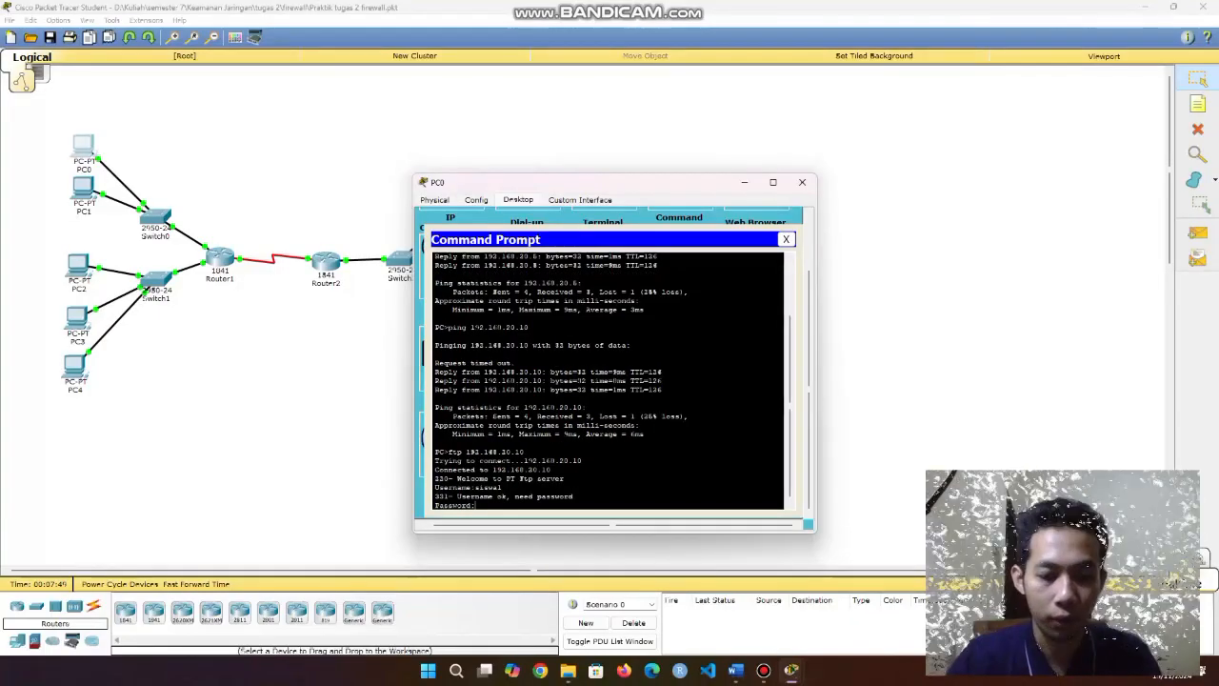
key(Return)
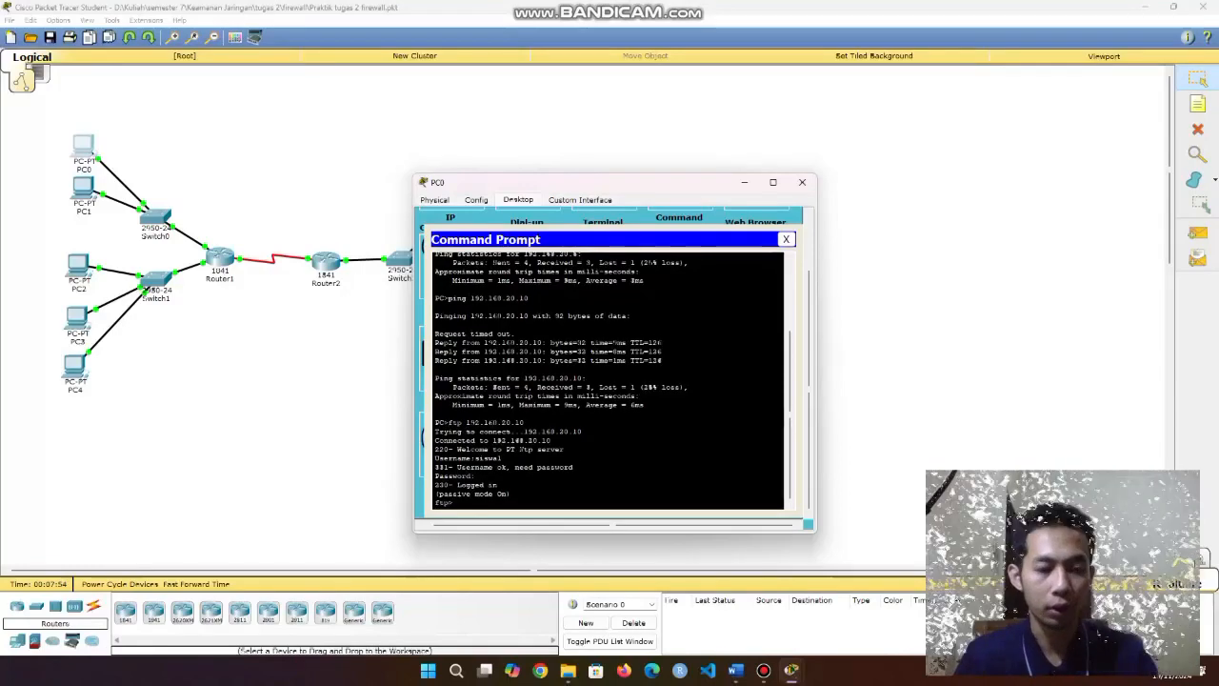
text(quit)
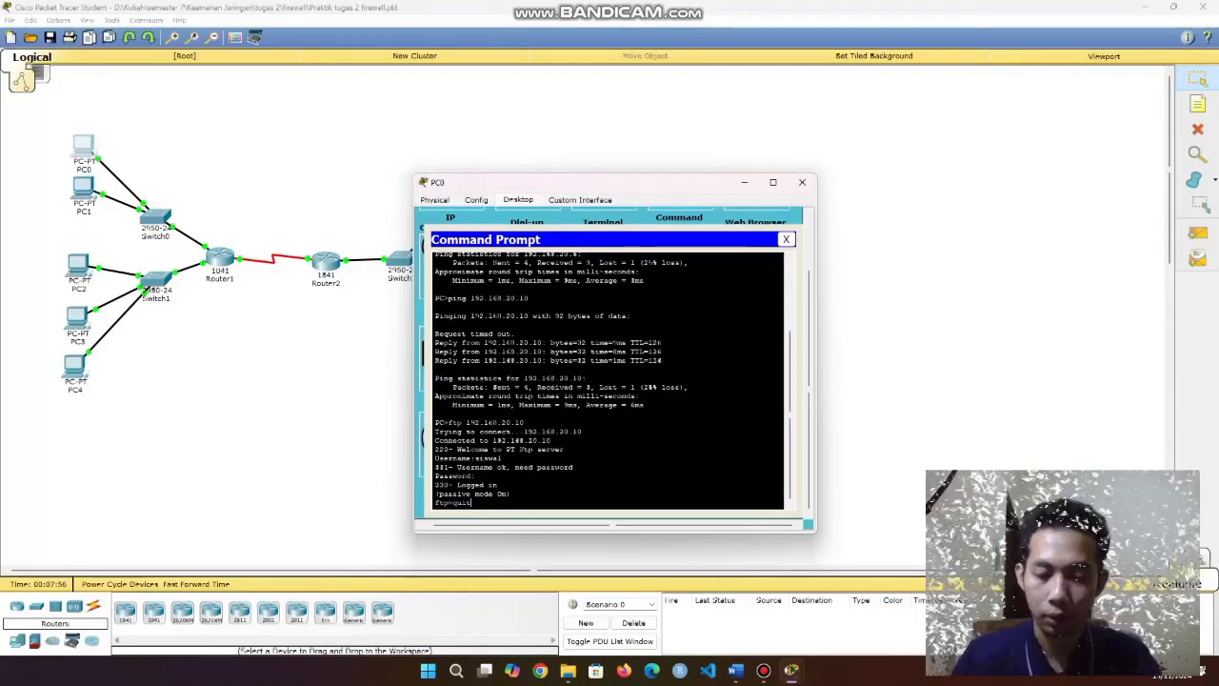
key(Return)
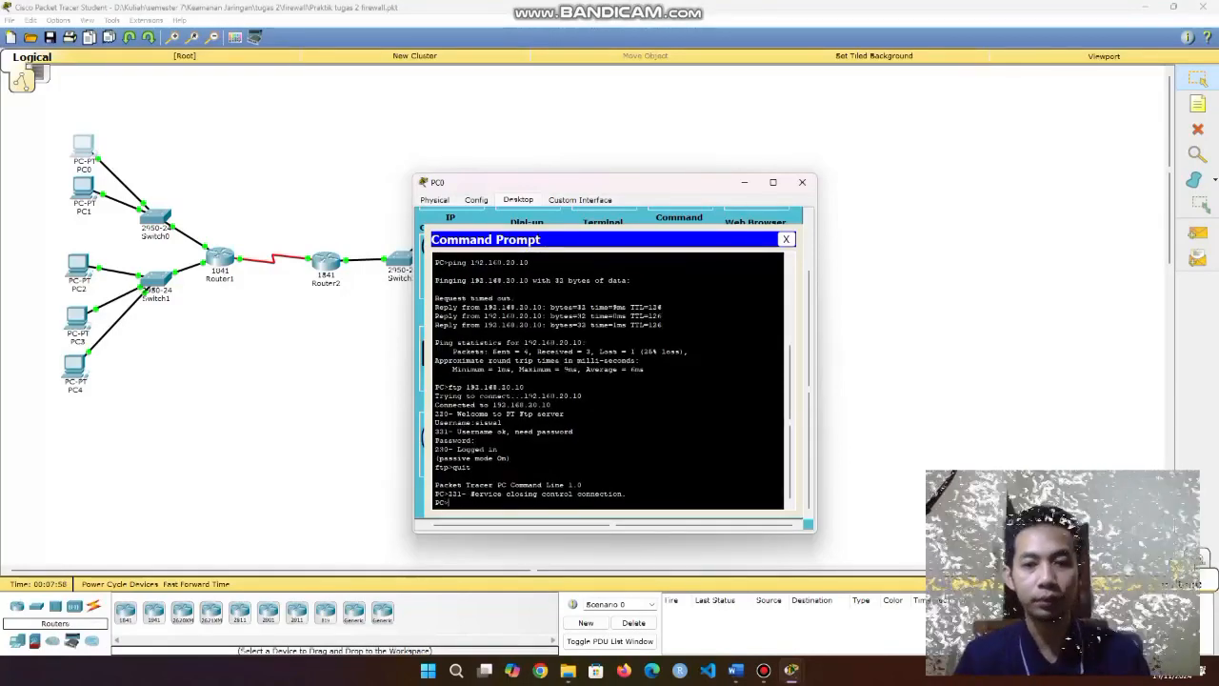
scroll(608, 381, up, 2)
scroll(608, 381, down, 2)
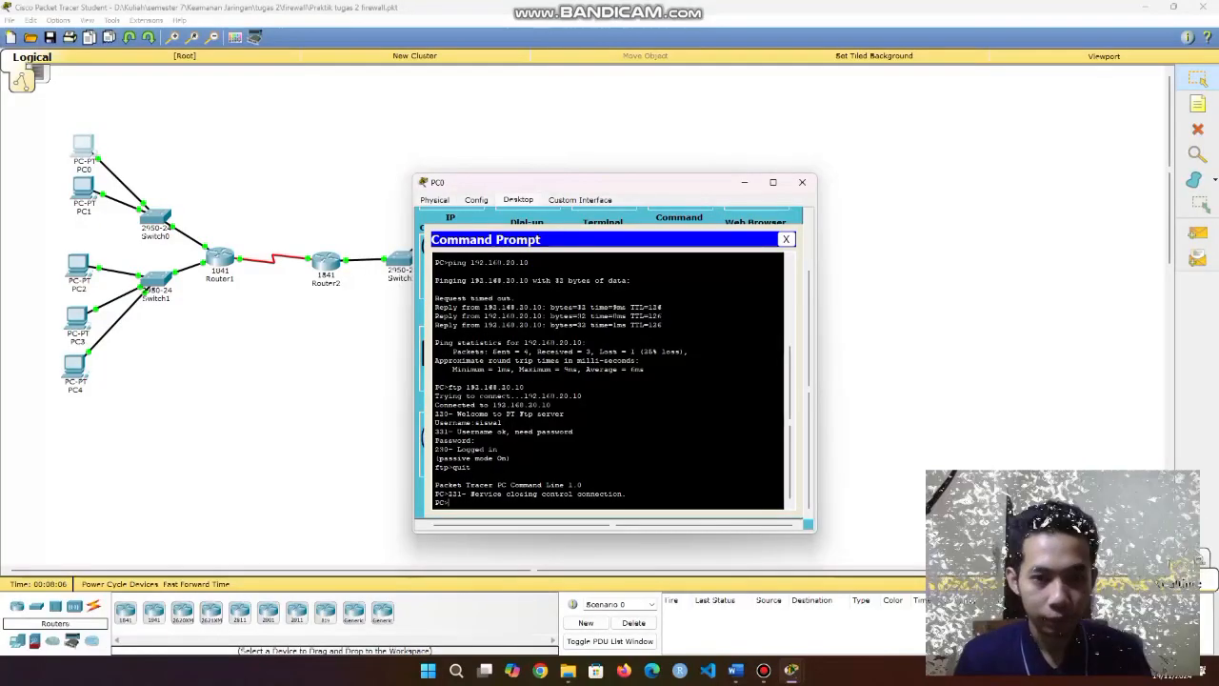
Start an FTP connection to 192.168.20.8.
text(ftp 1)
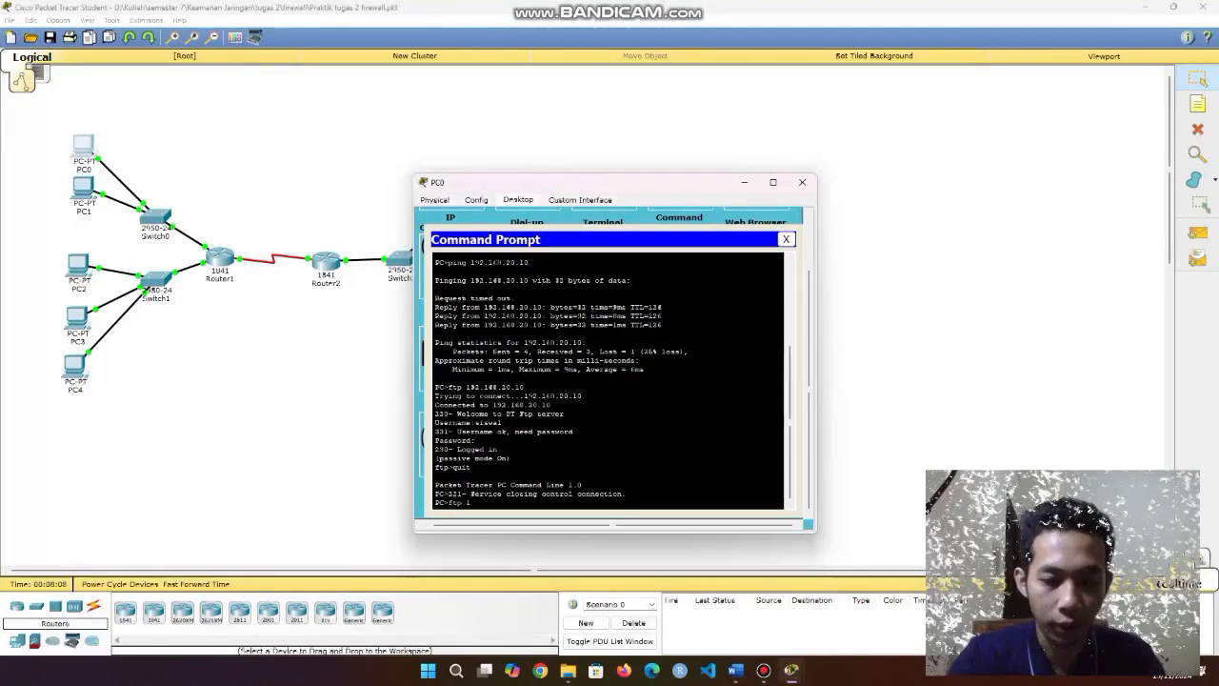
text(92)
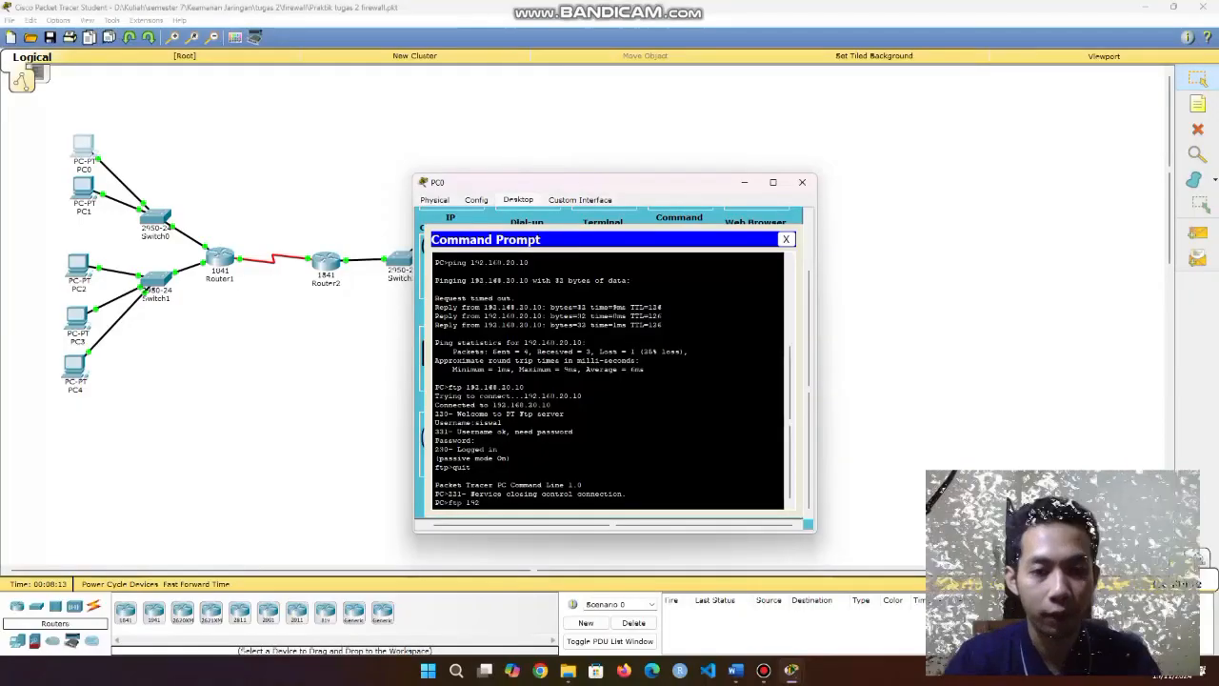
text(.168)
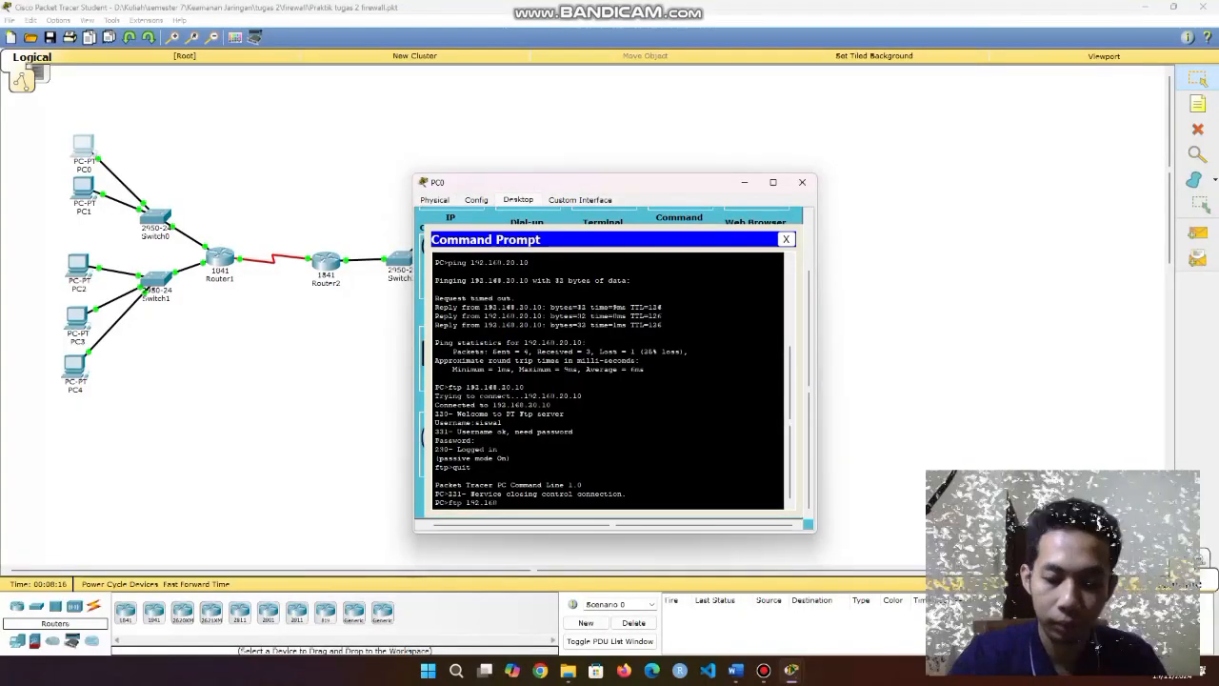
text(.20.1)
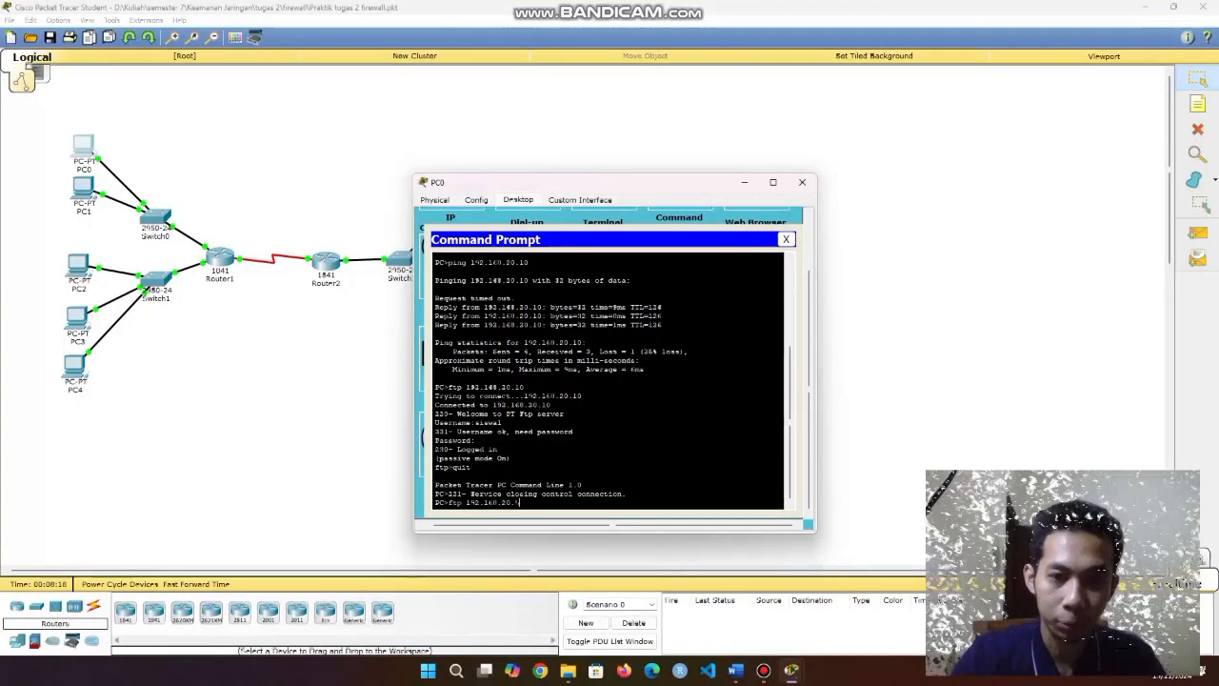
drag(521, 502, 466, 502)
click(521, 503)
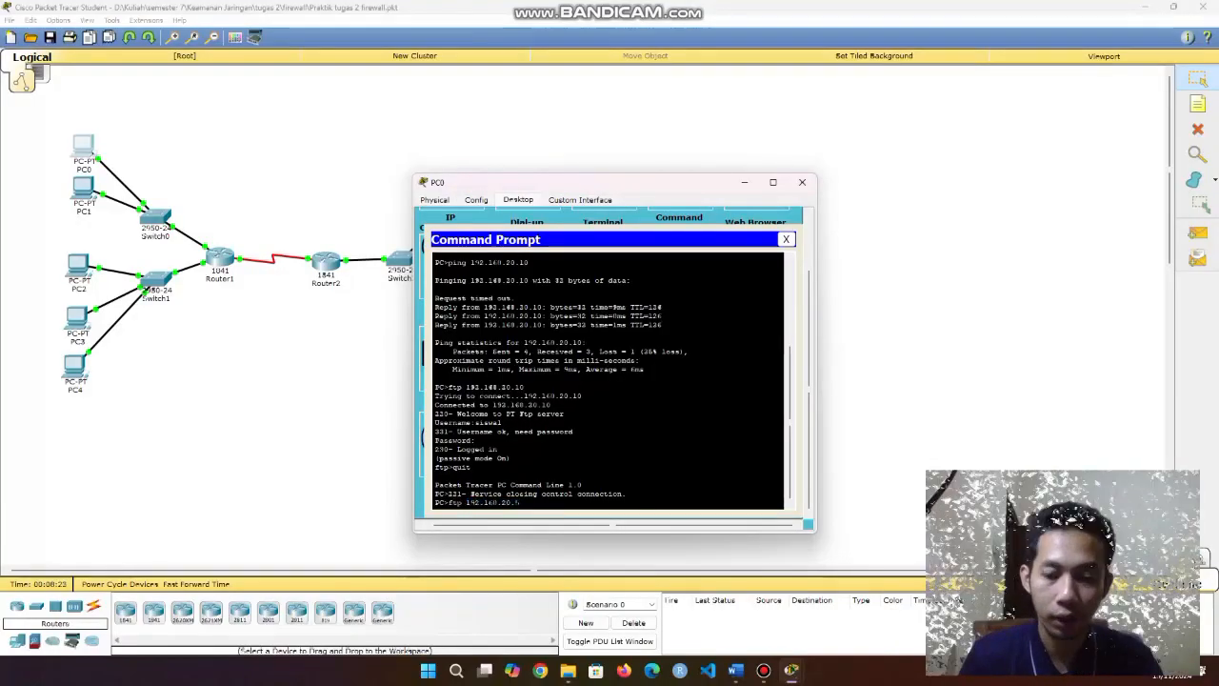
key(Return)
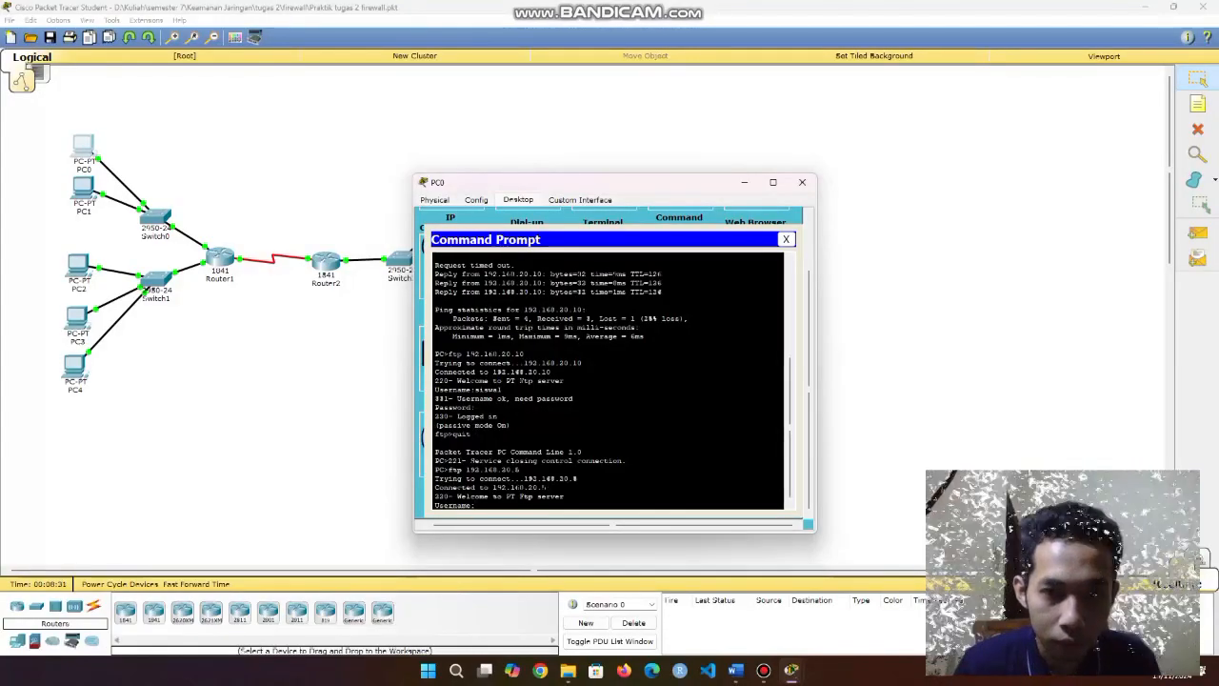
Close PC0's windows, switch the web server's FTP service Off, then return to PC0's desktop.
click(786, 239)
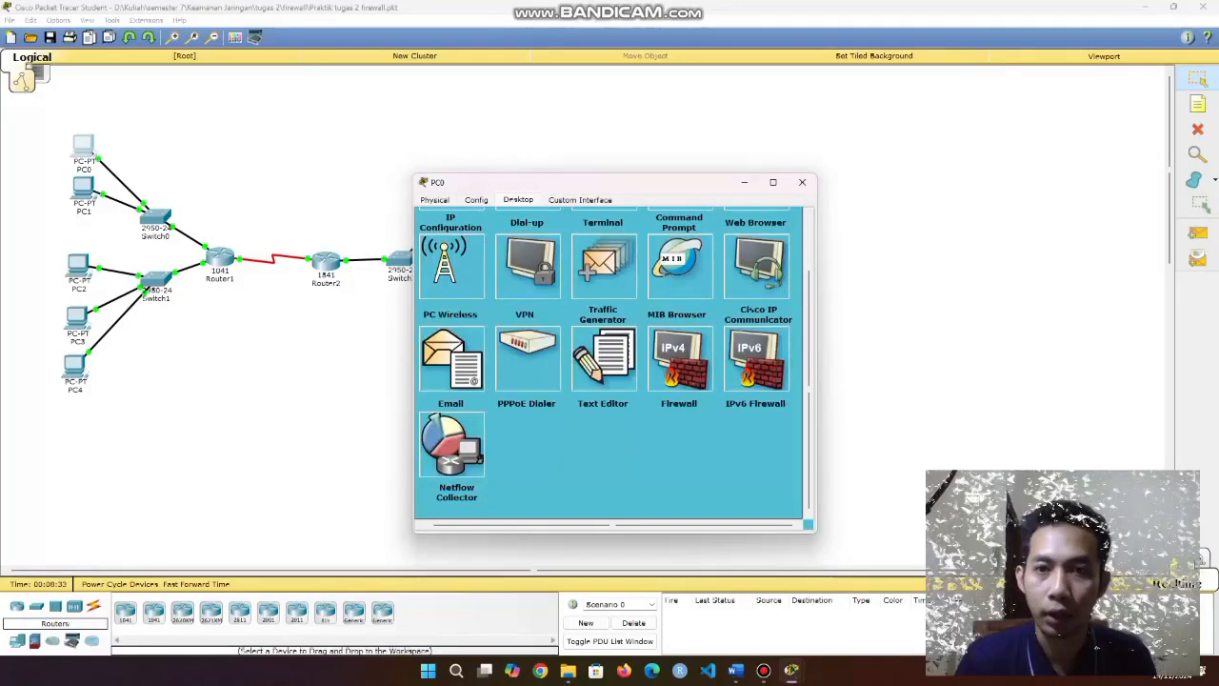
click(802, 182)
click(466, 200)
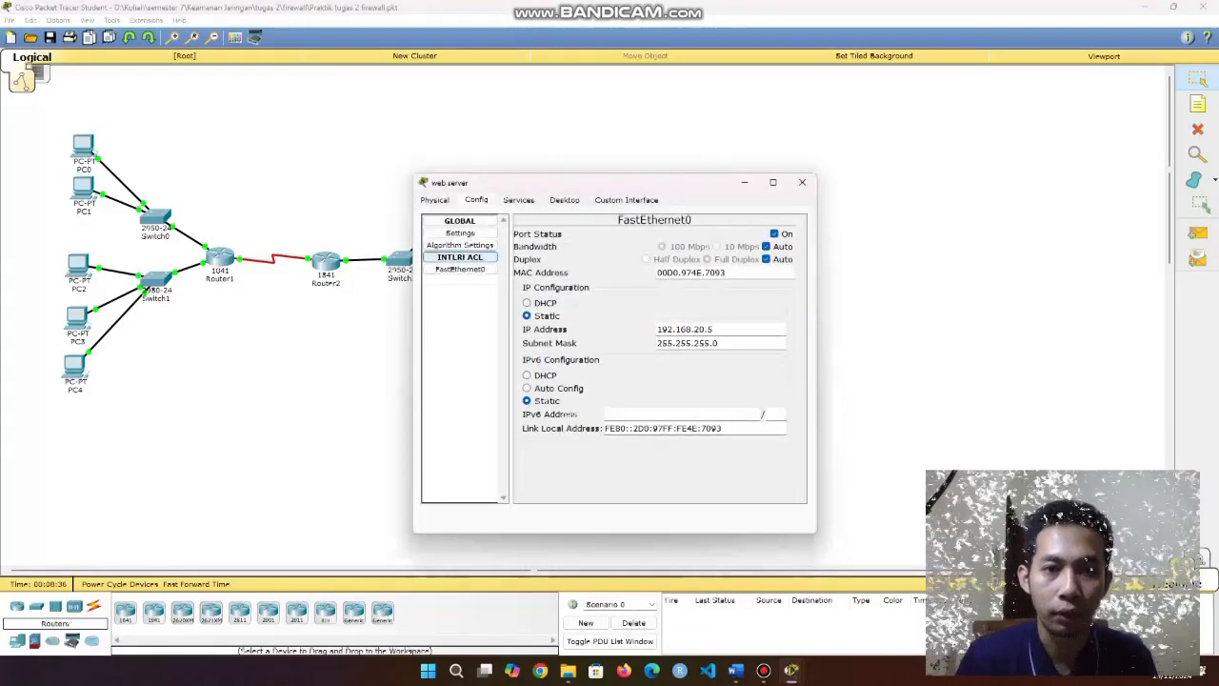
click(518, 200)
click(460, 341)
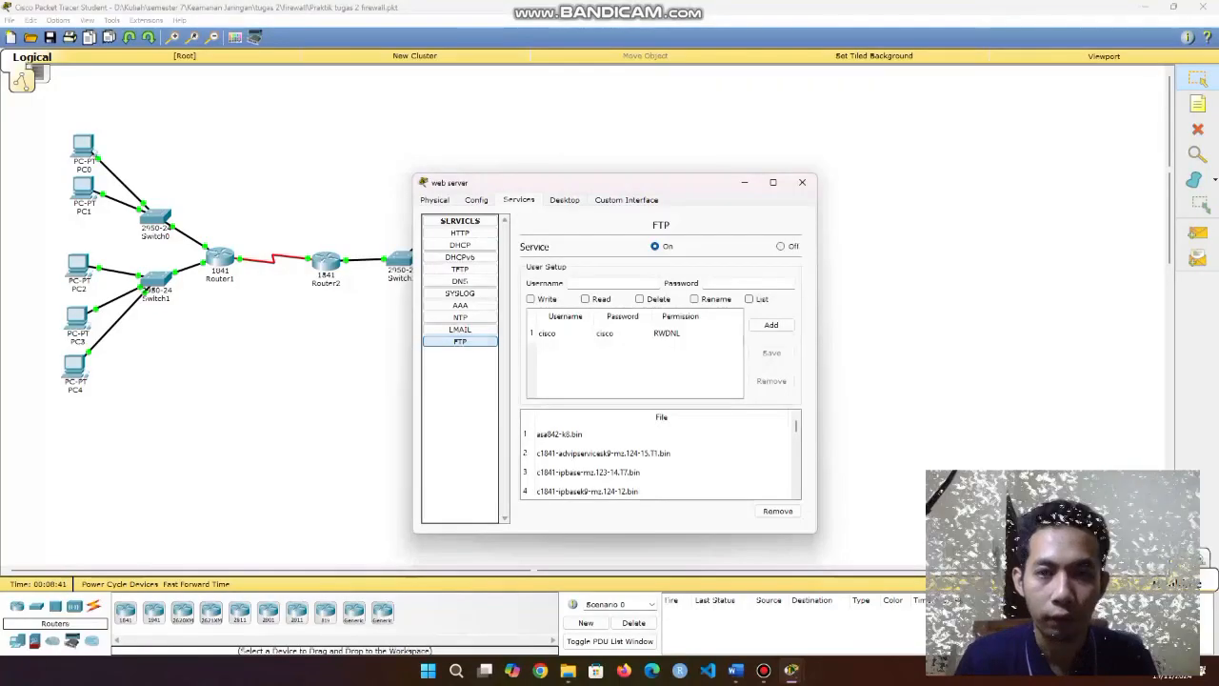
click(781, 246)
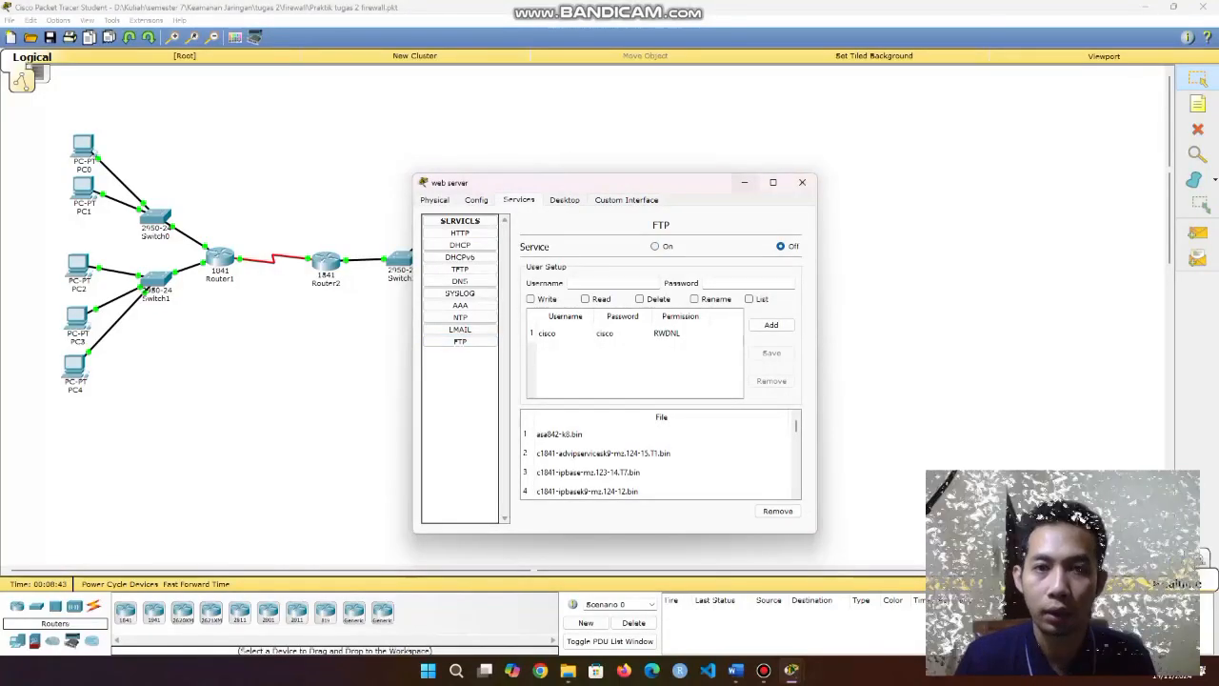
click(802, 182)
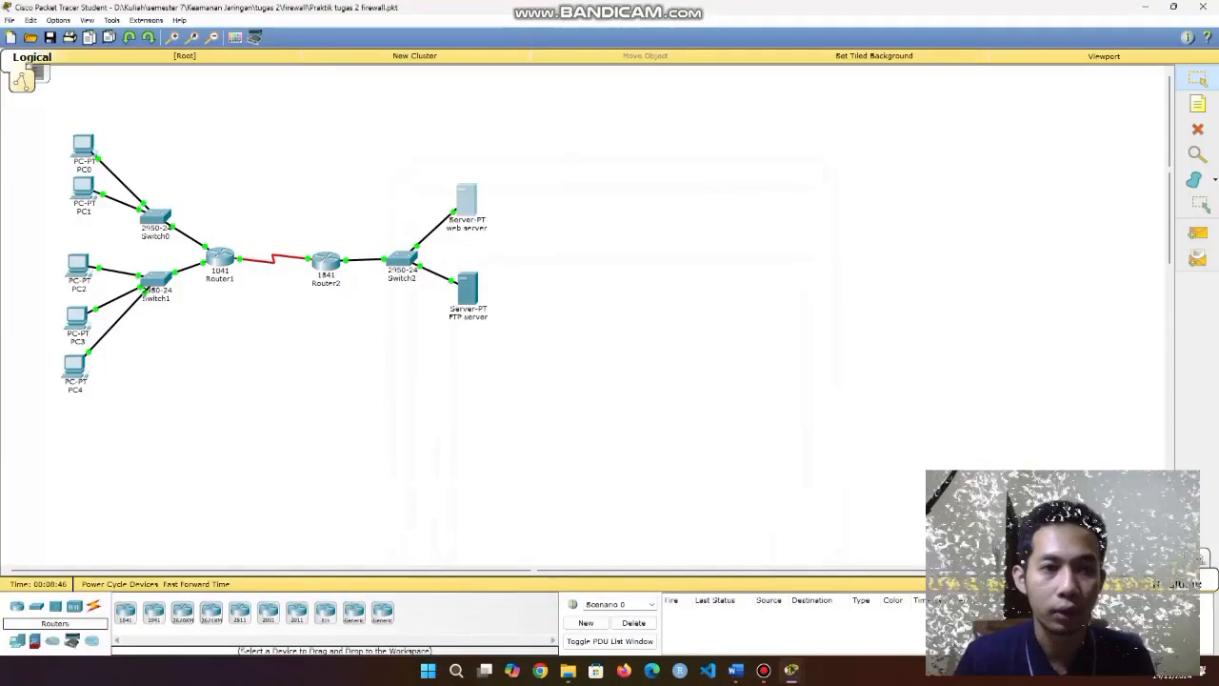
click(83, 145)
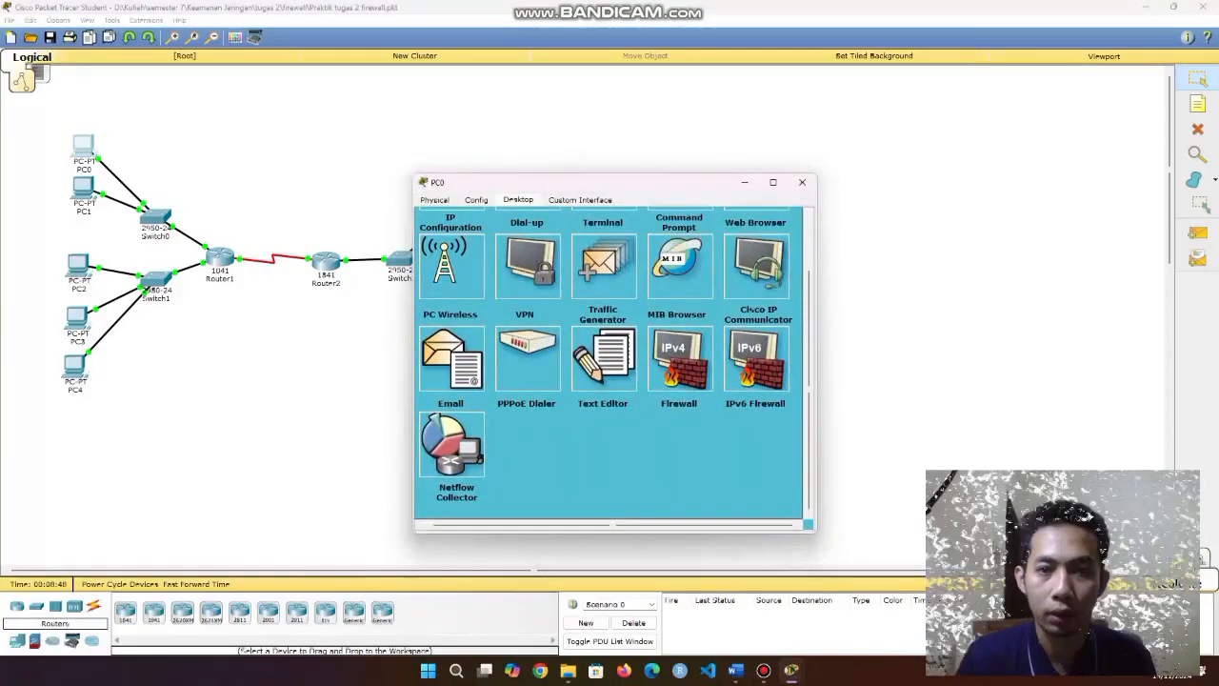
Run ftp 192.168.20.15 from PC0's command prompt to reach the web server.
scroll(680, 252, up, 2)
click(679, 250)
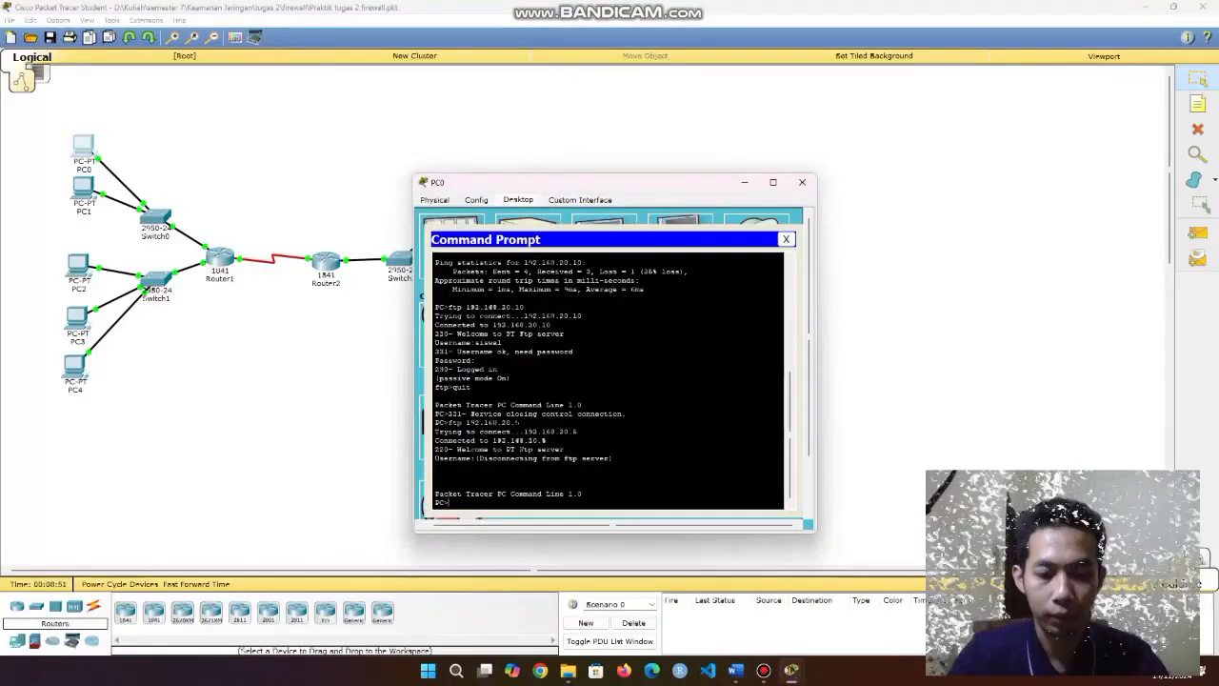
text(ftp 192.1)
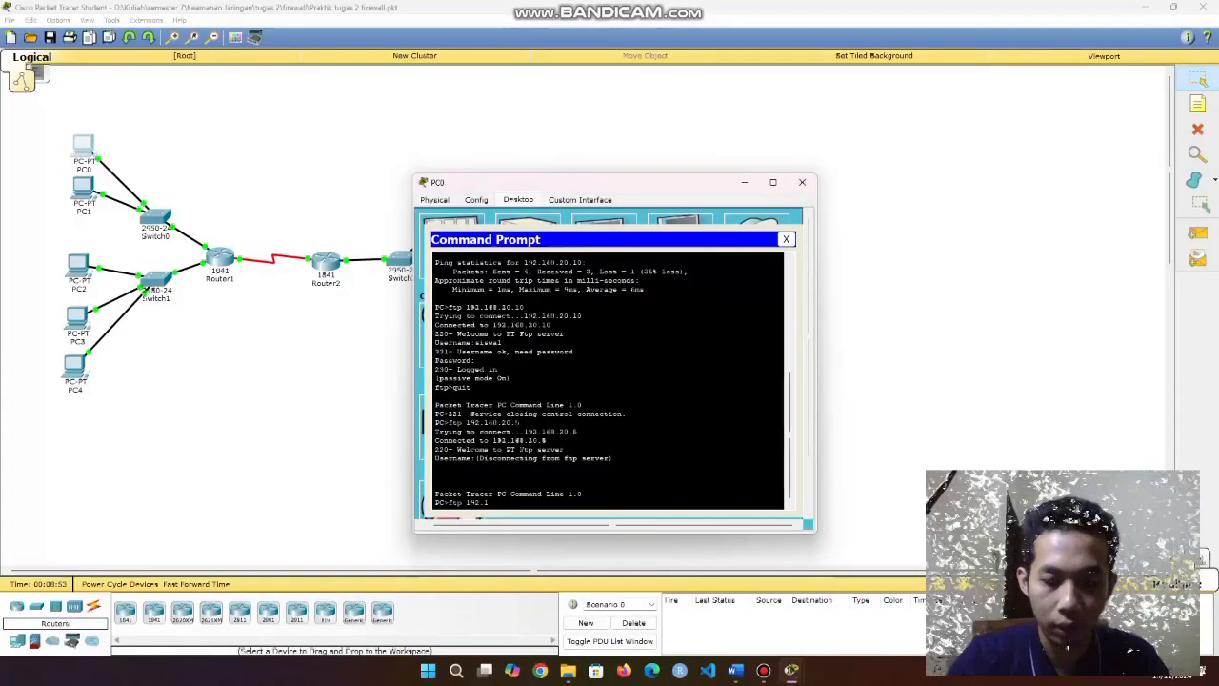
text(68.20.1)
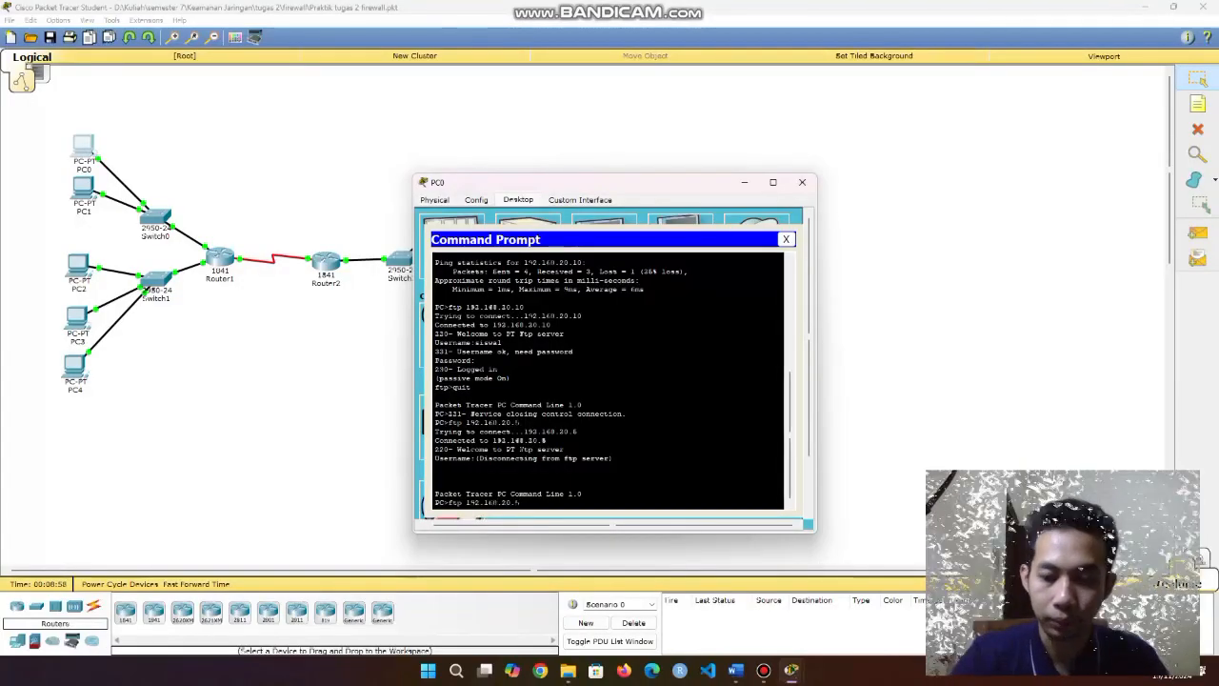
text(5)
key(Return)
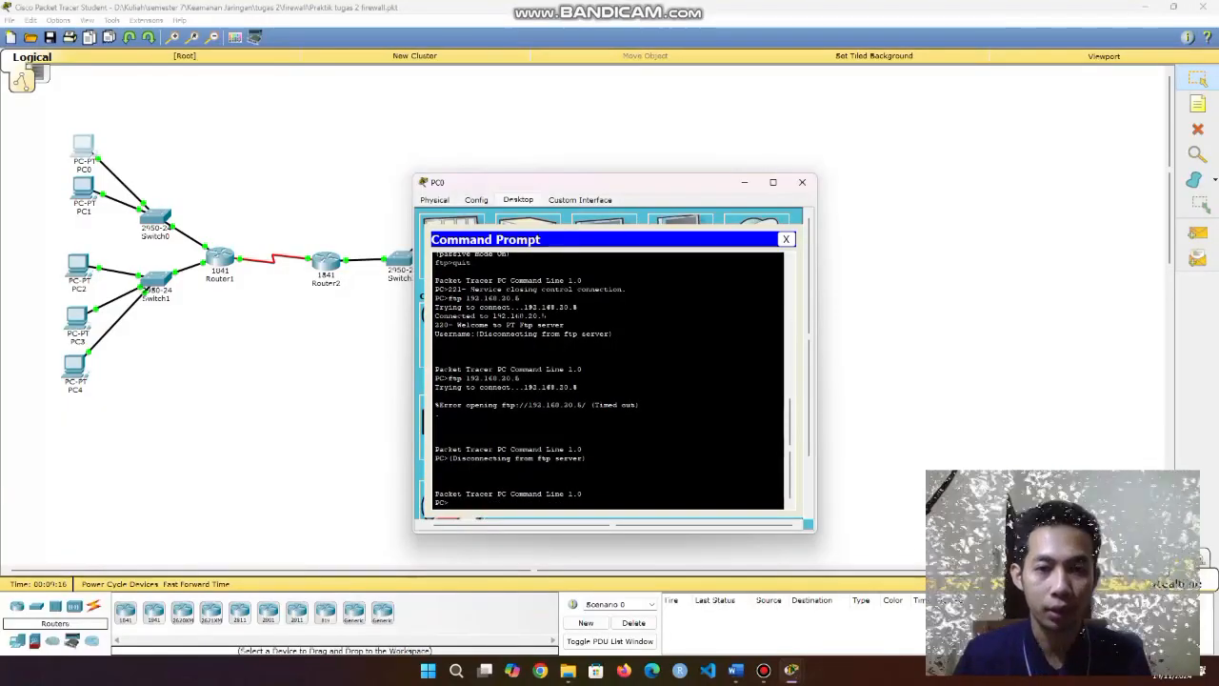
Review the FTP connection timeout output, then close PC0's command prompt and window.
drag(449, 378, 520, 386)
click(521, 379)
click(521, 379)
click(520, 387)
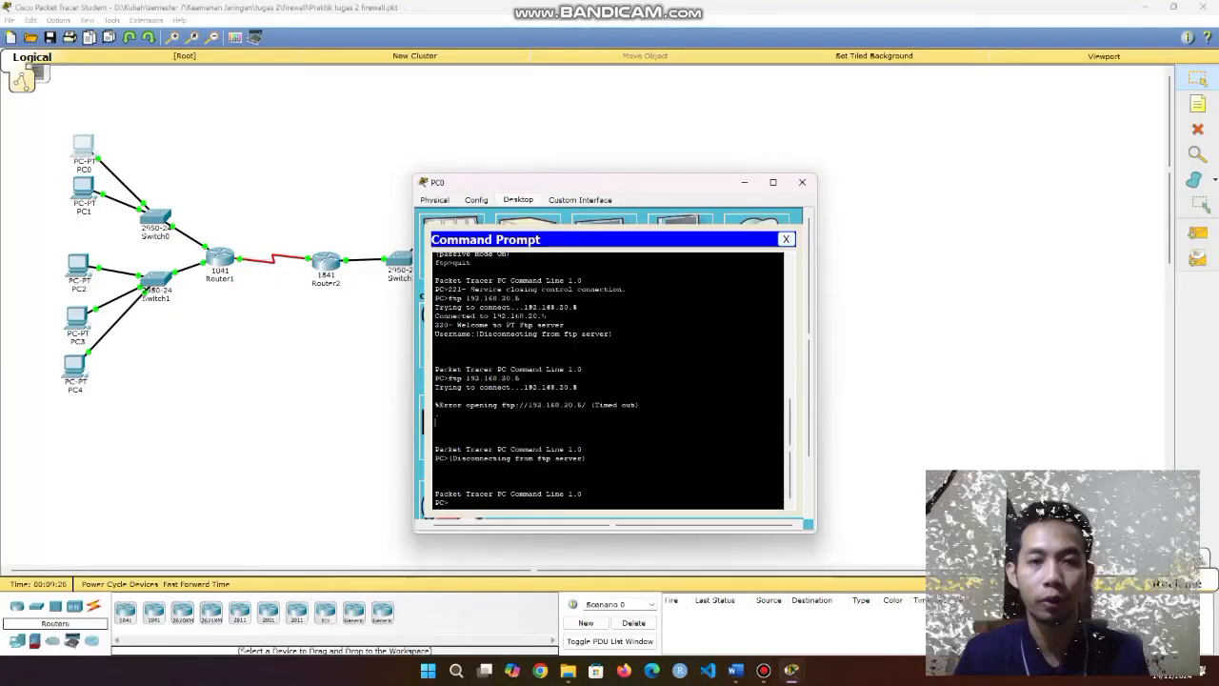
click(786, 239)
click(802, 182)
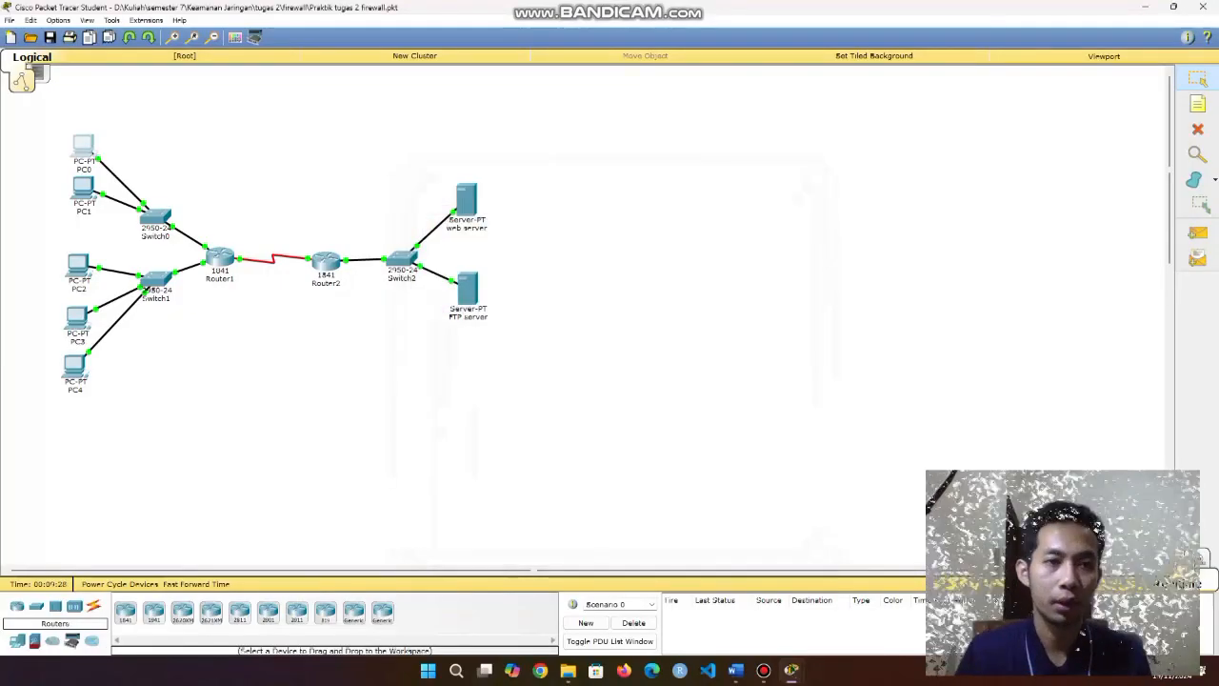
On PC1's command prompt, log in to the FTP server at 192.168.20.10 and quit.
click(83, 188)
click(688, 246)
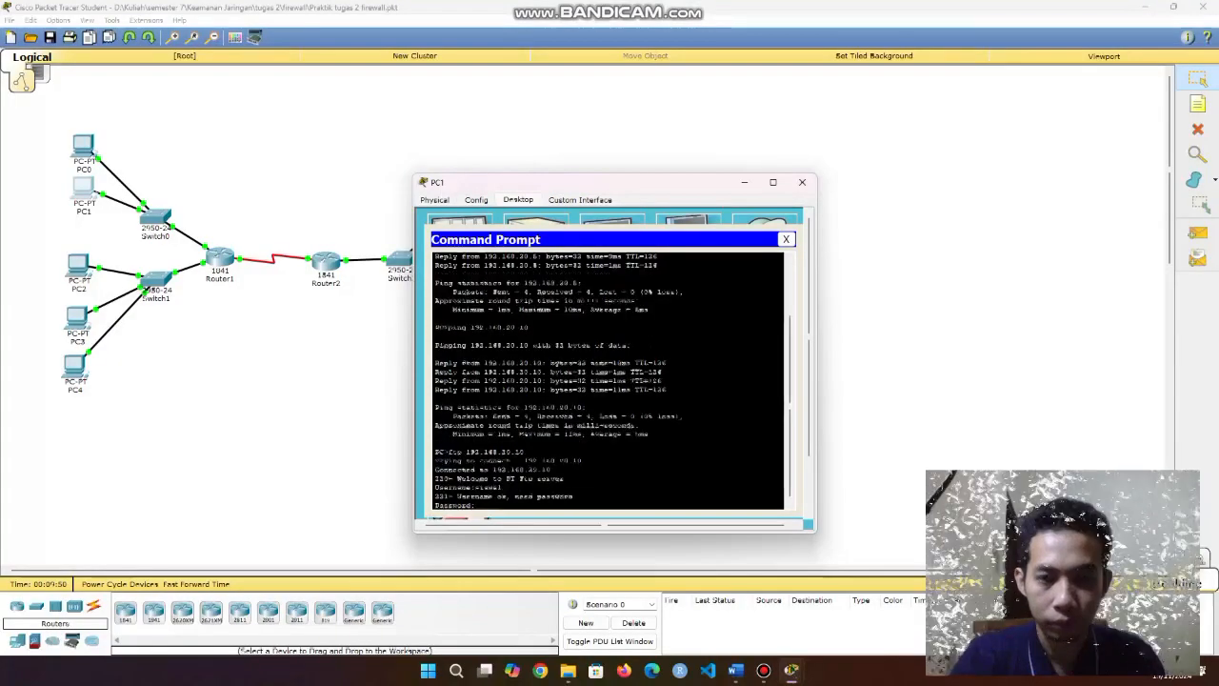
key(Return)
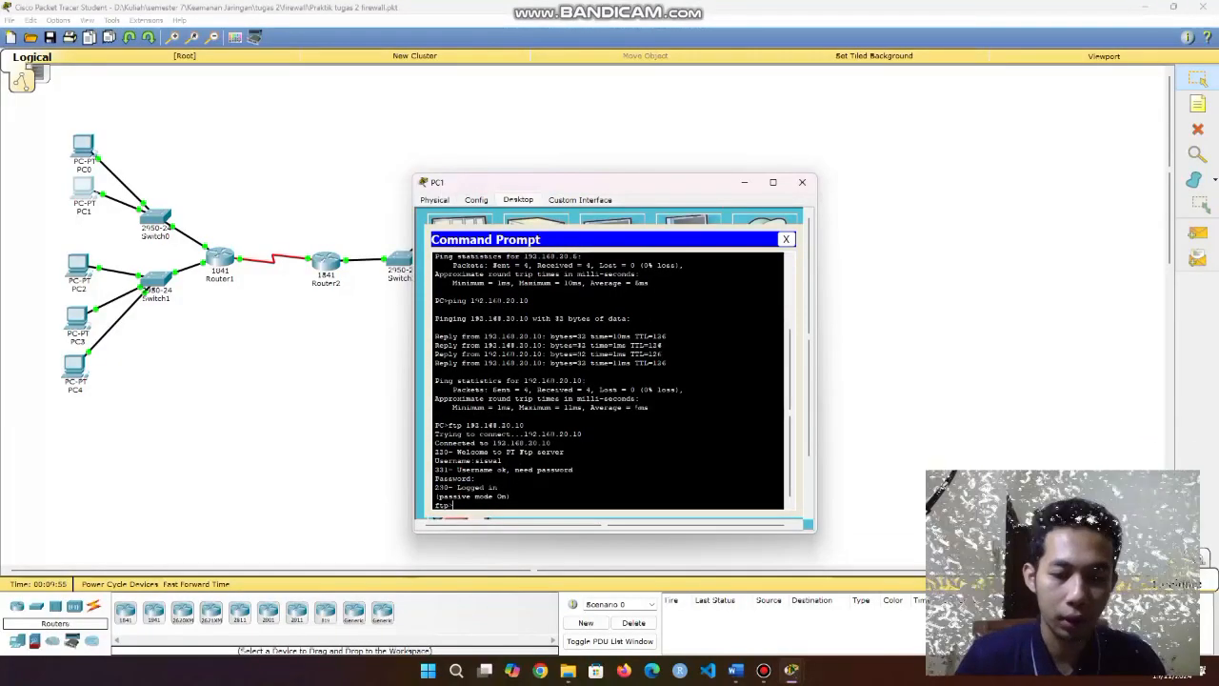
text(quit)
key(Return)
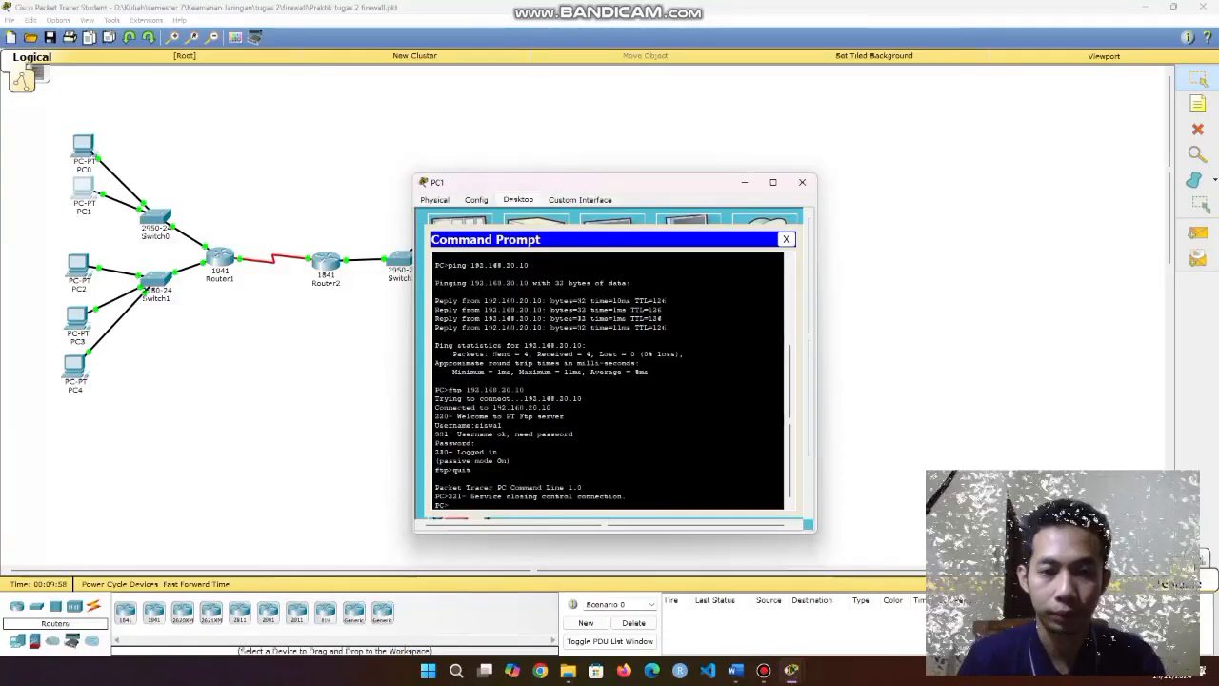
Recall the ftp command, retarget it to the web server's address, and run it; the peer resets.
text(quit)
key(Up)
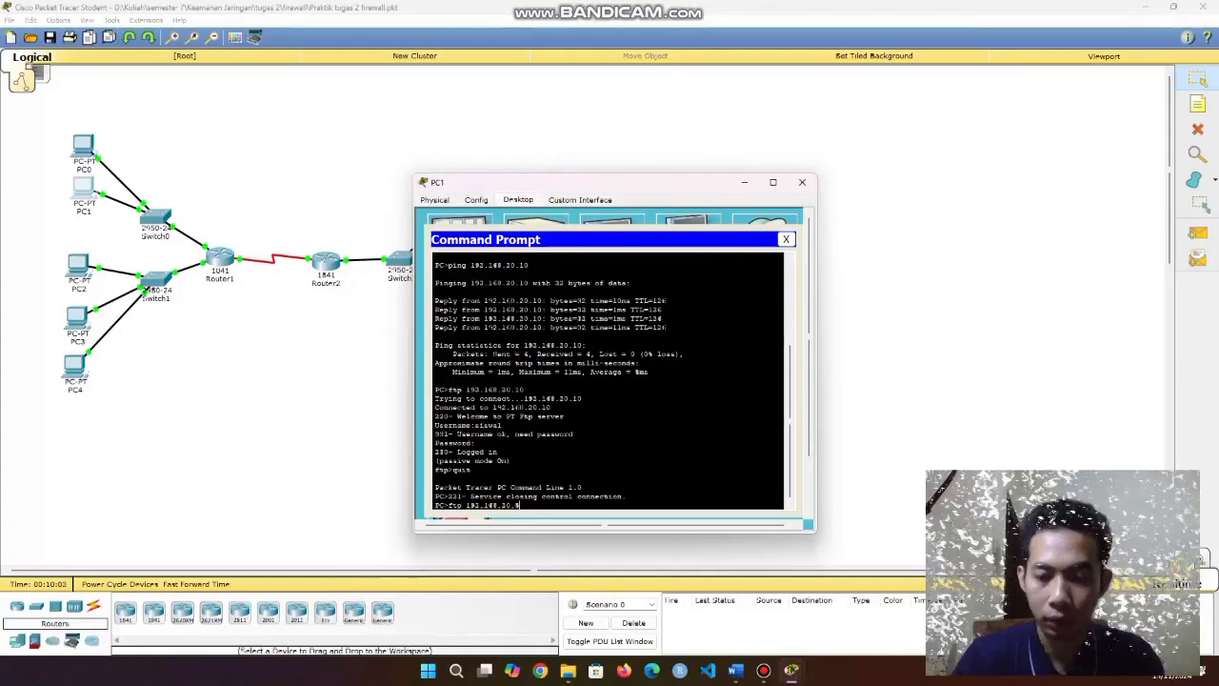
drag(520, 506, 483, 506)
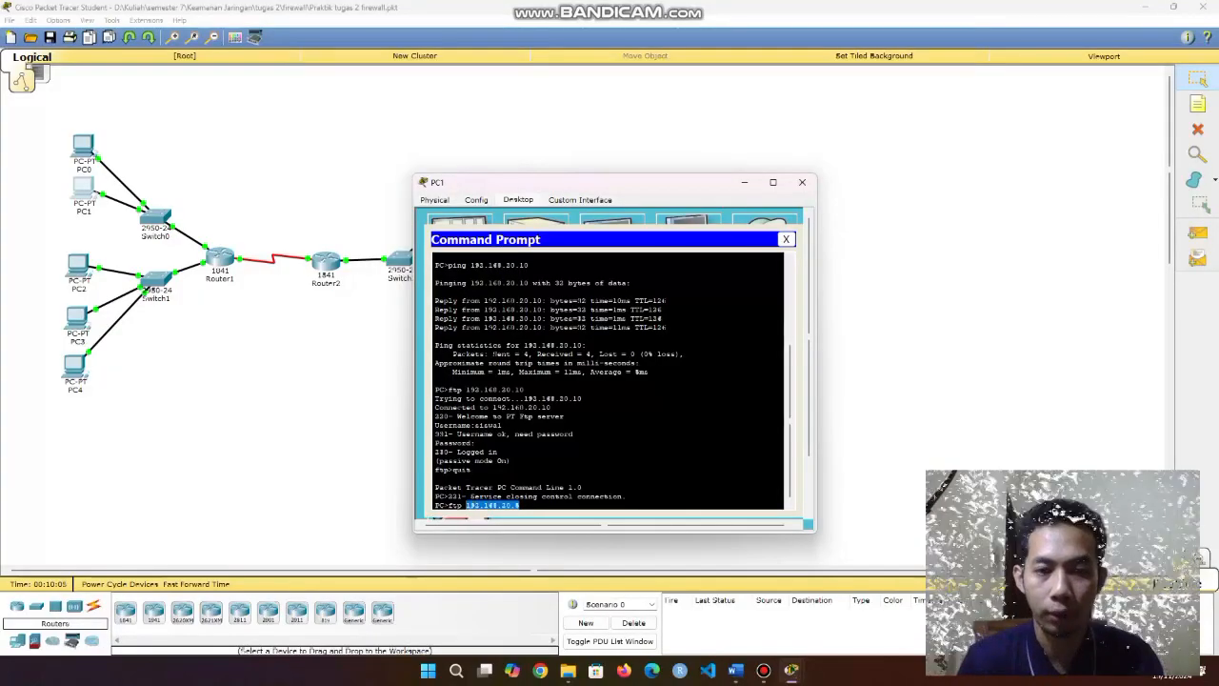
key(Return)
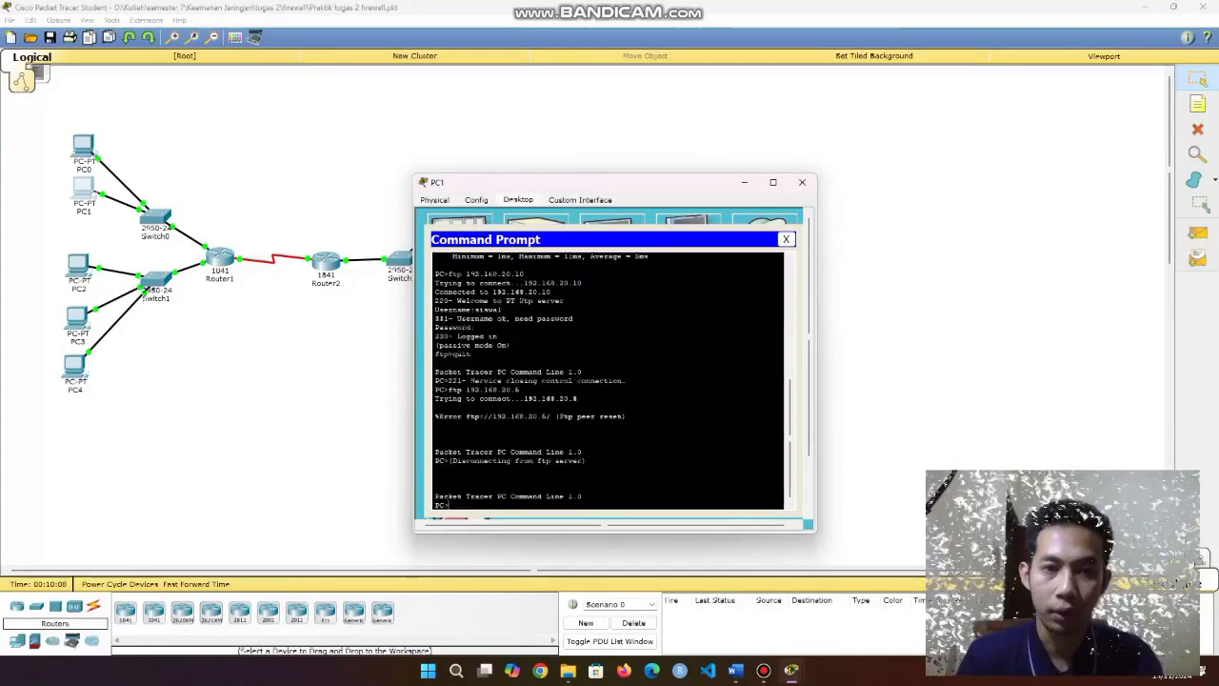
Load the web server page at 192.168.20.5 in PC1's web browser.
click(786, 239)
click(773, 244)
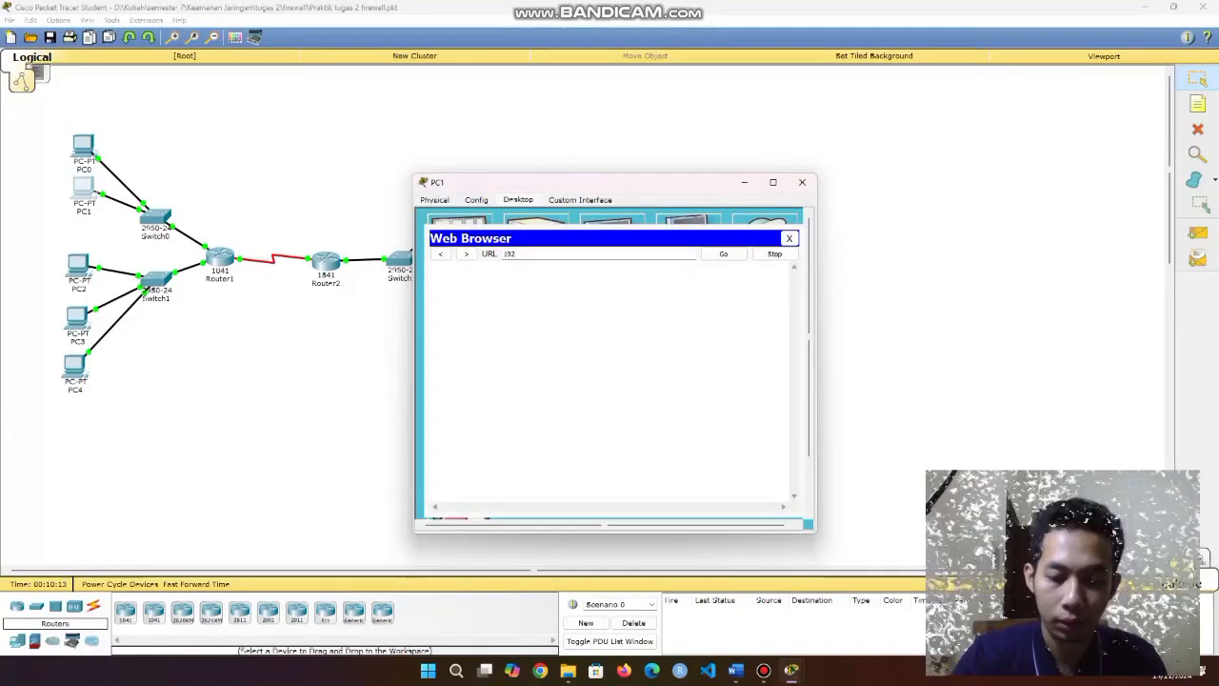
text(192.168.20)
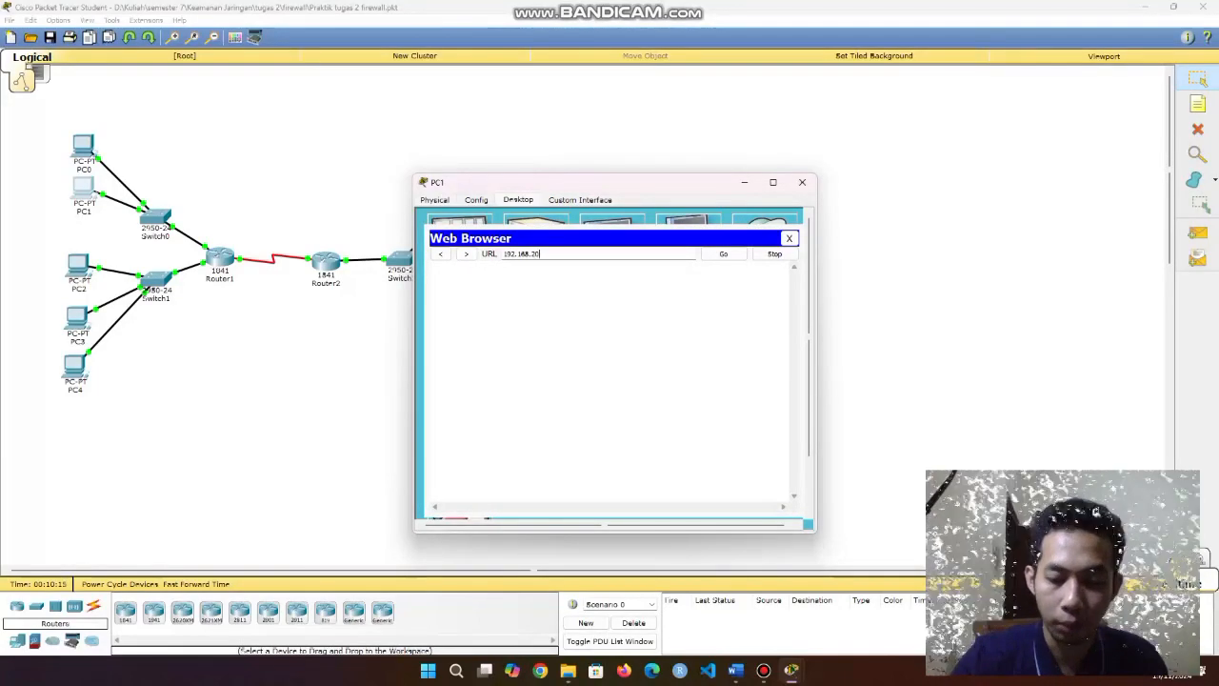
text(.5)
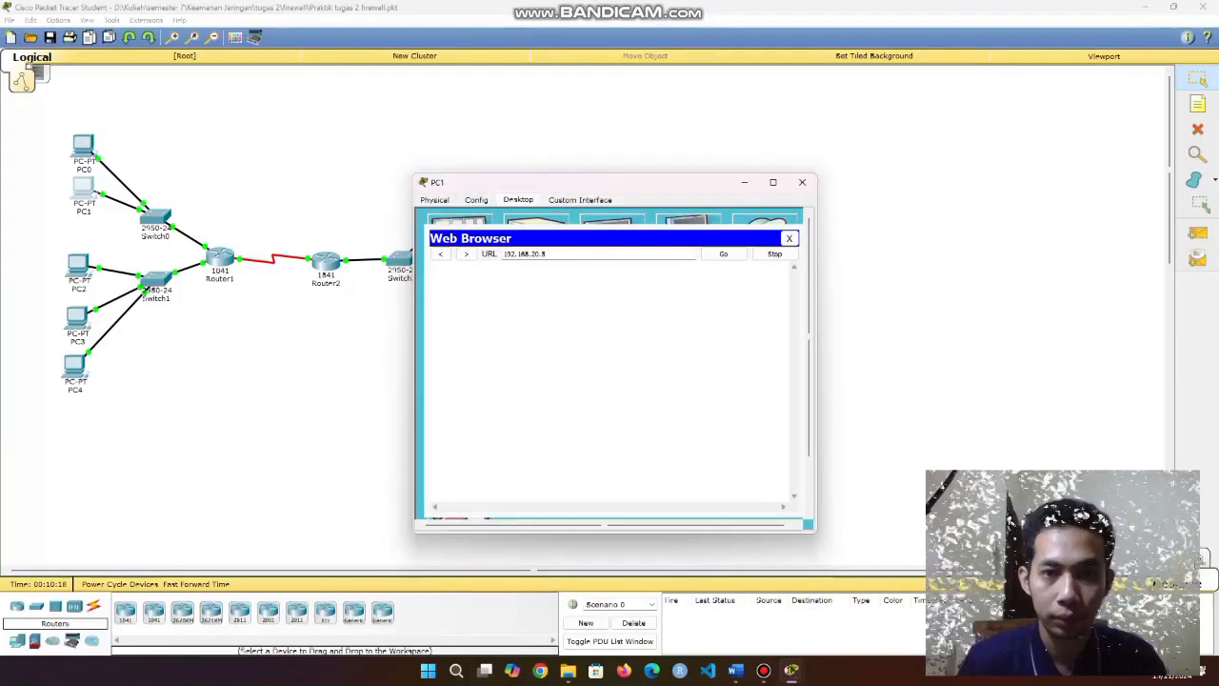
key(Return)
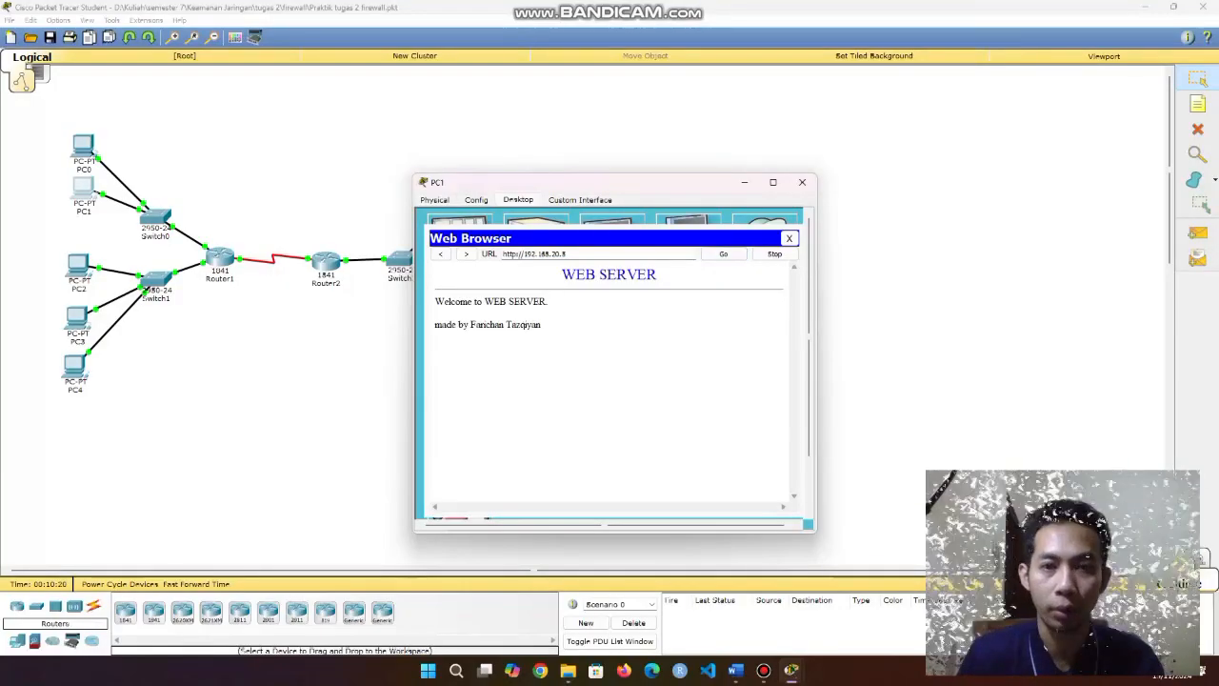
Try 192.168.20.10, get Server Reset Connection, and close PC1's browser and window.
text(100)
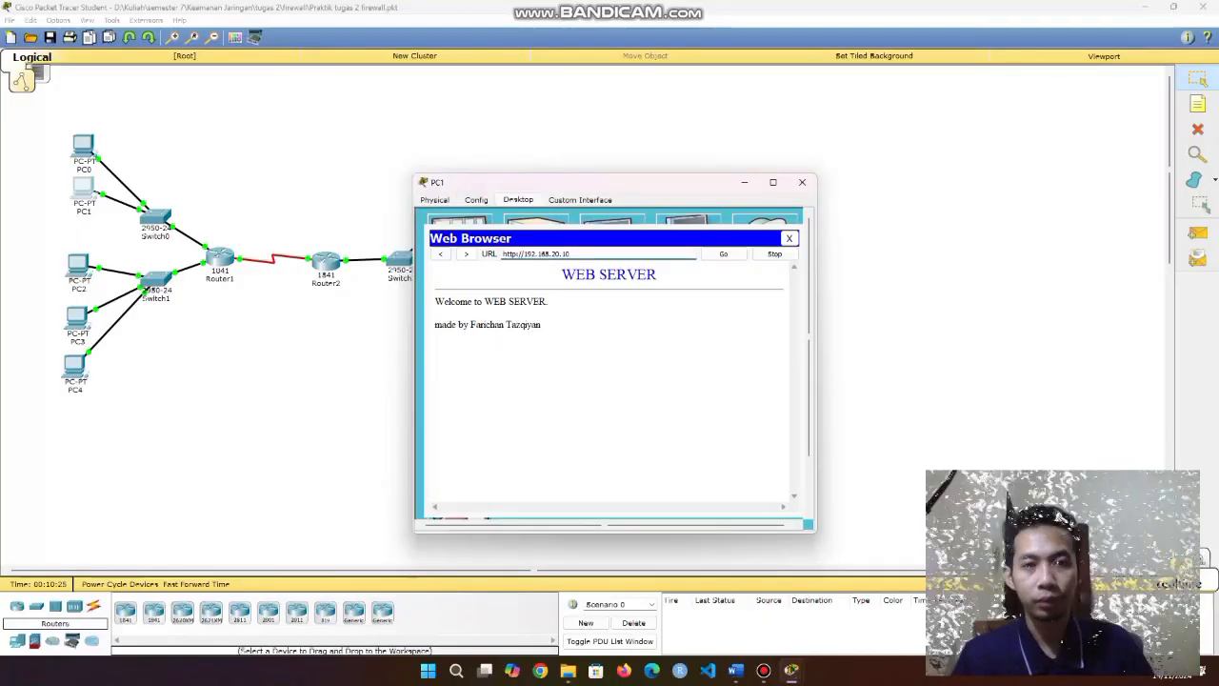
key(Return)
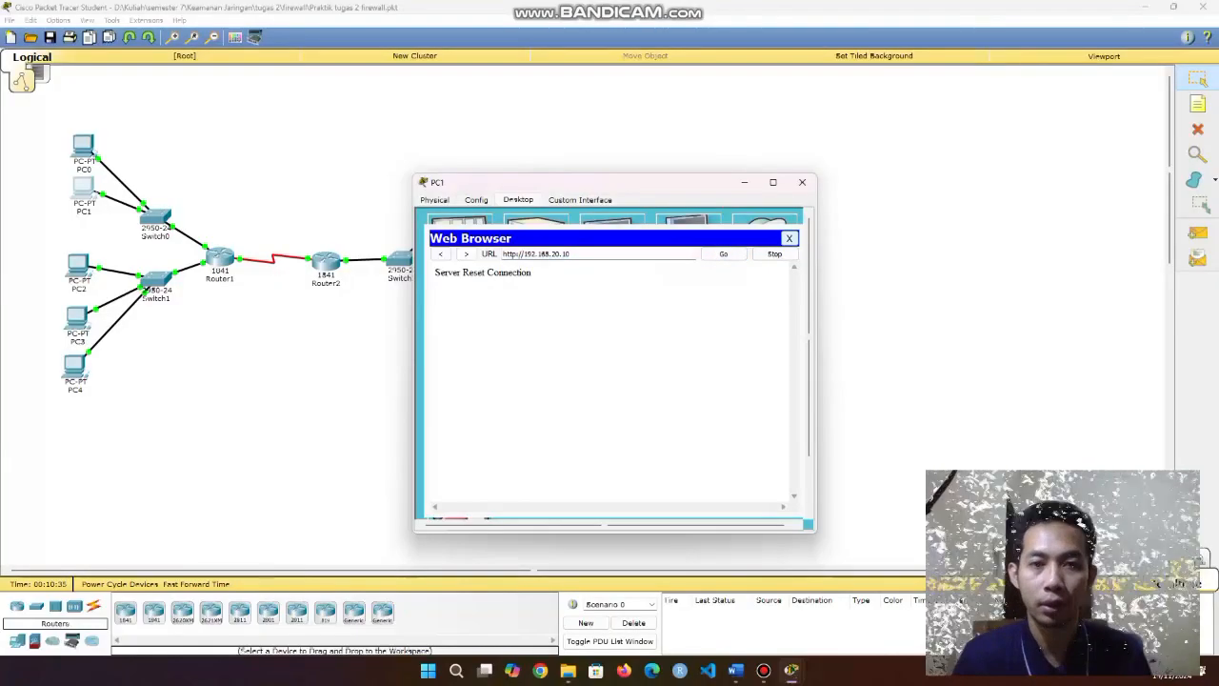
click(788, 238)
click(802, 182)
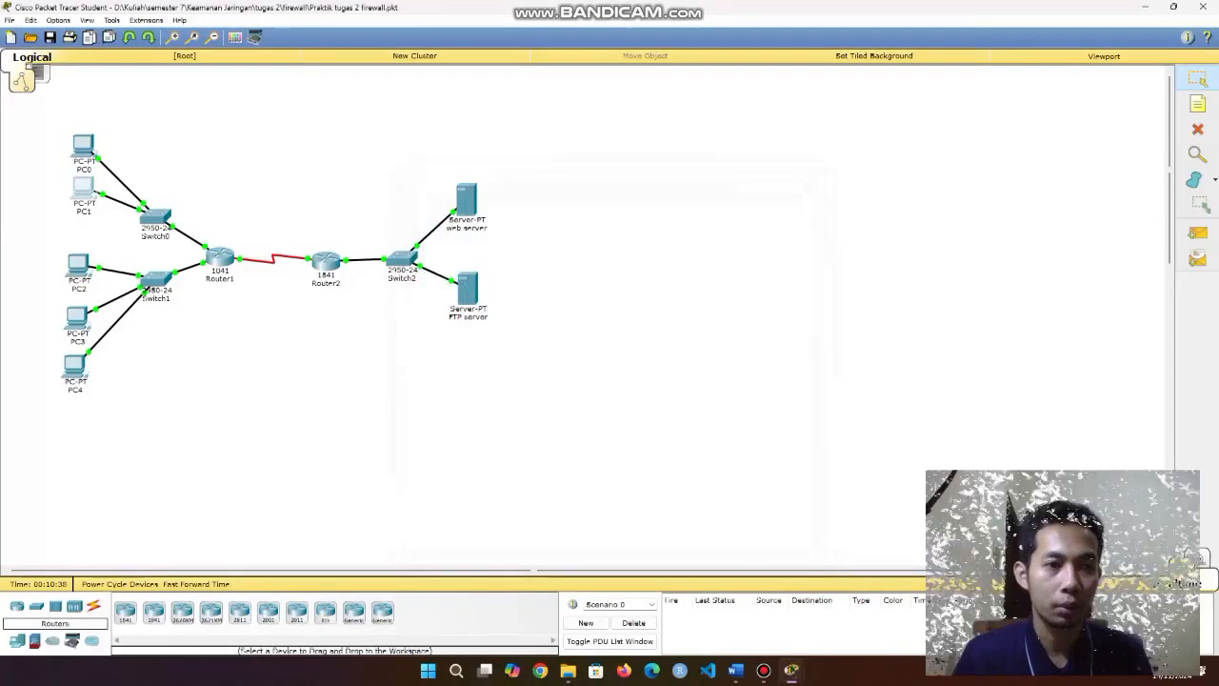
On PC2's command prompt, FTP to 192.168.20.10 and log in.
click(78, 263)
click(689, 251)
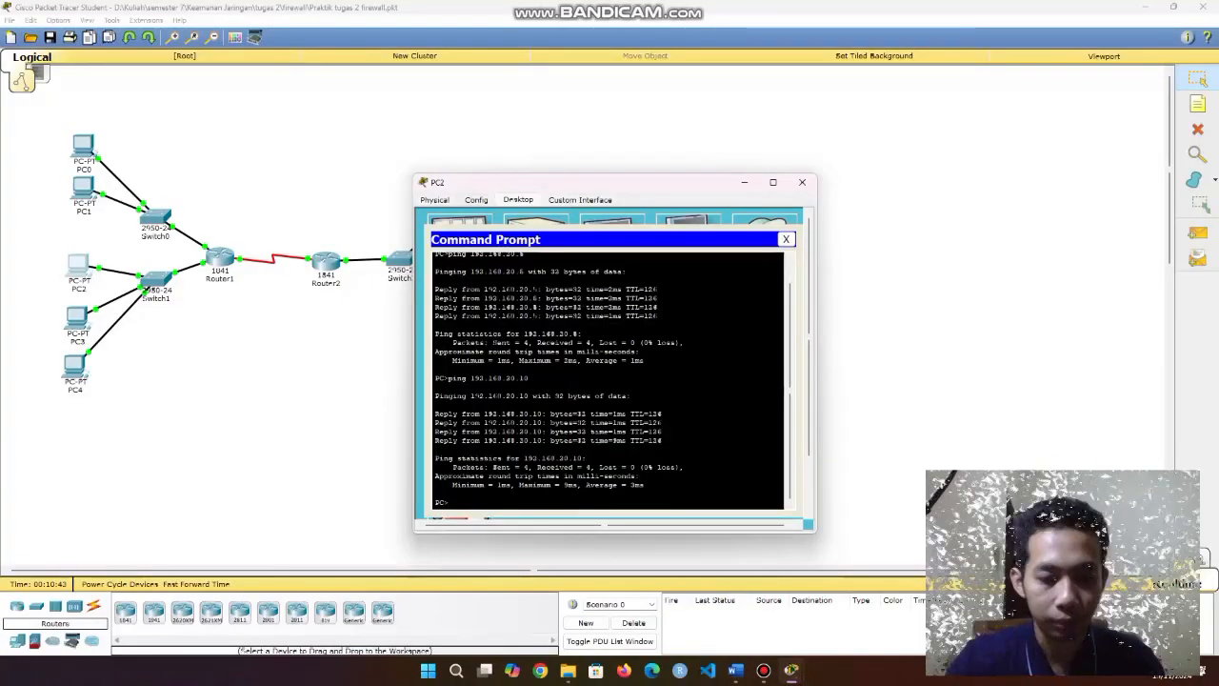
key(Up)
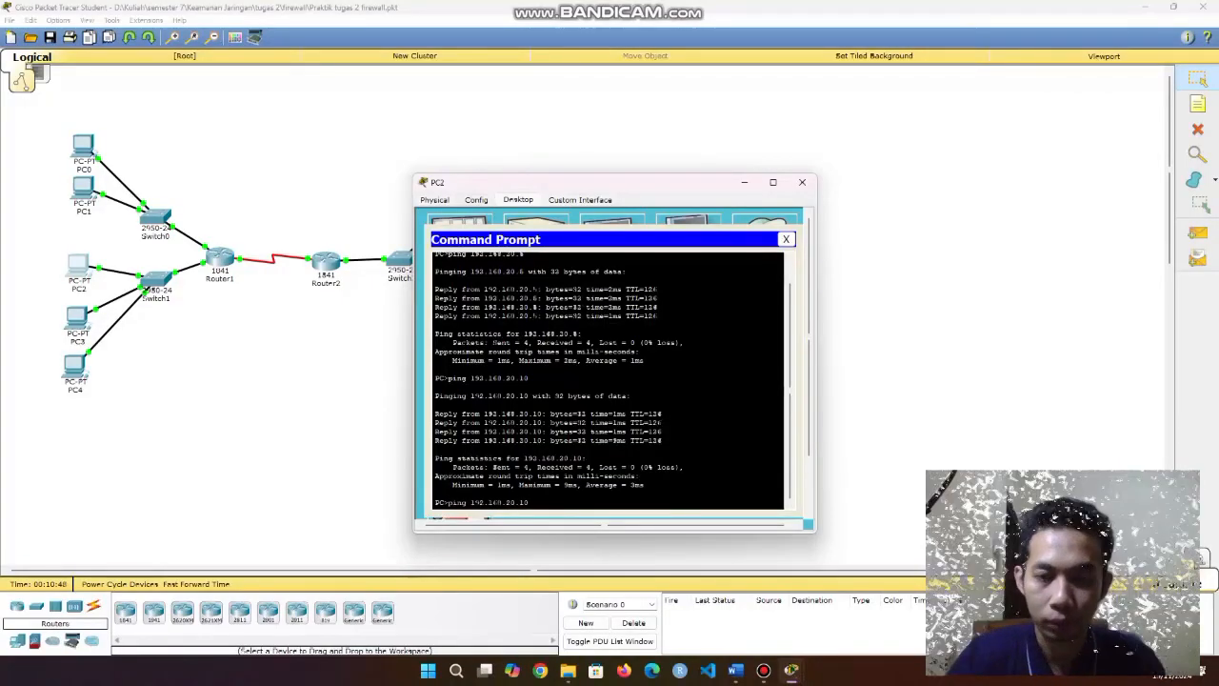
text(ftp)
key(Return)
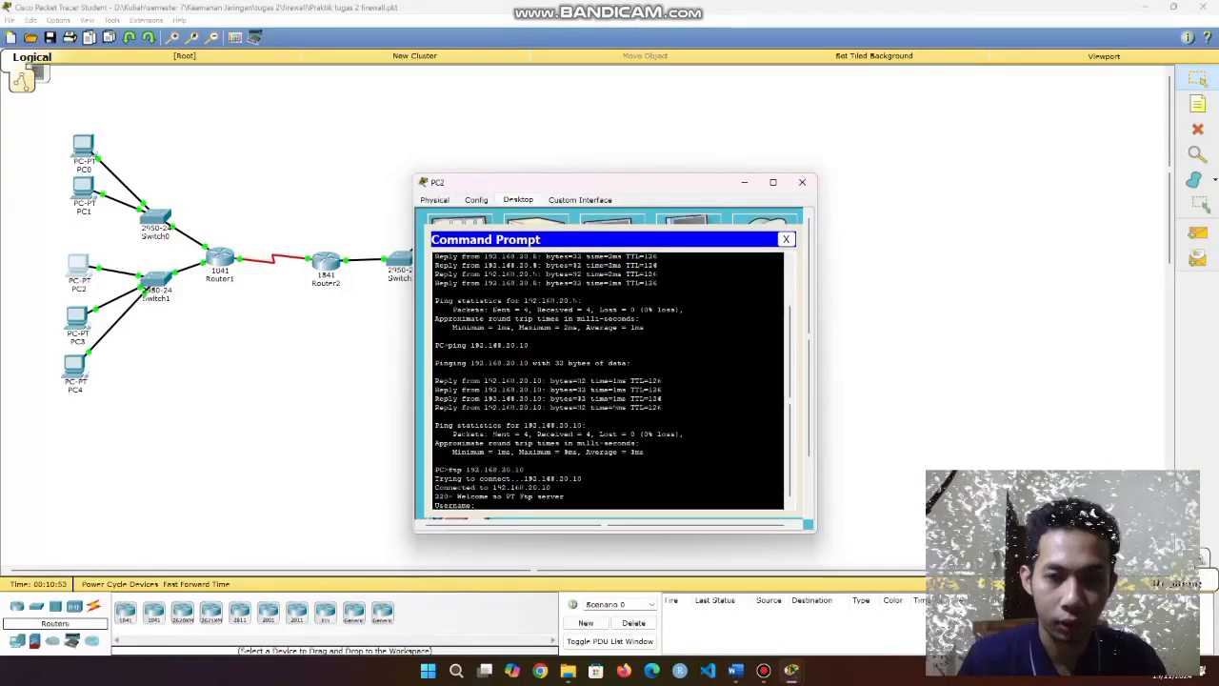
text(cis)
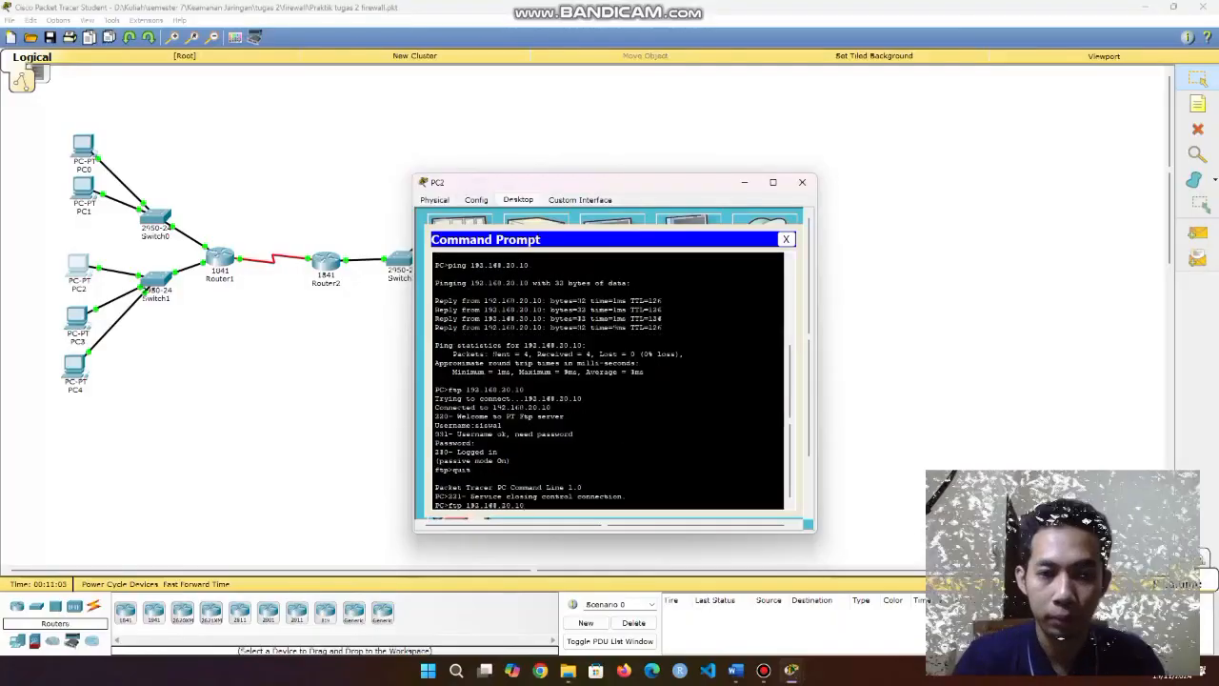
Turn a recalled ping command into ftp to the web server's address and run it.
key(Up)
key(BackSpace)
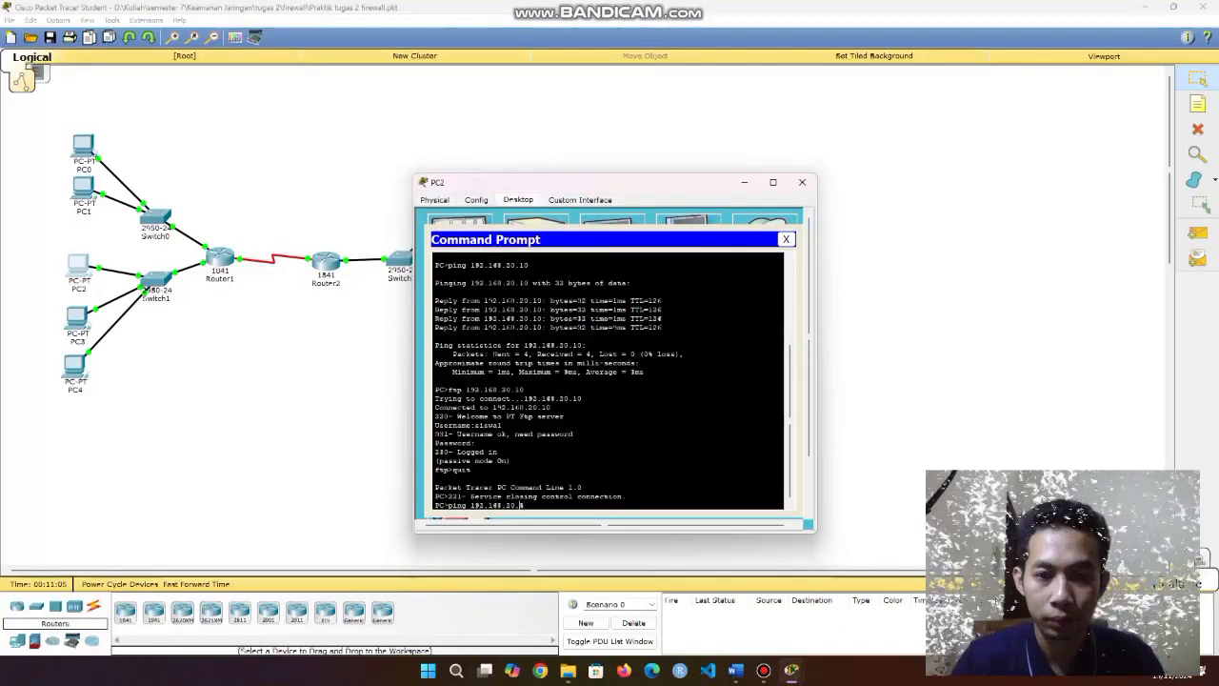
key(Left)
key(Left)
key(Left)
key(Left)
key(Left)
key(Left)
key(BackSpace)
key(BackSpace)
key(BackSpace)
key(BackSpace)
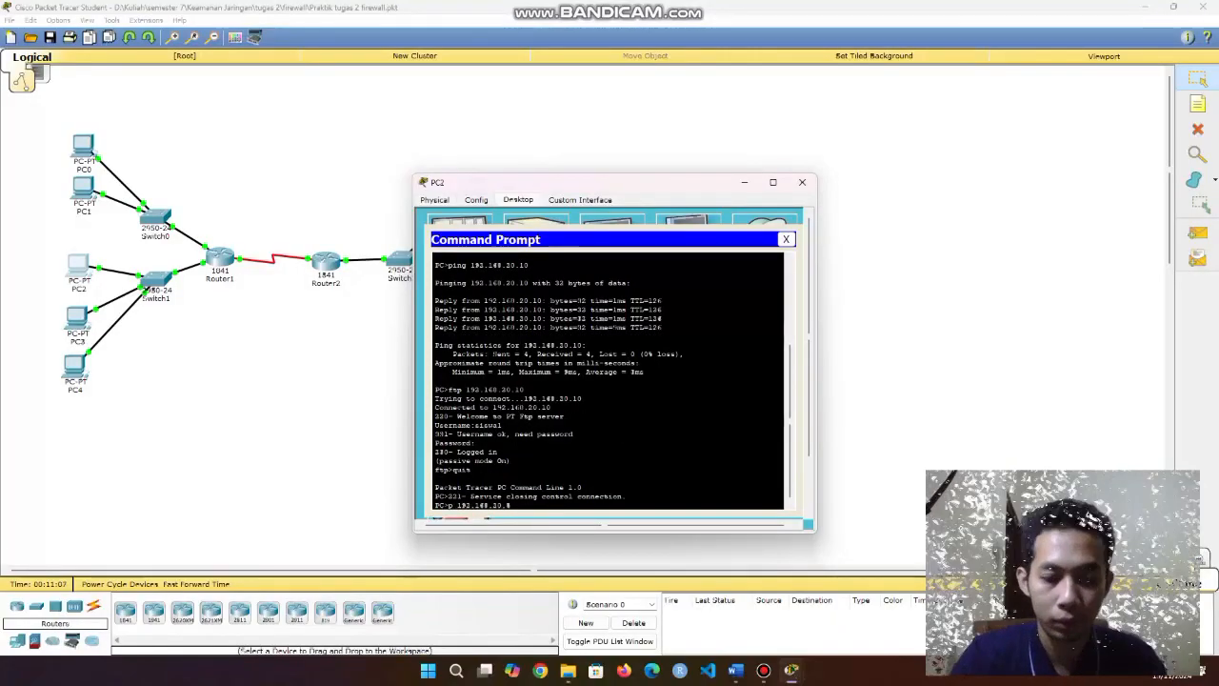
text(ftp)
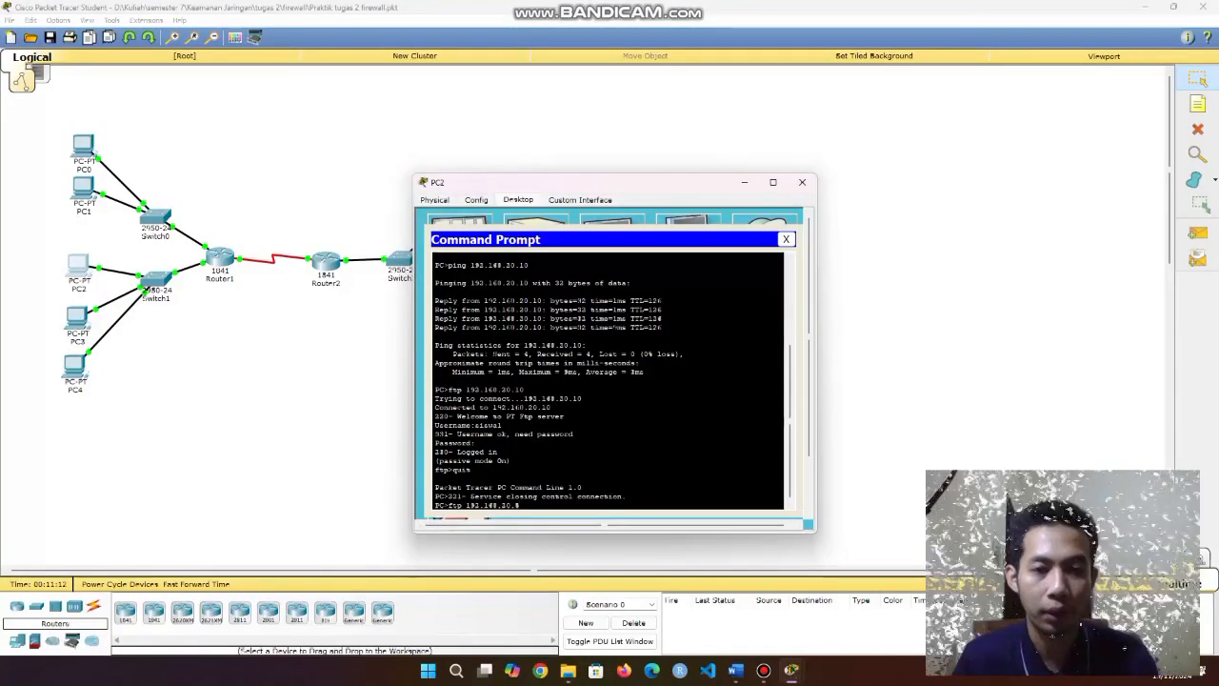
key(Return)
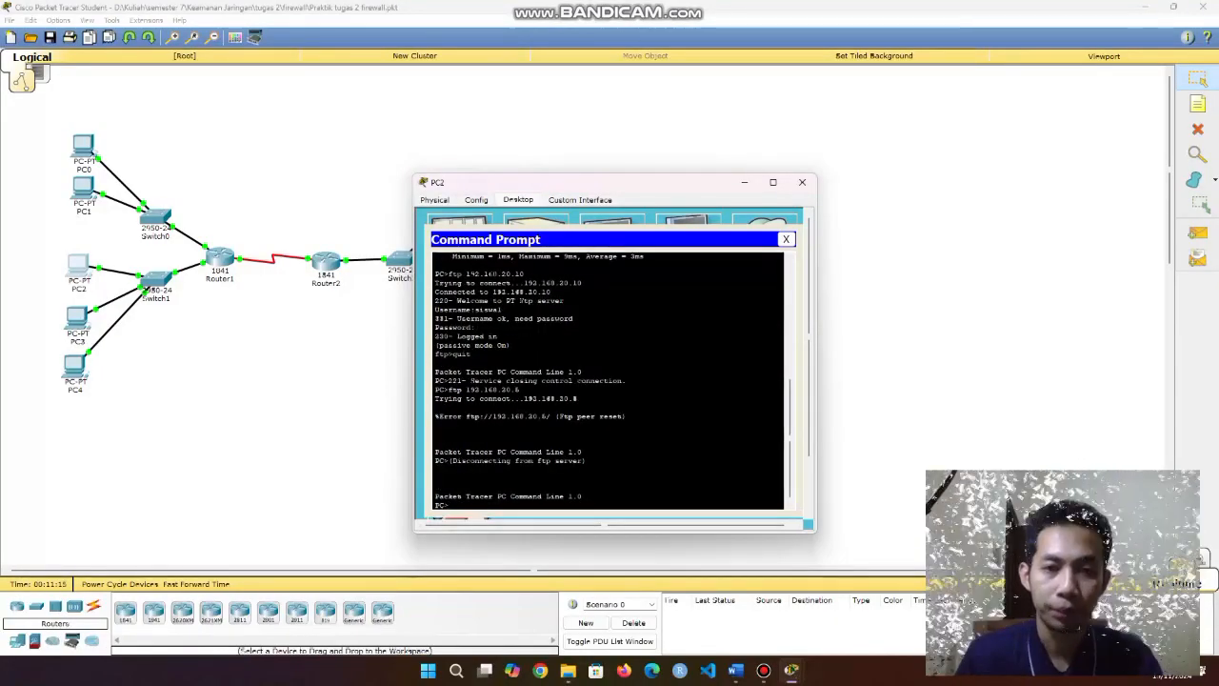
Load the WEB SERVER page at 192.168.20.5 in PC2's web browser.
click(786, 239)
click(764, 246)
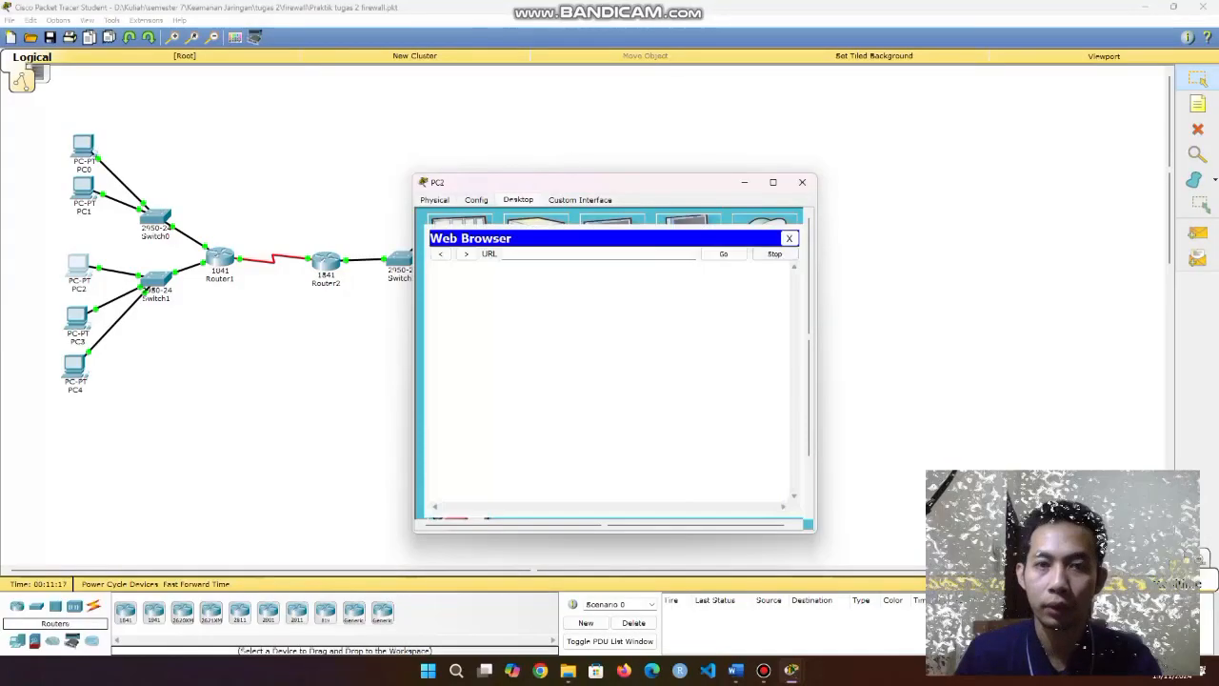
text(192)
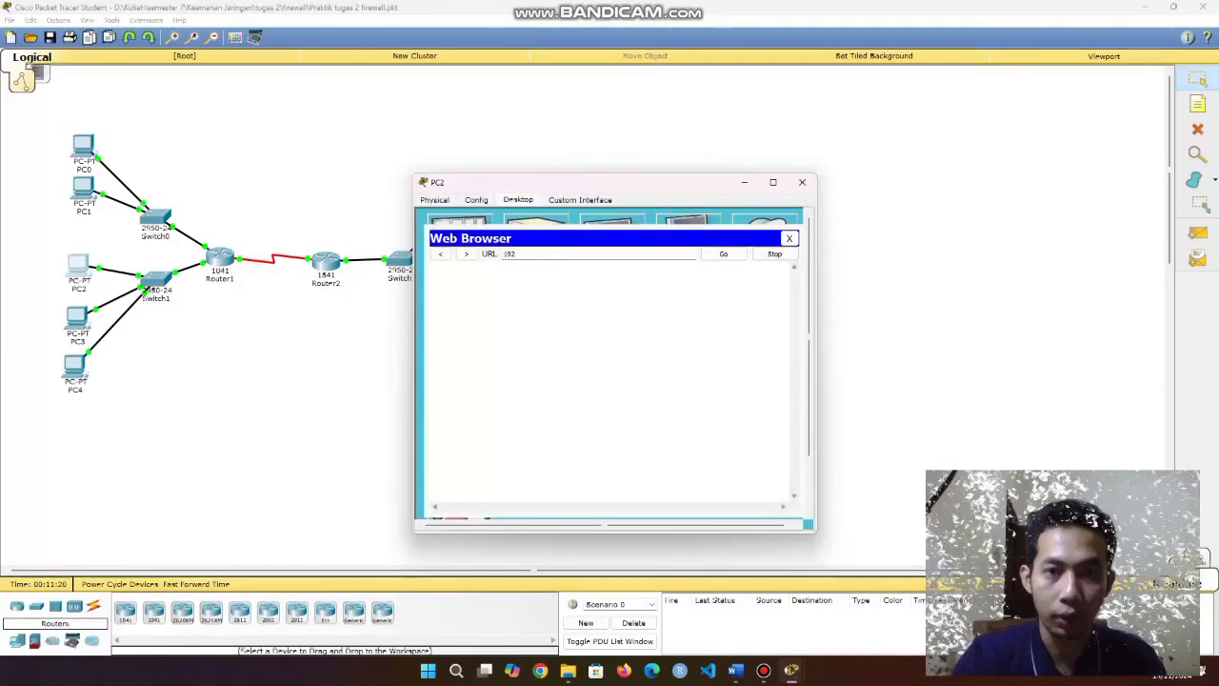
text(.168.)
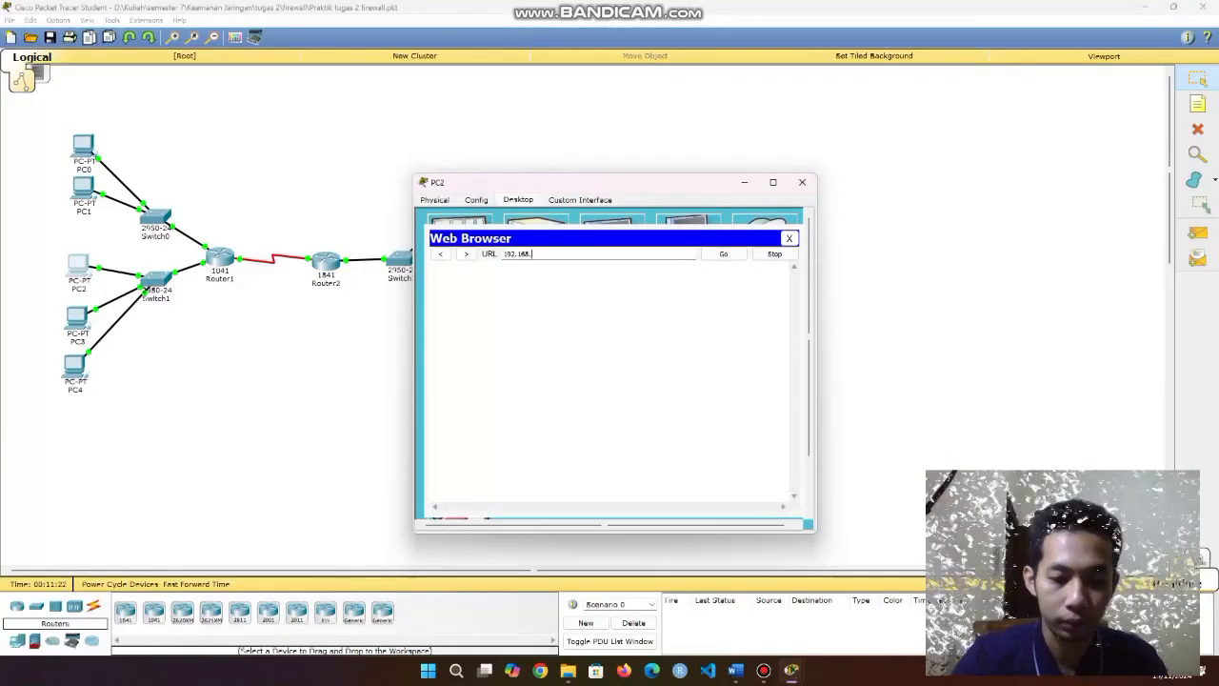
text(20.1)
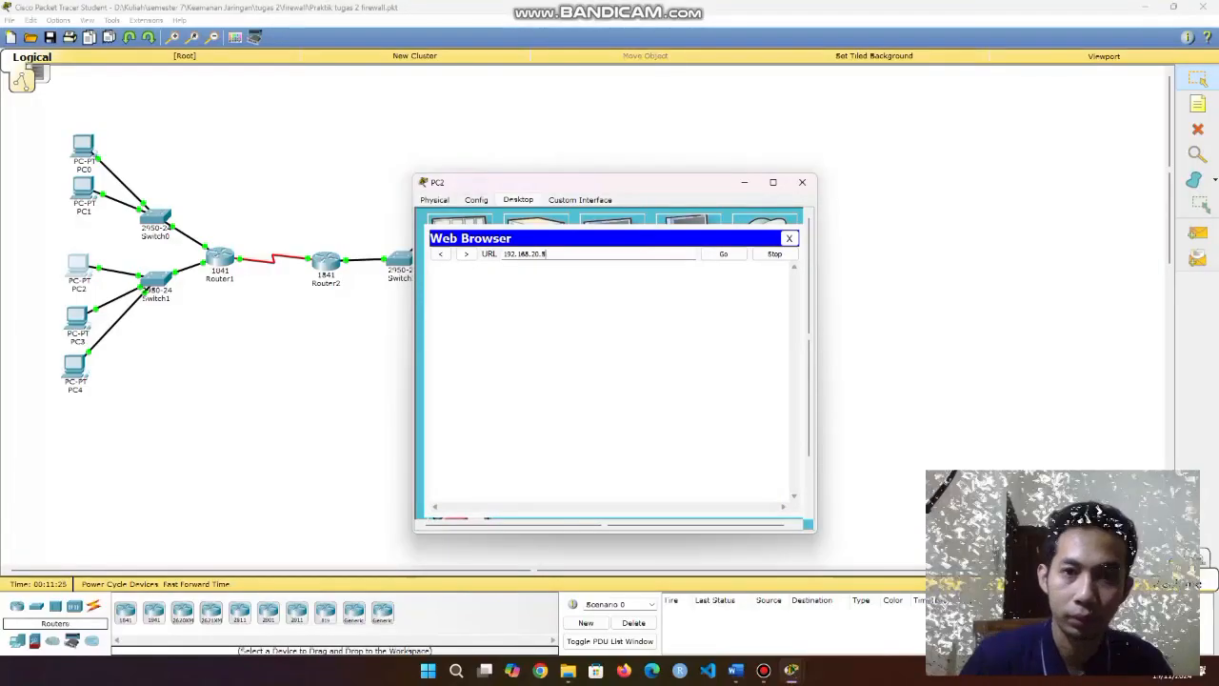
text(5)
key(Return)
drag(512, 325, 435, 325)
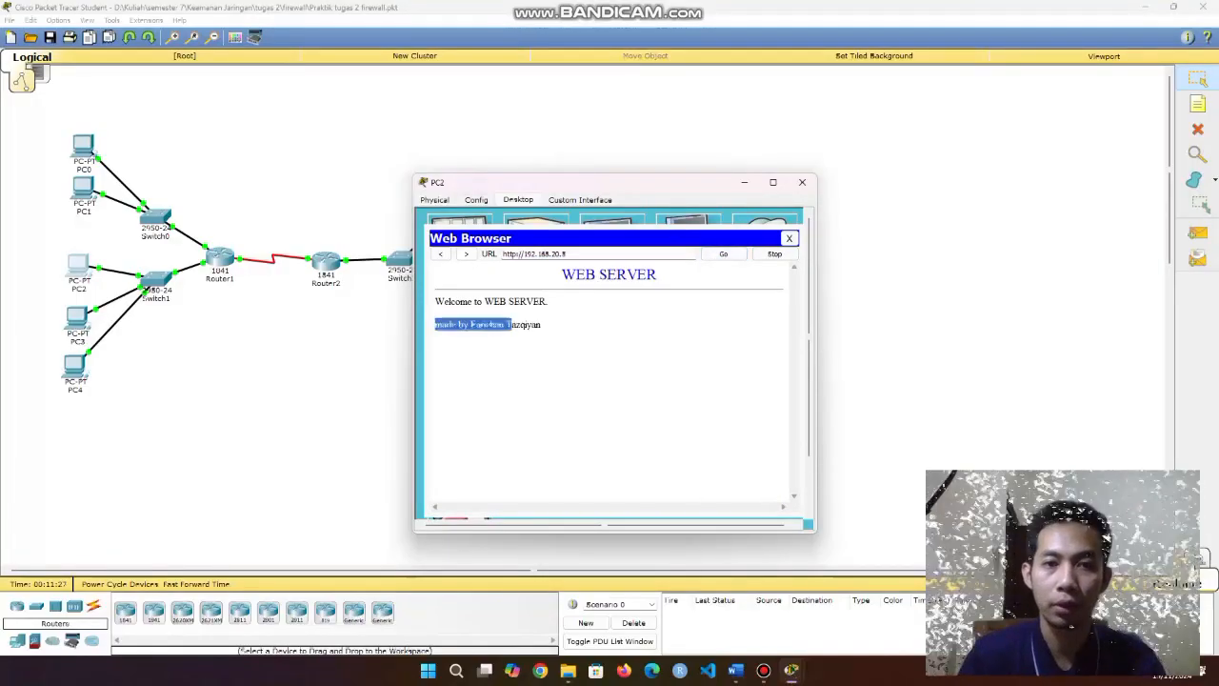
Change the address to 192.168.20.10, get Server Reset Connection, and close PC2's browser and window.
click(575, 255)
key(BackSpace)
text(10)
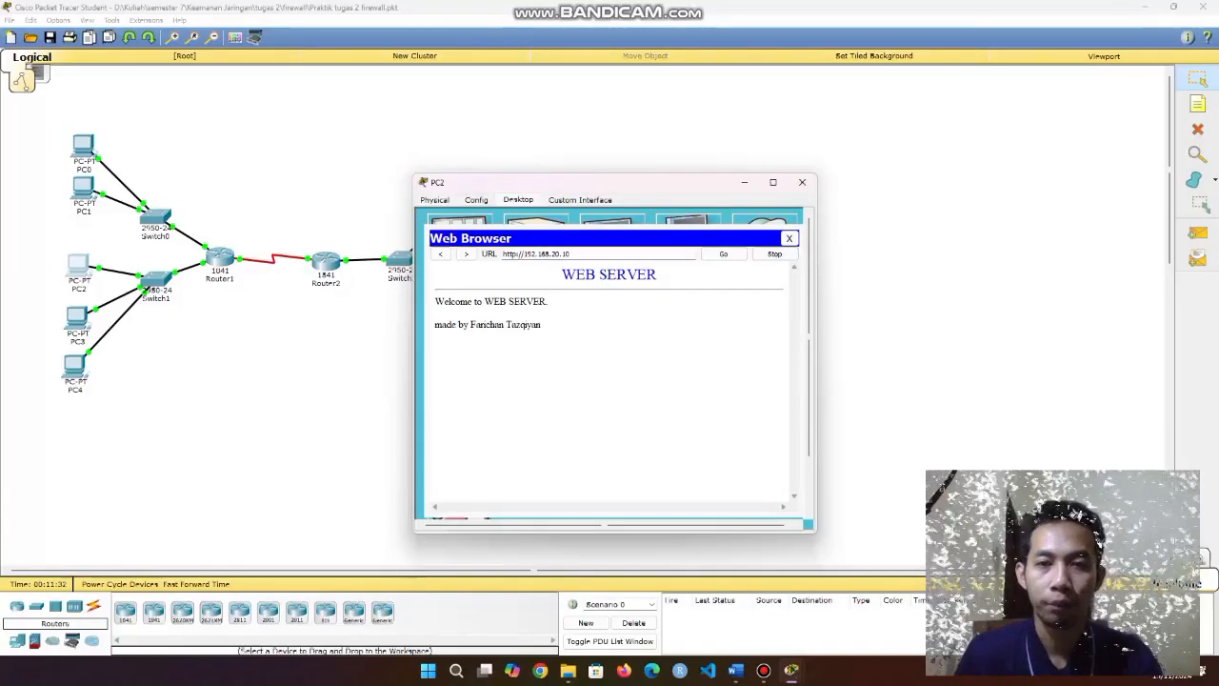
key(Return)
double_click(507, 272)
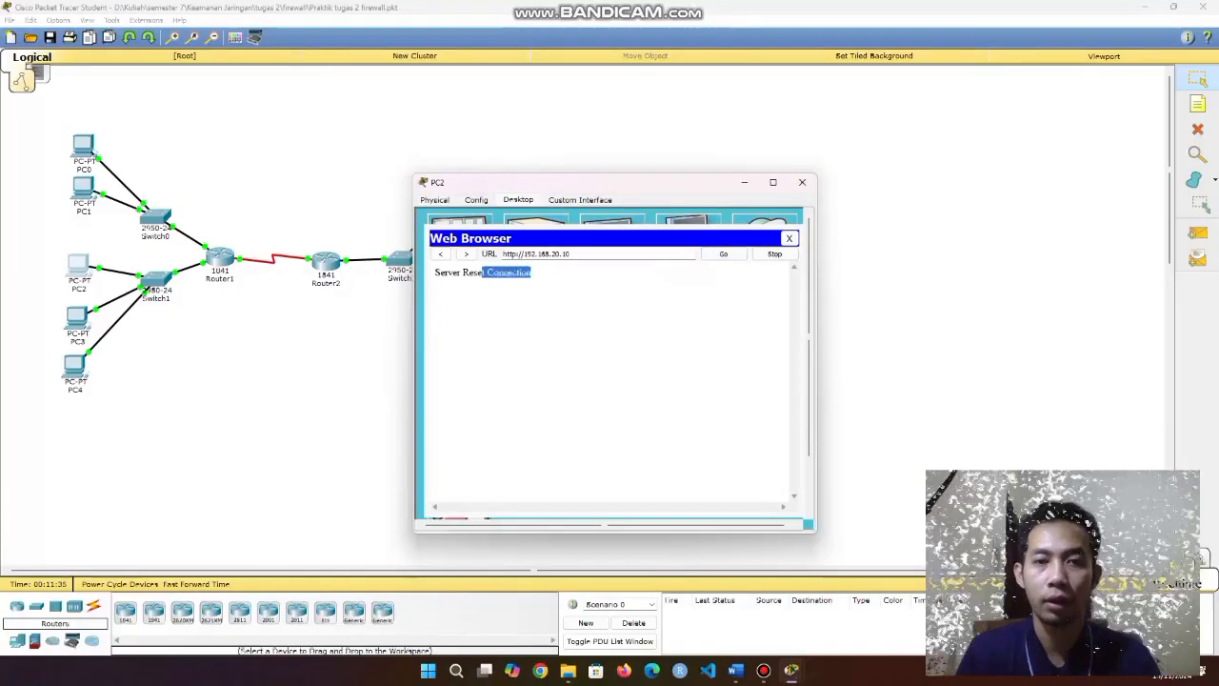
click(789, 239)
click(803, 182)
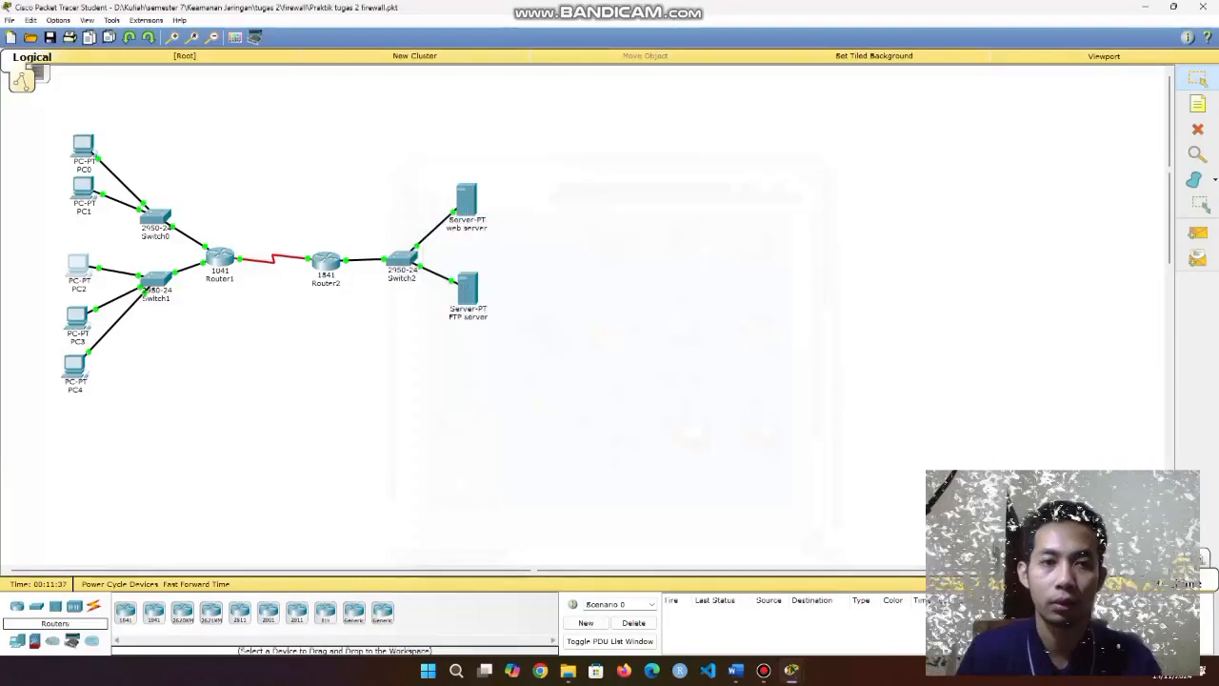
click(468, 288)
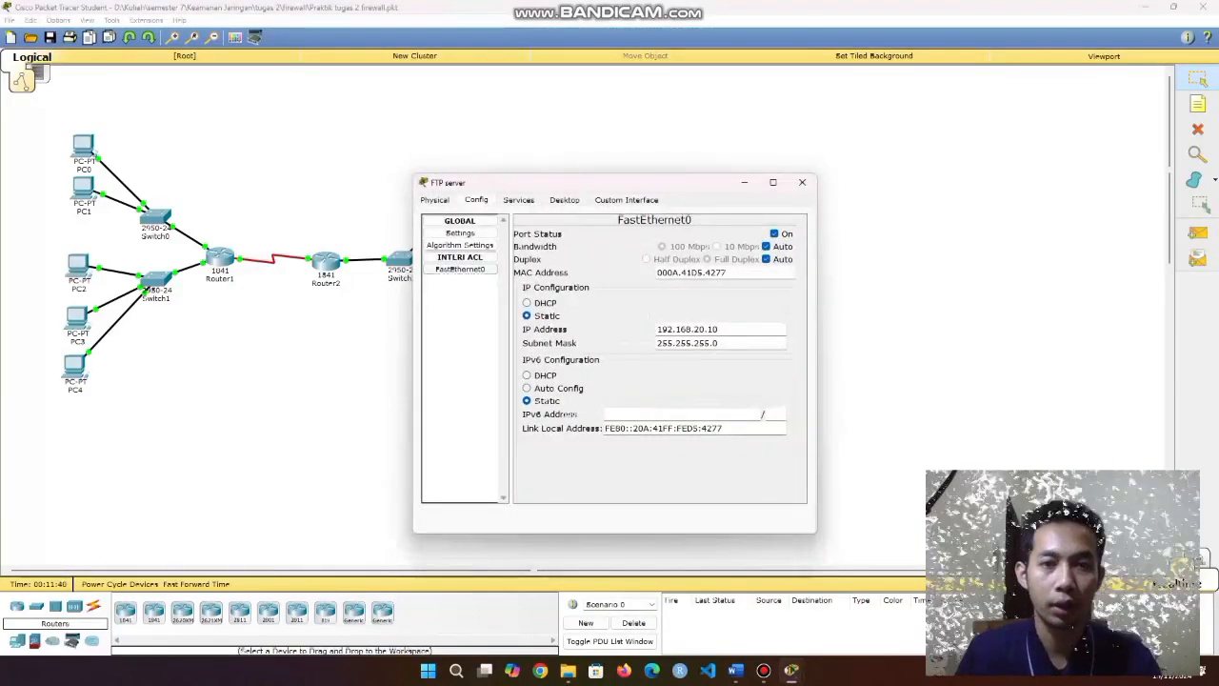
click(518, 200)
click(460, 341)
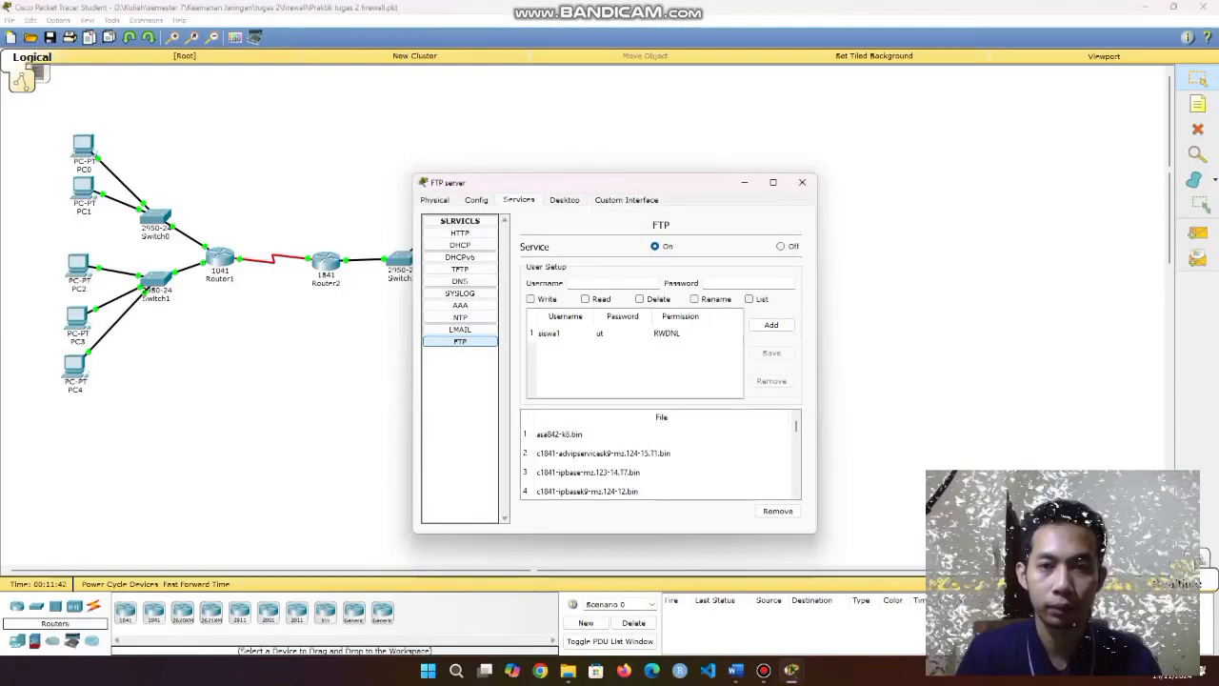
click(460, 234)
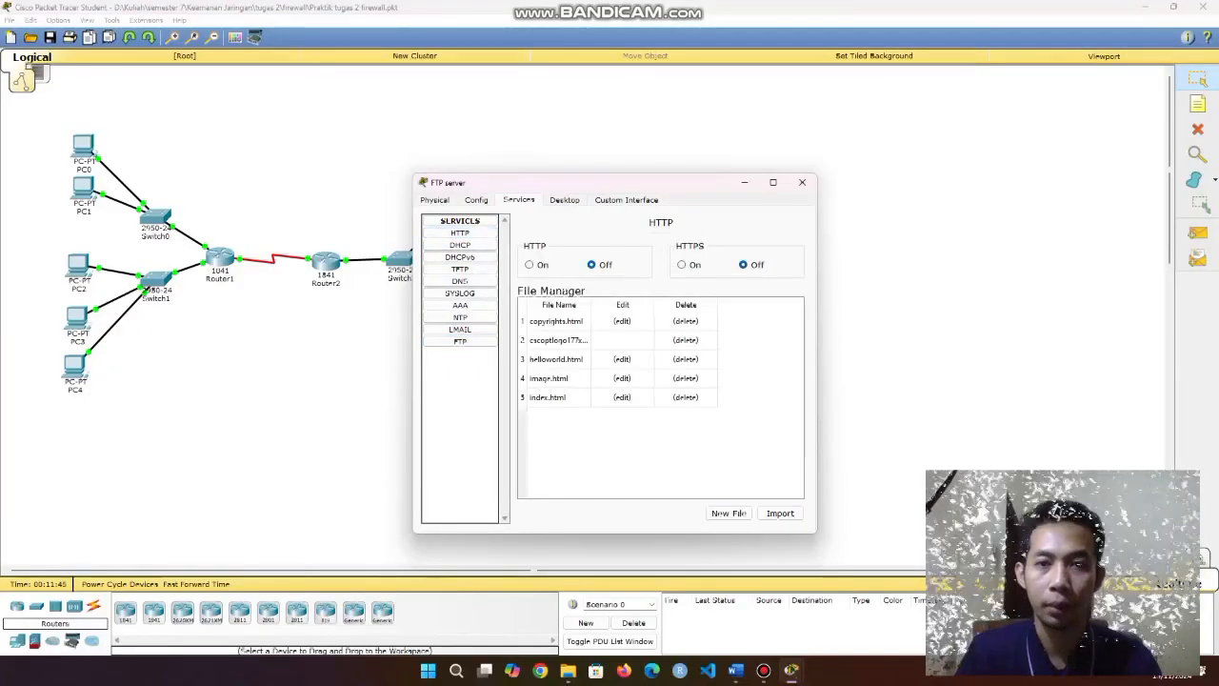
click(802, 182)
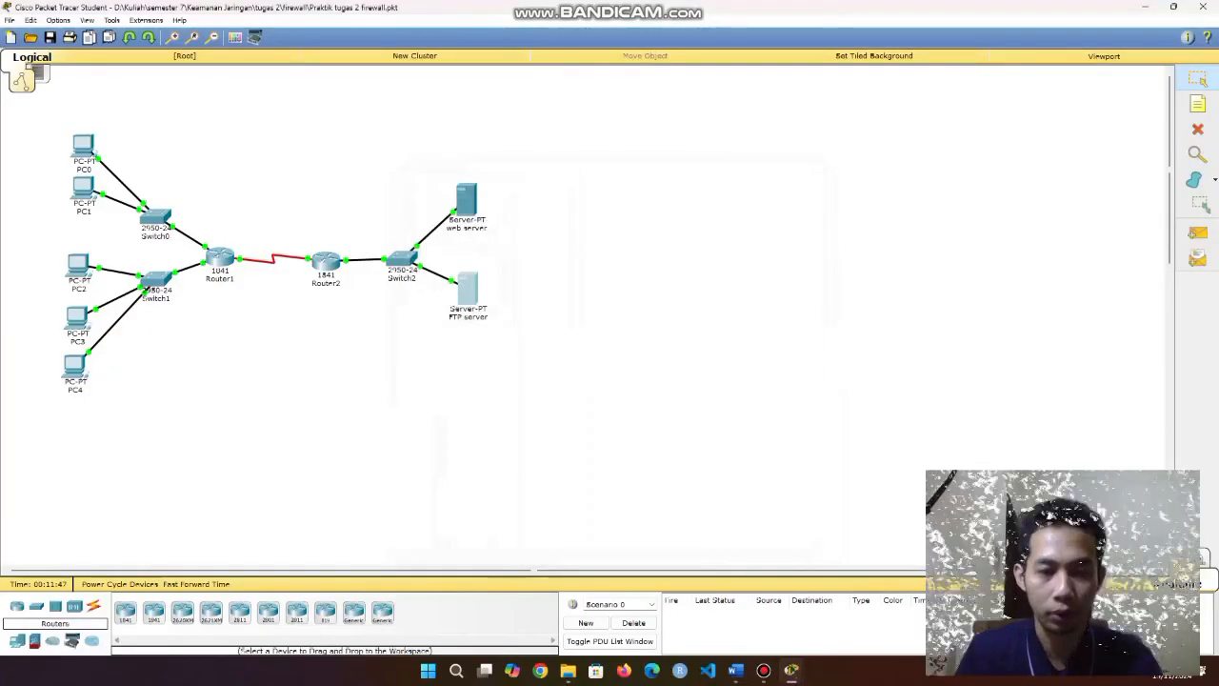
click(467, 290)
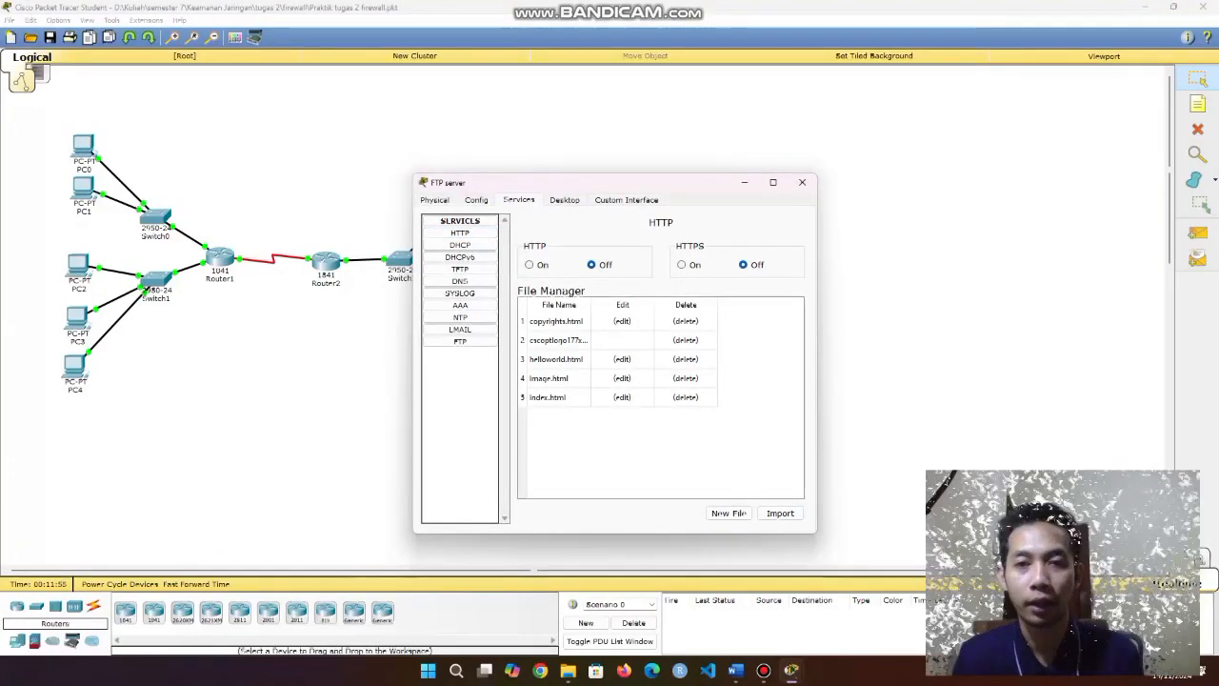
click(803, 182)
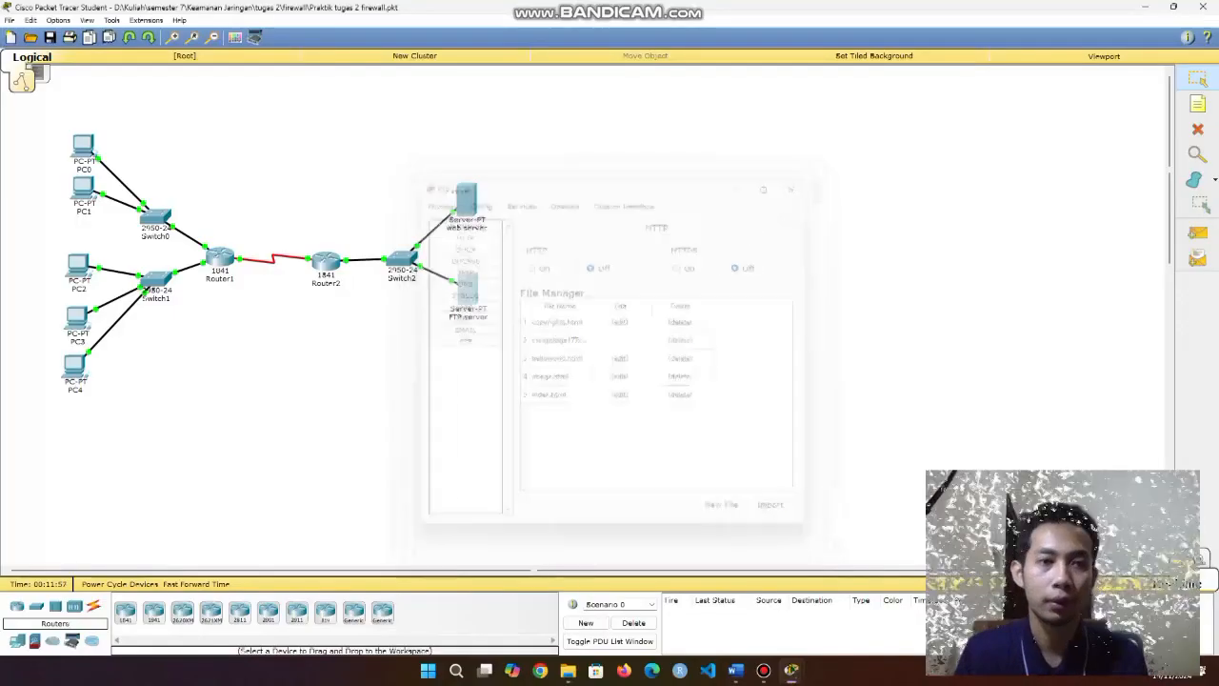
click(76, 318)
On PC3's command prompt, FTP to 192.168.20.10, log in, and quit the session.
click(688, 248)
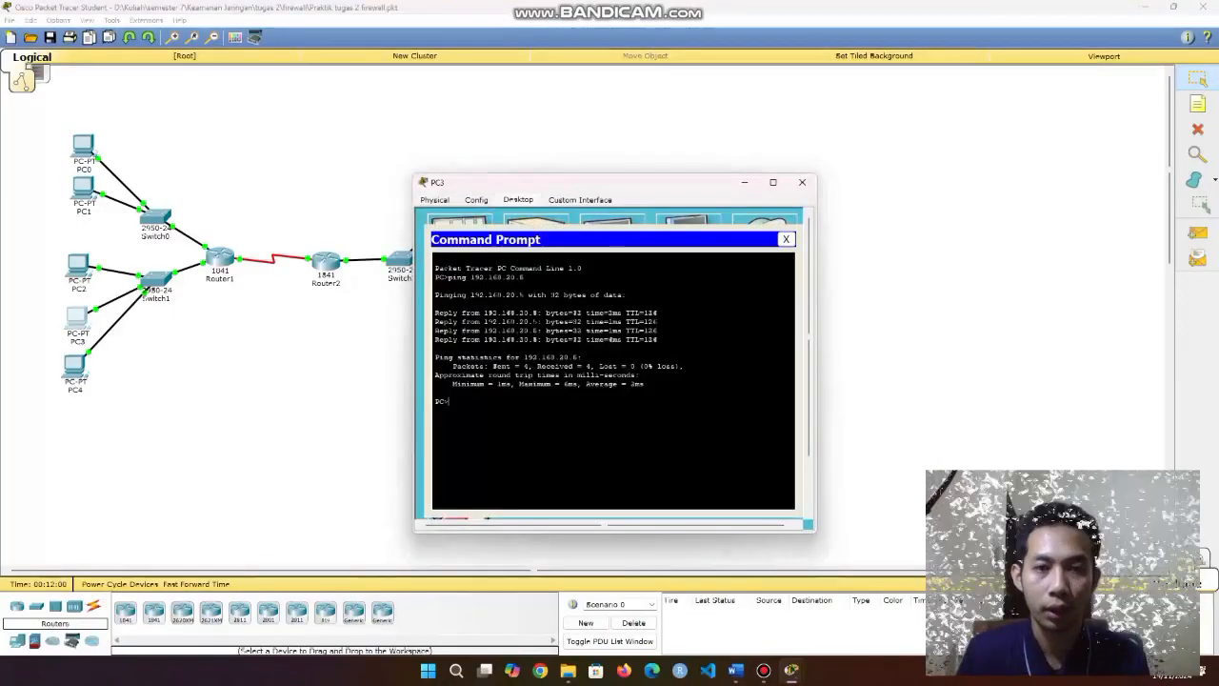
key(Up)
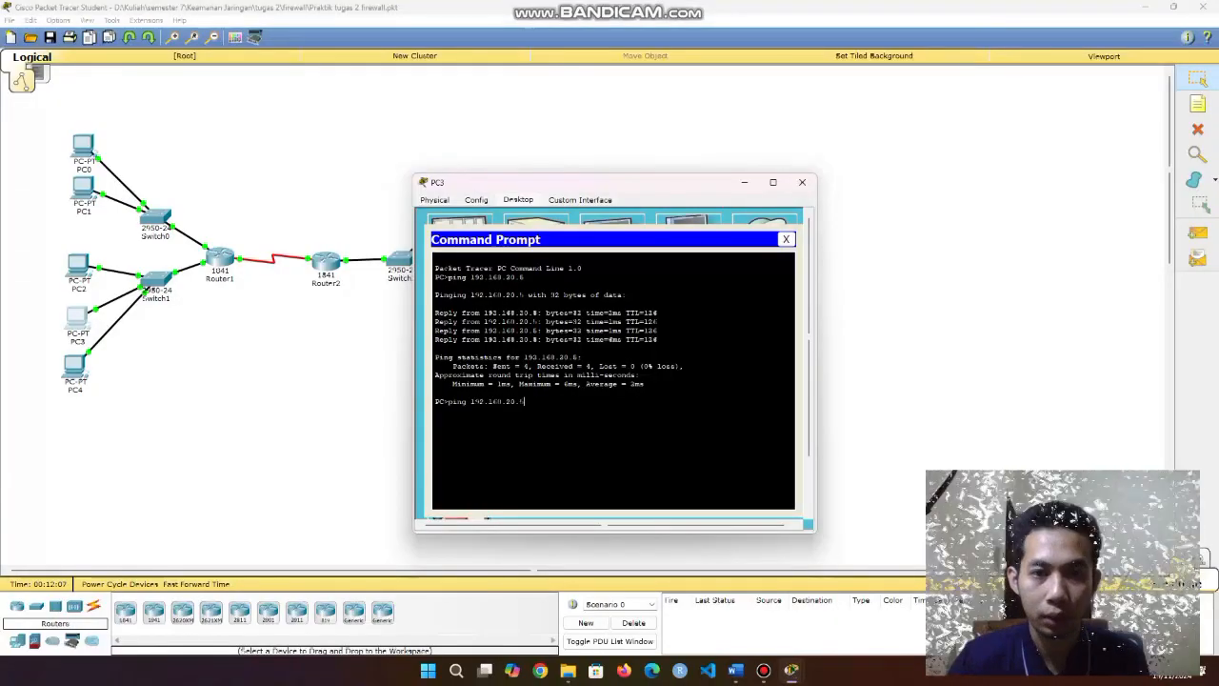
text(10)
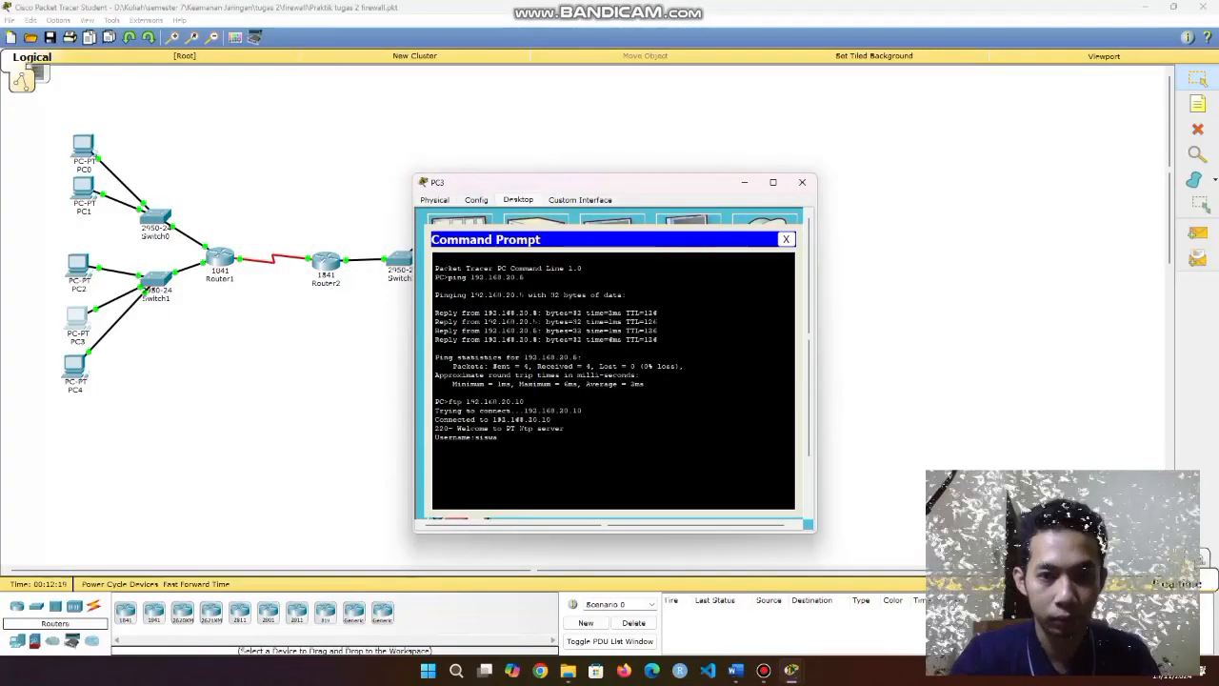
text(1)
key(Return)
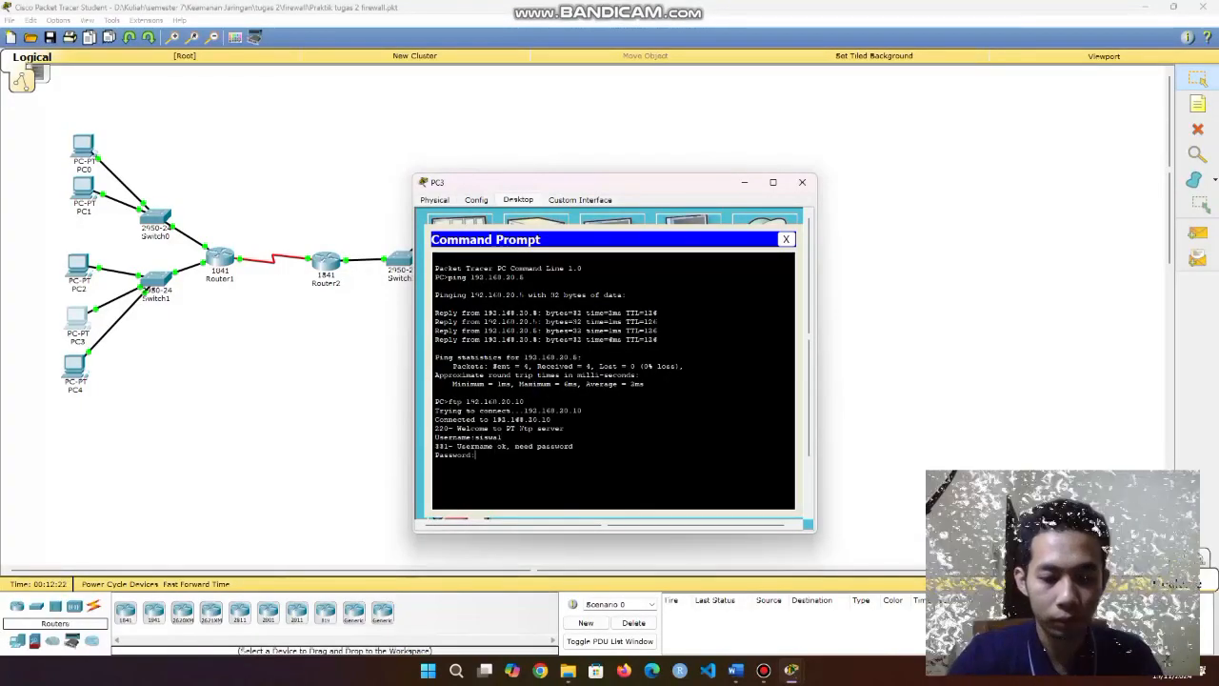
key(Return)
text(qu)
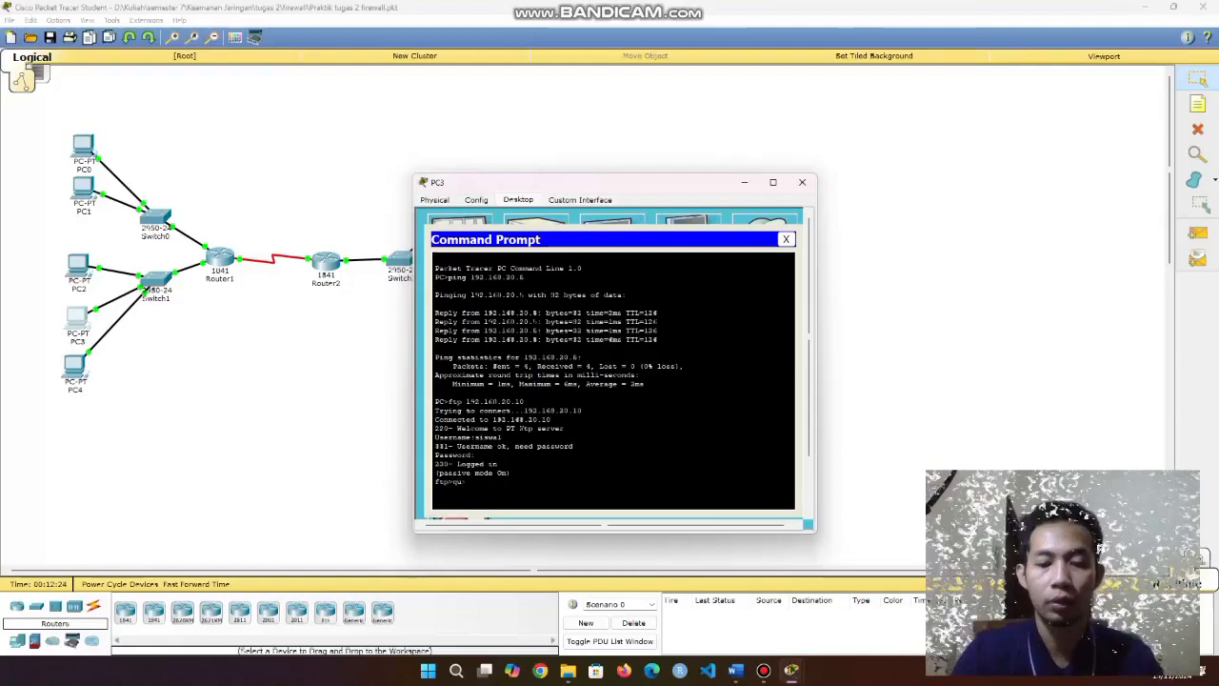
text(it)
key(Return)
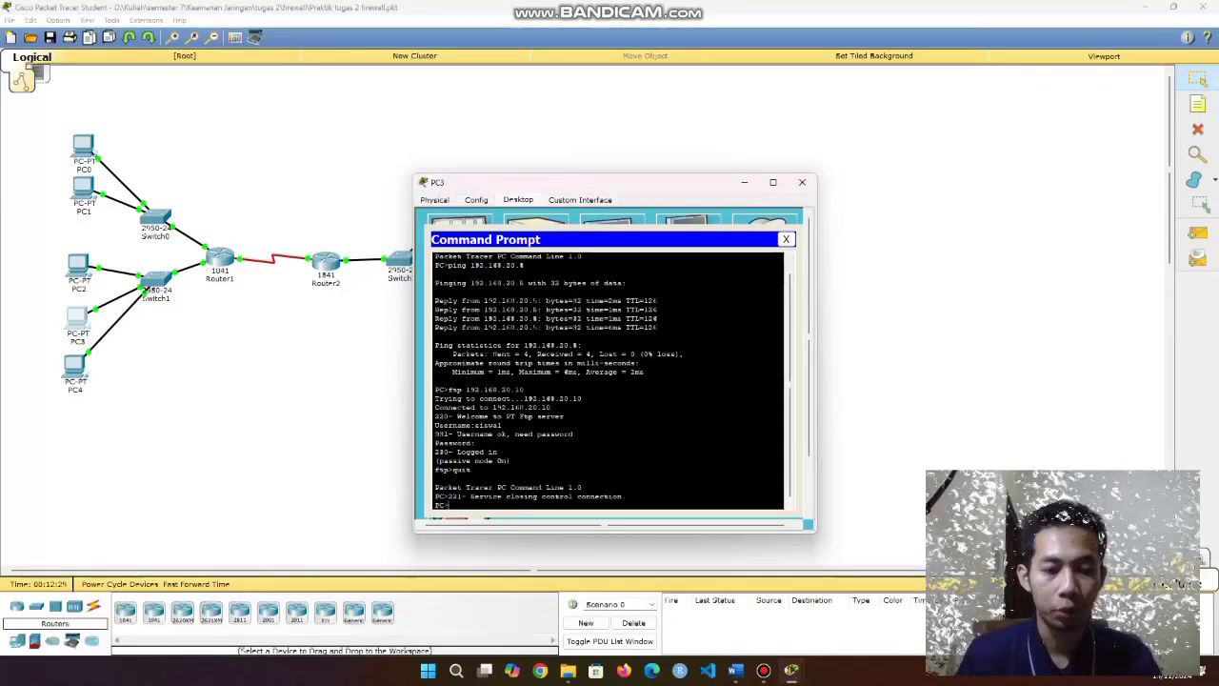
Run ftp 192.168.20.8, confirm the Ftp peer reset error, and close the prompt.
text(ftp 192.168.20.10)
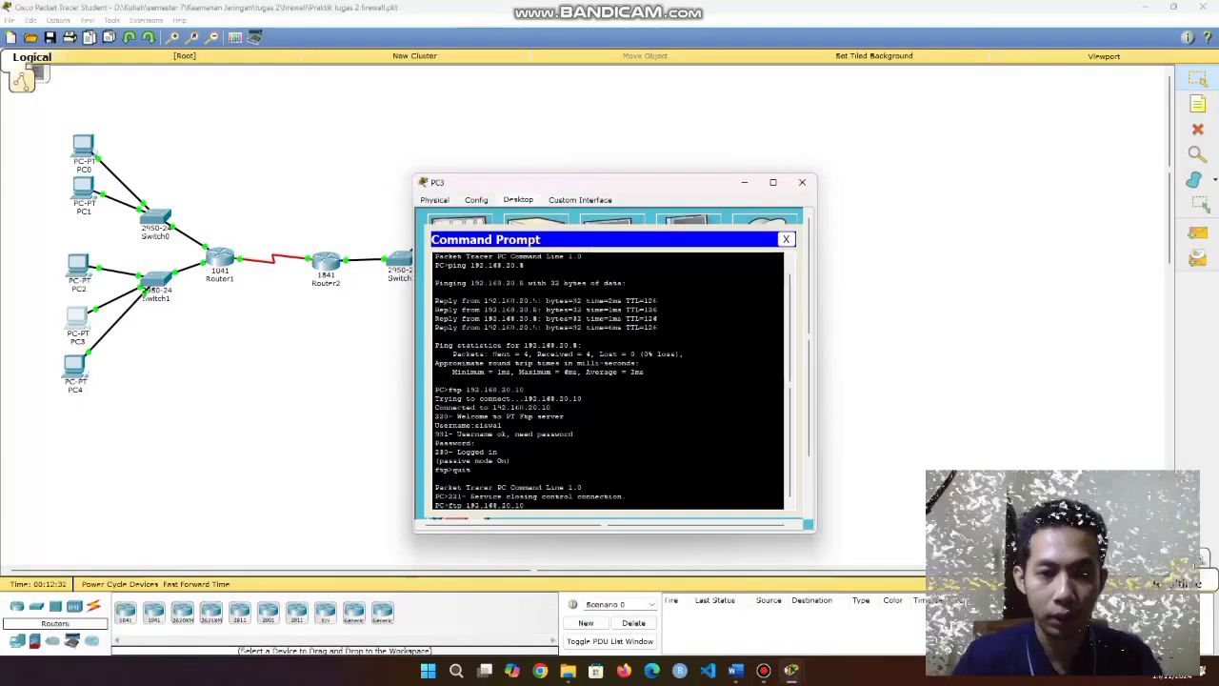
key(Up)
key(Up)
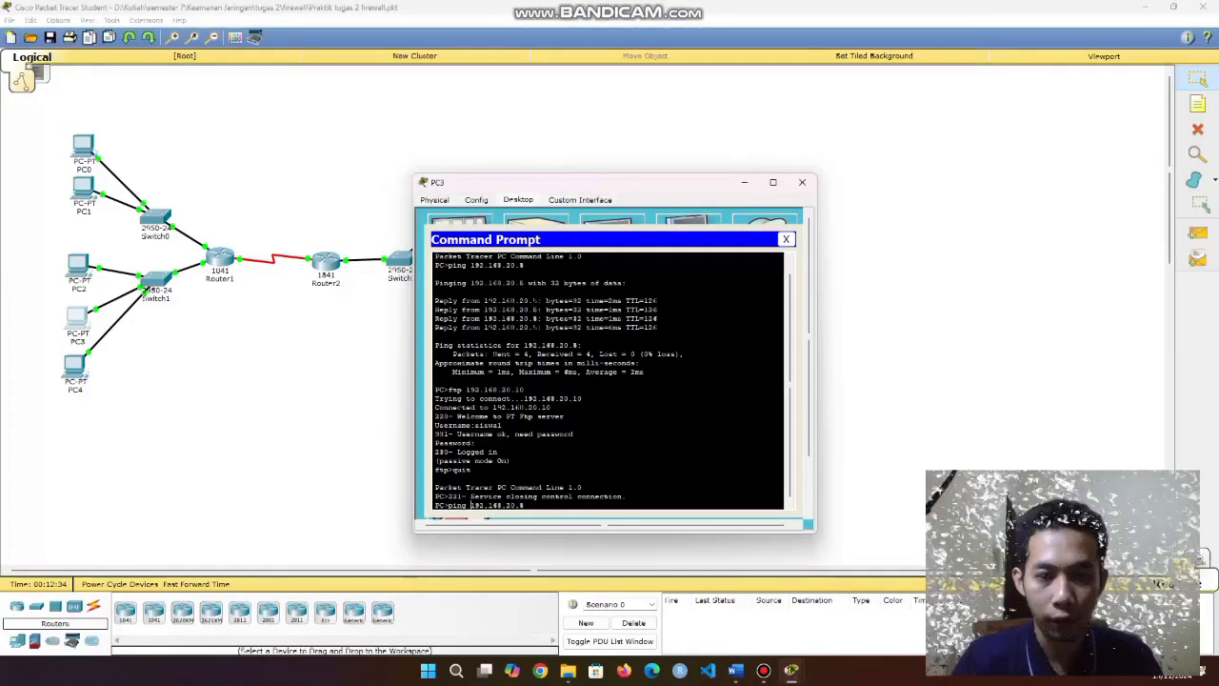
key(BackSpace)
key(BackSpace)
key(BackSpace)
key(BackSpace)
text(ftp)
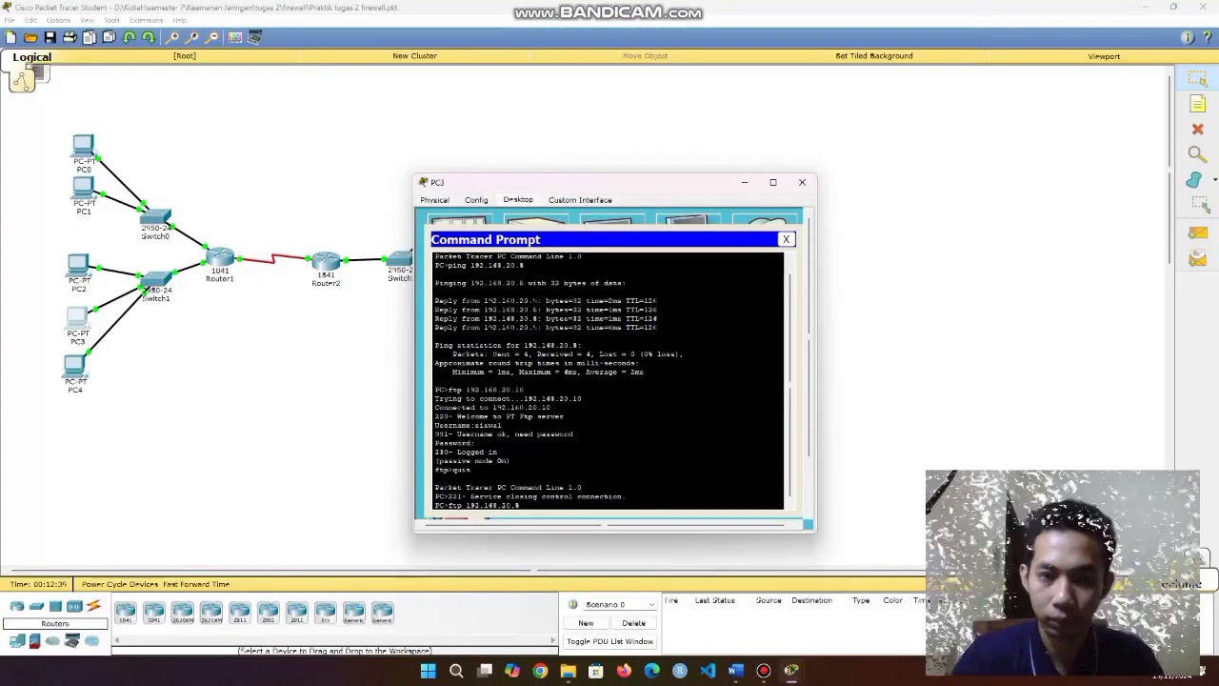
key(Return)
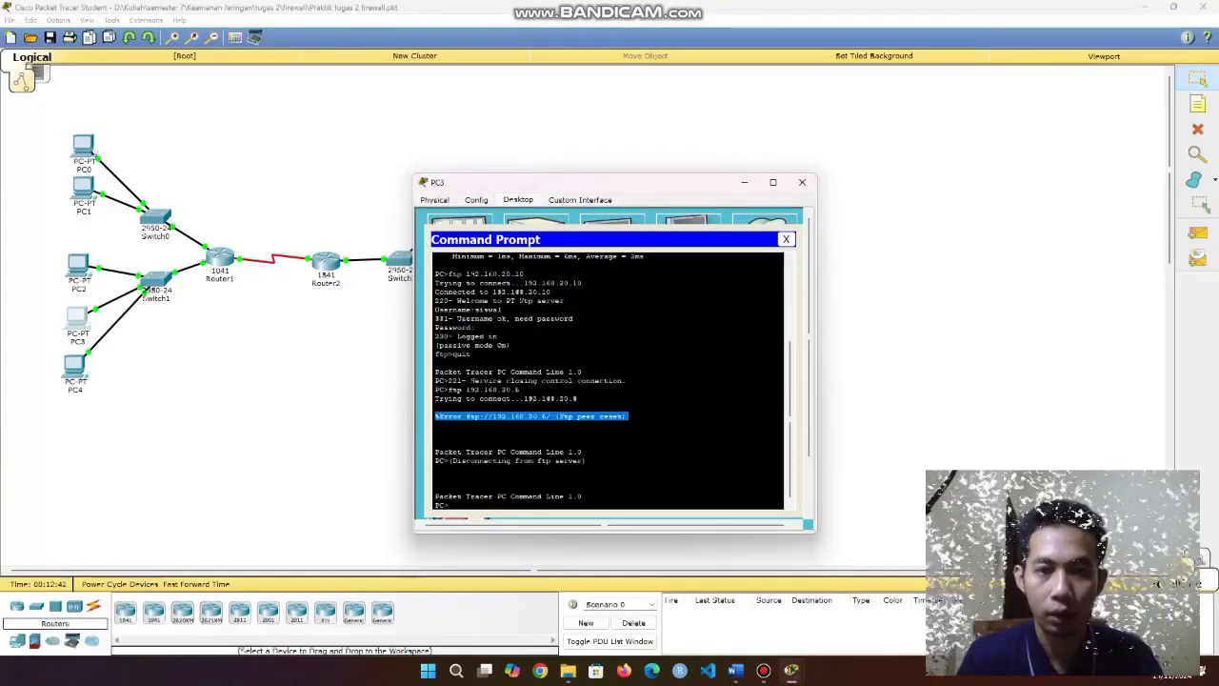
drag(583, 496, 438, 487)
click(786, 239)
Load the WEB SERVER page at 192.168.20.8 in PC3's web browser.
click(777, 253)
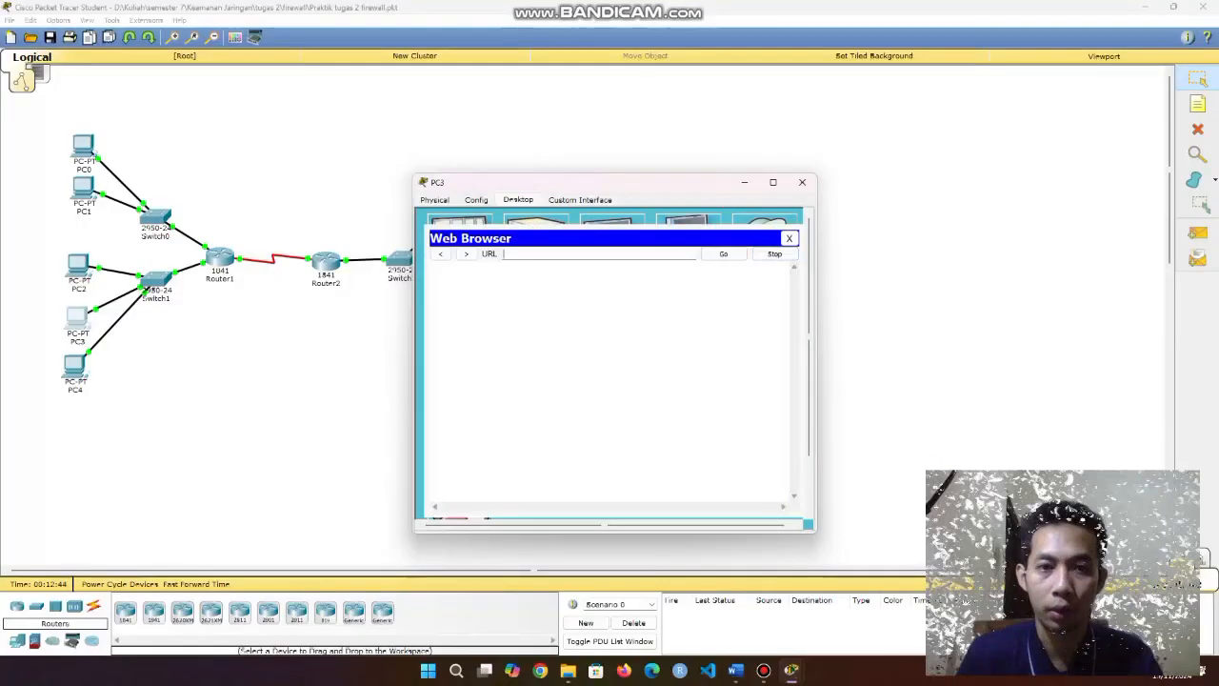
text(192.168)
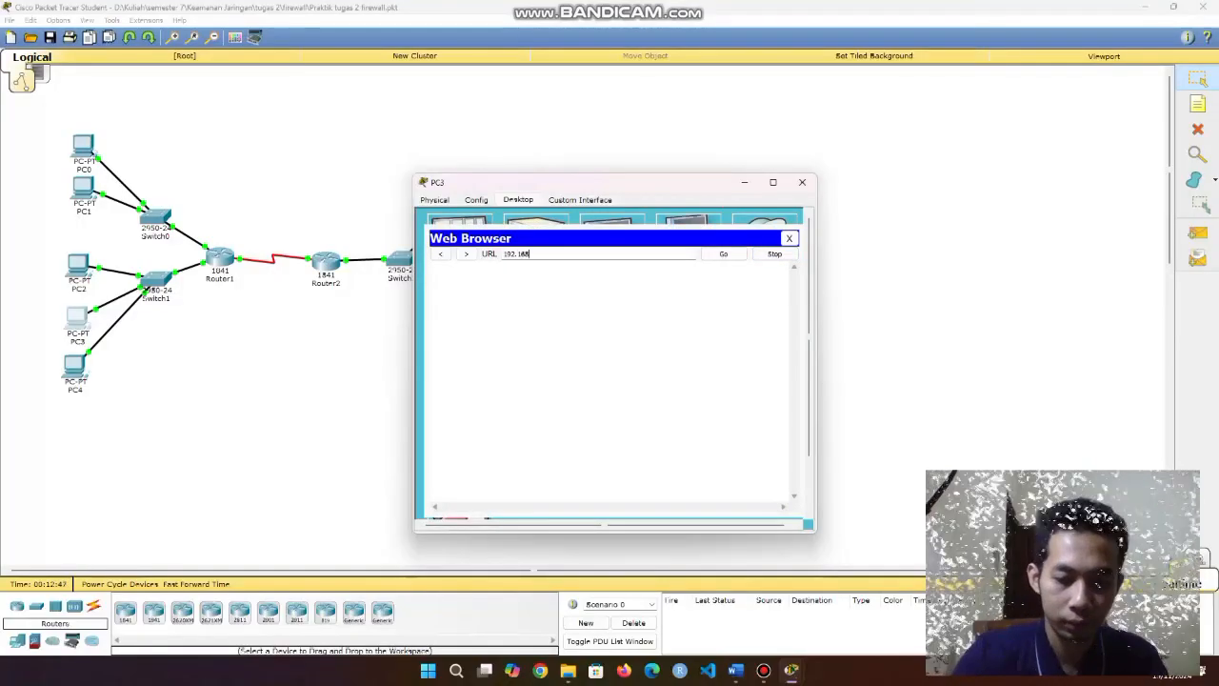
text(.20.8)
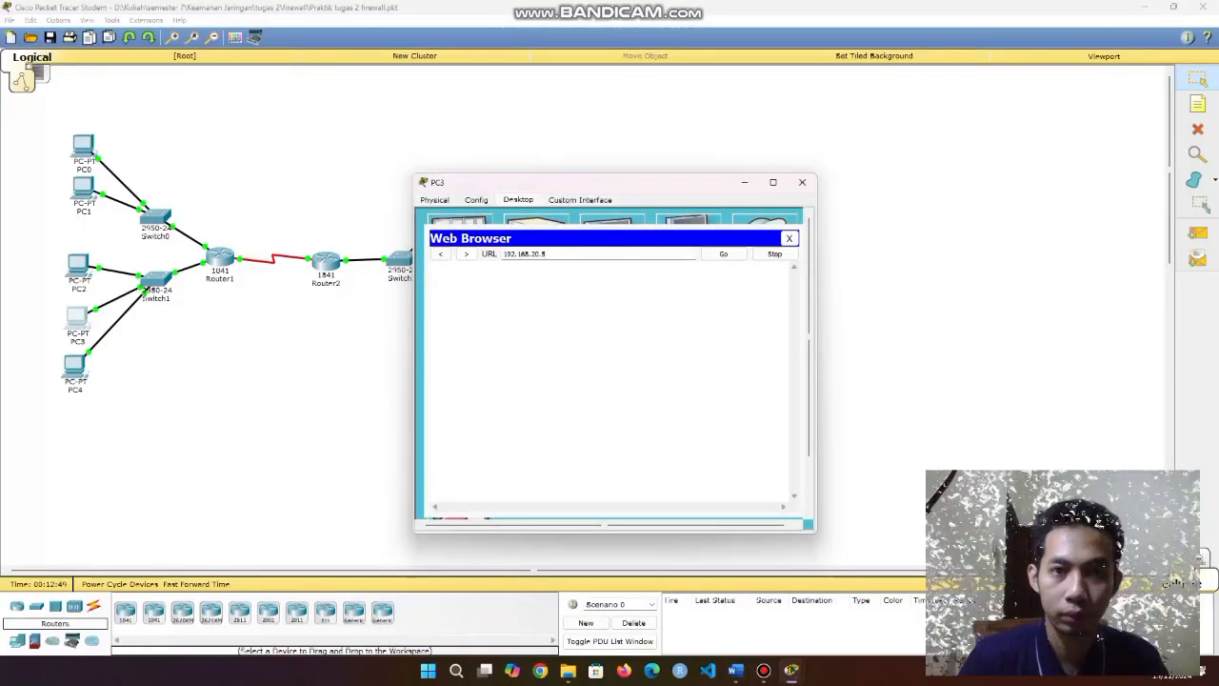
click(724, 254)
drag(500, 324, 560, 275)
click(572, 362)
Try 192.168.20.10, confirm the Server Reset Connection message, and close the browser.
click(570, 255)
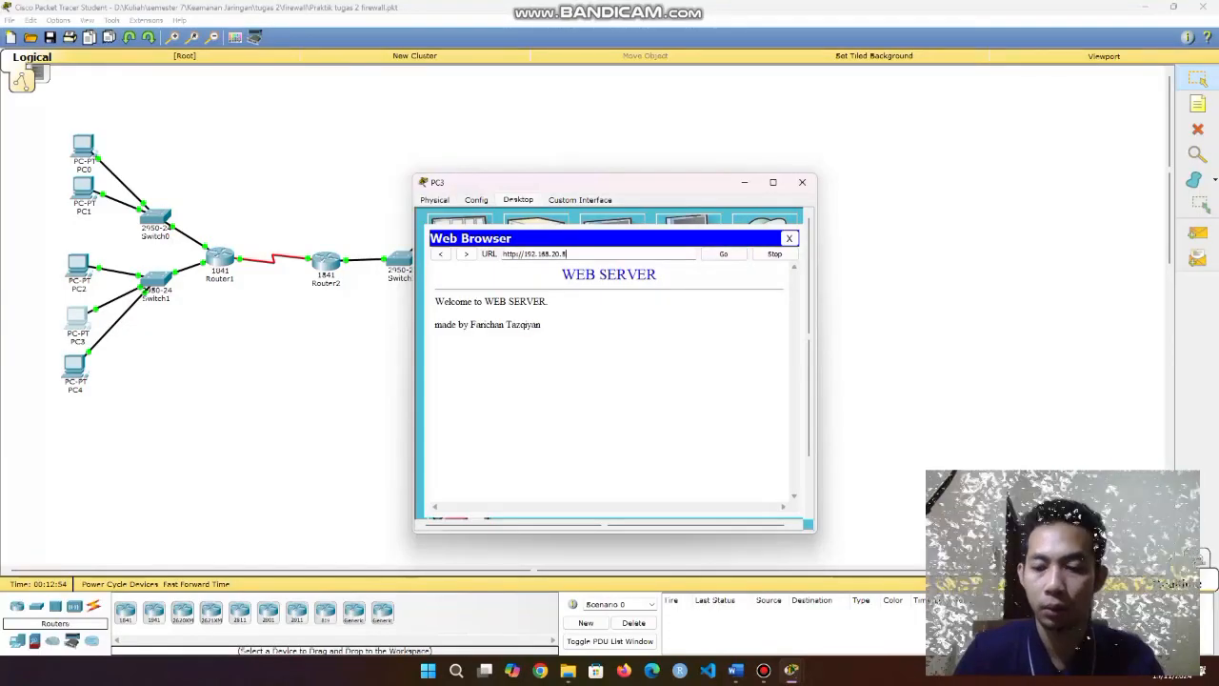
click(724, 255)
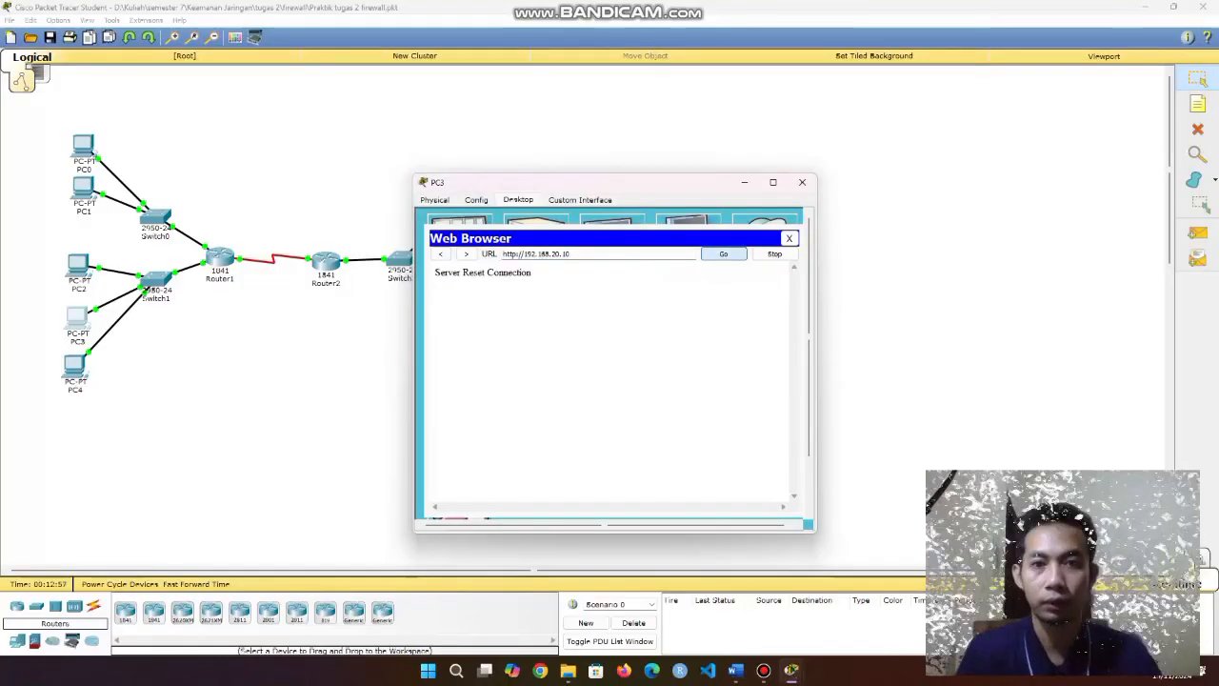
drag(500, 274, 435, 273)
click(788, 238)
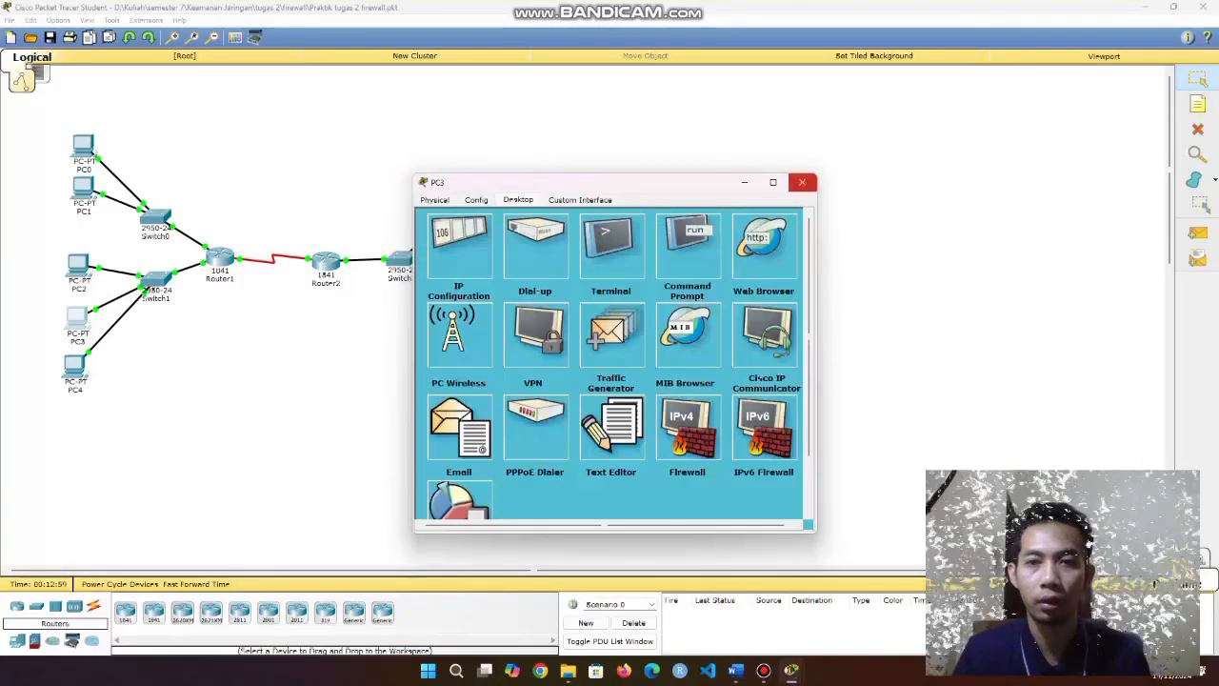
On PC4's command prompt, start an FTP connection to 192.168.20.10.
click(802, 182)
click(74, 367)
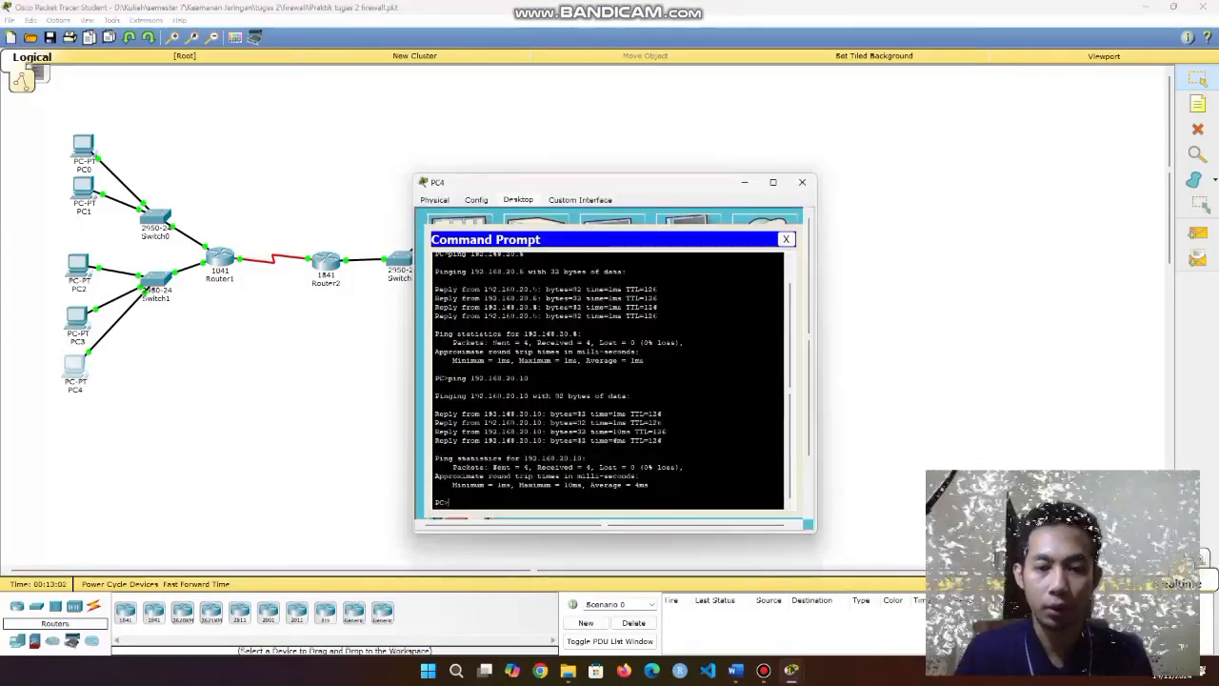
text(ping 192.168.20.5)
key(BackSpace)
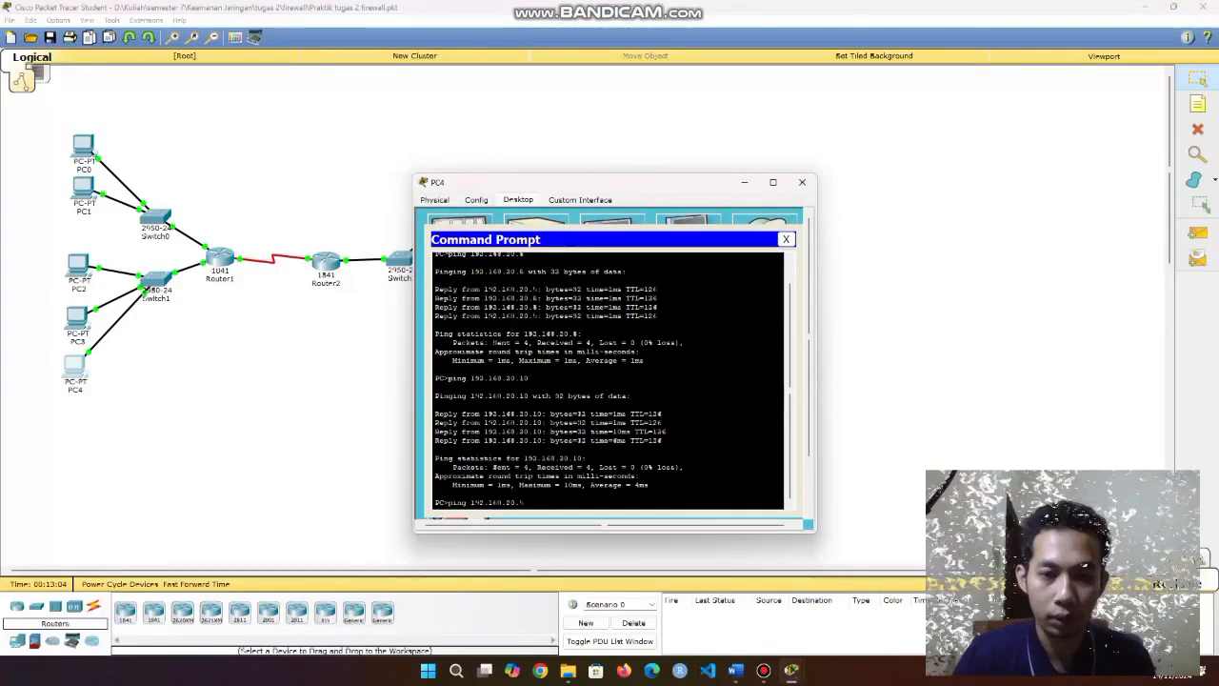
text(10)
key(BackSpace)
key(BackSpace)
key(BackSpace)
key(BackSpace)
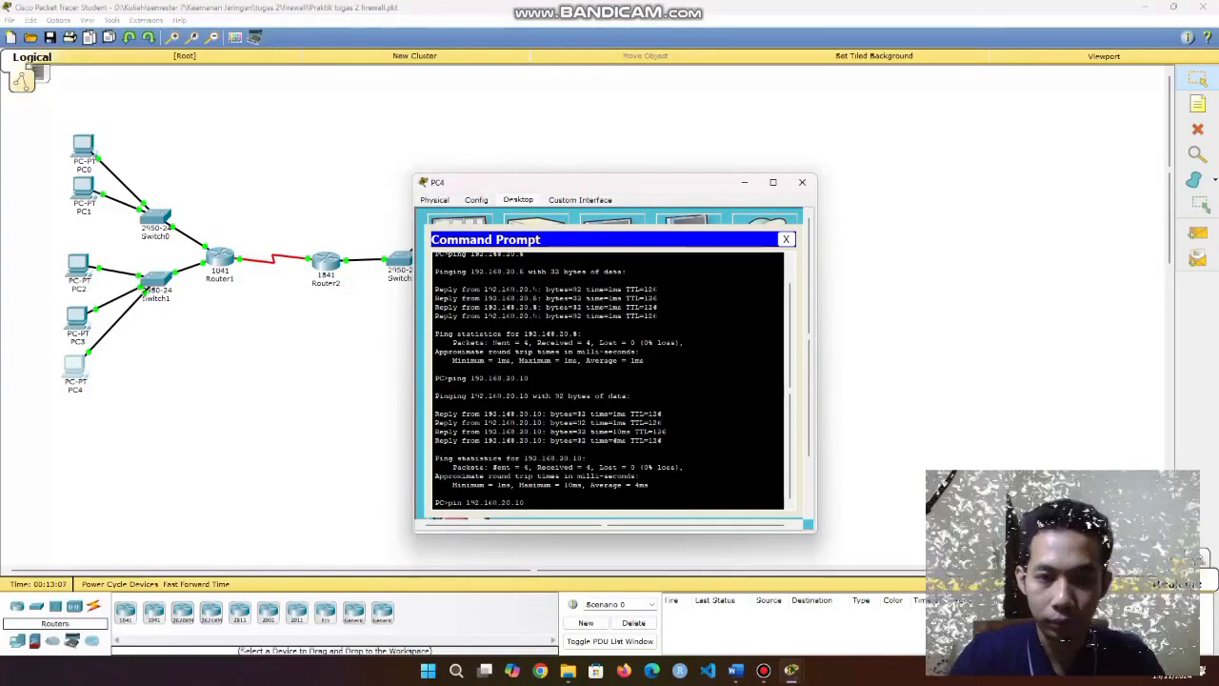
text(fp)
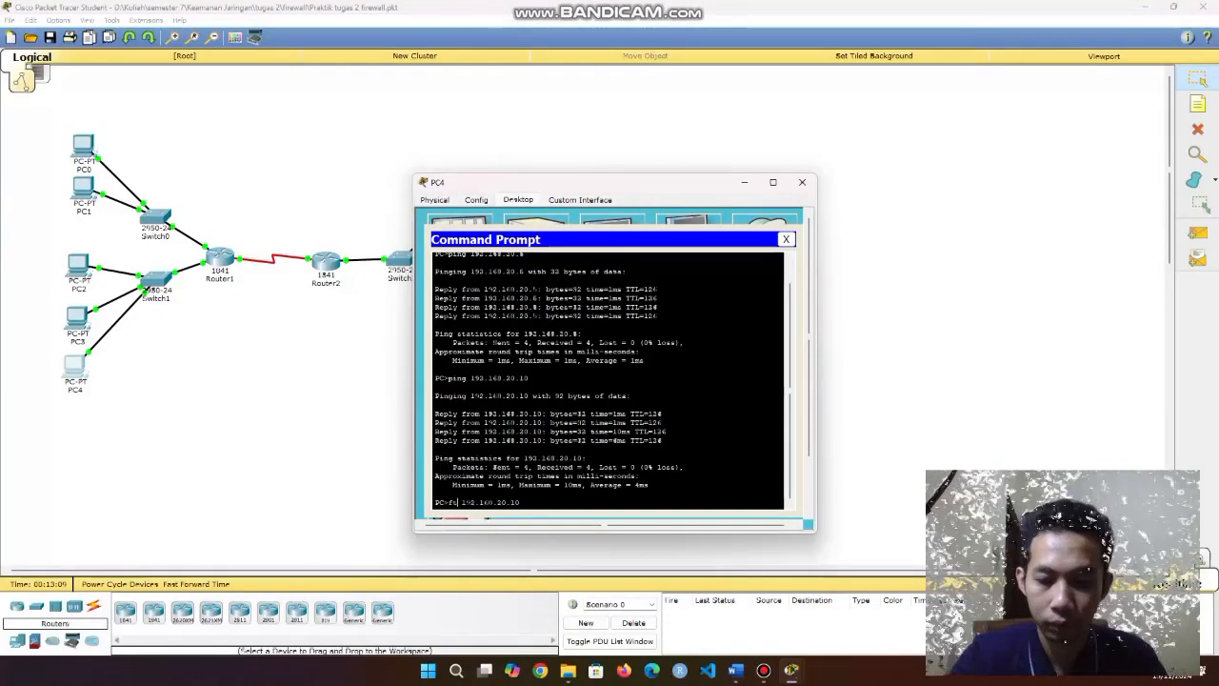
key(BackSpace)
text(tp)
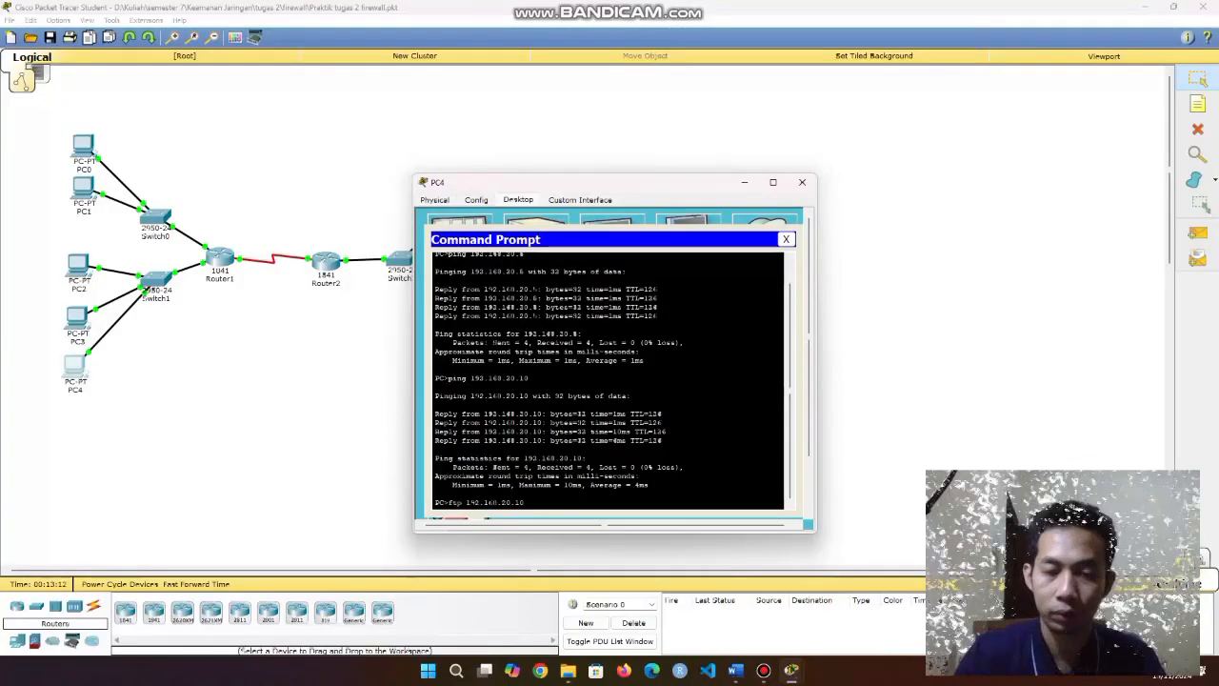
key(Return)
Log in to the FTP server with username cisco and the password, then end the session.
text(cisco)
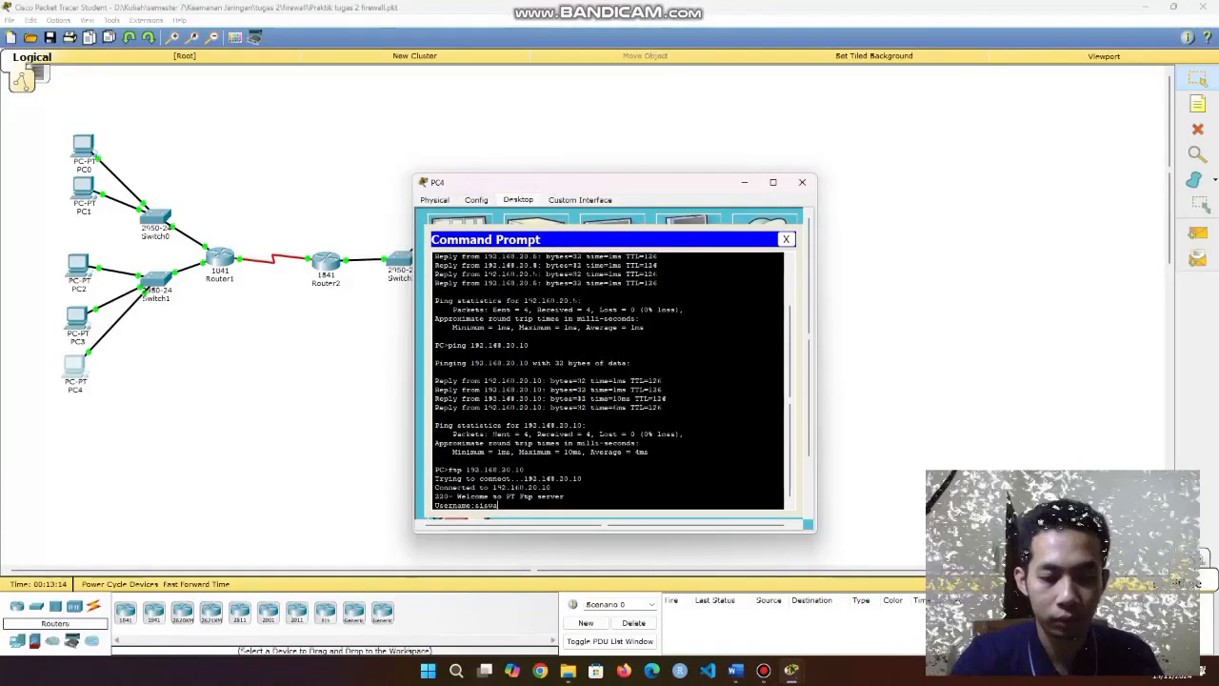
key(Return)
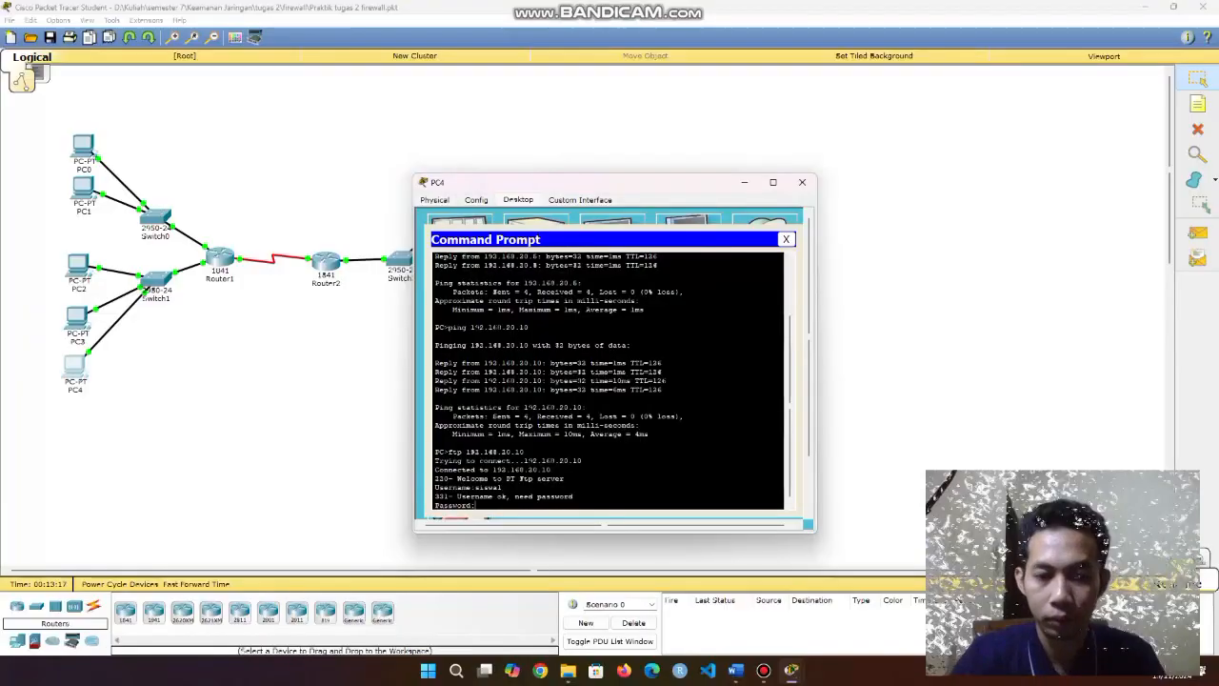
key(Return)
text(c)
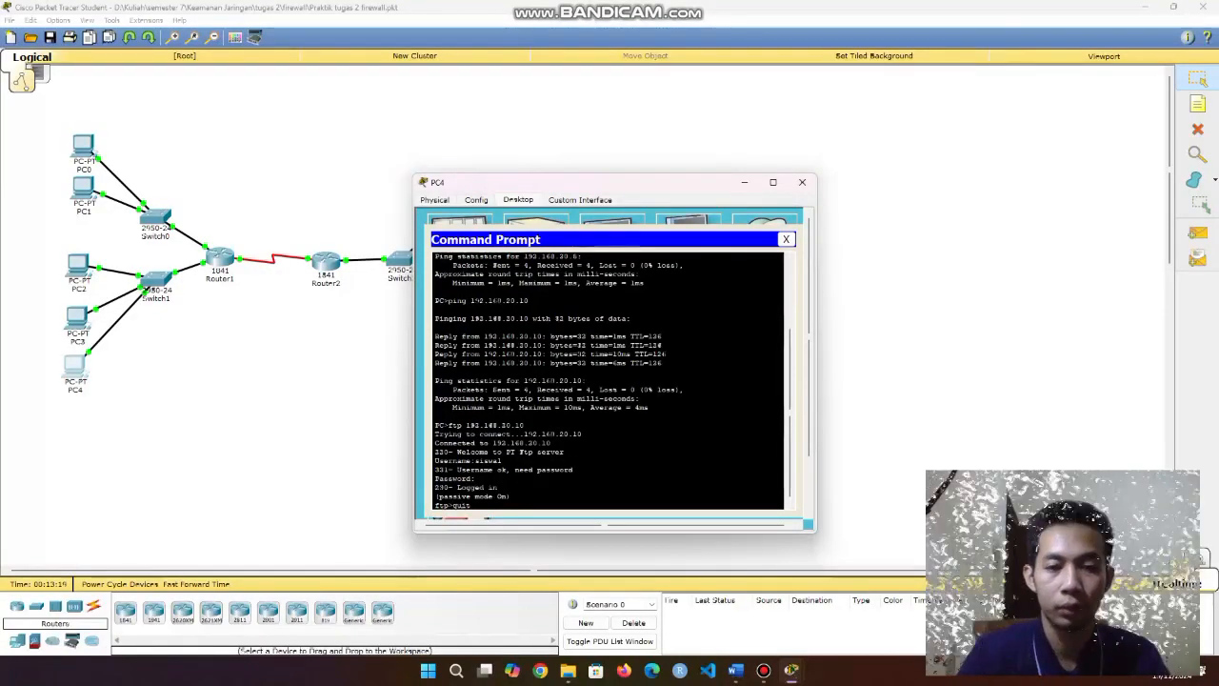
drag(437, 425, 492, 469)
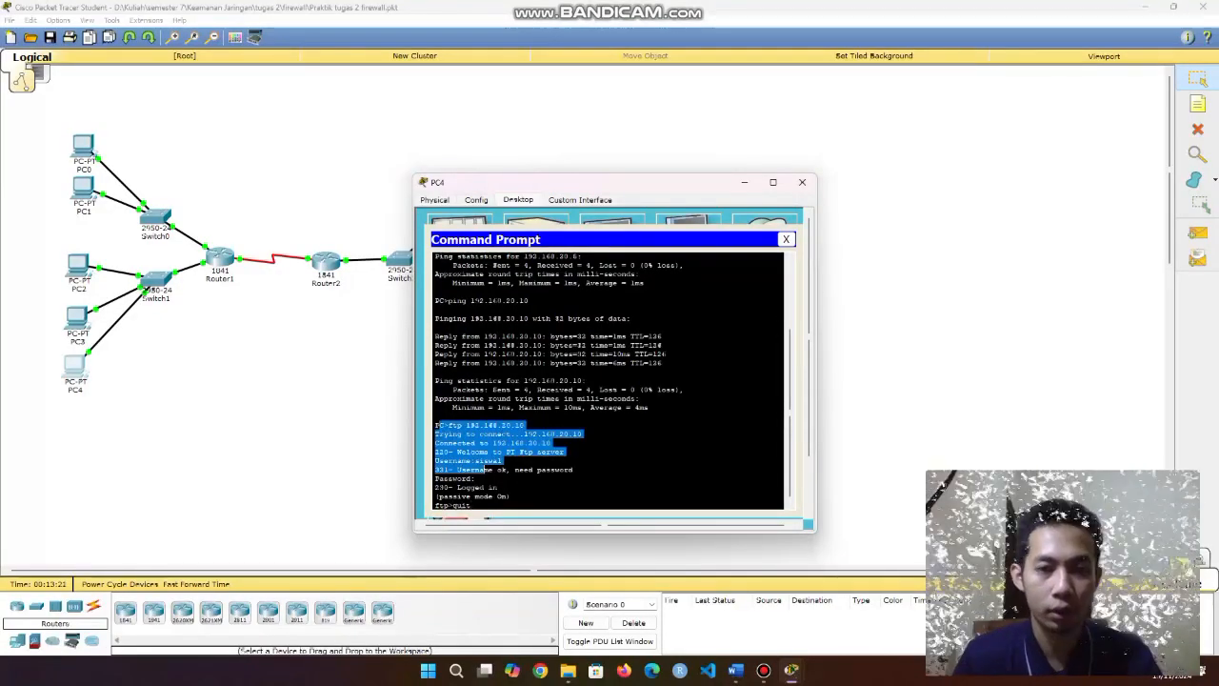
click(491, 470)
key(Return)
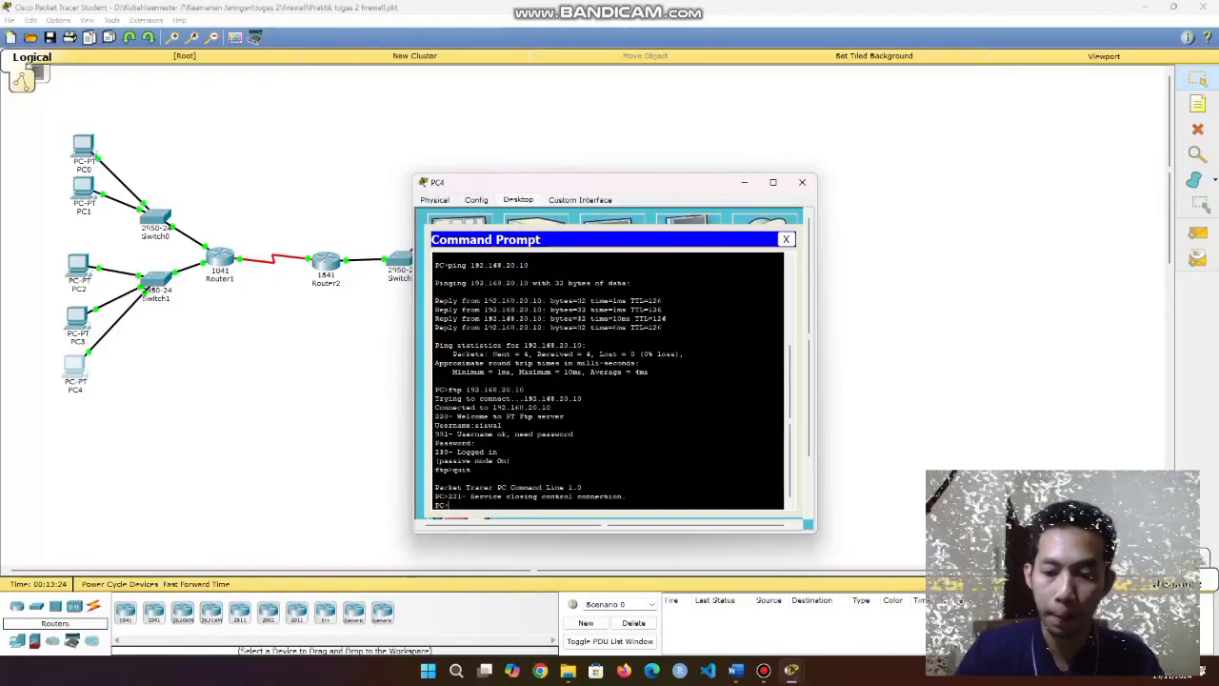
Run ftp 192.168.20.6, adjusting the typed address from 192.168.20.10.
text(ftp 192.168.20.10)
key(BackSpace)
key(BackSpace)
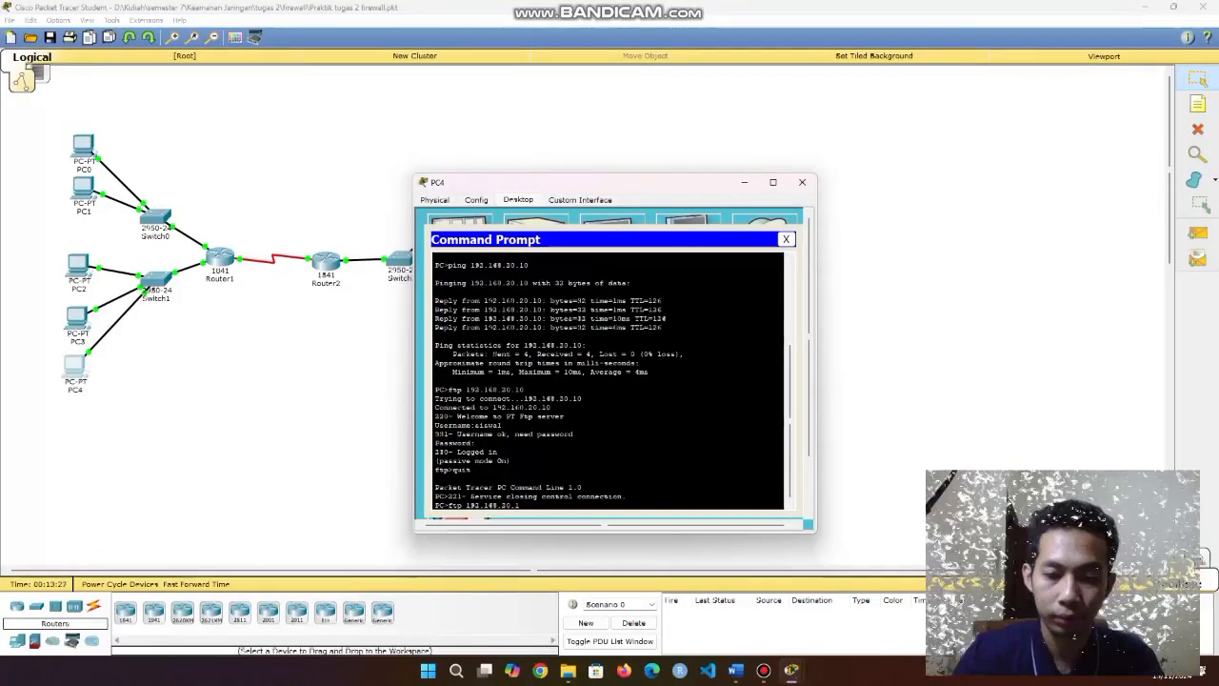
text(8)
drag(520, 505, 512, 505)
key(BackSpace)
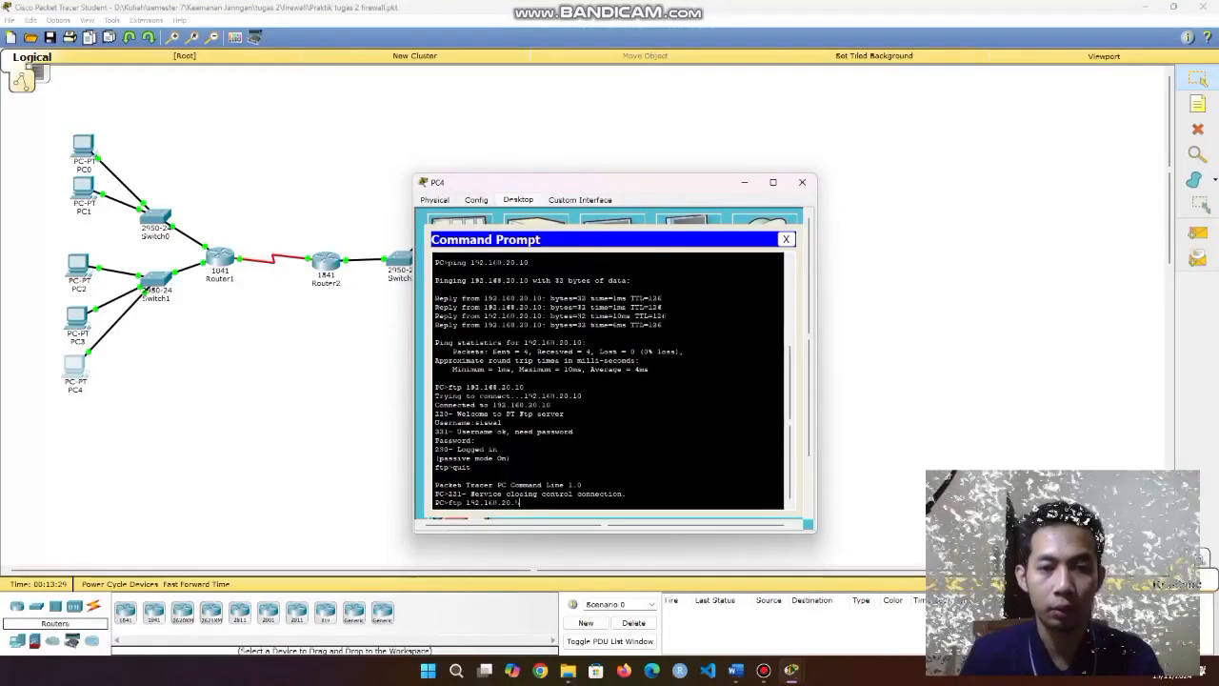
double_click(517, 503)
click(520, 503)
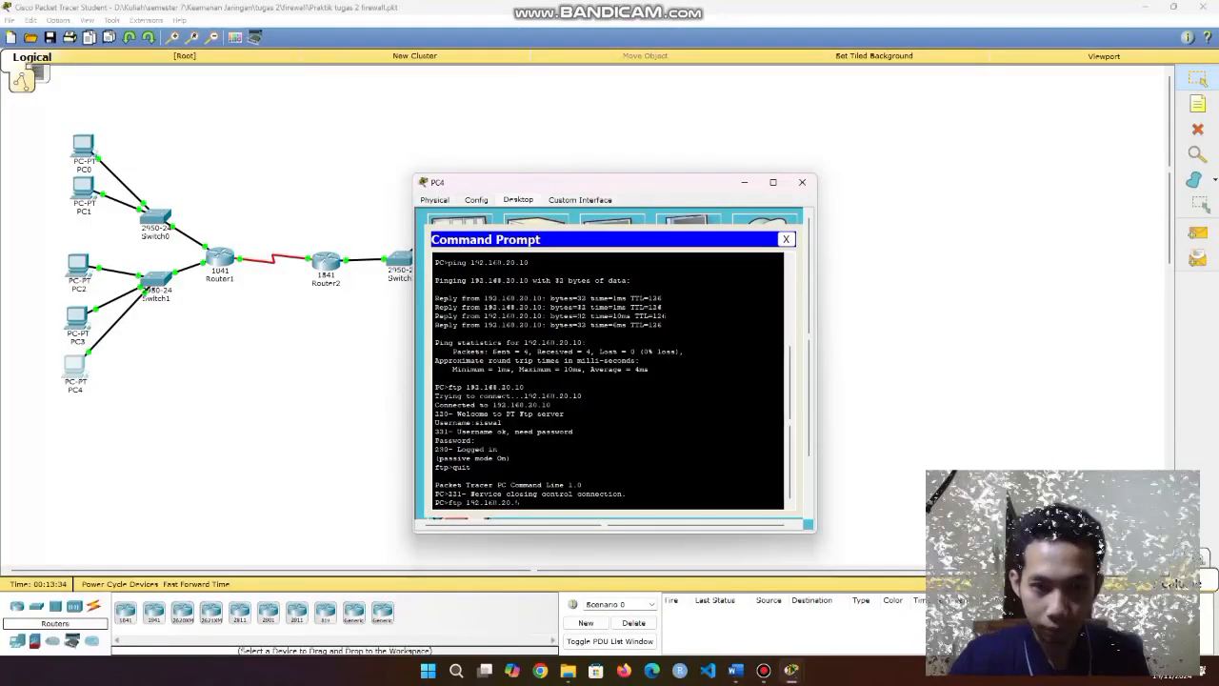
text(6)
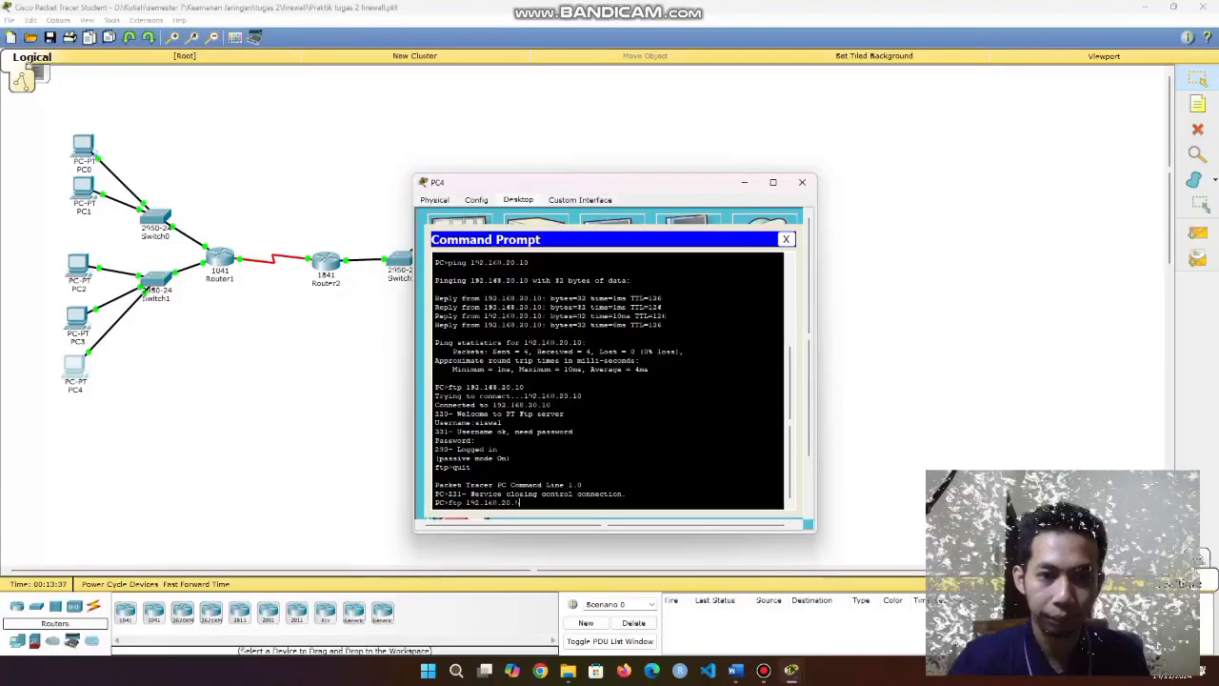
key(Return)
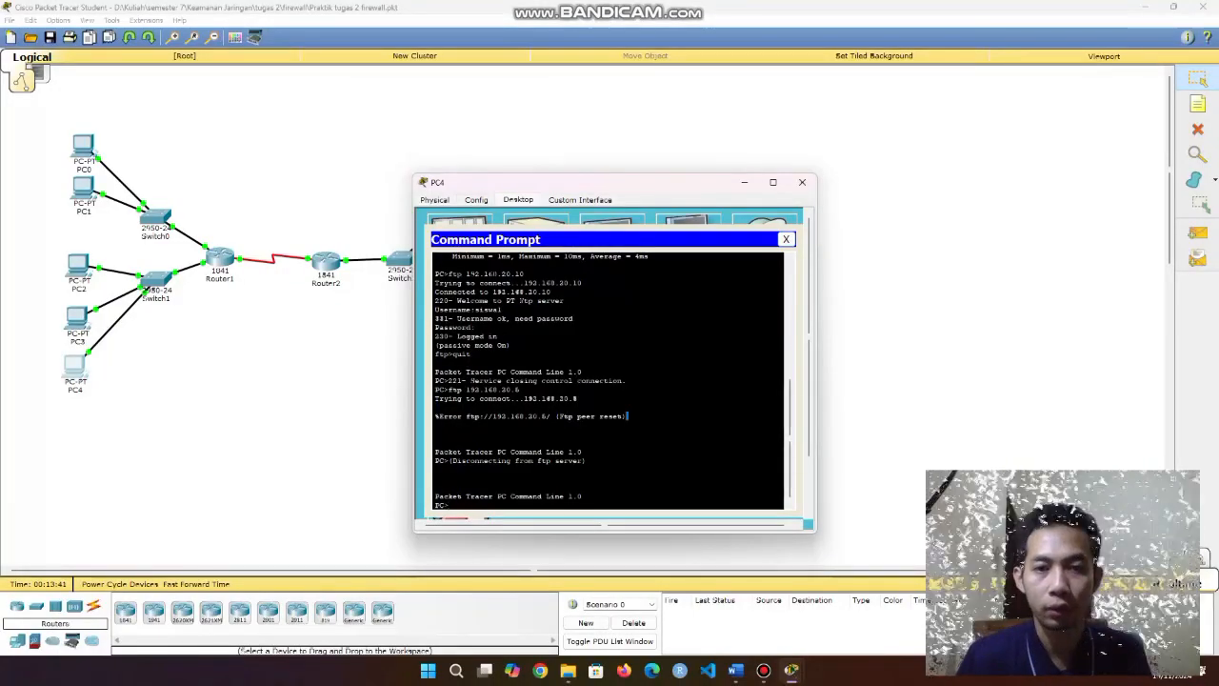
Load the WEB SERVER page at 192.168.20.8 in PC4's web browser.
click(786, 240)
click(769, 232)
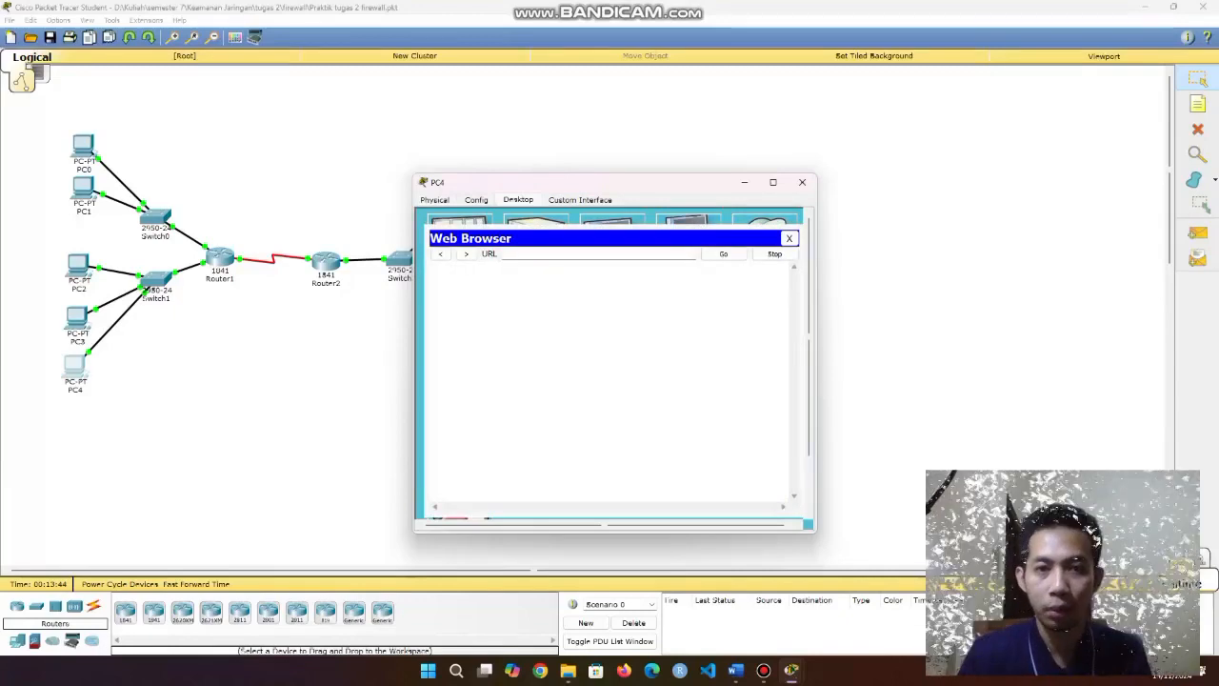
text(192)
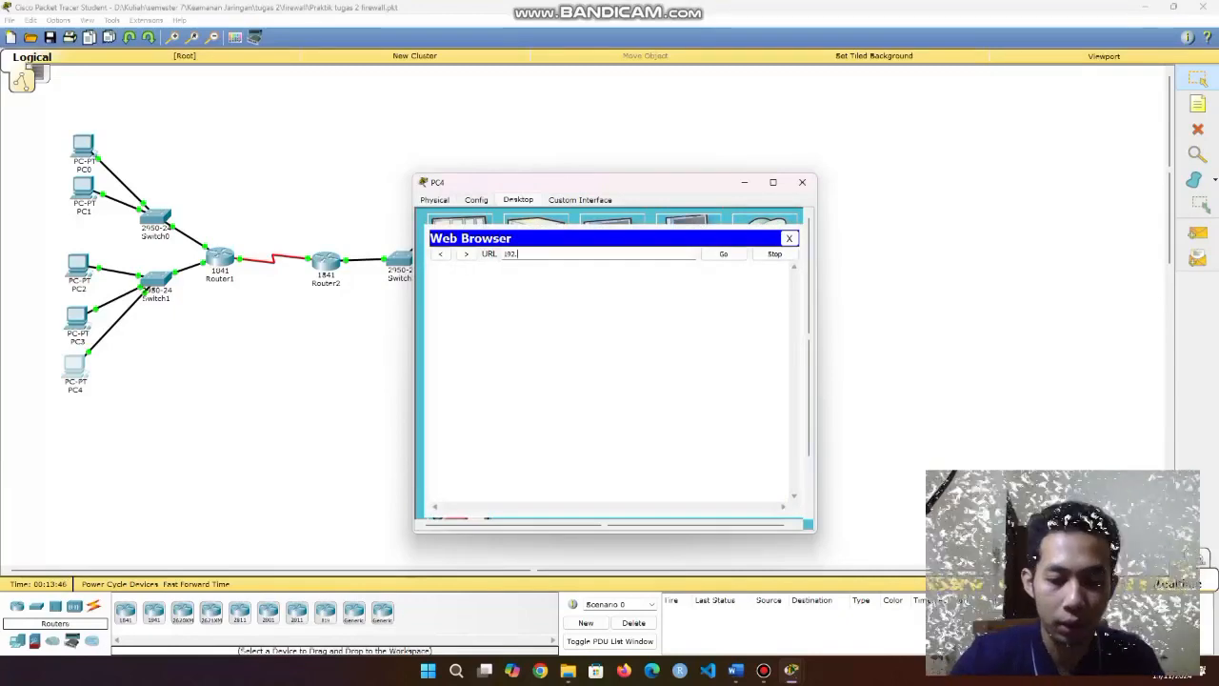
text(.168.20.5)
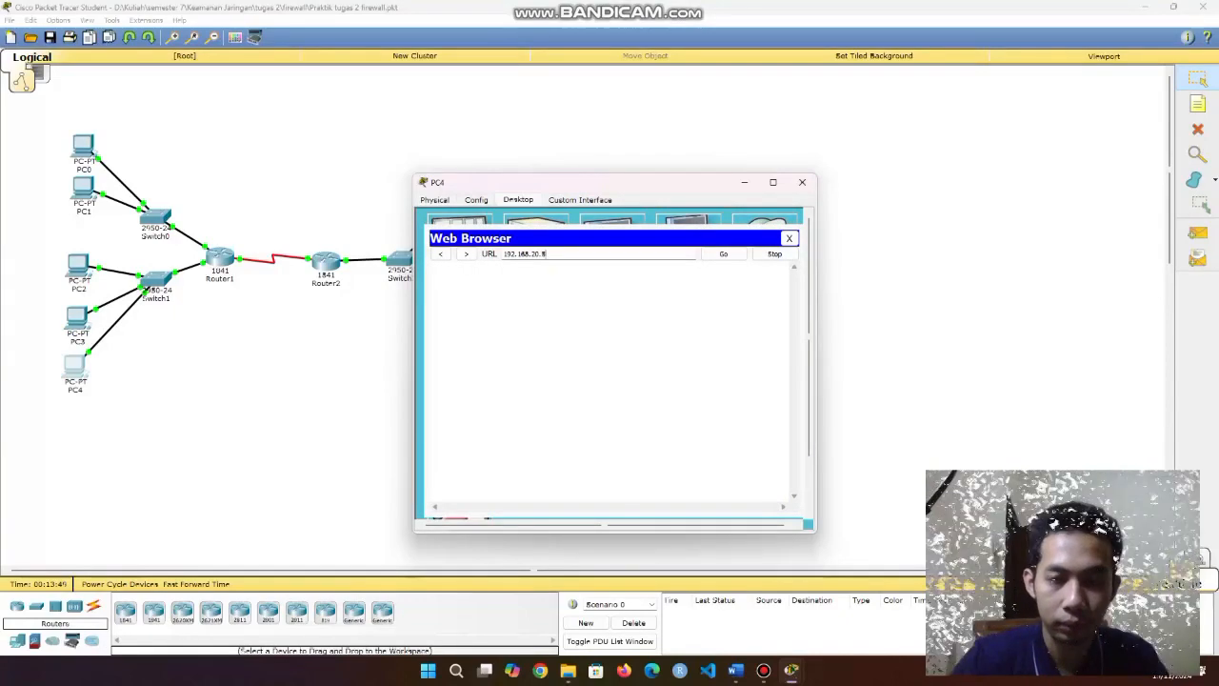
text(8)
key(Return)
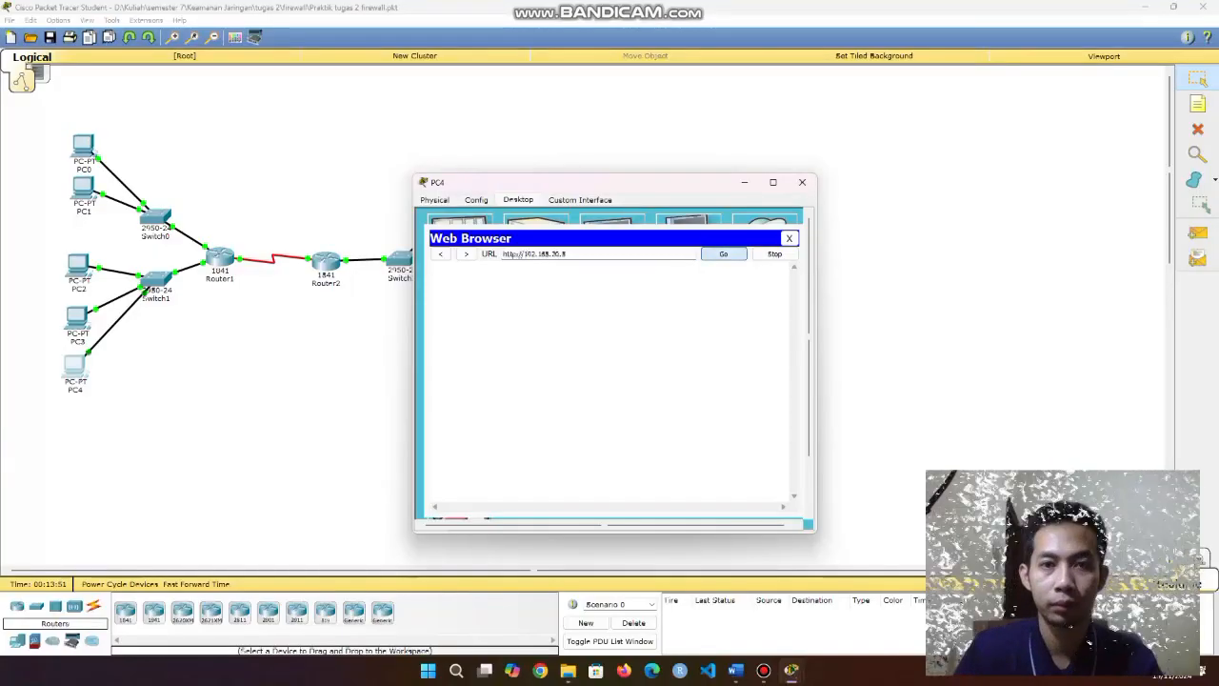
drag(542, 326, 534, 275)
click(571, 367)
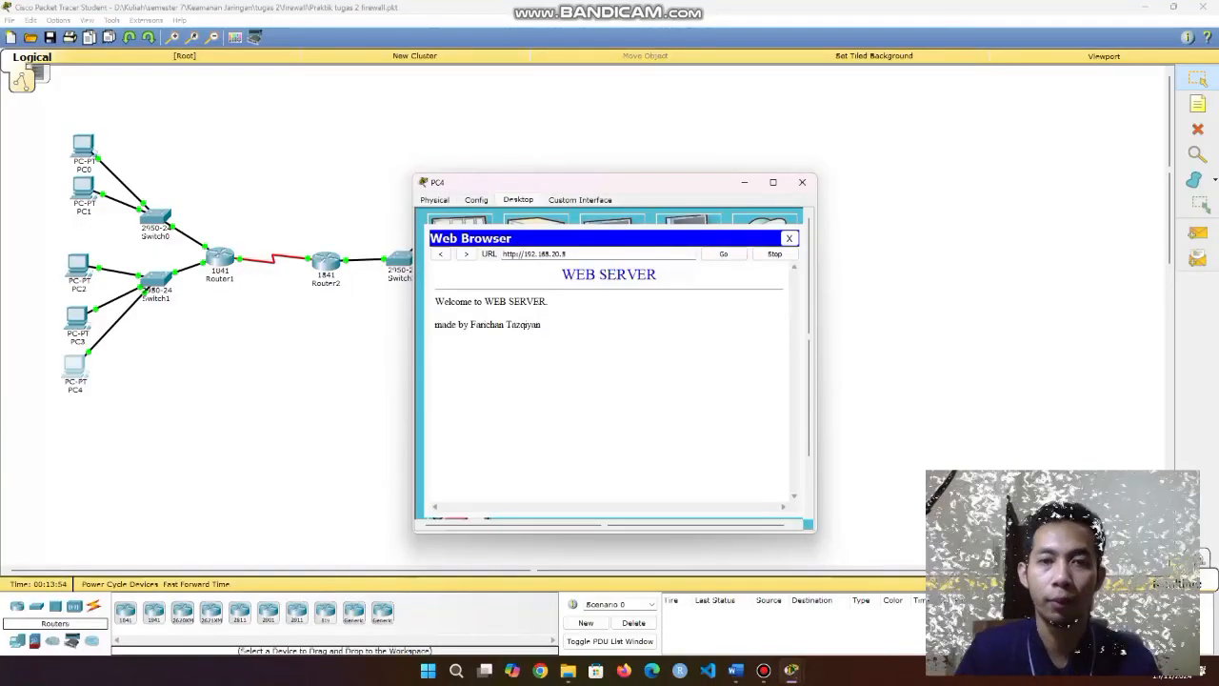
Change the address to 192.168.20.10, get Server Reset Connection, and close PC4's browser and window.
click(569, 254)
key(BackSpace)
text(10)
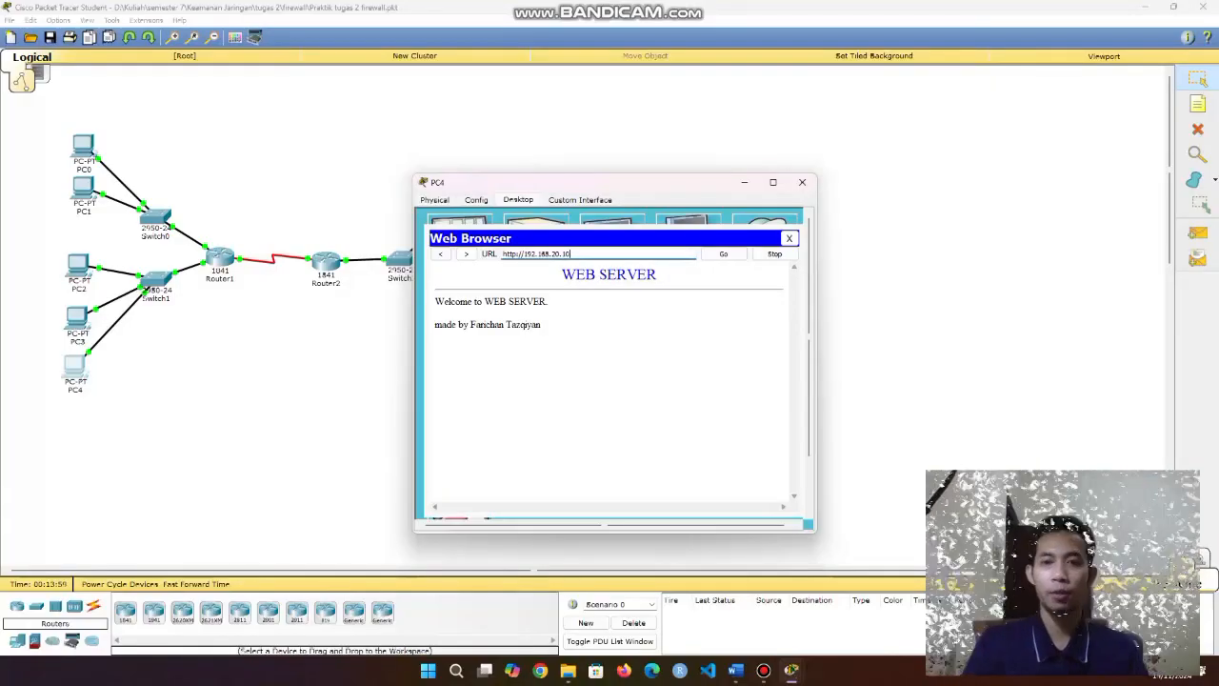
key(Return)
drag(533, 273, 434, 273)
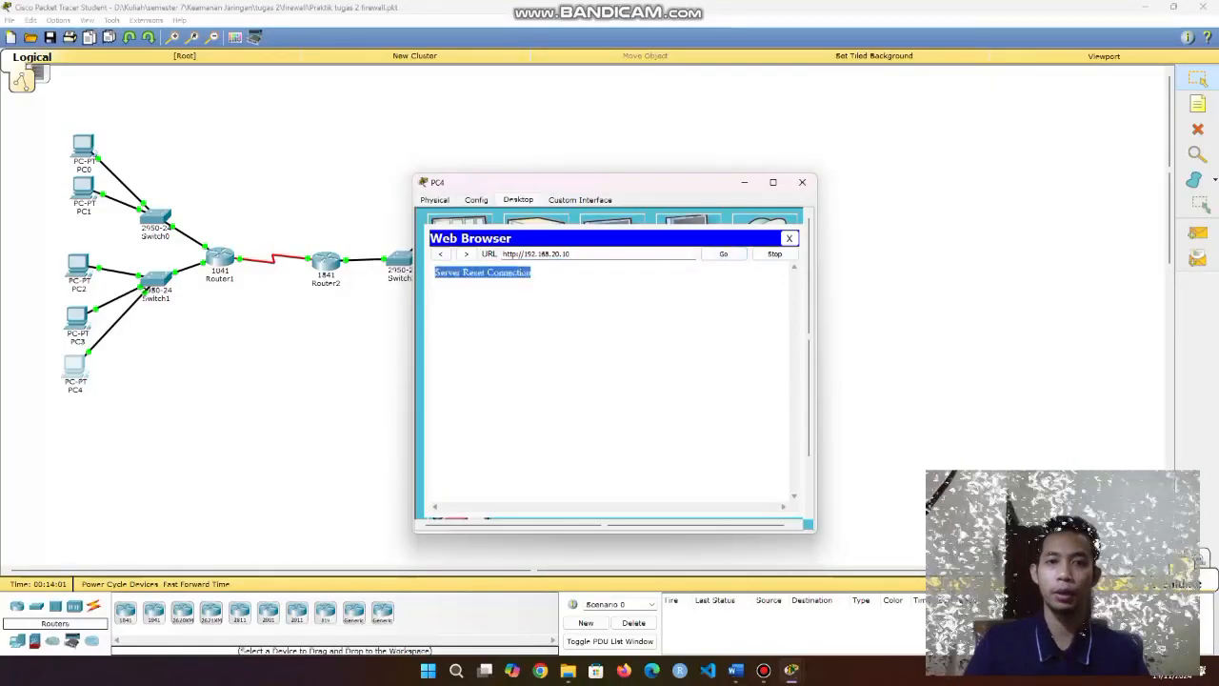
click(543, 295)
click(790, 239)
click(802, 182)
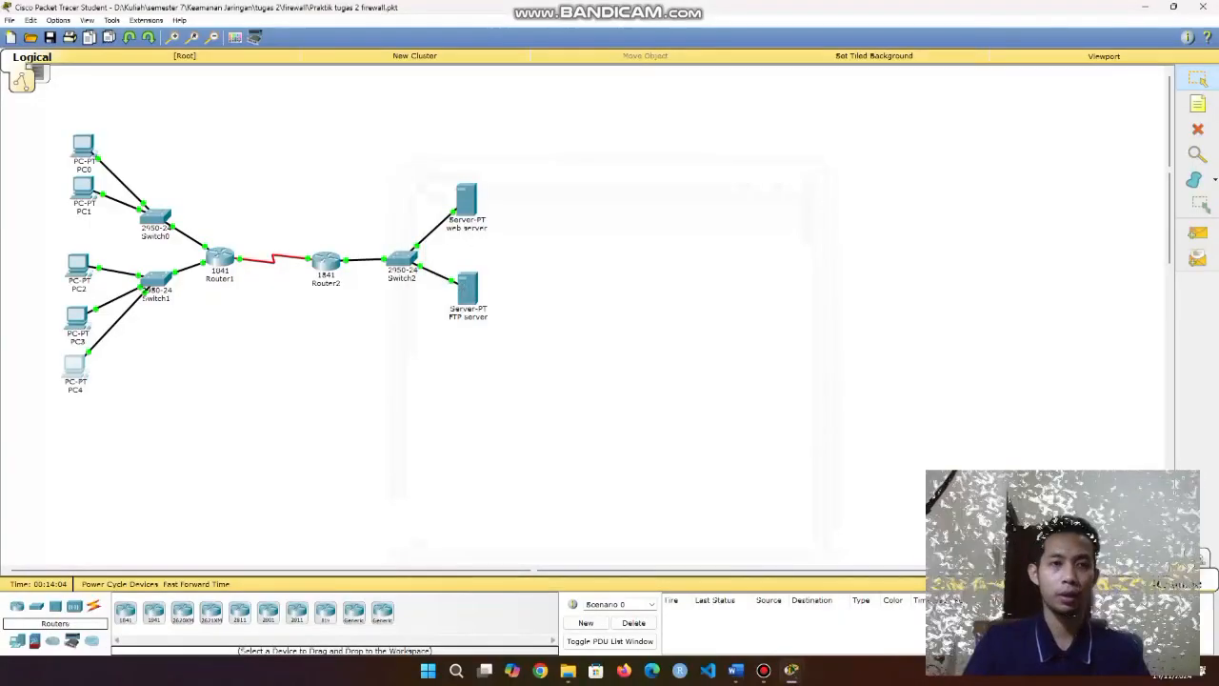
drag(44, 116, 572, 489)
click(572, 489)
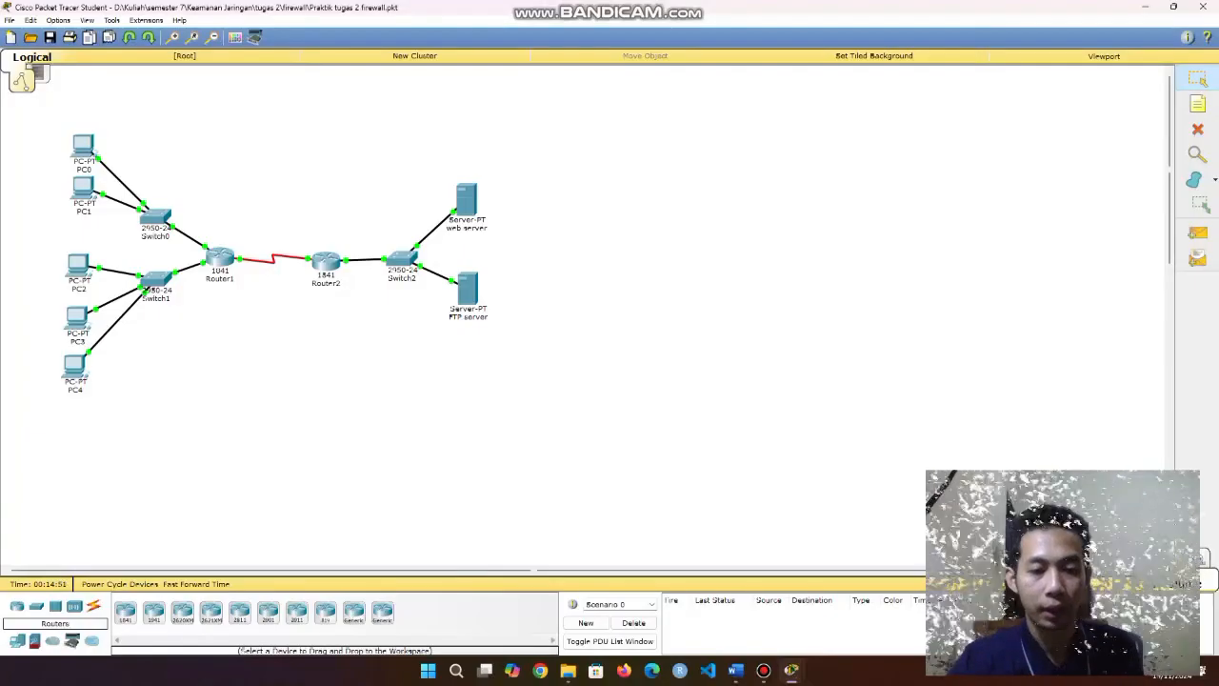
drag(50, 126, 567, 410)
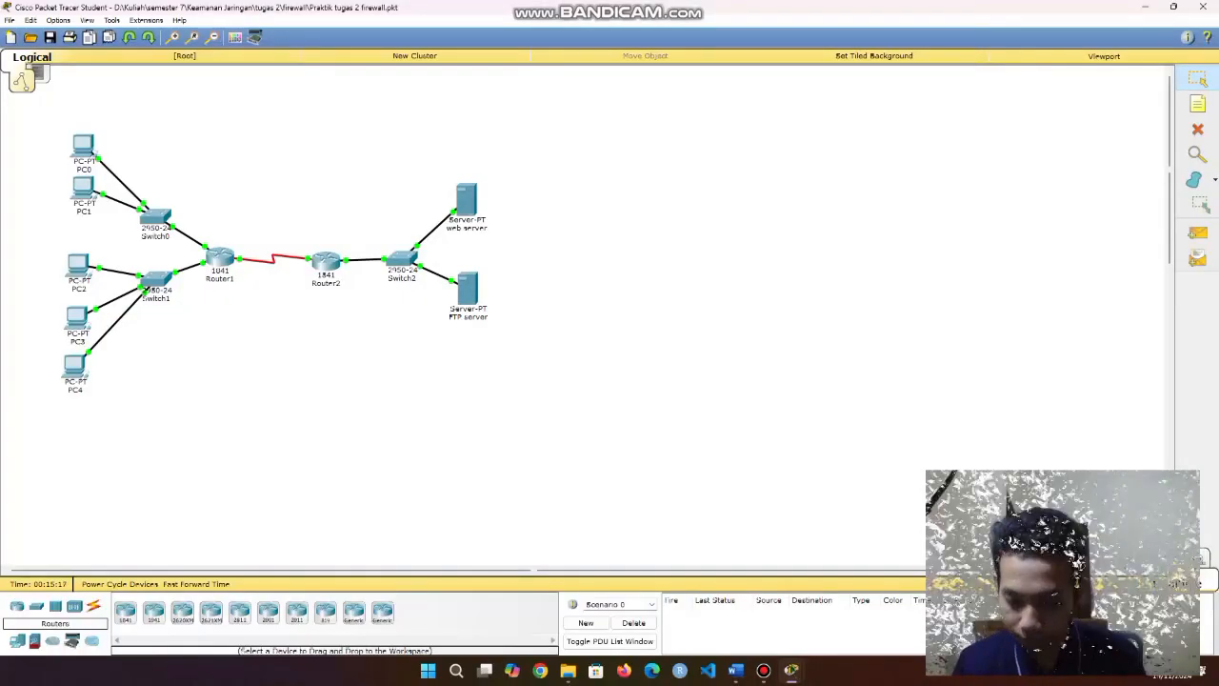
drag(42, 121, 103, 214)
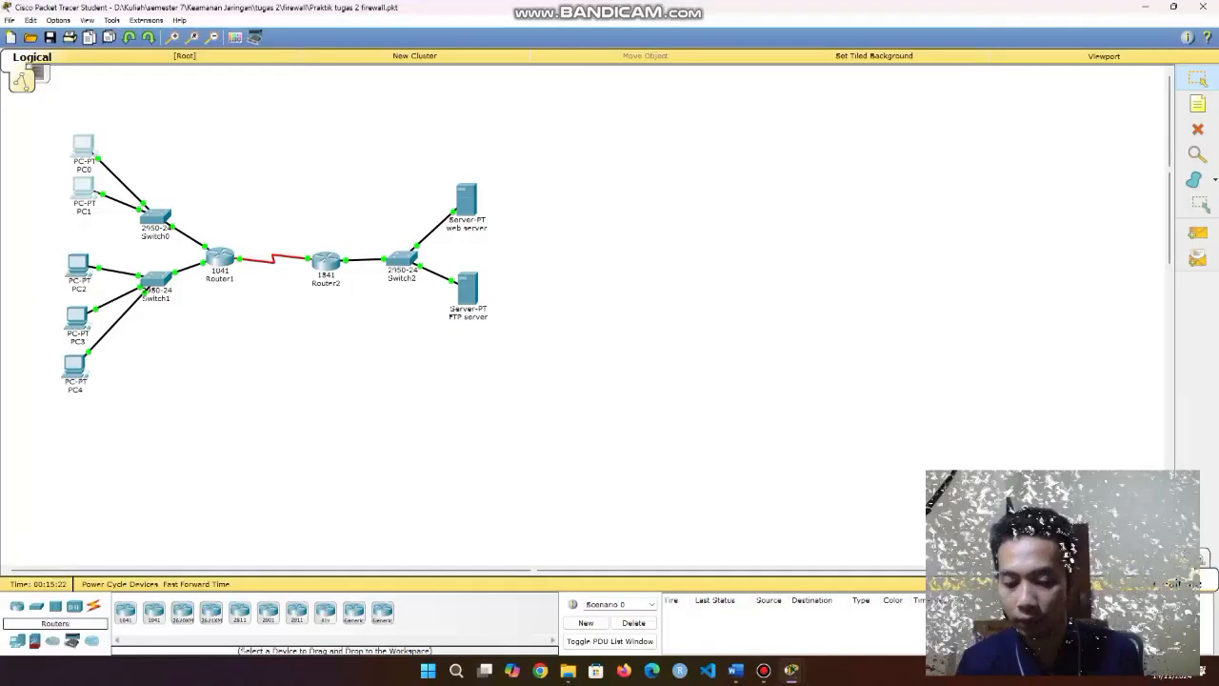
click(37, 125)
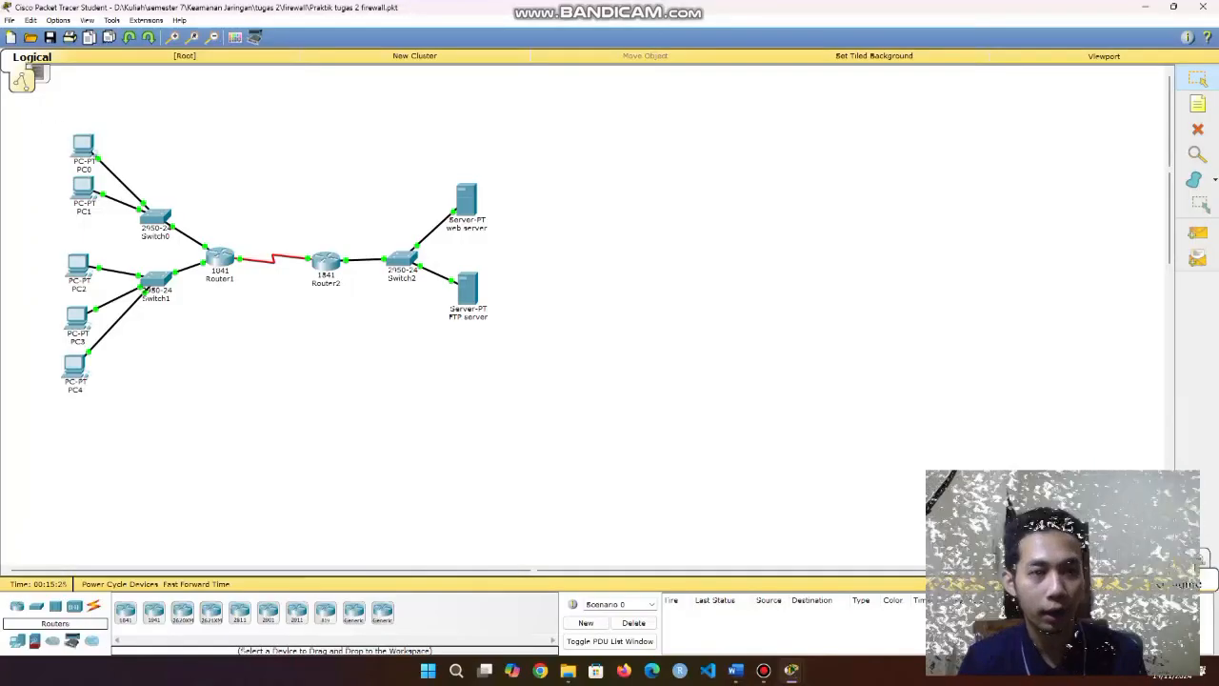
drag(36, 125, 117, 222)
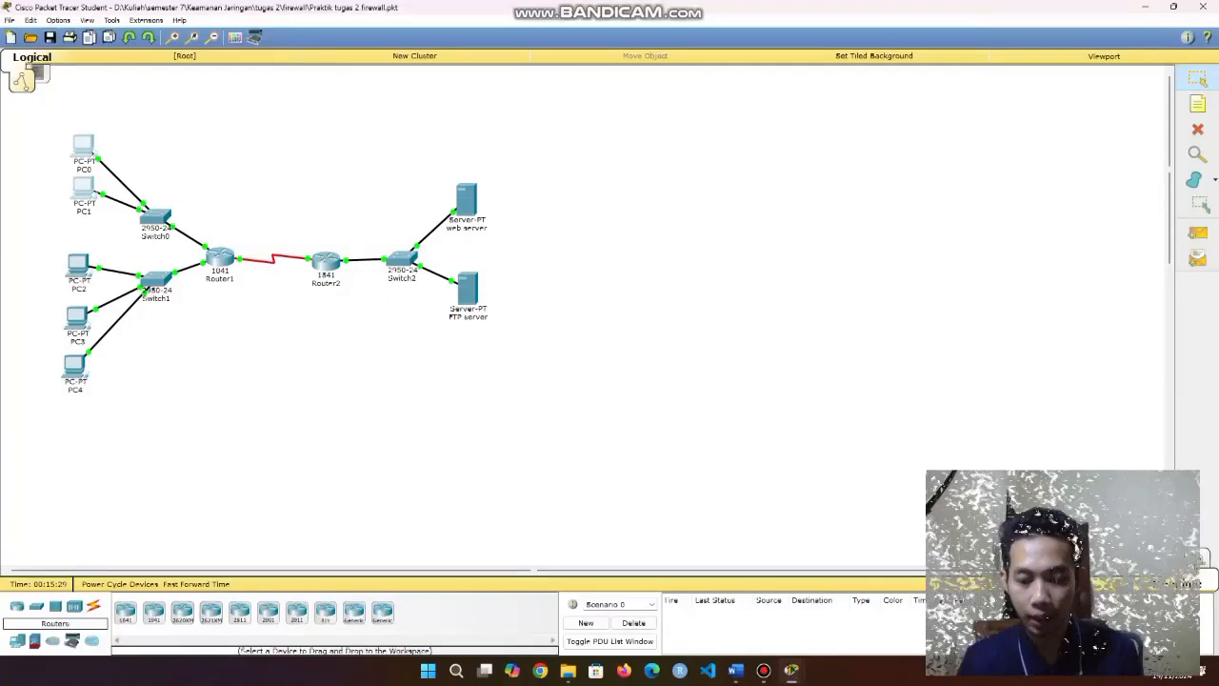
drag(444, 348, 502, 269)
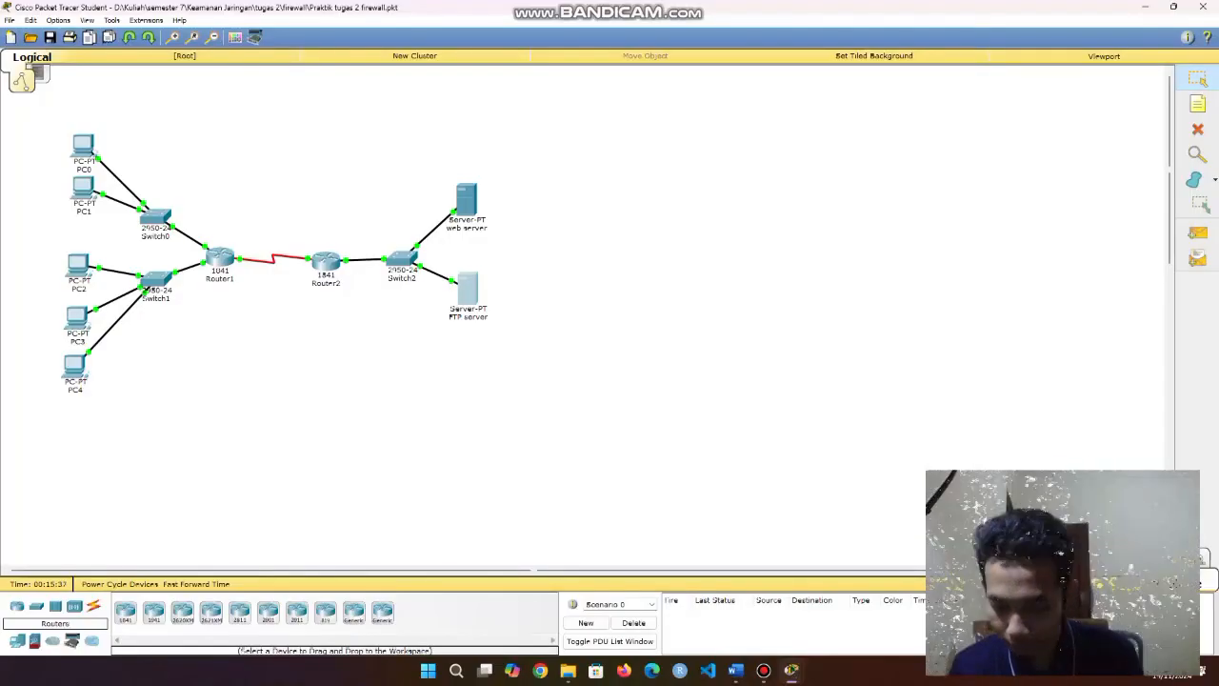
drag(429, 164, 537, 250)
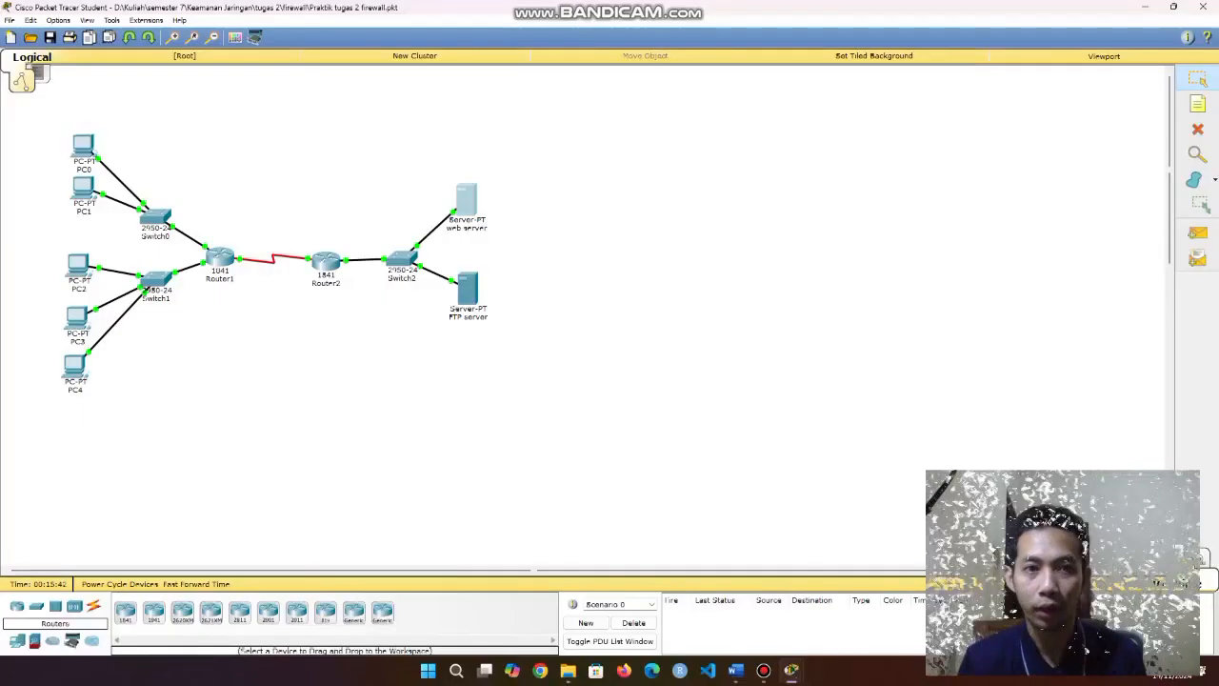
click(538, 250)
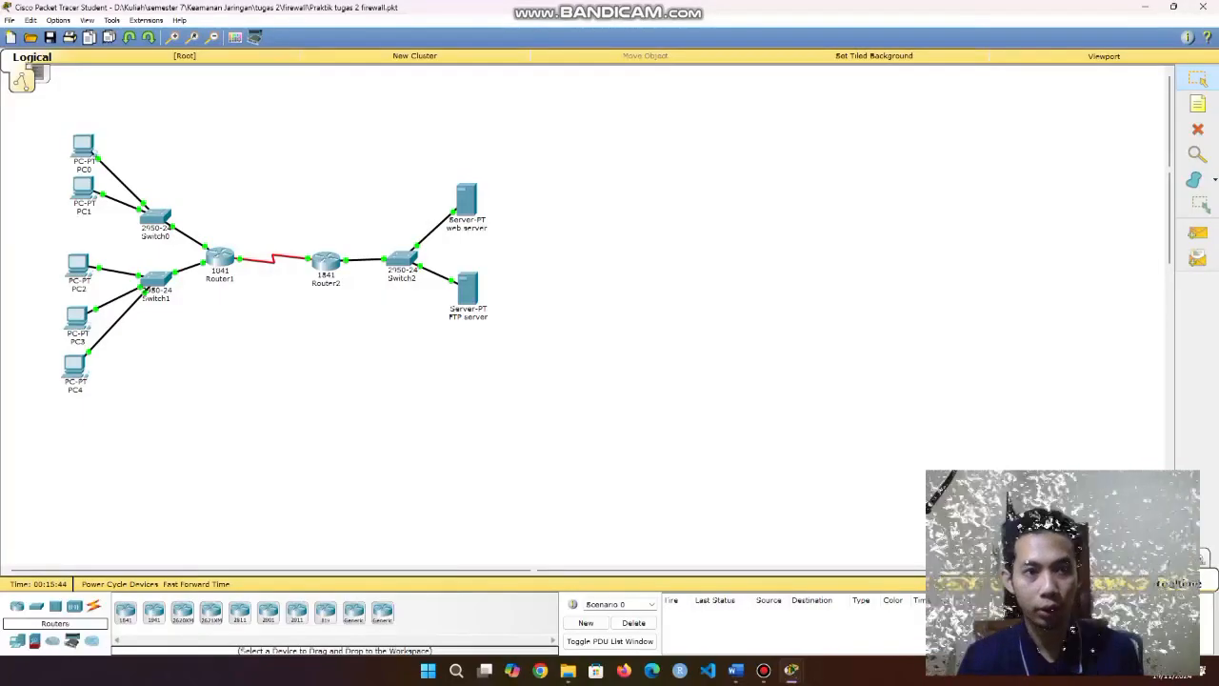
drag(29, 112, 105, 227)
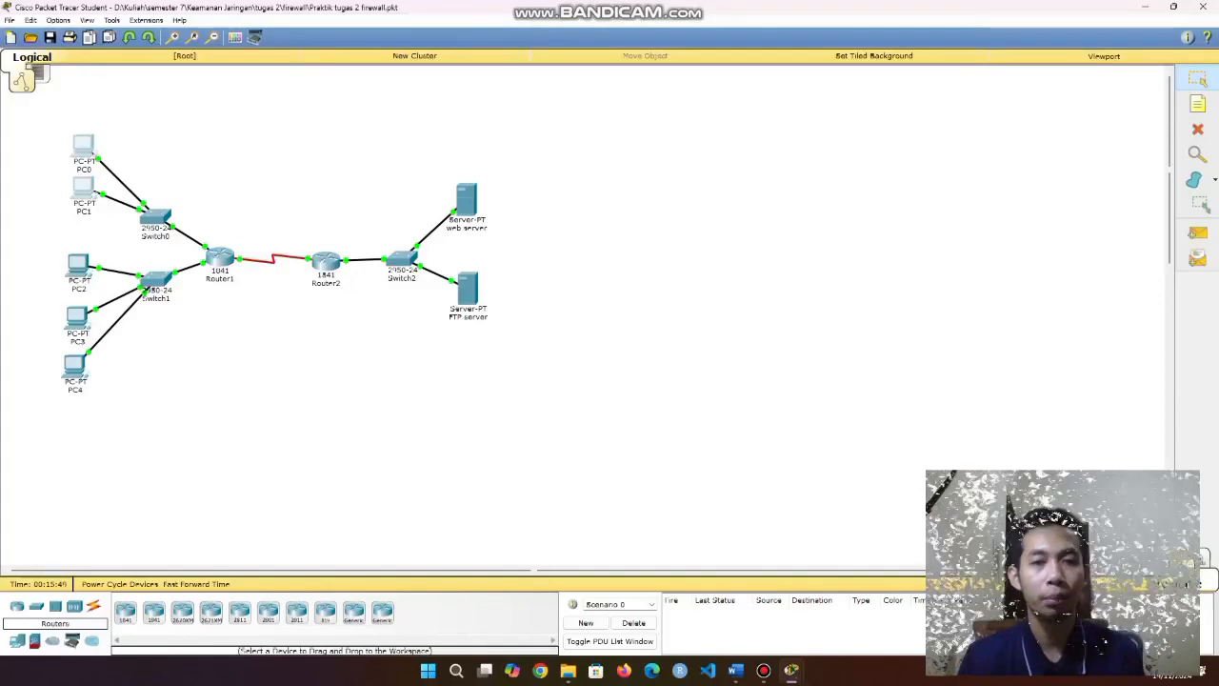
drag(448, 160, 567, 397)
click(567, 397)
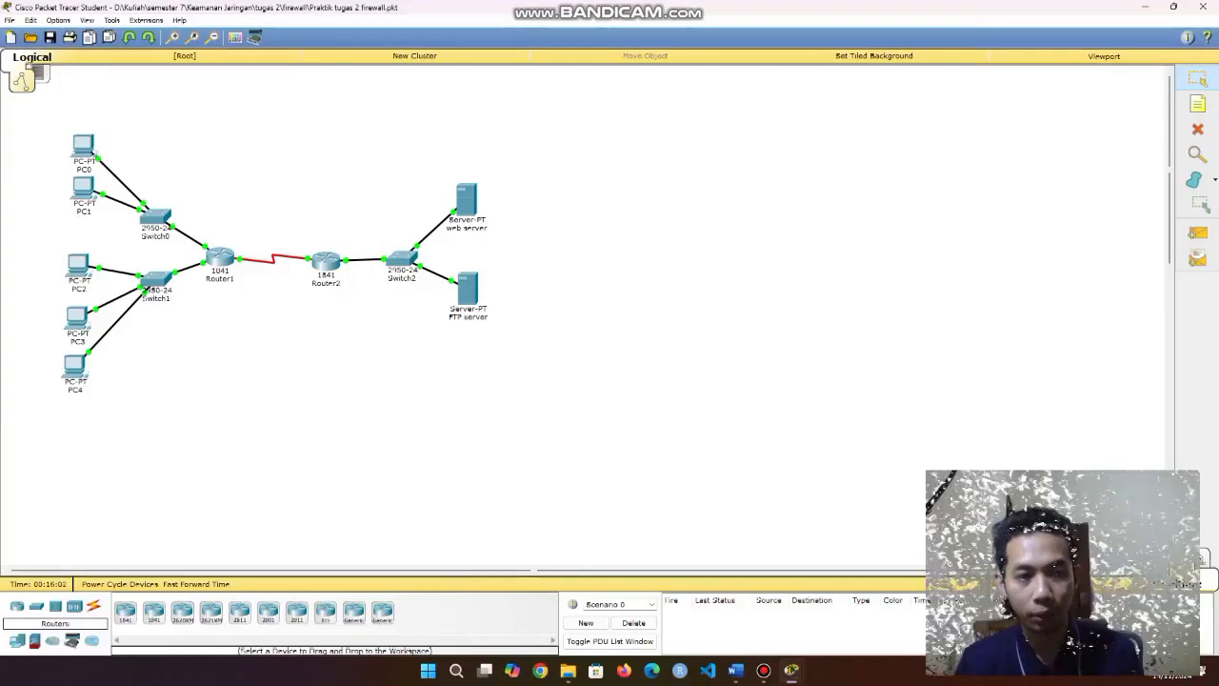
click(78, 267)
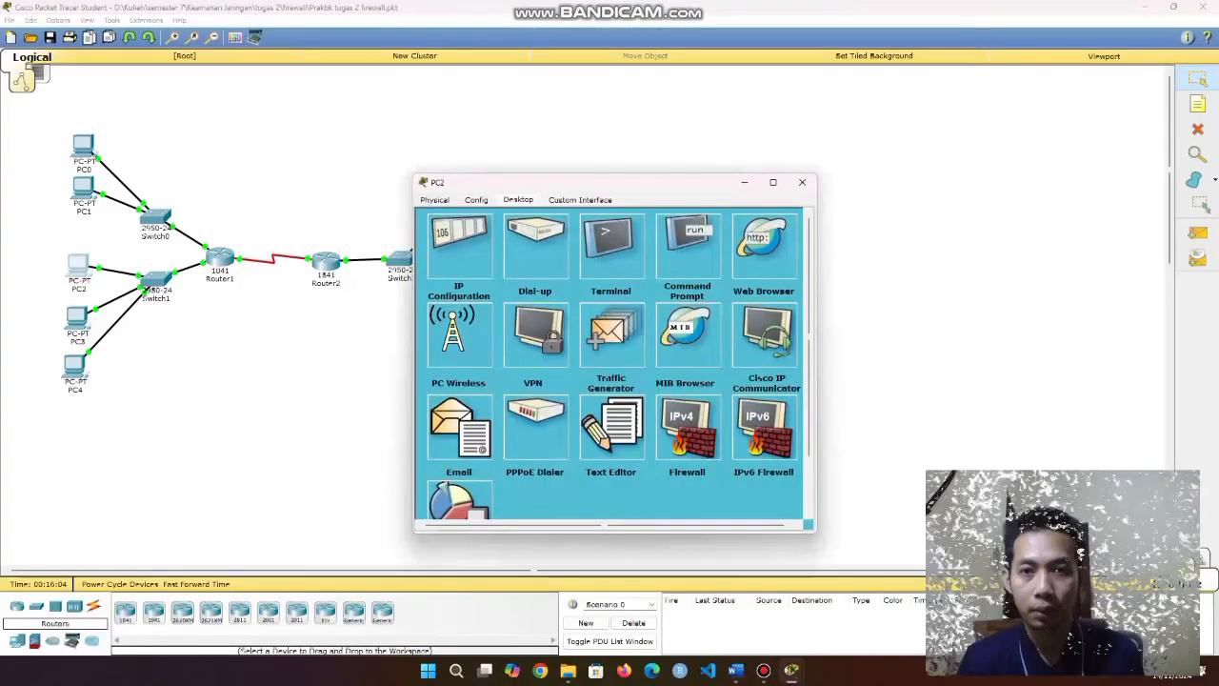
click(803, 182)
click(78, 315)
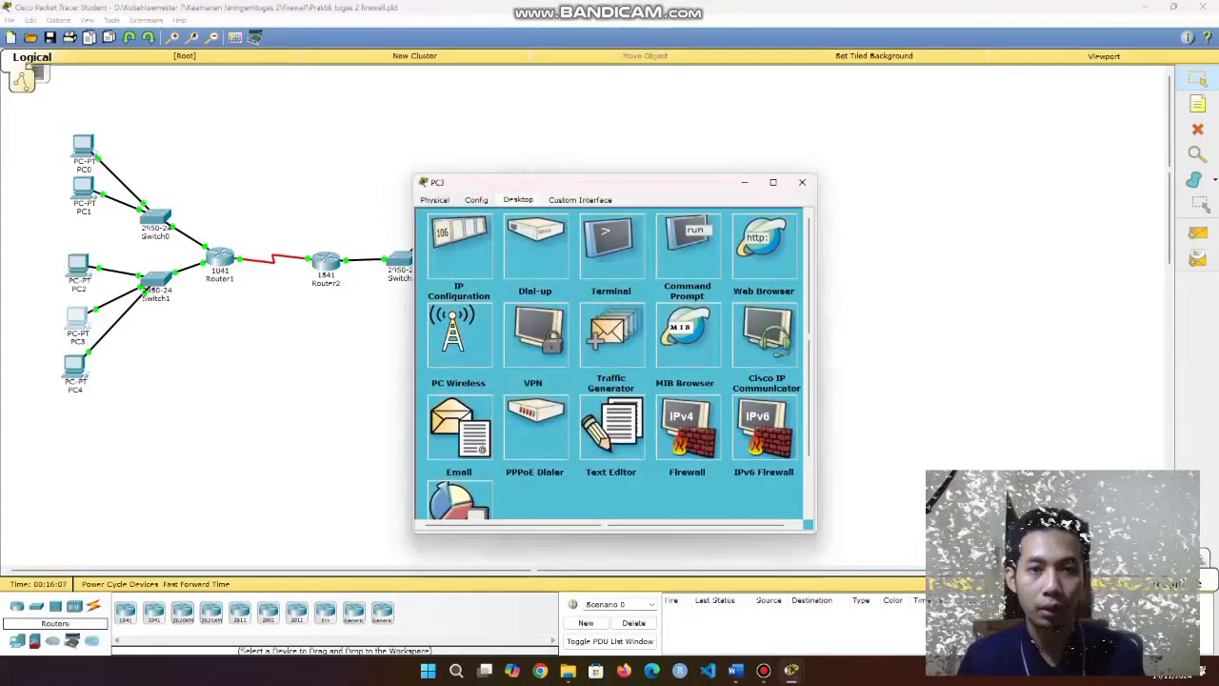
click(476, 199)
click(460, 269)
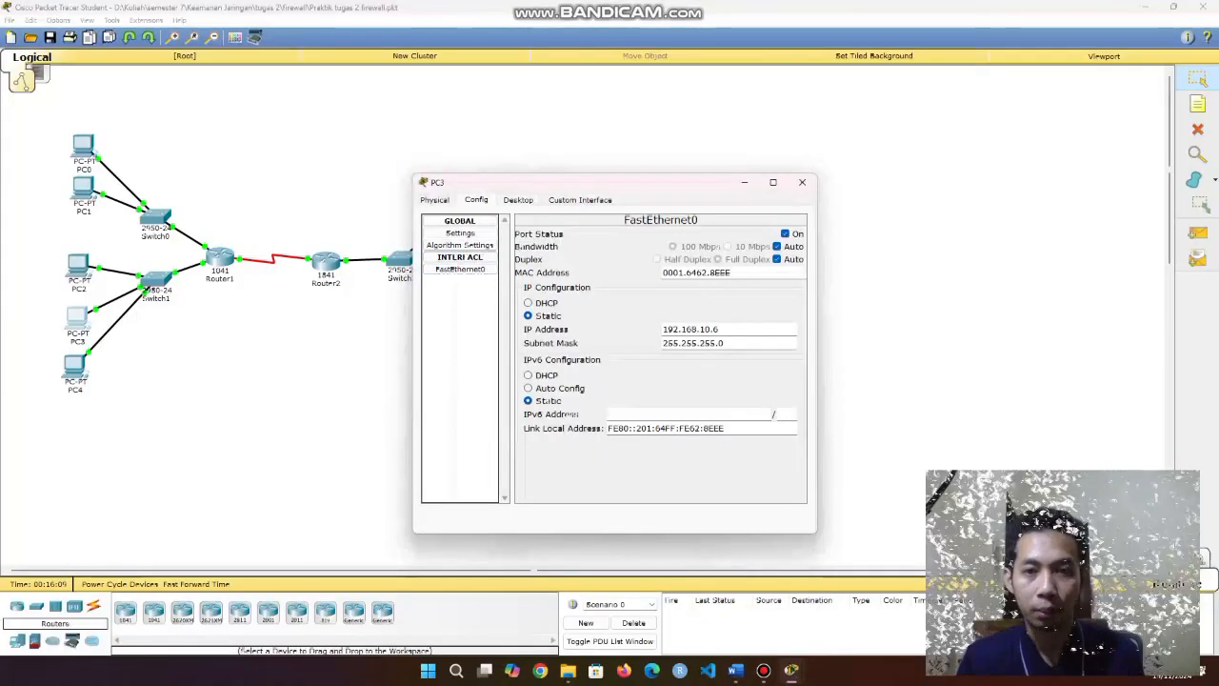
click(802, 182)
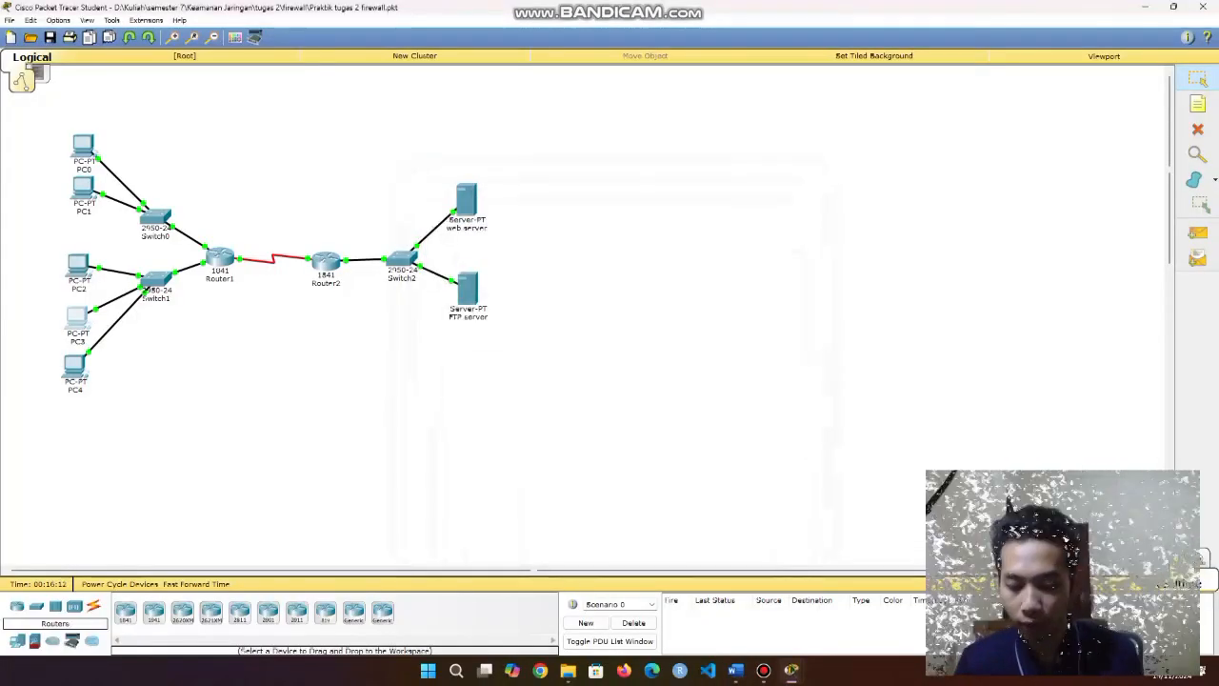
click(75, 364)
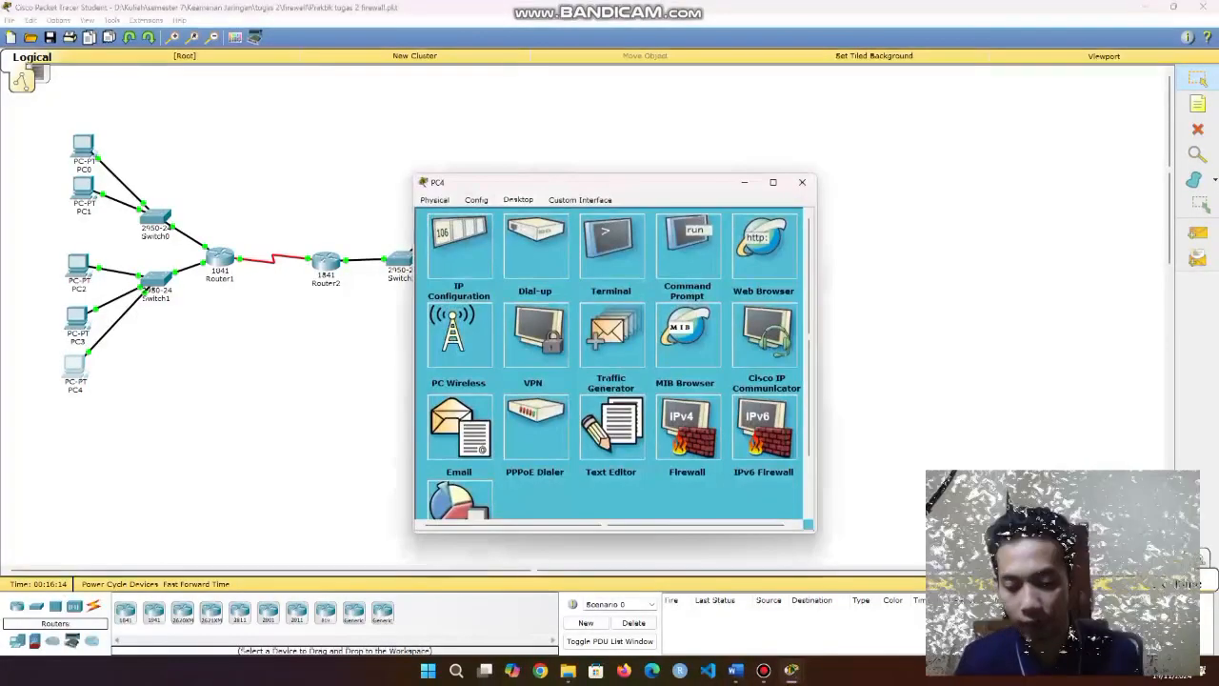
click(476, 200)
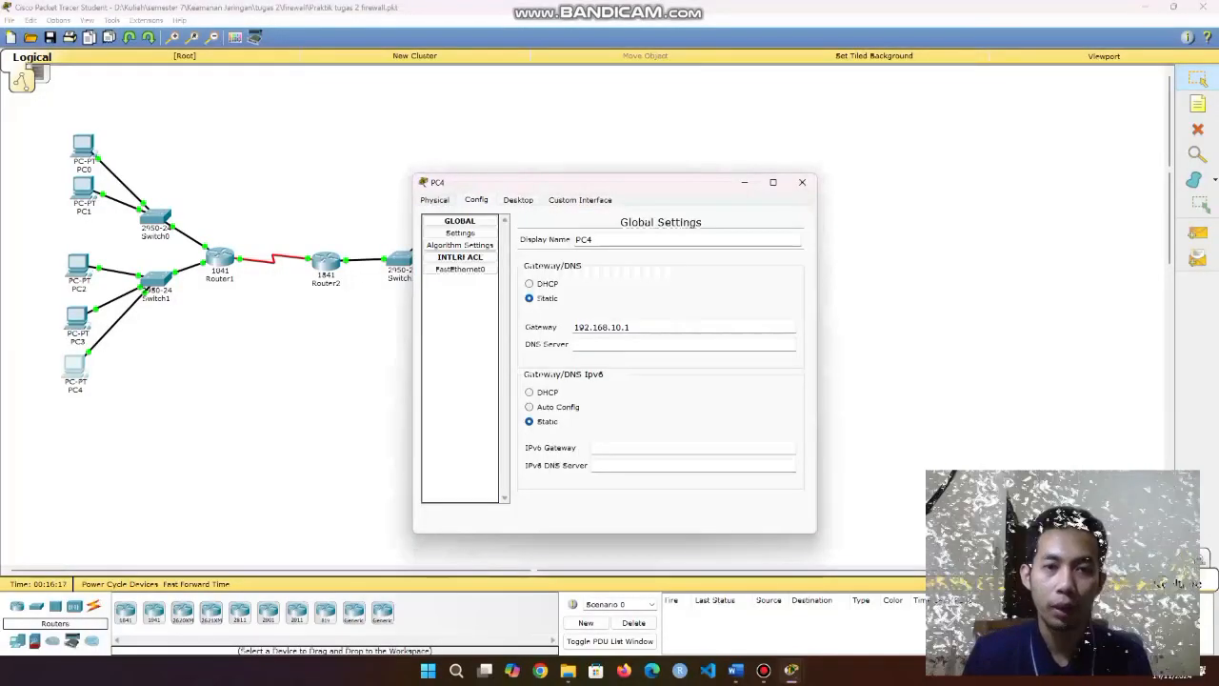
click(460, 269)
drag(664, 329, 720, 328)
click(734, 330)
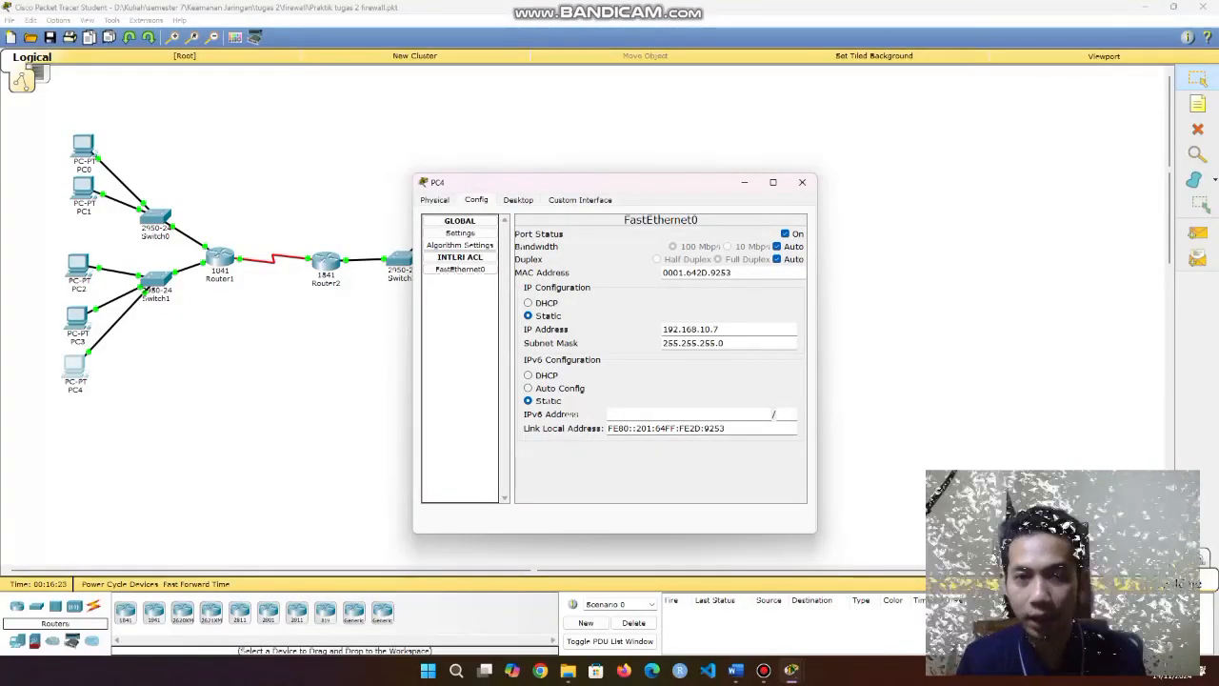
click(802, 182)
drag(540, 324, 445, 255)
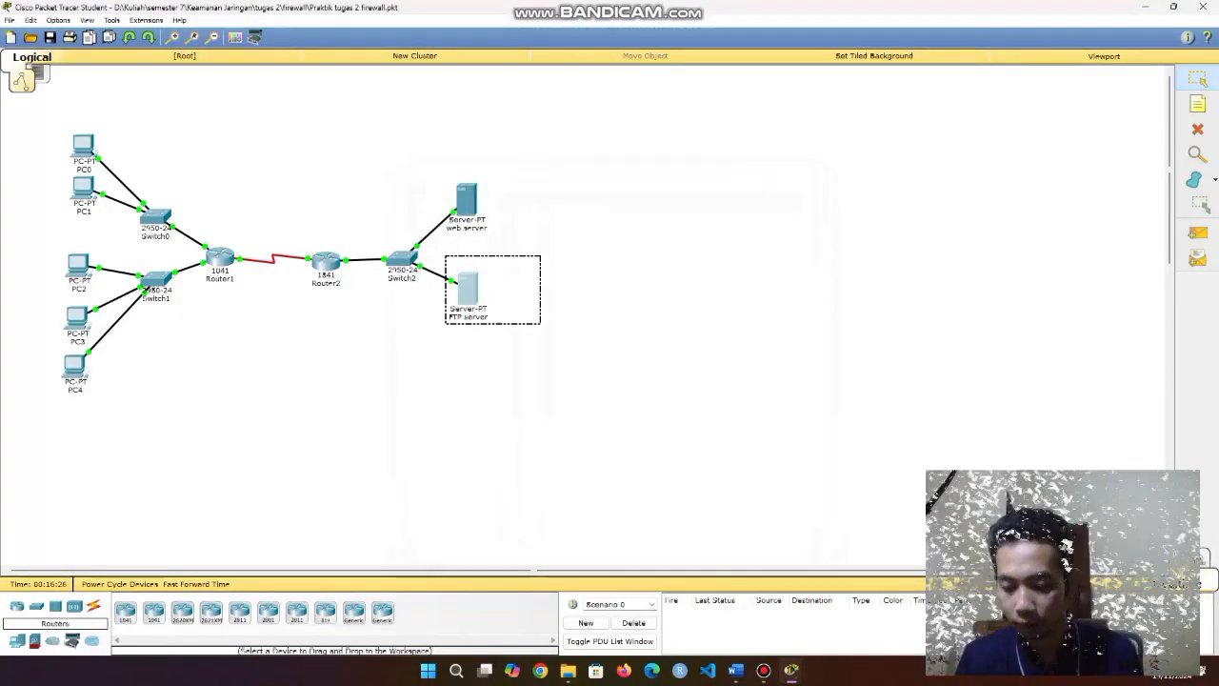
drag(446, 324, 446, 323)
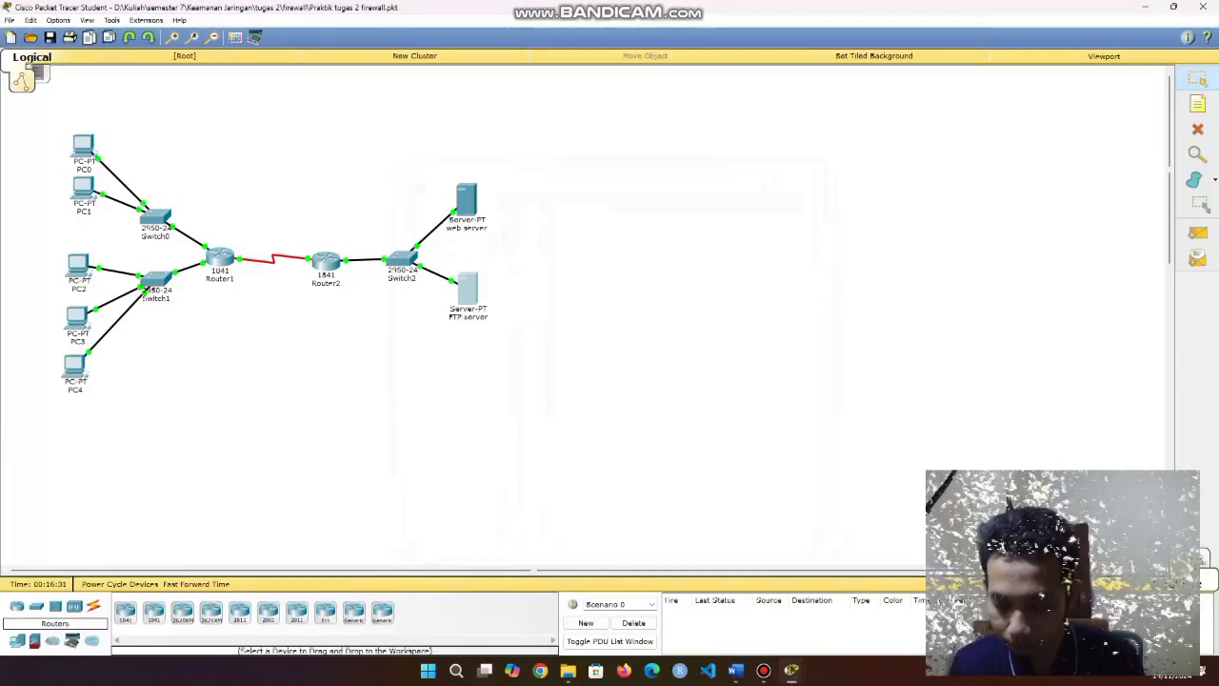
drag(443, 168, 501, 256)
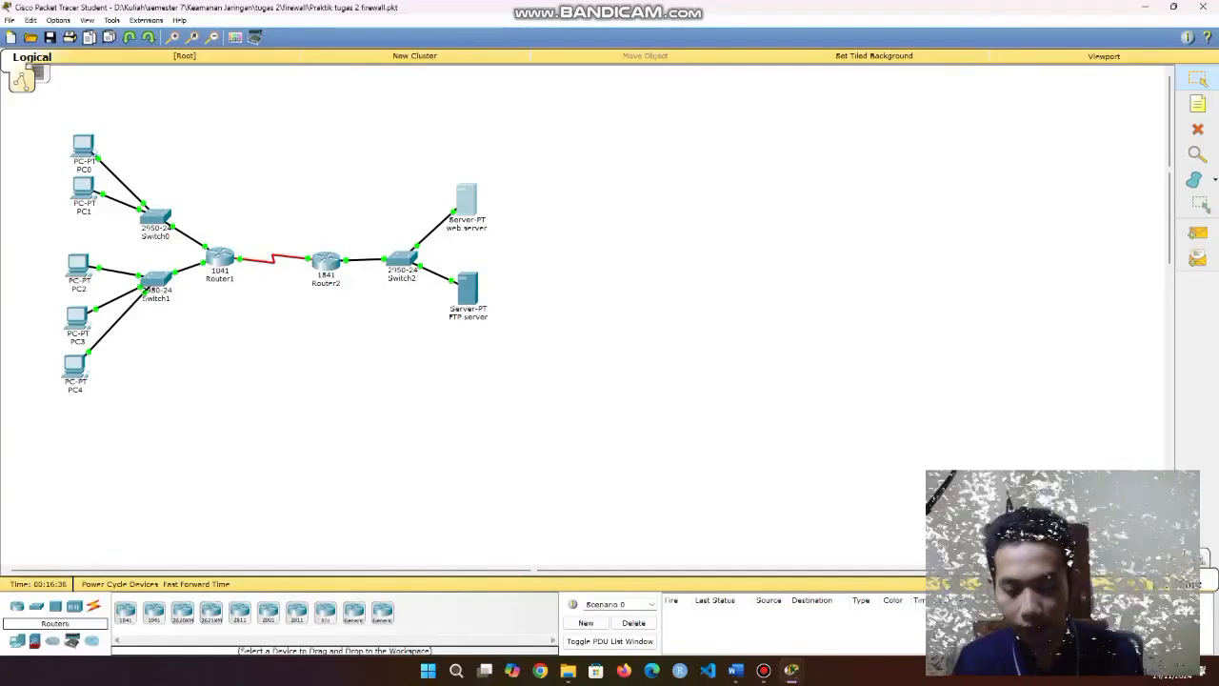
drag(473, 448, 454, 121)
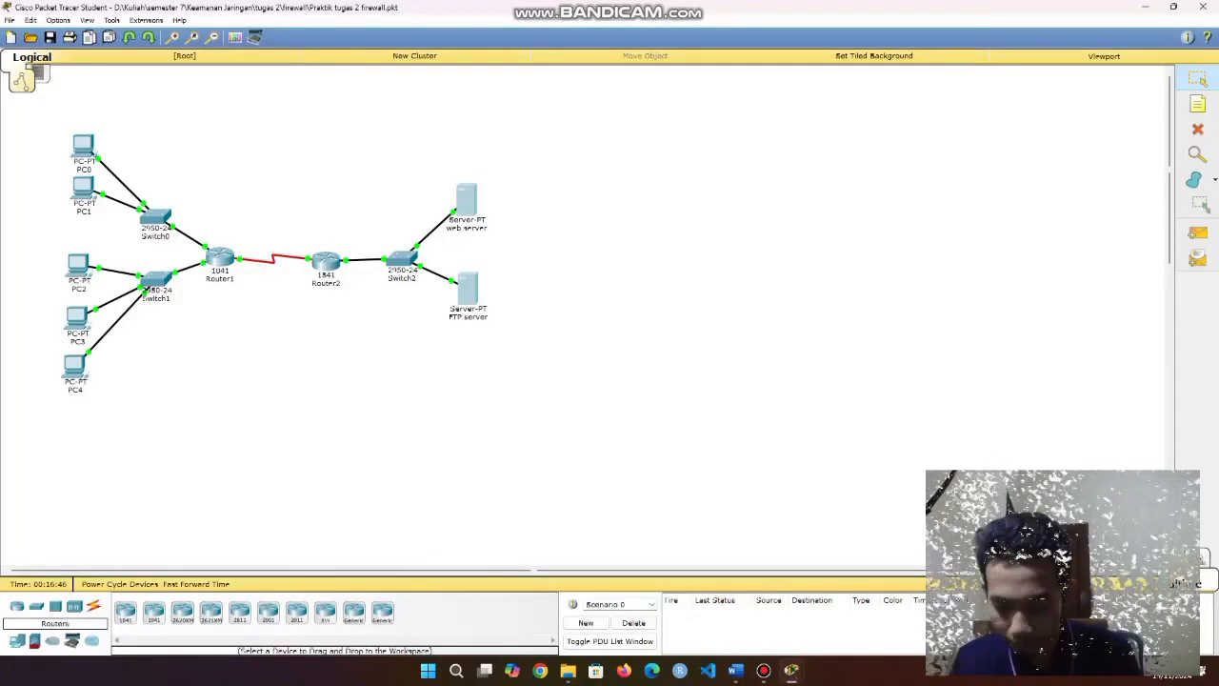
drag(41, 228, 107, 290)
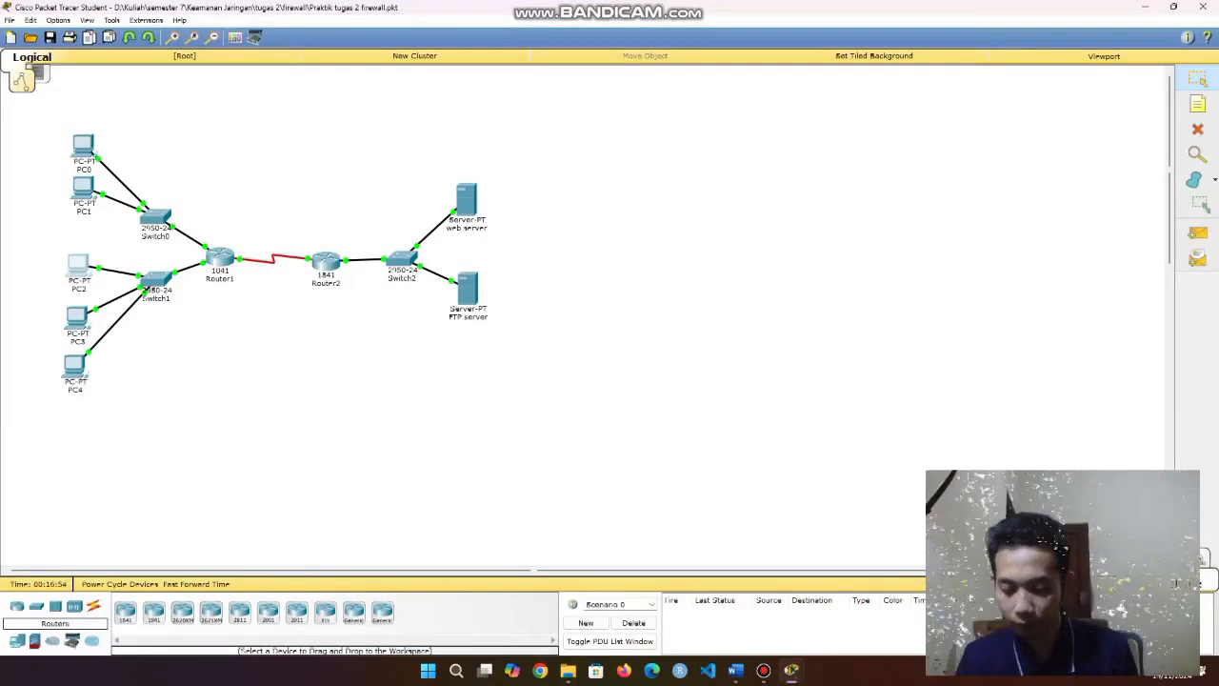
drag(448, 133, 509, 378)
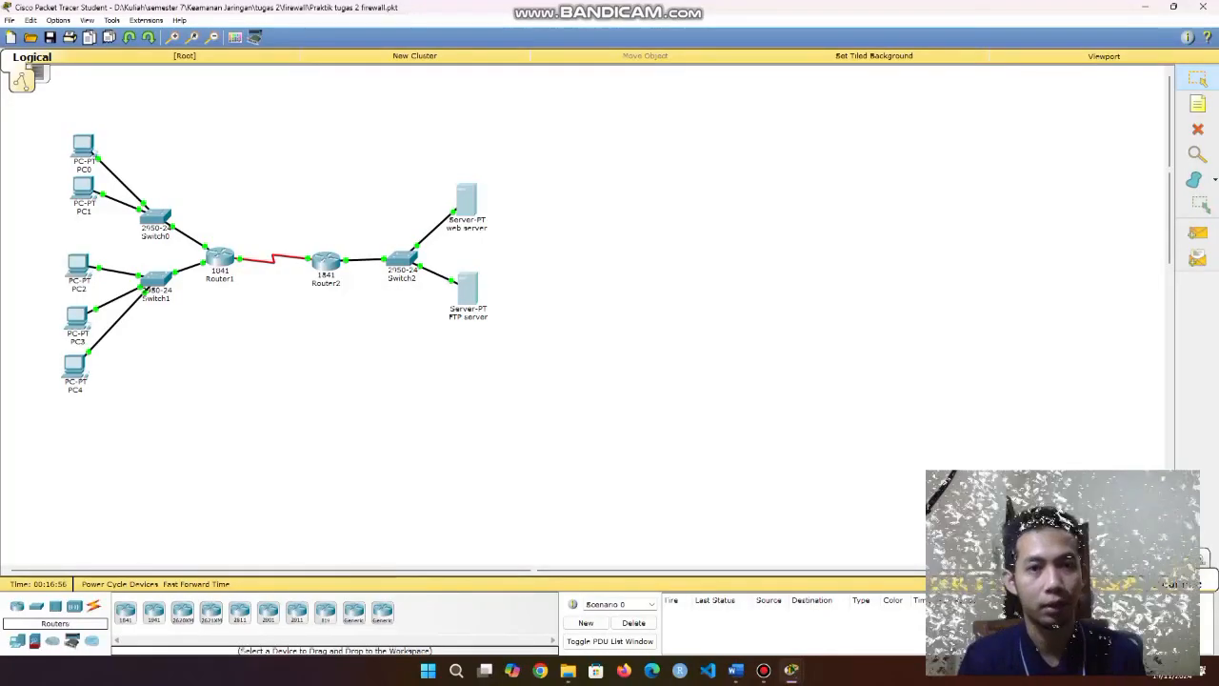
click(509, 378)
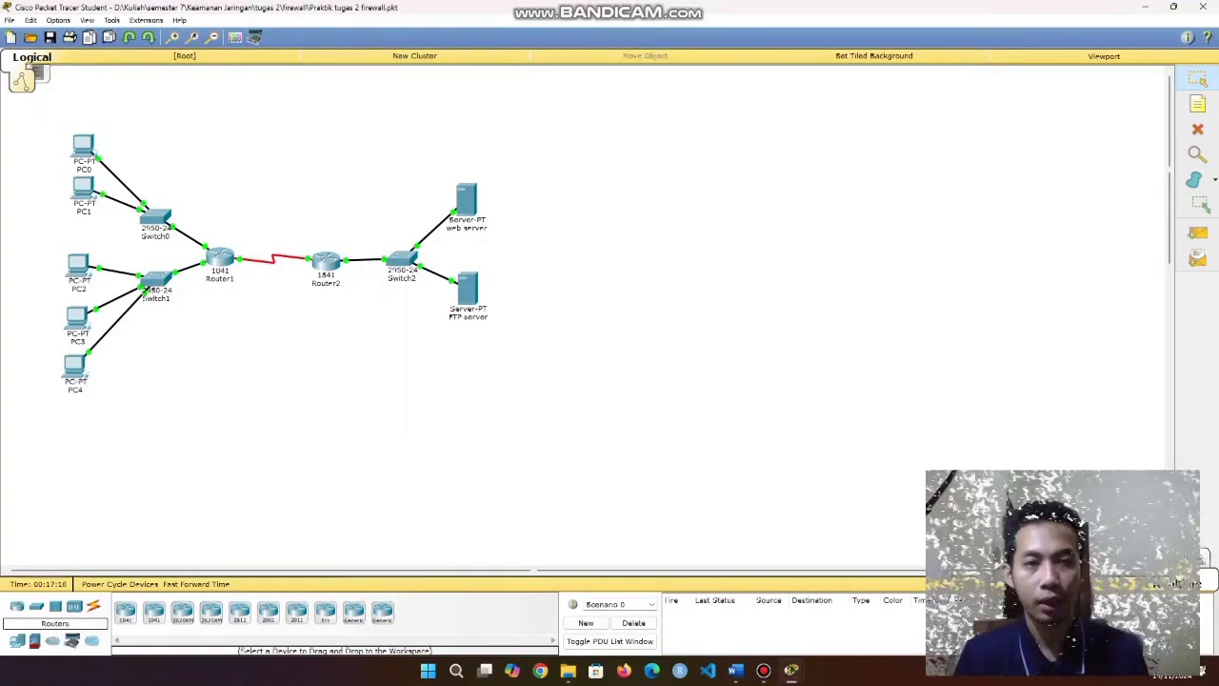
drag(306, 208, 337, 335)
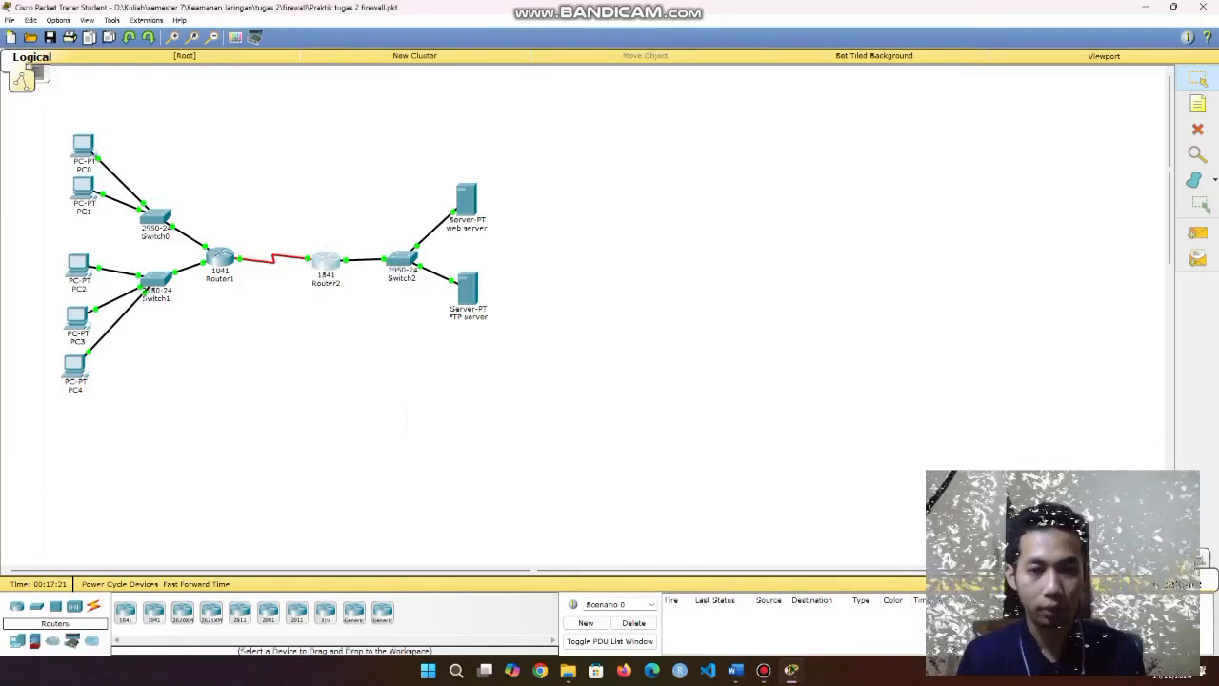
click(326, 259)
Look over Router2's Physical and Config views, then settle on its CLI.
click(510, 199)
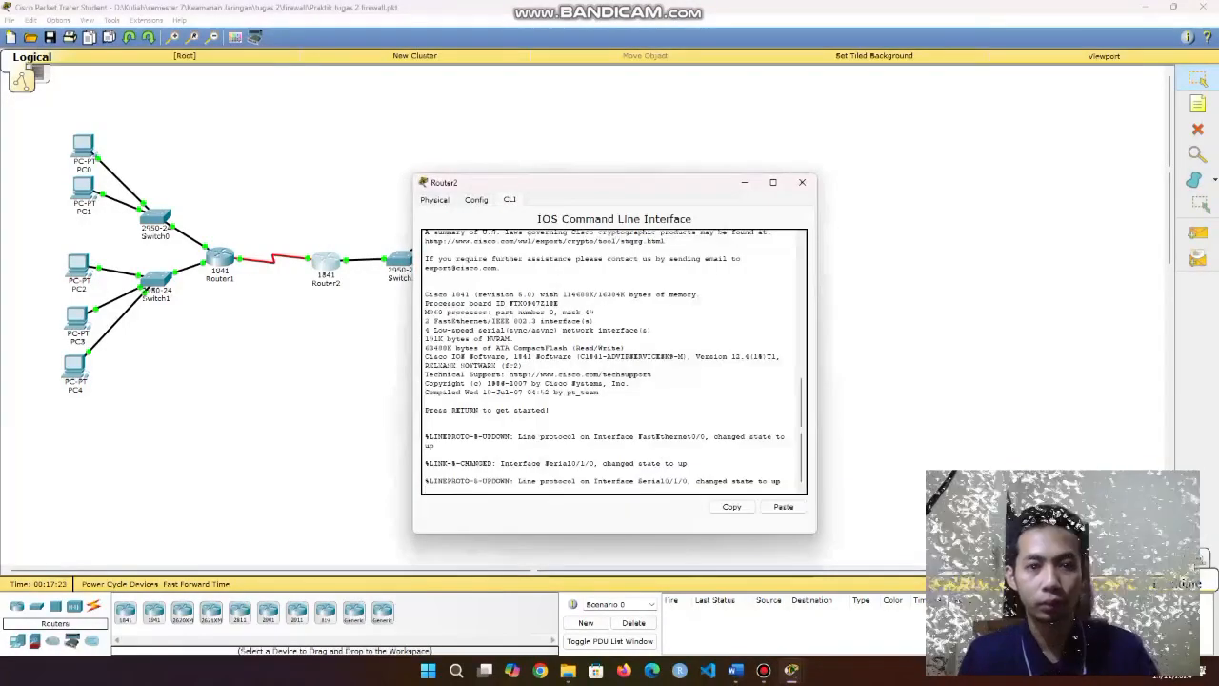
click(434, 200)
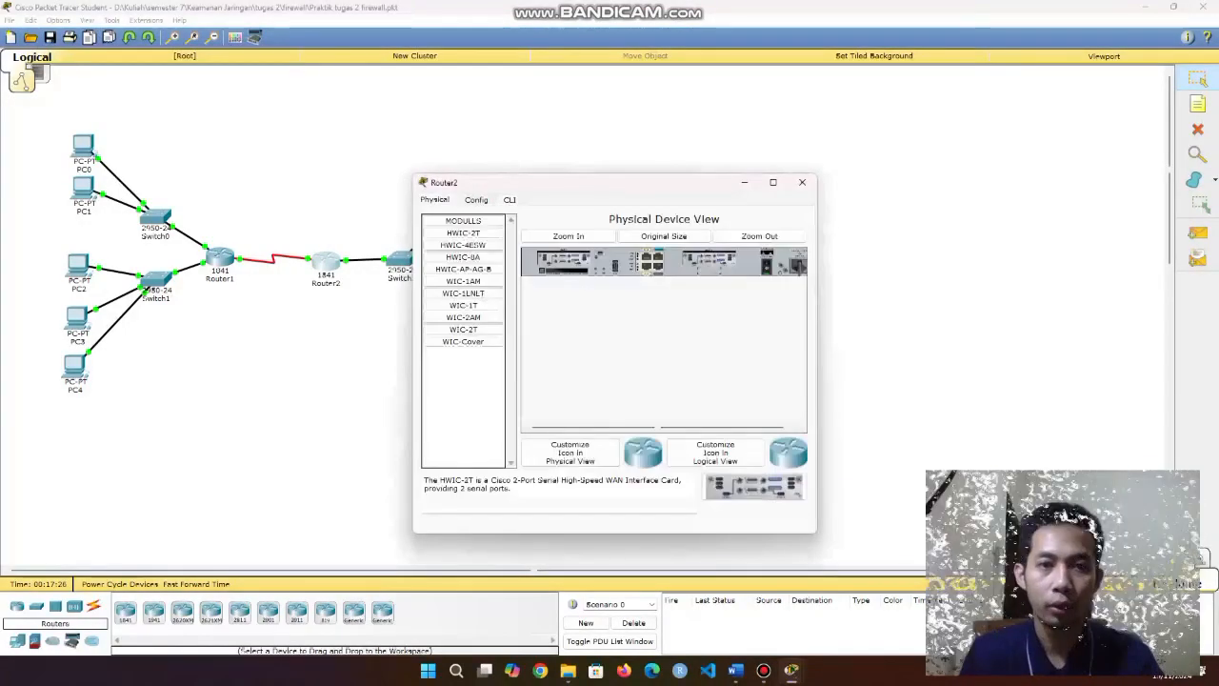
click(477, 200)
click(510, 200)
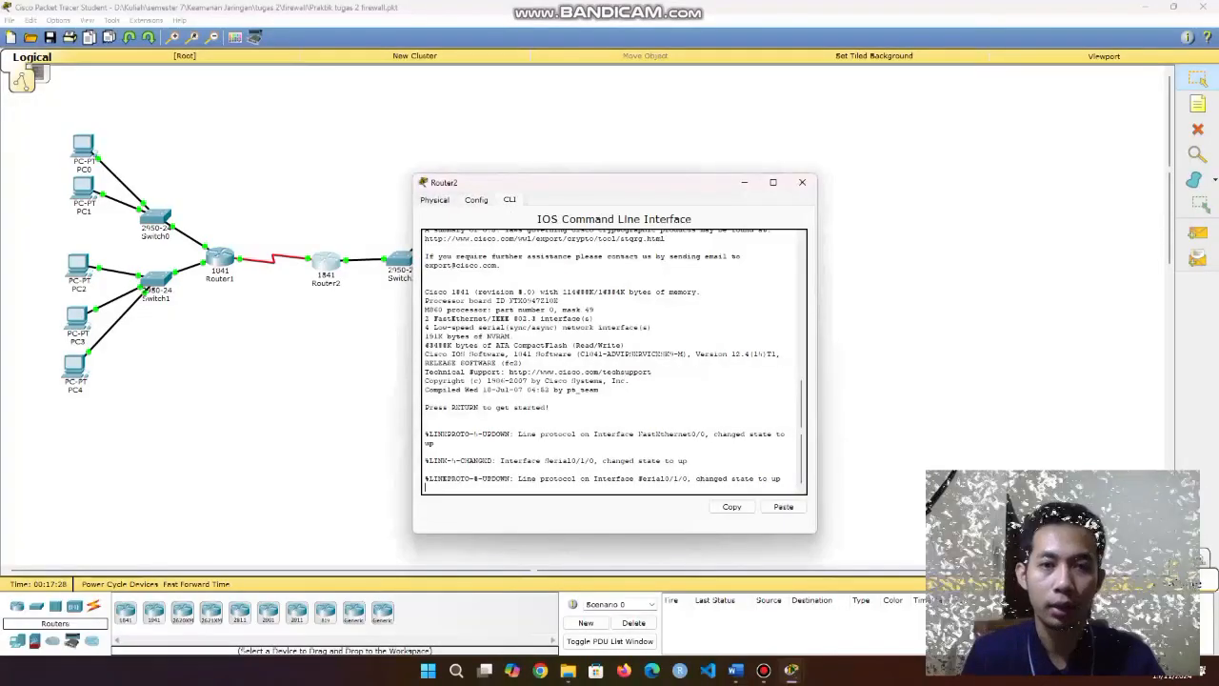
Bring Router2 into global configuration mode using enable and configure terminal.
key(Return)
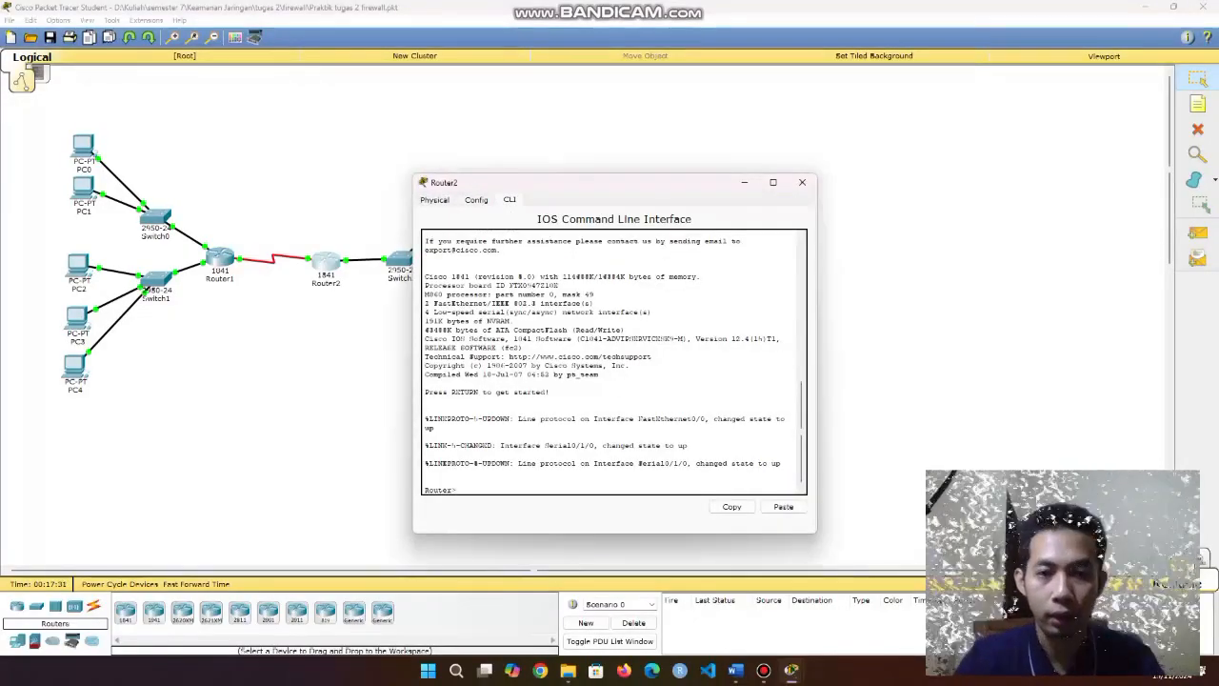
text(enab)
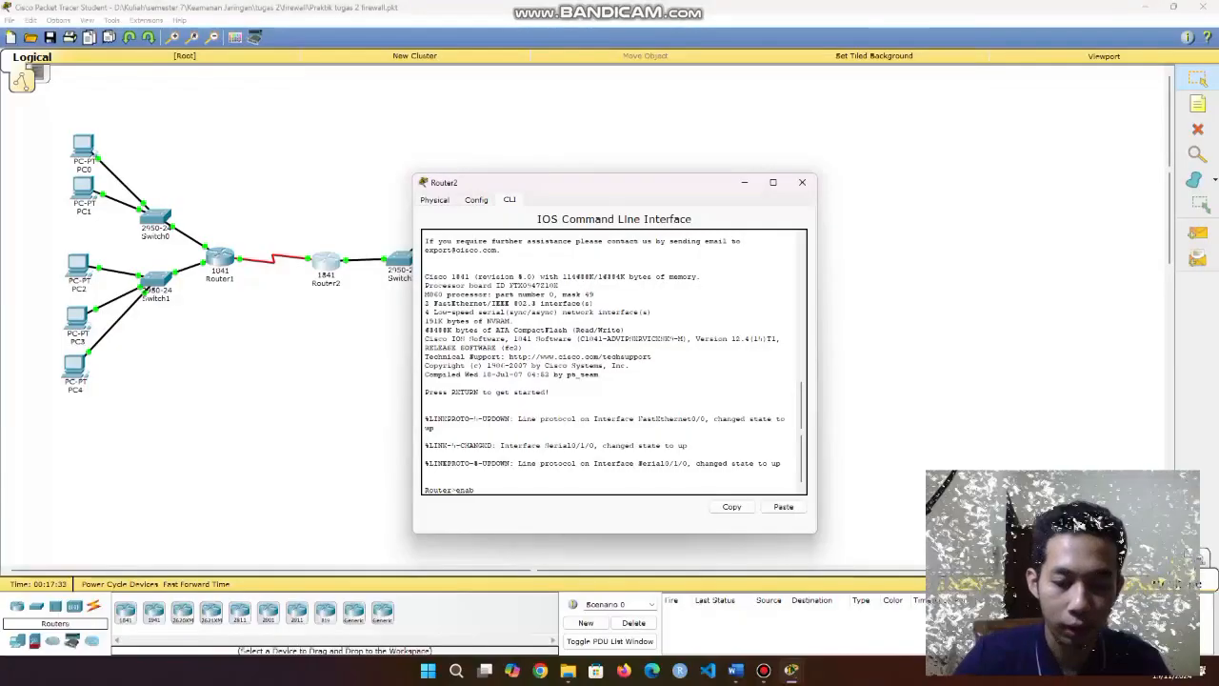
text(le)
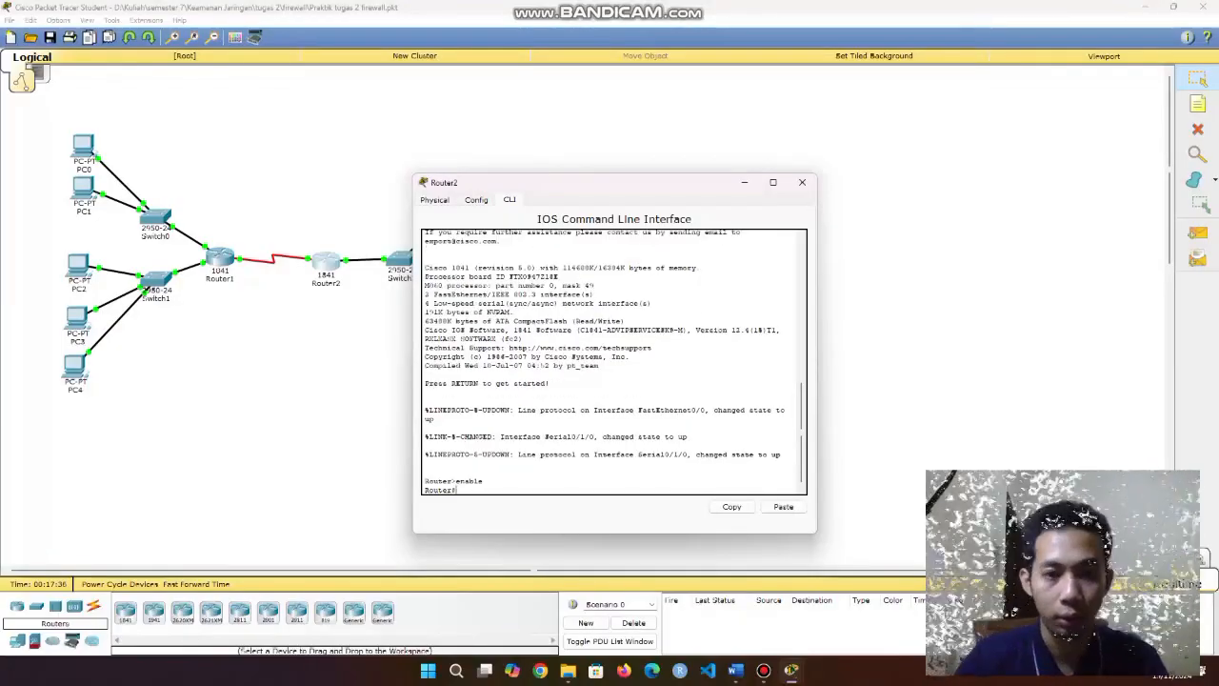
key(Return)
text(conf)
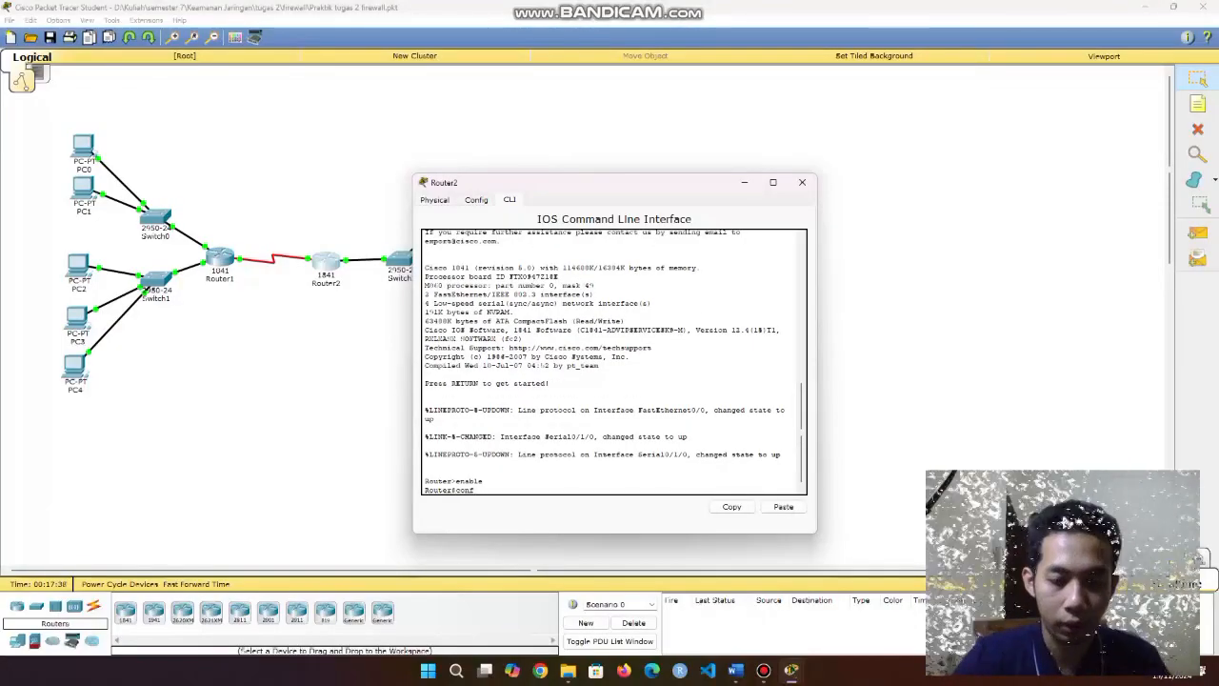
text(igure terminal)
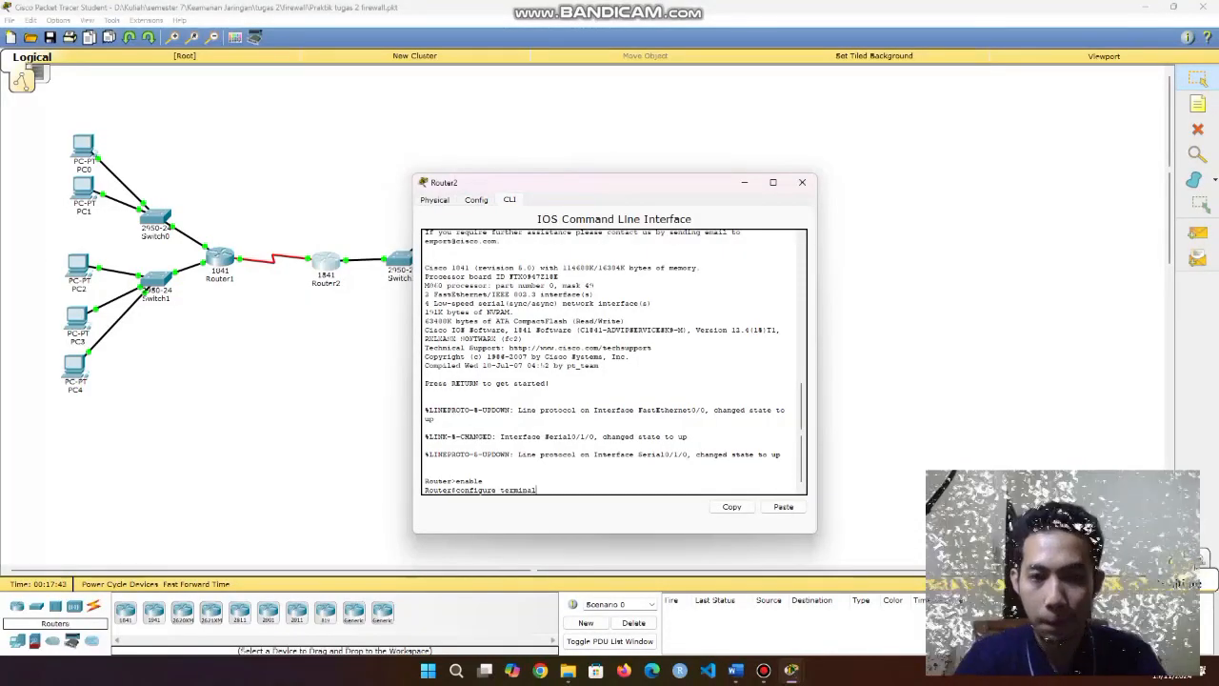
key(Return)
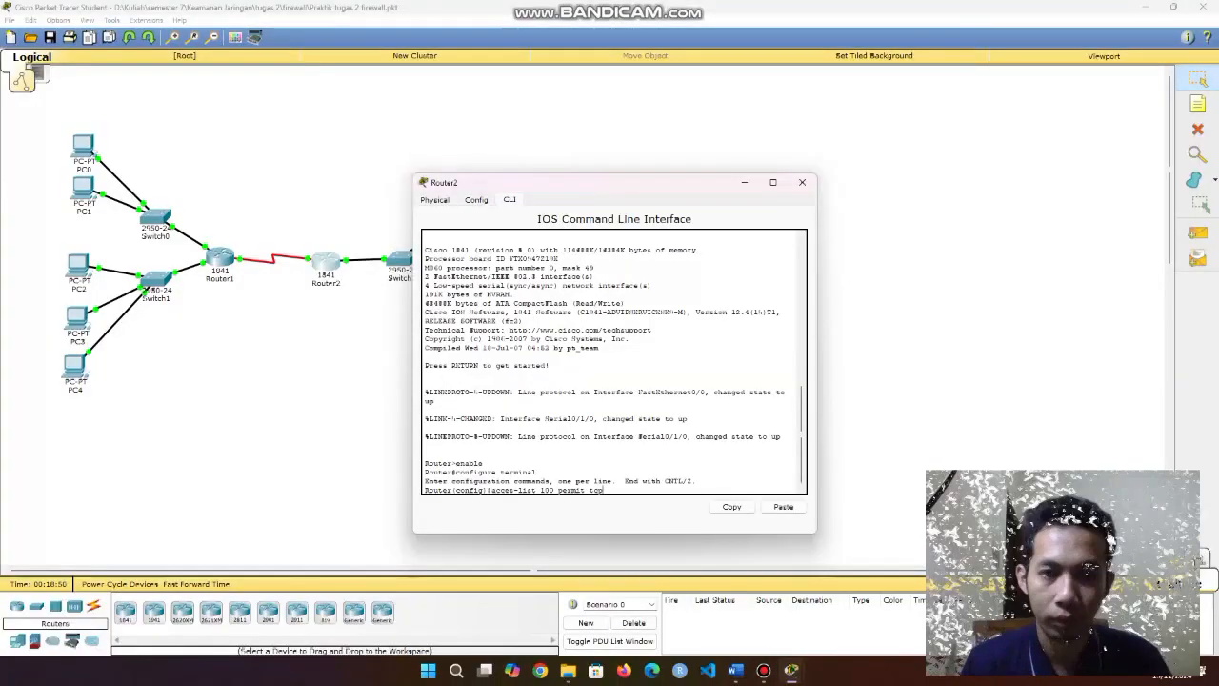
drag(571, 182, 267, 172)
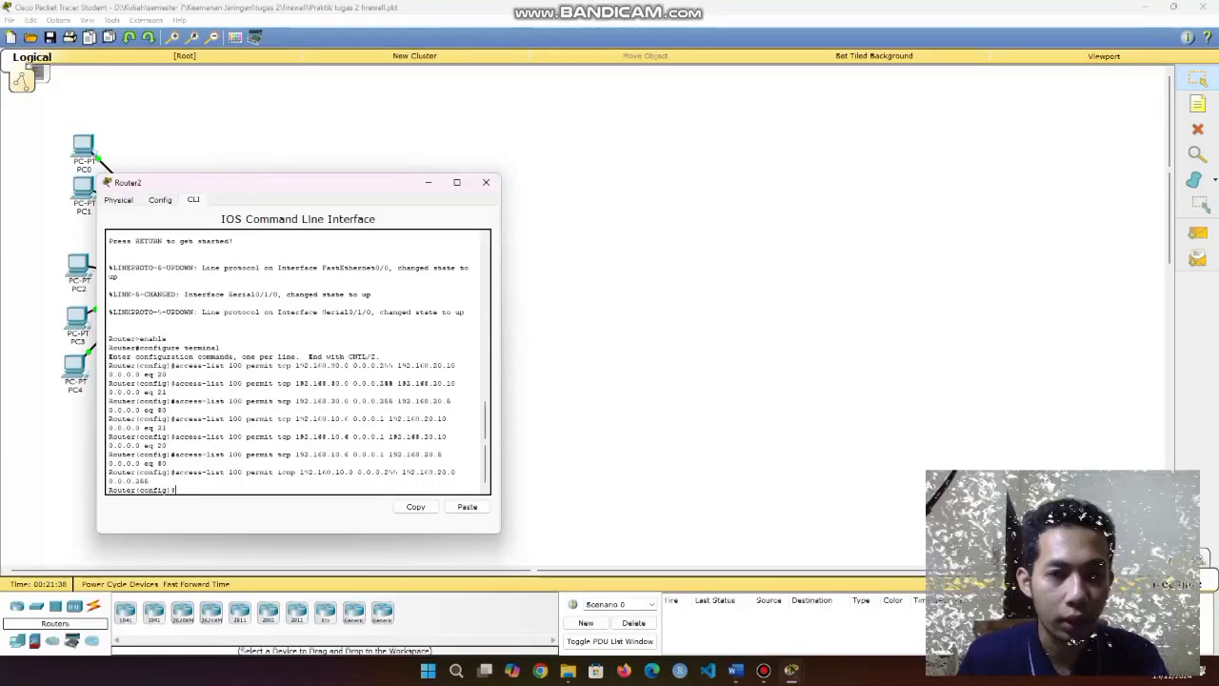
drag(295, 366, 378, 366)
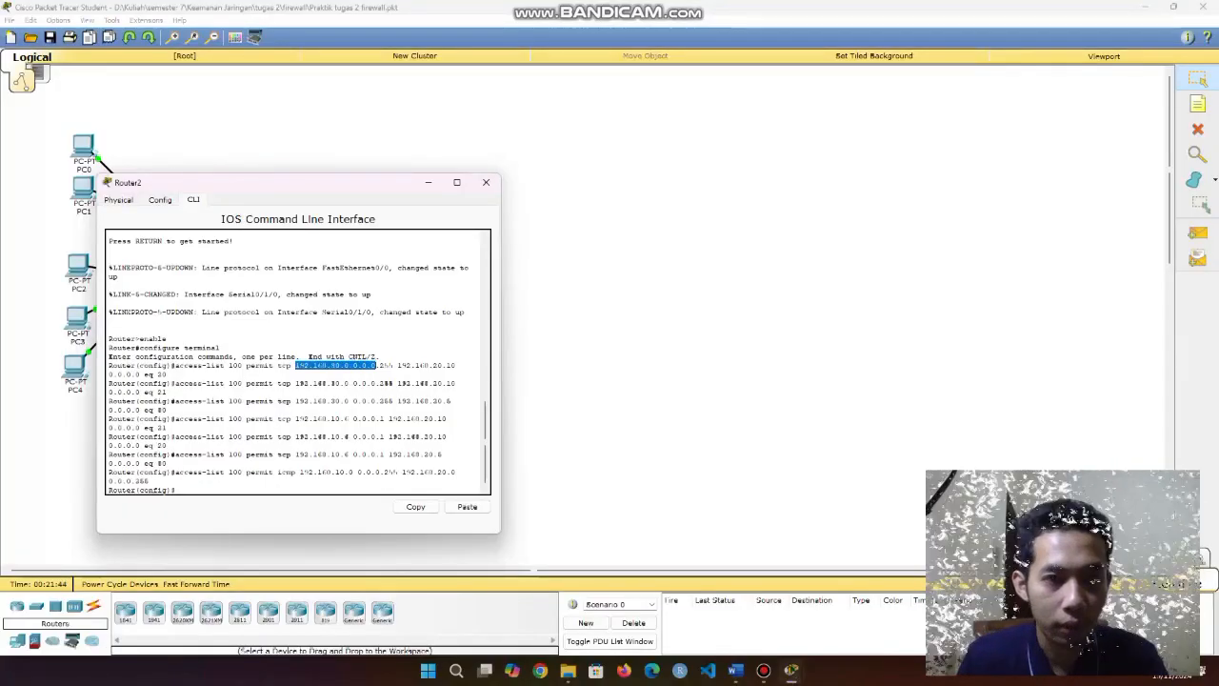
drag(161, 374, 167, 375)
drag(397, 366, 455, 366)
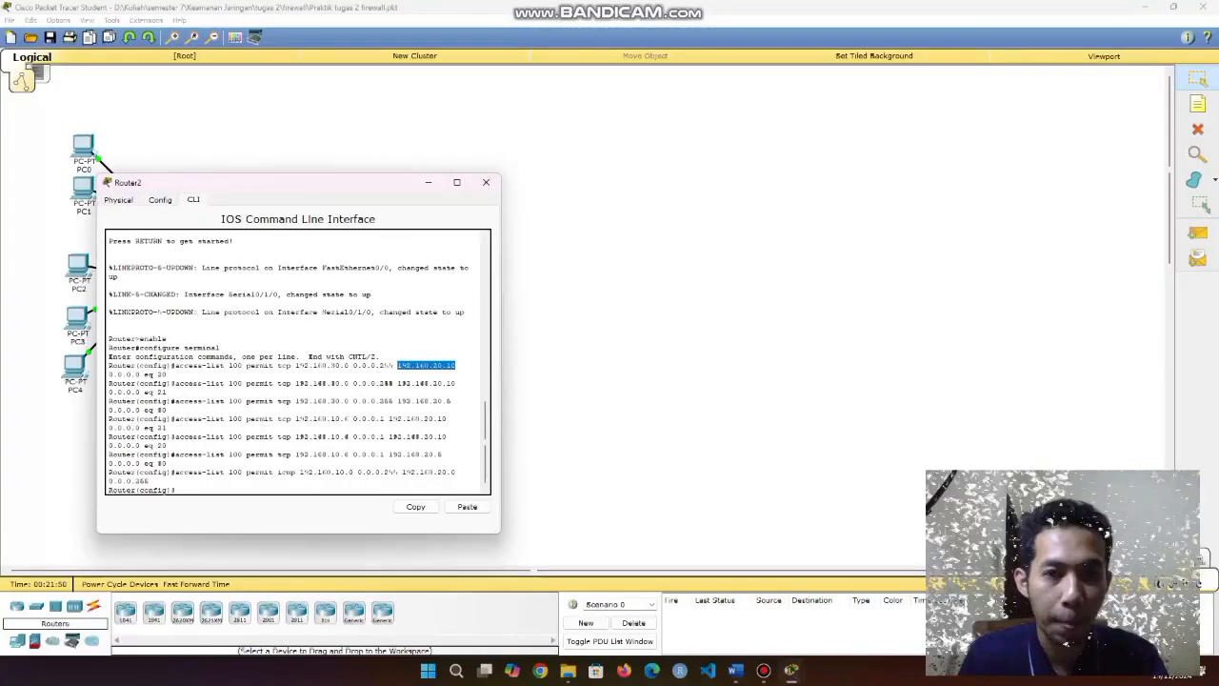
click(194, 402)
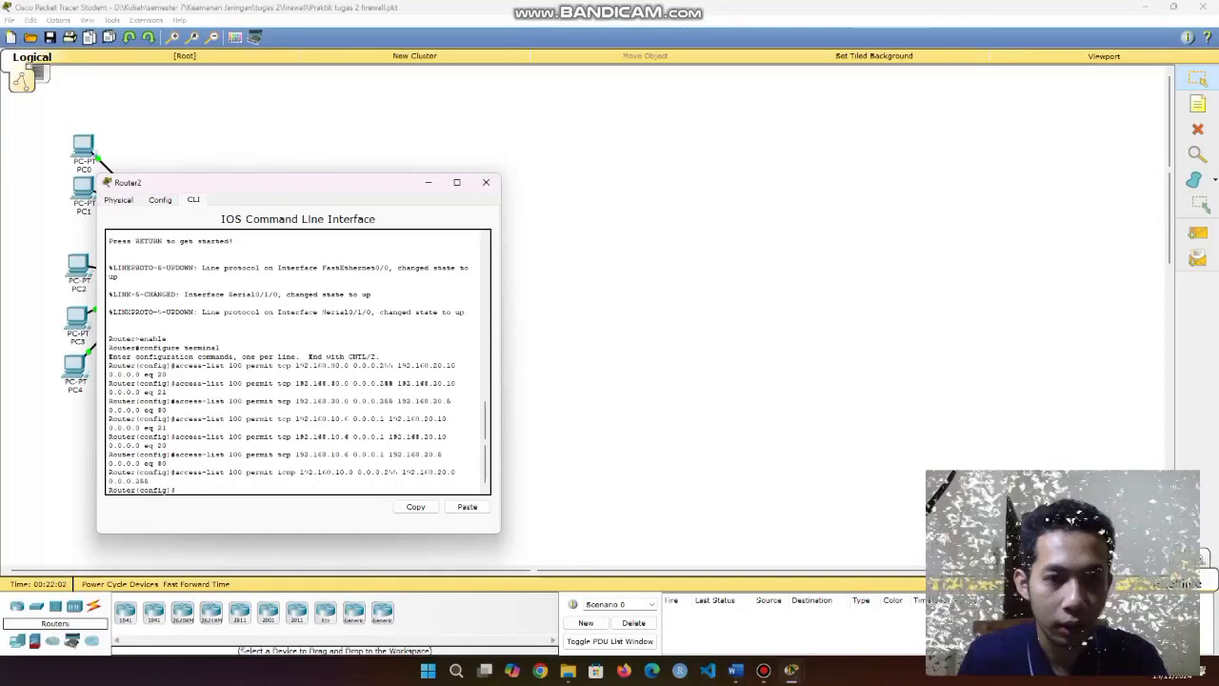
drag(296, 383, 350, 383)
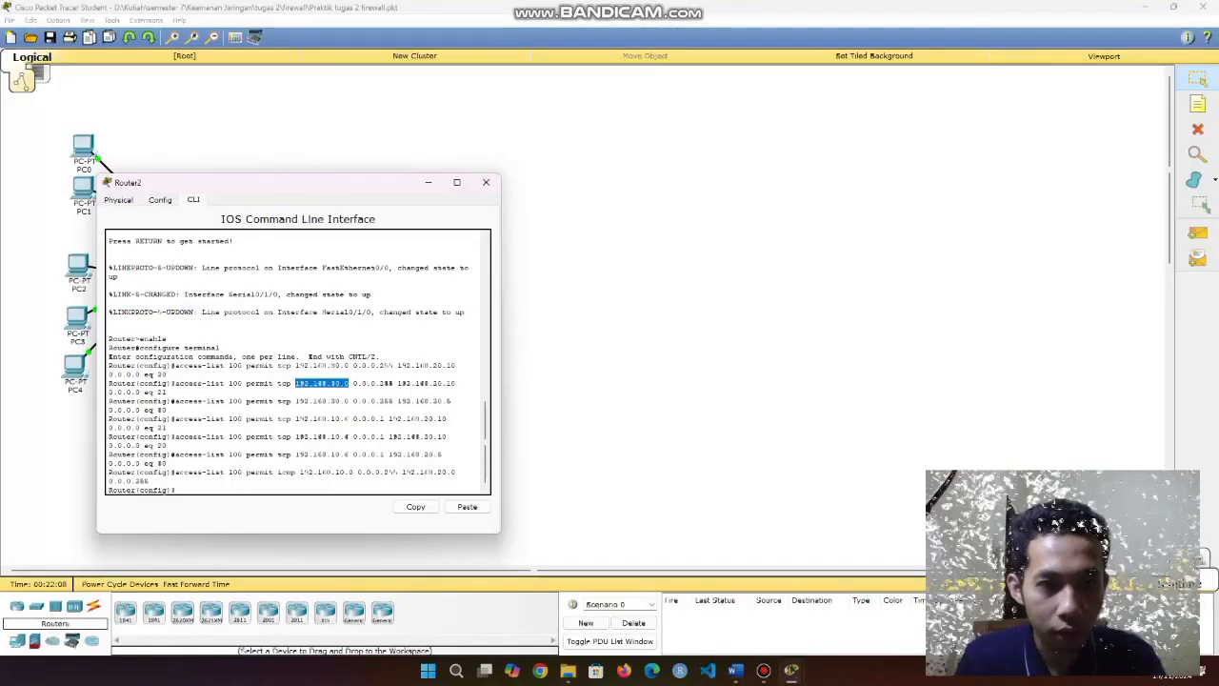
double_click(161, 391)
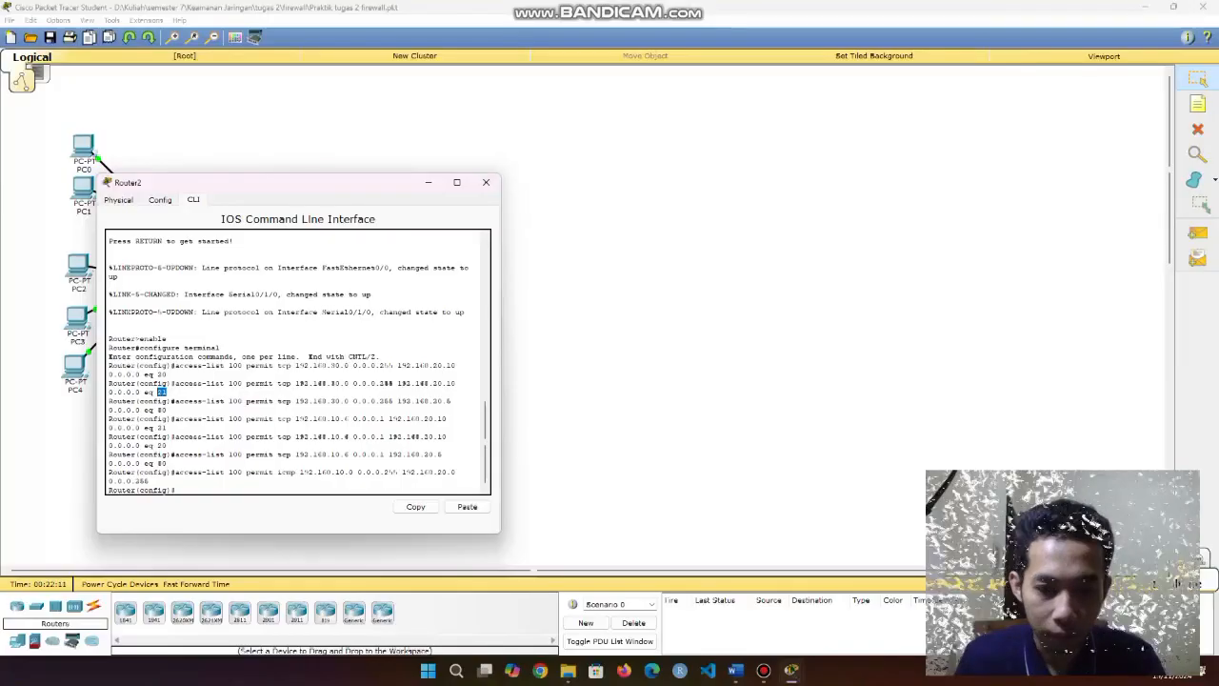
click(167, 391)
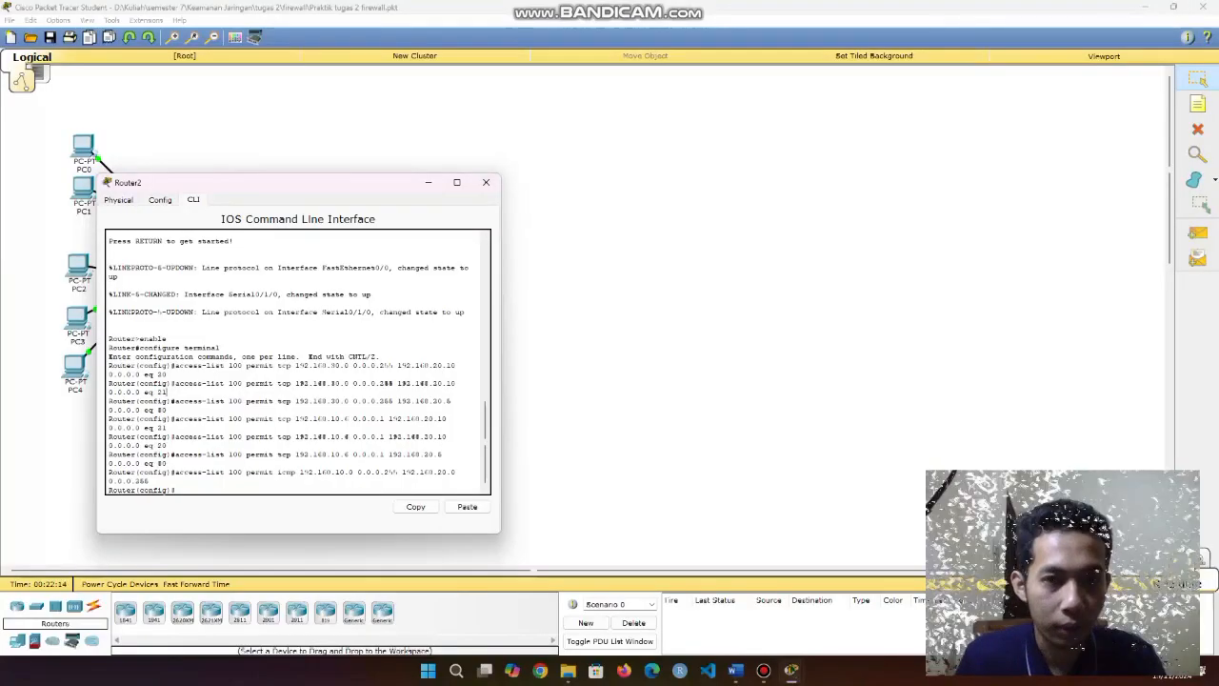
drag(399, 384, 457, 384)
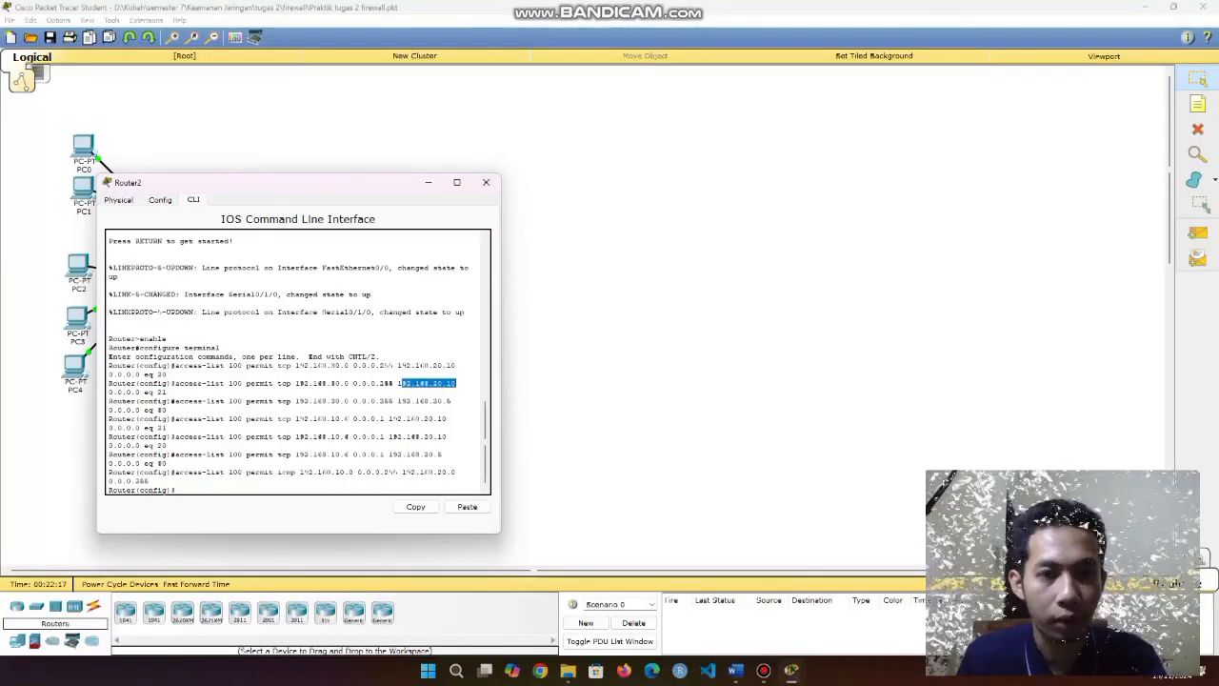
click(457, 384)
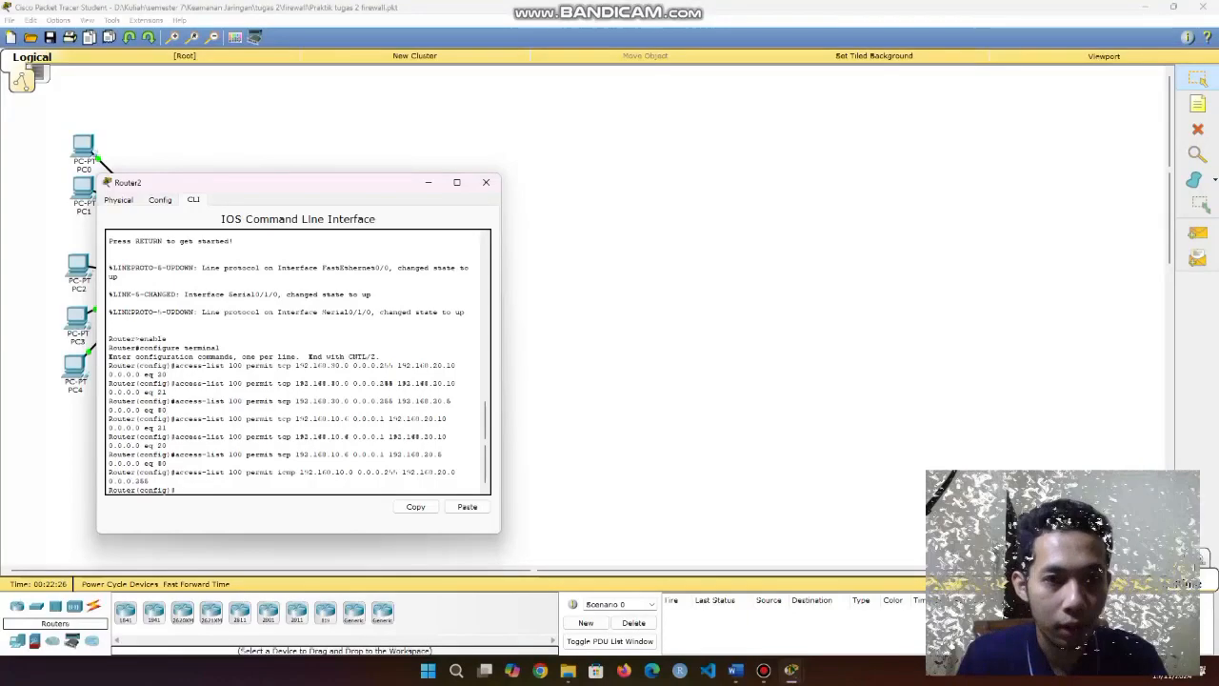
drag(298, 401, 355, 401)
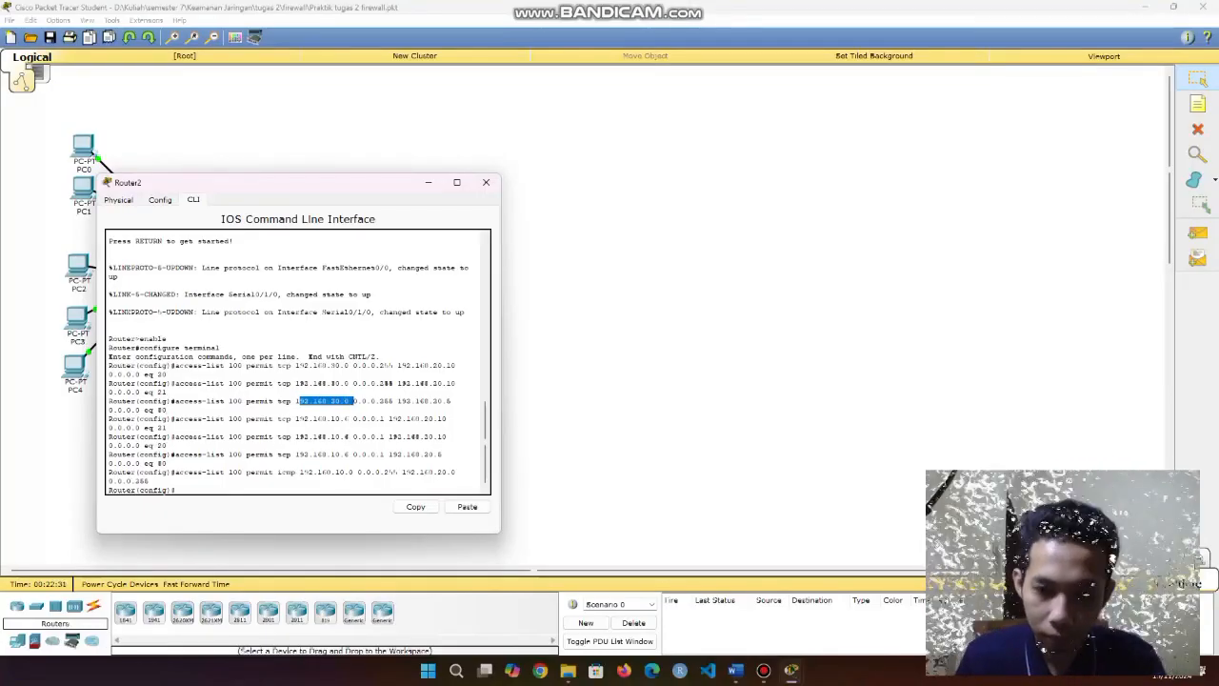
drag(158, 409, 167, 409)
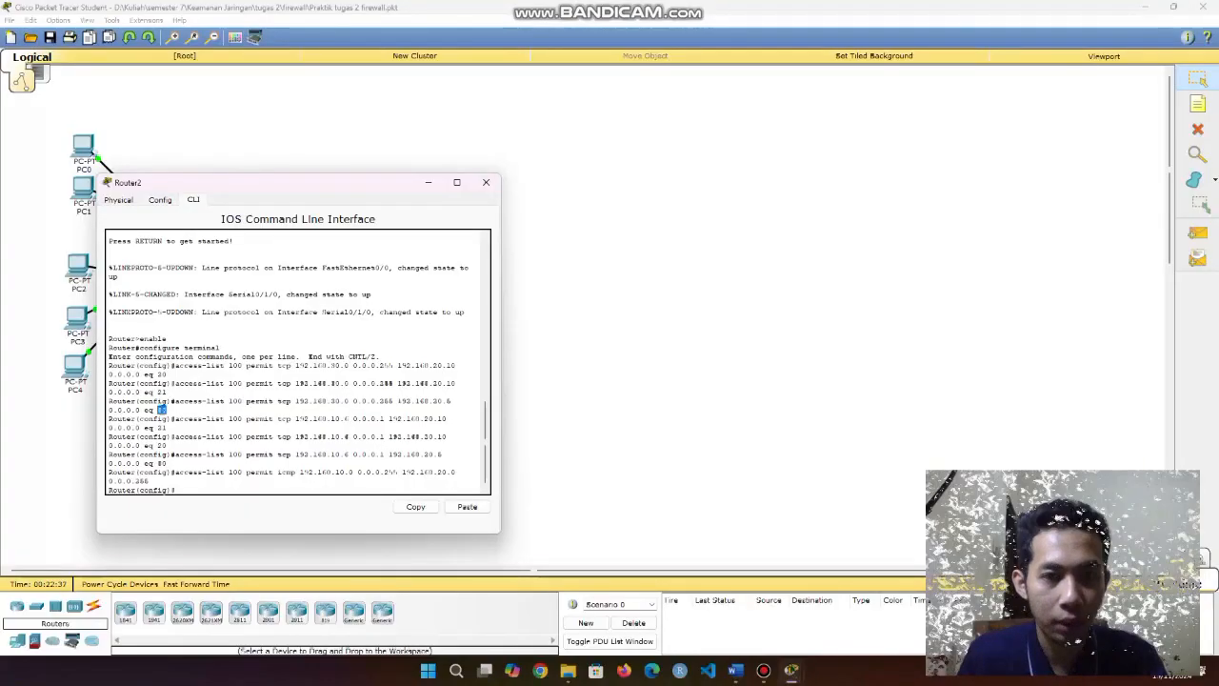
drag(398, 401, 451, 401)
click(448, 402)
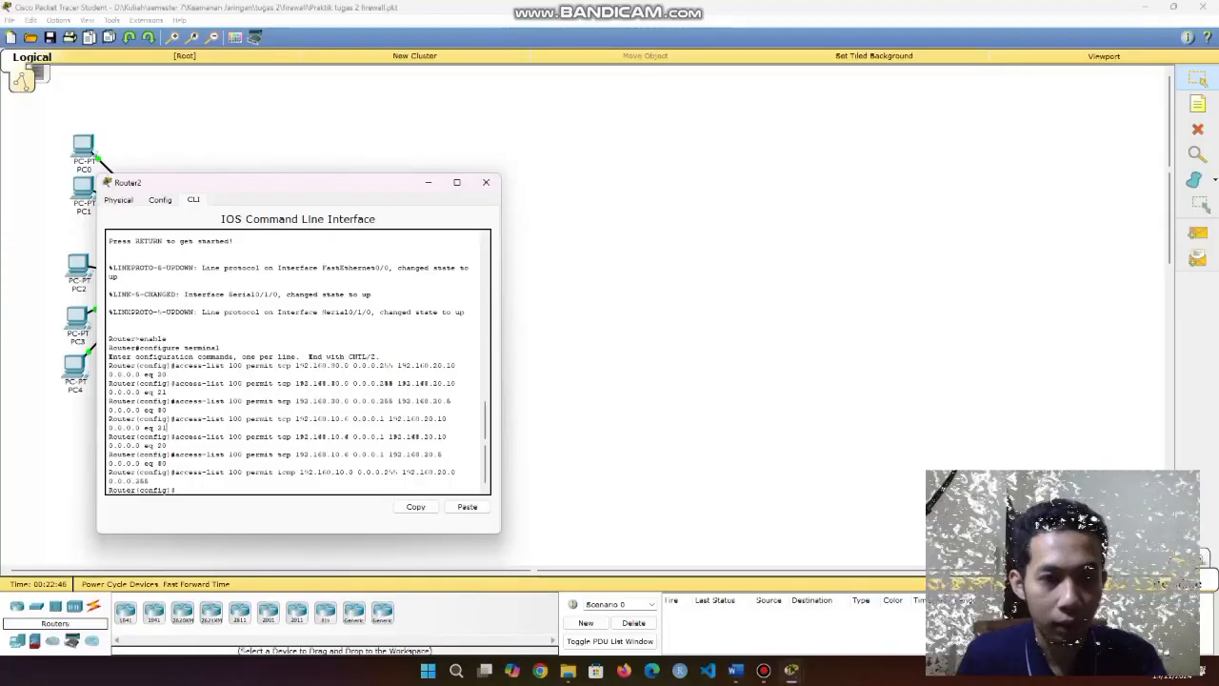
drag(299, 419, 350, 419)
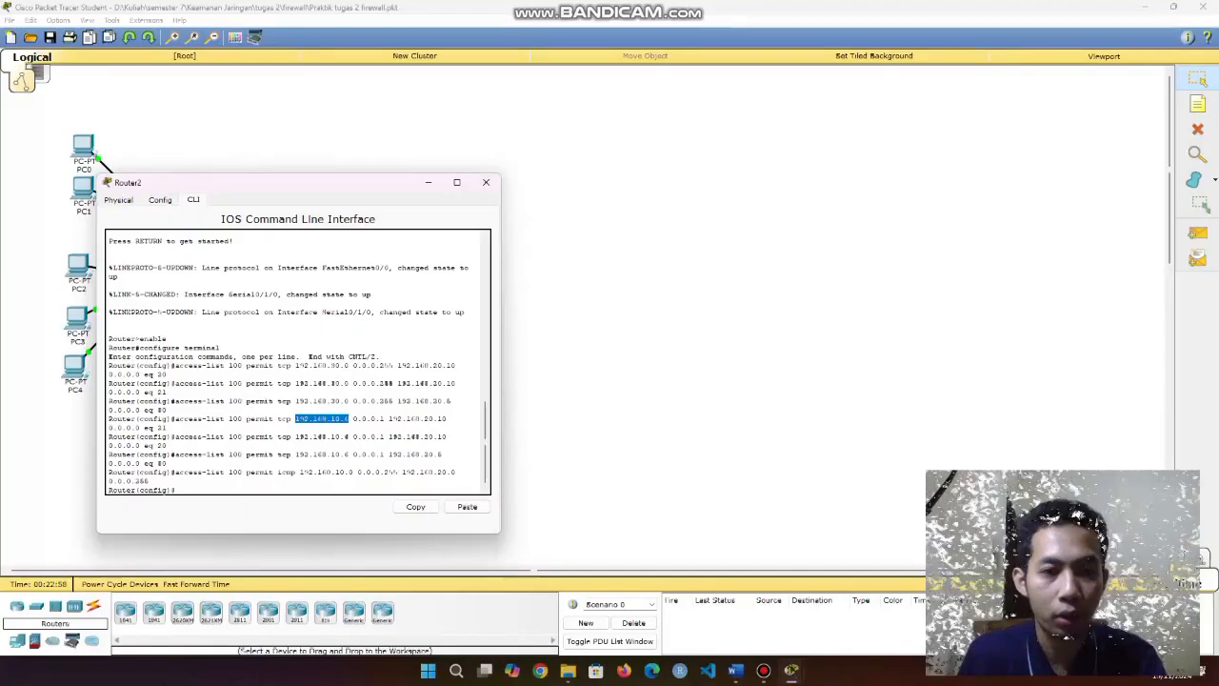
drag(167, 428, 152, 428)
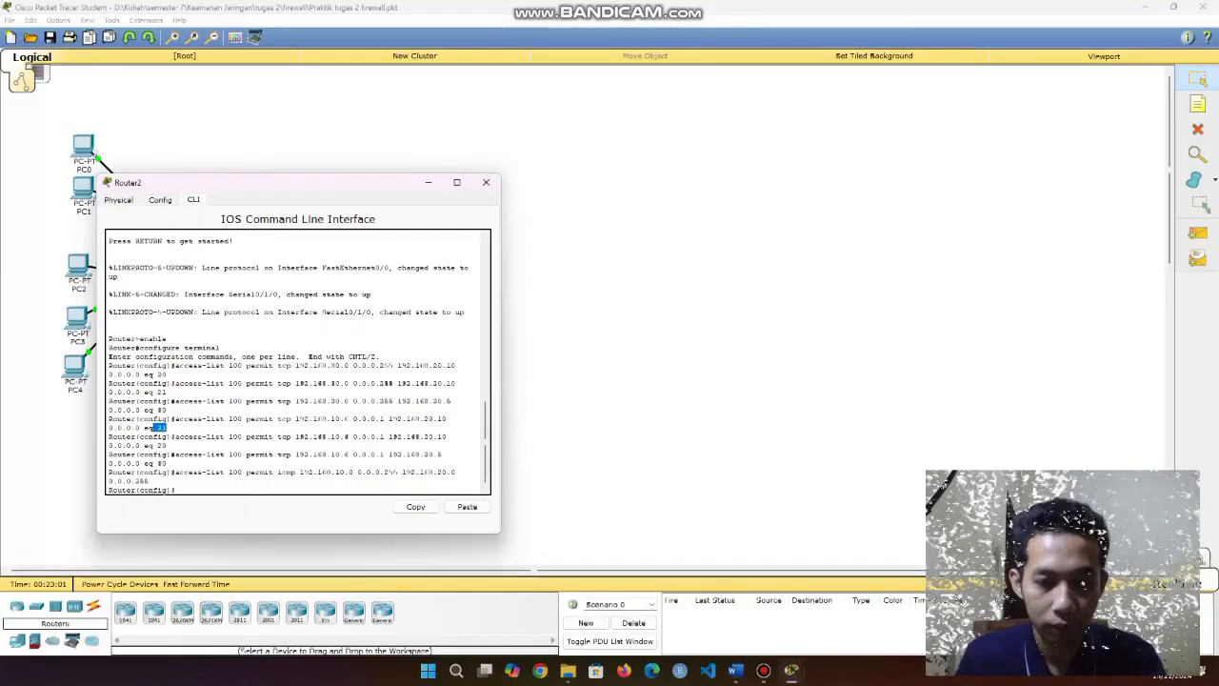
drag(388, 419, 445, 419)
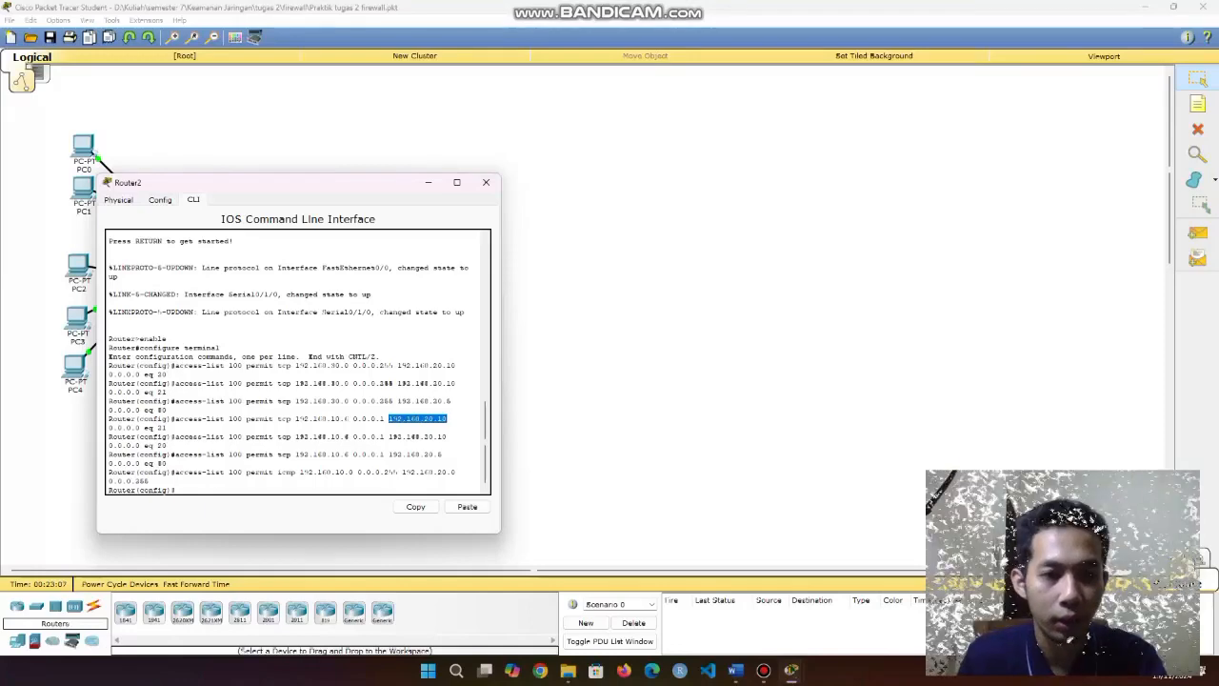
click(168, 446)
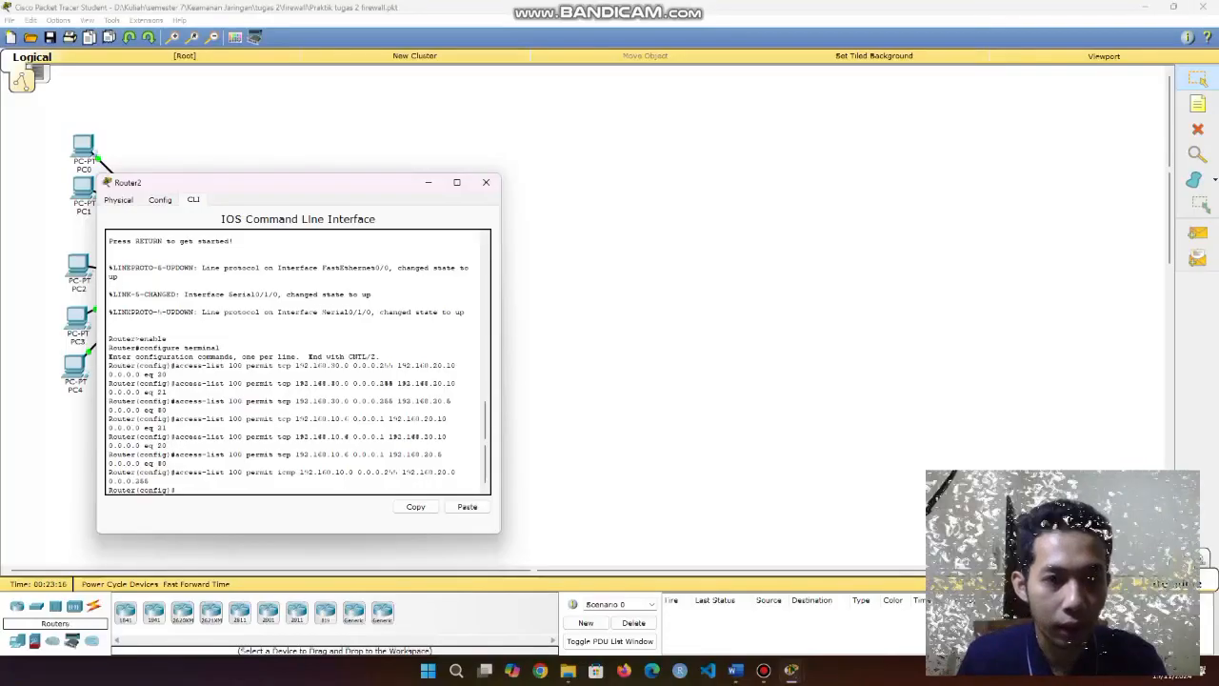
drag(296, 437, 349, 436)
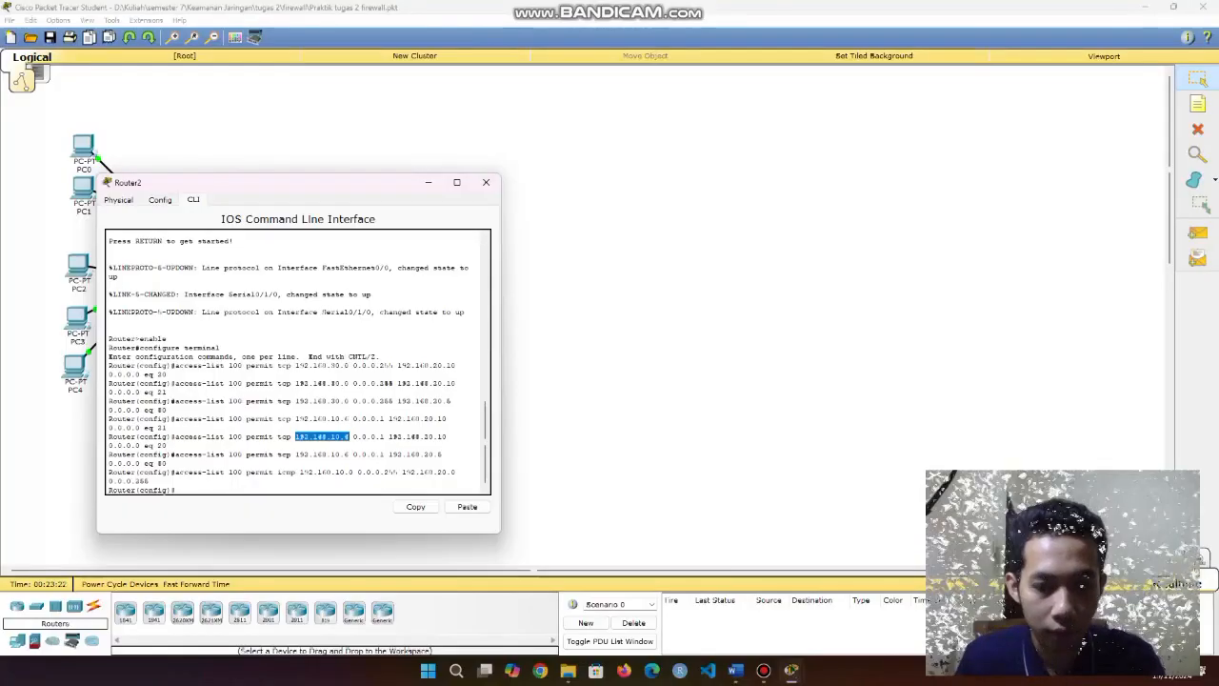
drag(389, 436, 446, 436)
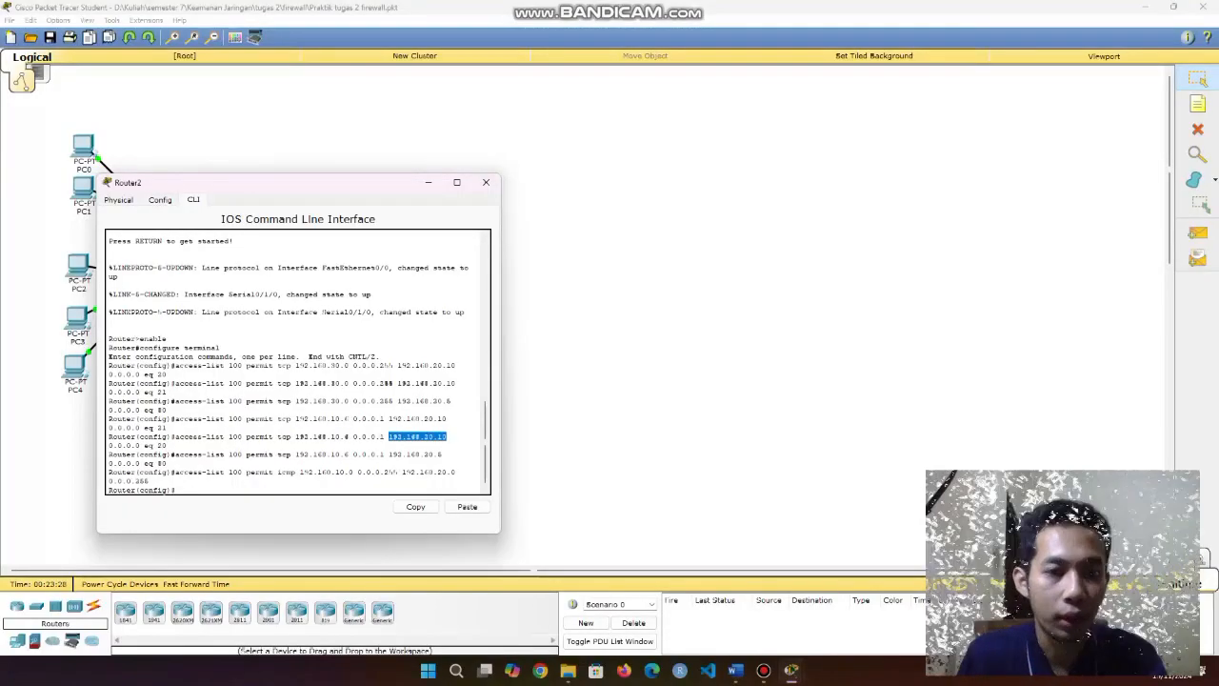
click(164, 445)
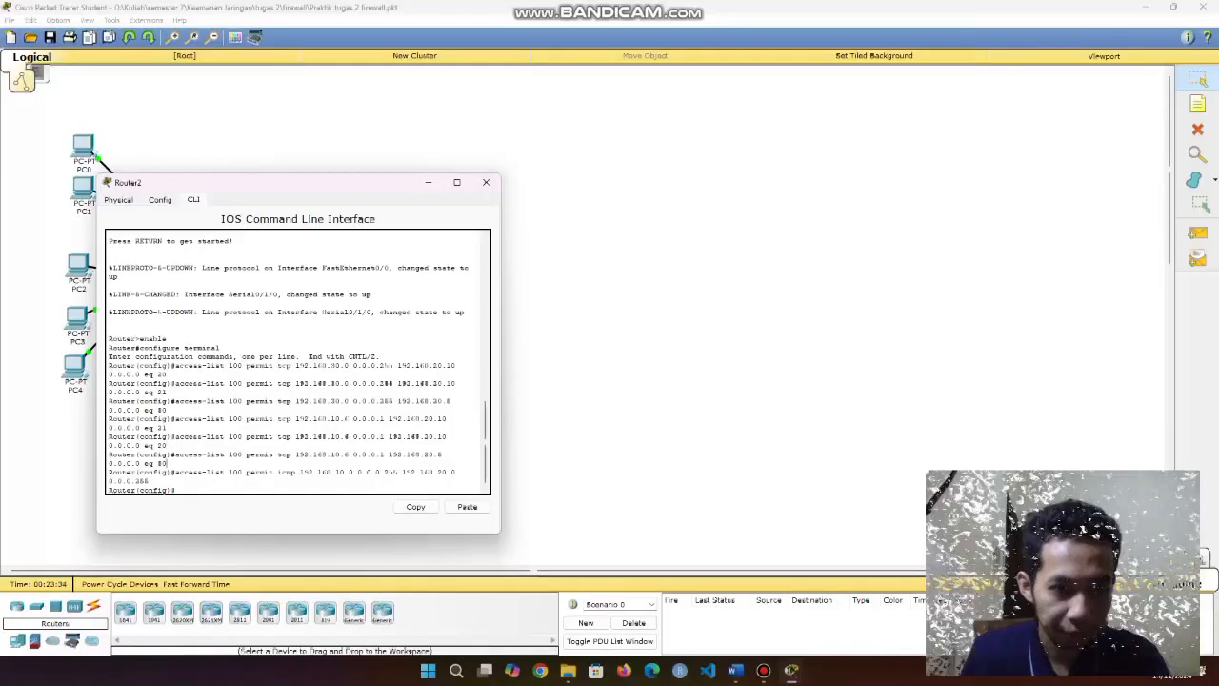
drag(295, 454, 349, 454)
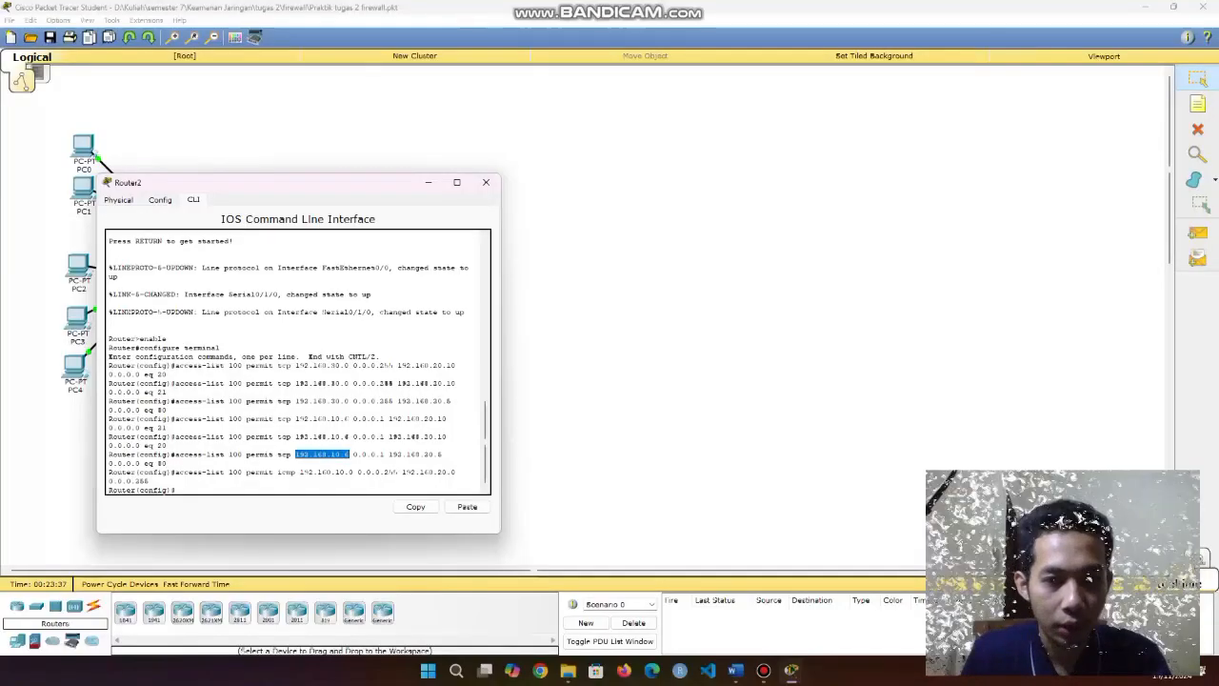
click(389, 455)
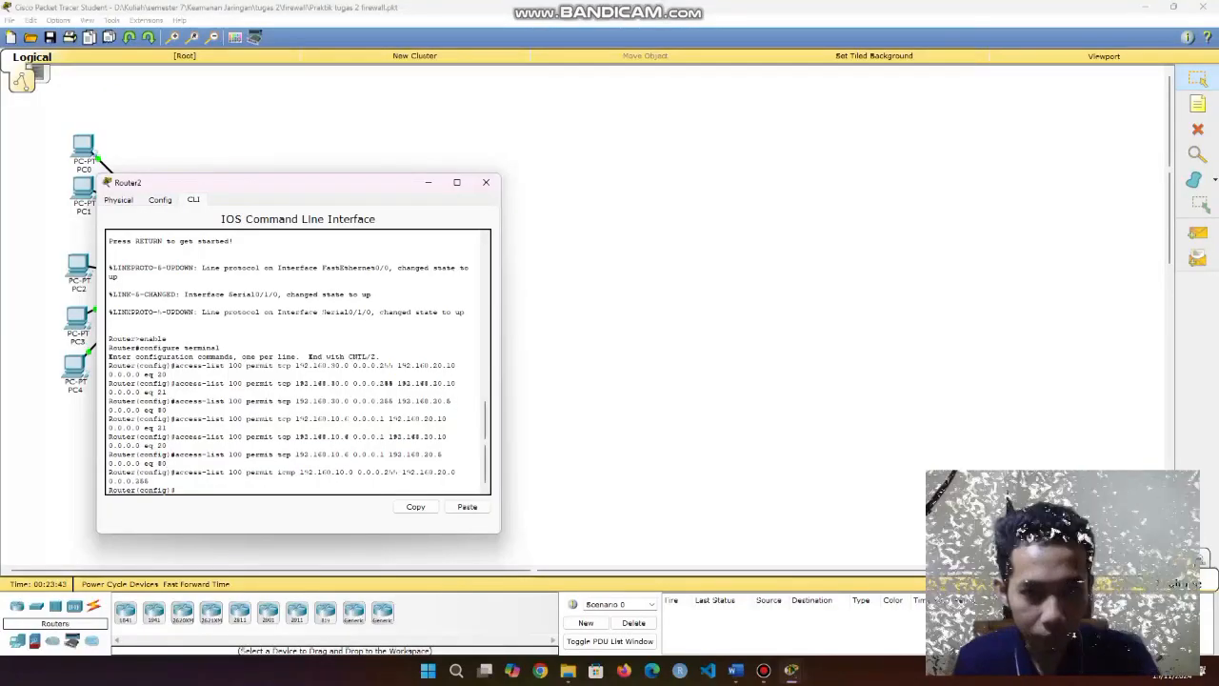
drag(389, 454, 443, 455)
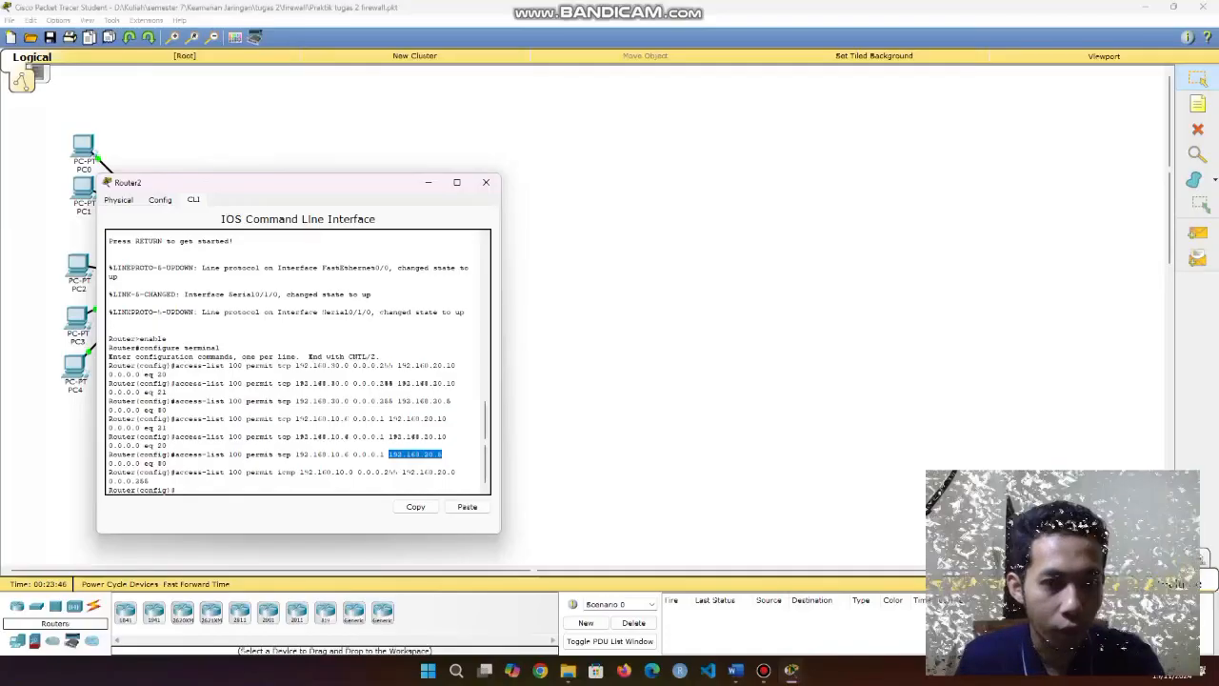
click(443, 455)
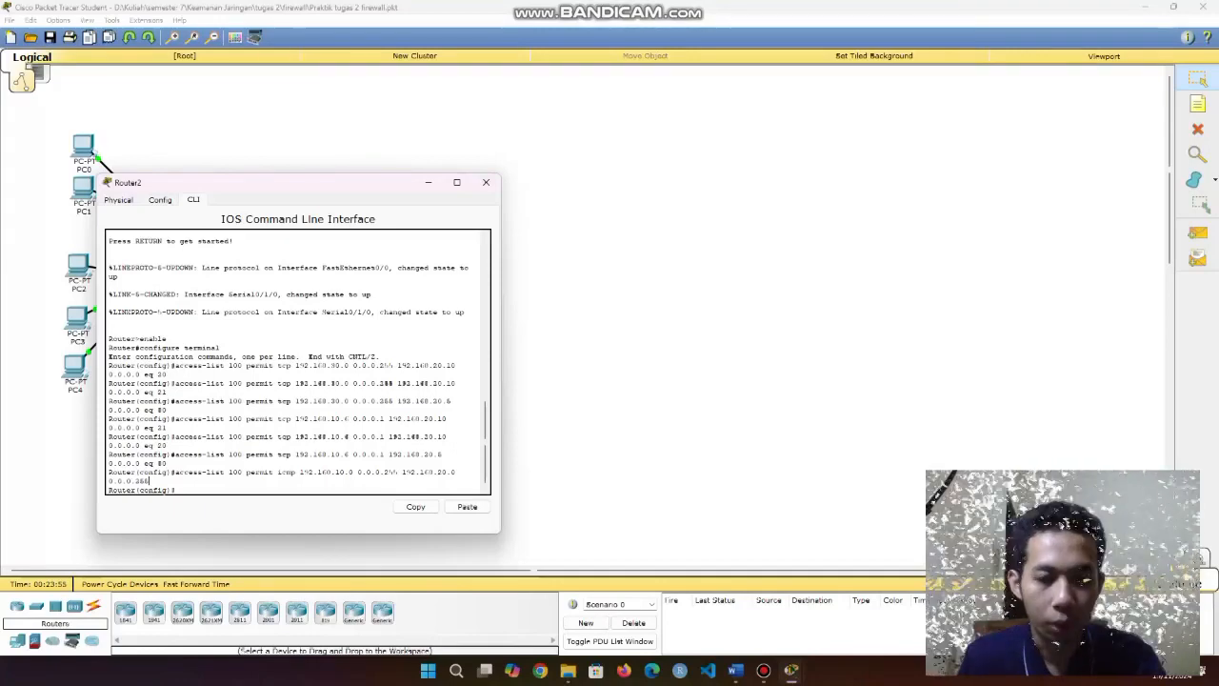
drag(300, 471, 357, 471)
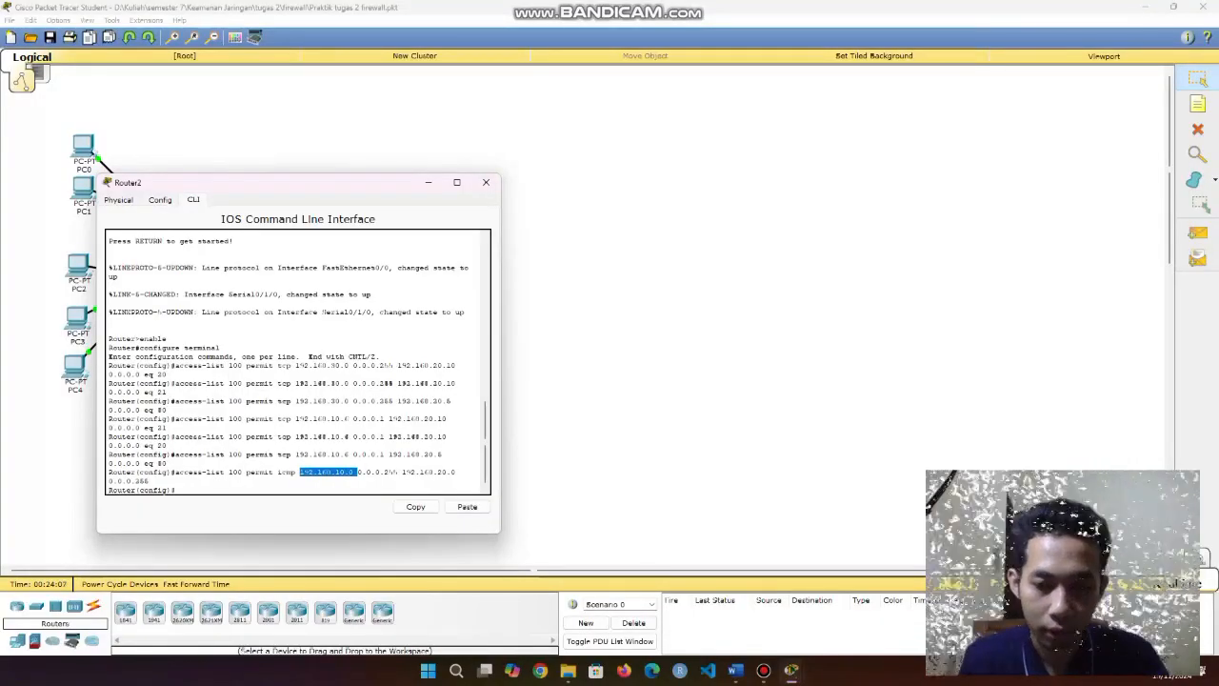
drag(247, 471, 296, 472)
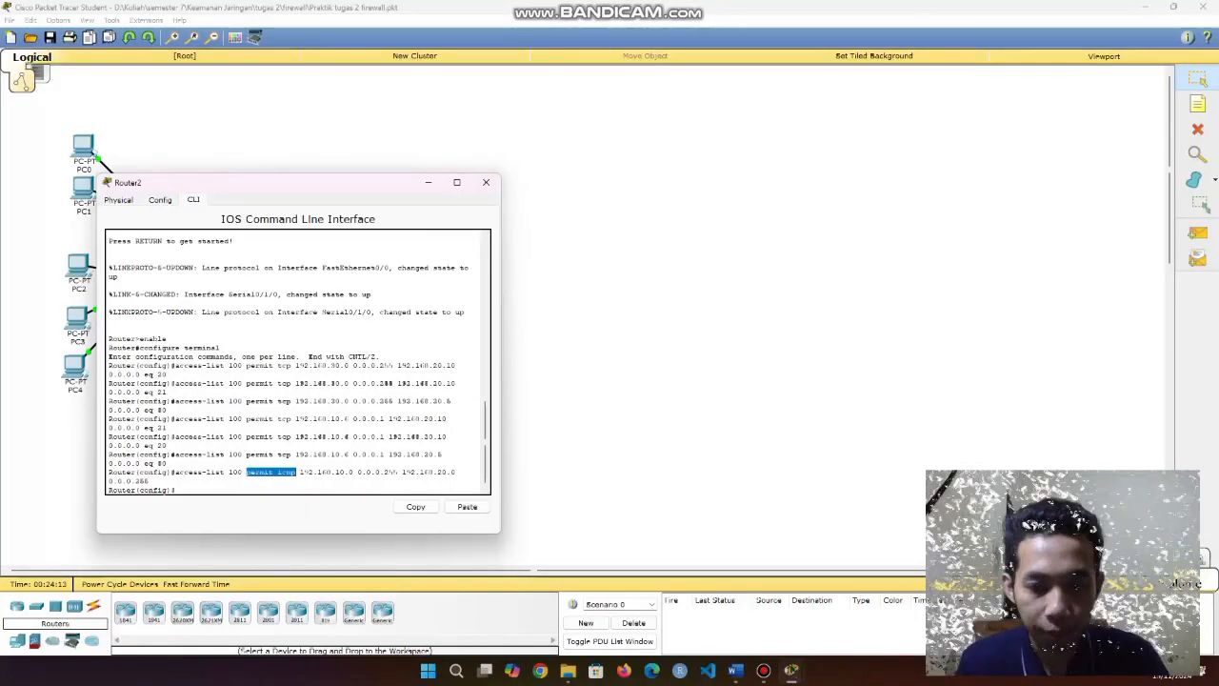
click(296, 472)
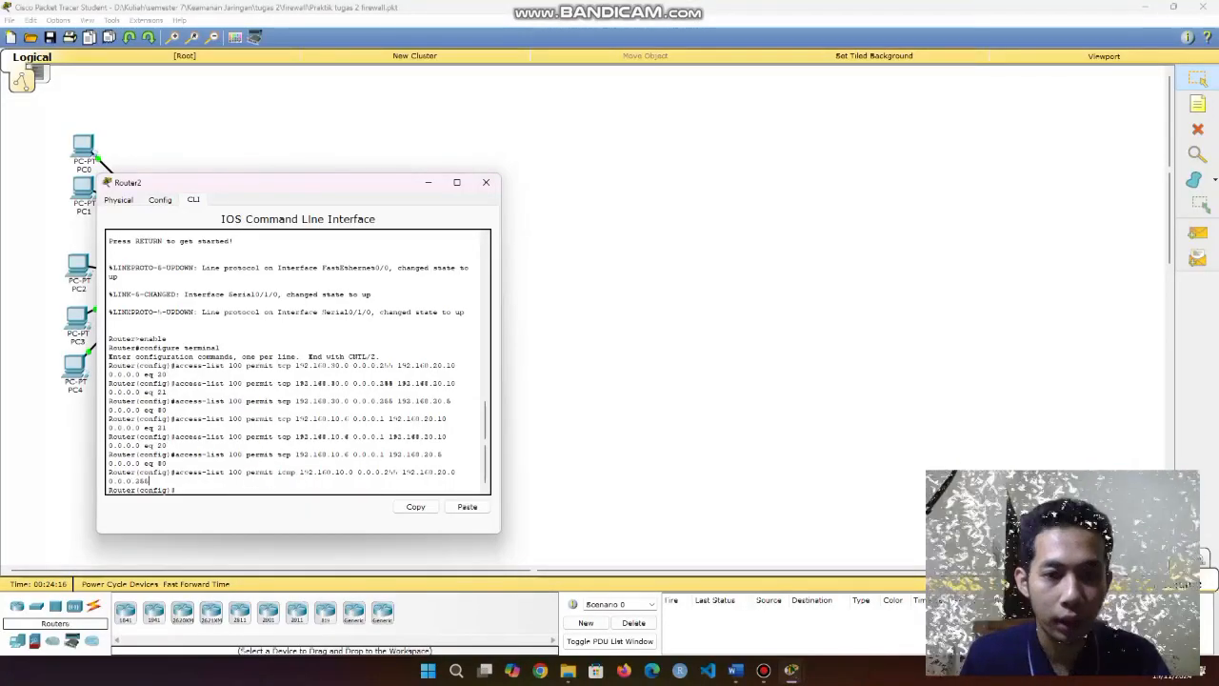
drag(401, 472, 457, 473)
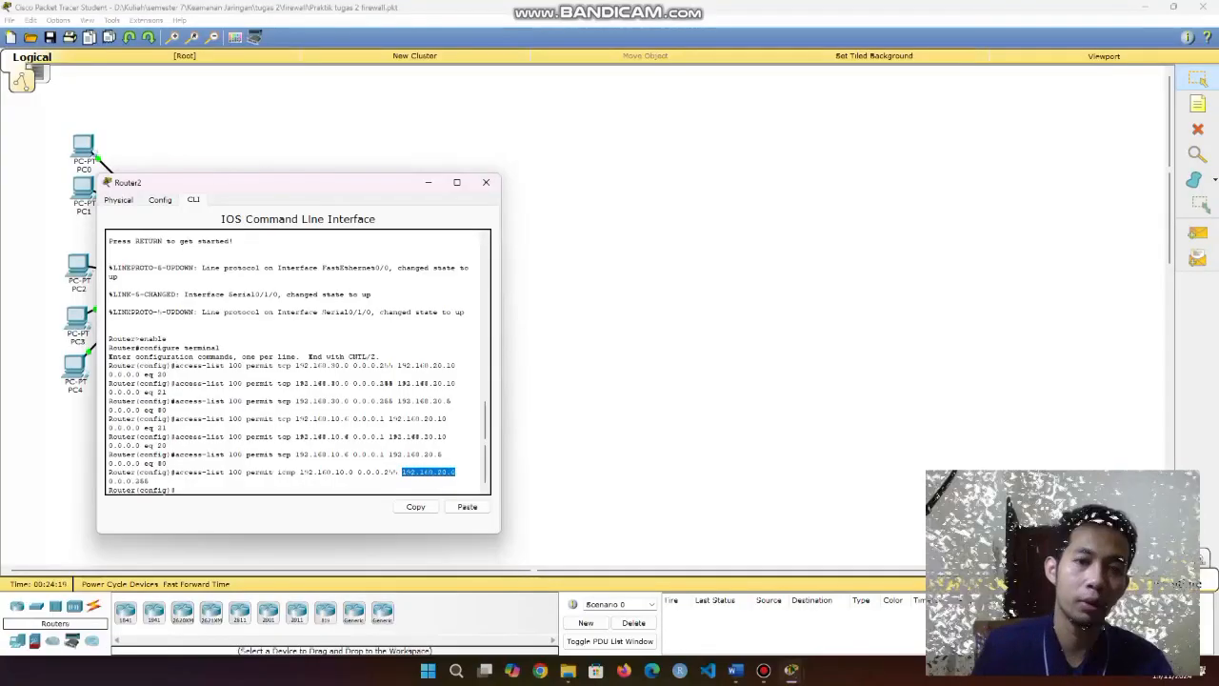
click(456, 472)
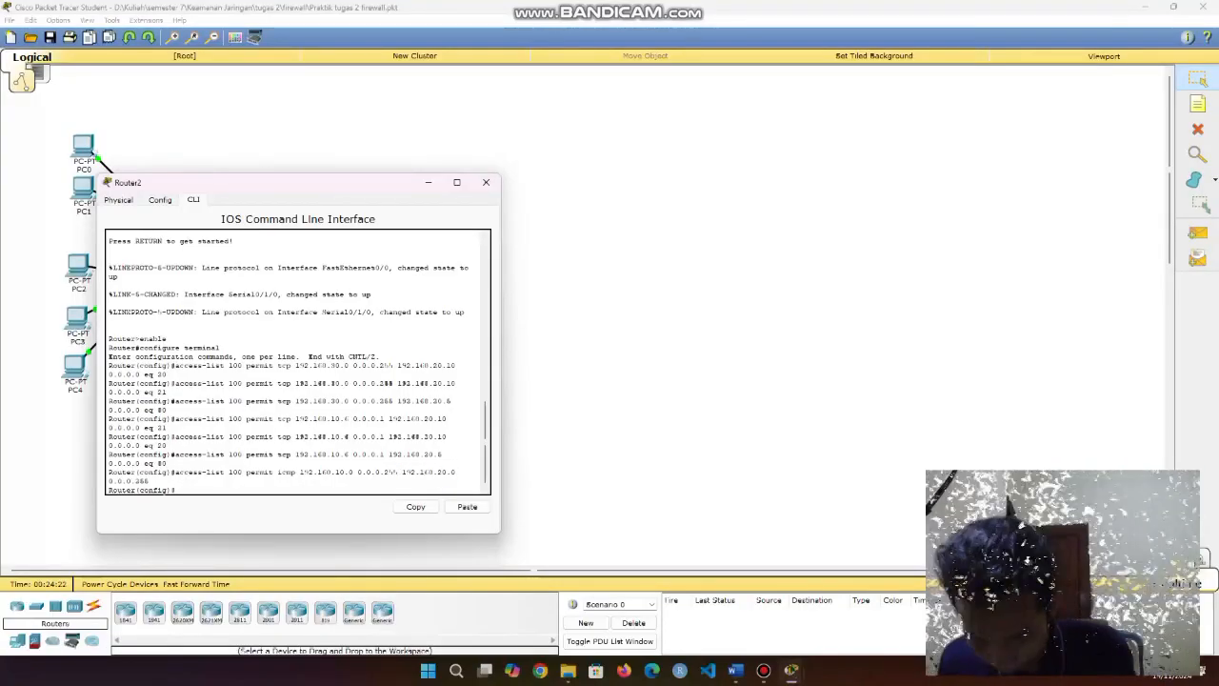
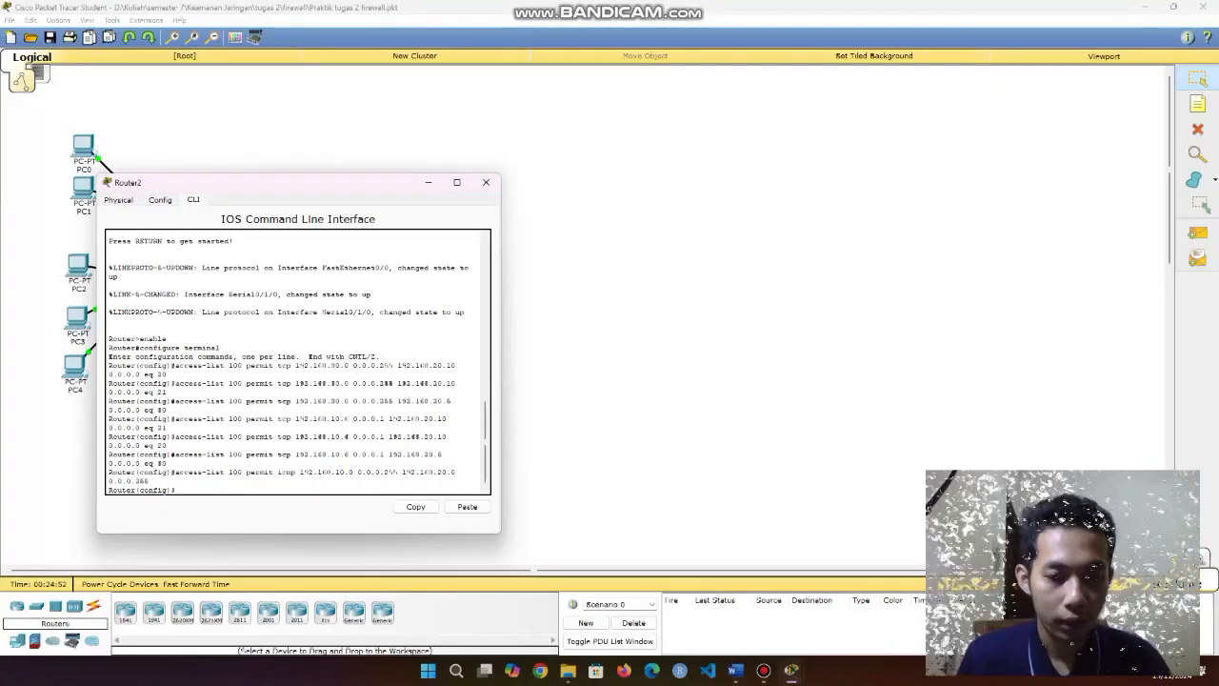
Apply access list 100 inbound on Router2's s0/1/0 and save the configuration to NVRAM.
text(in)
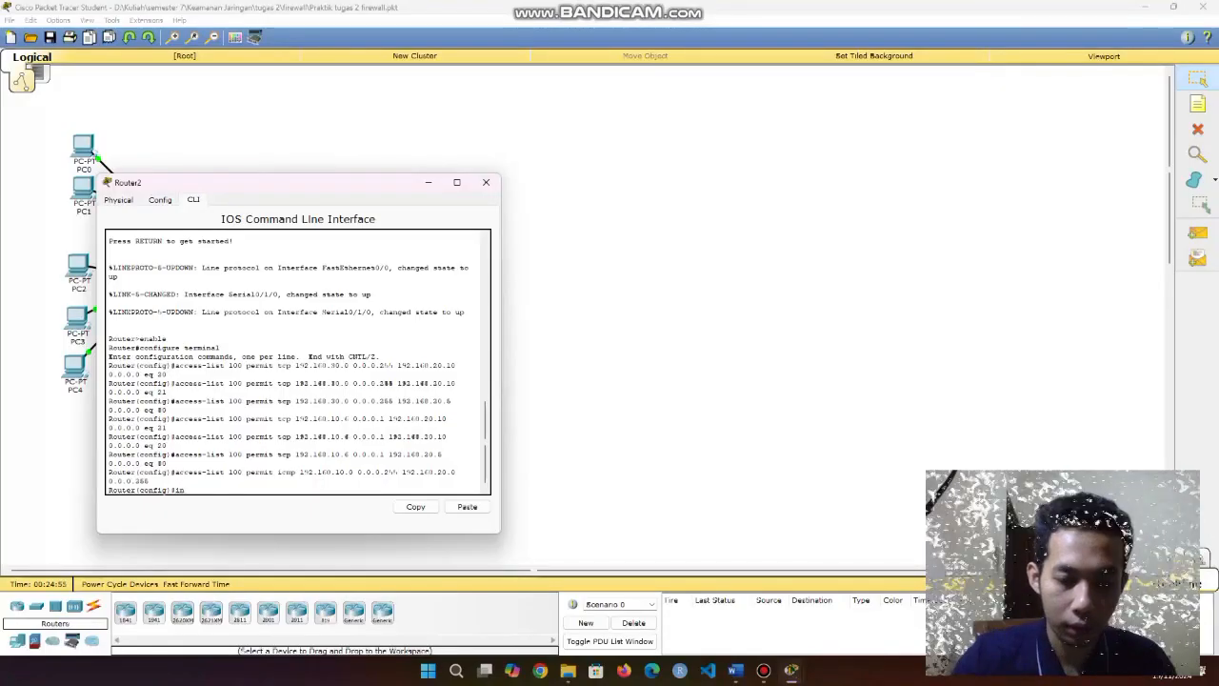
text(t)
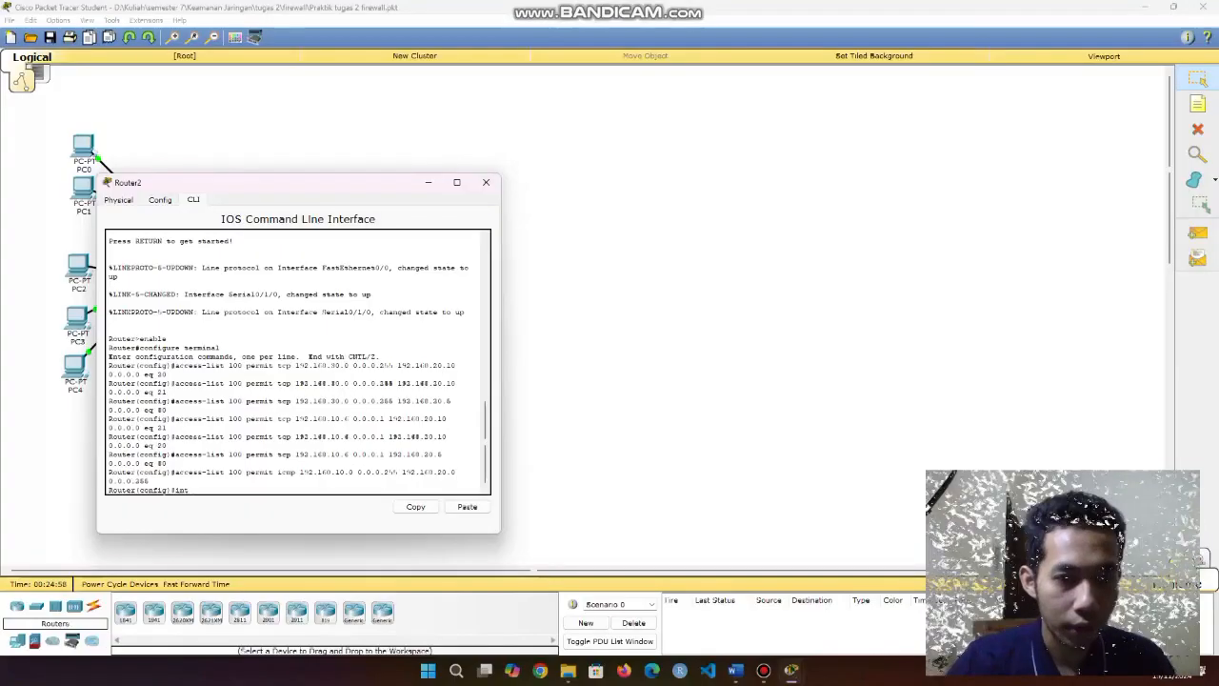
text( s0/1)
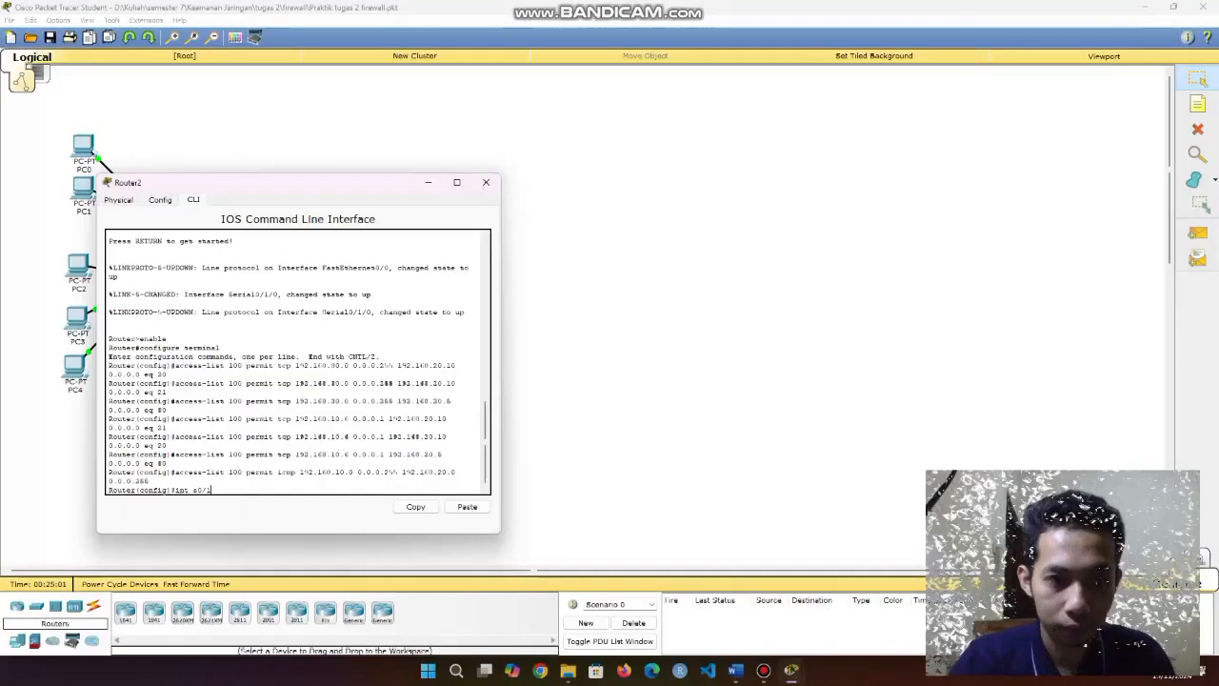
text(/0)
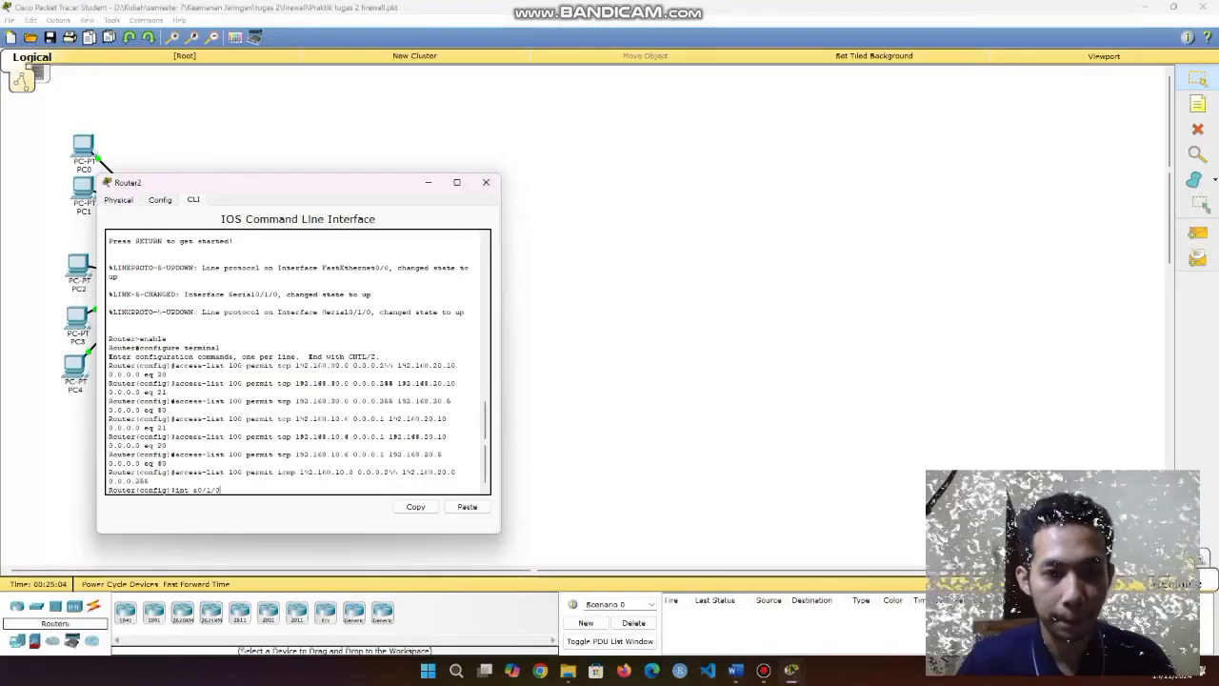
key(Return)
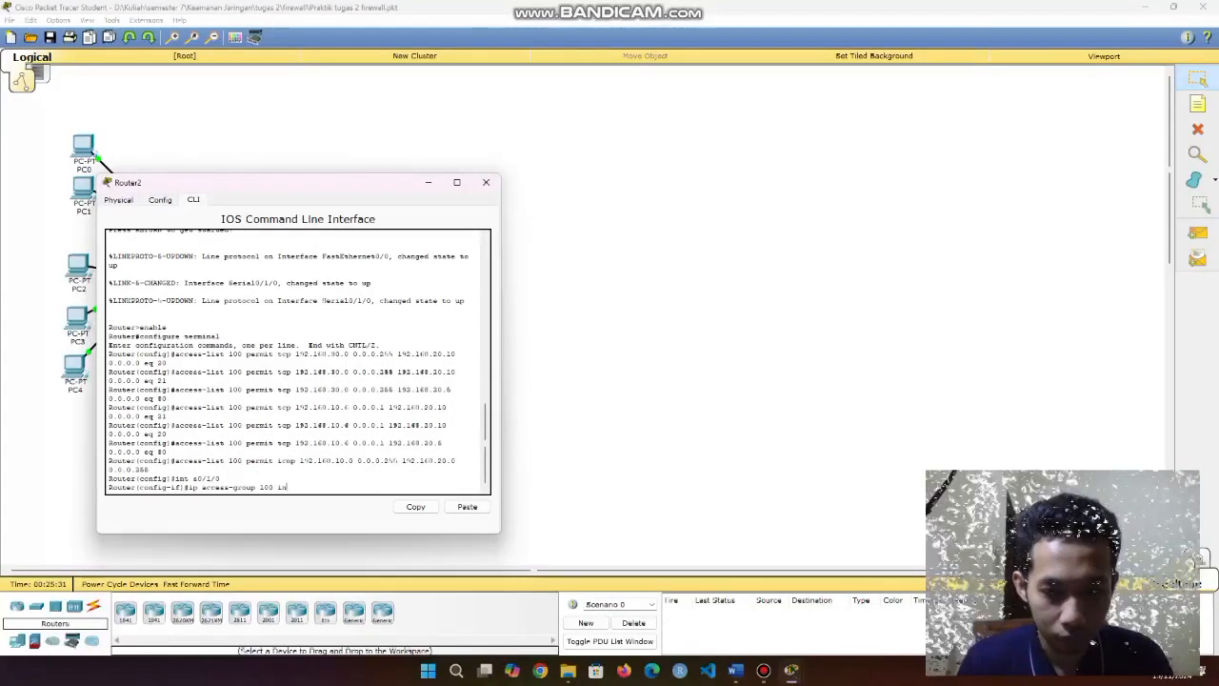
drag(287, 487, 189, 487)
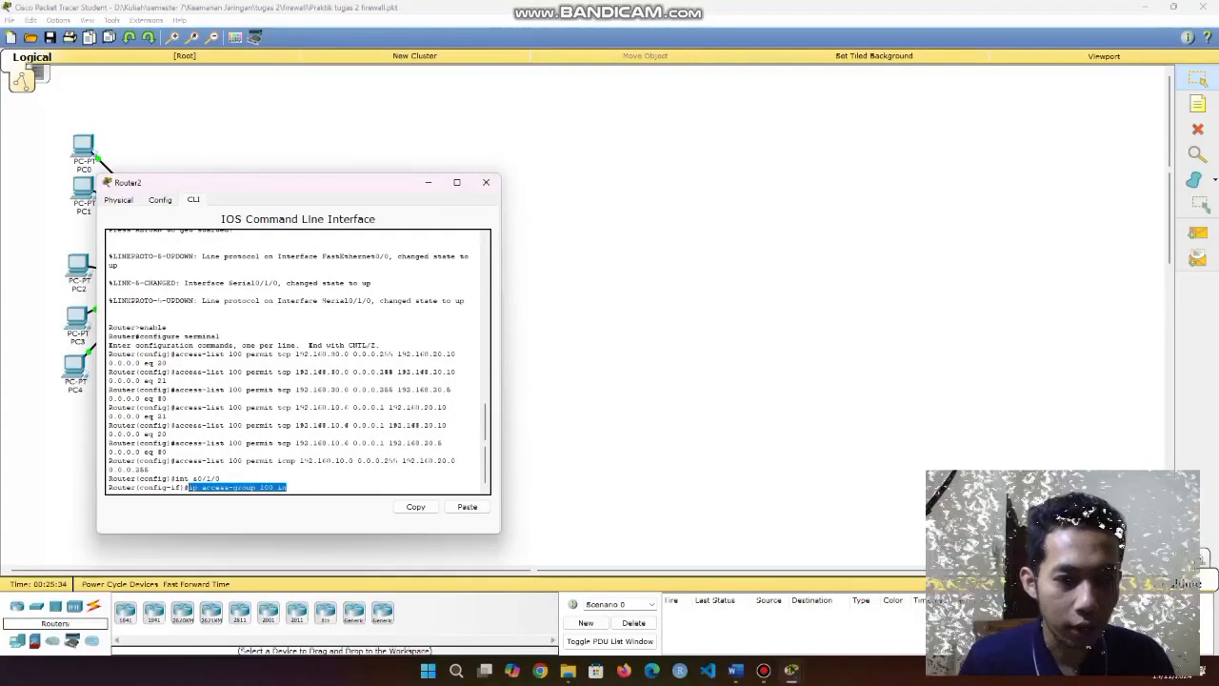
click(190, 487)
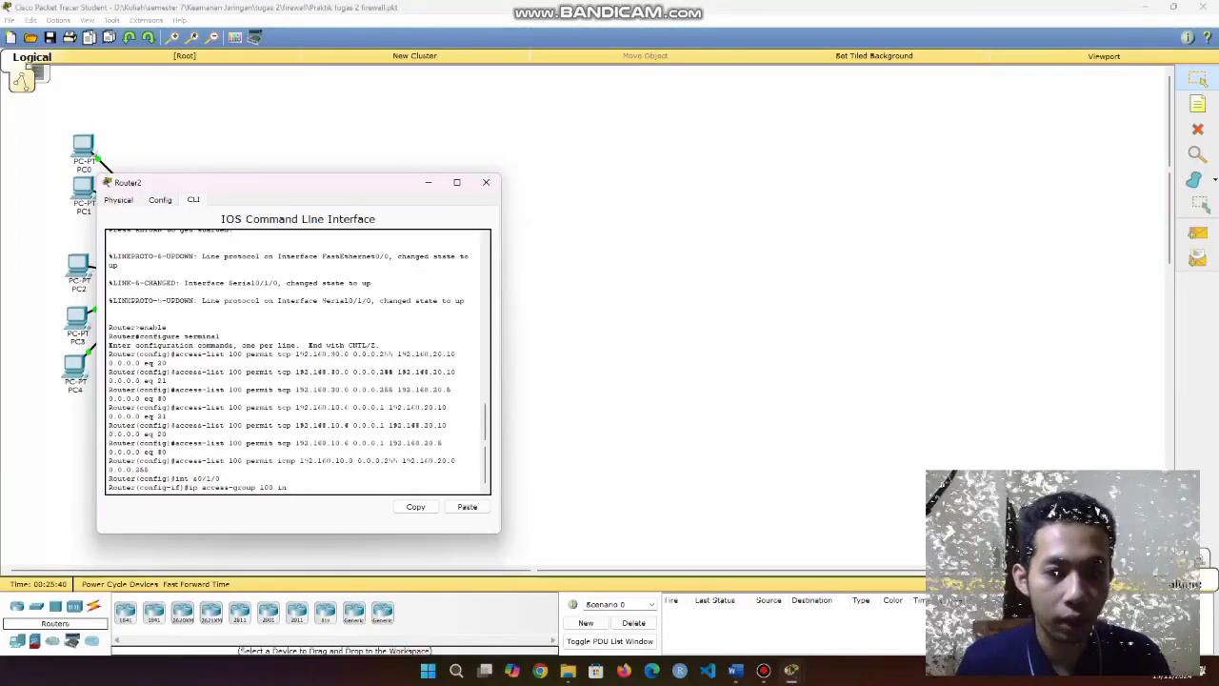
drag(204, 479, 220, 478)
click(288, 487)
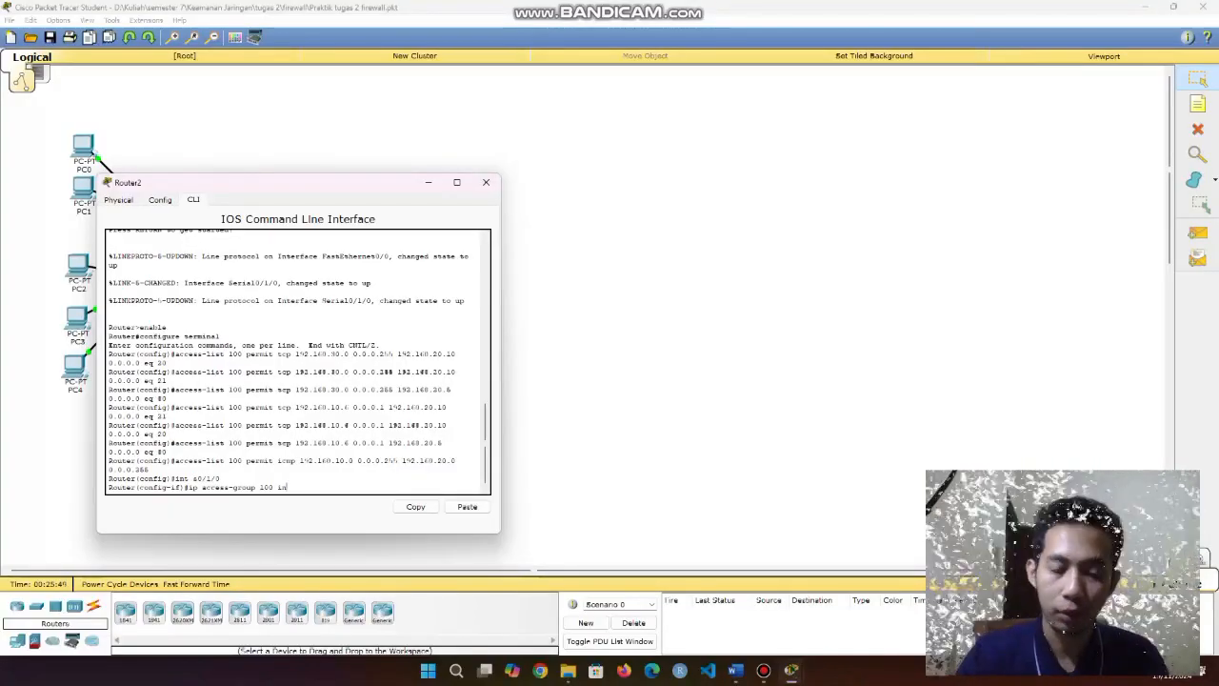
key(Return)
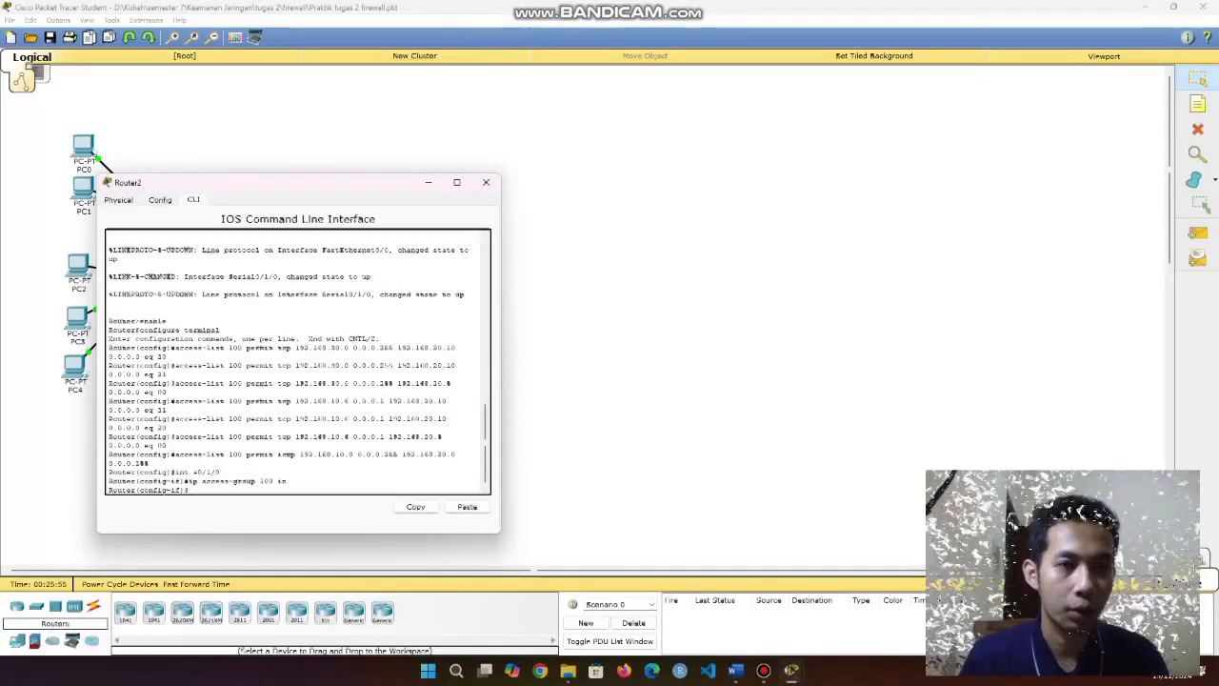
click(161, 199)
click(342, 289)
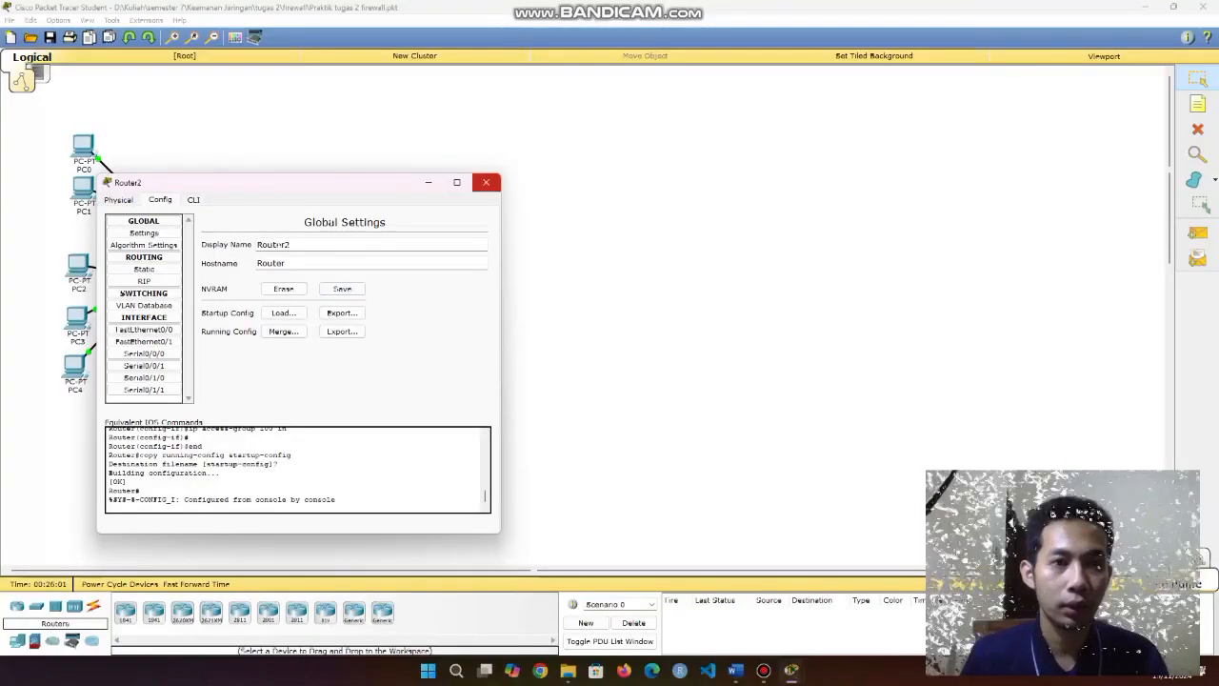
Close Router2, highlight the PCs and servers in the topology, and open PC0's Desktop.
click(486, 182)
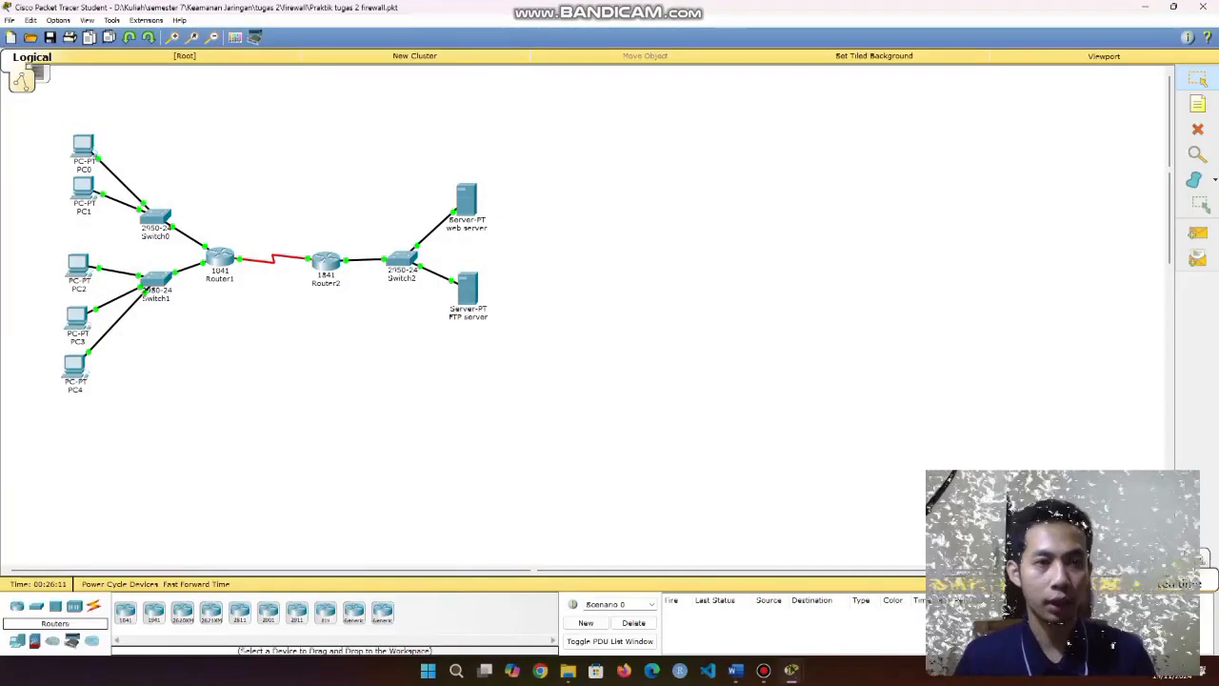
drag(25, 115, 537, 415)
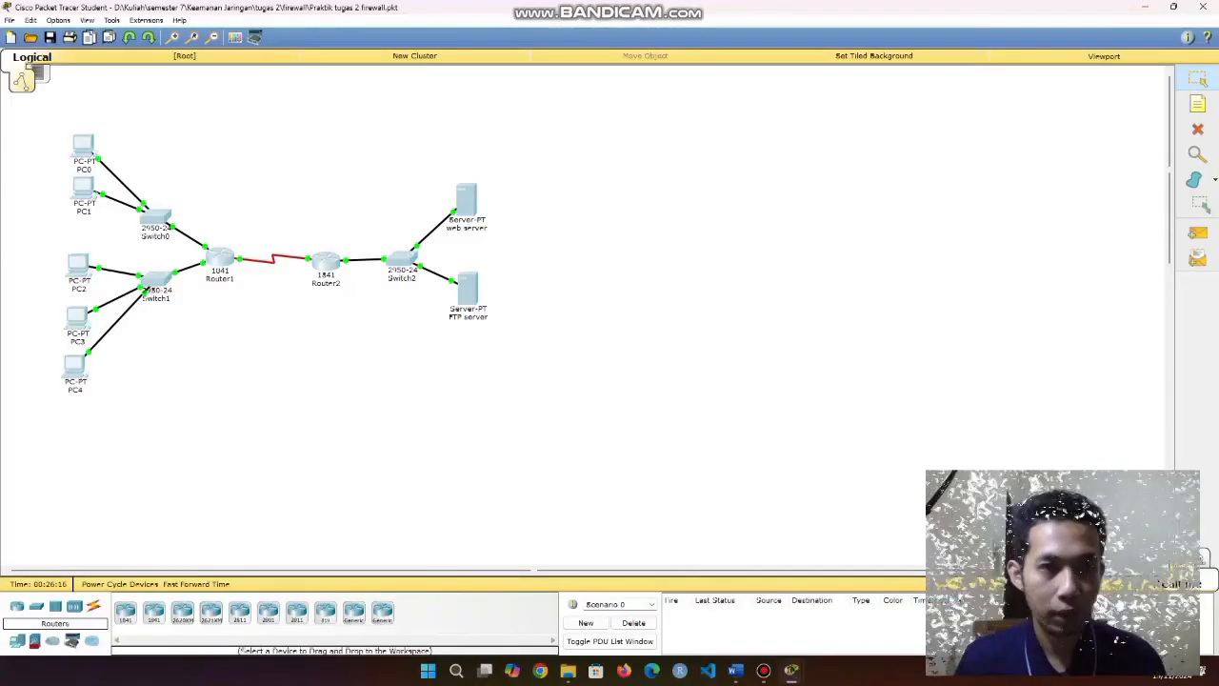
drag(44, 124, 111, 228)
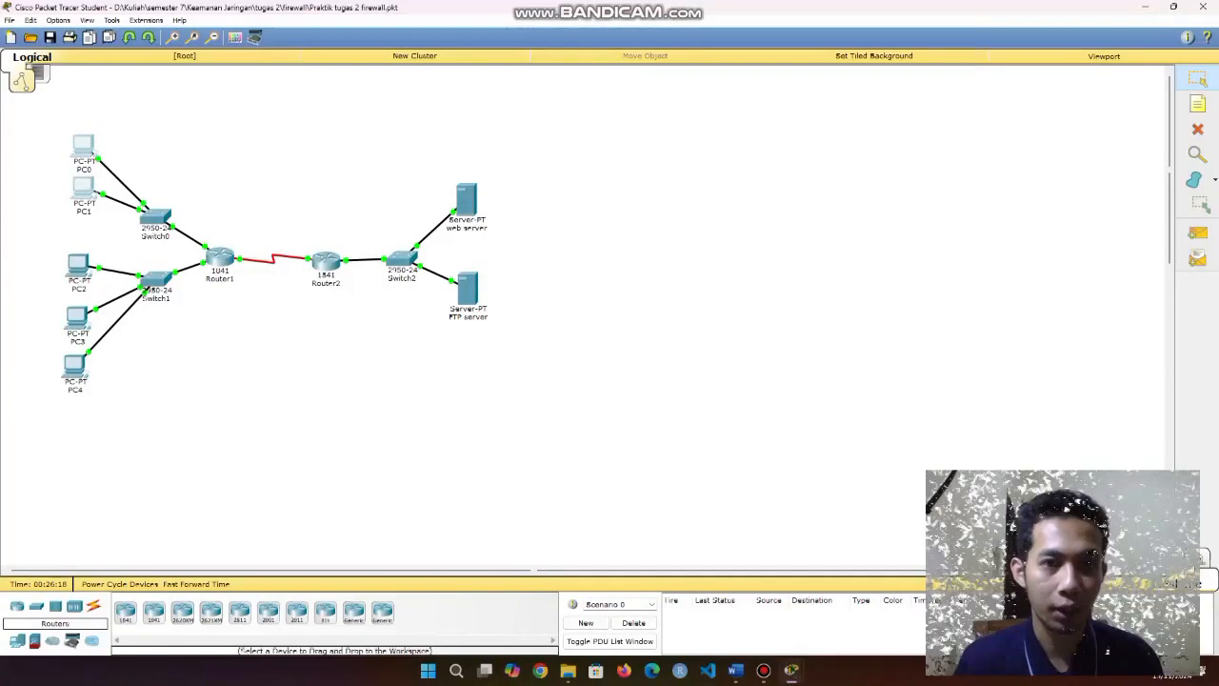
drag(430, 160, 533, 385)
drag(452, 163, 510, 341)
click(526, 349)
click(84, 148)
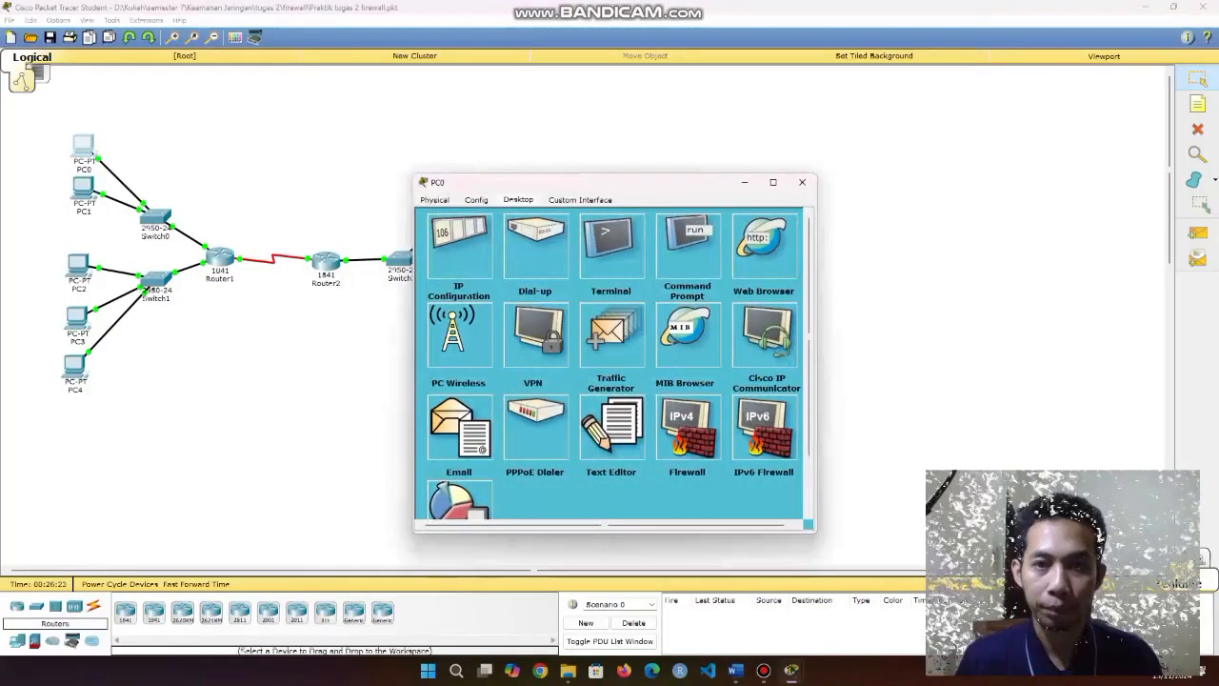
From PC0's Command Prompt, ping 192.168.20.5 (unreachable) and then 192.168.20.10.
click(688, 246)
key(Up)
key(Up)
key(Up)
key(Up)
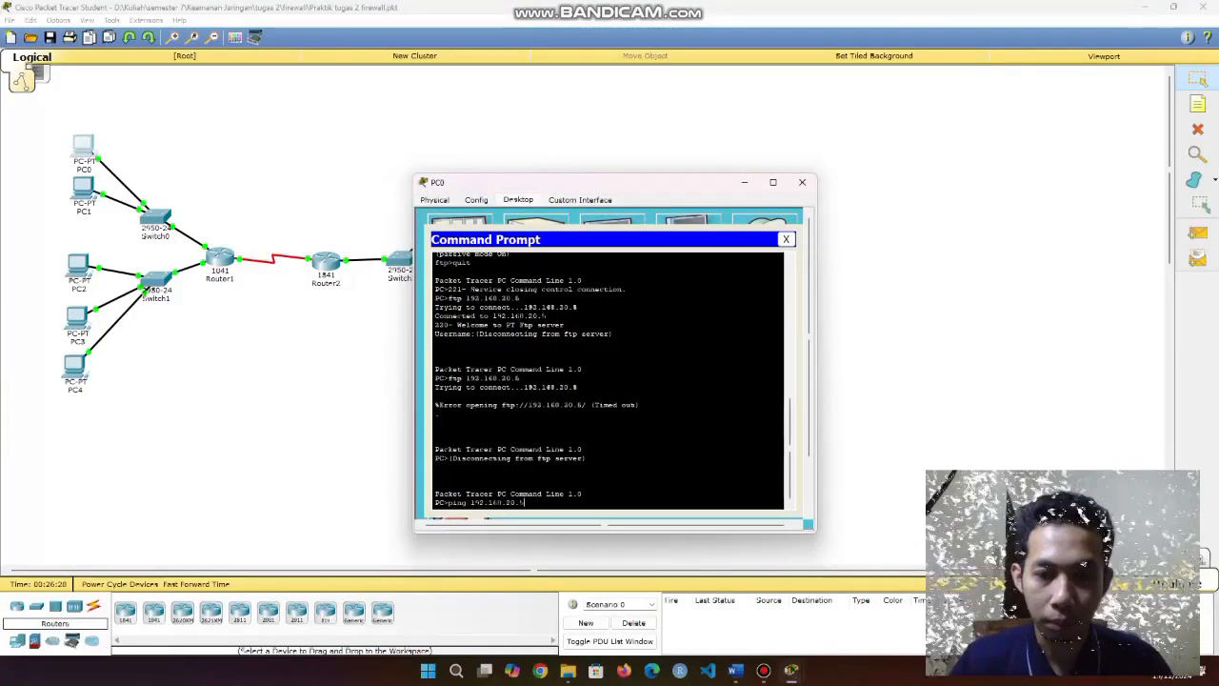
key(Return)
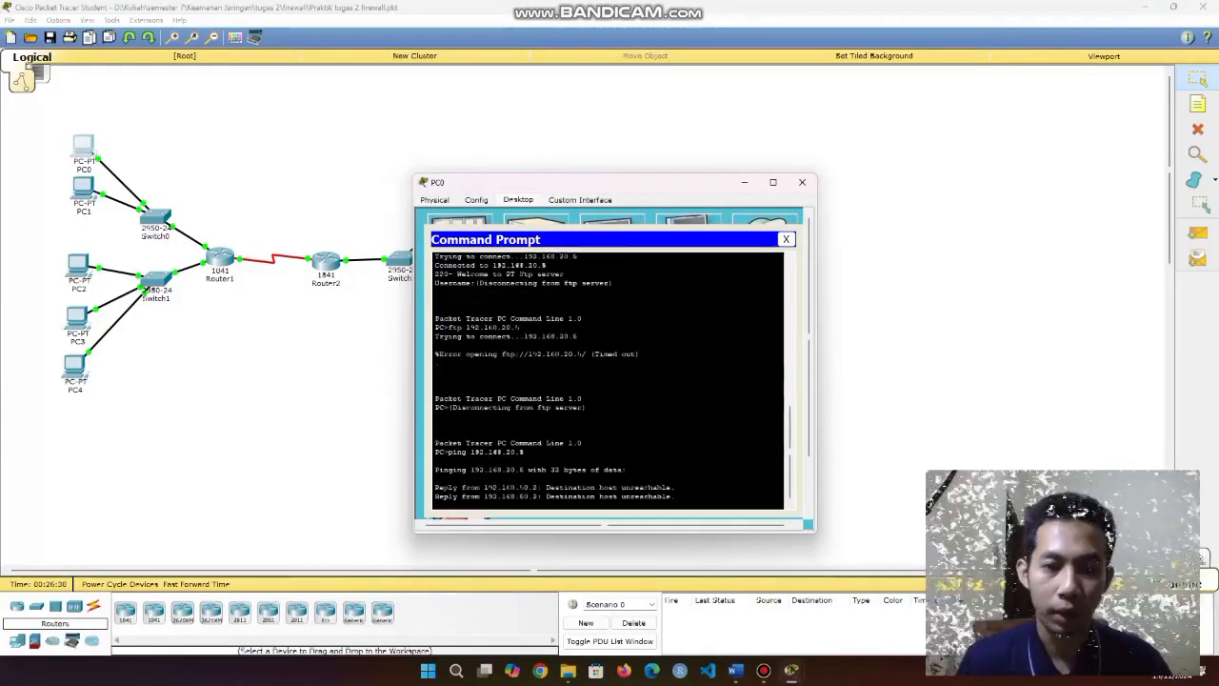
drag(545, 433, 677, 461)
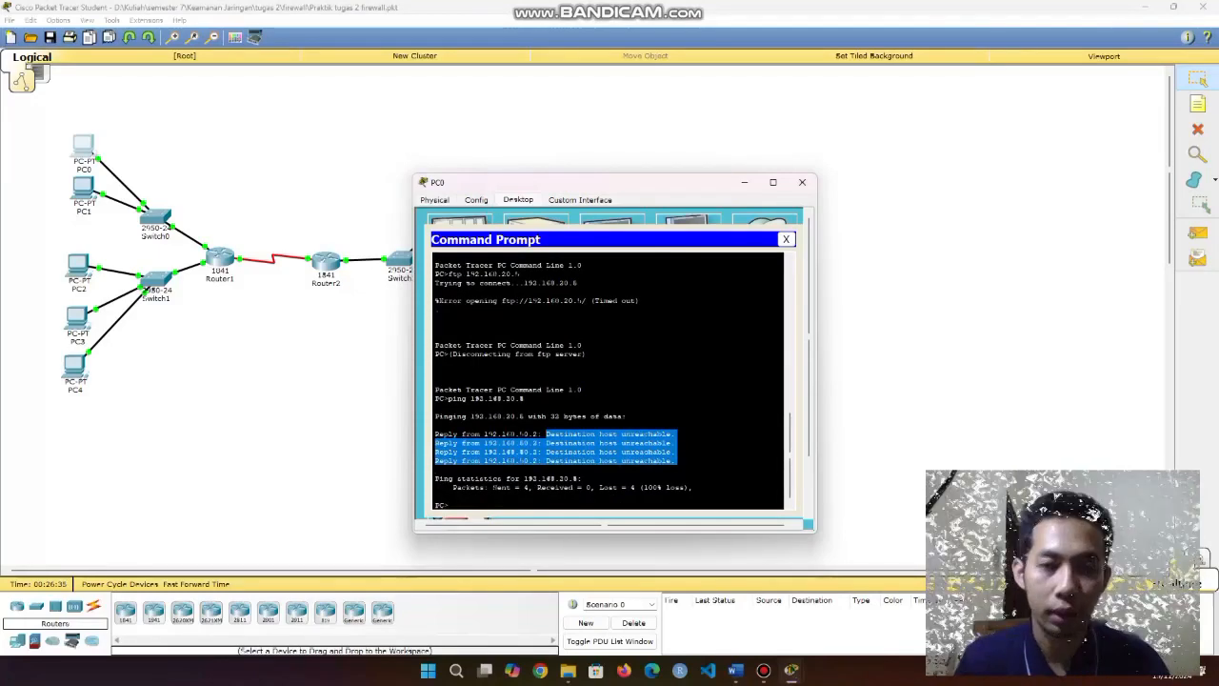
click(437, 470)
drag(470, 397, 524, 397)
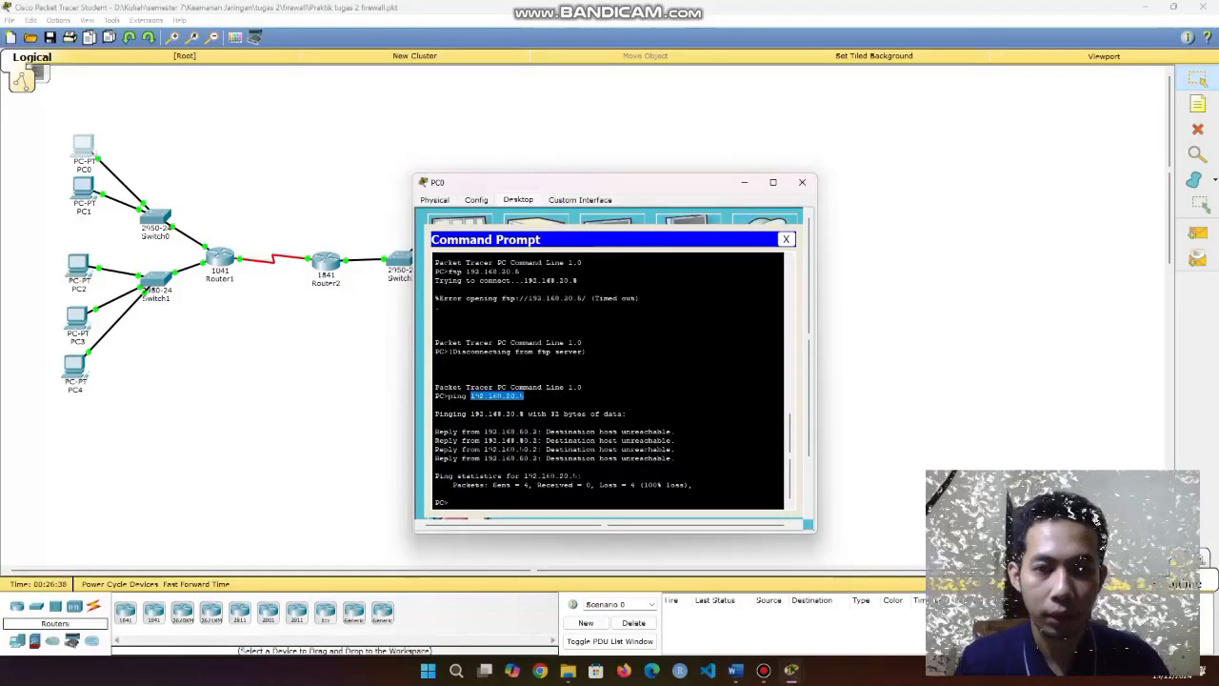
click(525, 397)
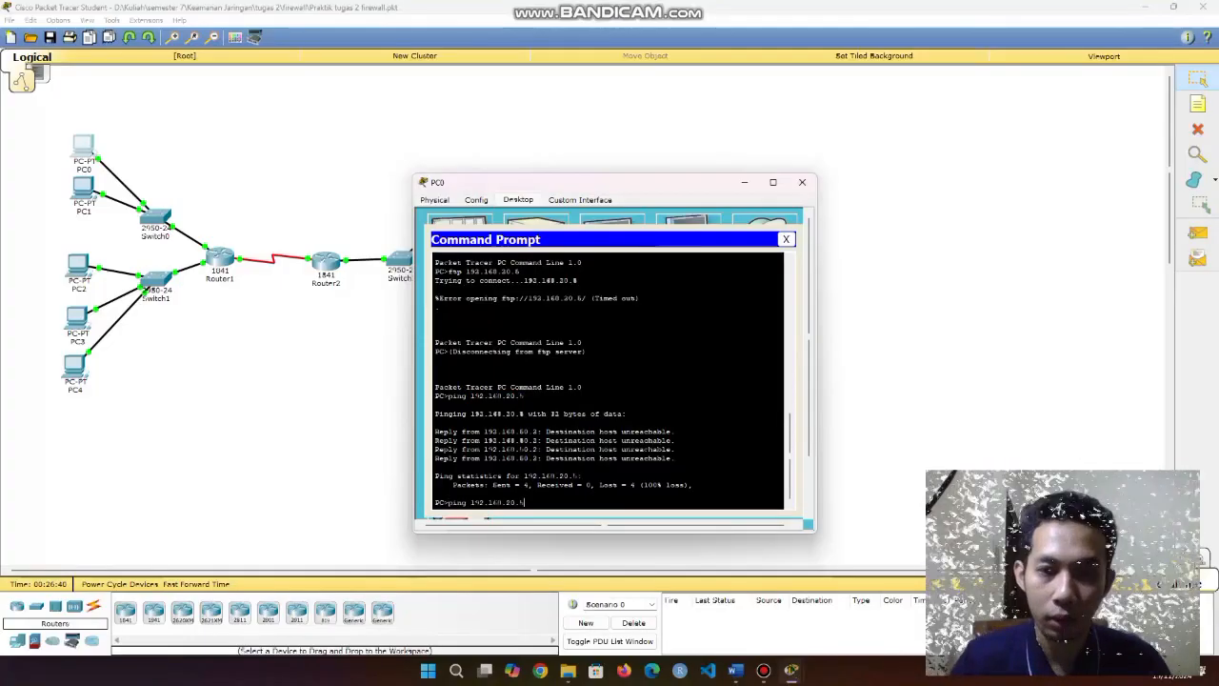
key(BackSpace)
text(10)
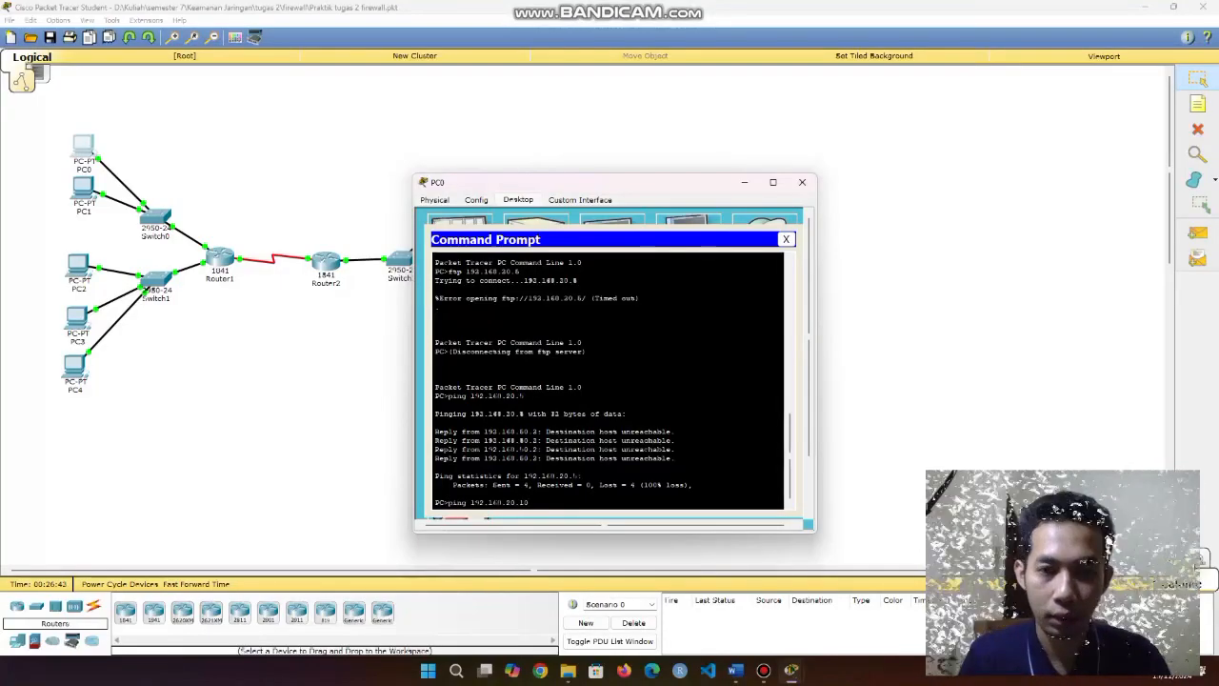
key(Return)
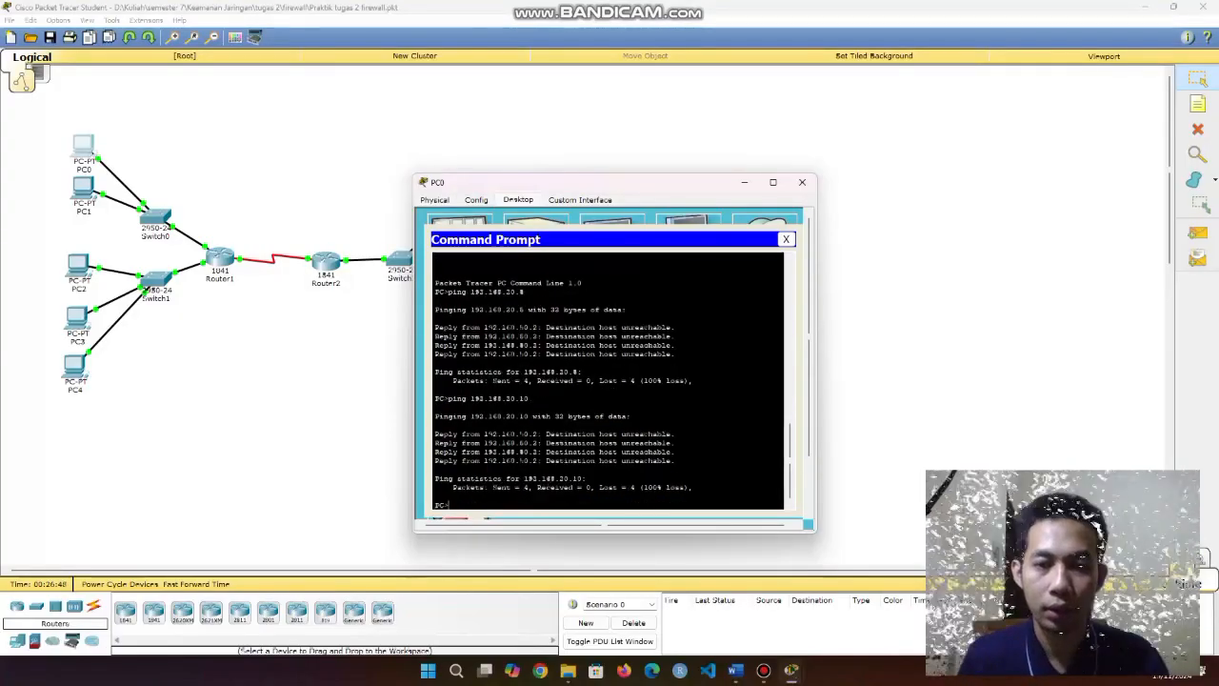
Try FTP to 192.168.20.5, then log in to 192.168.20.10 as siswa1 and quit.
text(ftp 192.168.20.5)
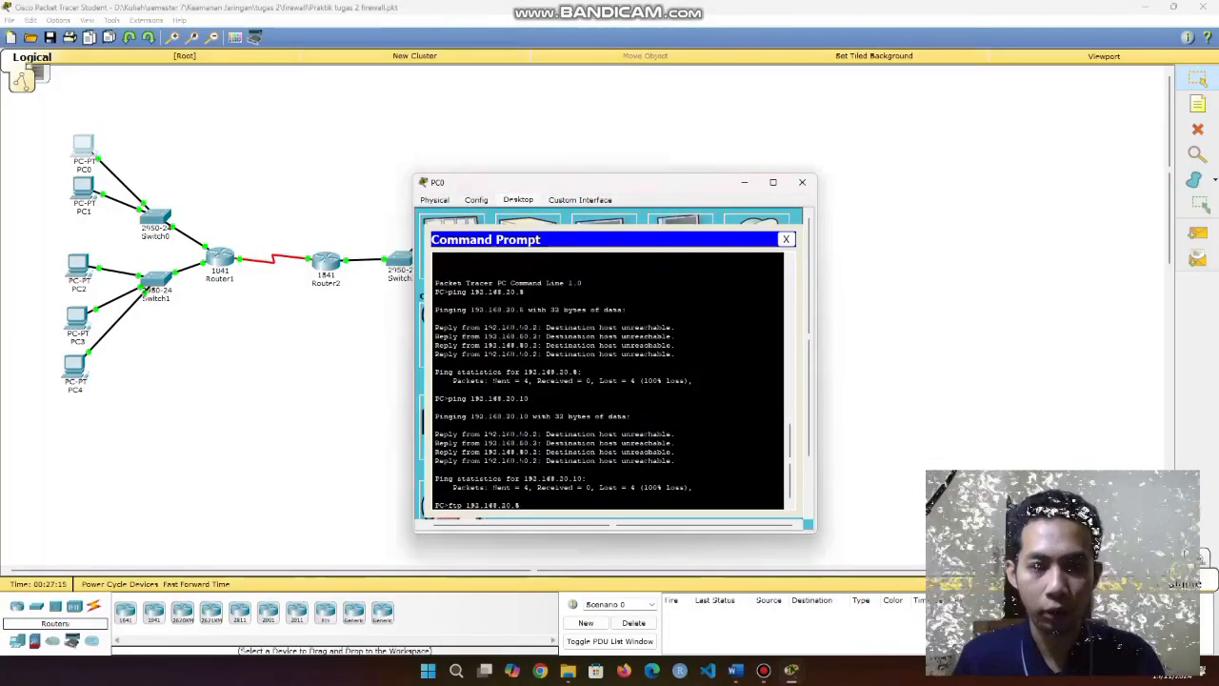
key(Return)
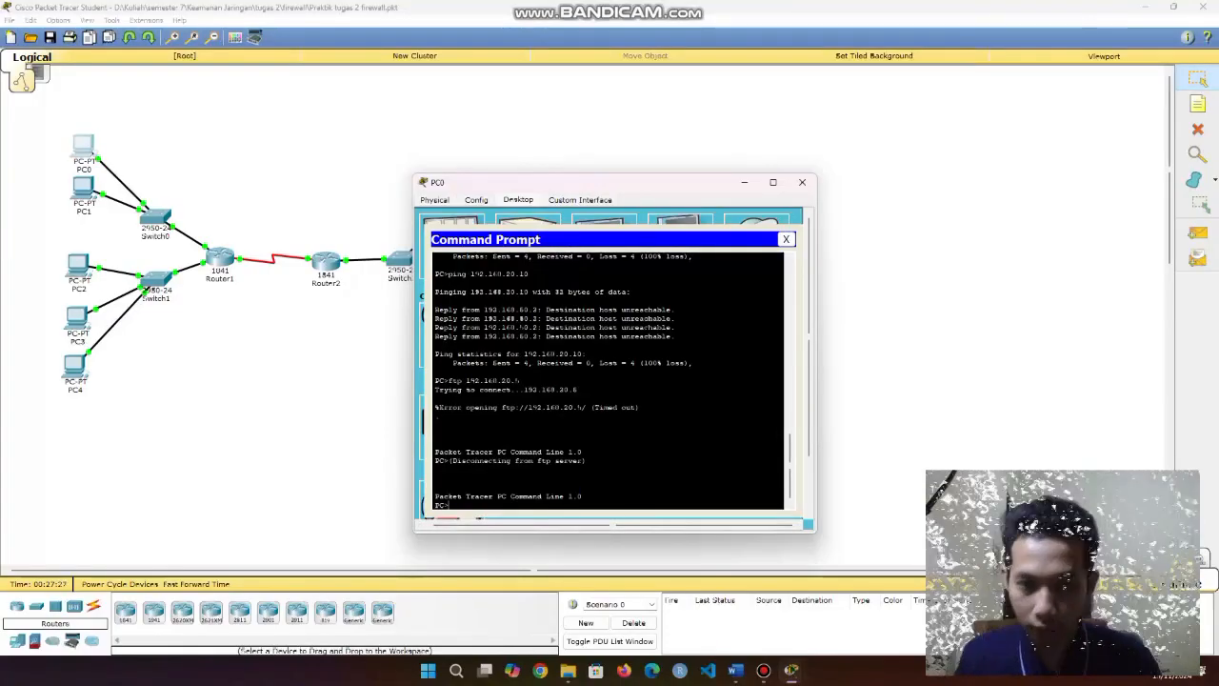
text(ftp)
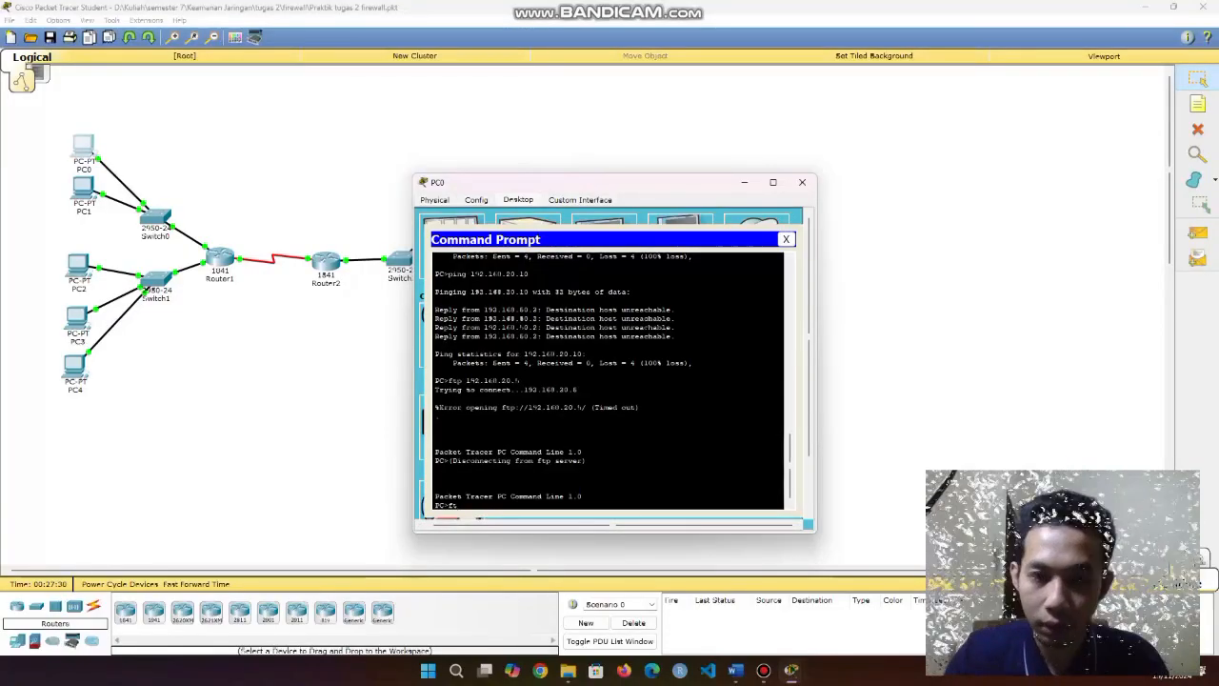
text( 192.168.20.)
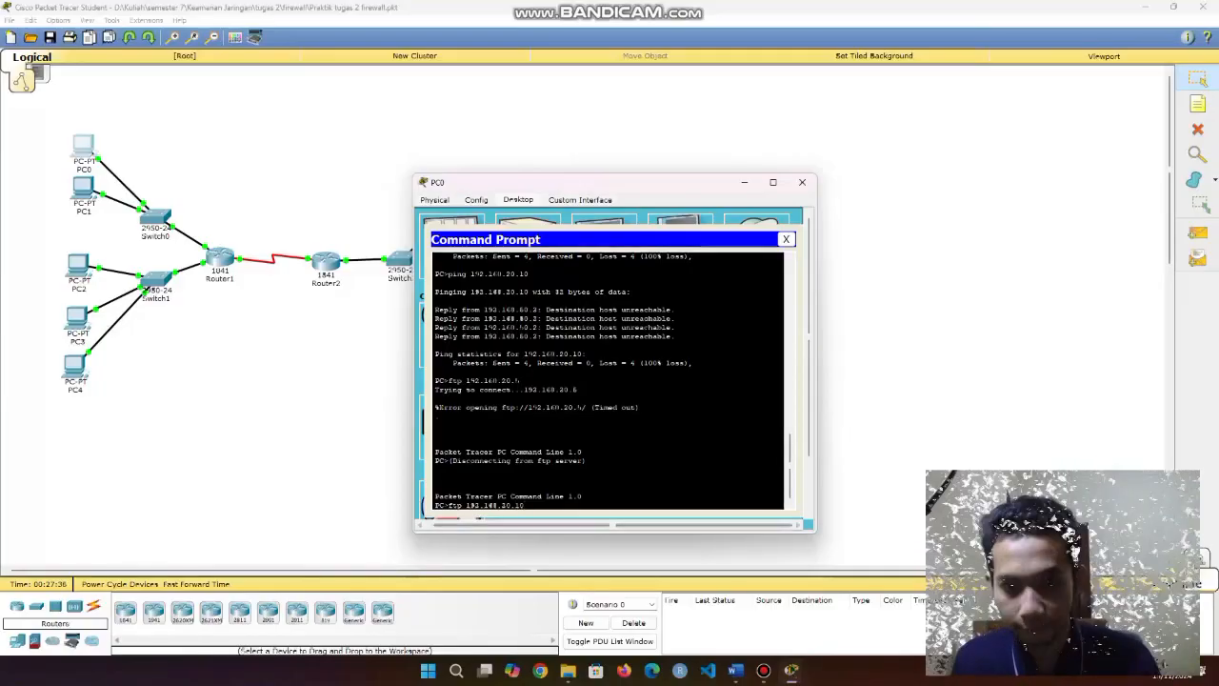
text(10)
key(Return)
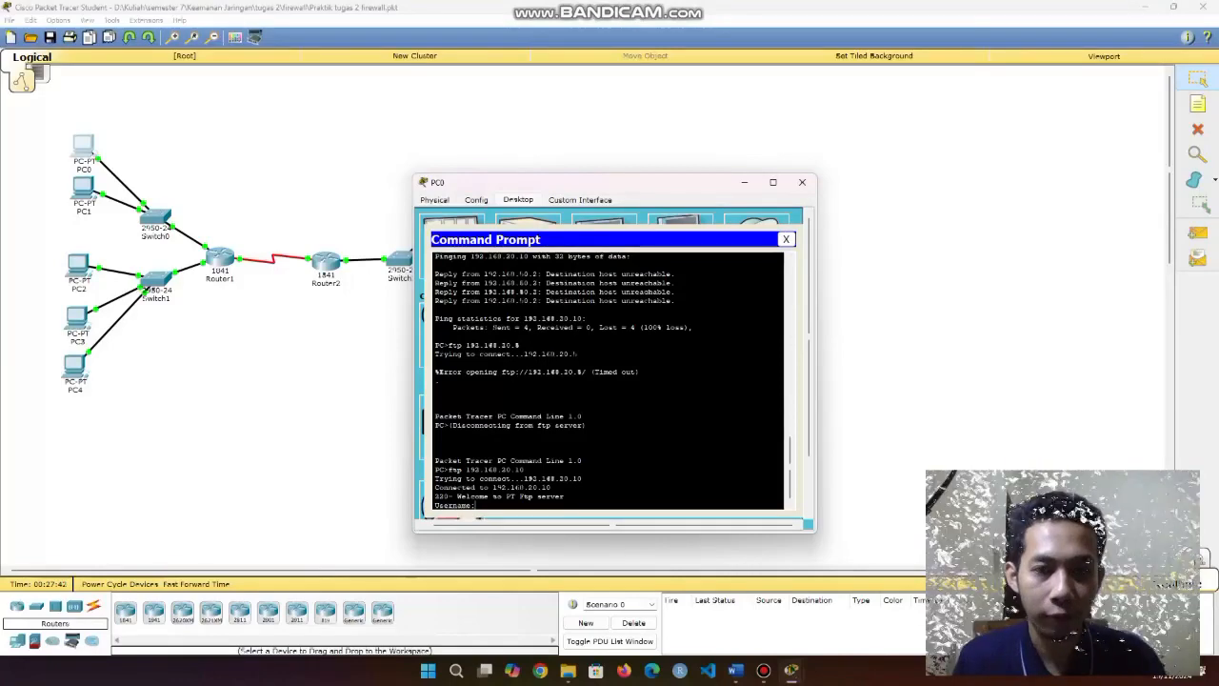
drag(449, 470, 524, 470)
click(479, 505)
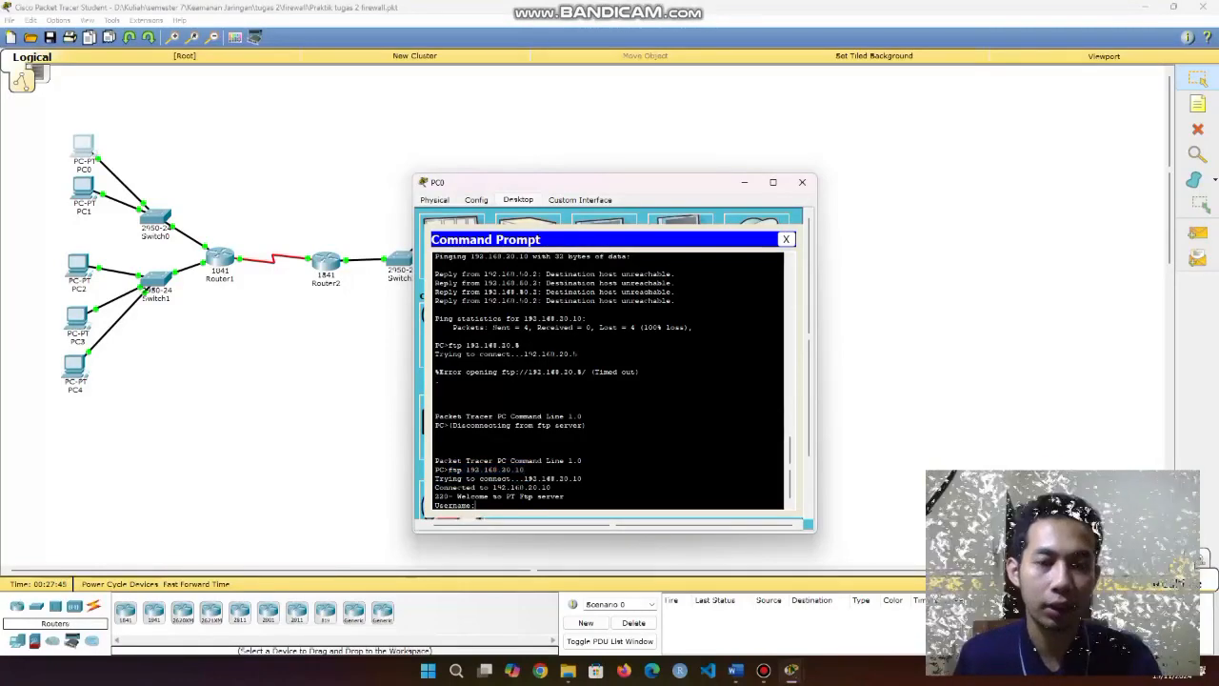
text(siswa1)
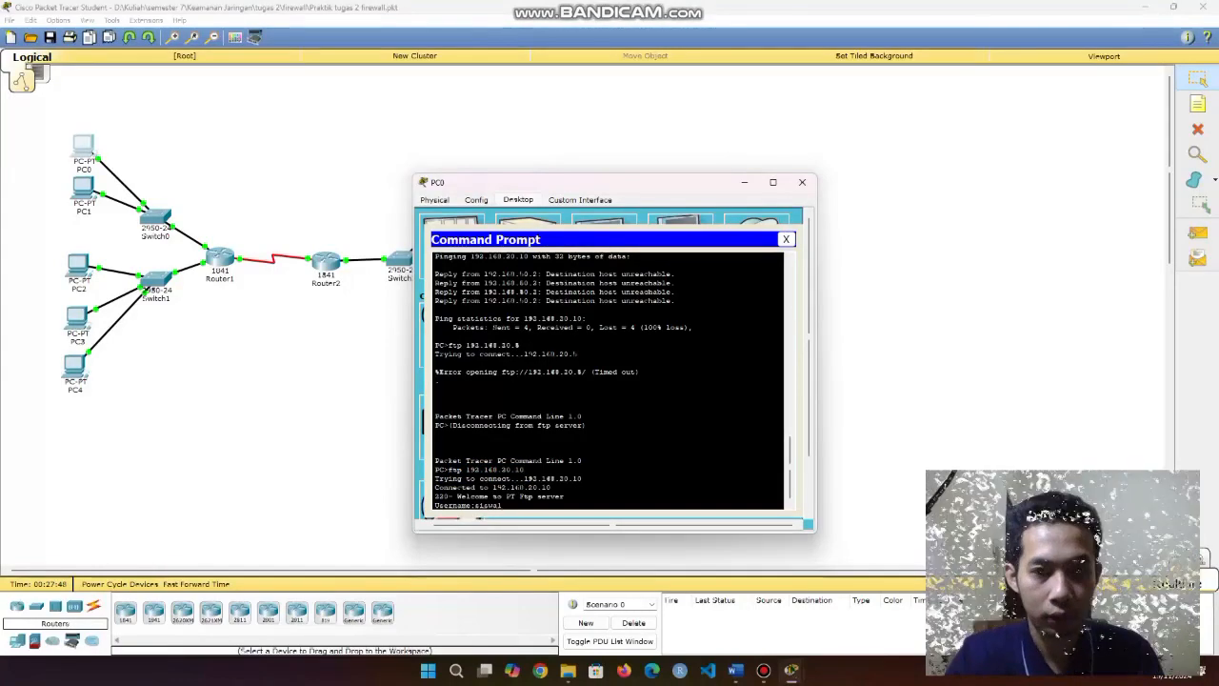
key(Return)
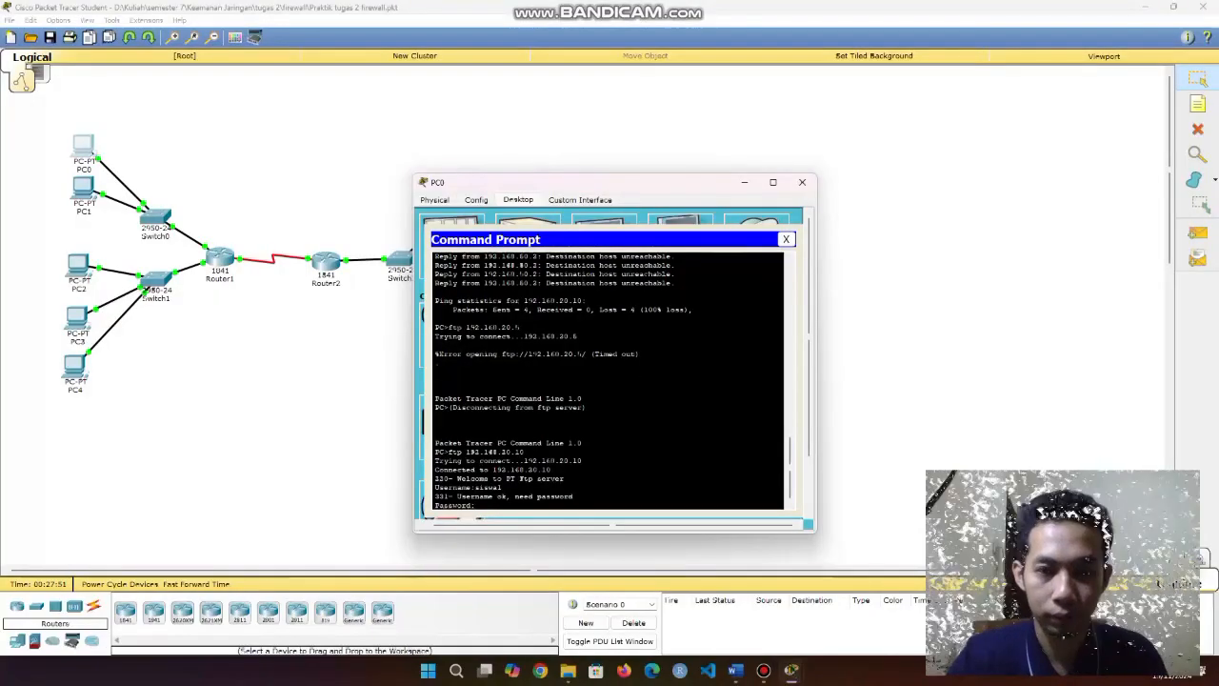
key(Return)
text(qui)
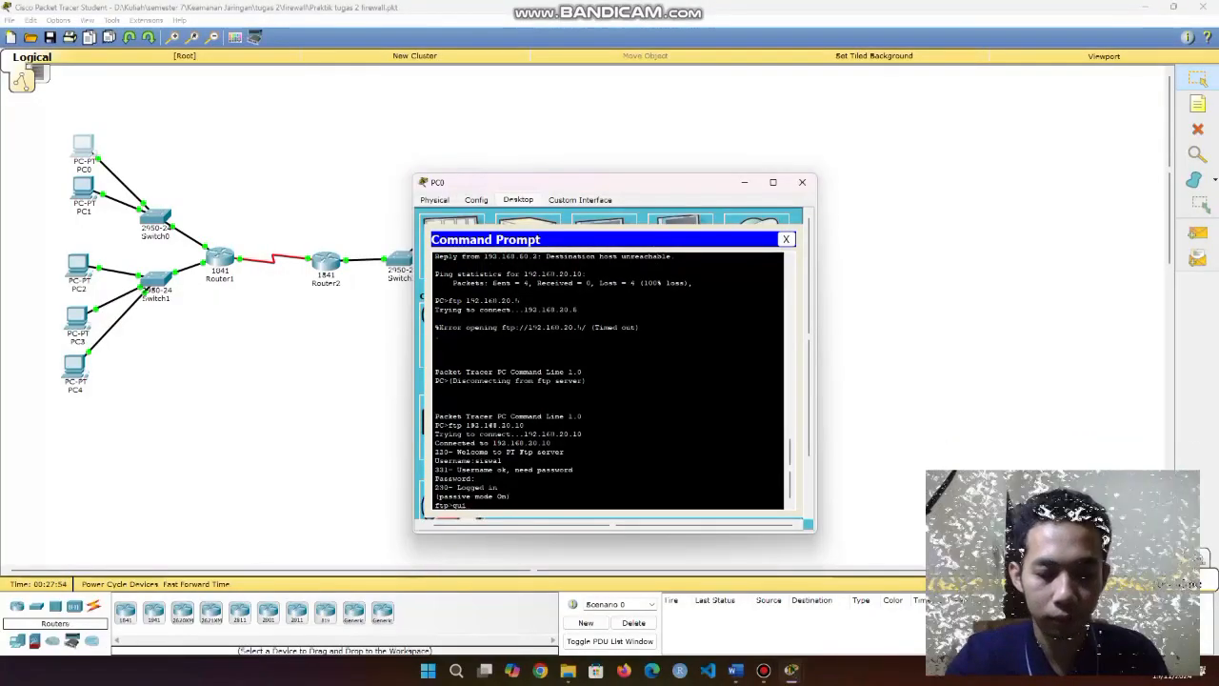
text(t)
key(Return)
click(786, 239)
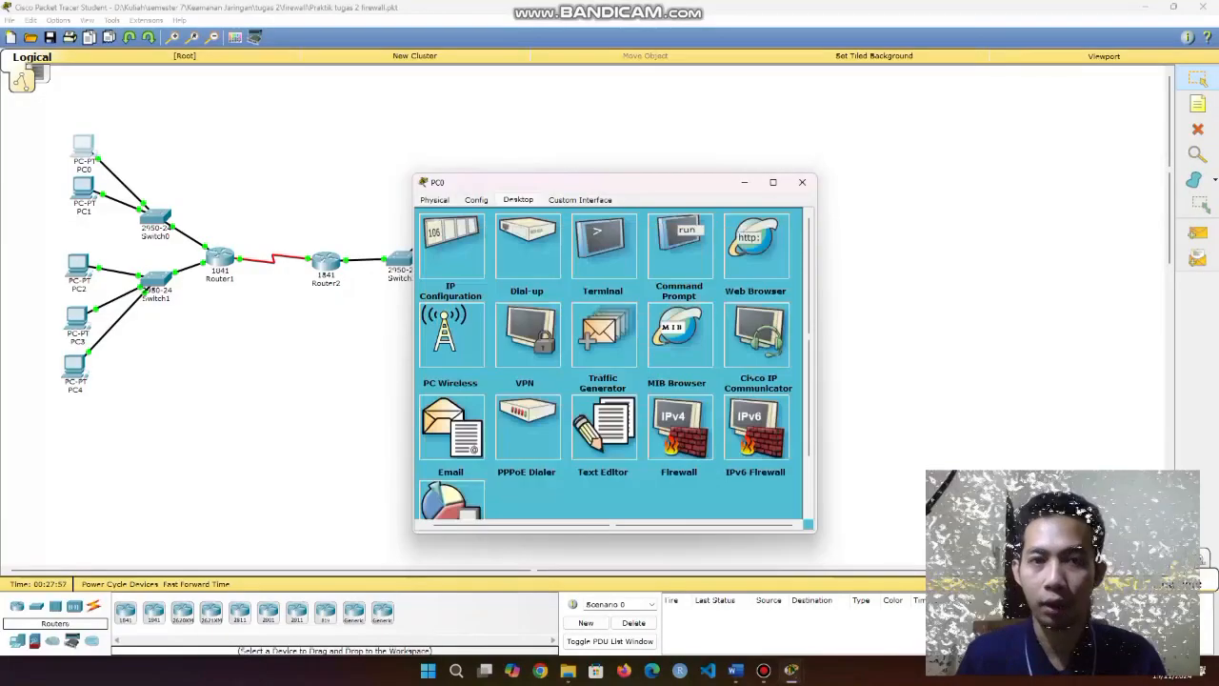
Load the WEB SERVER page in PC0's browser, try 192.168.20.10 (timeout), then close PC0.
click(757, 245)
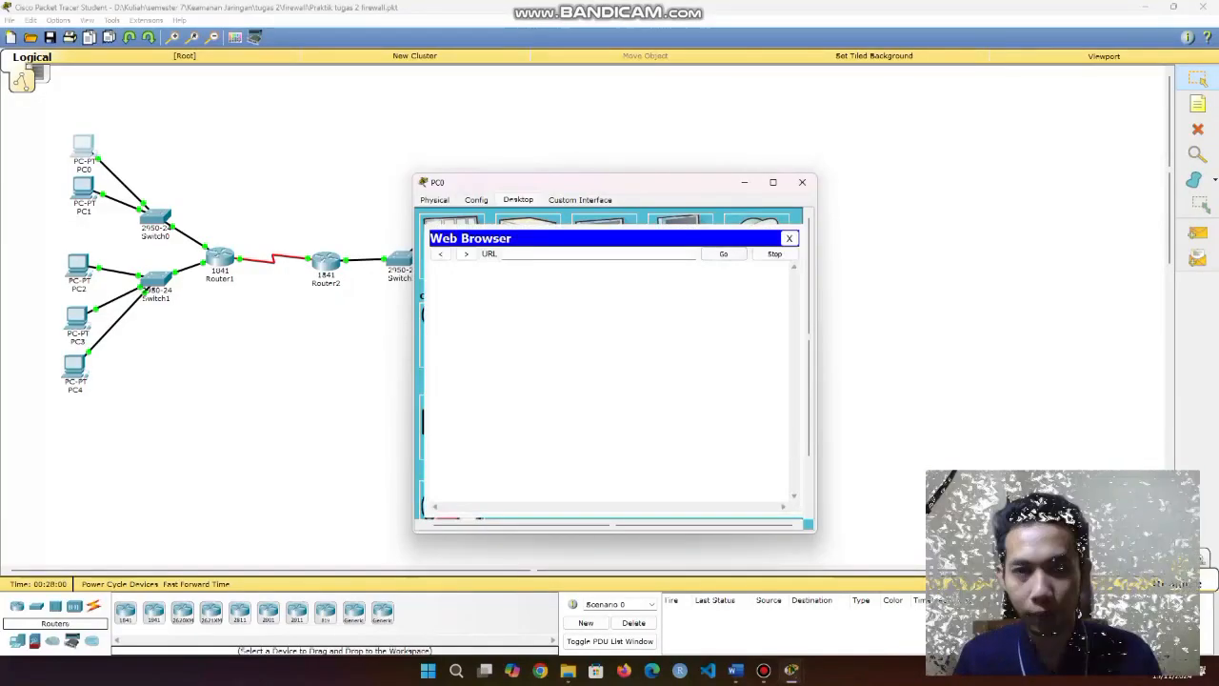
text(192.)
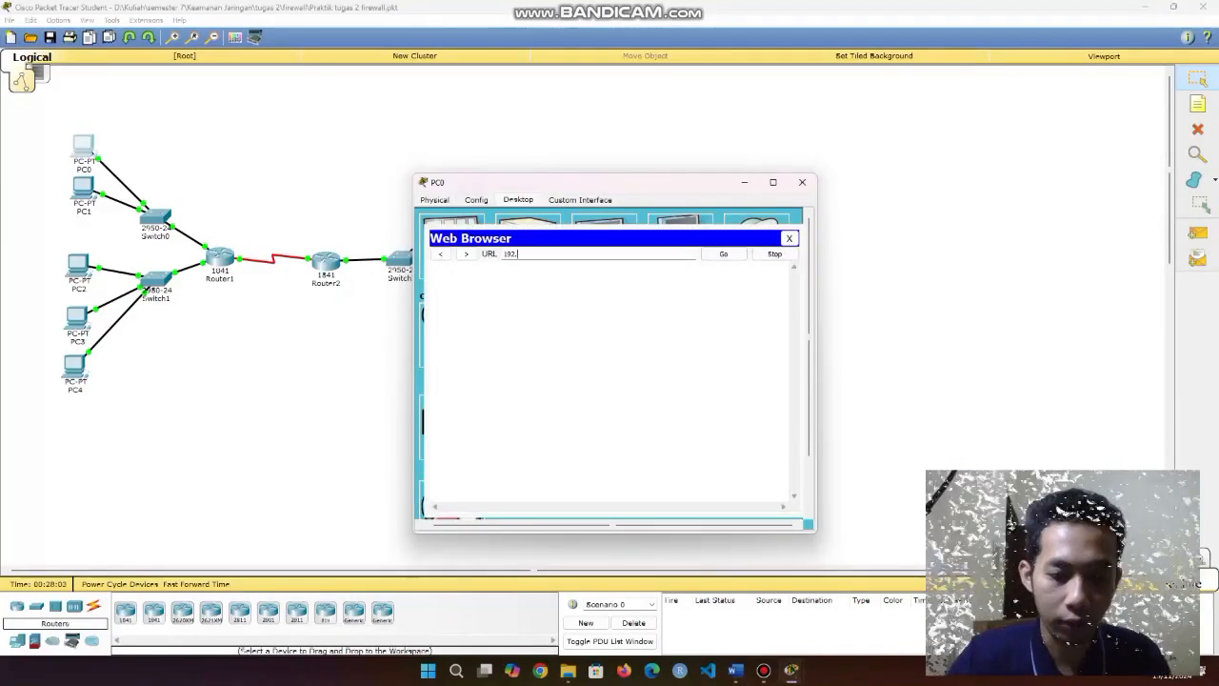
text(168.20.)
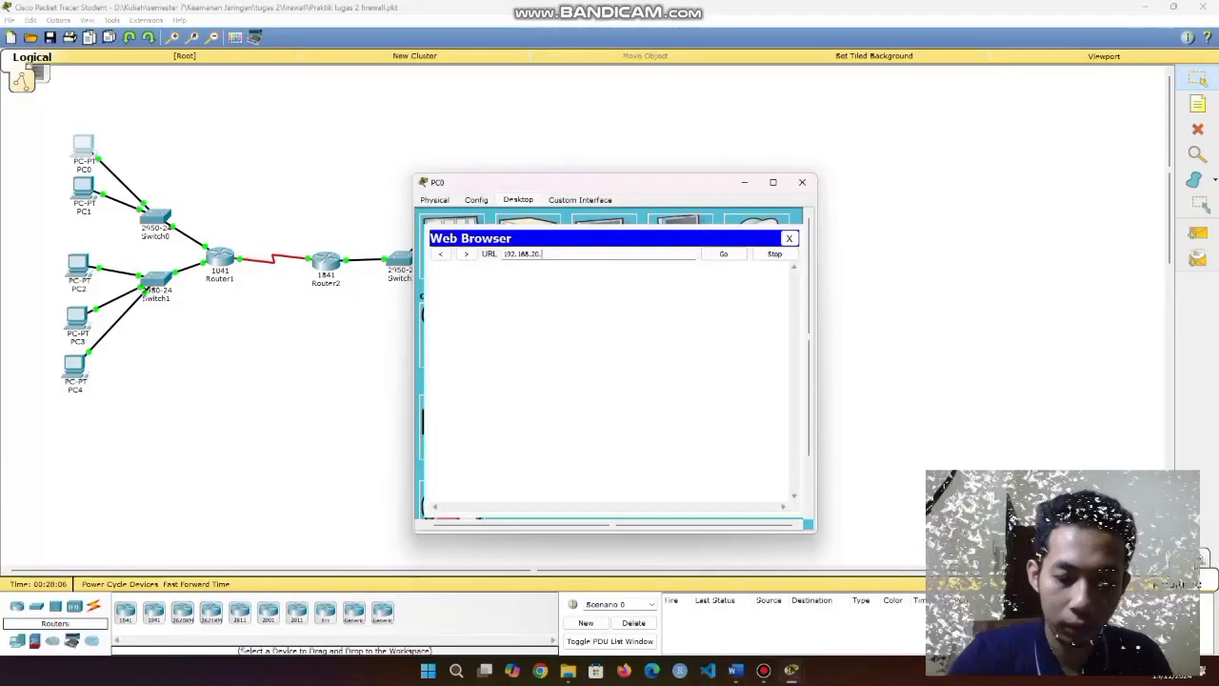
text(3)
click(724, 254)
drag(571, 329, 457, 302)
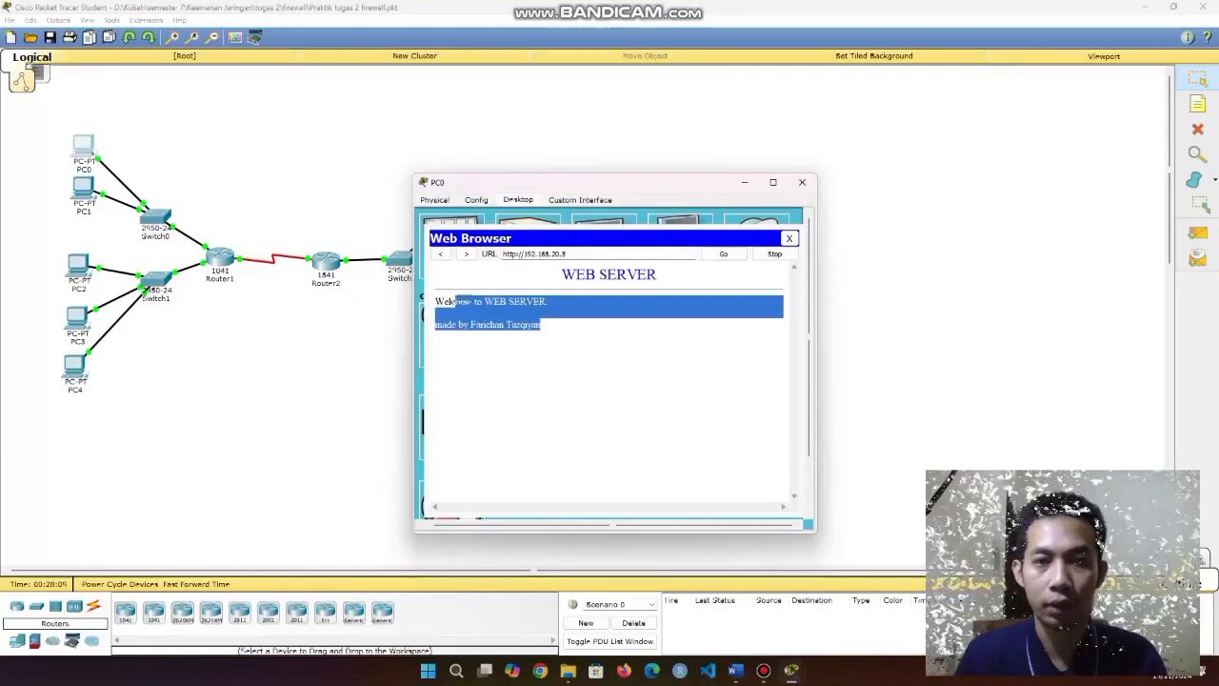
click(462, 303)
text(10)
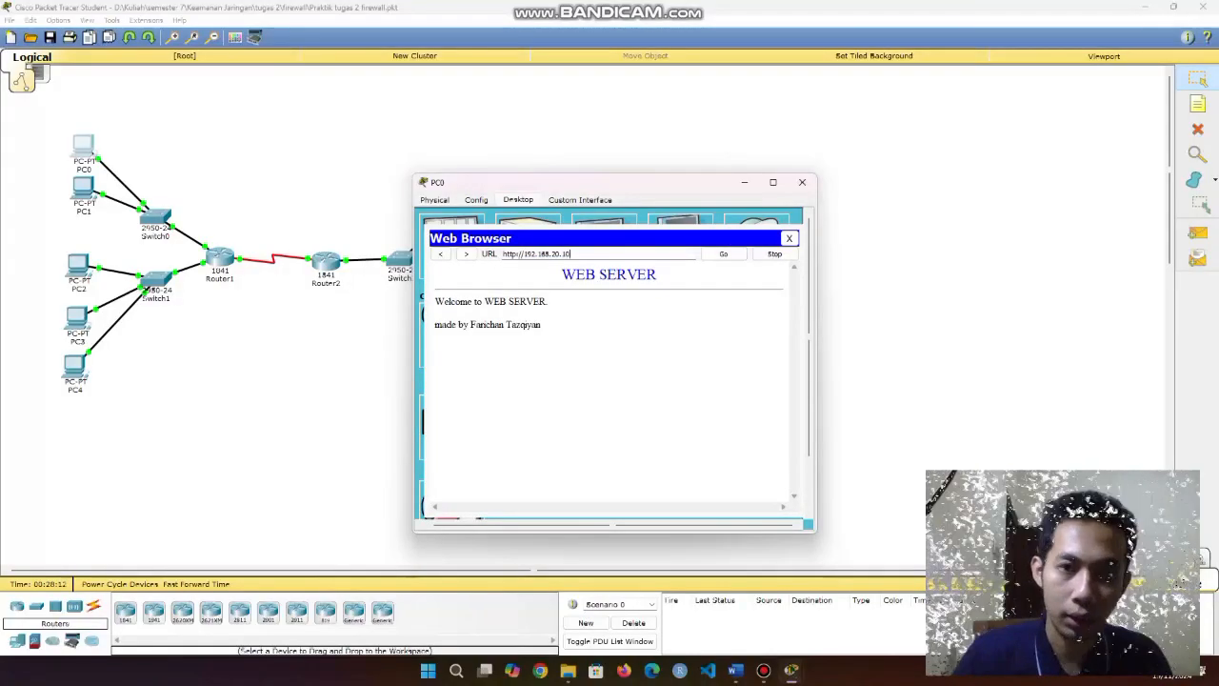
click(724, 254)
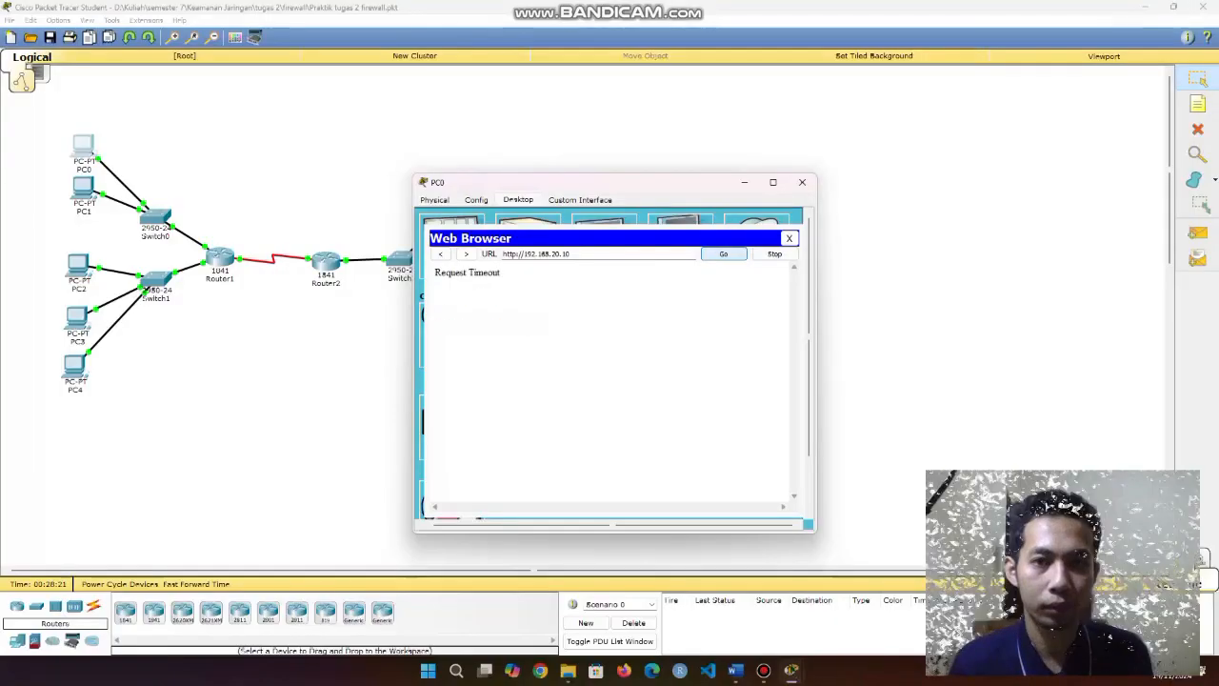
click(789, 239)
click(802, 182)
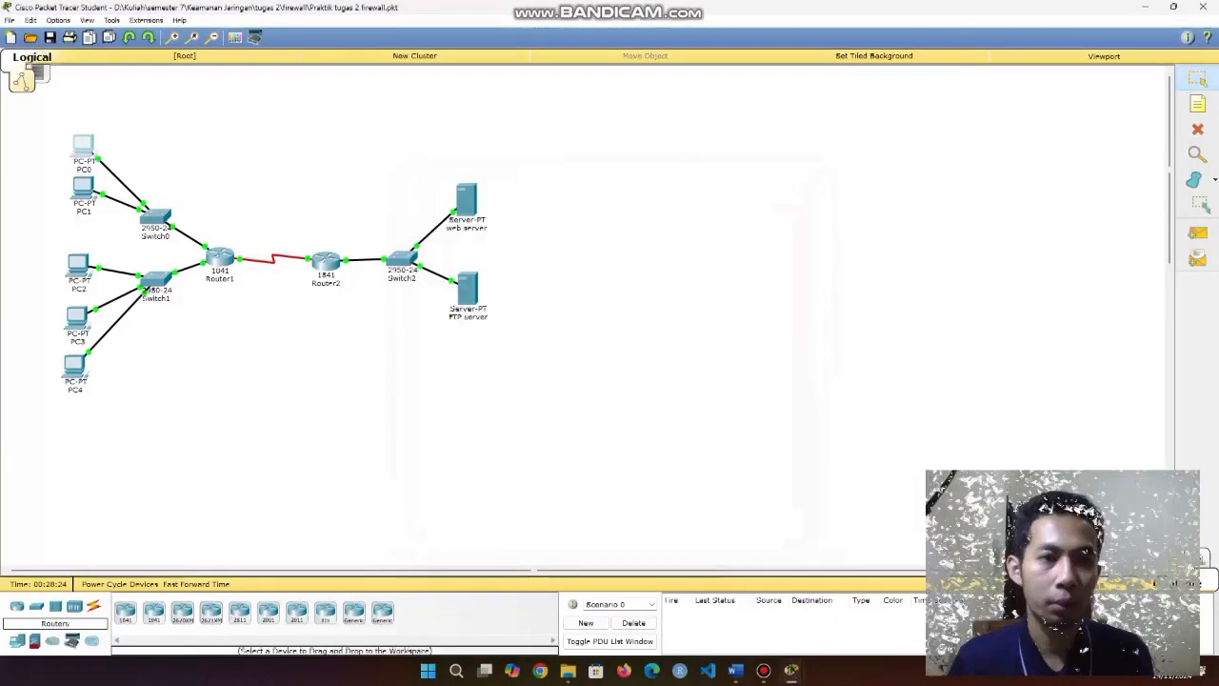
From PC1's Command Prompt, ping 192.168.20.5 and 192.168.20.10, both unreachable.
click(84, 189)
click(688, 246)
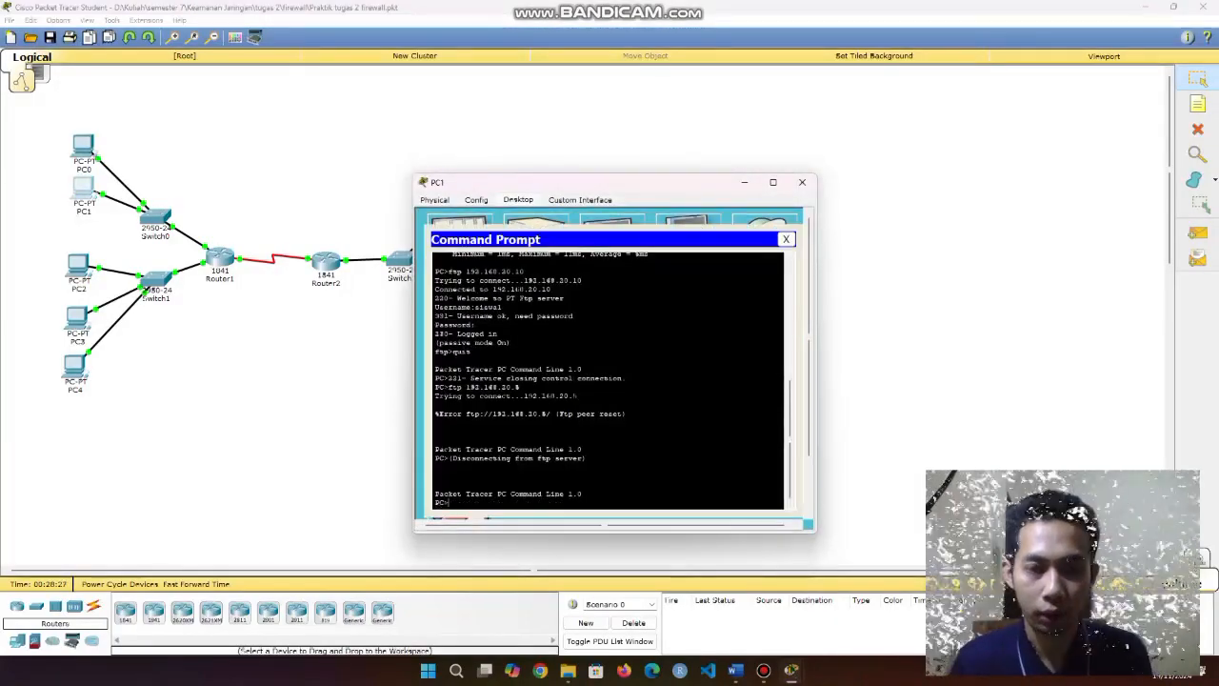
key(Up)
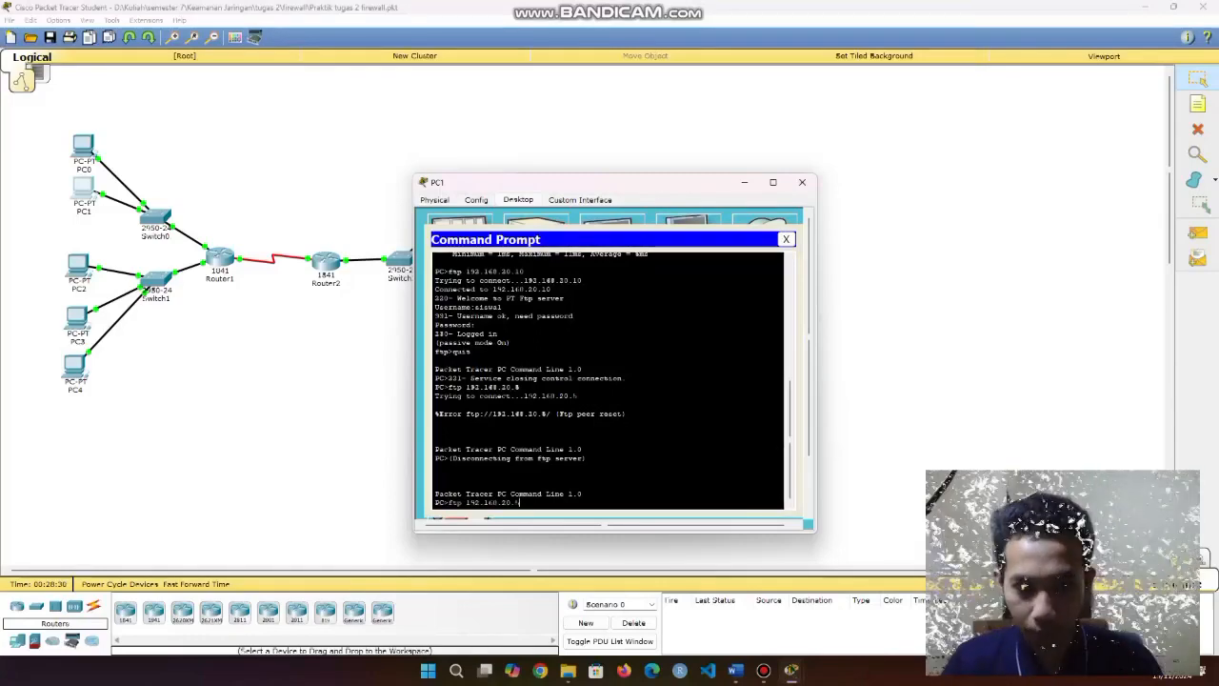
key(Up)
key(Up)
key(Up)
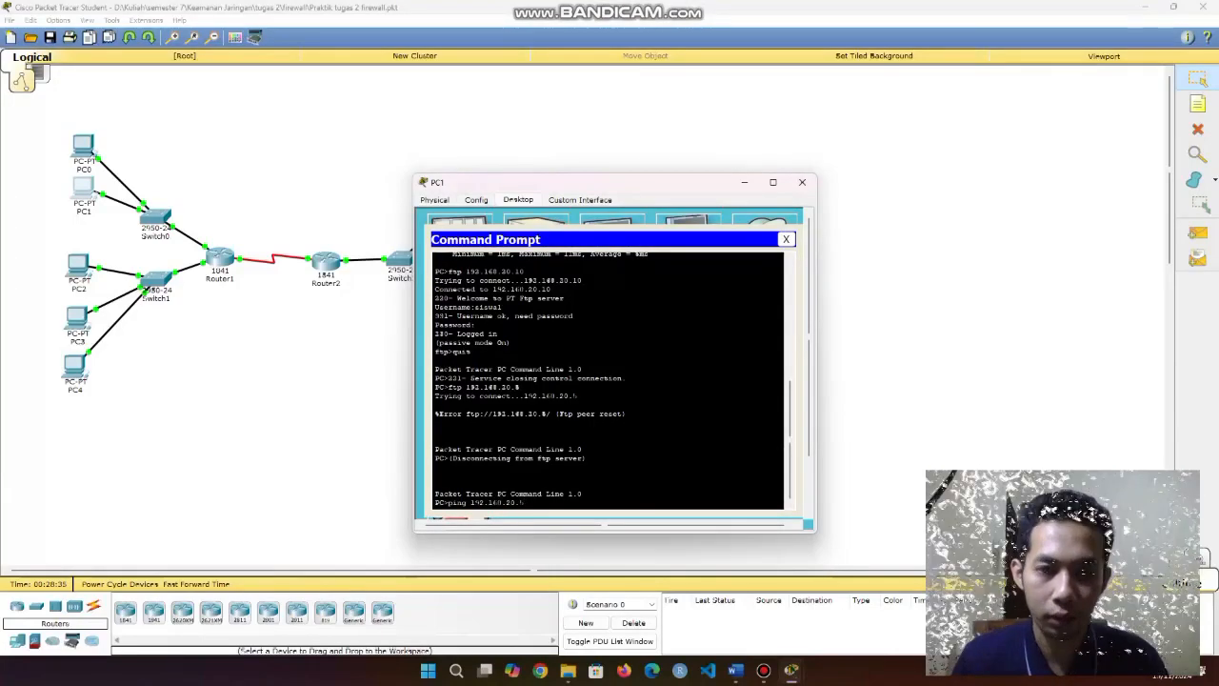
key(Return)
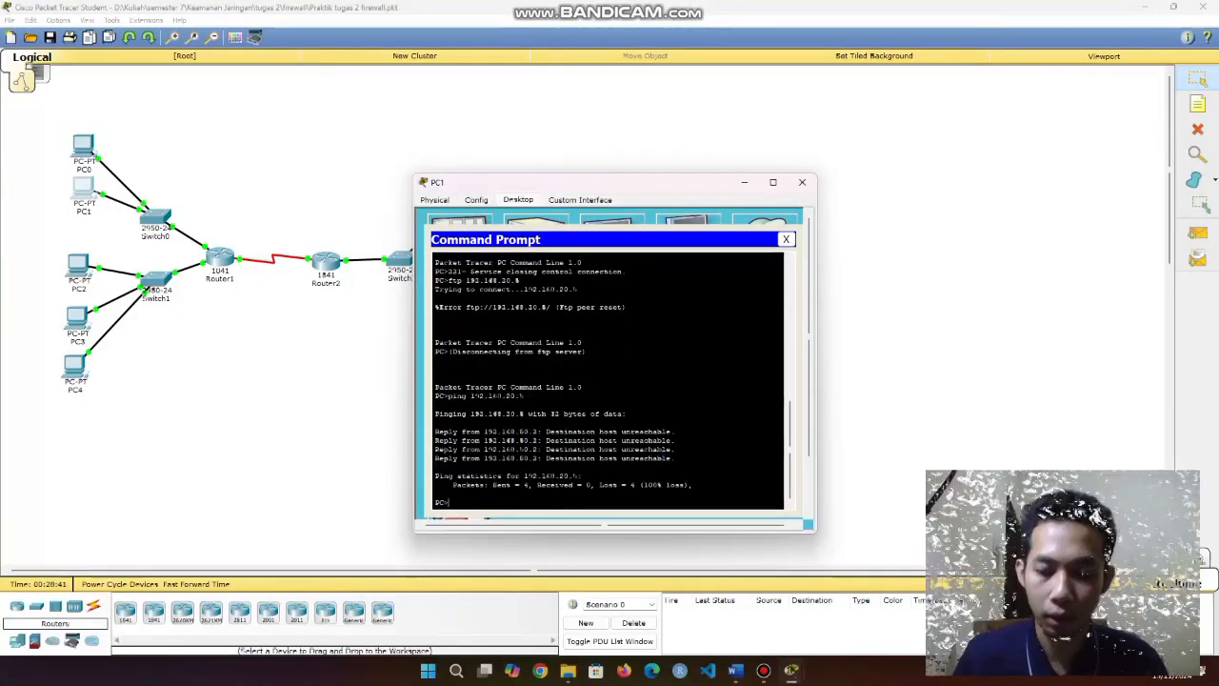
key(Up)
key(BackSpace)
text(10)
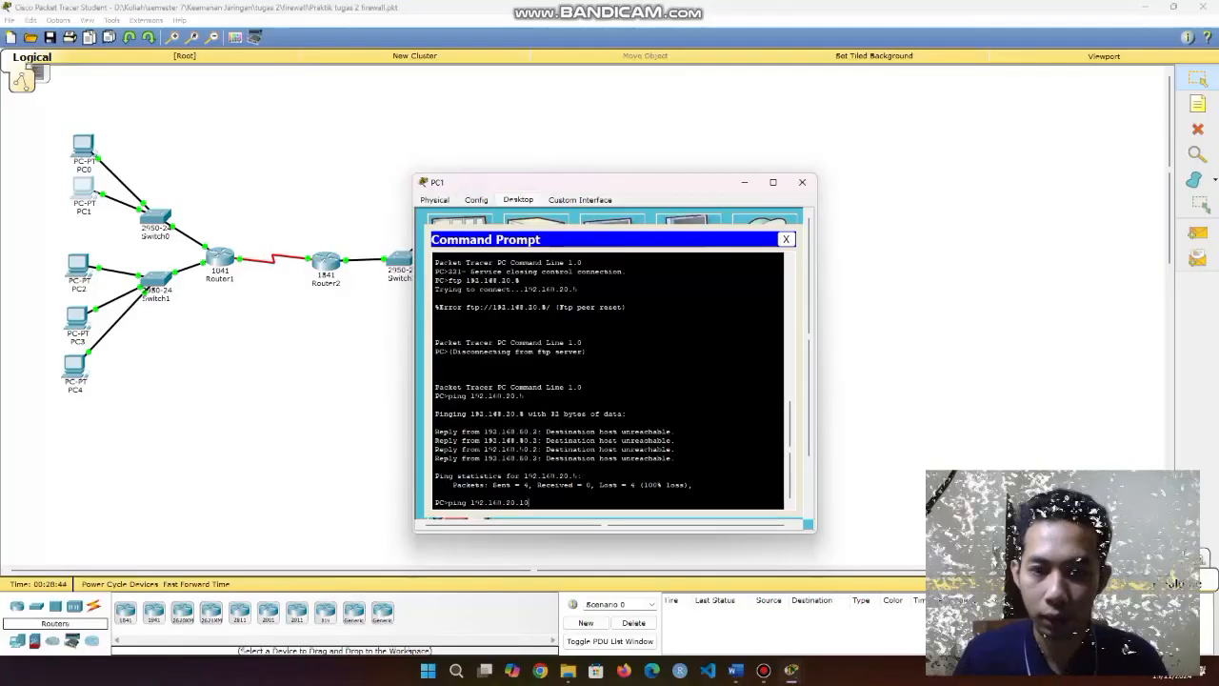
key(Return)
key(Up)
key(Return)
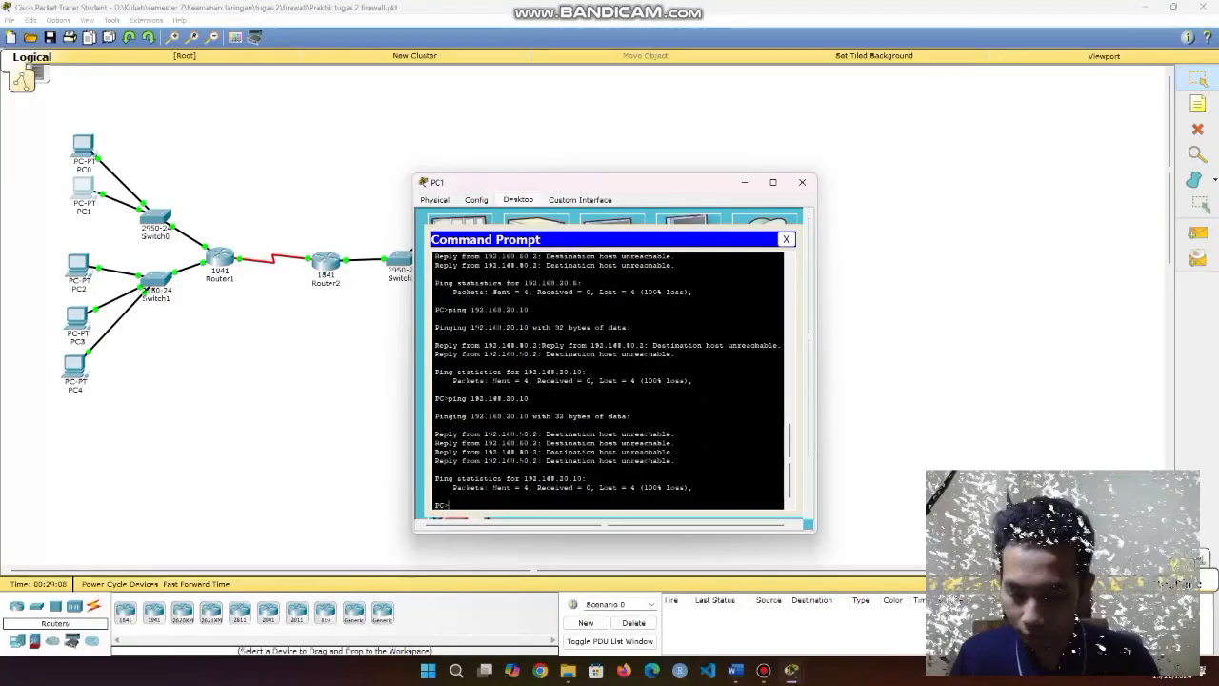
Try FTP to 192.168.20.5, then log in to 192.168.20.10 as cisco and quit.
key(Up)
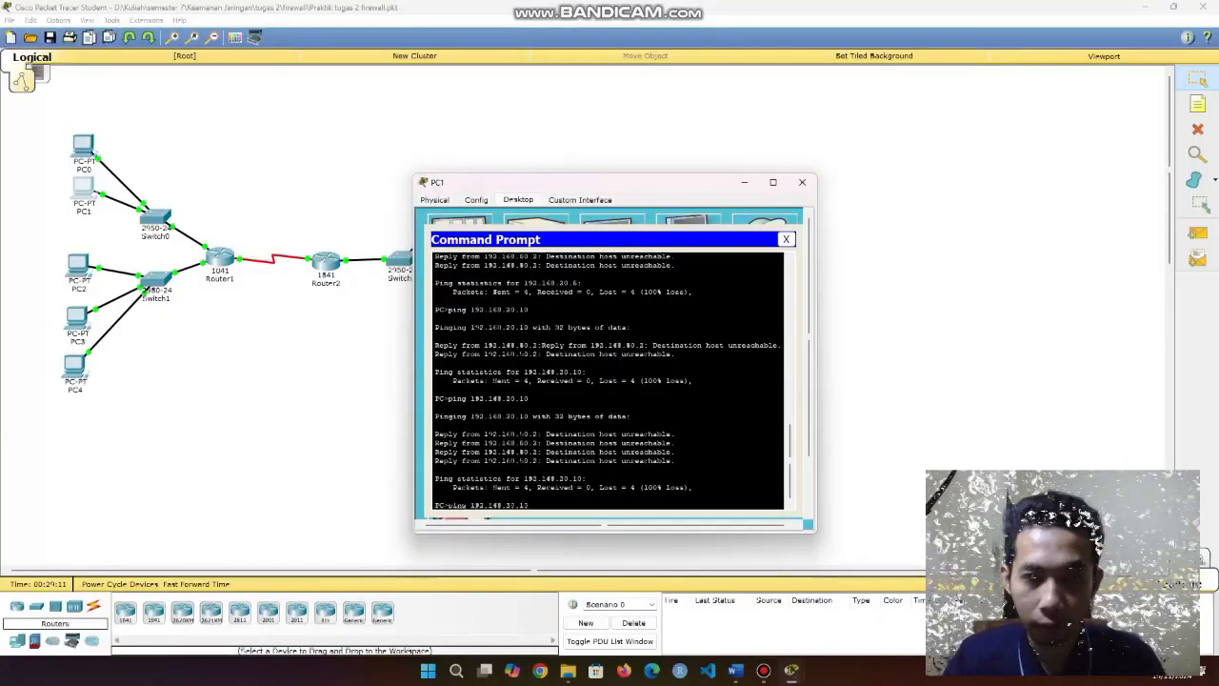
key(Up)
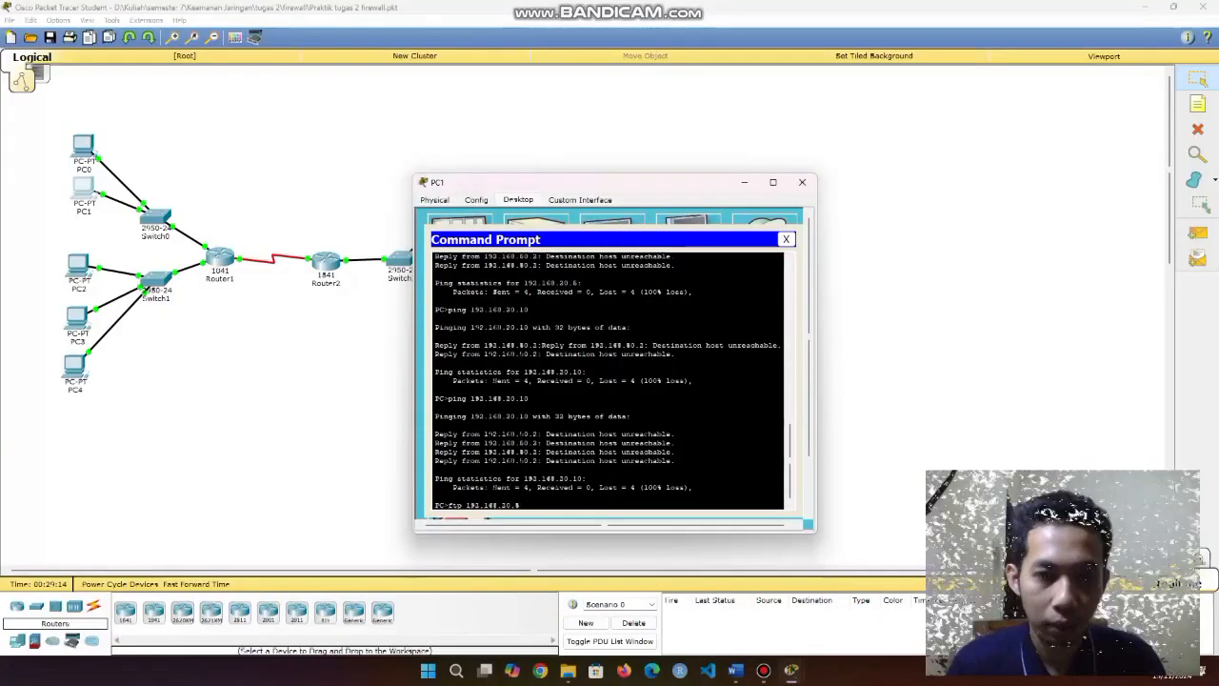
key(Return)
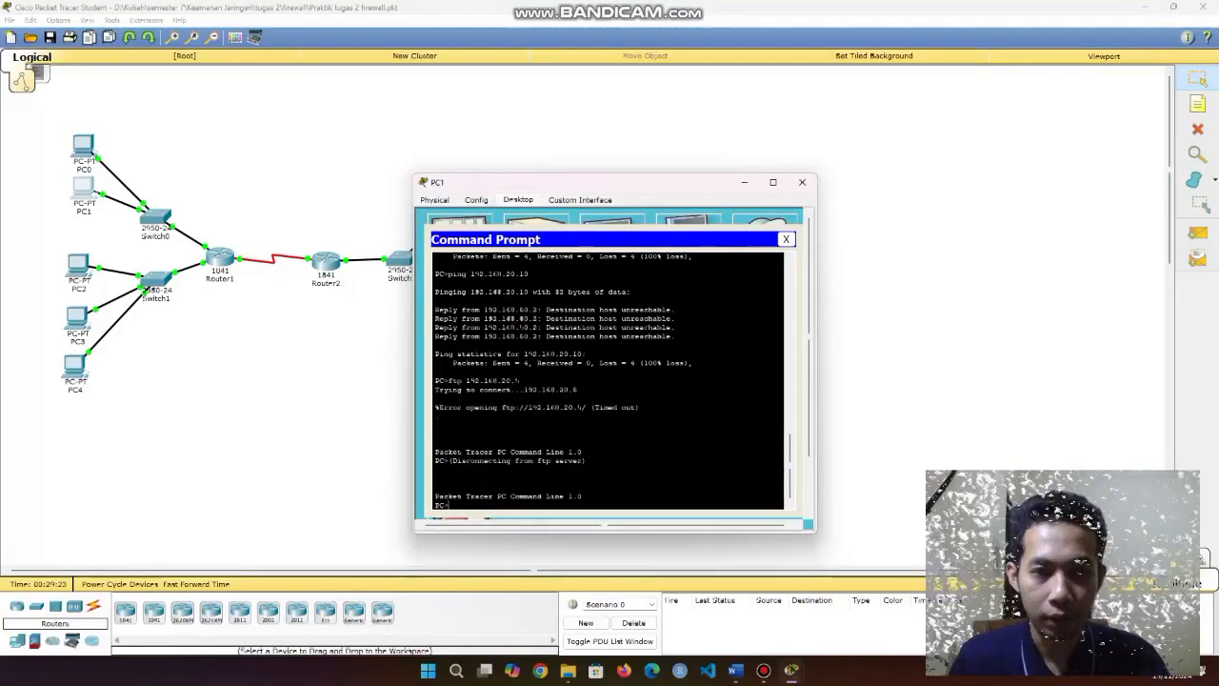
key(Up)
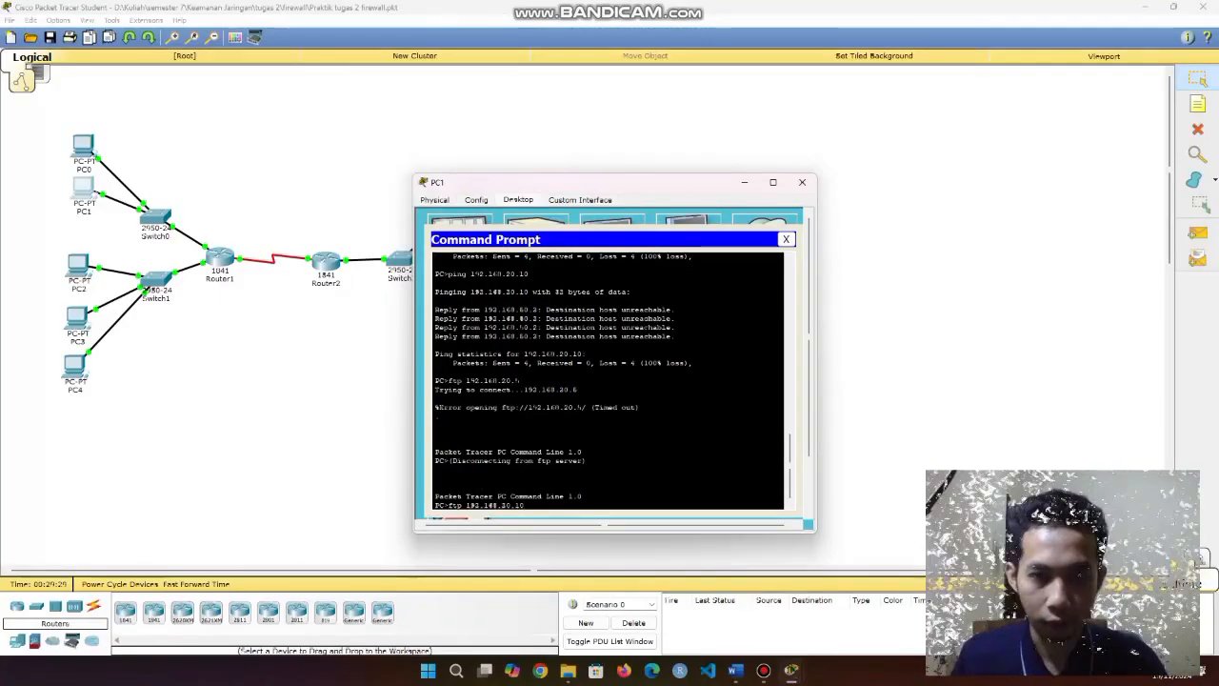
key(Return)
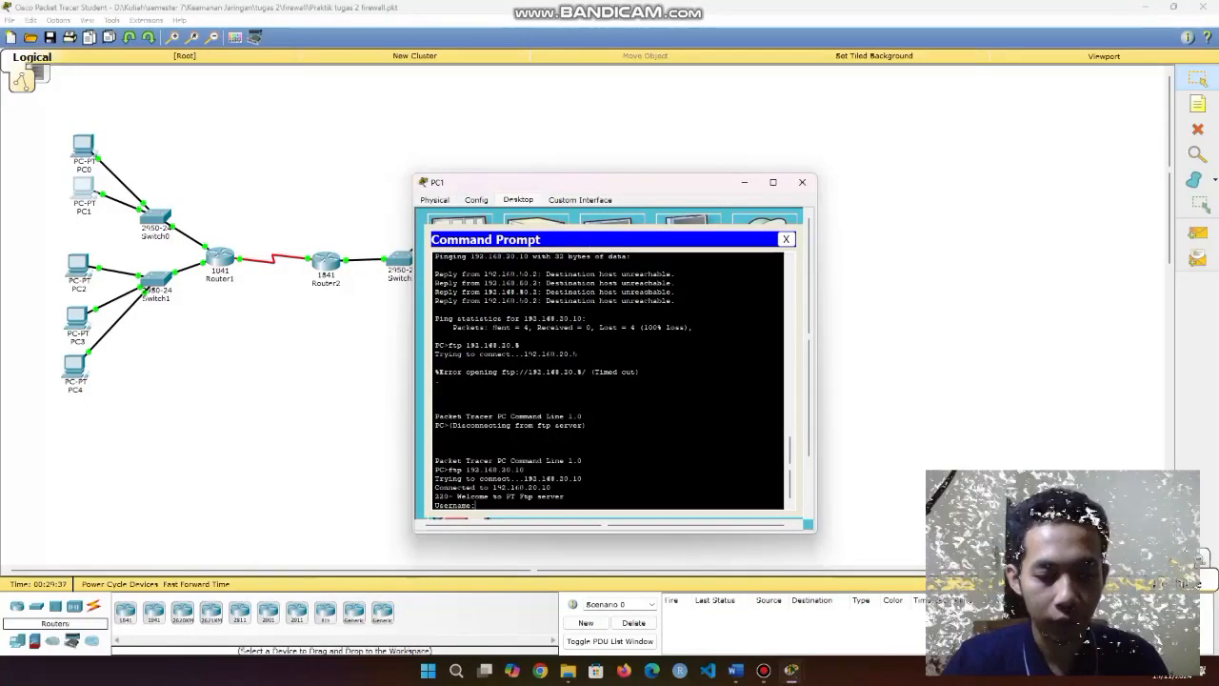
text(cisco)
key(Return)
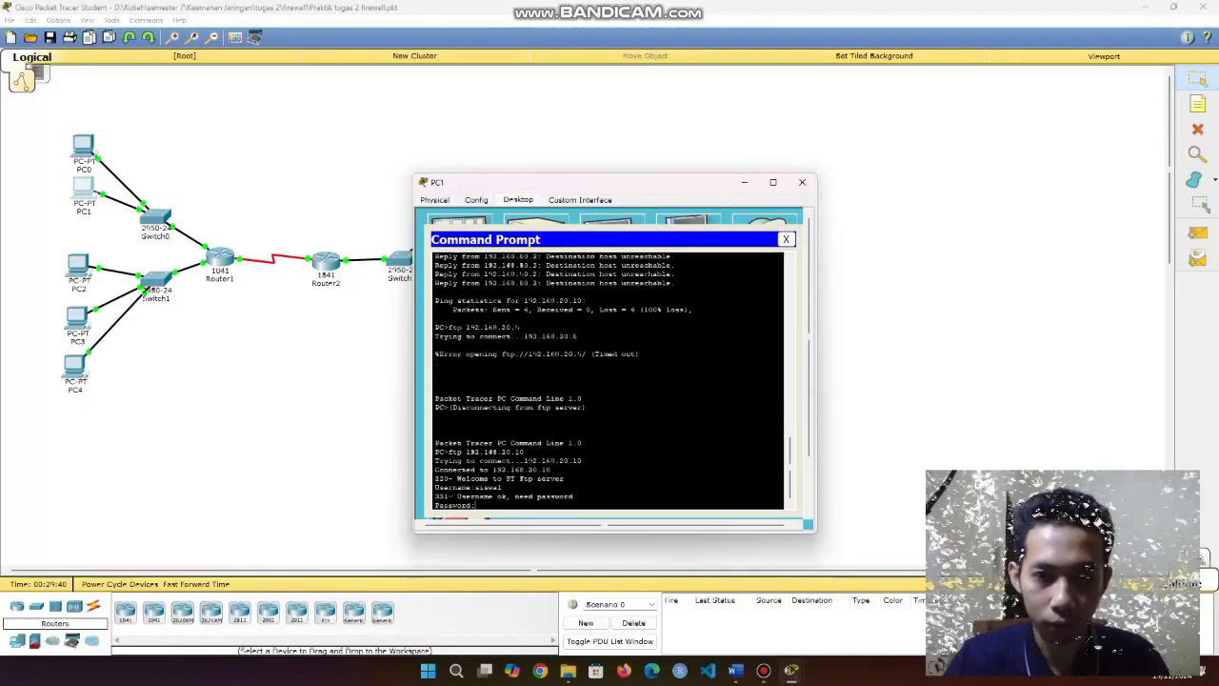
key(Return)
text(quit)
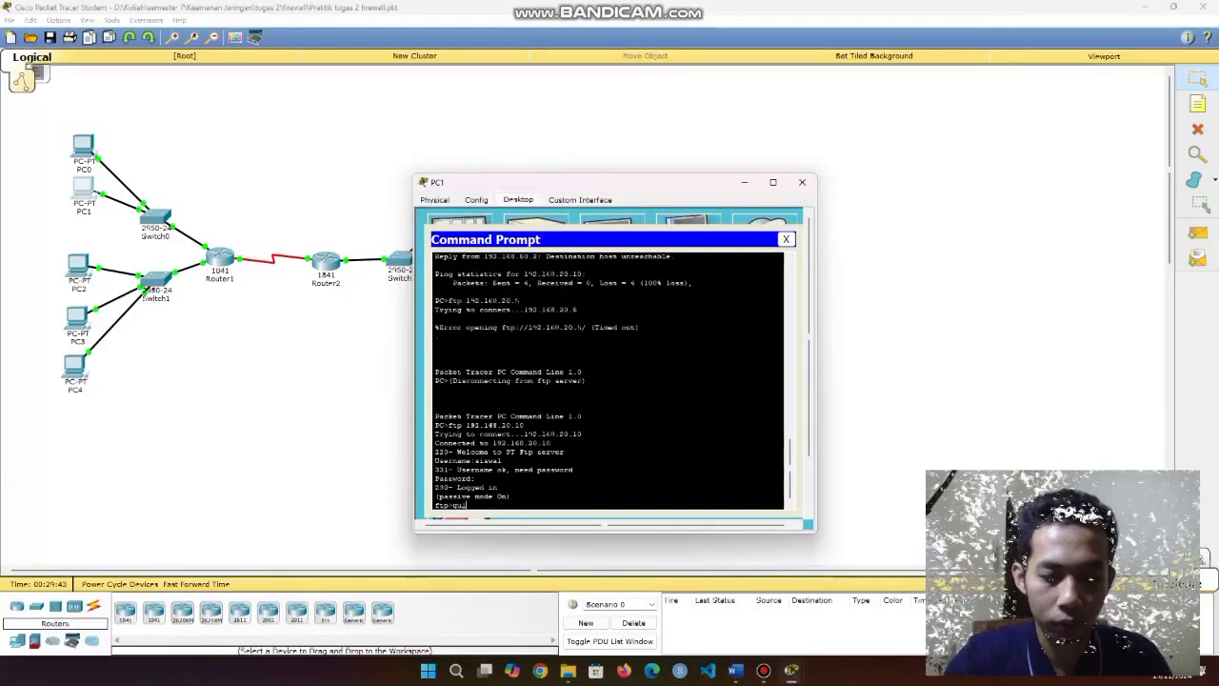
key(Return)
click(786, 239)
click(775, 240)
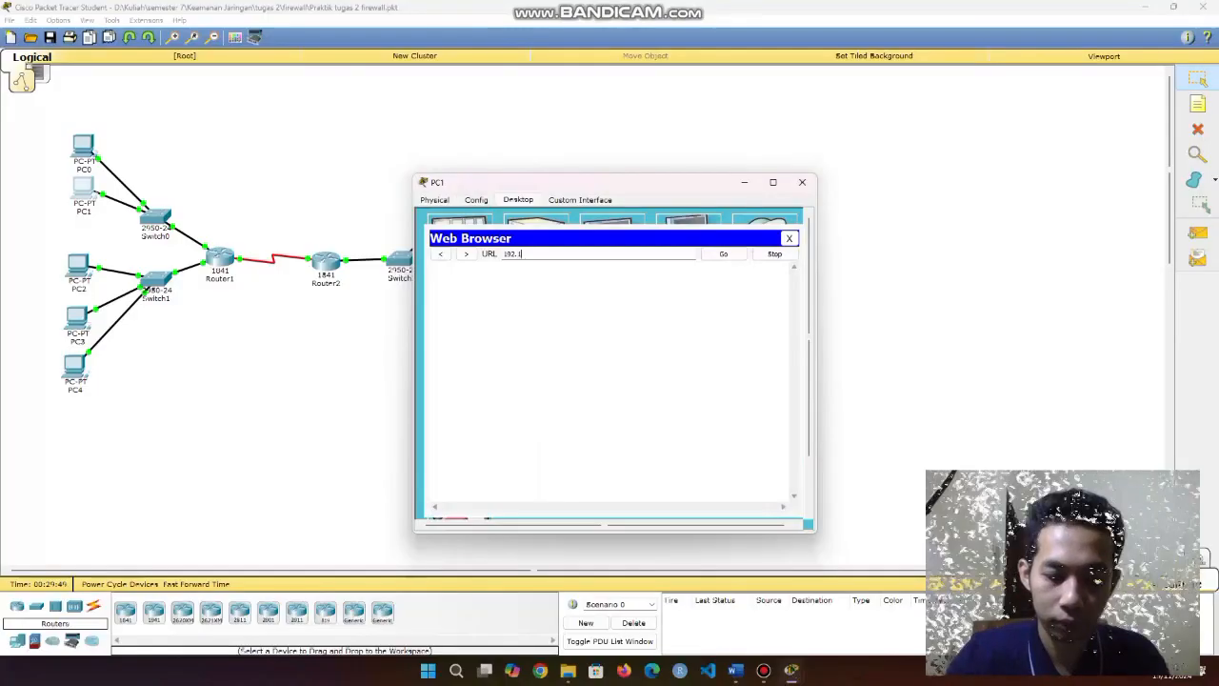
Load 192.168.20.5 in PC1's browser, try 192.168.20.10 (timeout), then close the browser.
text(192.168.20.)
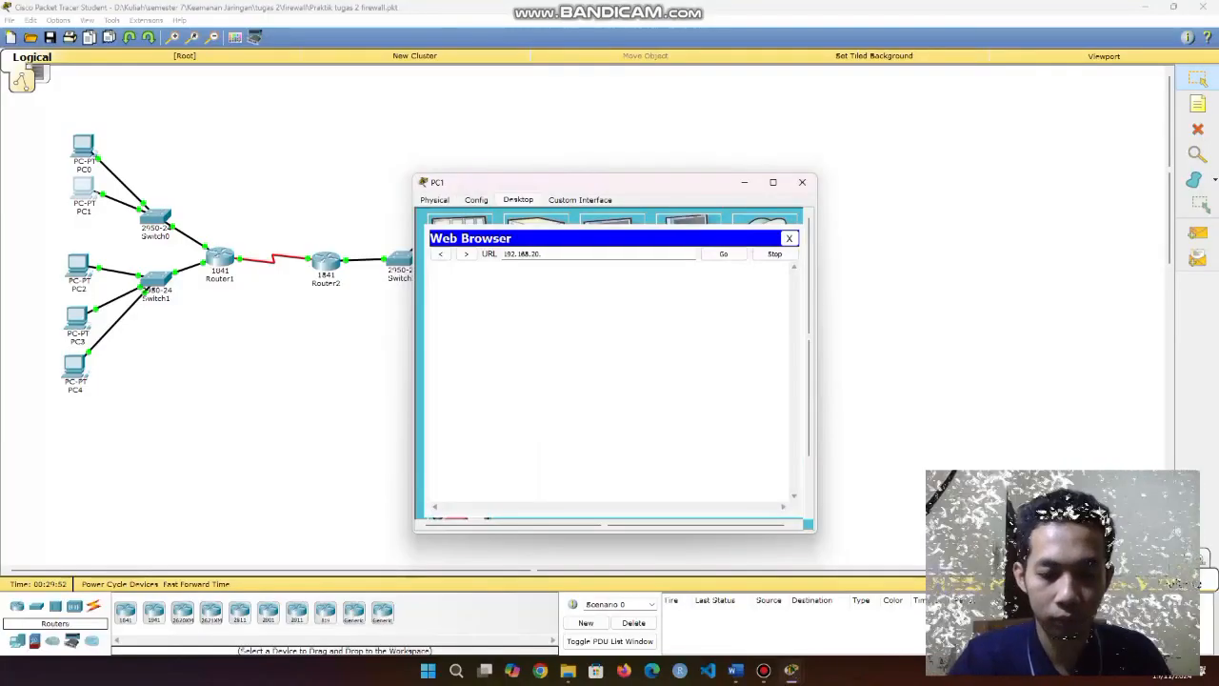
text(5)
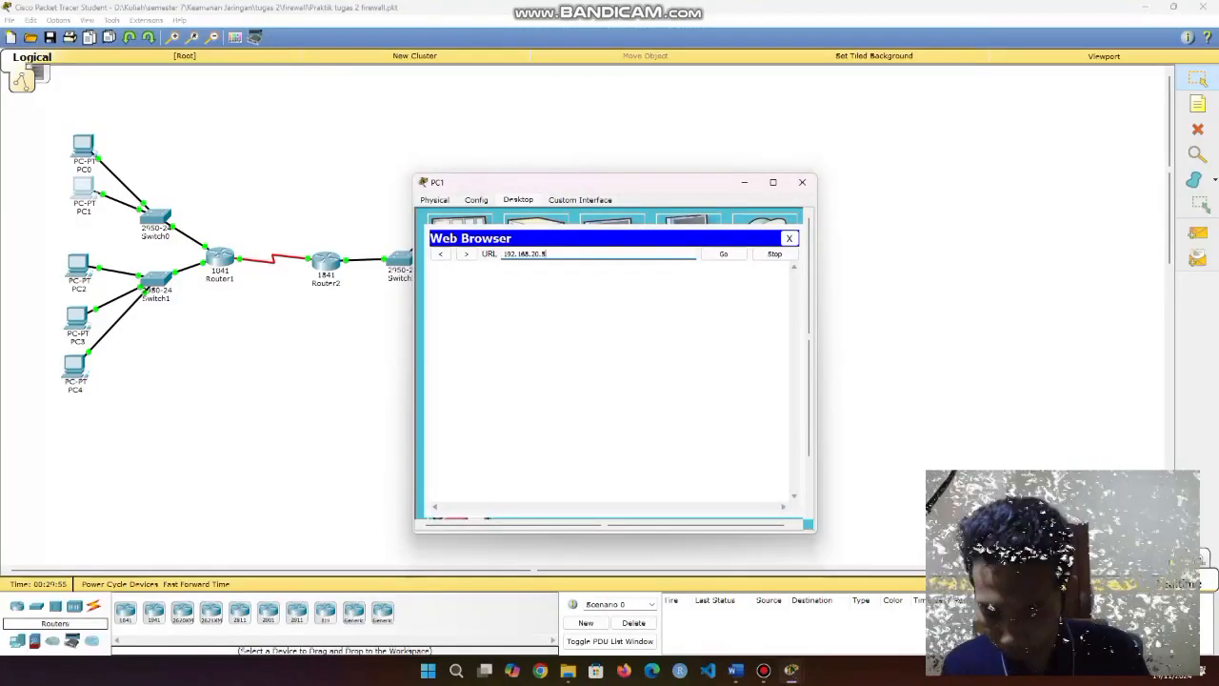
key(Return)
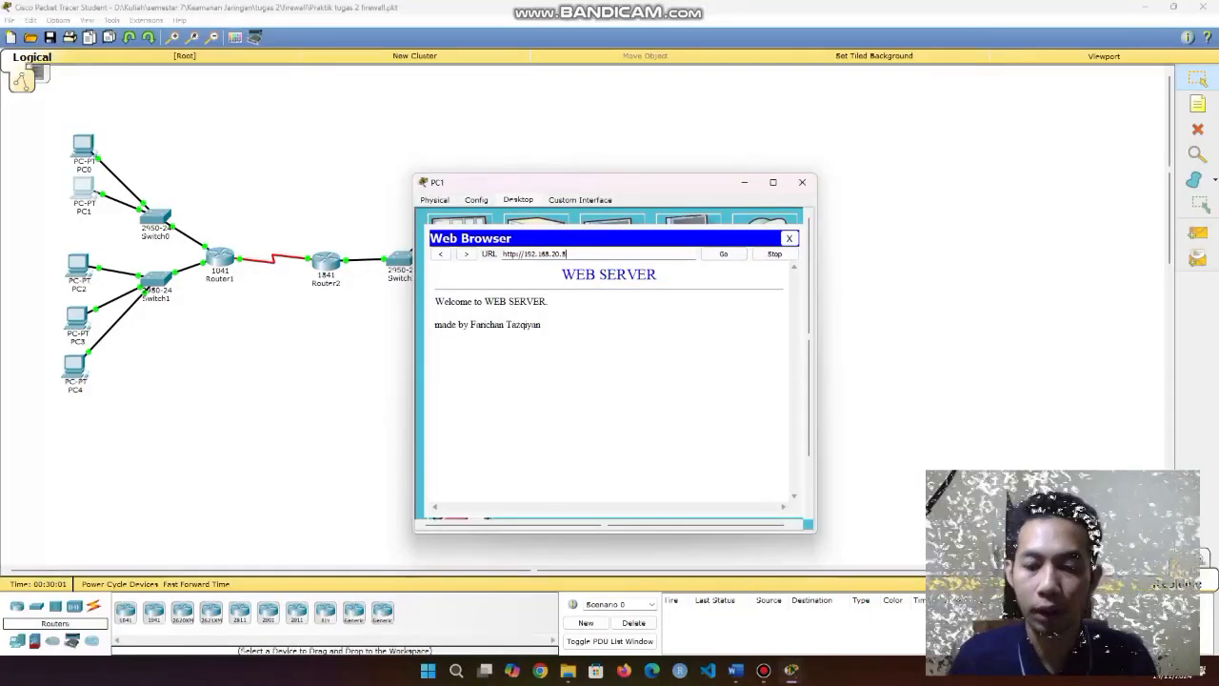
key(Return)
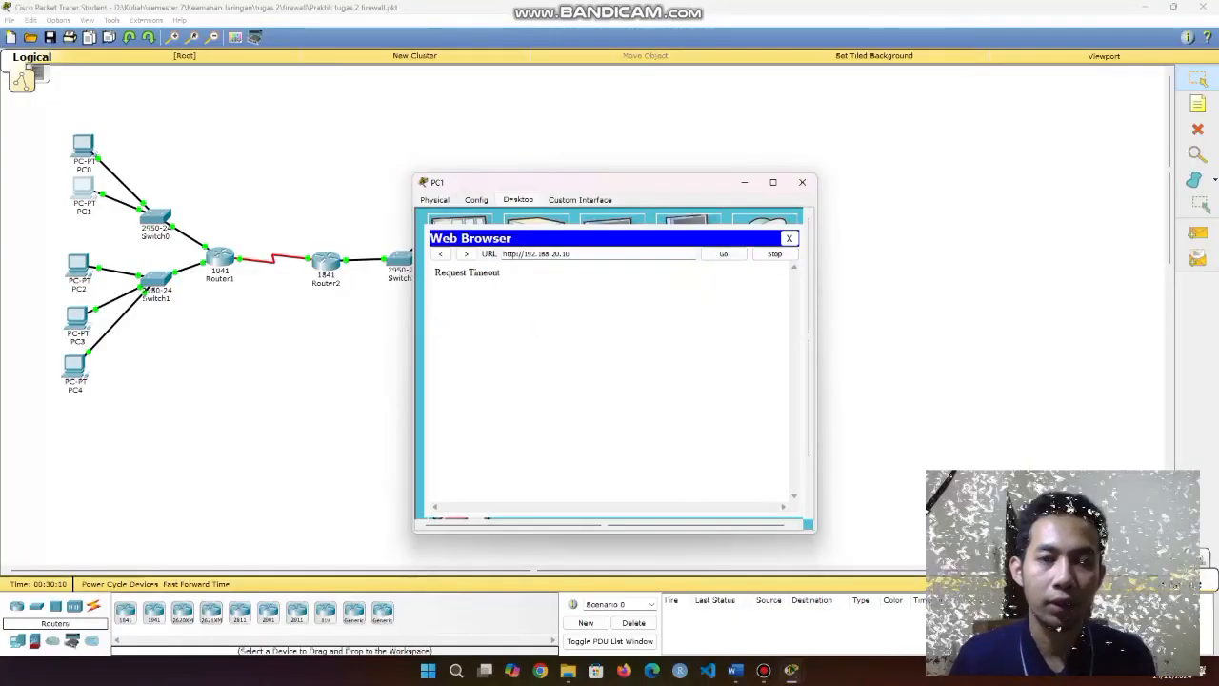
click(789, 239)
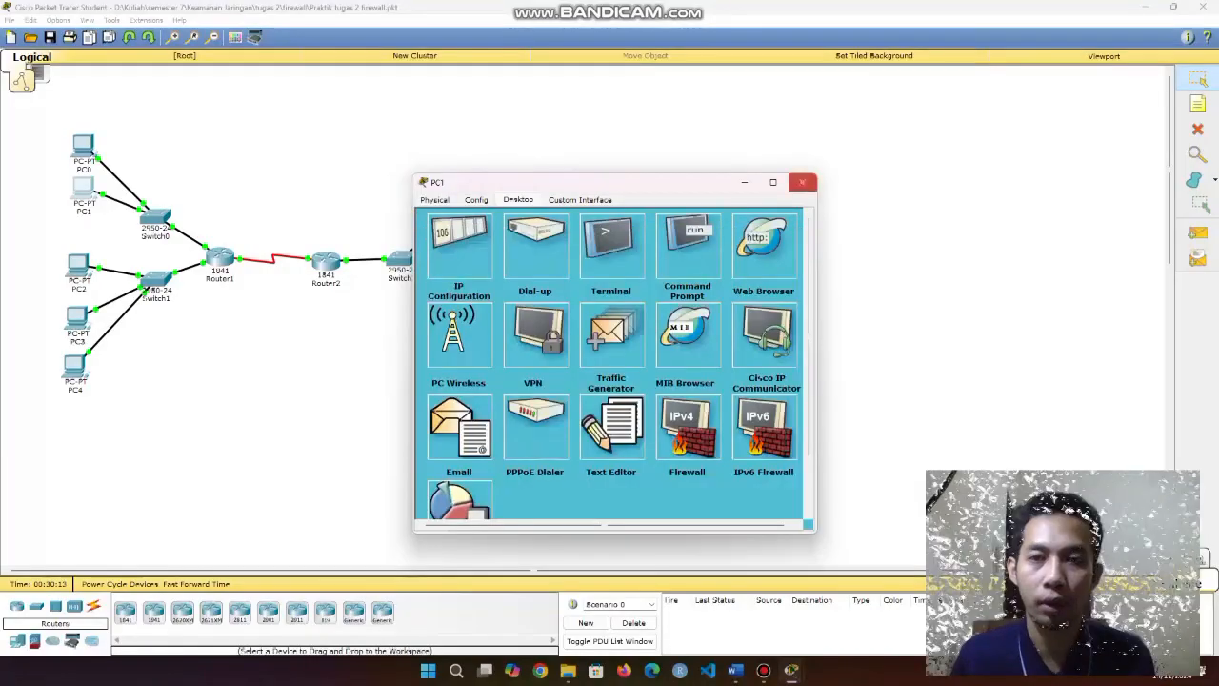
Close PC1, check PC2's FastEthernet0 IP settings, then bring up its Command Prompt.
click(802, 182)
click(78, 265)
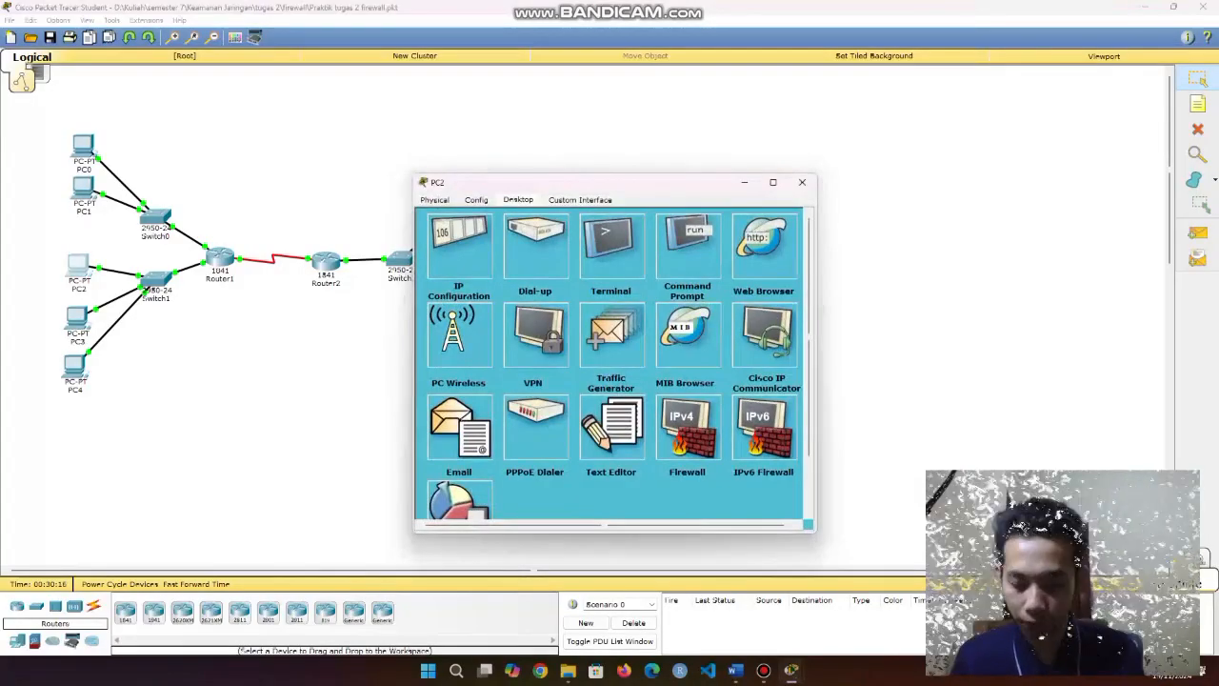
click(476, 199)
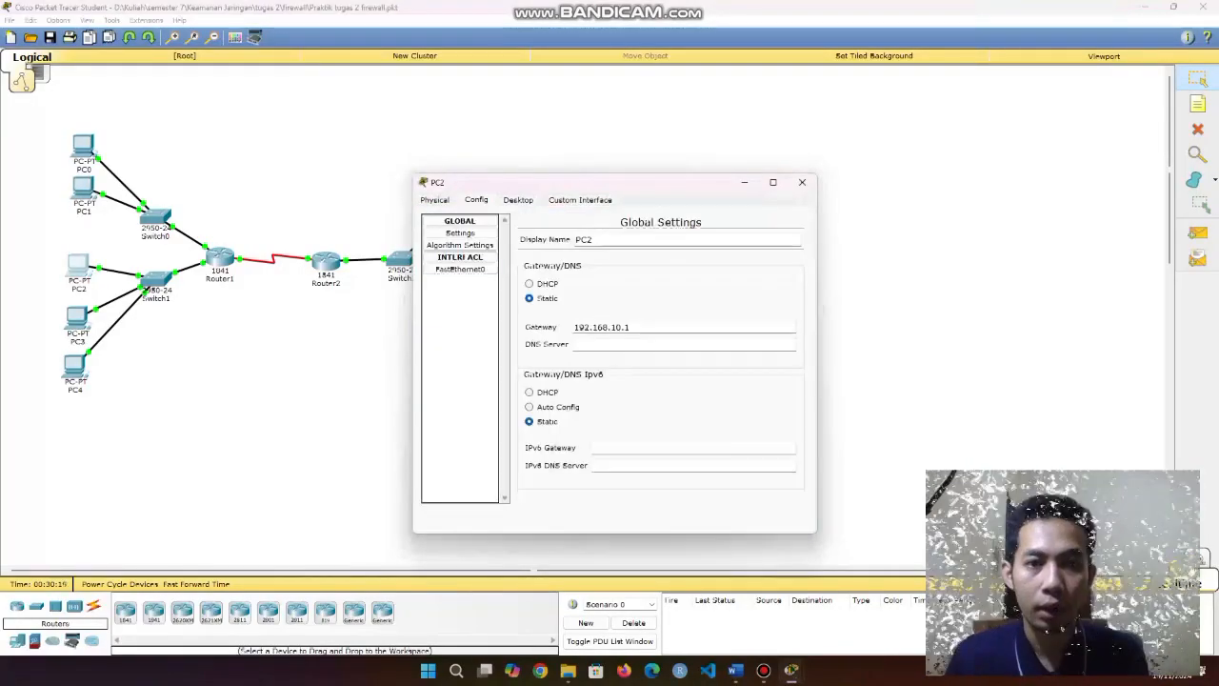
click(460, 269)
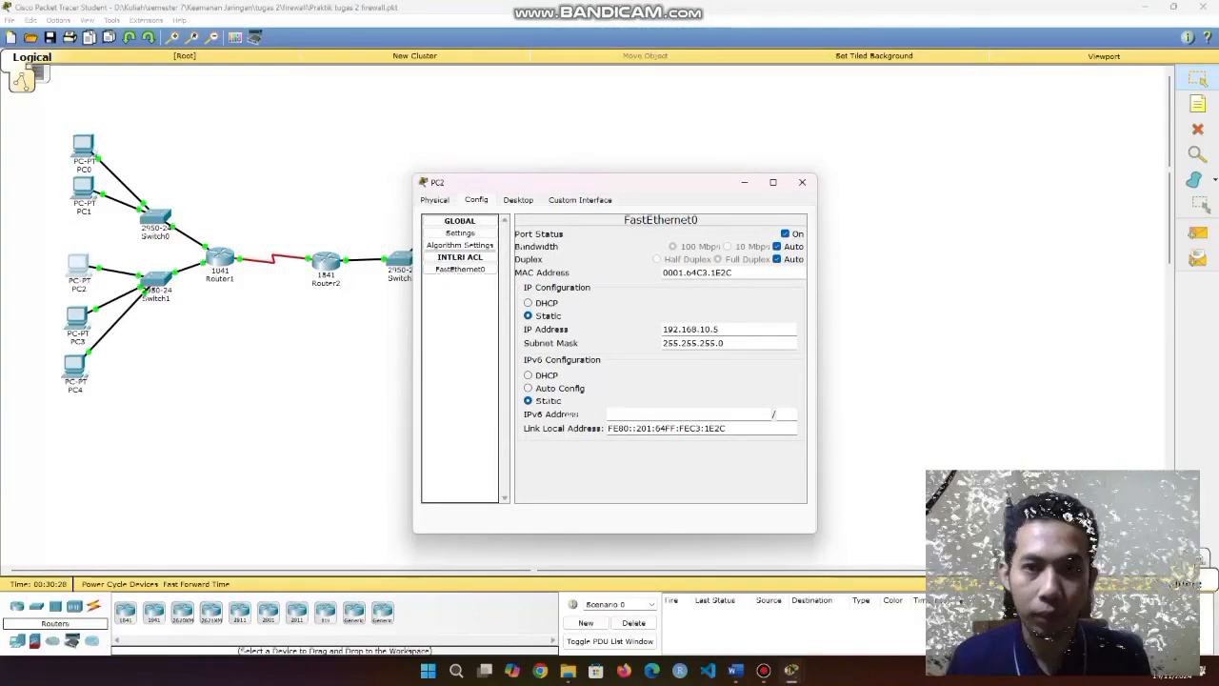
drag(572, 182, 449, 173)
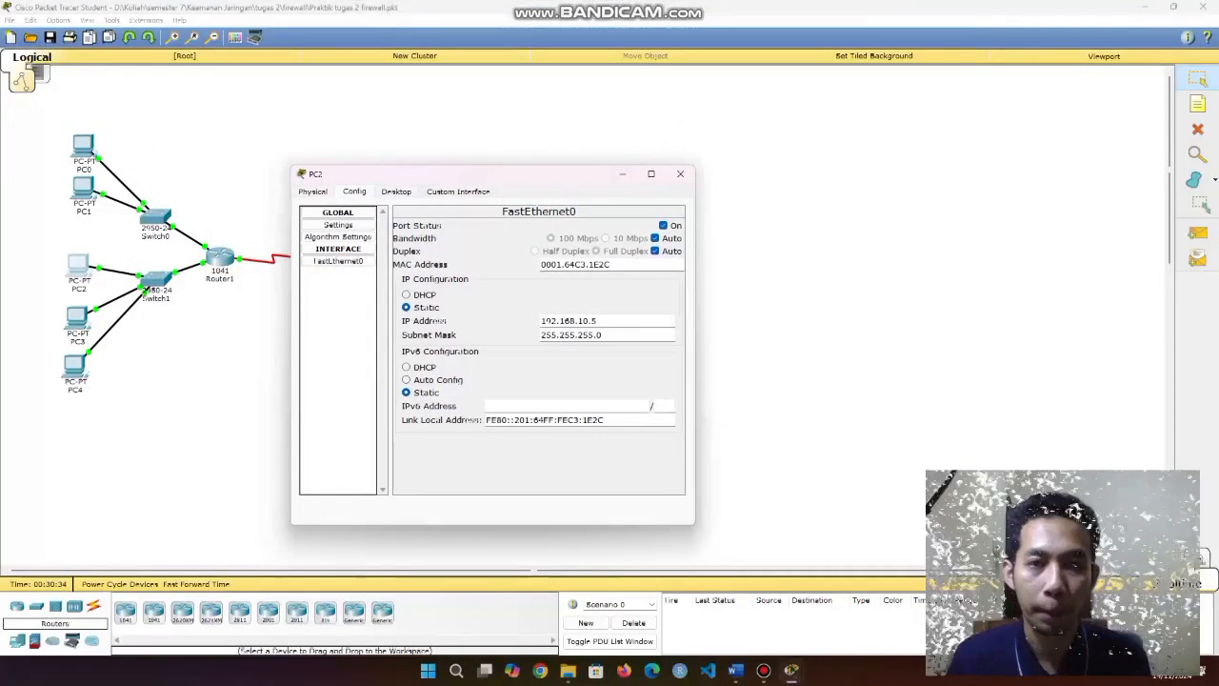
click(396, 191)
click(566, 228)
Ping 192.168.20.5 and 192.168.20.10 from PC2, both replying successfully.
text(ping 192.168.20.10)
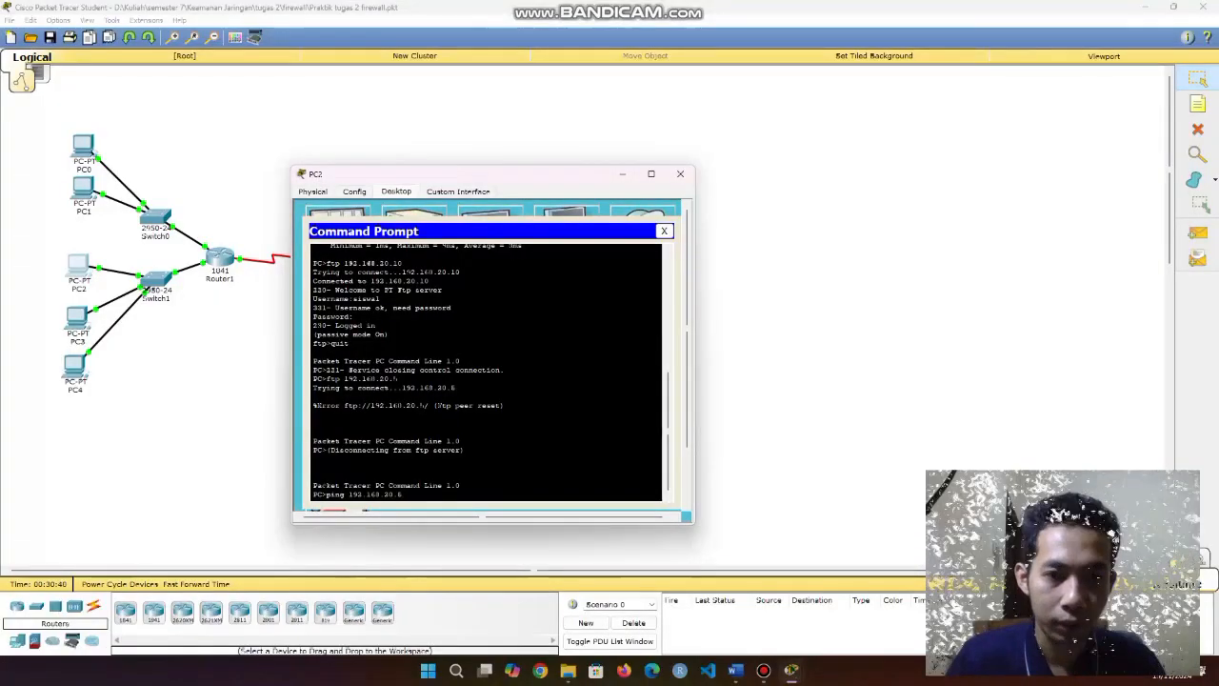
key(Return)
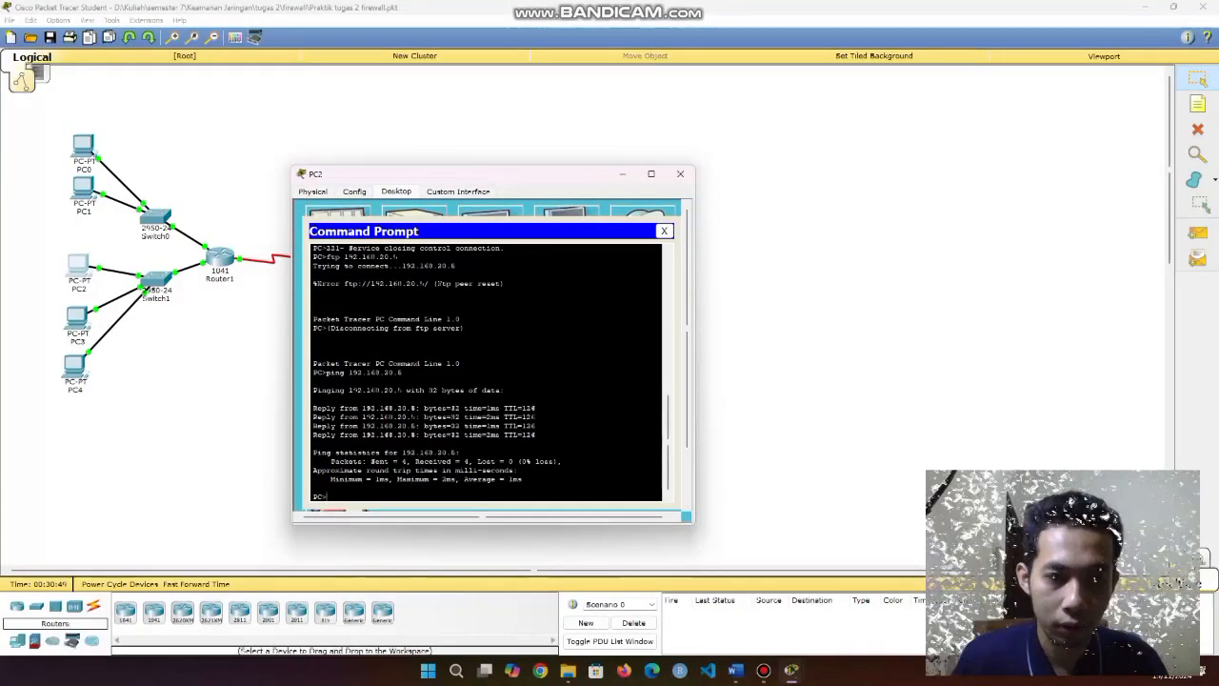
text(ftp 192.168.20.5)
key(Up)
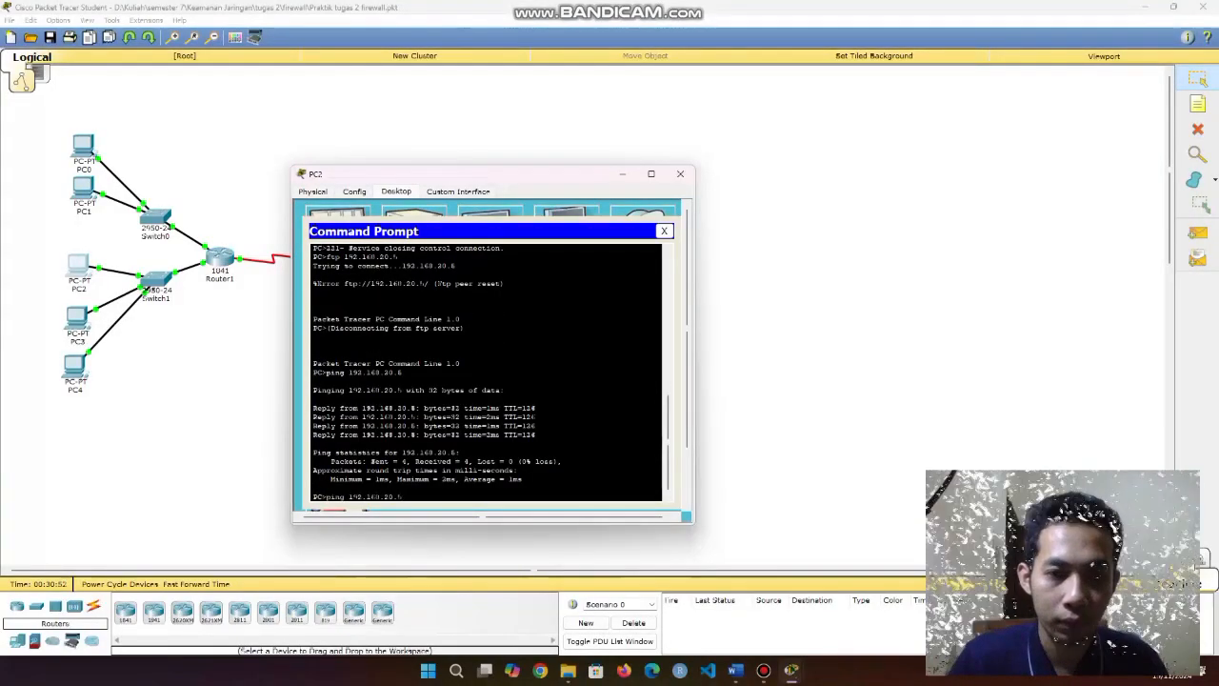
text(10)
key(Return)
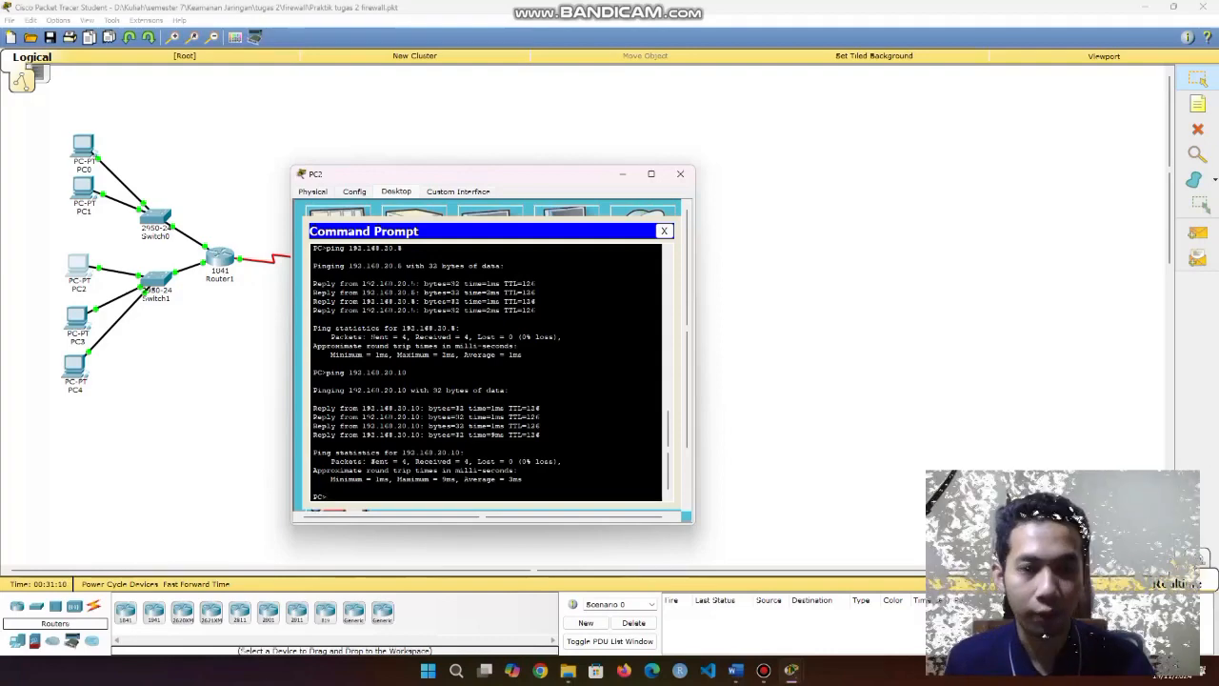
Try FTP to 192.168.20.5 and 192.168.20.10 from PC2, both timing out, and close the prompt.
text(ping 192.168.20.5)
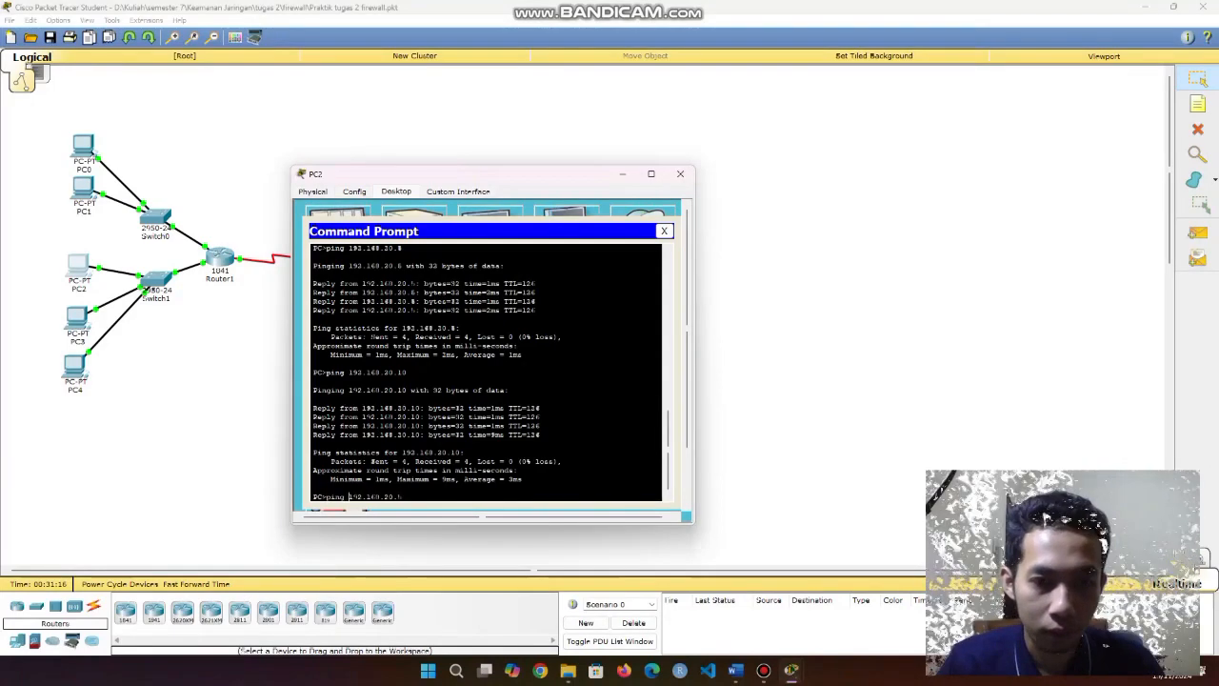
key(Left)
key(BackSpace)
key(BackSpace)
key(BackSpace)
key(BackSpace)
text(ftp)
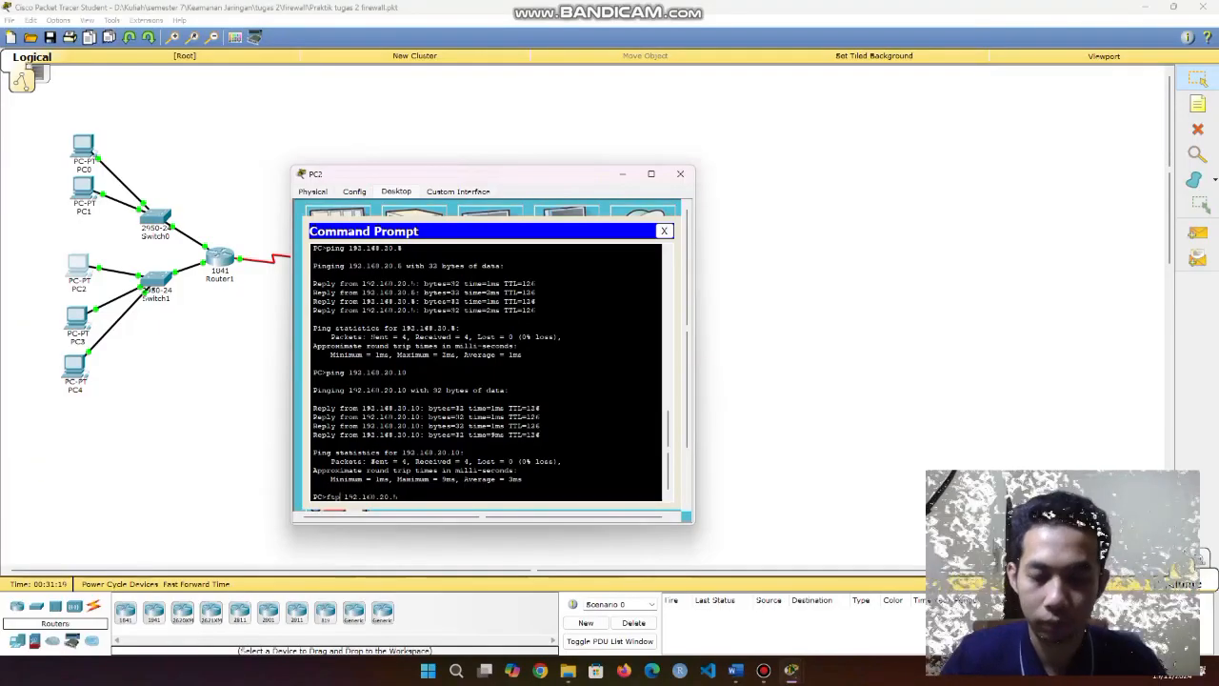
key(Return)
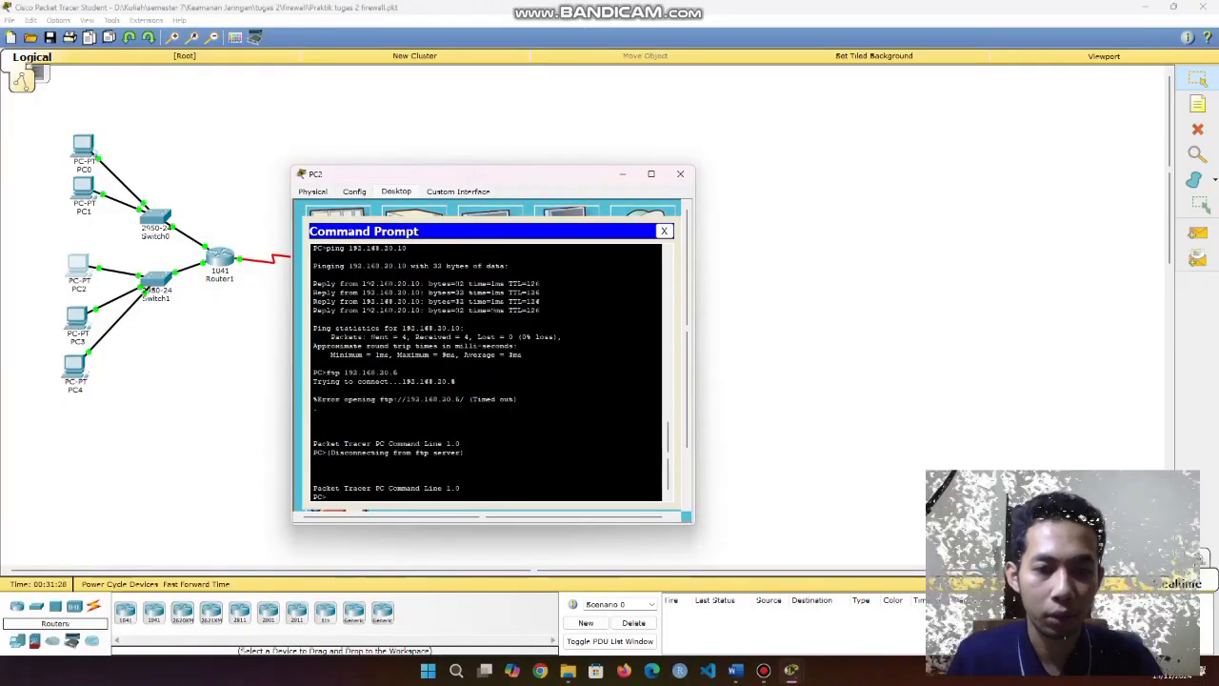
key(Up)
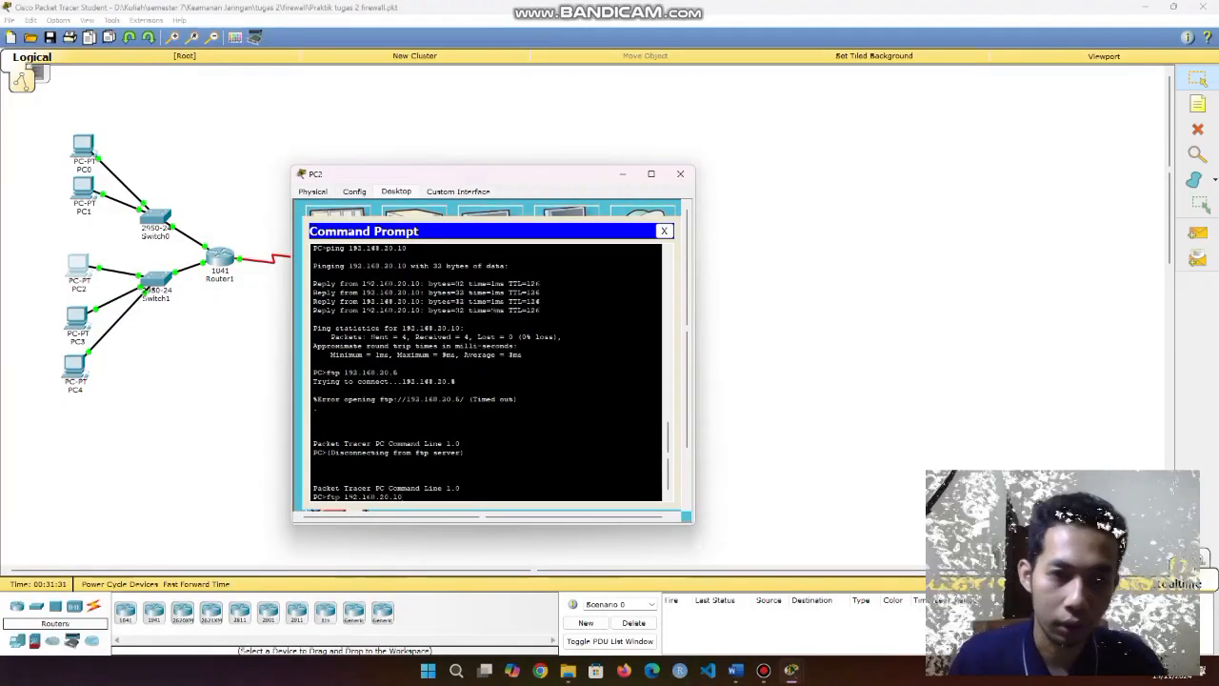
key(Return)
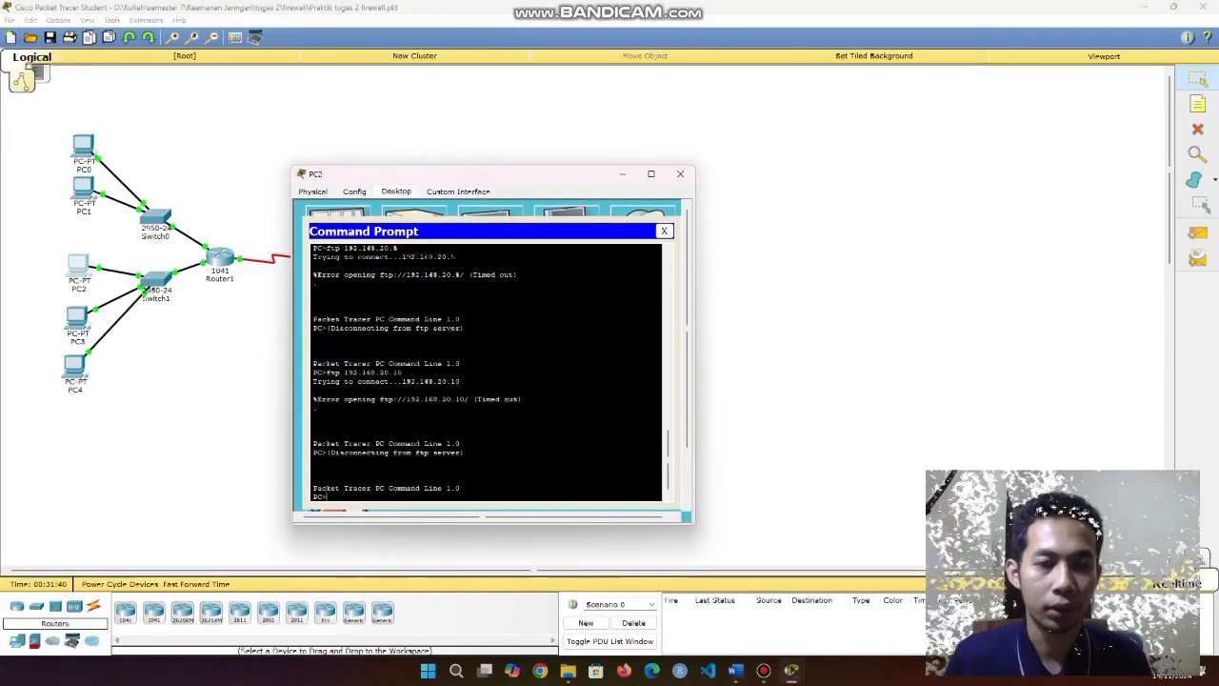
drag(313, 398, 520, 400)
click(329, 496)
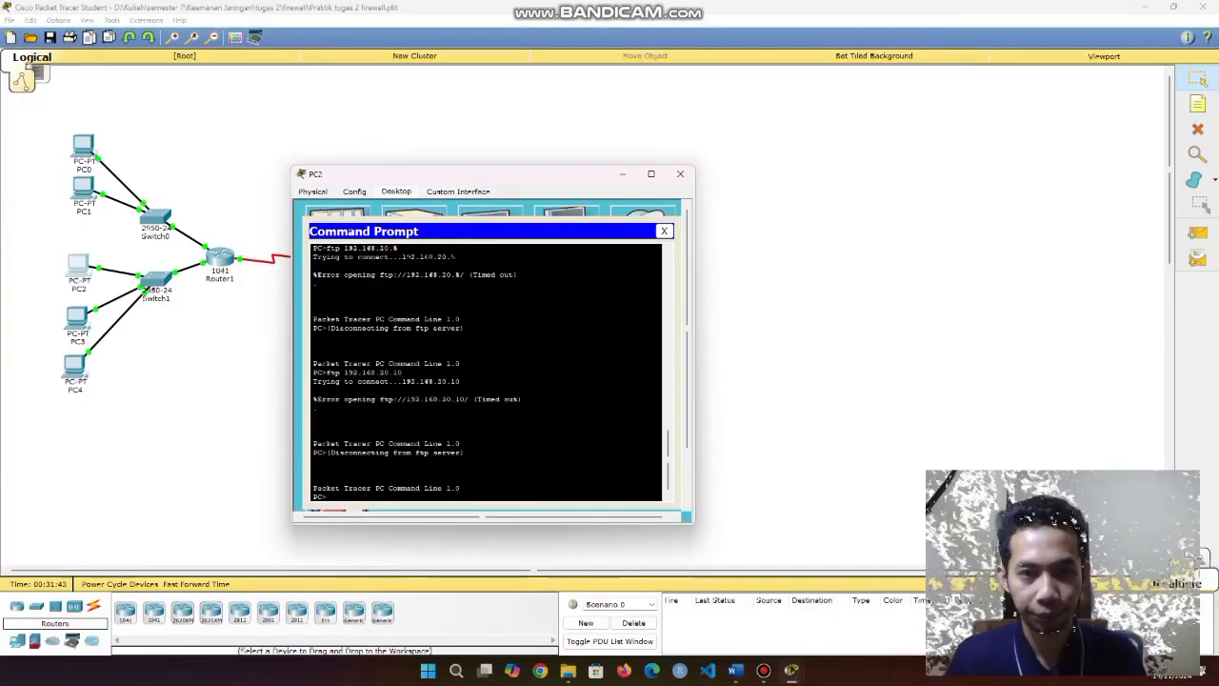
click(664, 231)
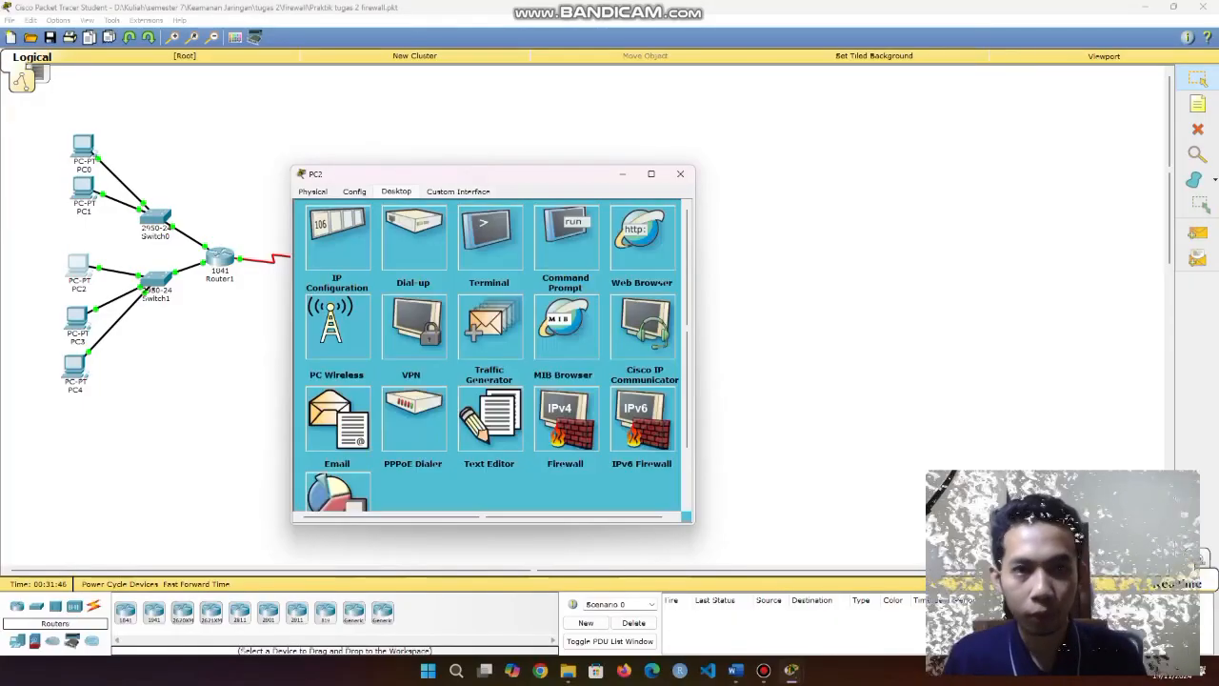
Browse from PC2 to 192.168.20.5 and 192.168.20.10 (both time out), then switch to PC3.
click(643, 237)
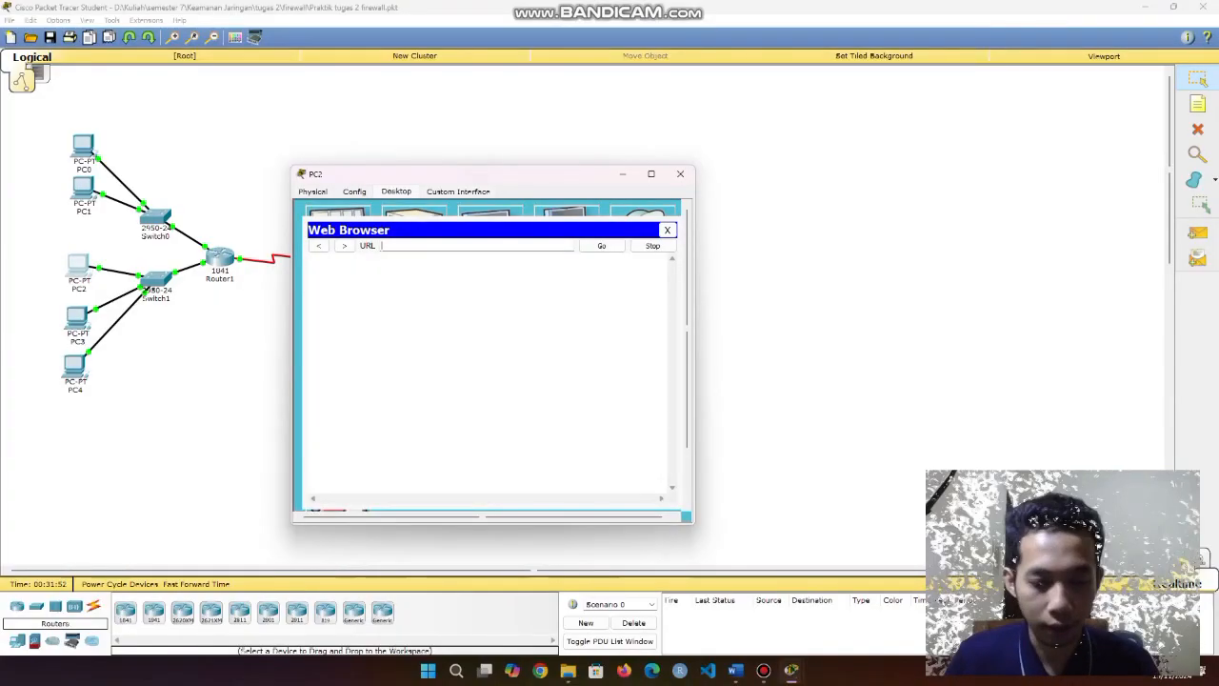
text(192.168.2)
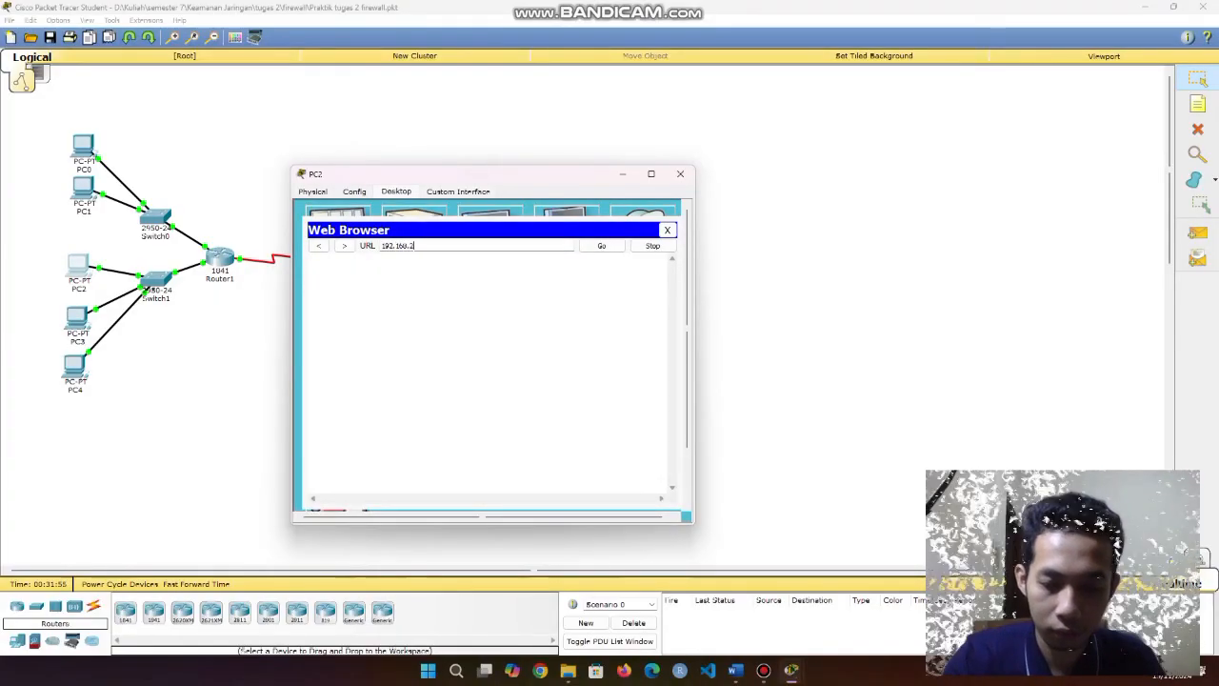
text(0.)
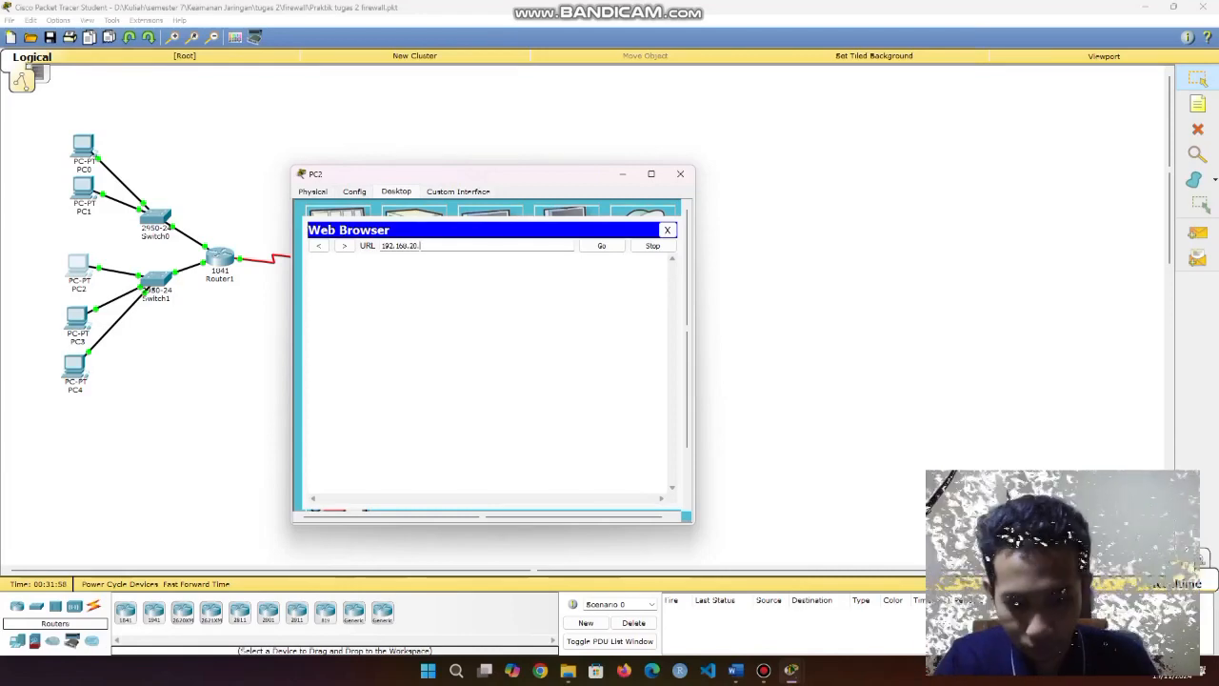
text(5)
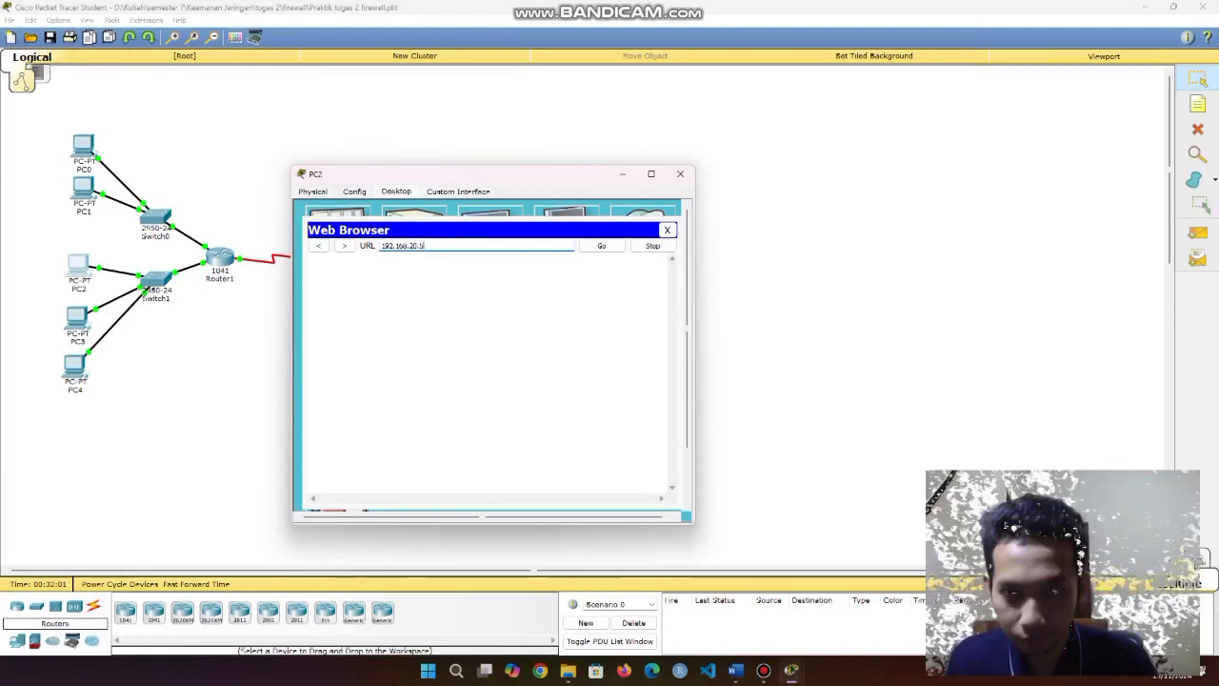
key(Return)
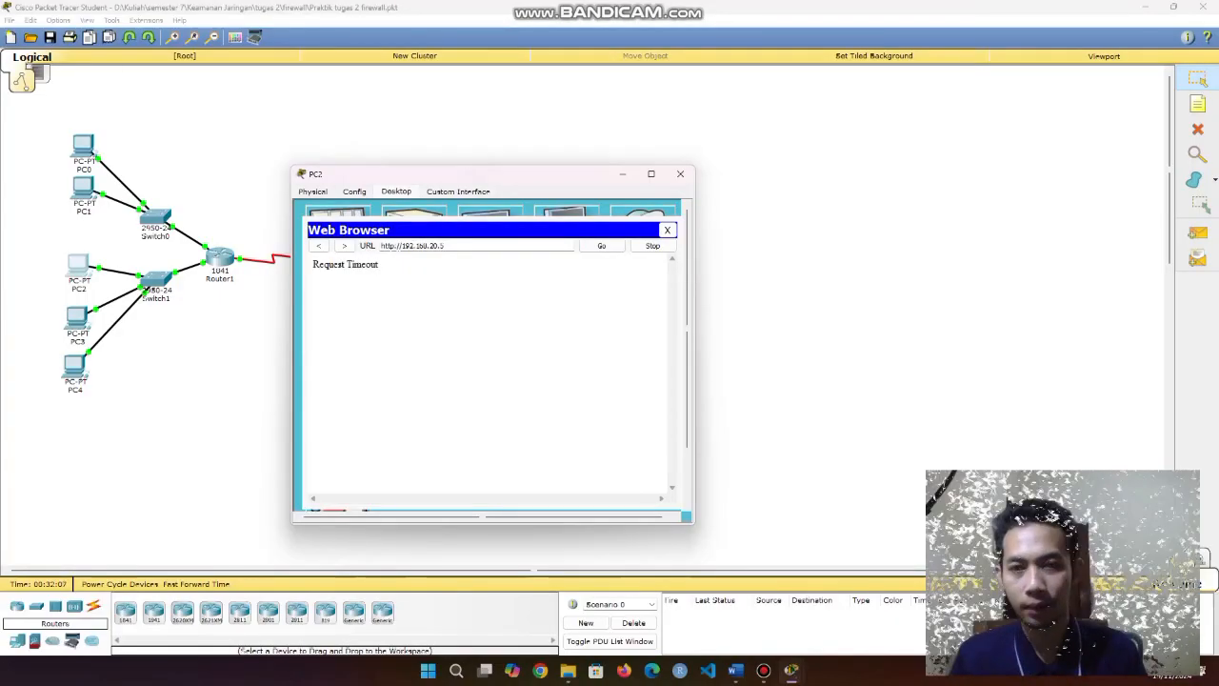
drag(313, 265, 379, 265)
click(446, 246)
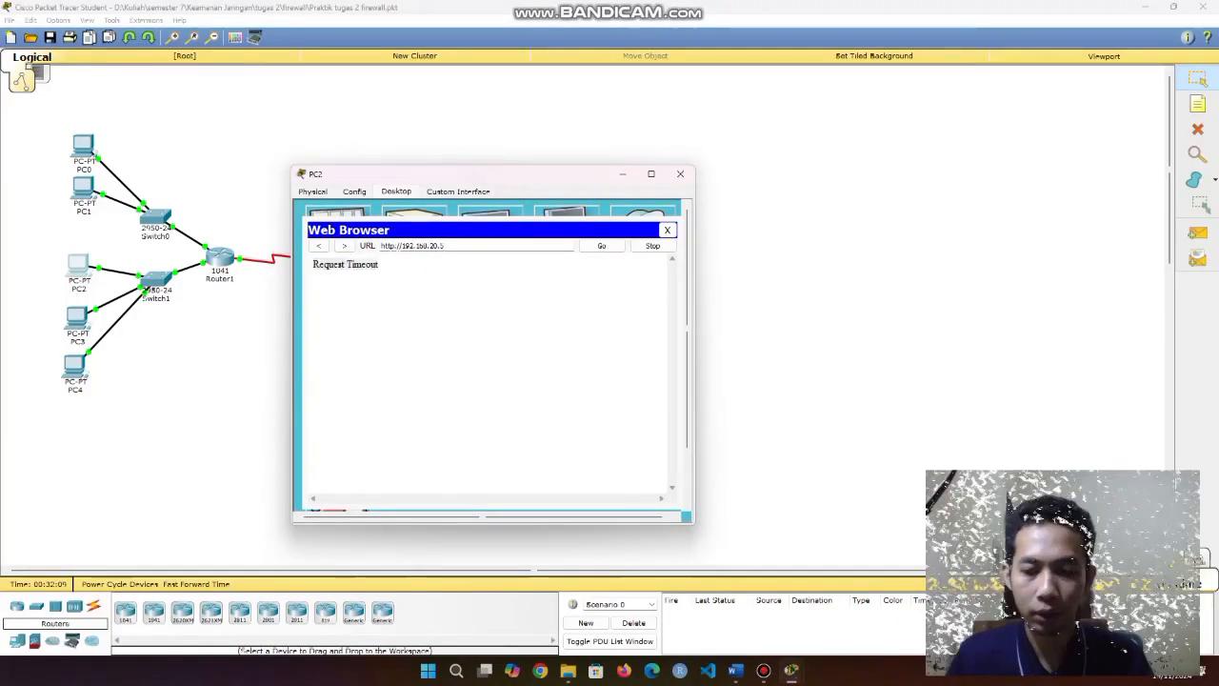
click(668, 230)
click(647, 235)
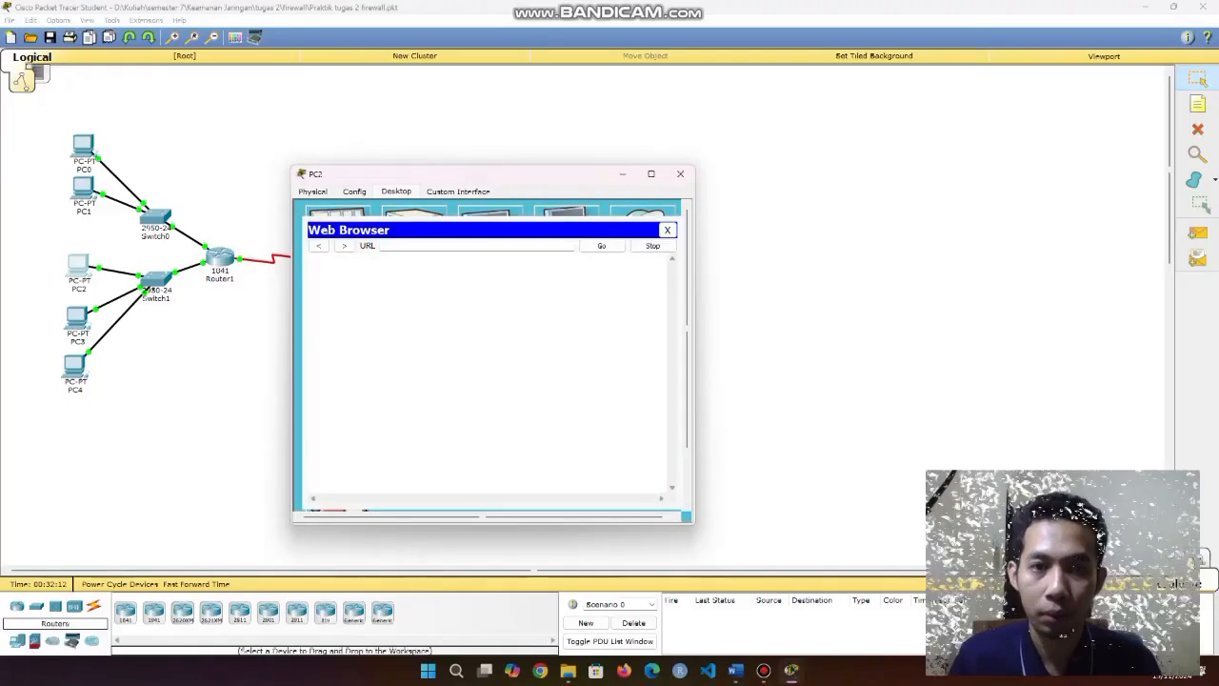
text(192.168.)
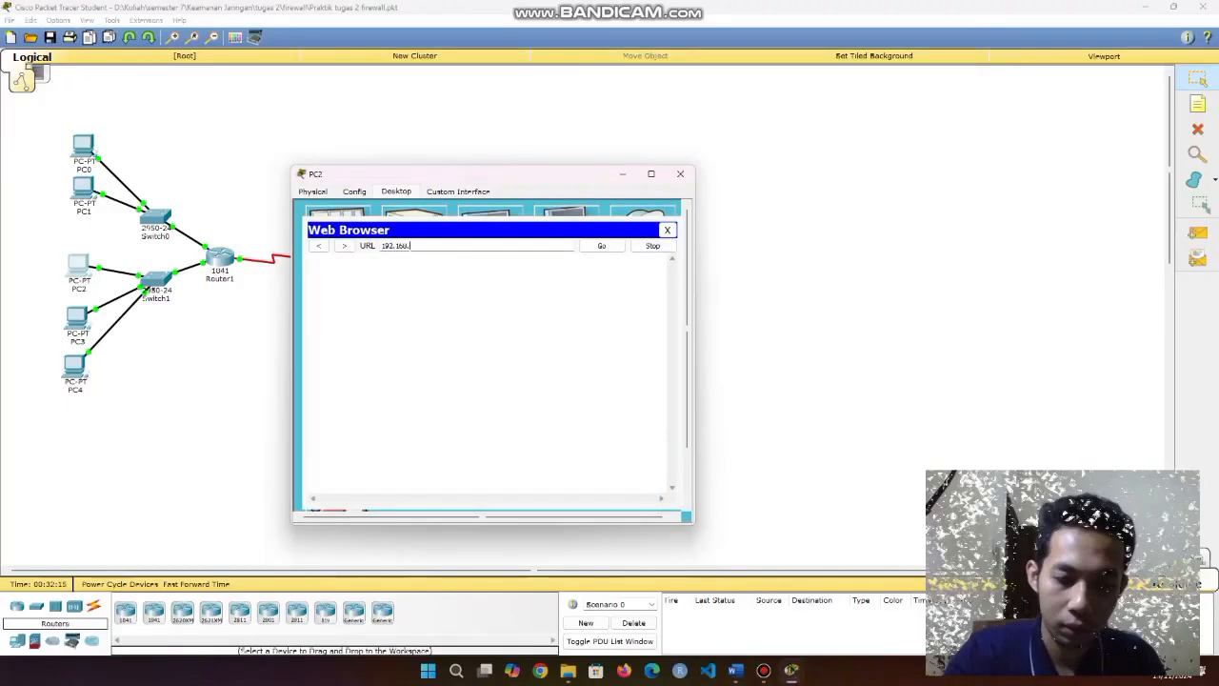
text(20.10)
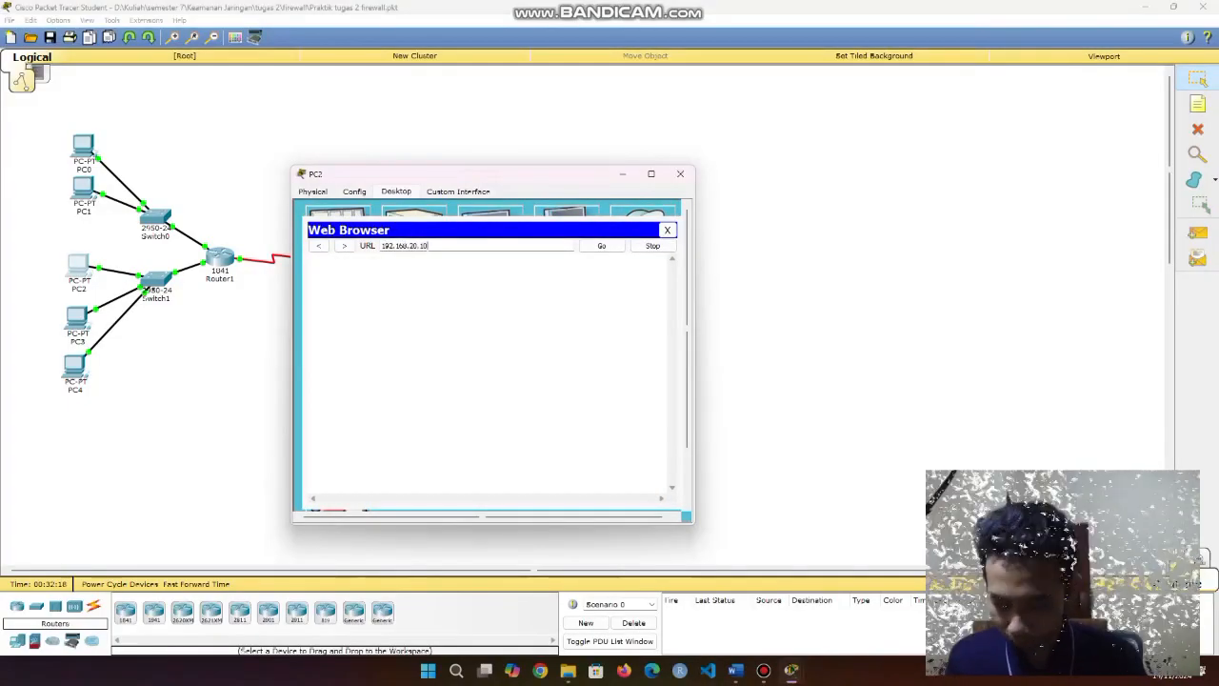
key(Return)
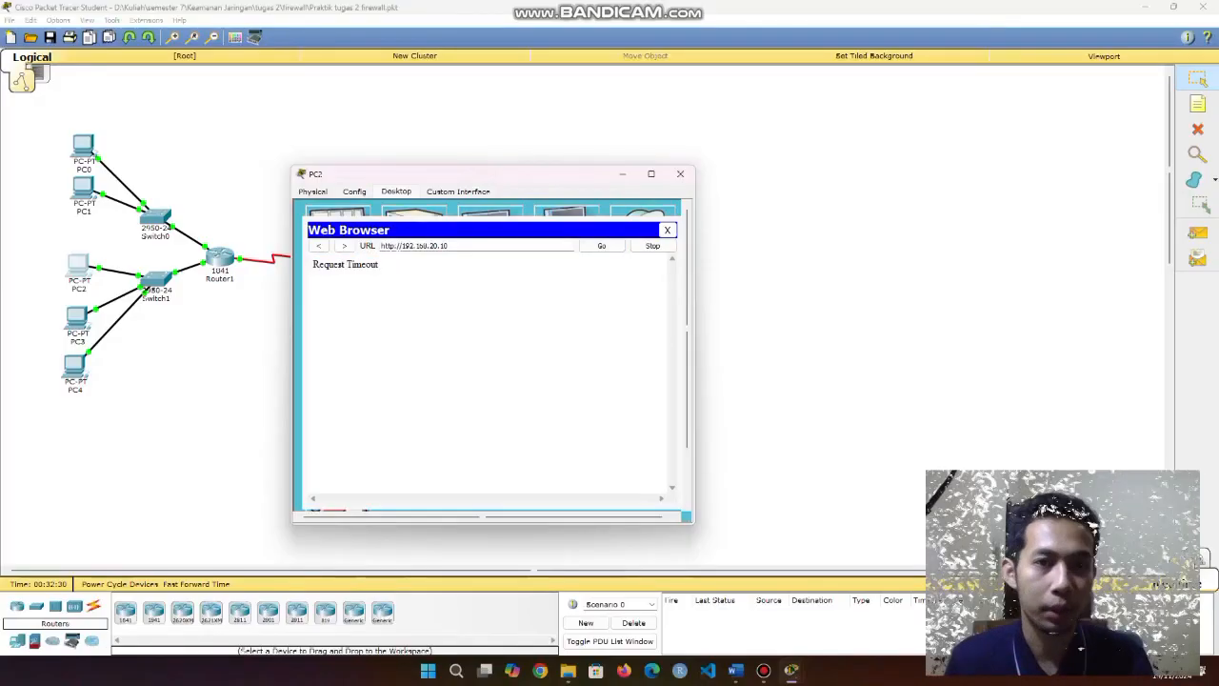
click(667, 229)
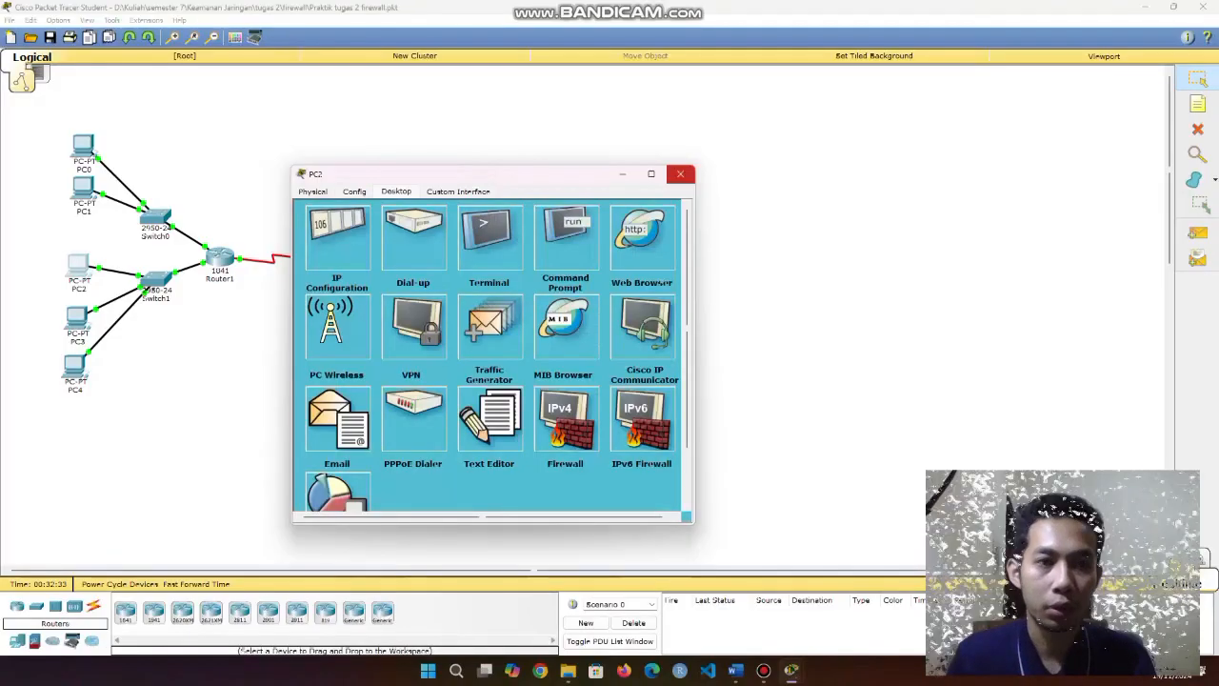
click(680, 174)
click(76, 315)
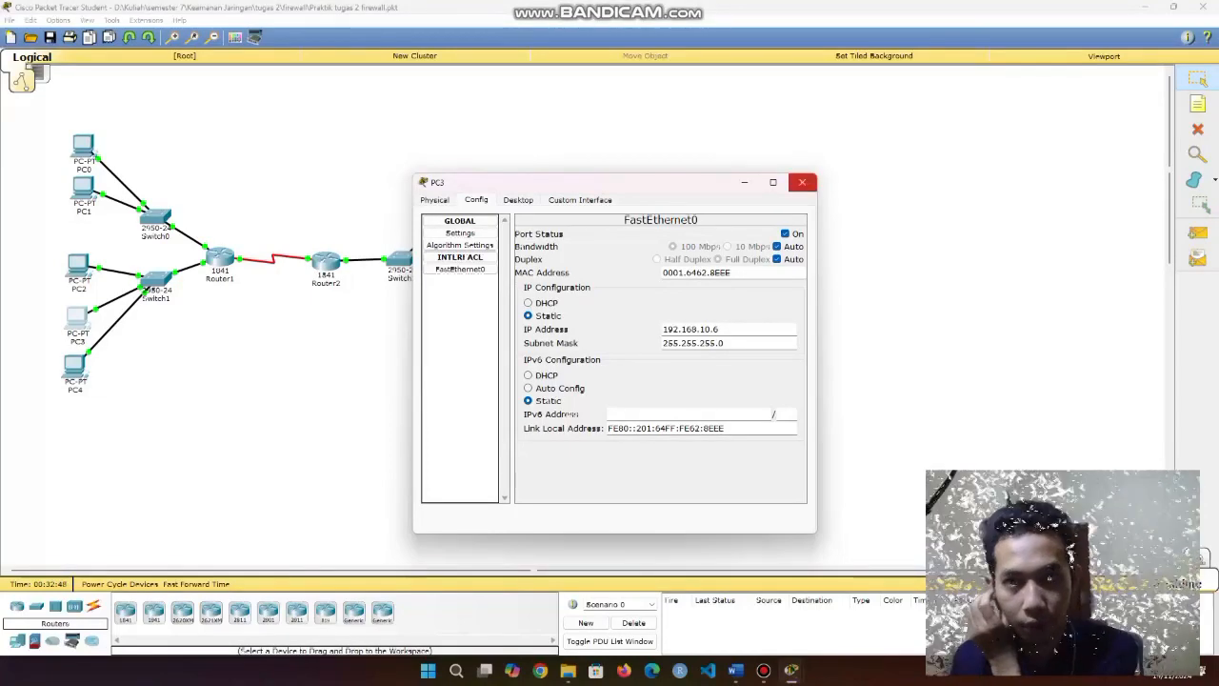
From PC3's Command Prompt, ping 192.168.20.10 and try FTP to 192.168.20.5 (timed out).
click(518, 200)
drag(610, 182, 395, 164)
click(782, 249)
text(ftp 192.168.20.10)
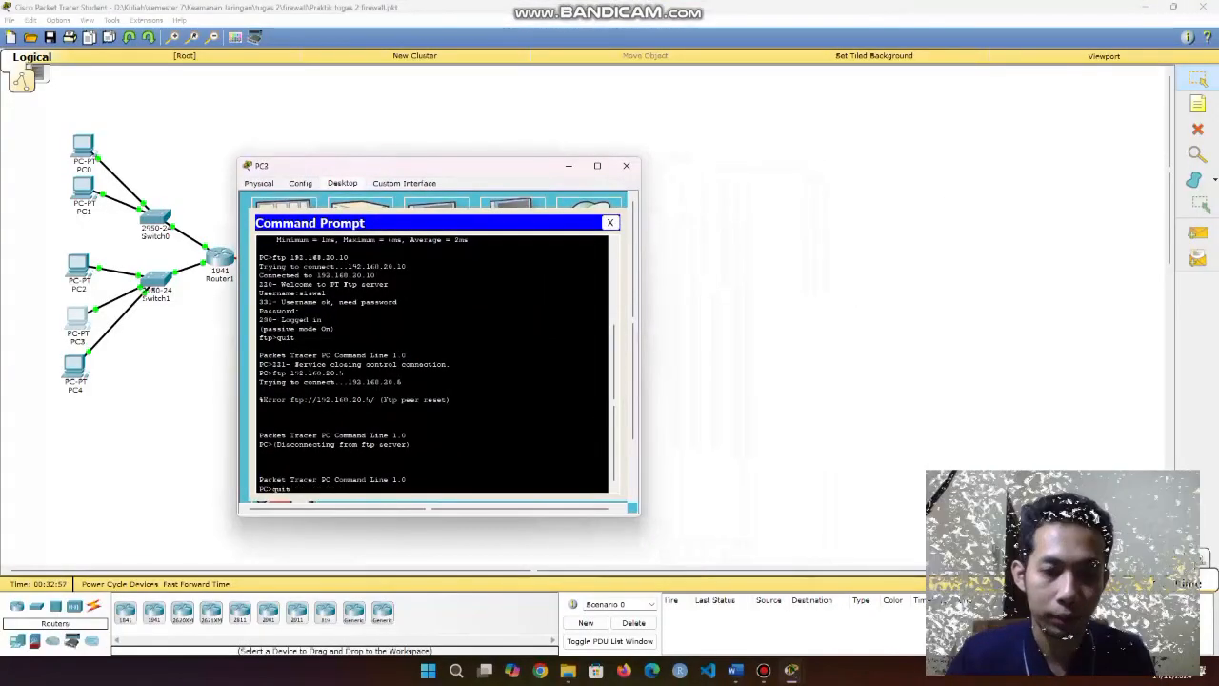
key(Return)
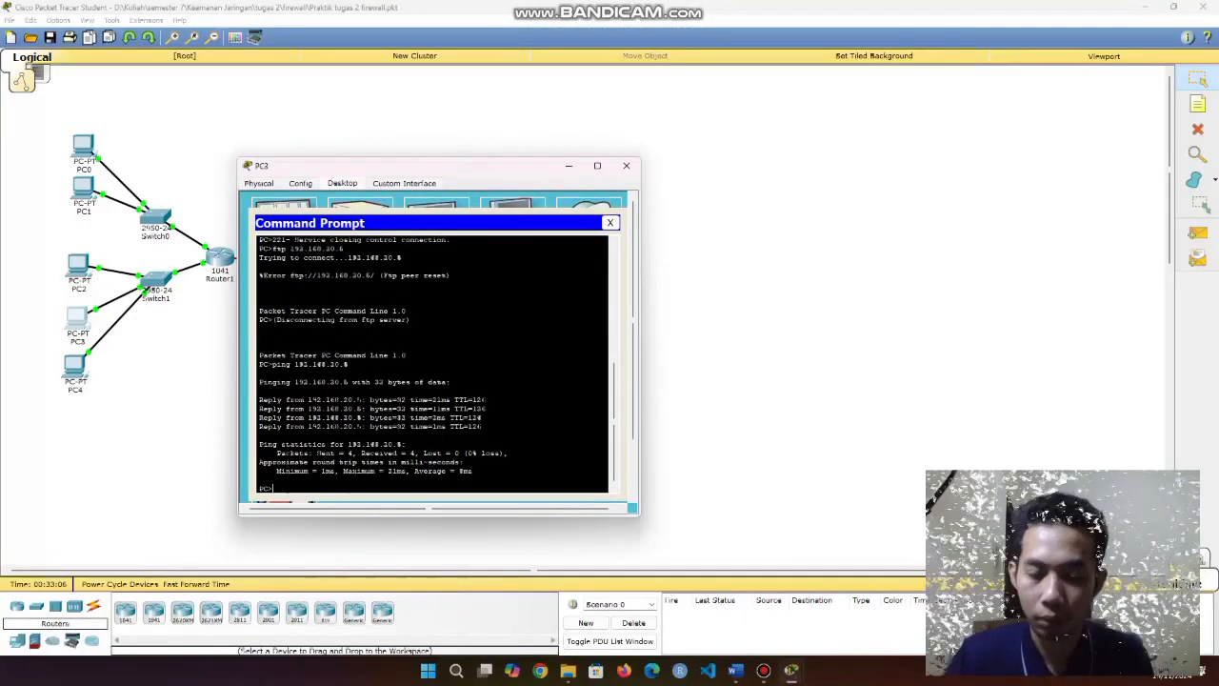
key(Up)
text(10)
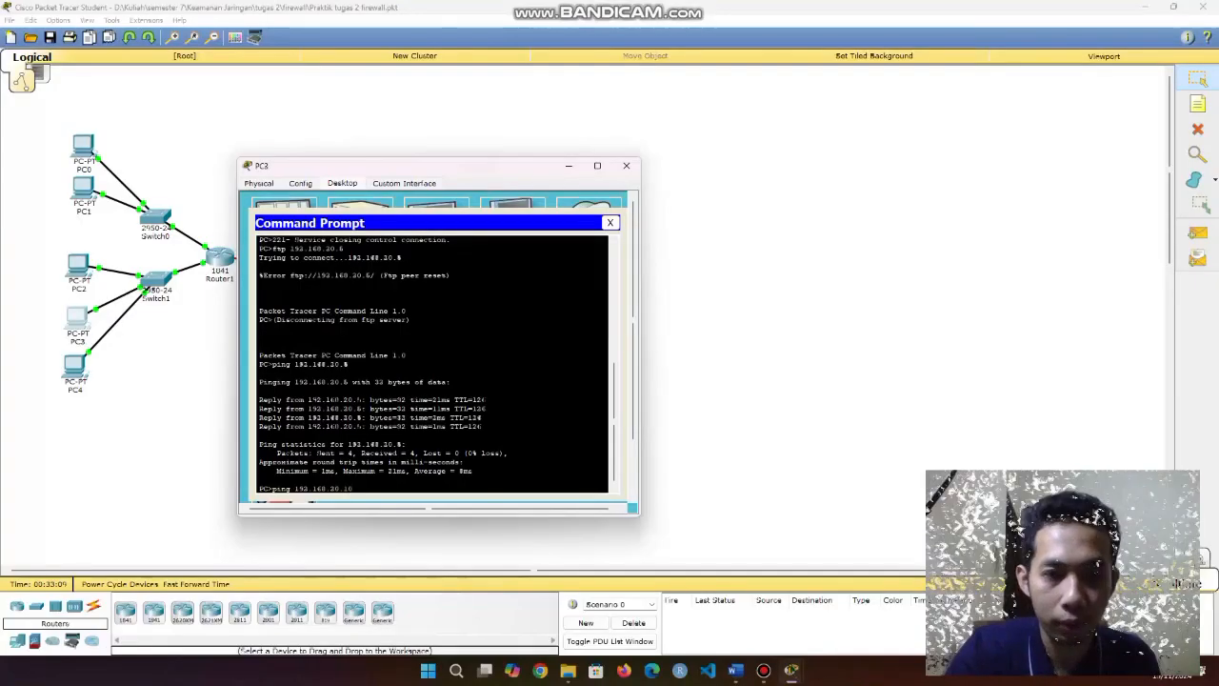
key(Return)
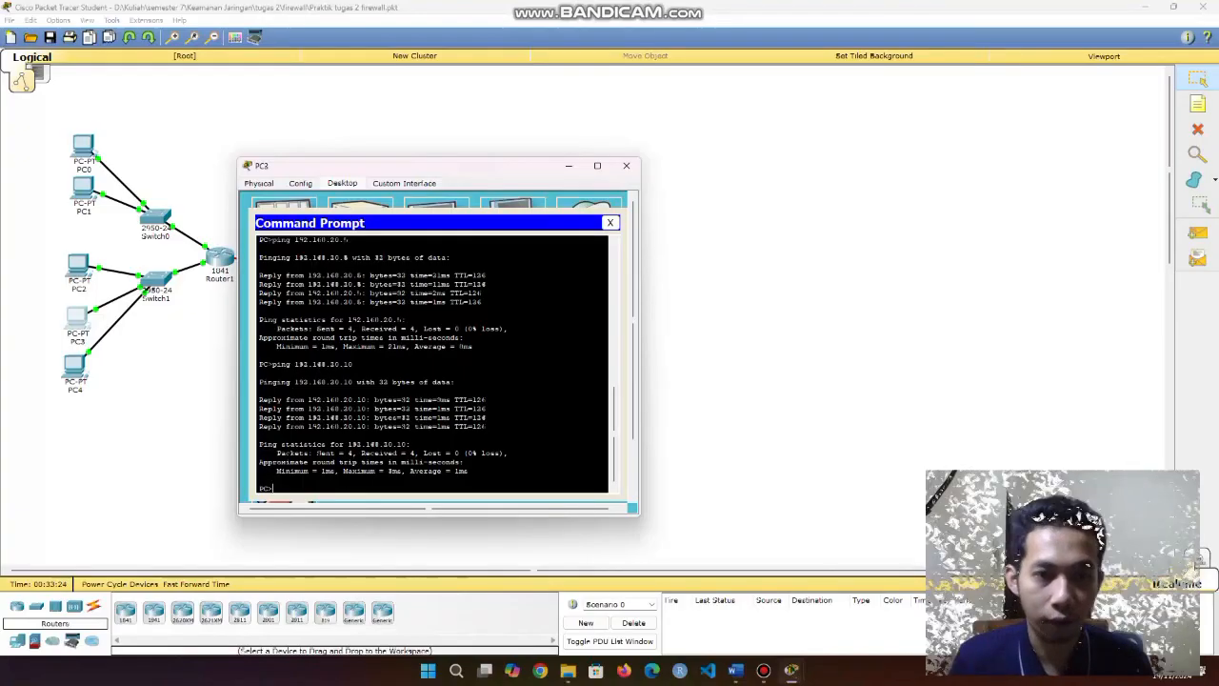
key(Up)
key(Up)
key(Up)
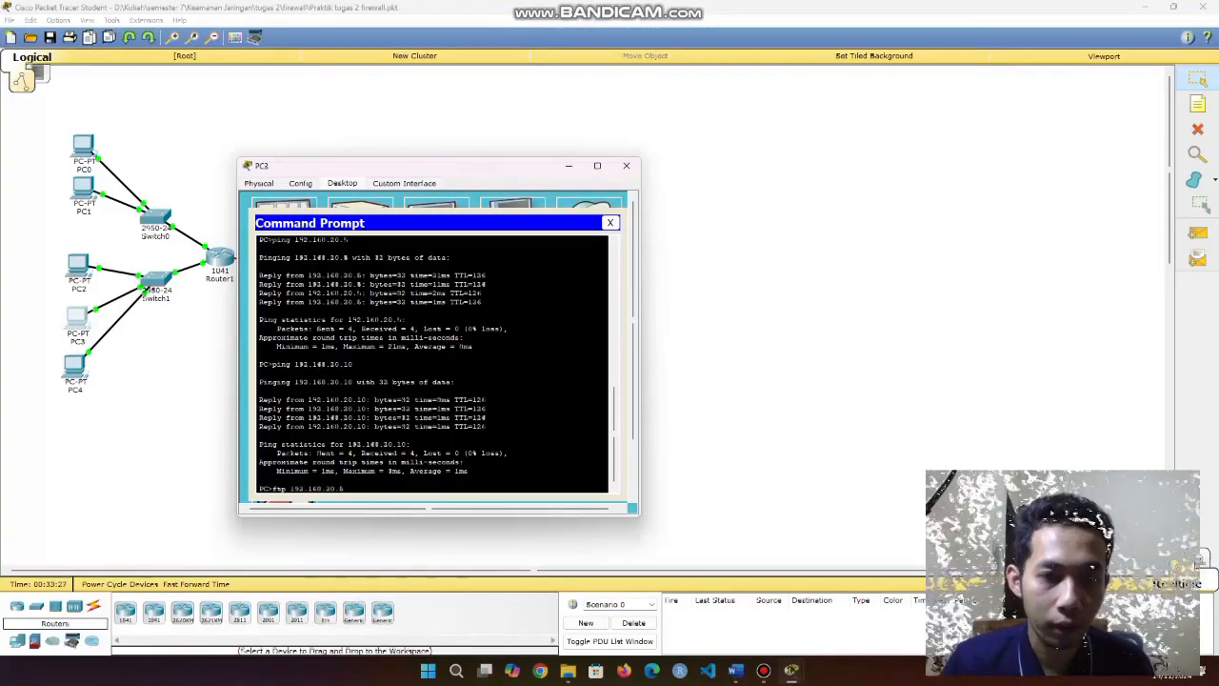
key(Return)
Log in to the FTP server at 192.168.20.10 as cisco and quit.
drag(345, 472, 276, 471)
click(404, 481)
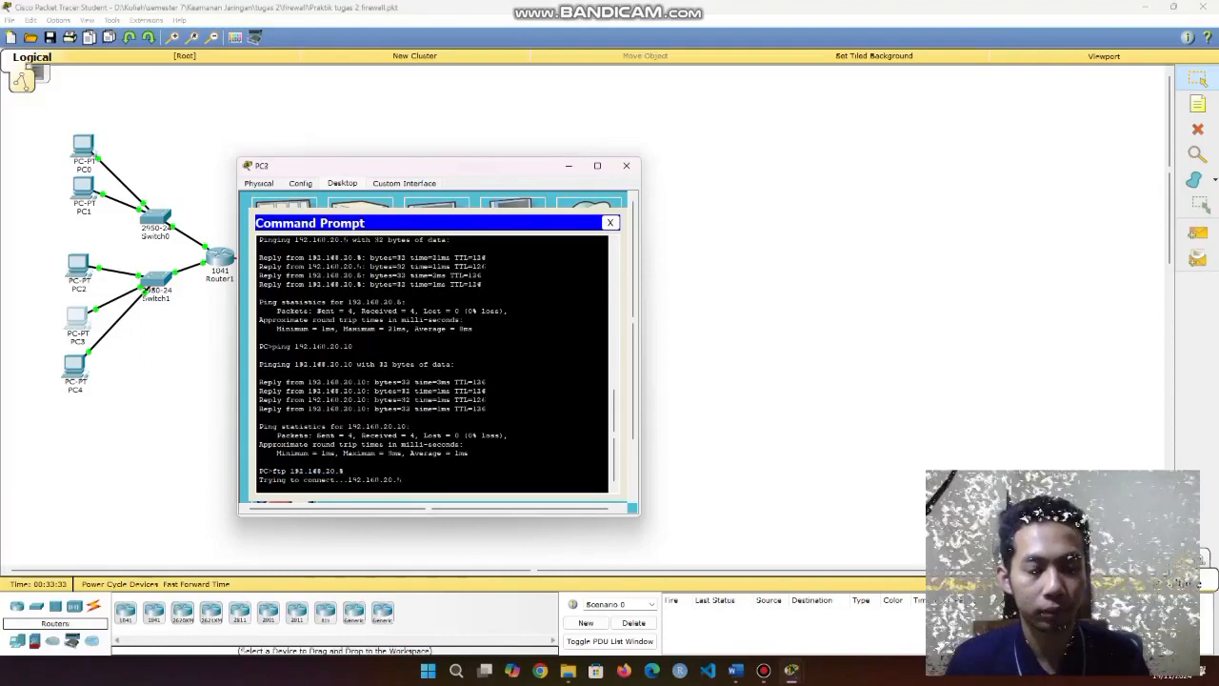
drag(260, 391, 464, 393)
click(277, 488)
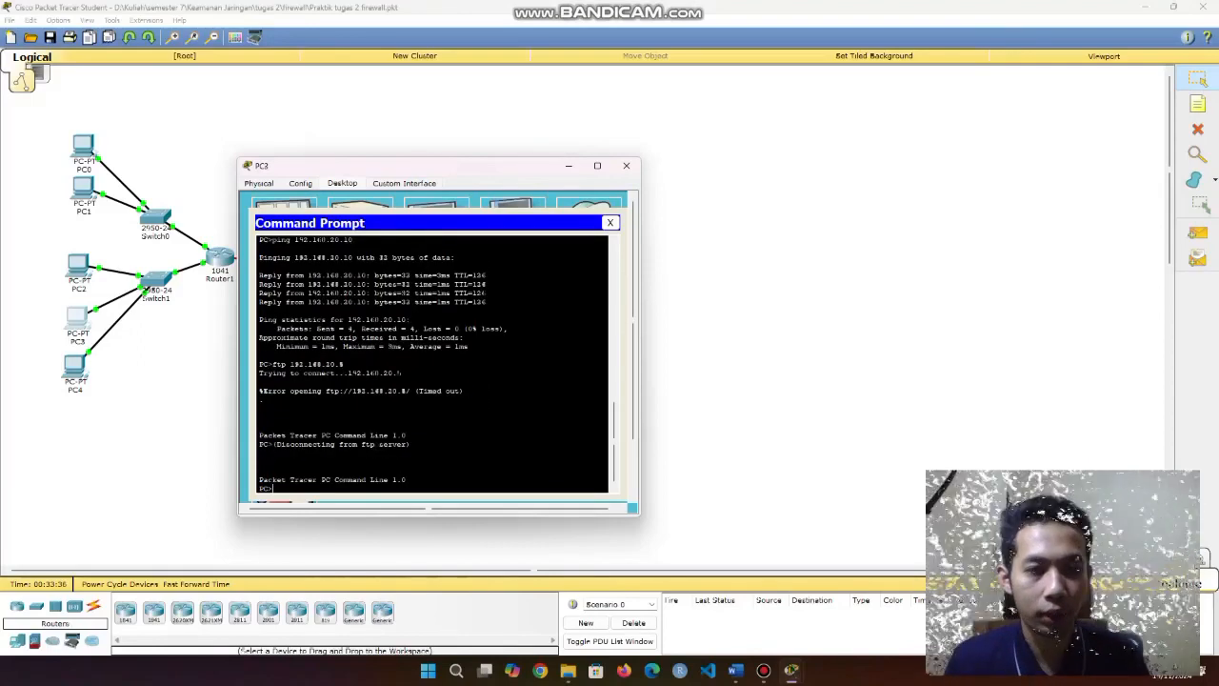
key(Up)
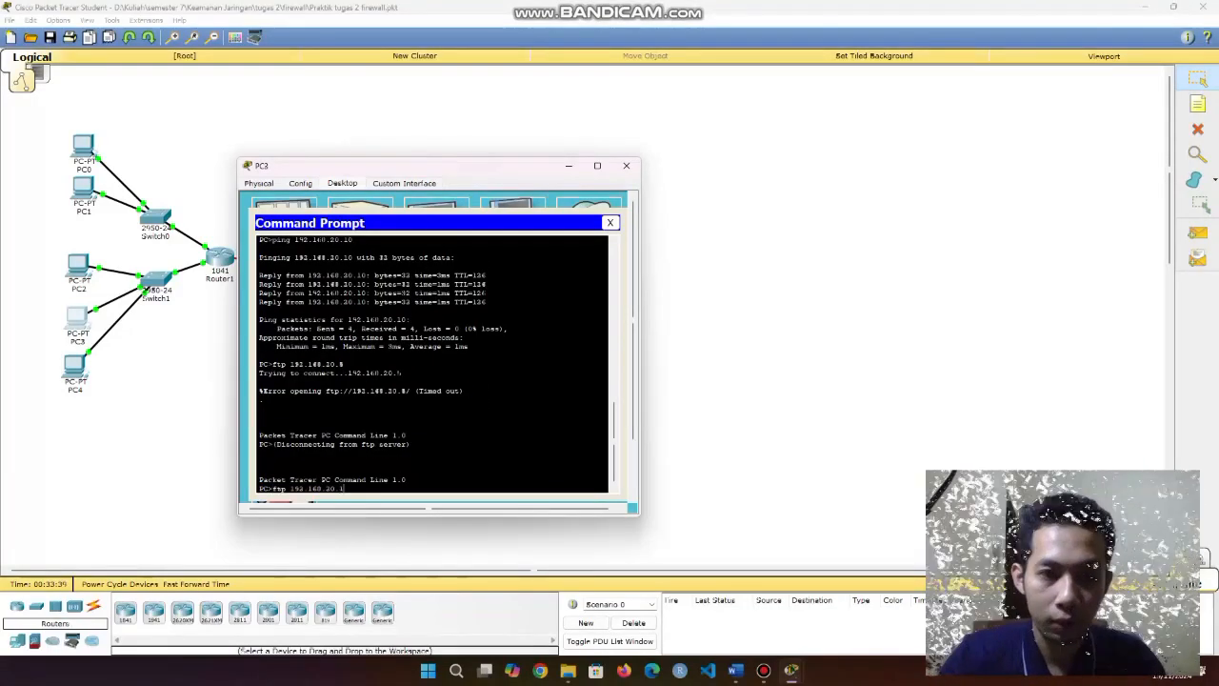
text(10)
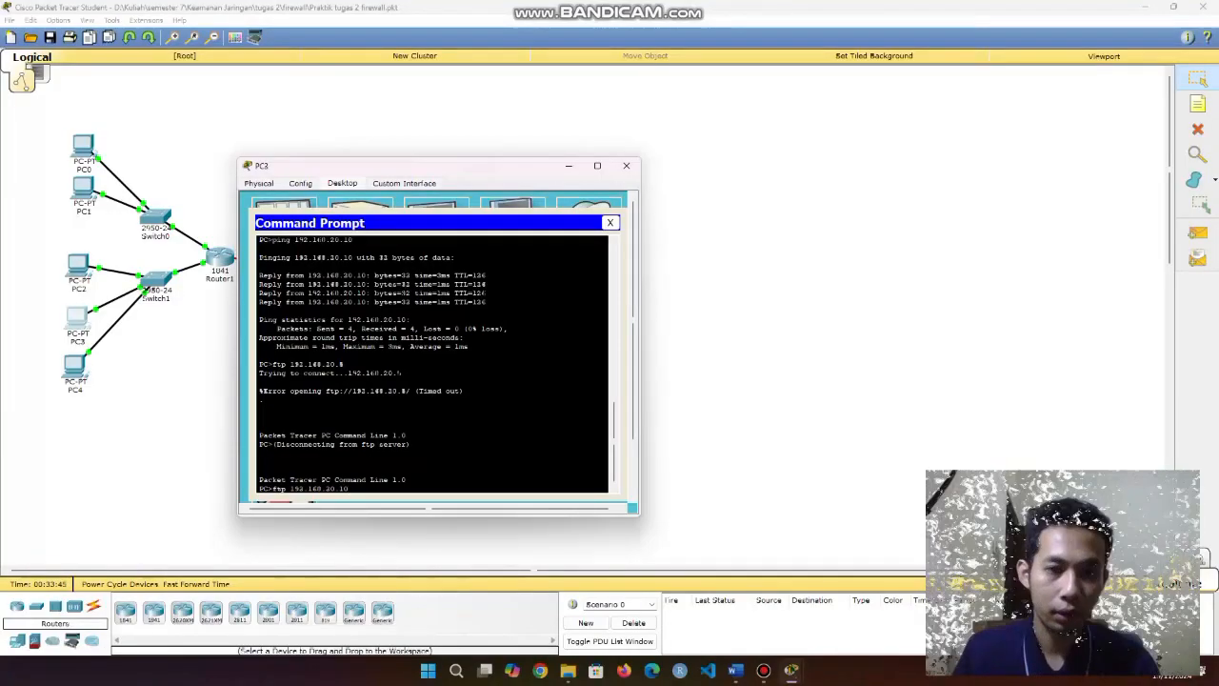
key(Return)
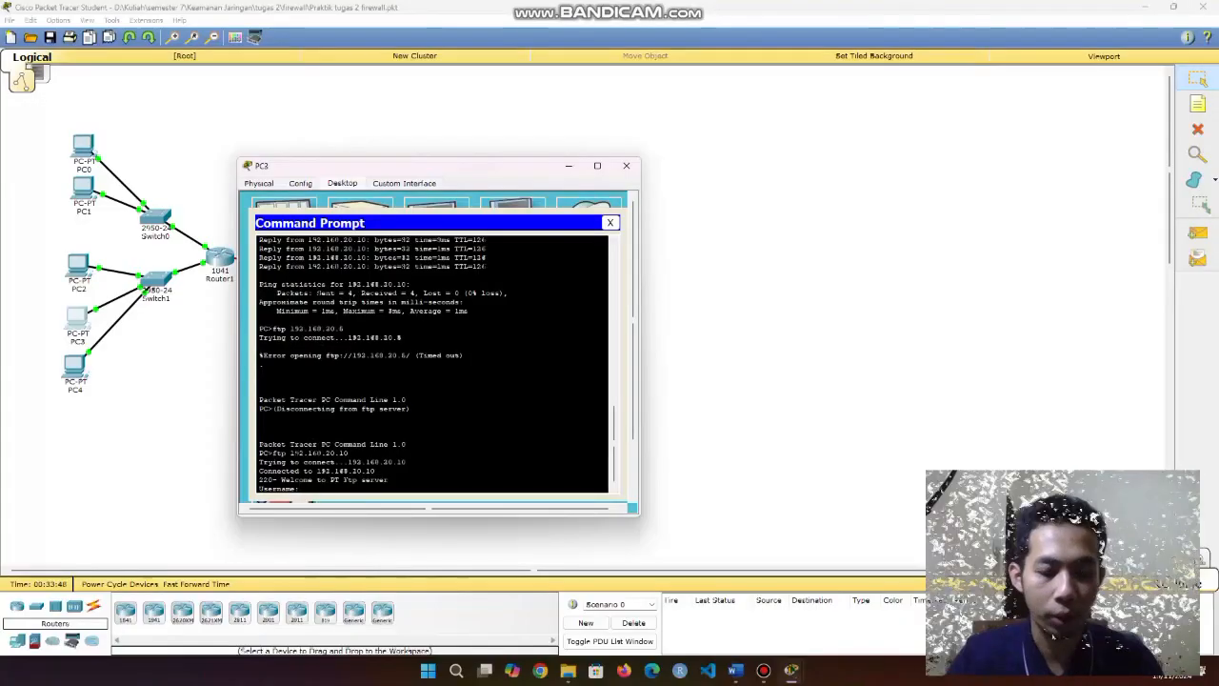
text(cisco)
key(Return)
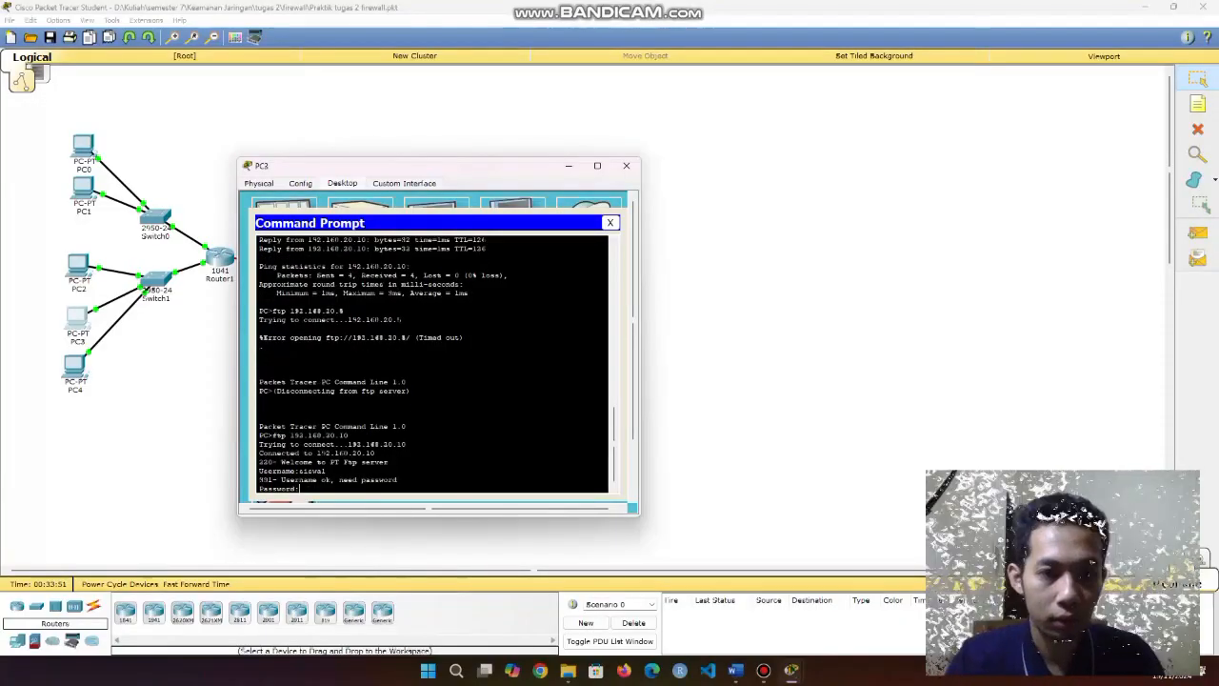
key(Return)
text(quit)
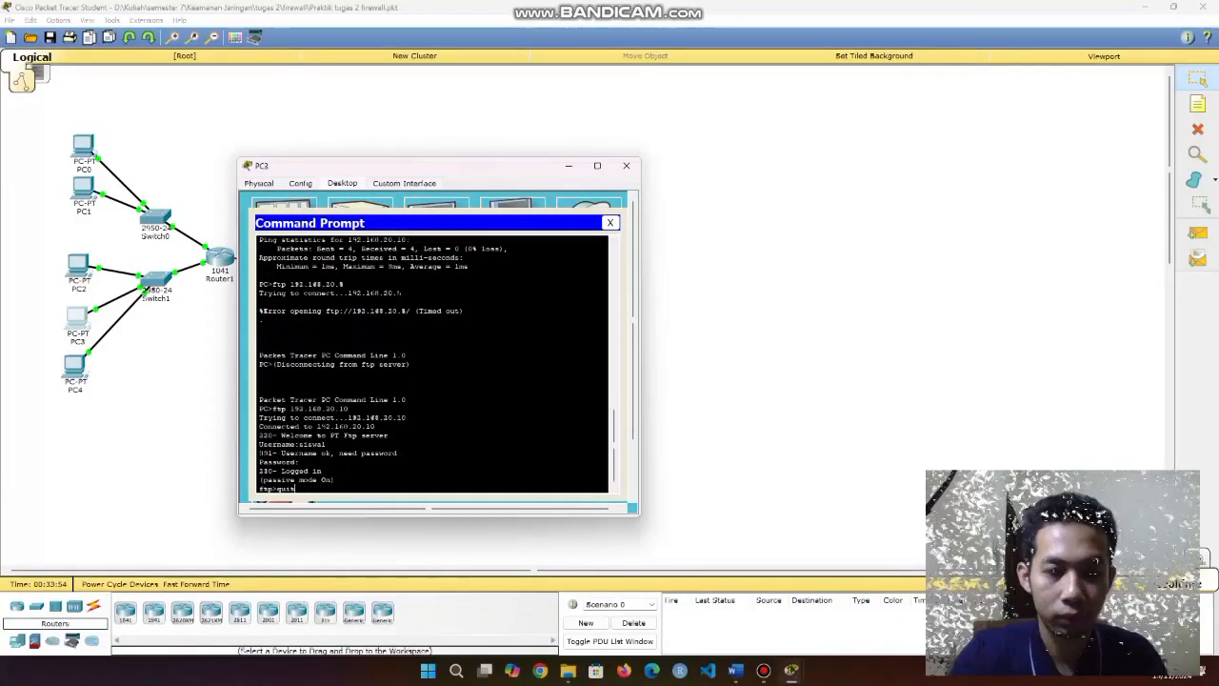
key(Return)
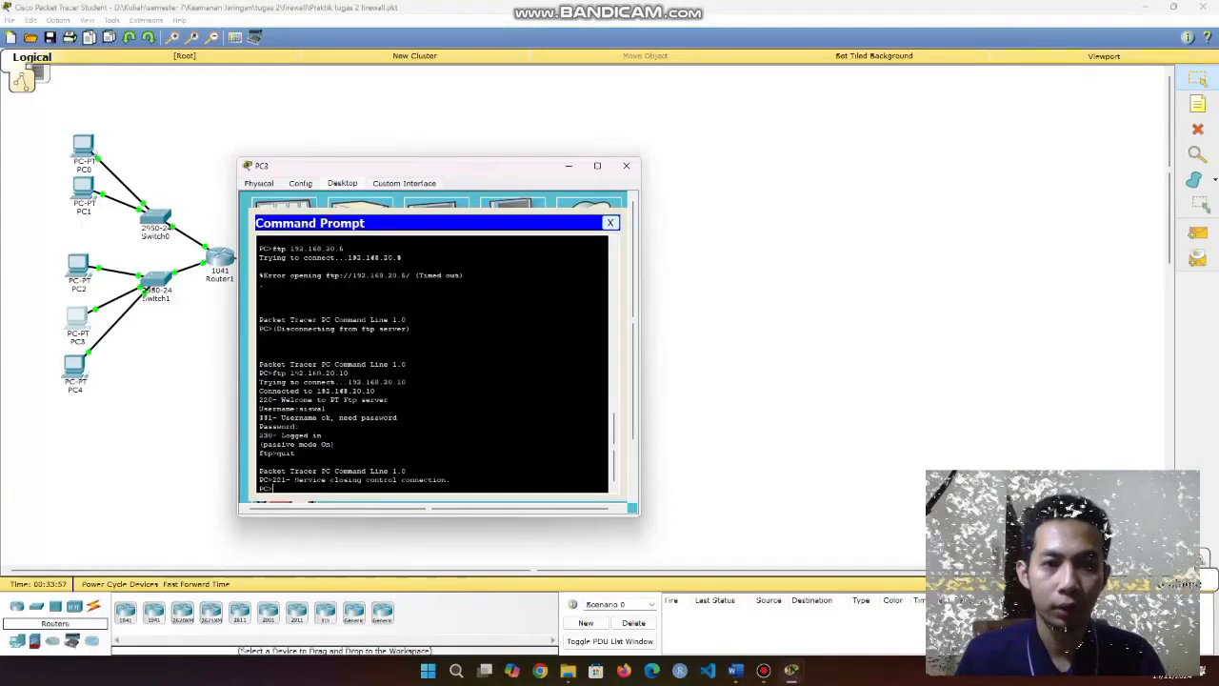
Close the Command Prompt and bring up PC3's web browser, ready for an address.
click(610, 222)
click(585, 216)
click(424, 237)
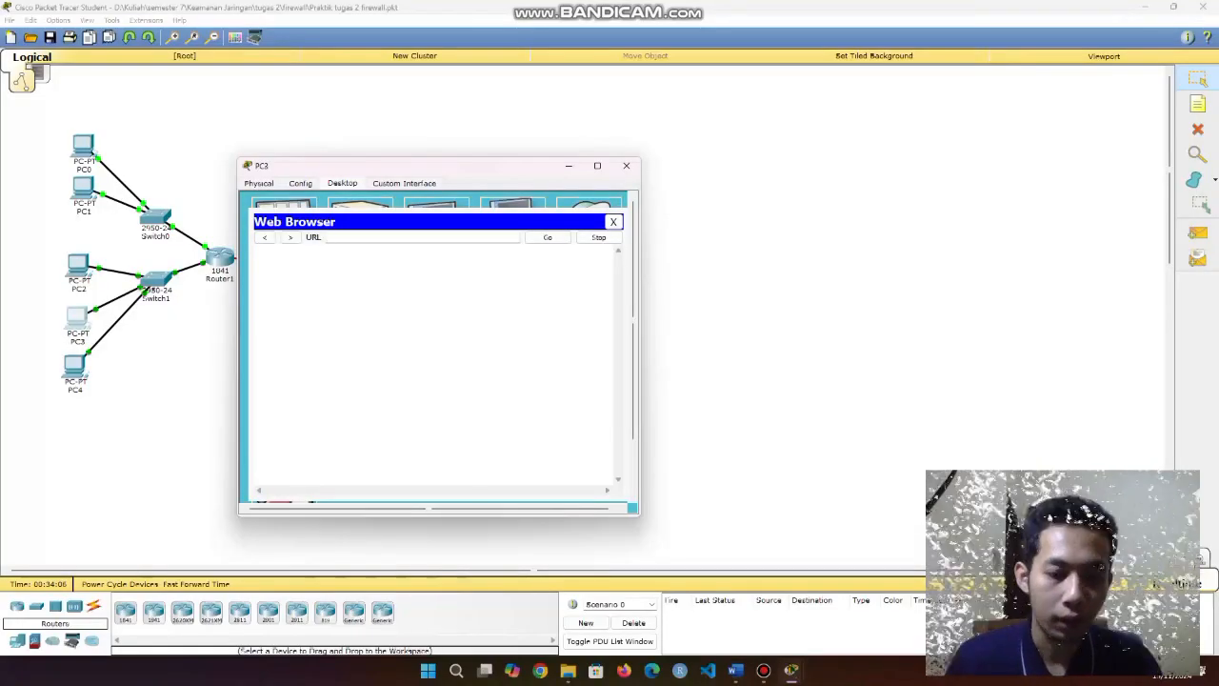
Load the WEB SERVER page at 192.168.20.5 in PC3's browser.
text(192.168)
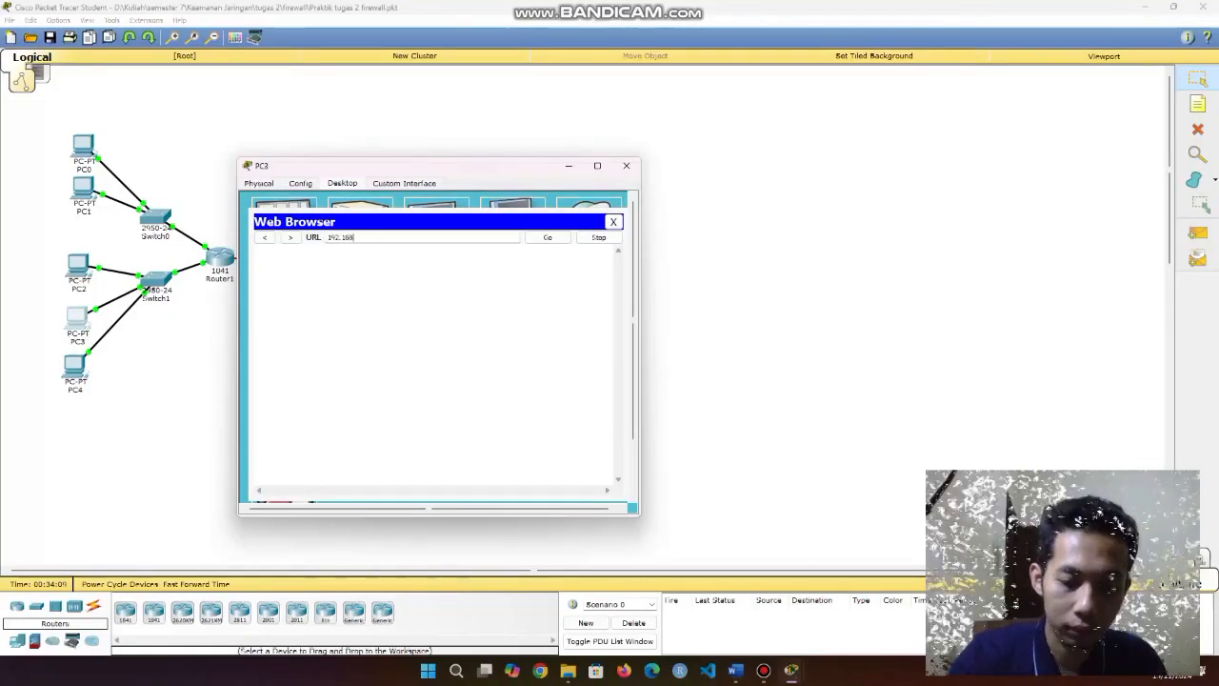
text(.20.5)
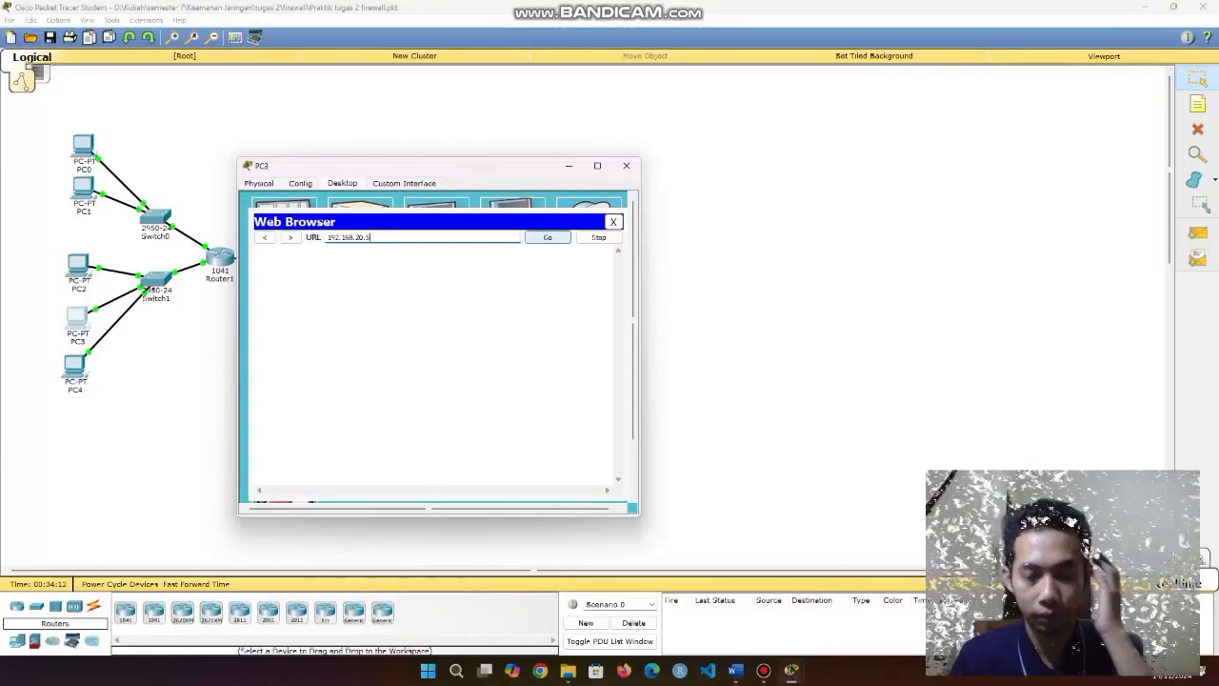
key(Return)
drag(260, 282, 365, 309)
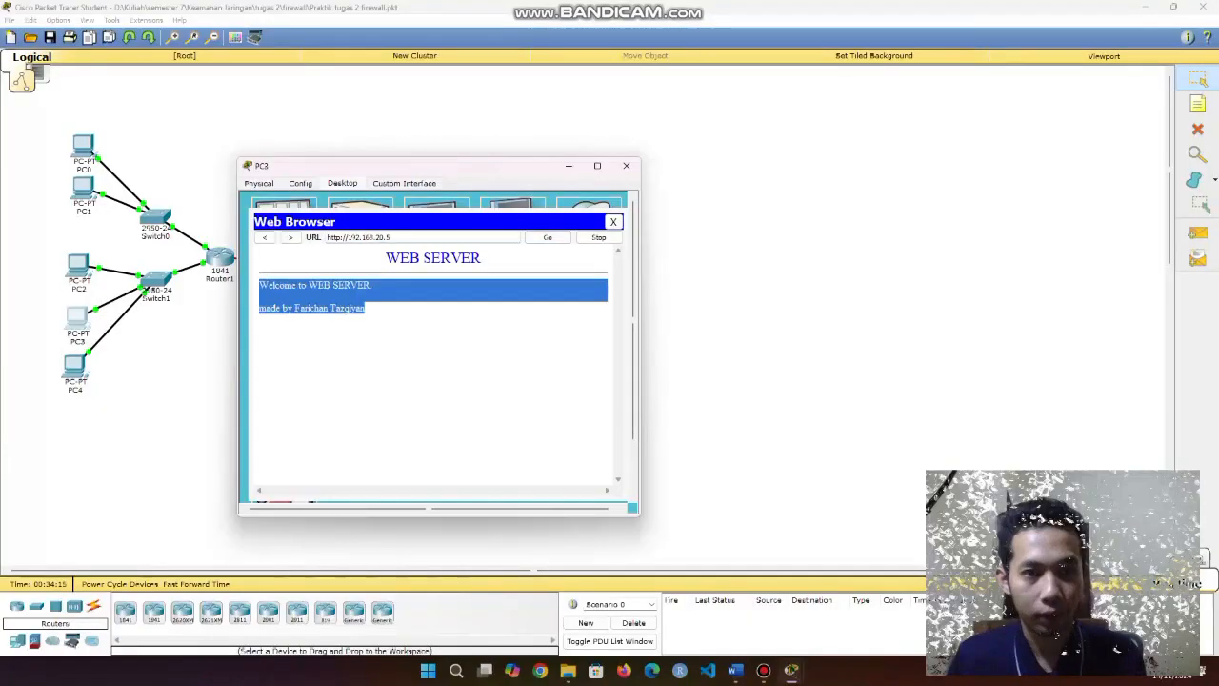
Try 192.168.20.10, which times out, then close the browser.
click(429, 237)
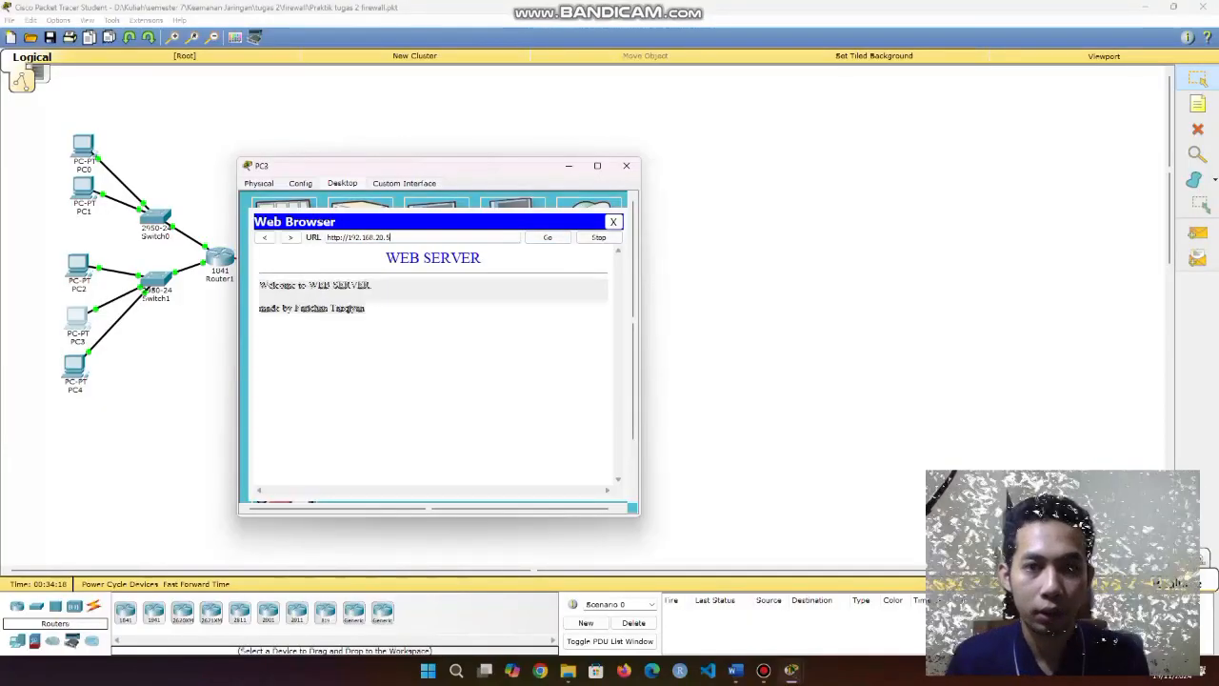
key(BackSpace)
text(10)
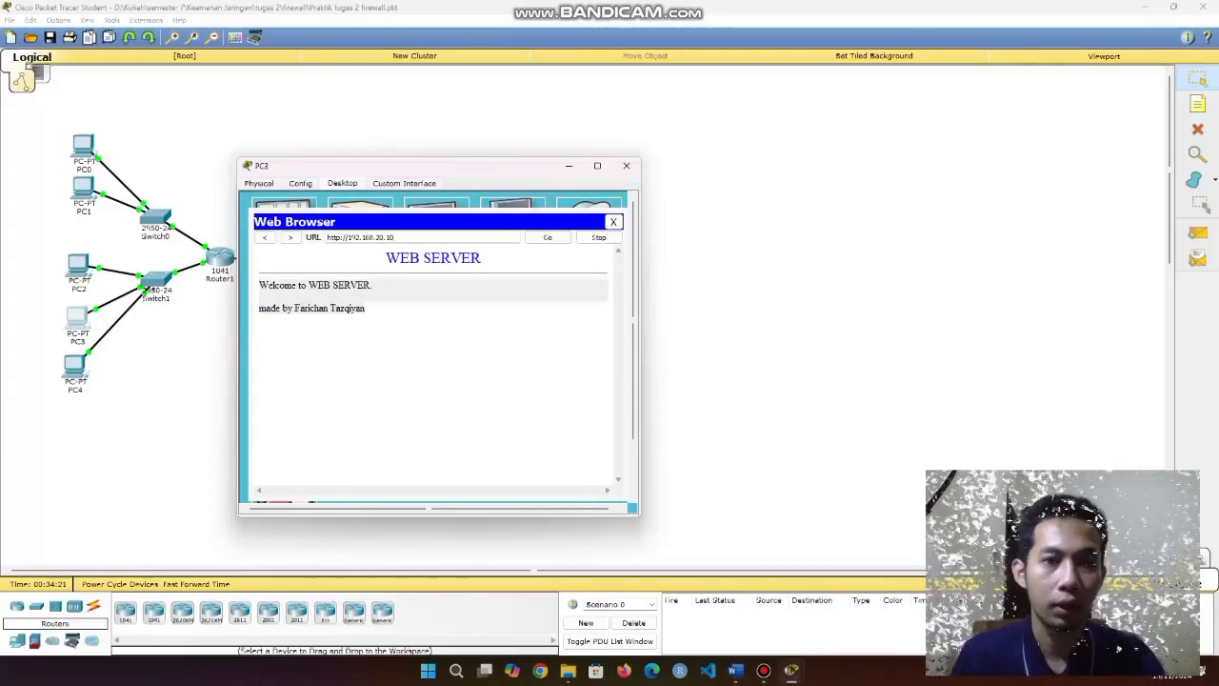
click(547, 237)
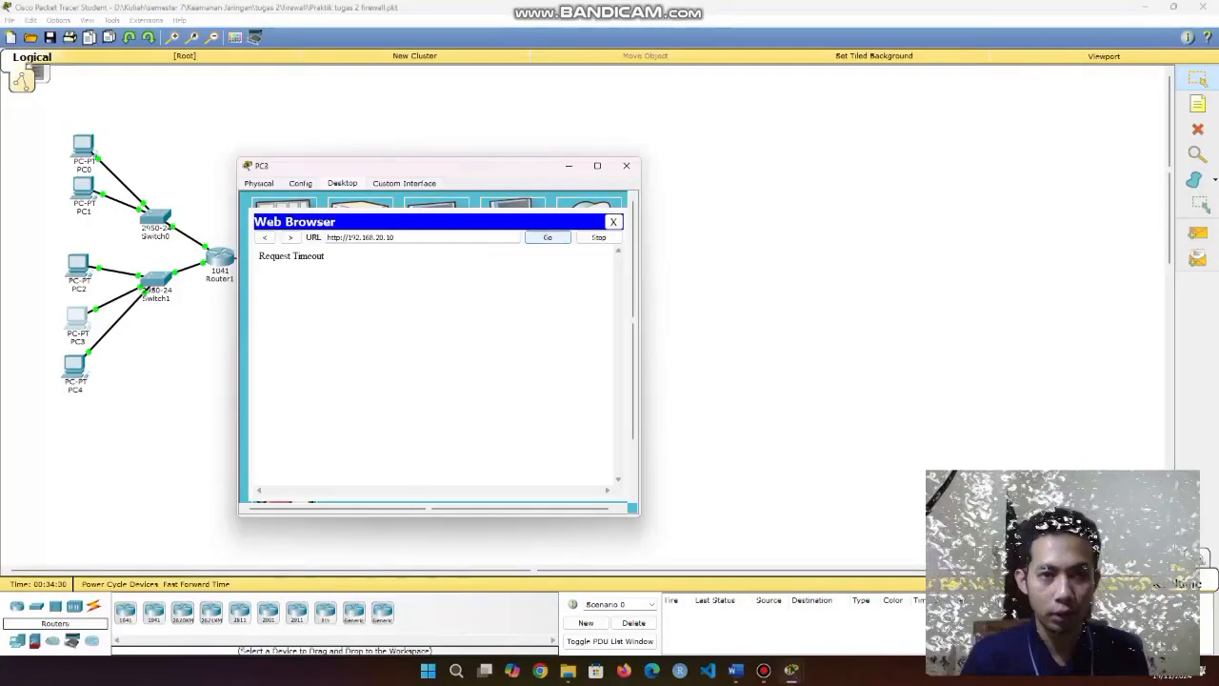
drag(259, 256, 323, 256)
click(613, 221)
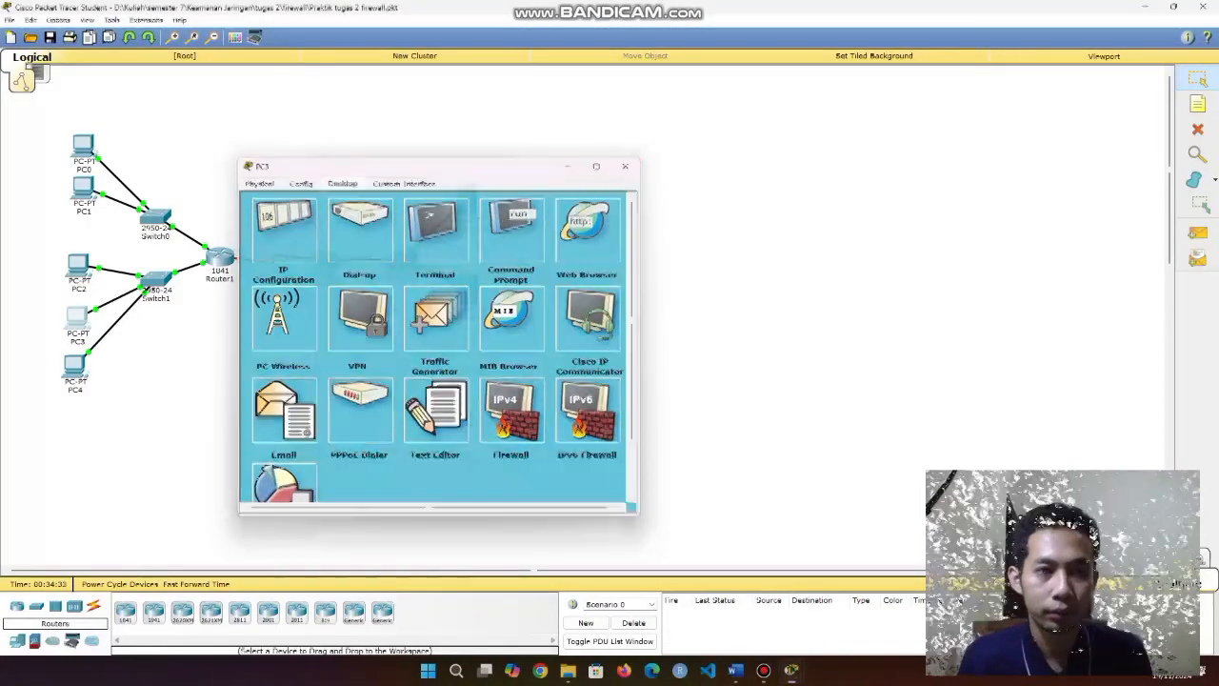
Switch from PC3 to PC4's Command Prompt and ping the servers.
click(626, 166)
click(75, 366)
click(518, 199)
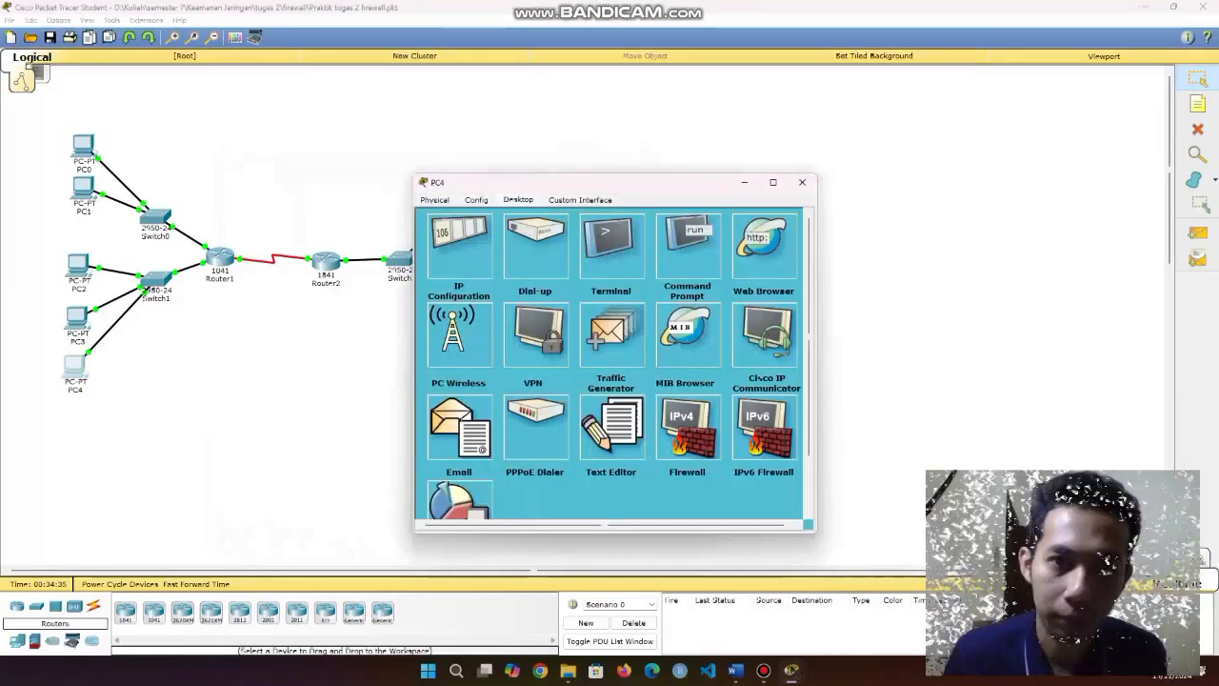
click(686, 227)
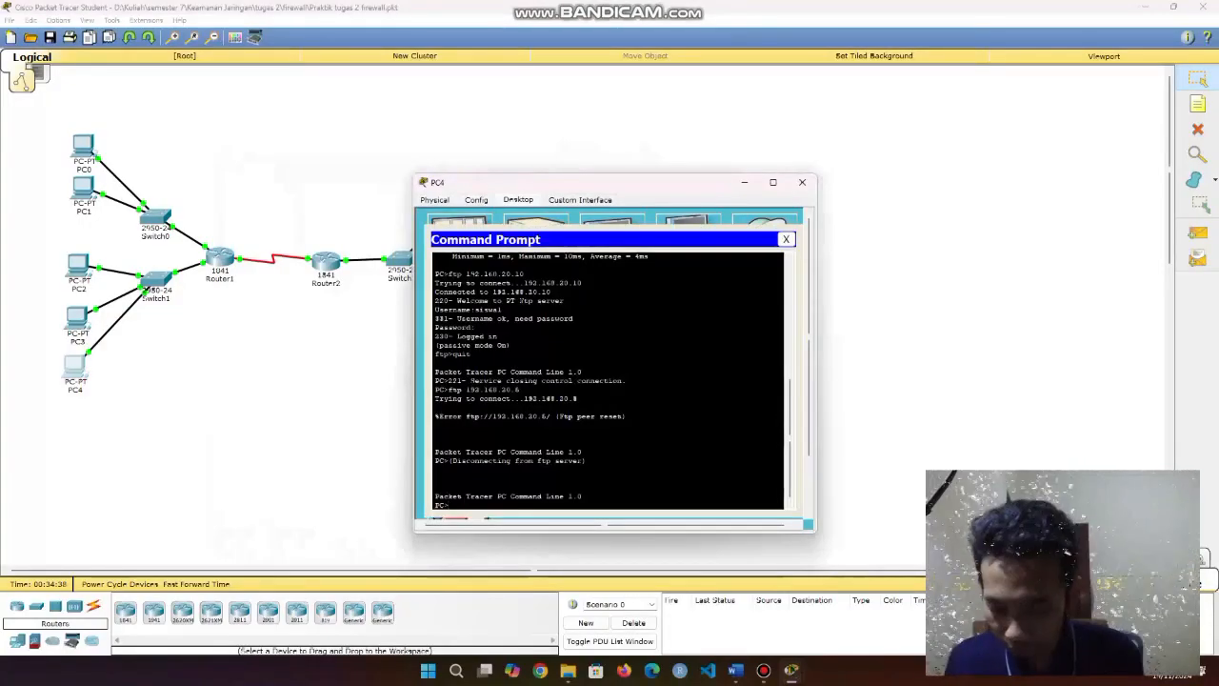
text(ping 192.168.20.10)
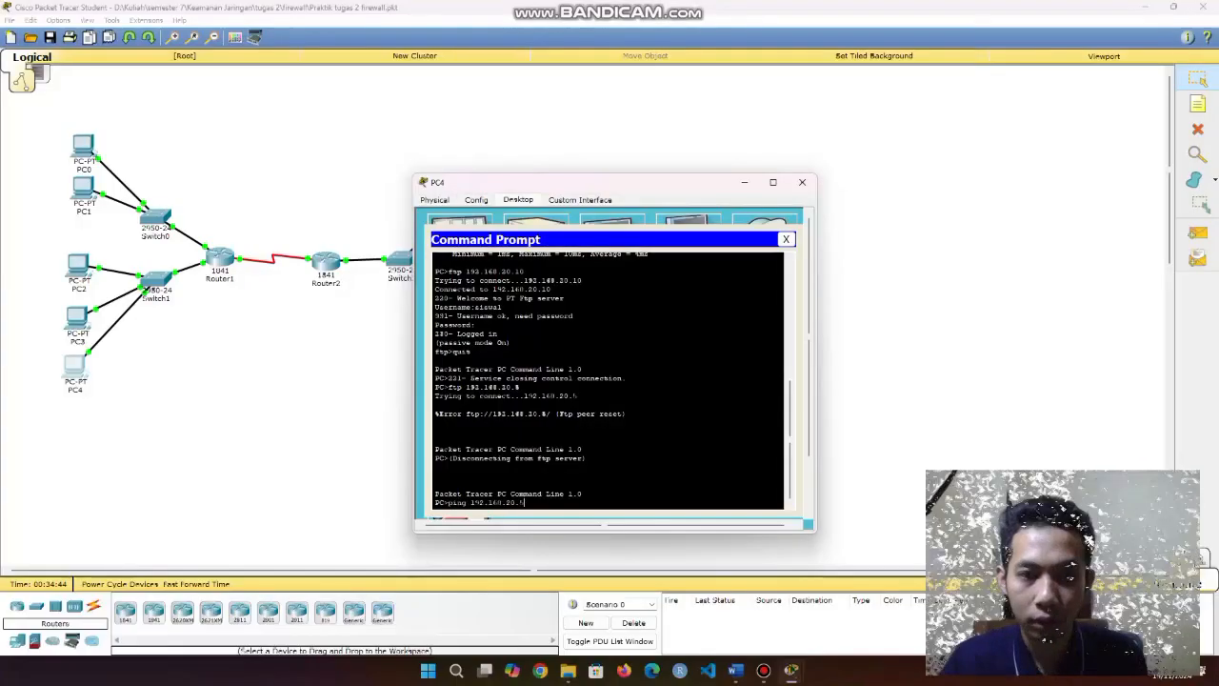
key(Return)
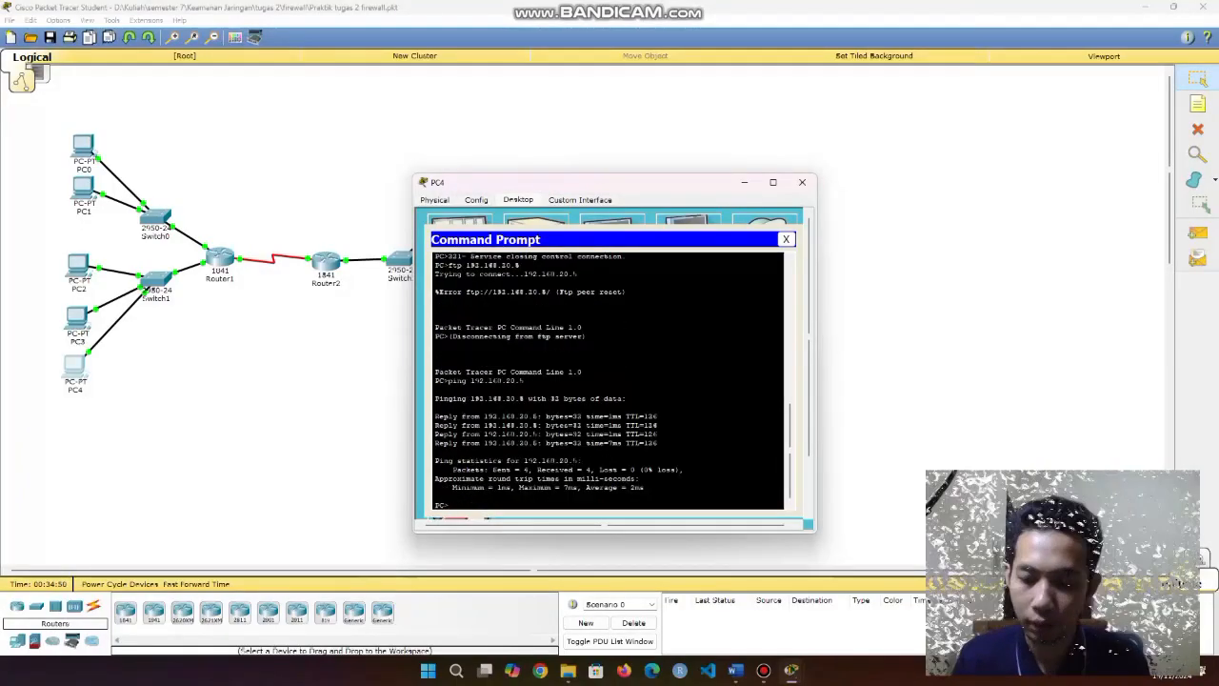
text(ping 192.168.20.8)
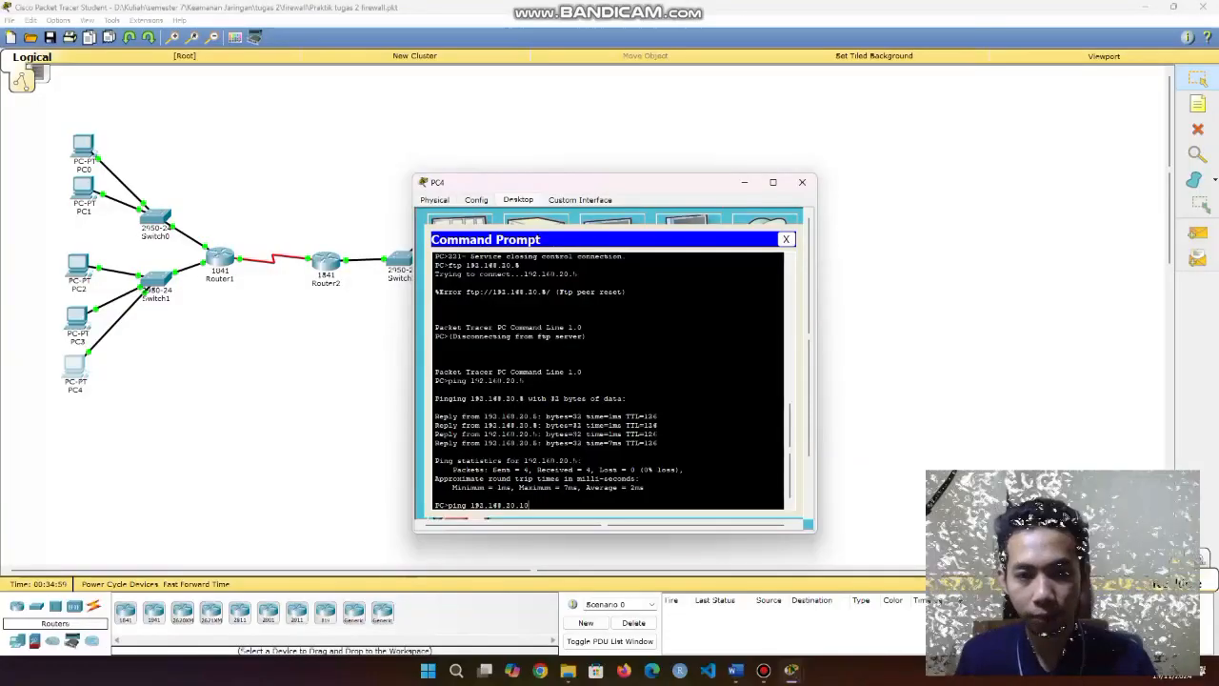
key(Return)
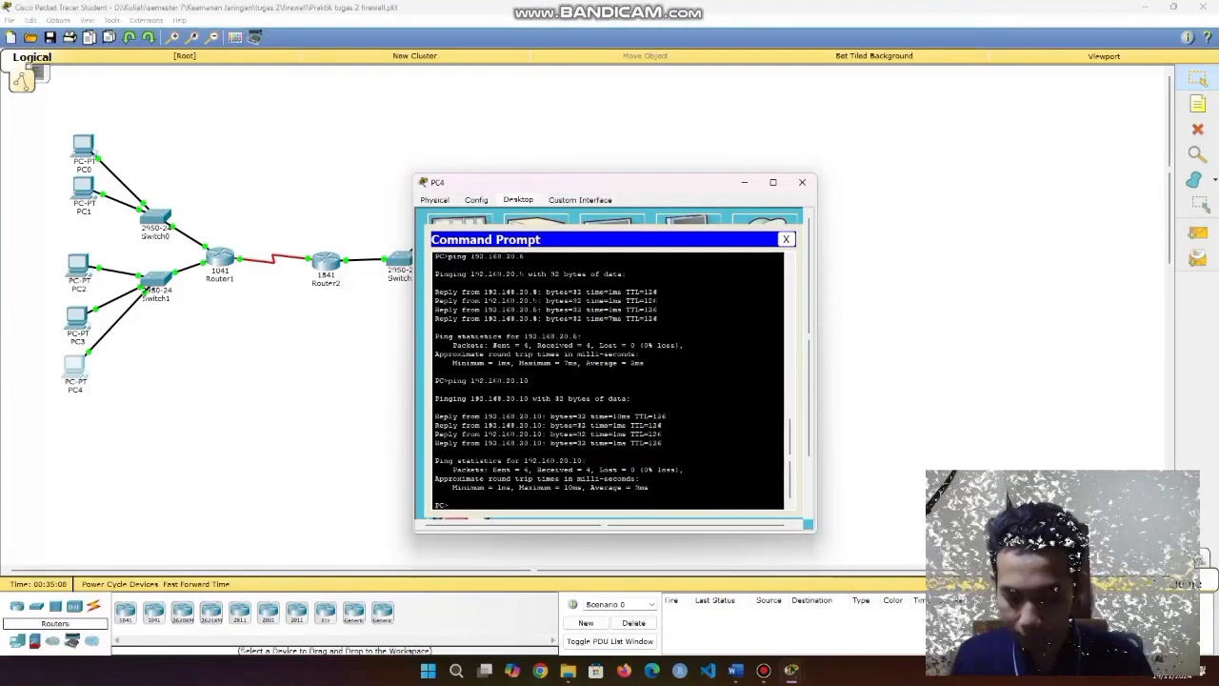
Recall the ping and turn it into an FTP connection to 192.168.20.5, which times out.
key(Up)
key(Left)
key(Left)
key(Left)
key(Left)
key(Left)
key(Left)
key(Left)
key(Left)
key(Left)
key(Left)
key(Left)
key(Left)
key(Left)
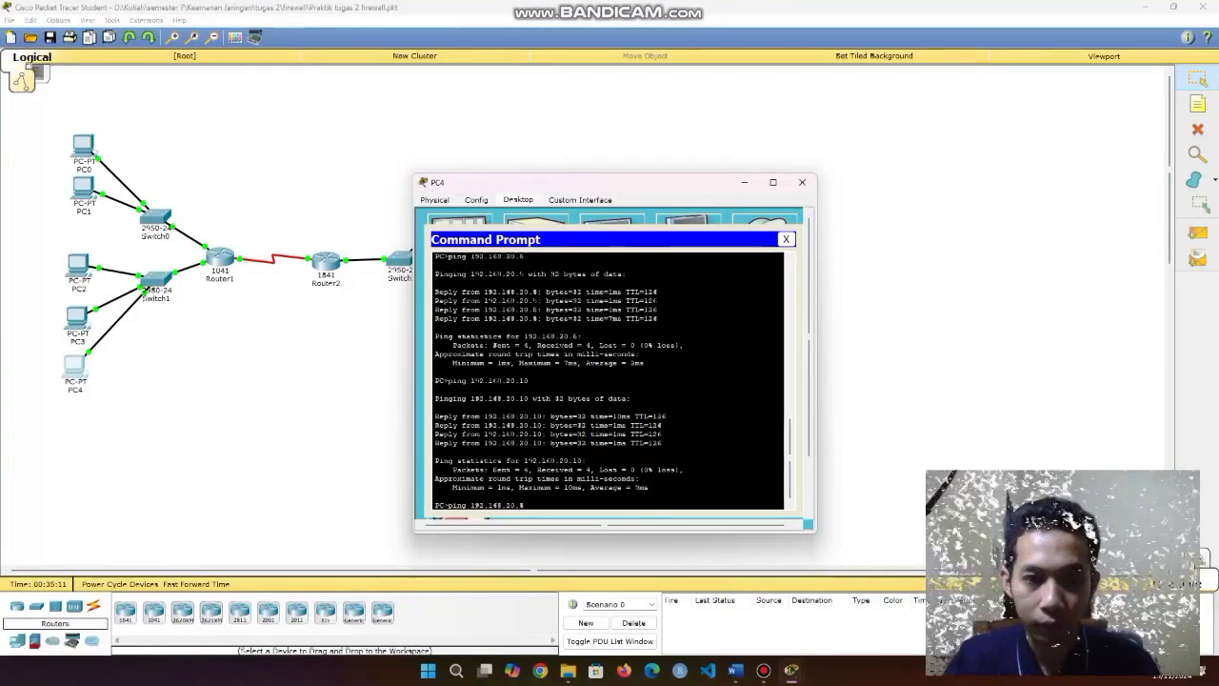
key(BackSpace)
key(BackSpace)
key(BackSpace)
key(BackSpace)
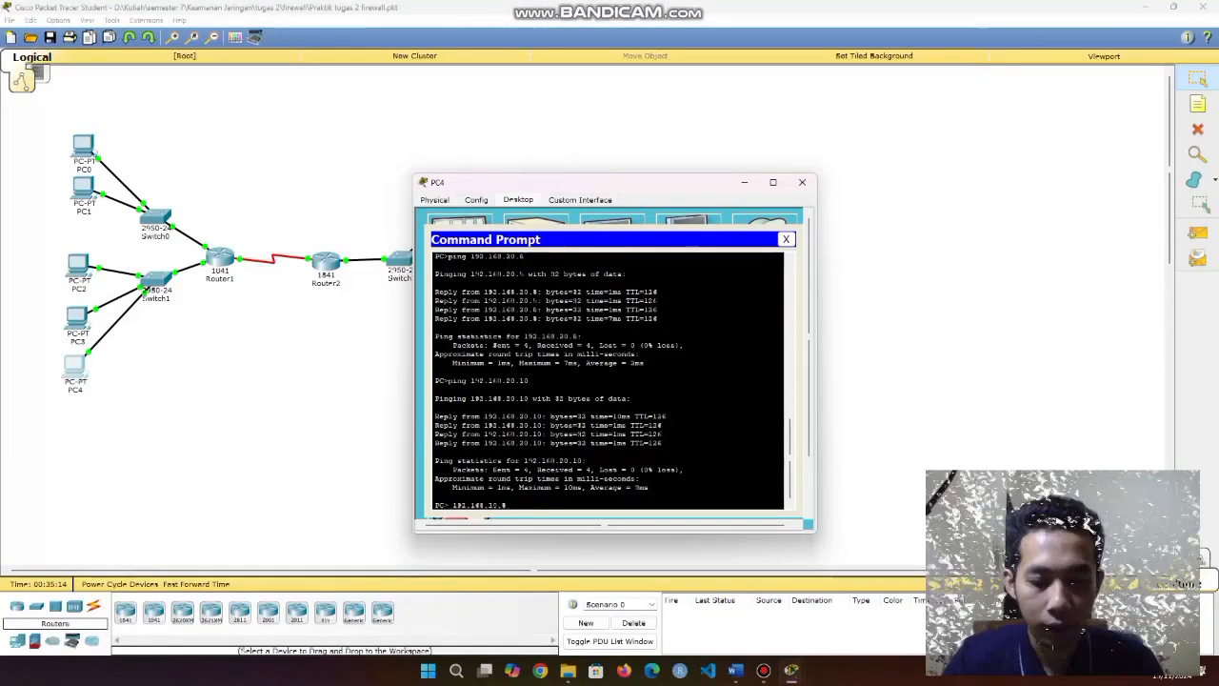
text(ftp)
key(Return)
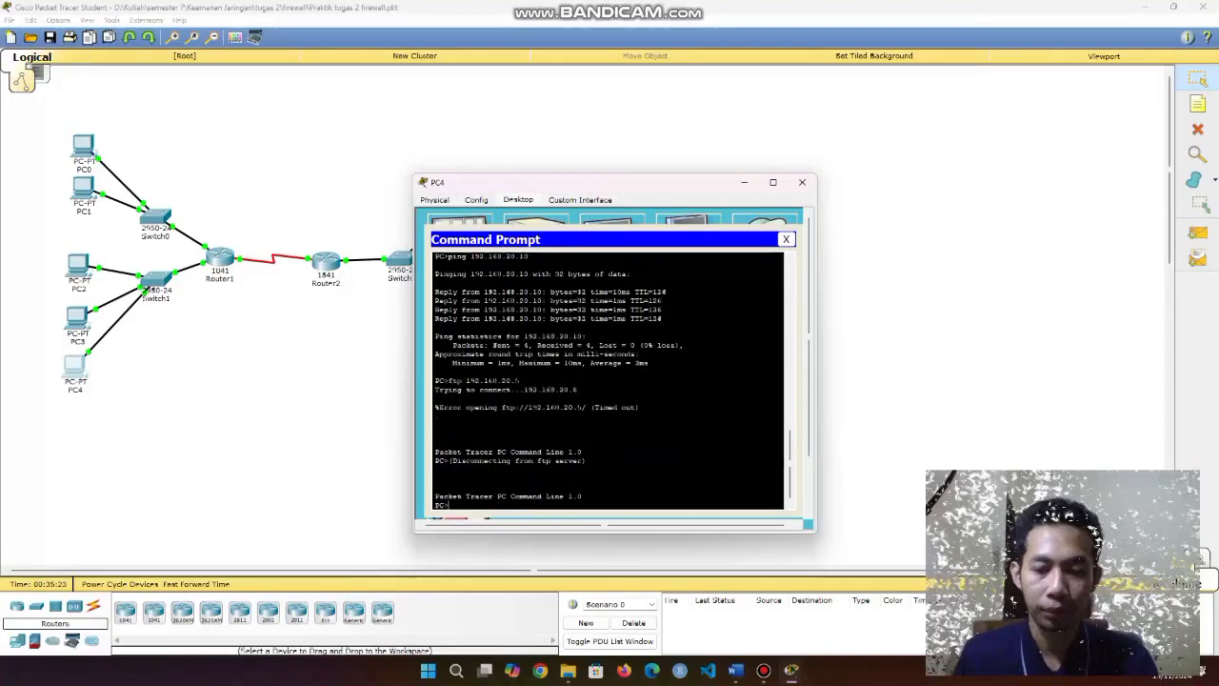
FTP to 192.168.20.10, log in with the FTP credentials, quit, and close the console.
key(Up)
key(BackSpace)
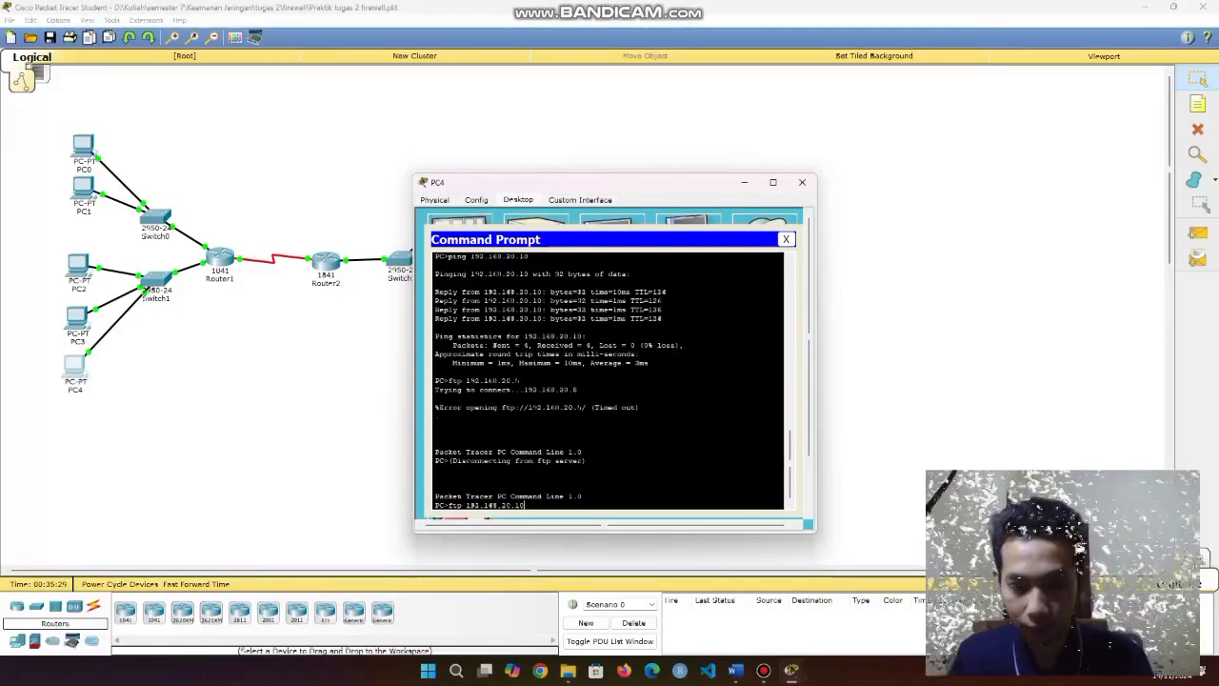
key(Return)
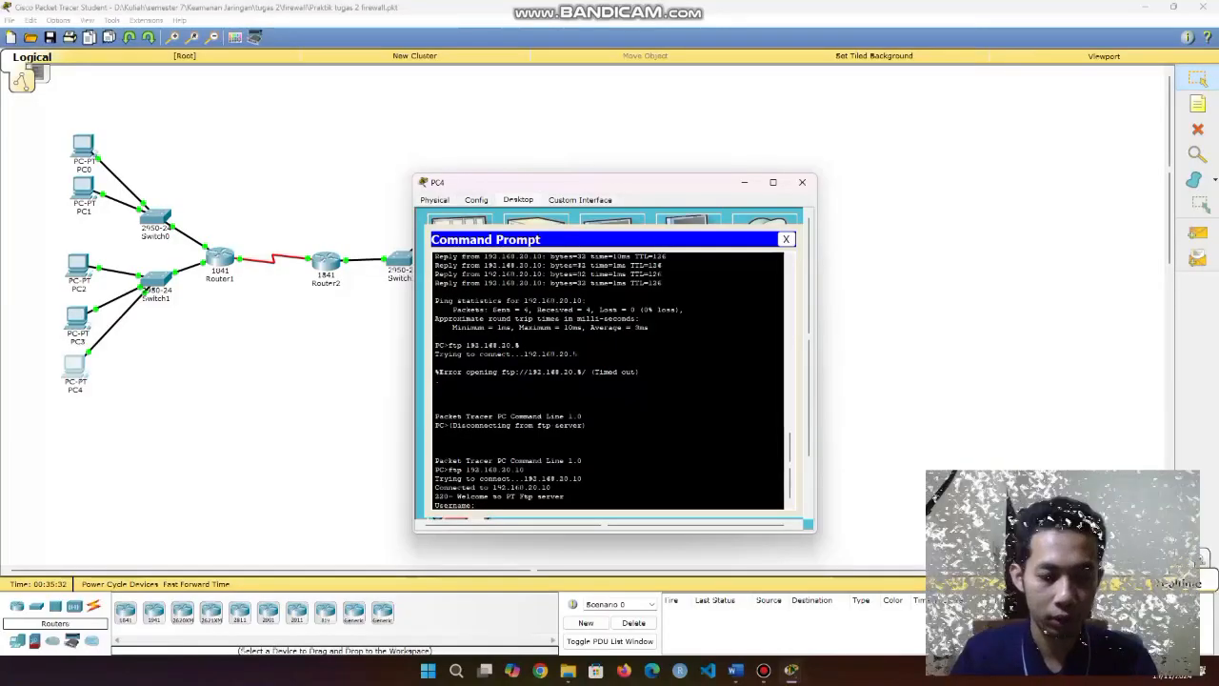
text(sis)
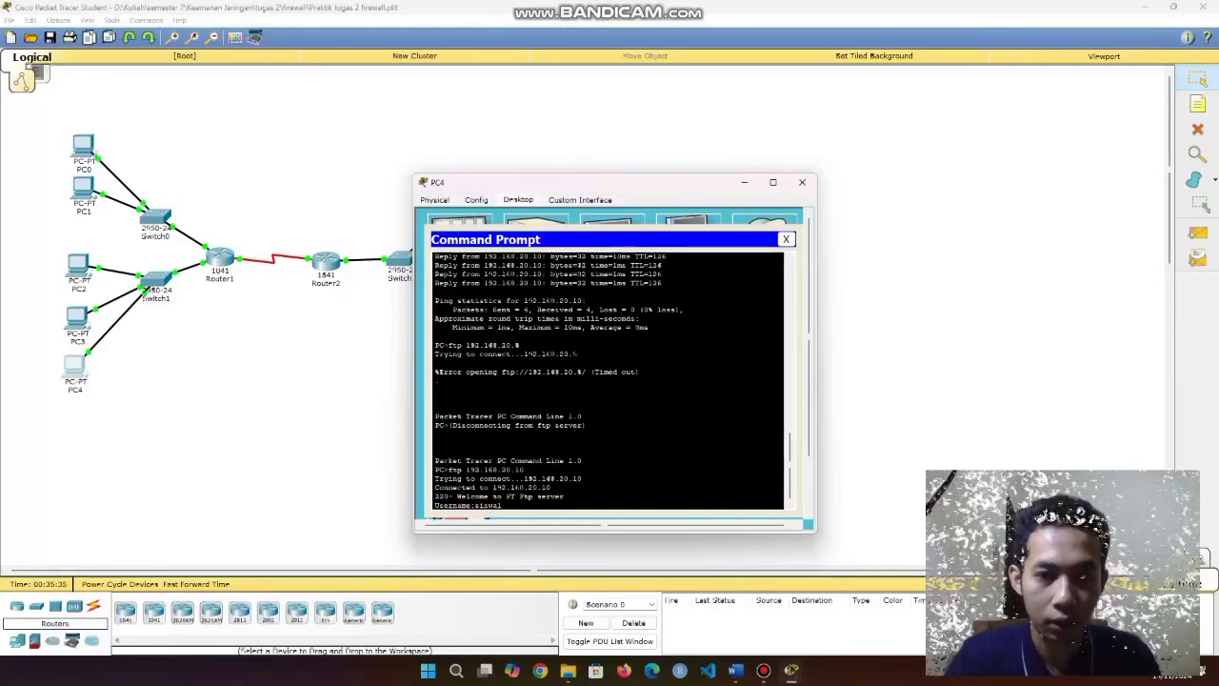
text(wa1)
key(Return)
key(Return)
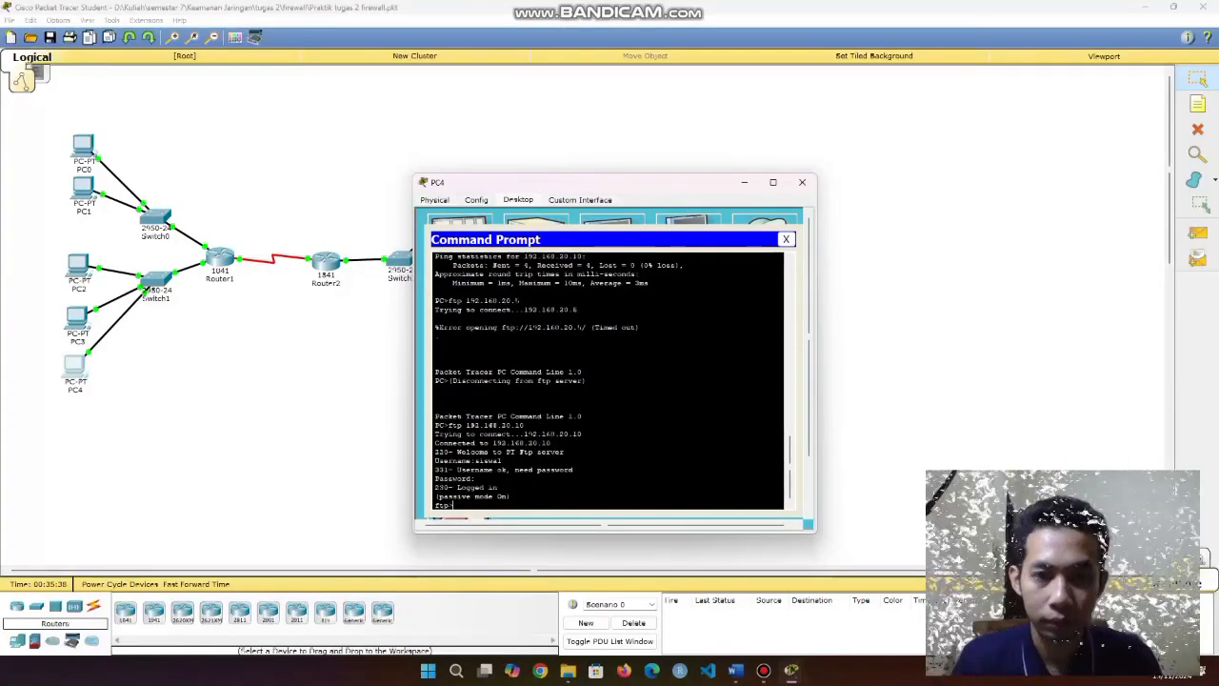
text(quit)
key(Return)
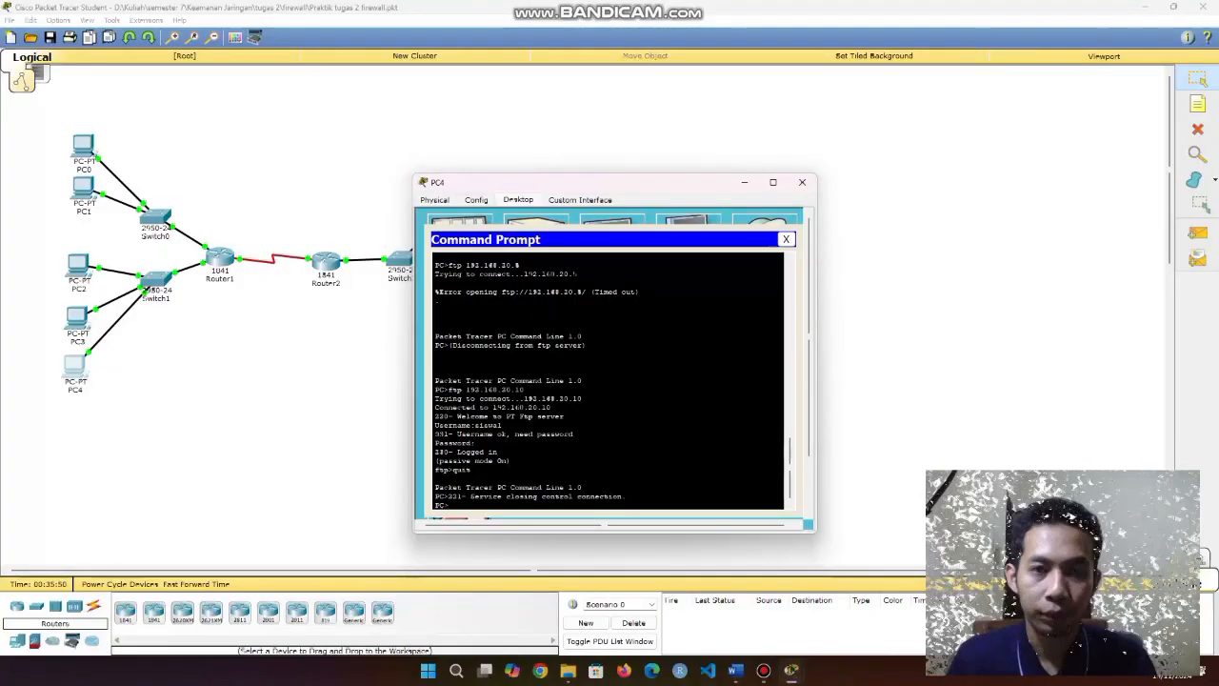
click(786, 239)
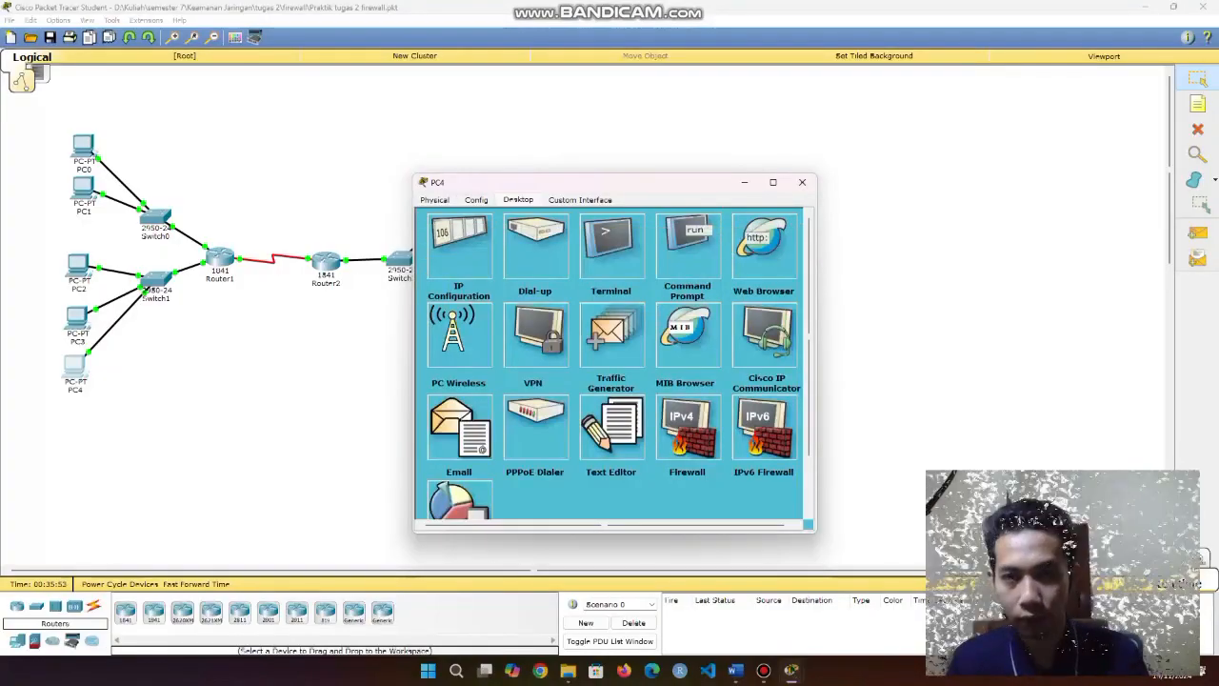
Open PC4's Web Browser and load the WEB SERVER page at 192.168.20.5.
click(774, 243)
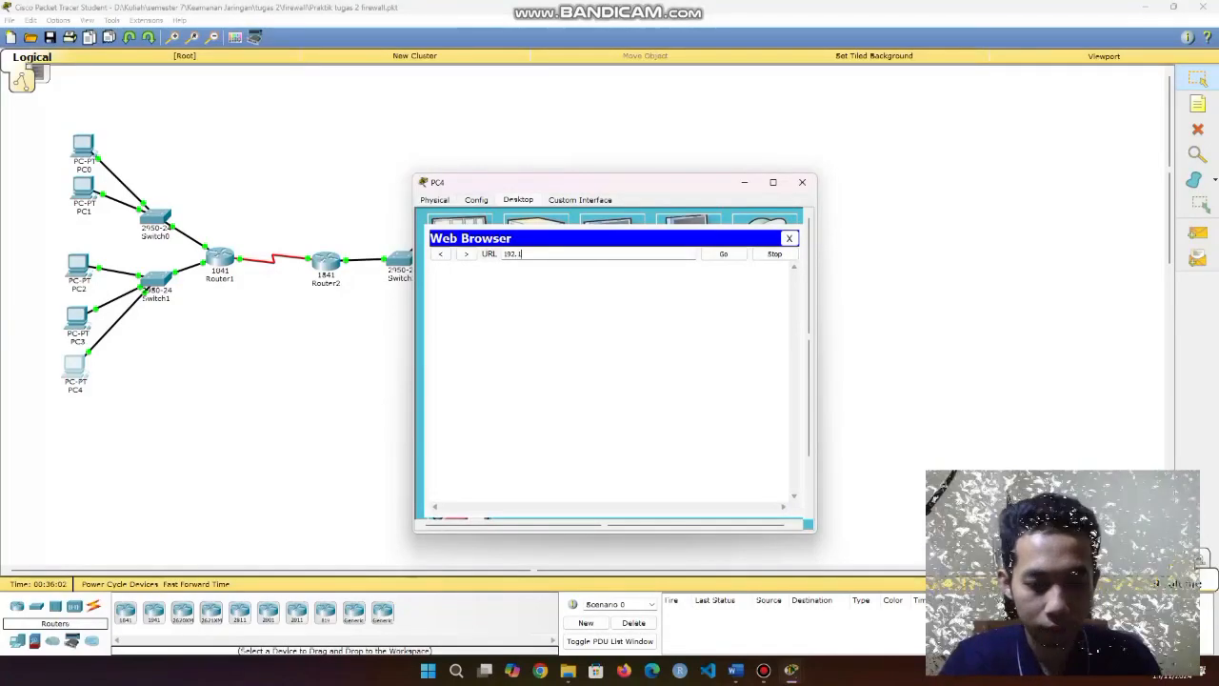
text(168.20.5)
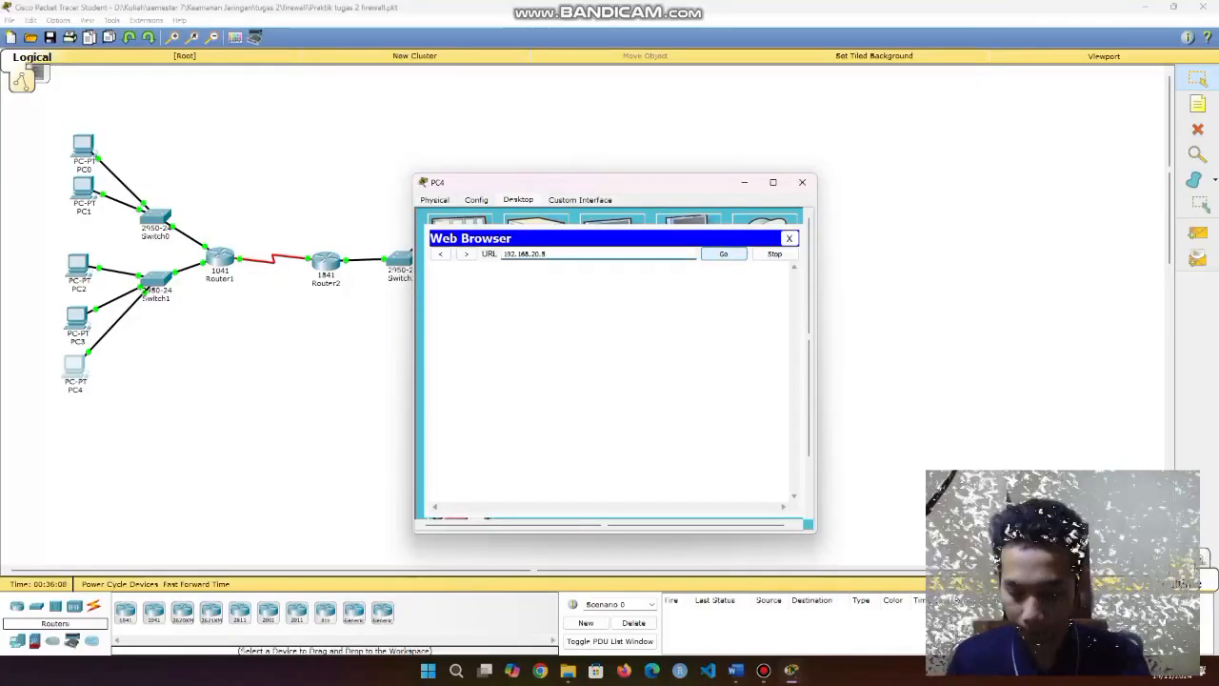
key(Return)
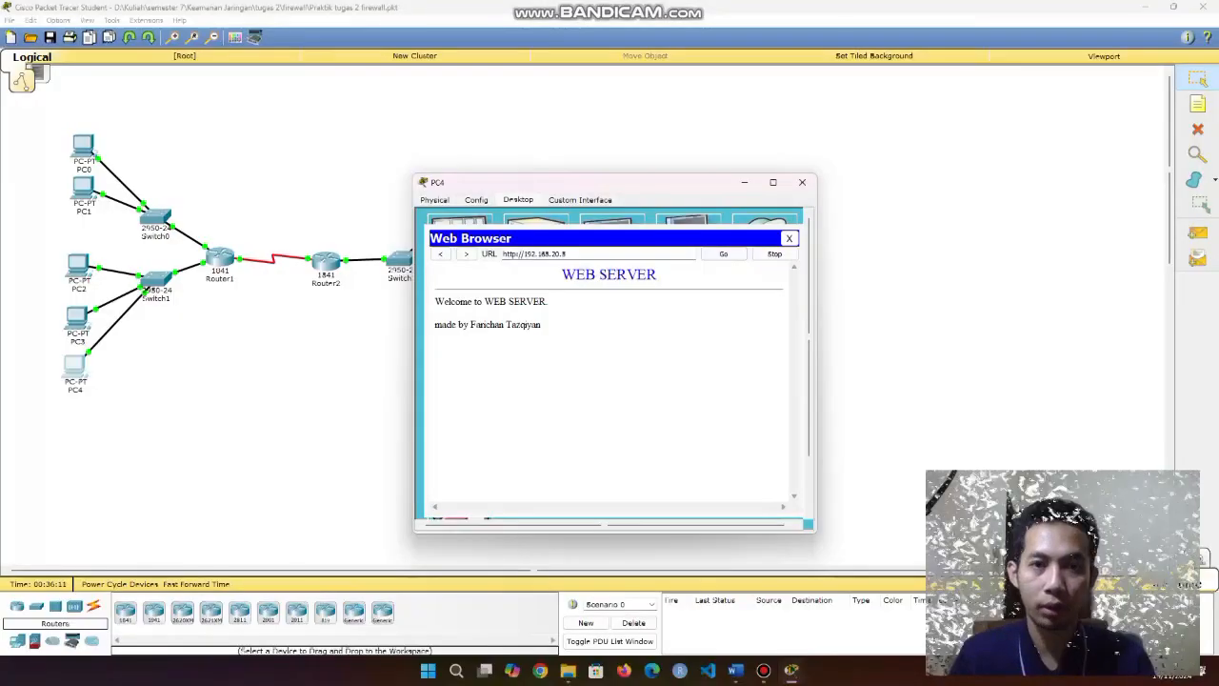
Try 192.168.20.10, which times out, then close the browser and PC4's window.
key(BackSpace)
text(10)
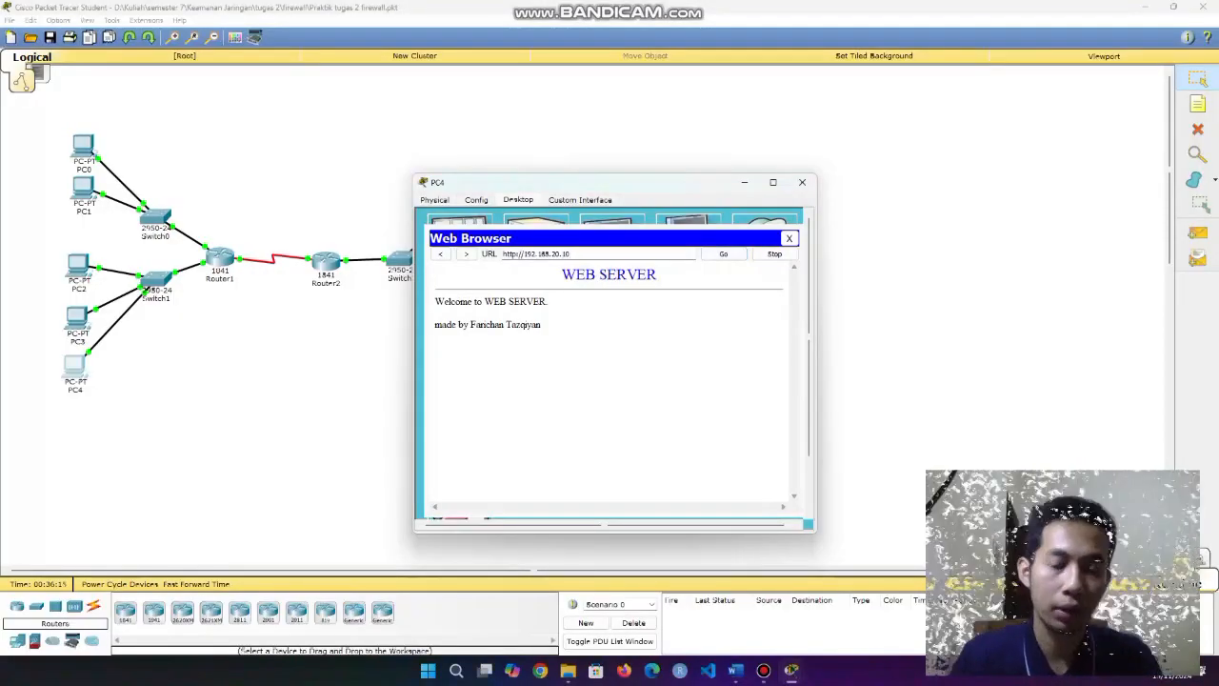
click(571, 254)
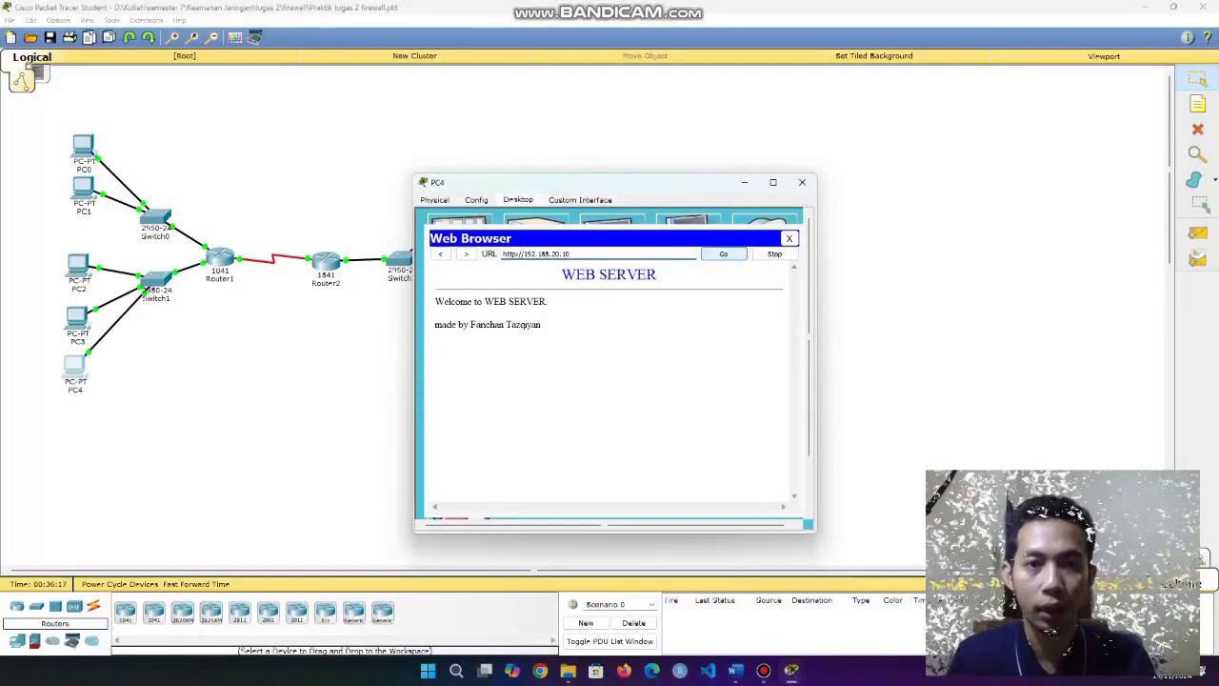
key(Return)
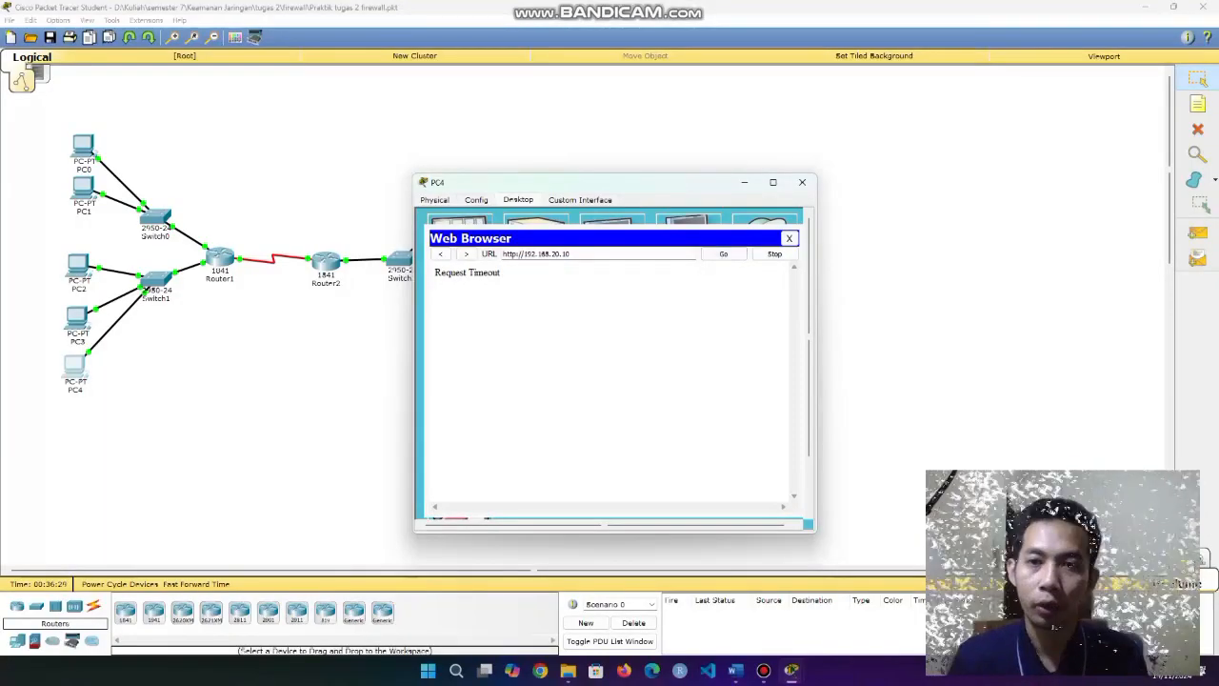
click(789, 238)
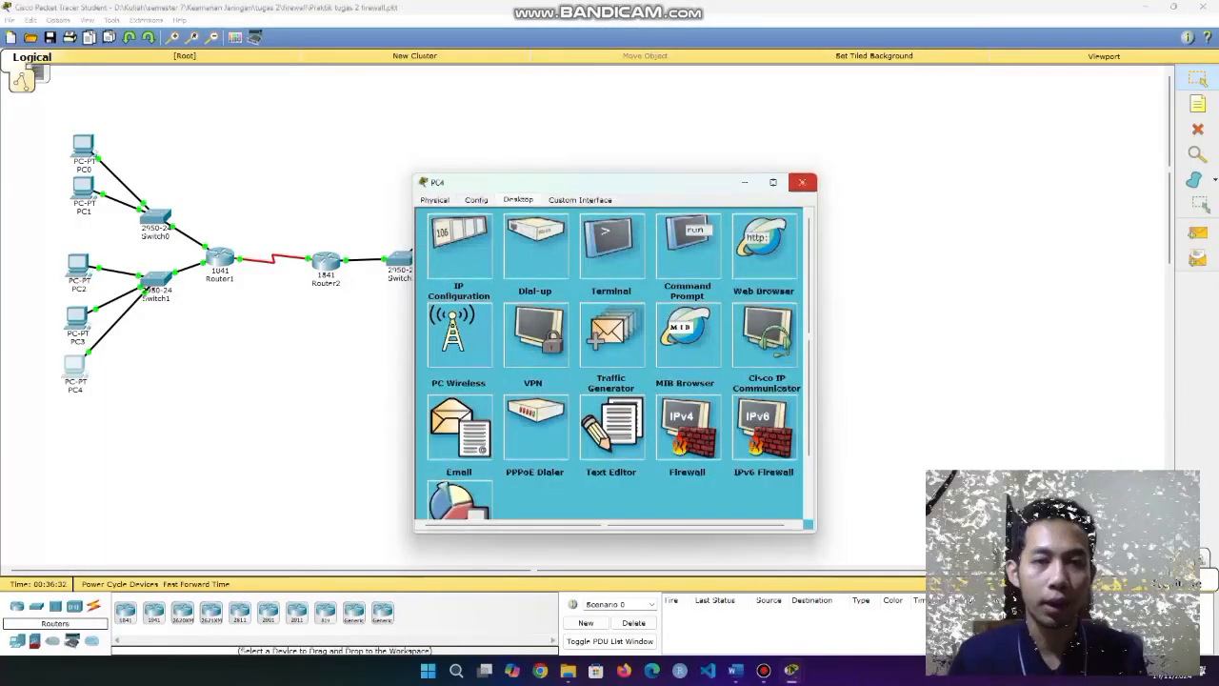
click(802, 182)
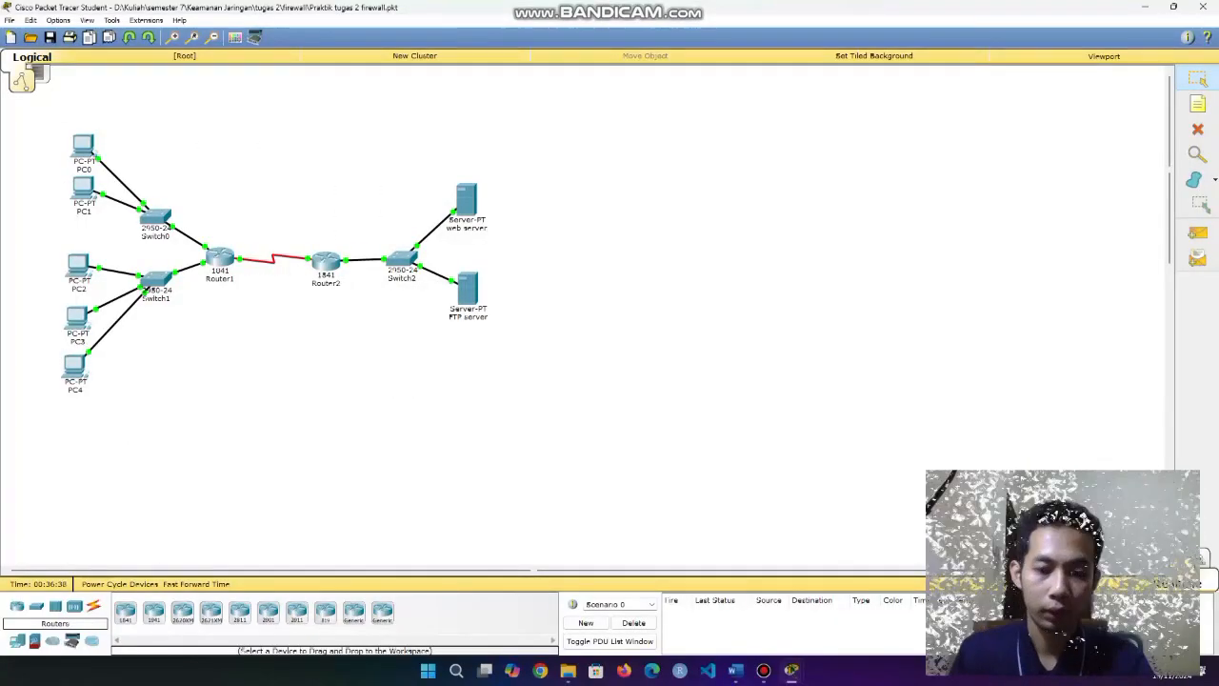
Marquee-select the whole twelve-device topology several times while explaining it.
drag(39, 115, 487, 402)
drag(43, 124, 497, 404)
click(498, 404)
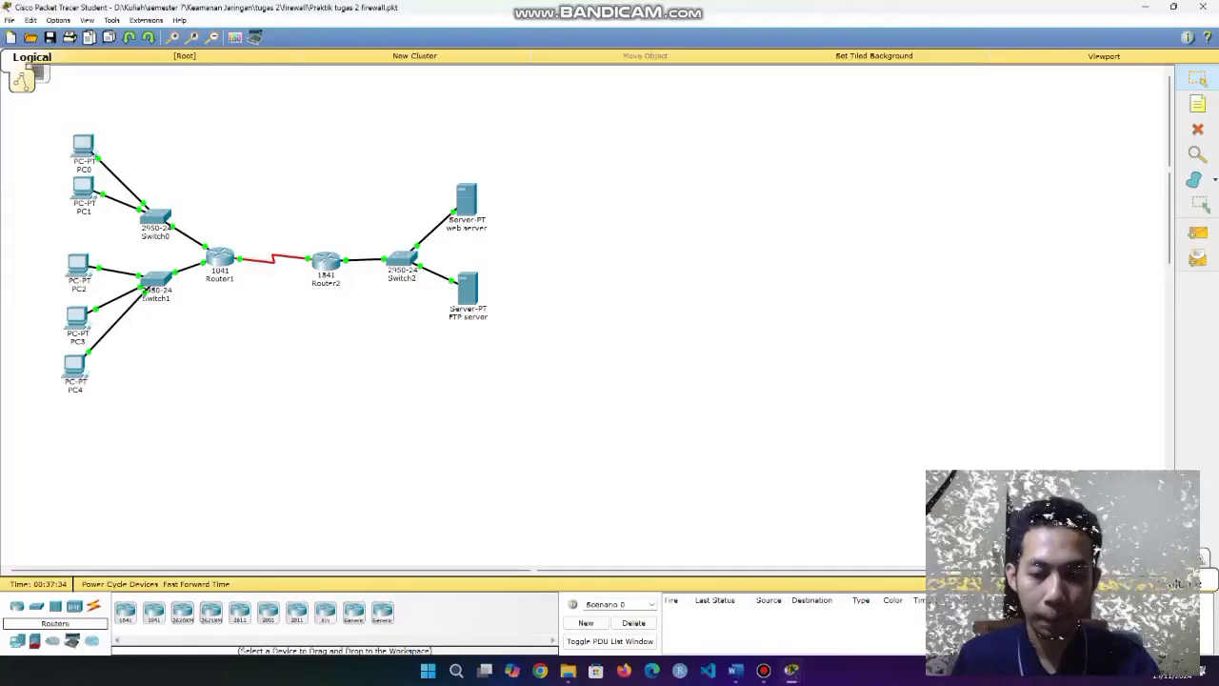
drag(26, 124, 510, 400)
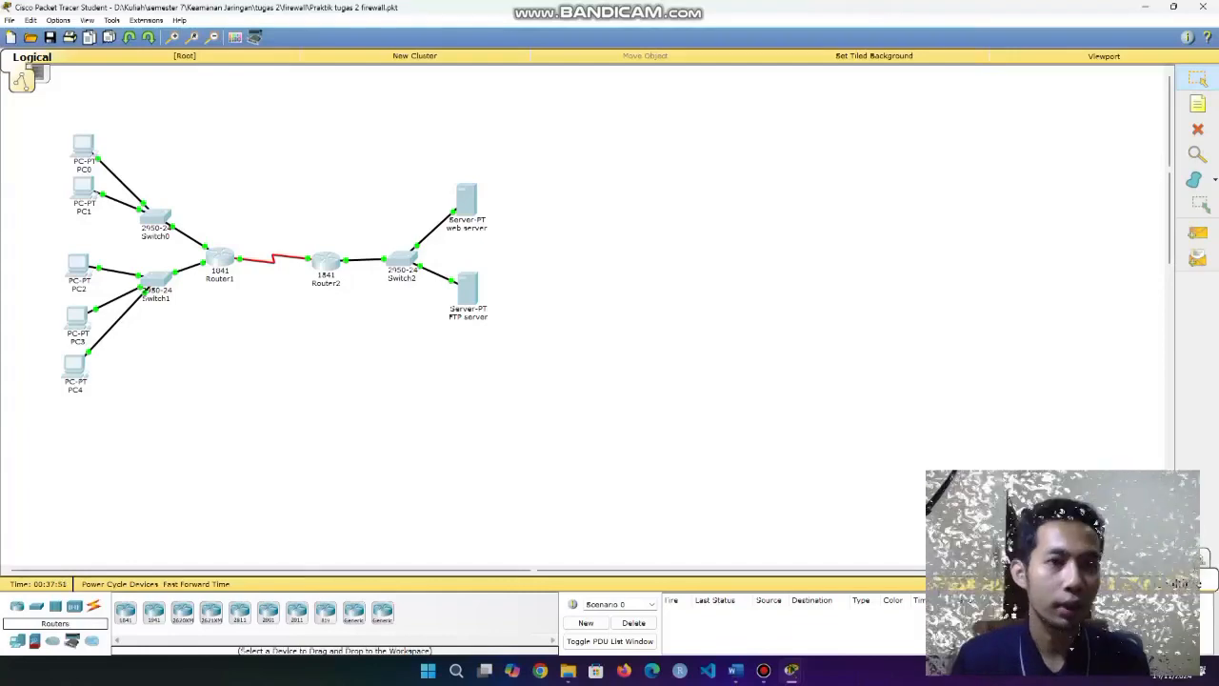
drag(49, 122, 556, 419)
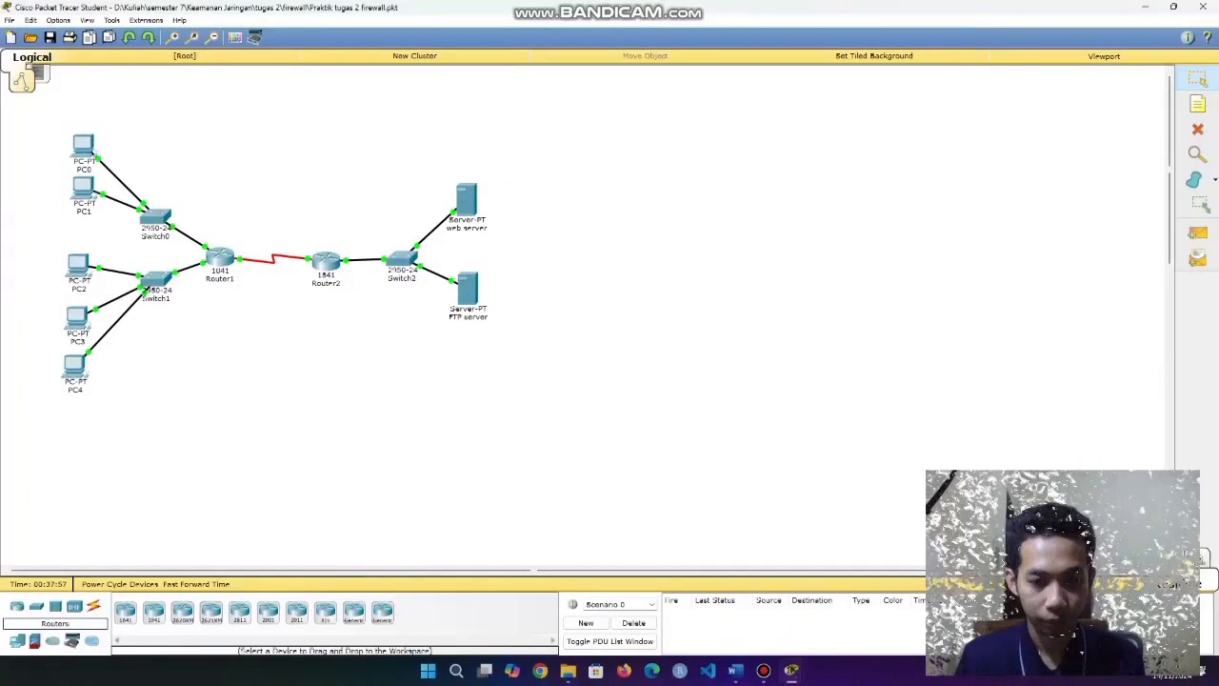
Highlight PC0–PC1, the web server, PC2–PC4 and the servers in turn, then exit Packet Tracer.
drag(63, 107, 101, 220)
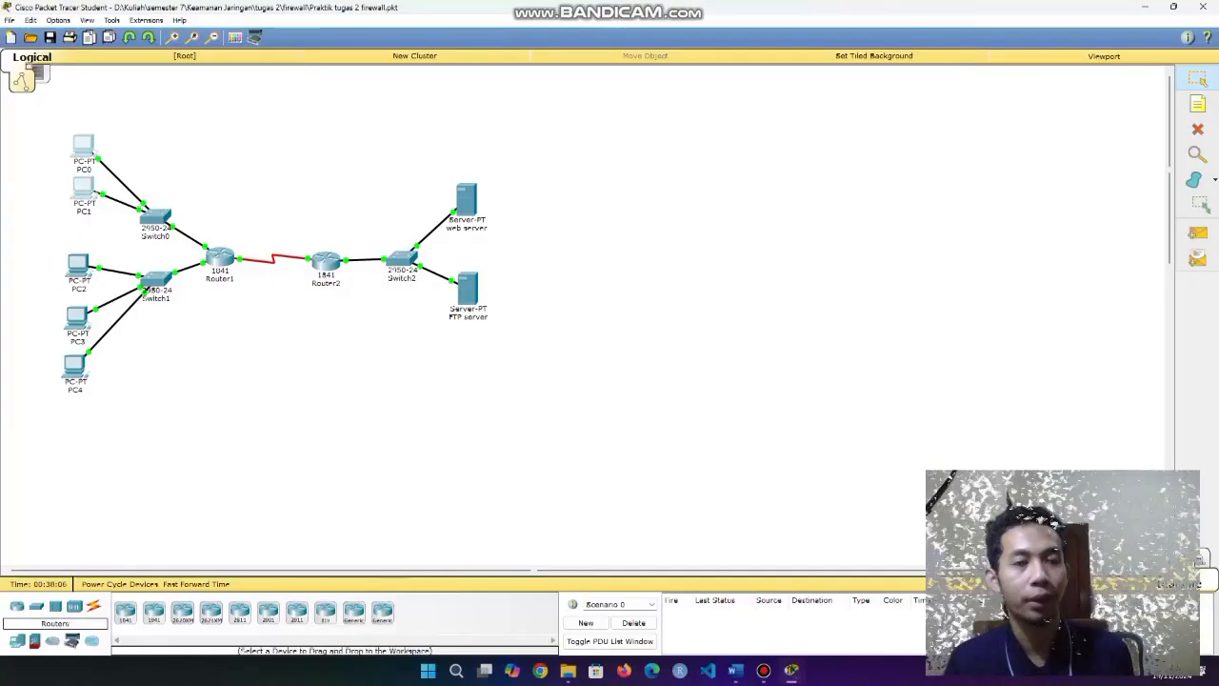
click(101, 227)
drag(436, 157, 532, 250)
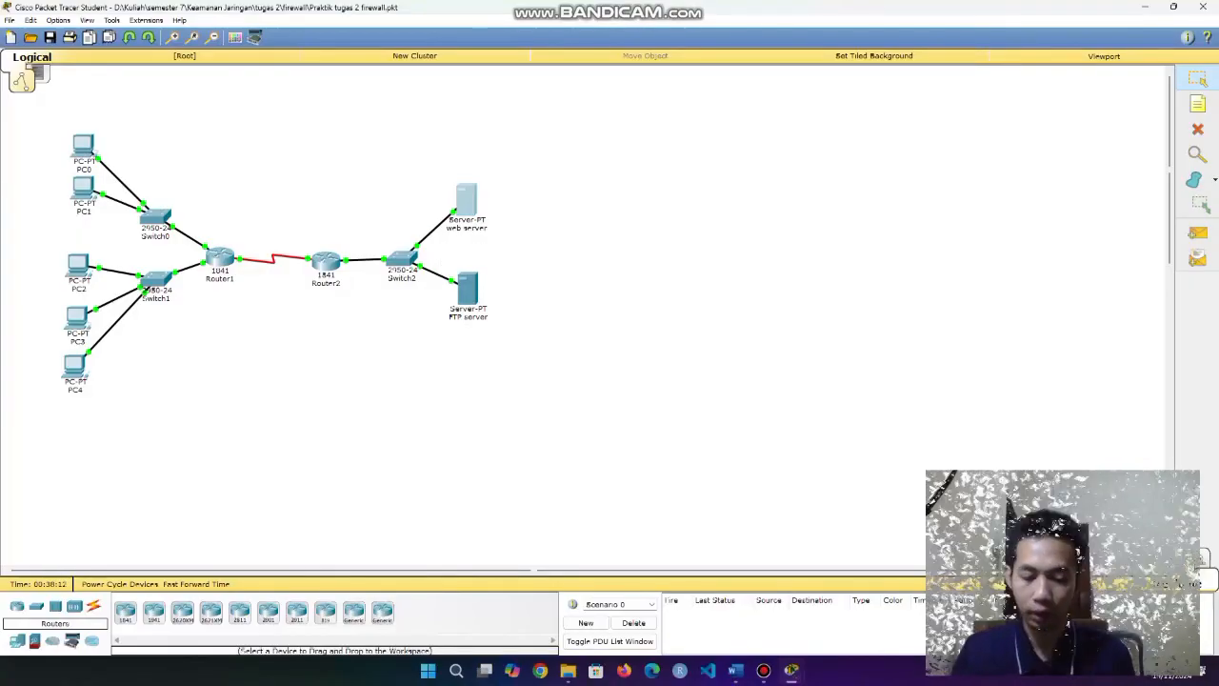
drag(61, 221, 94, 461)
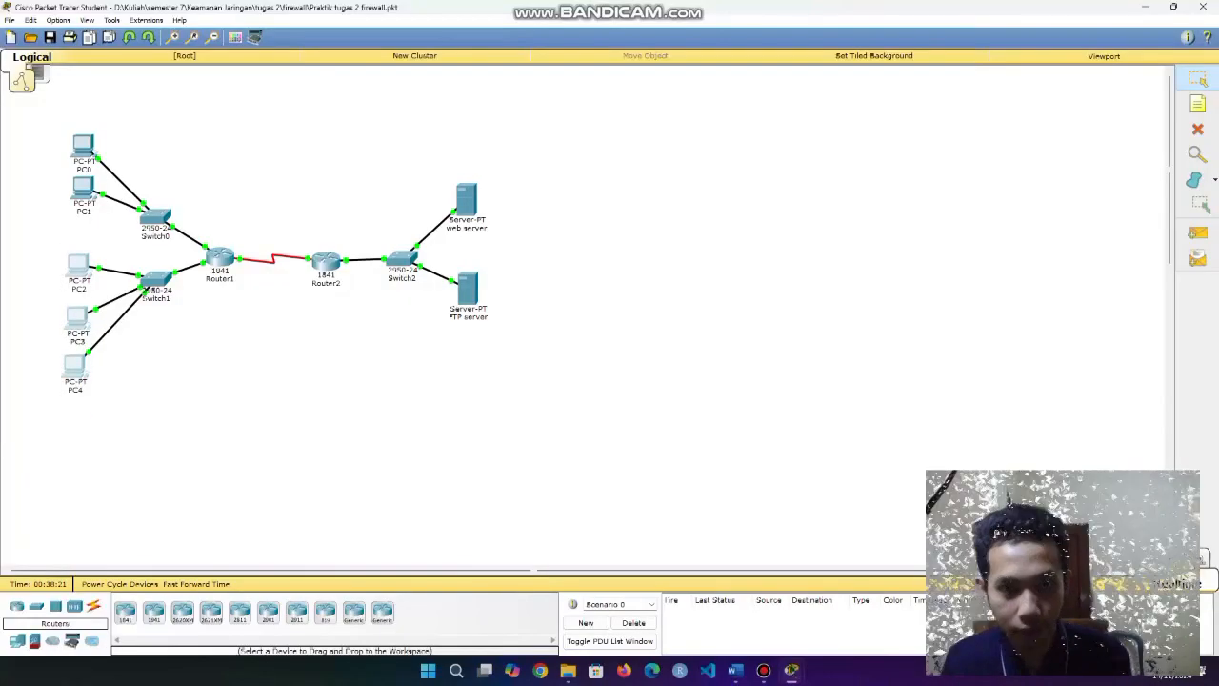
drag(442, 164, 513, 350)
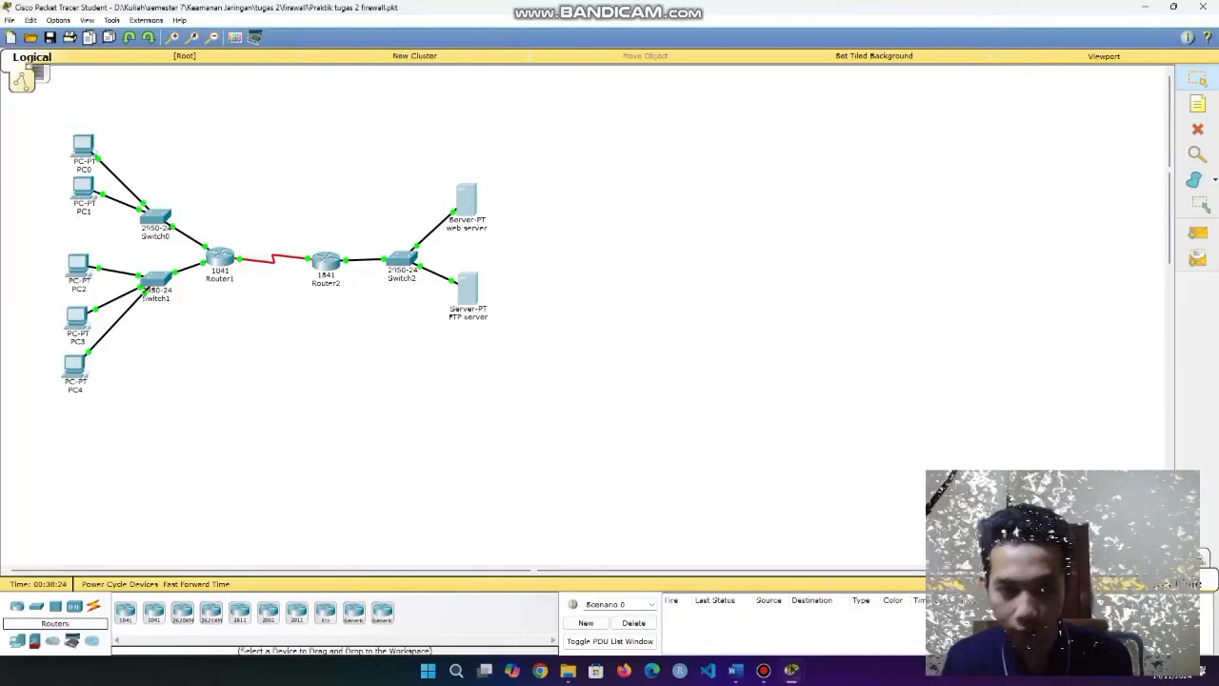
drag(50, 128, 122, 244)
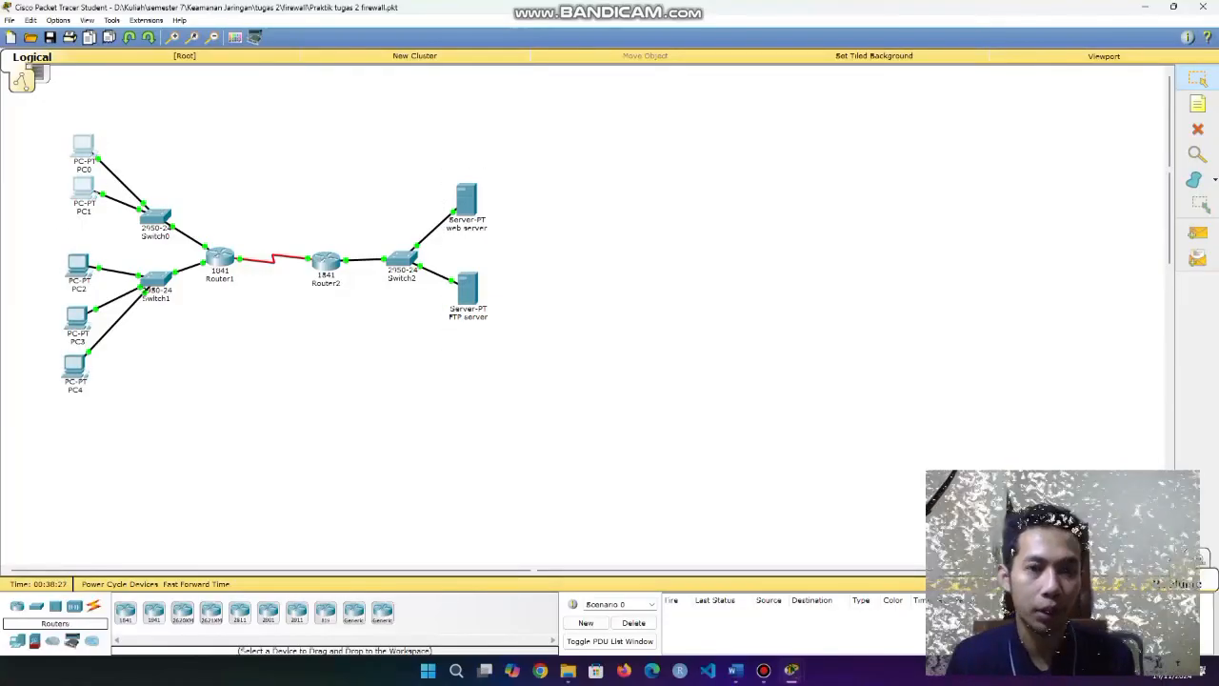
drag(444, 292, 492, 367)
click(494, 368)
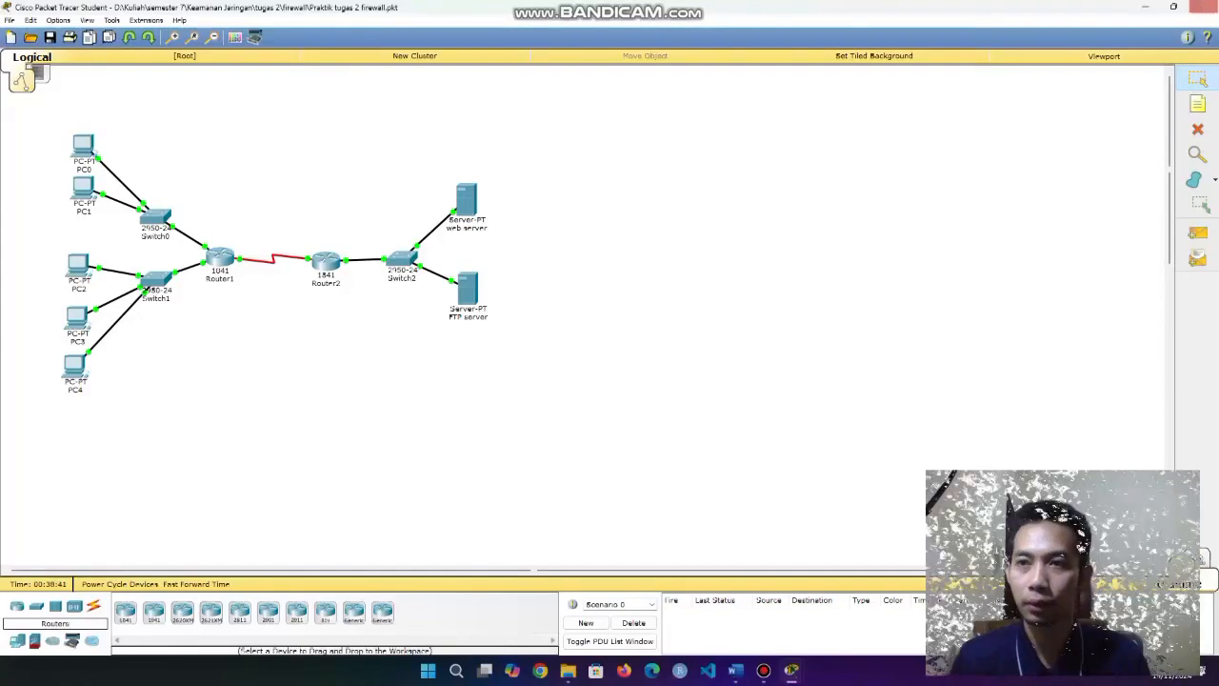
click(1203, 6)
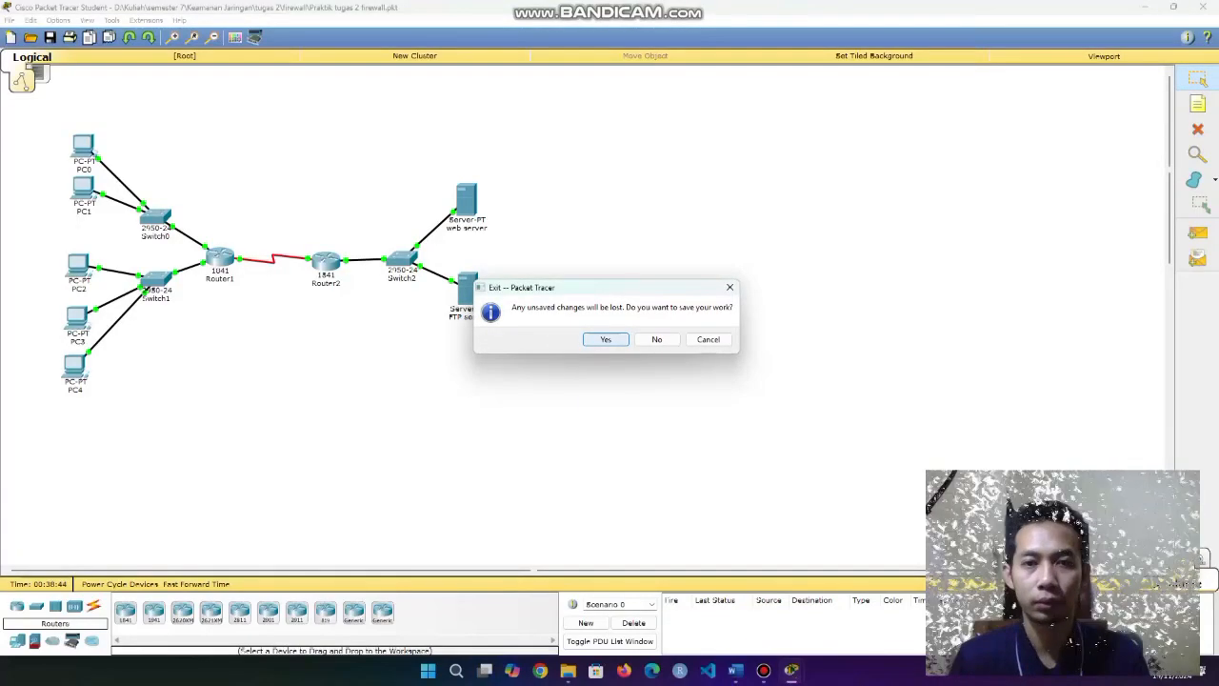
Answer the save prompt to close Packet Tracer and minimize the firewall folder window.
click(606, 339)
click(627, 329)
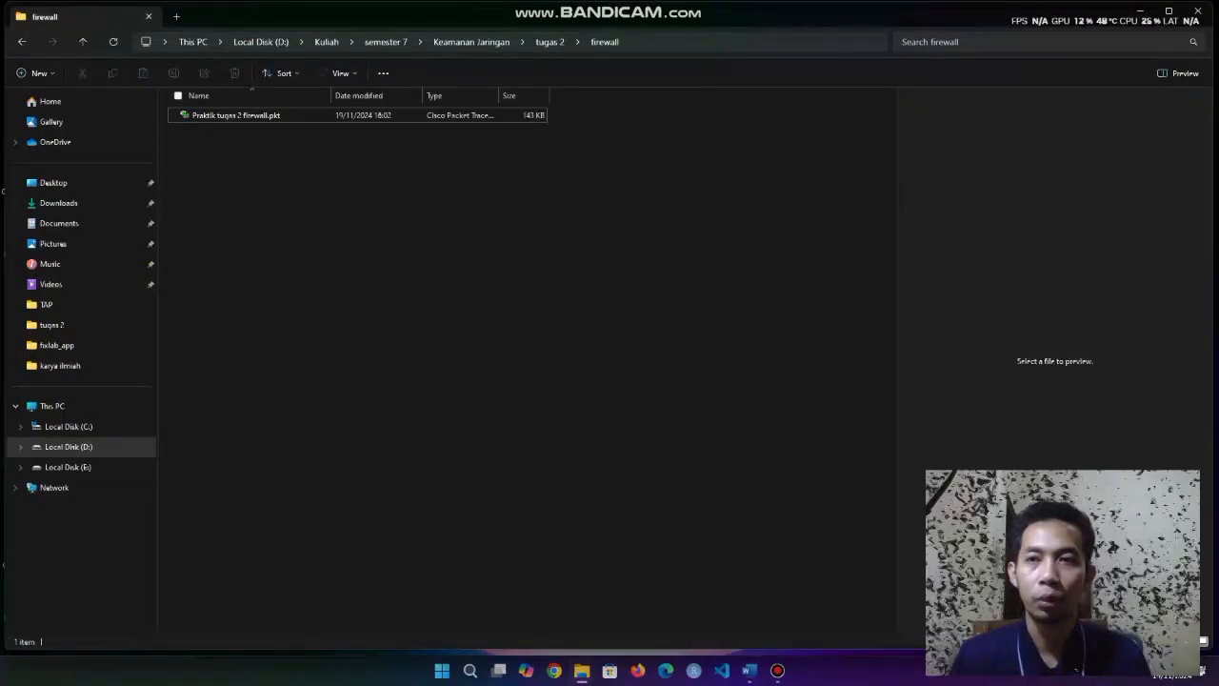
click(1140, 10)
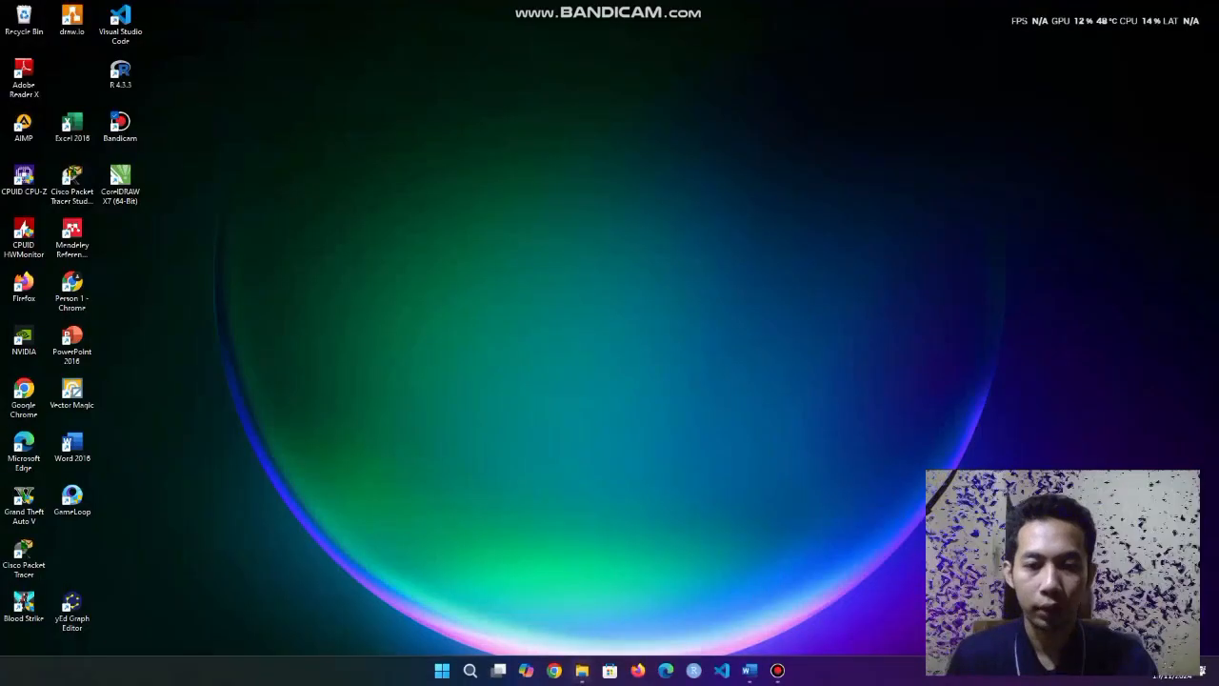
Restore the nat overload folder window and open NAT.pkt in Packet Tracer.
mouse_move(582, 671)
click(648, 600)
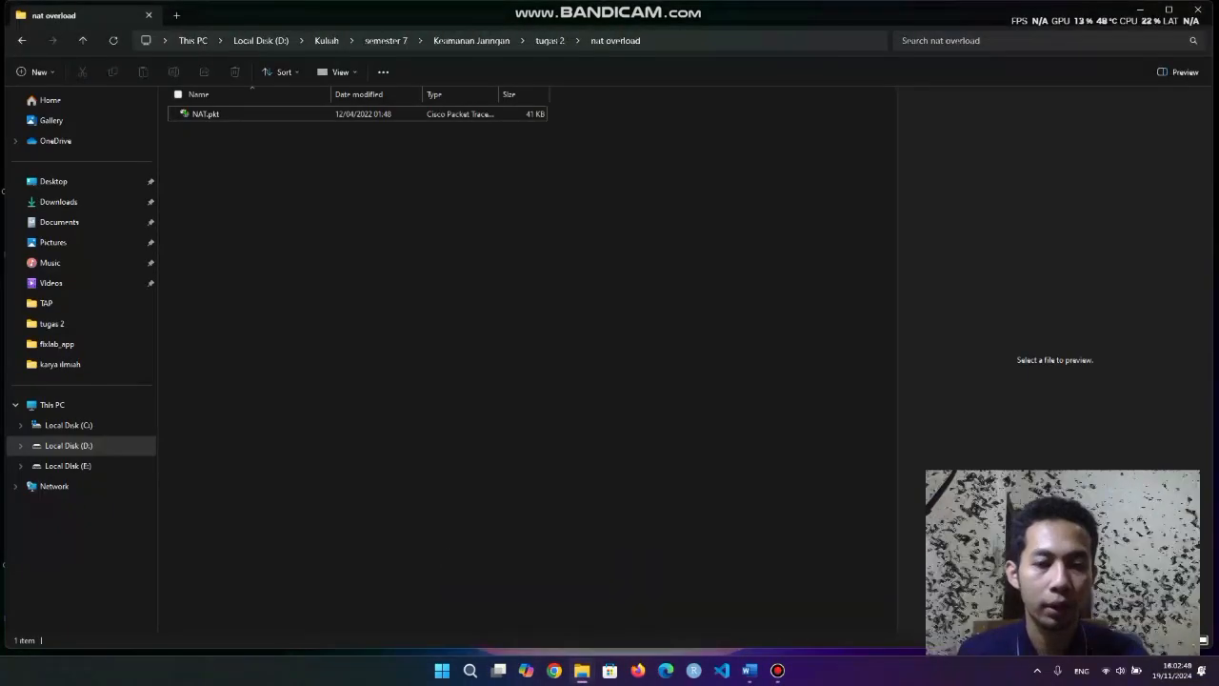
drag(265, 210, 225, 118)
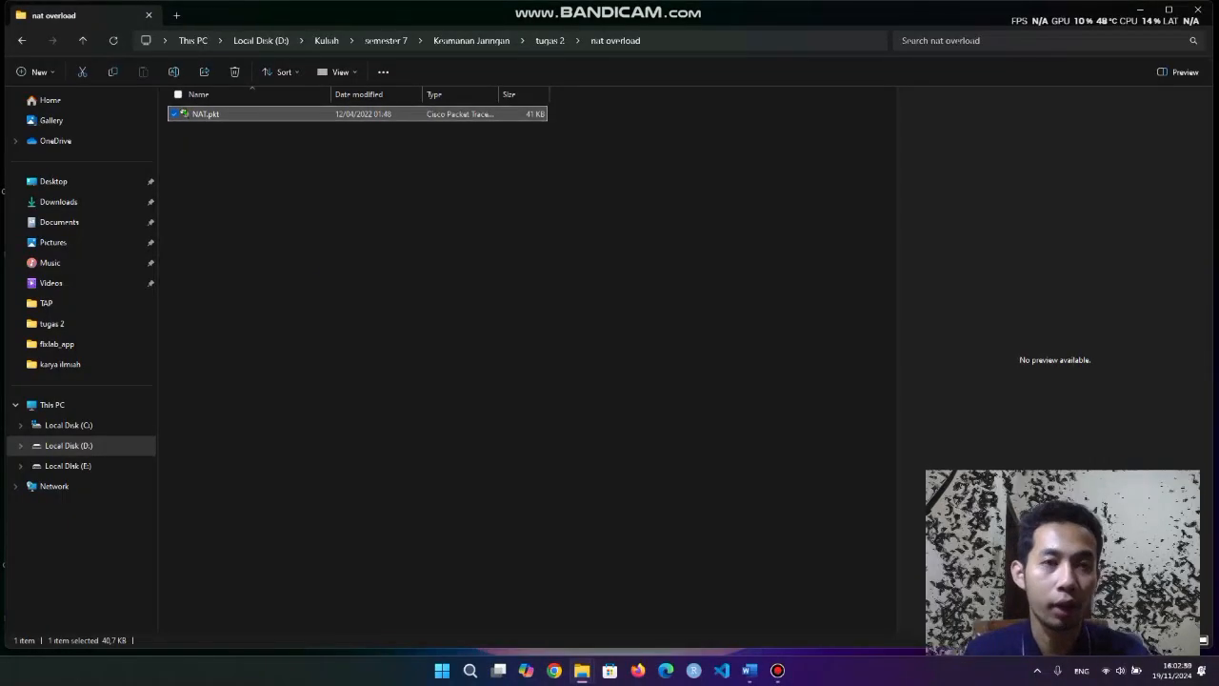
drag(316, 267, 190, 112)
click(296, 229)
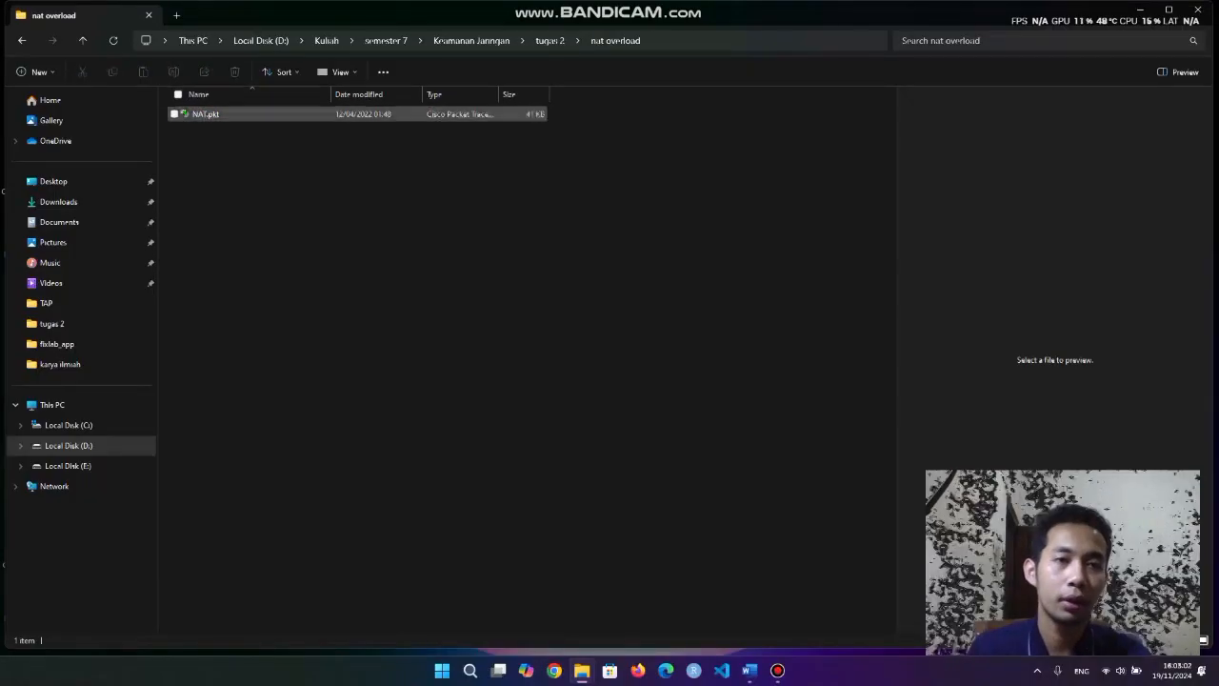
double_click(205, 113)
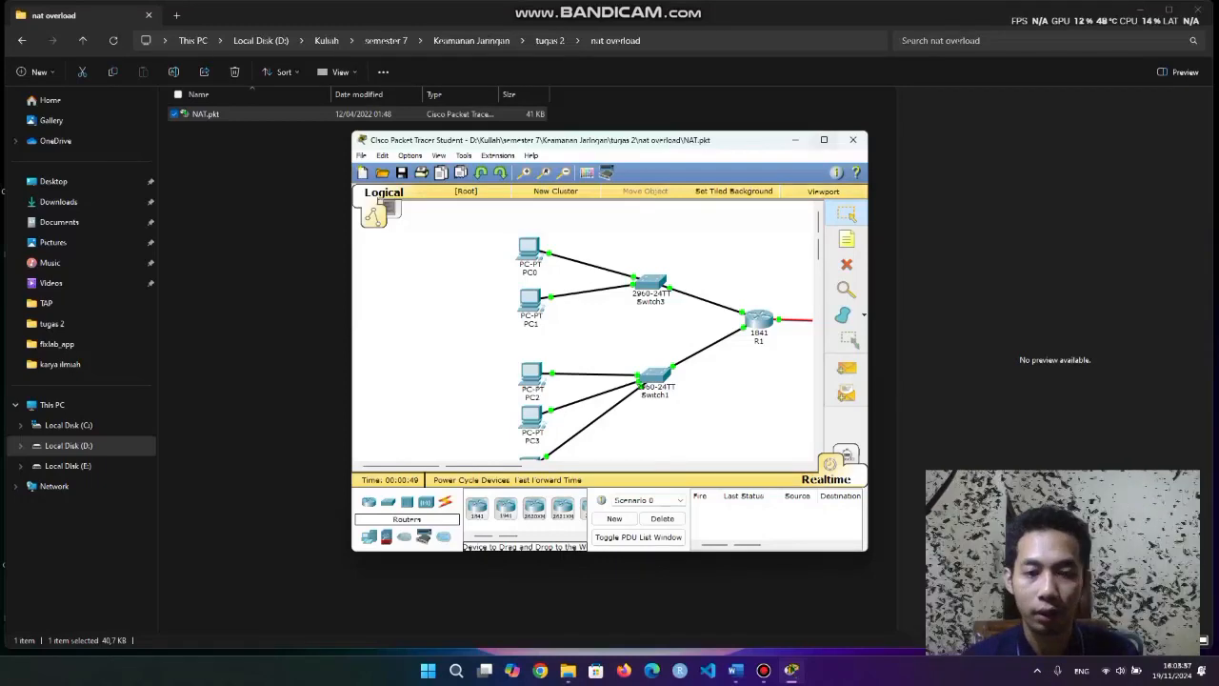
Maximize Packet Tracer and marquee-select the whole NAT topology to review it.
key(super+Up)
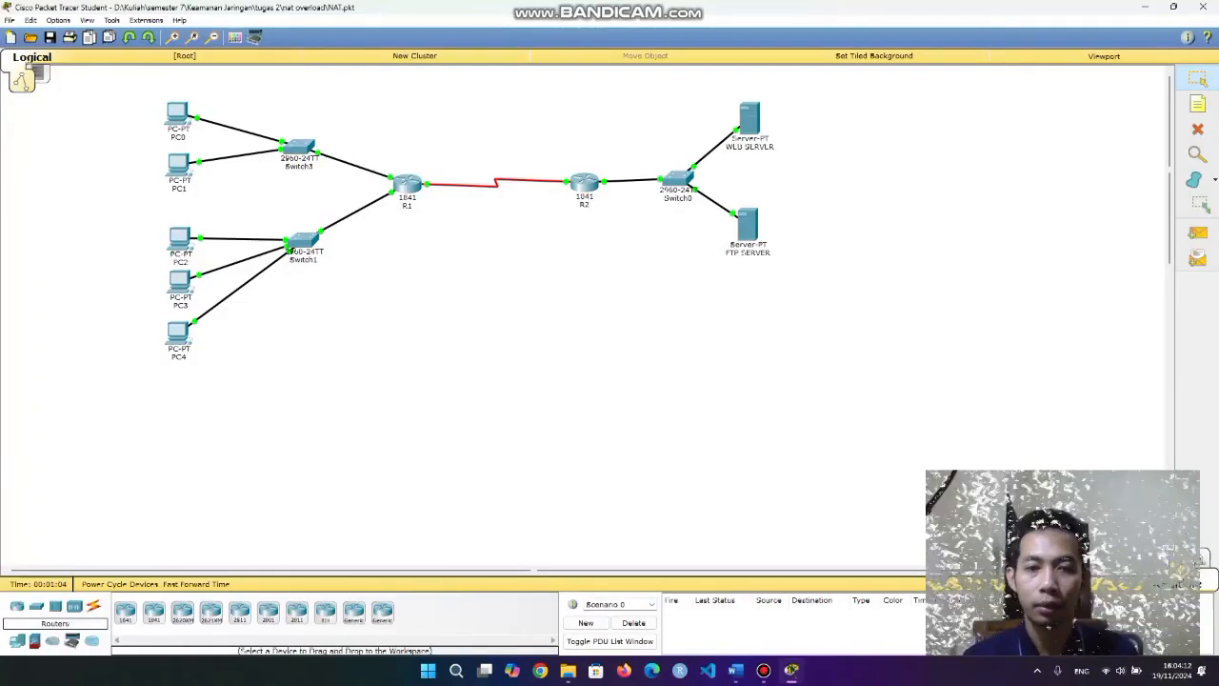
drag(122, 91, 934, 402)
click(933, 402)
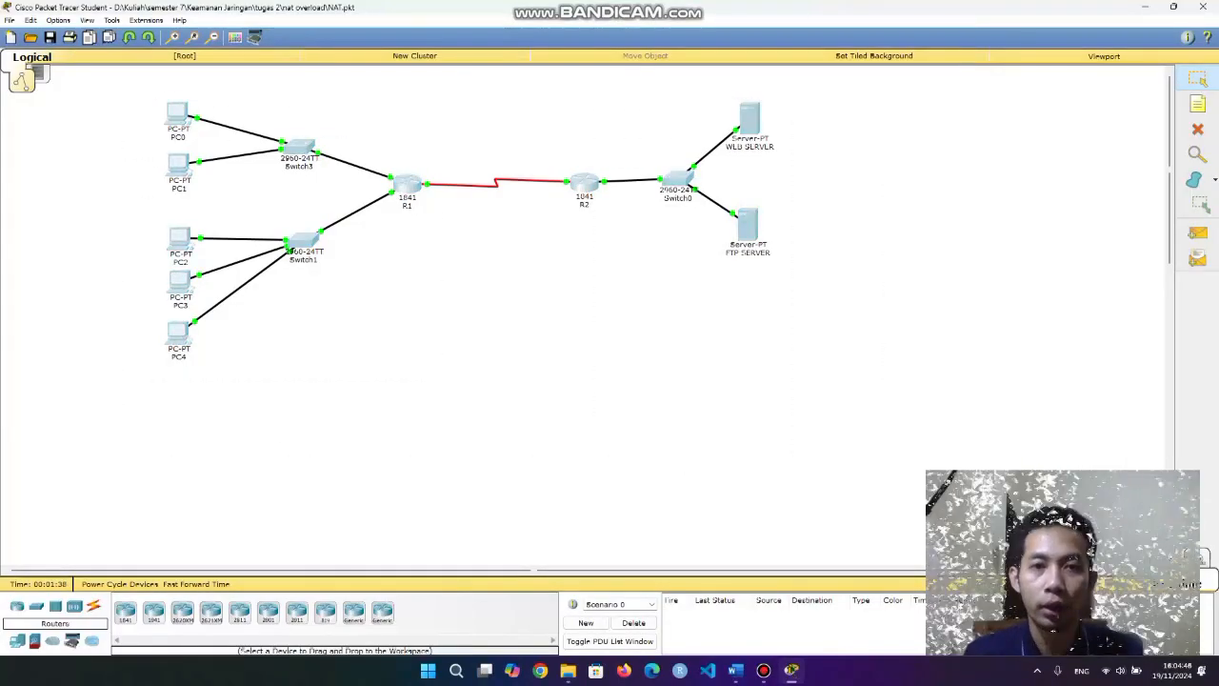
Check PC0's FastEthernet0 IP address, 192.168.30.5.
click(178, 114)
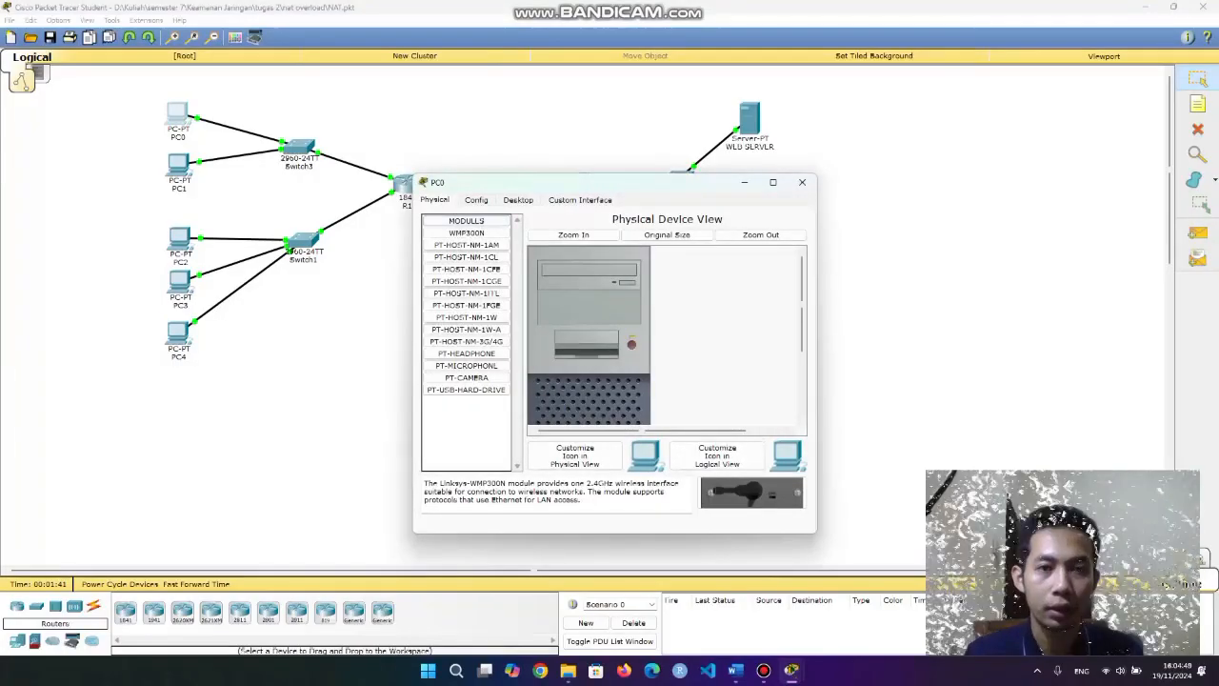
click(476, 200)
click(436, 200)
click(476, 200)
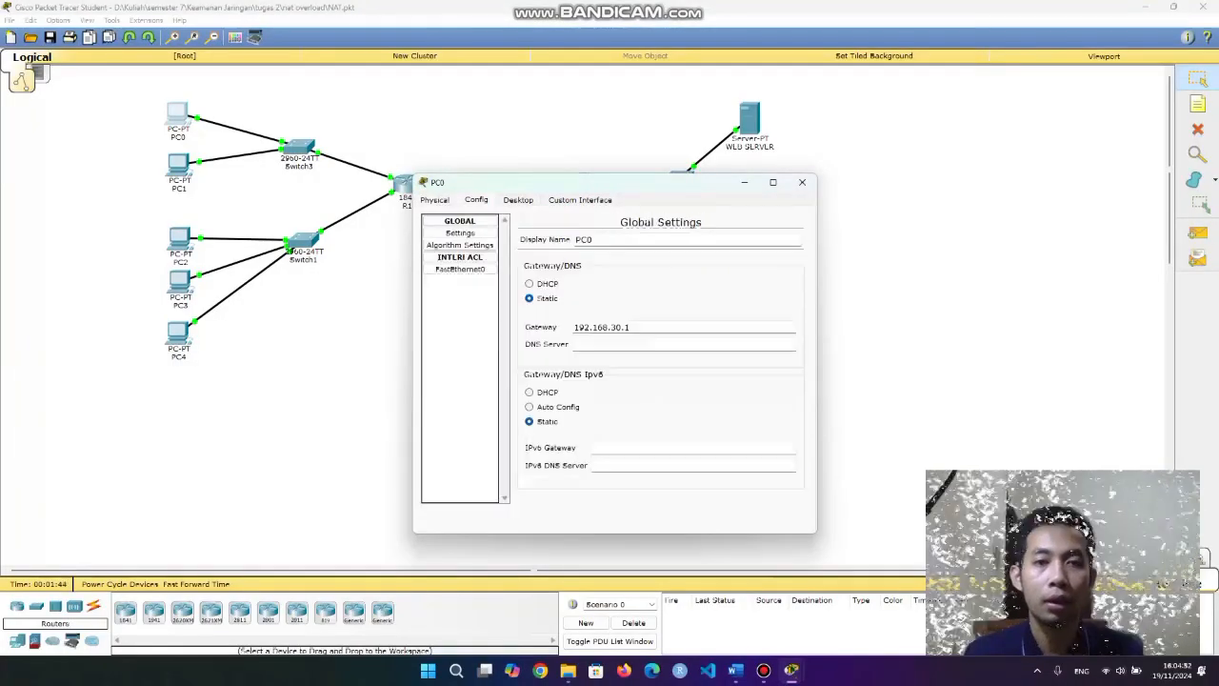
click(460, 269)
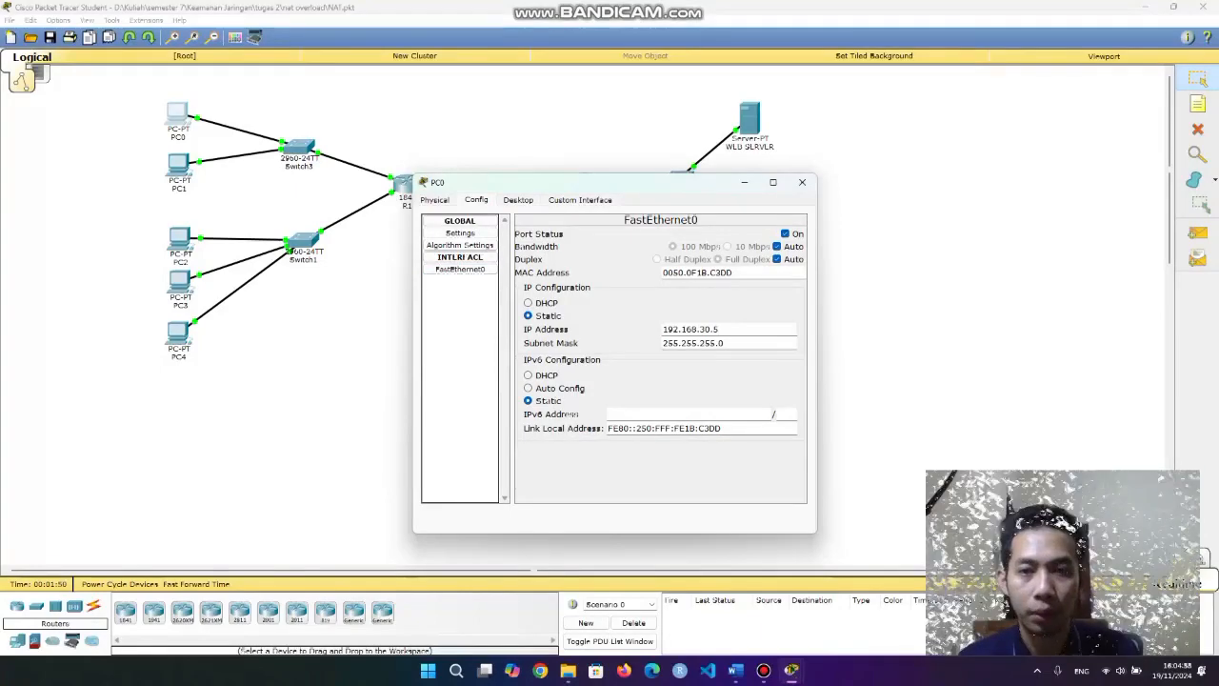
double_click(691, 329)
click(726, 329)
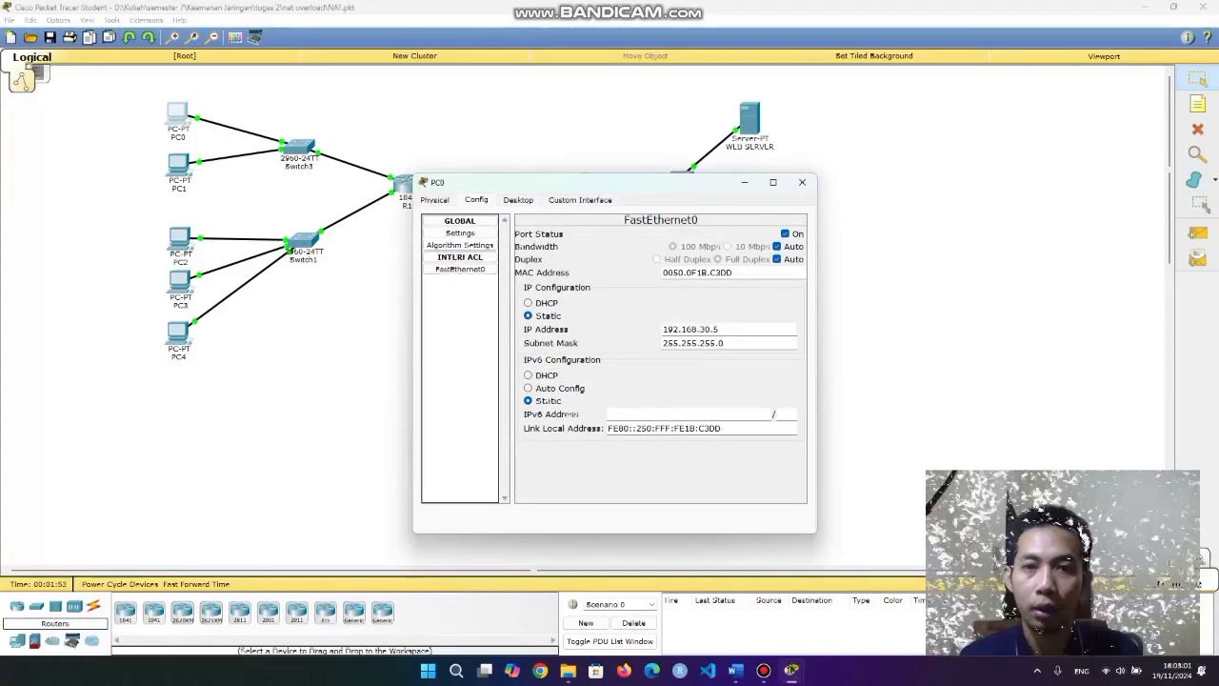
click(802, 182)
Check PC1's IP address and PC2's gateway 192.168.10.1 and IP 192.168.10.5.
click(179, 164)
click(476, 200)
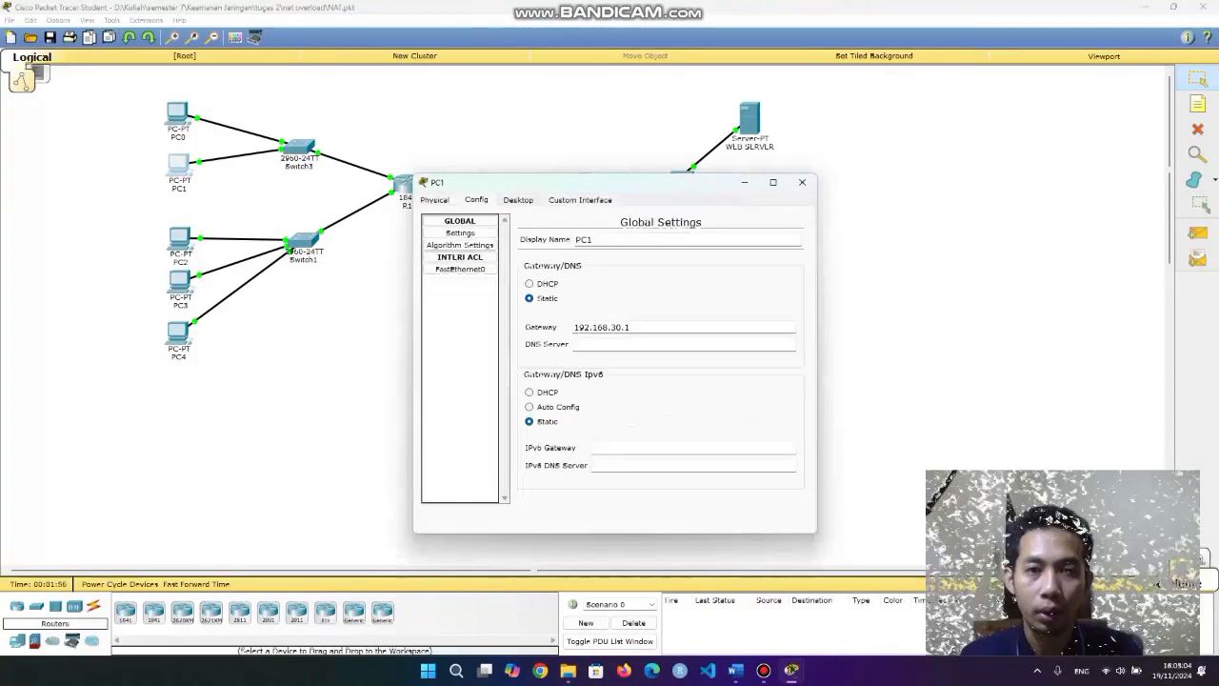
click(460, 269)
double_click(694, 330)
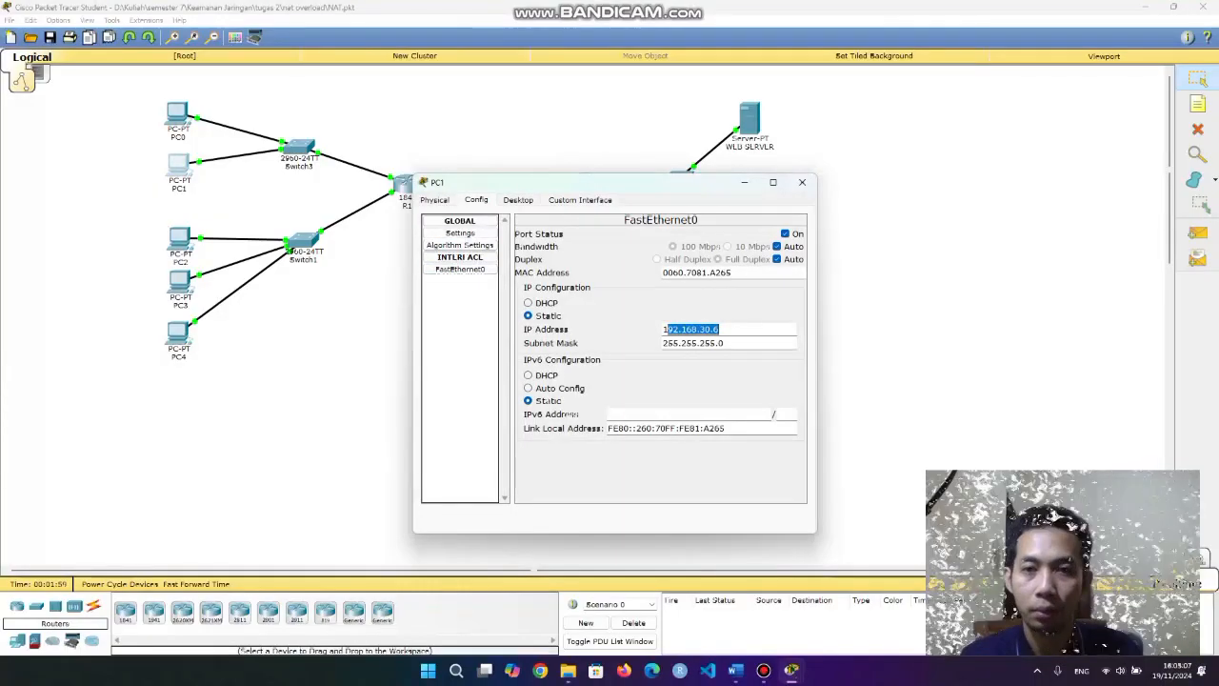
click(802, 181)
click(179, 240)
click(476, 200)
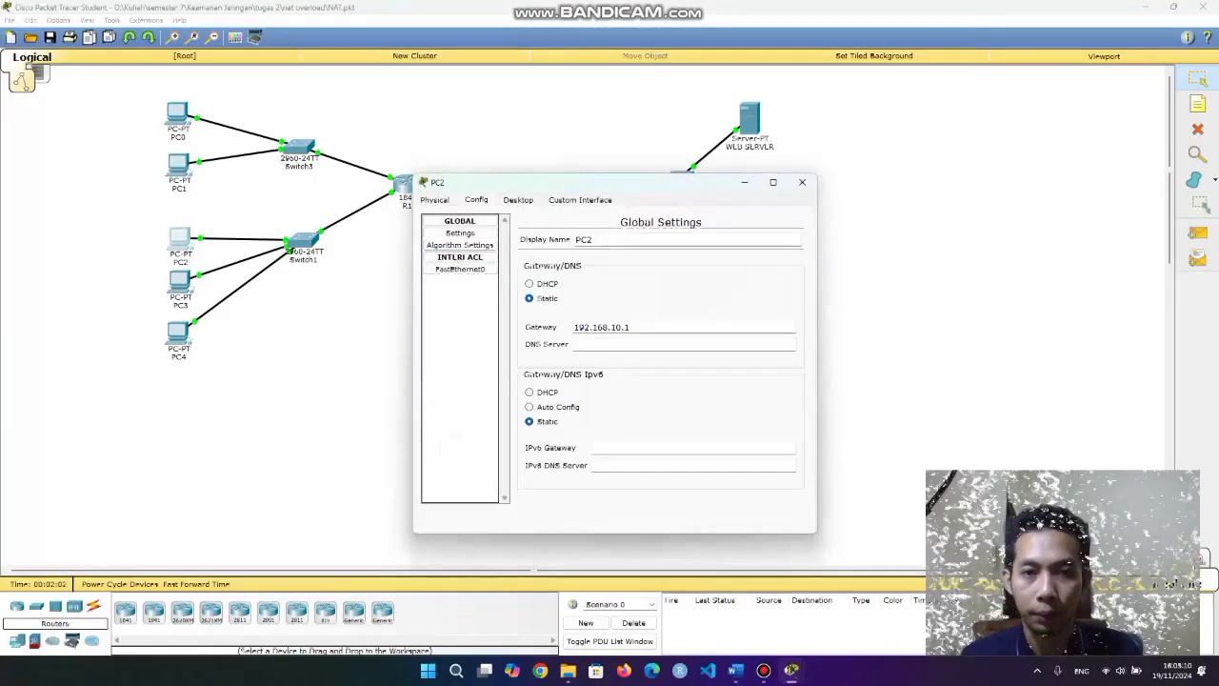
double_click(601, 327)
double_click(690, 330)
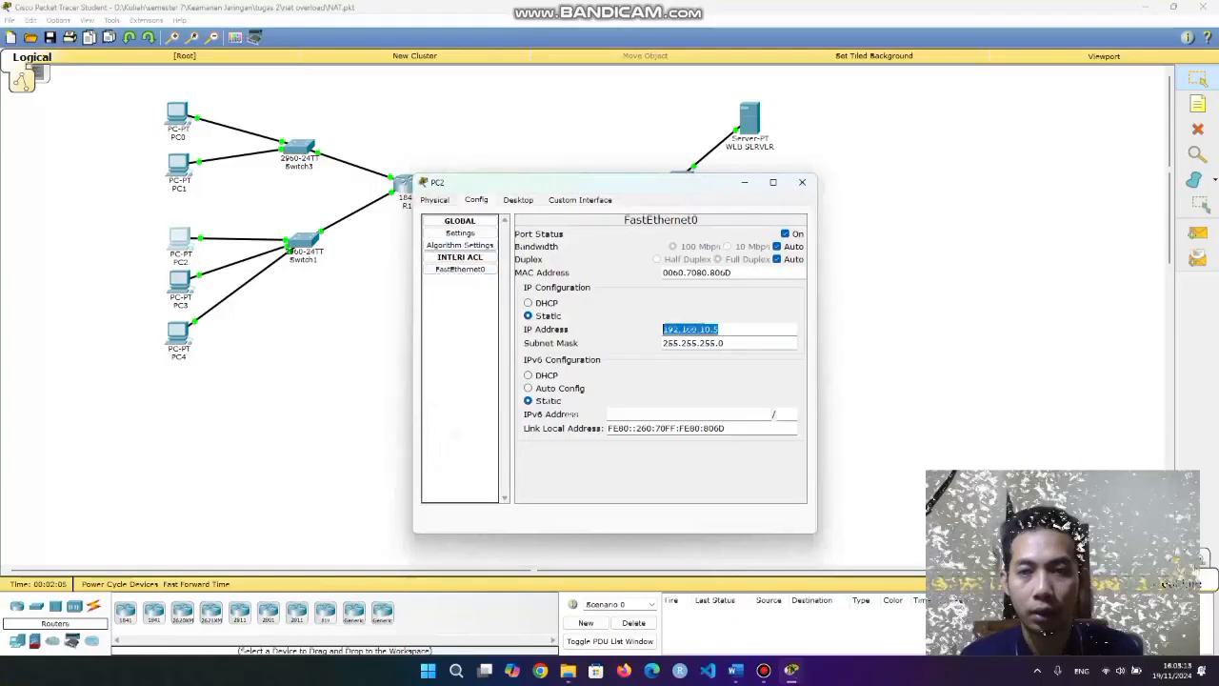
click(802, 182)
Check PC3's and PC4's FastEthernet0 settings, PC4 showing 192.168.10.7 / 255.255.255.0.
click(179, 283)
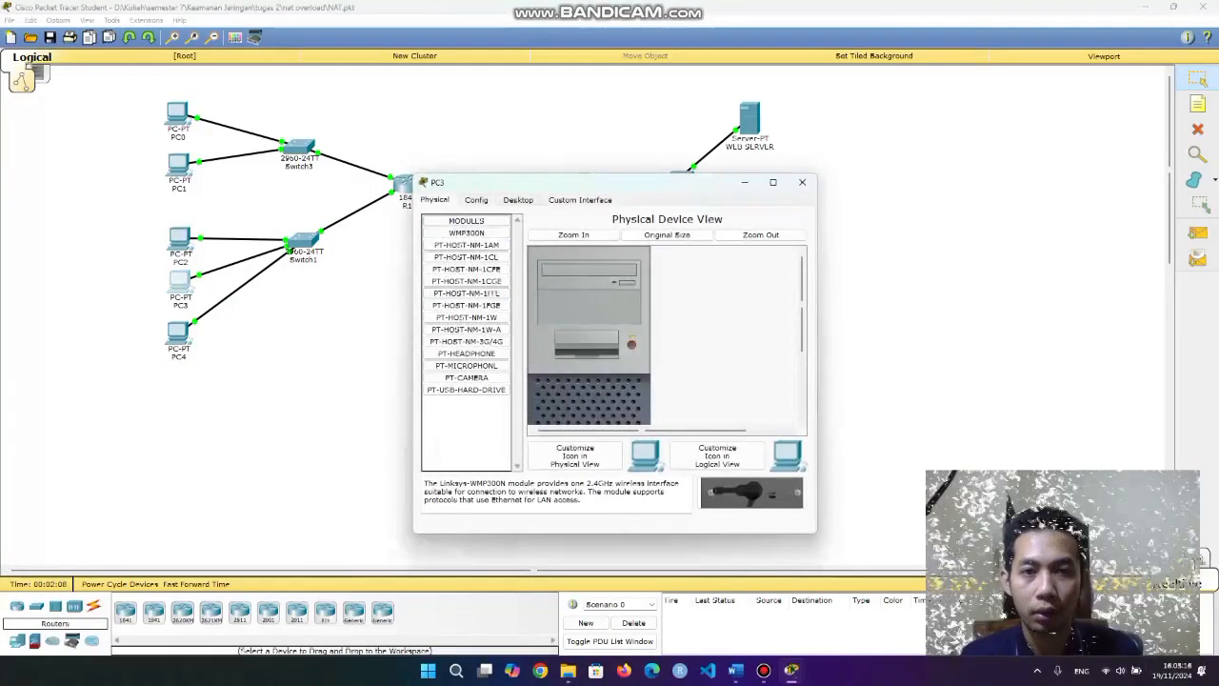
click(476, 200)
click(460, 269)
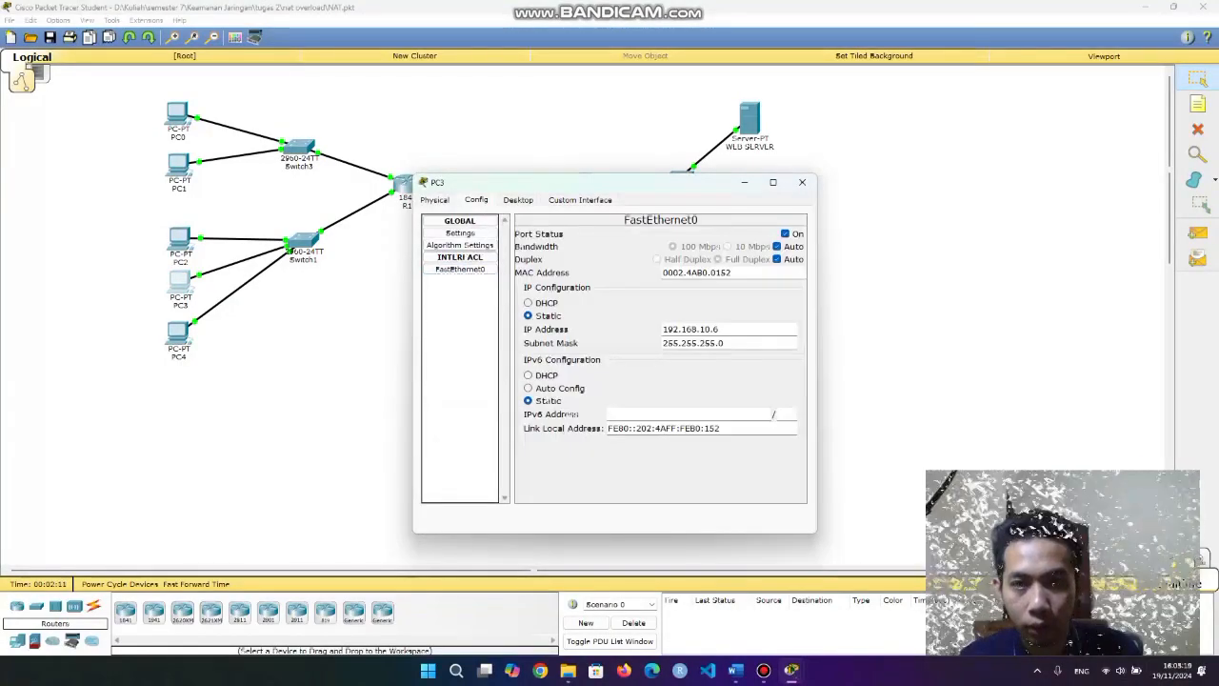
click(802, 182)
click(178, 332)
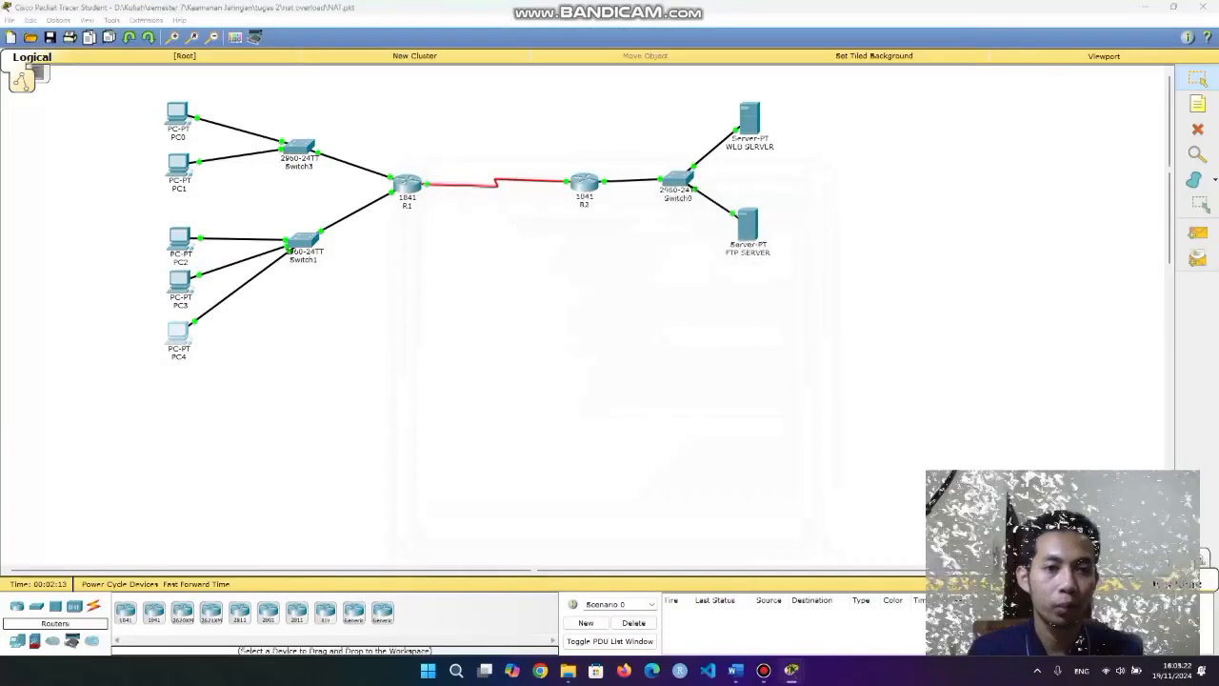
click(476, 200)
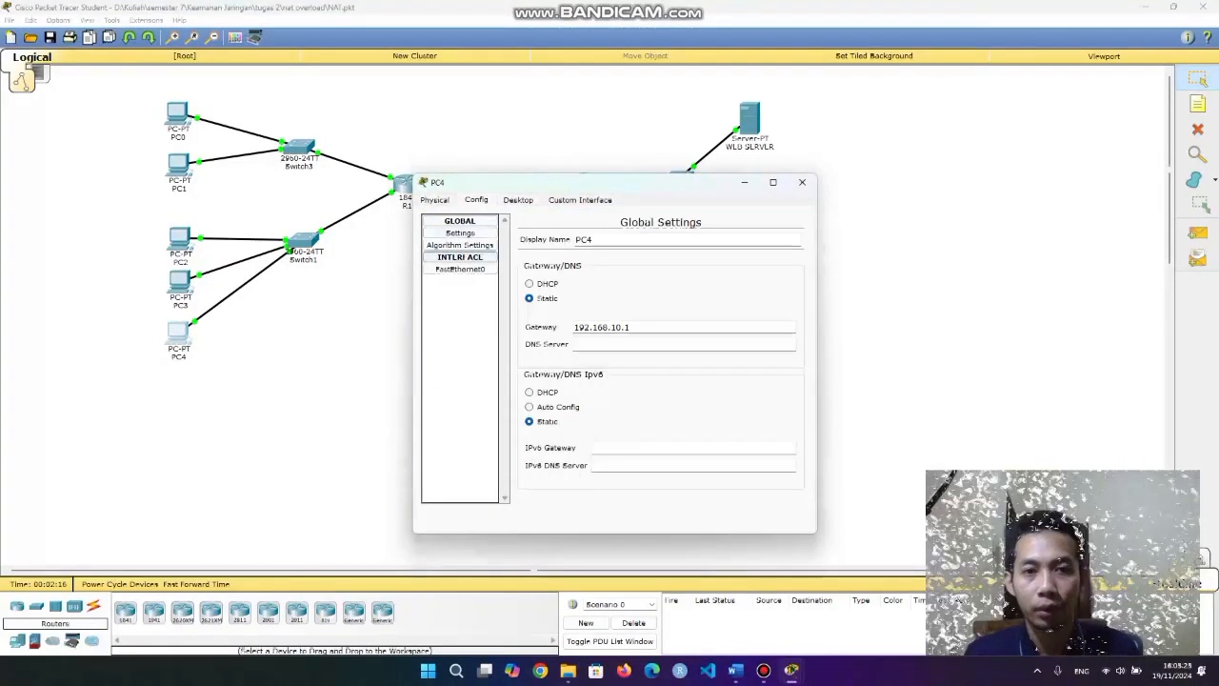
click(460, 268)
double_click(691, 329)
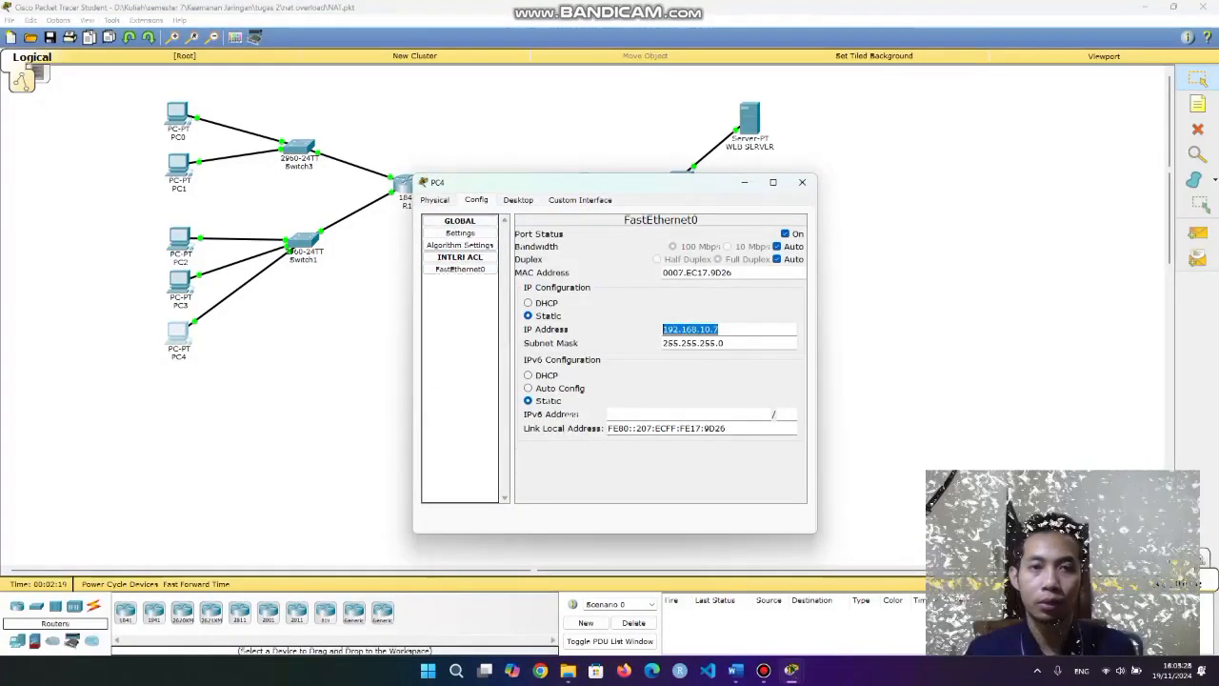
click(733, 330)
click(802, 182)
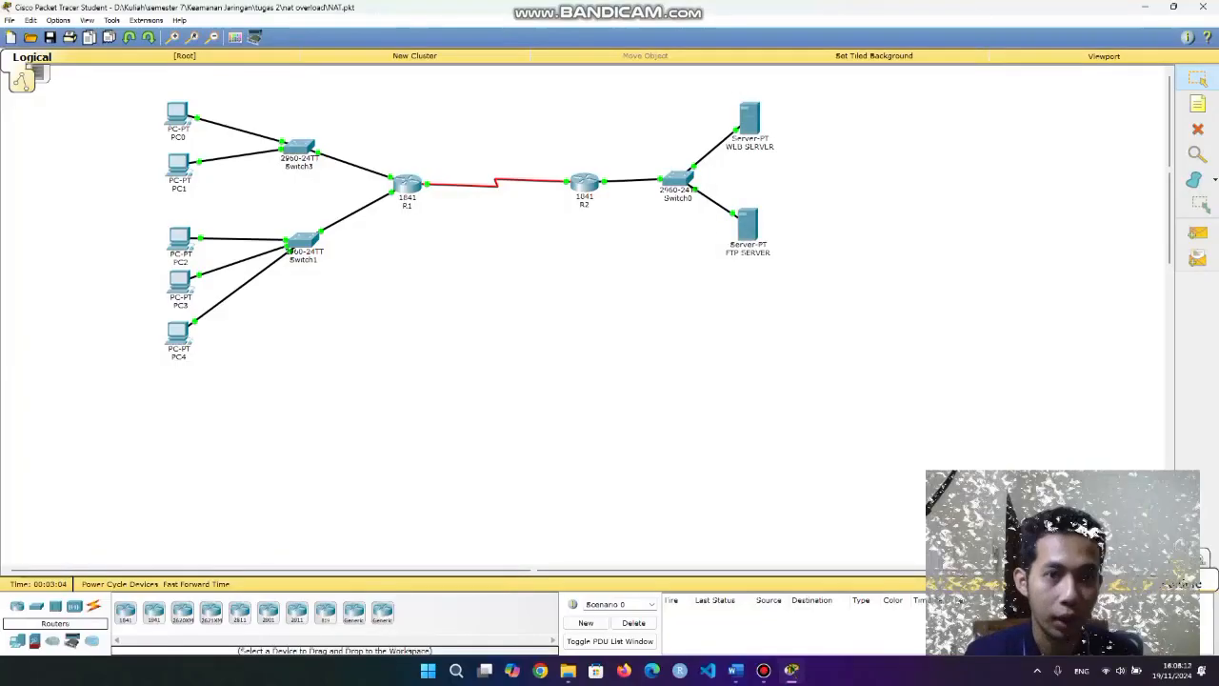
Box-select the five PCs, then the two servers, then open router R1's device window.
drag(144, 95, 221, 389)
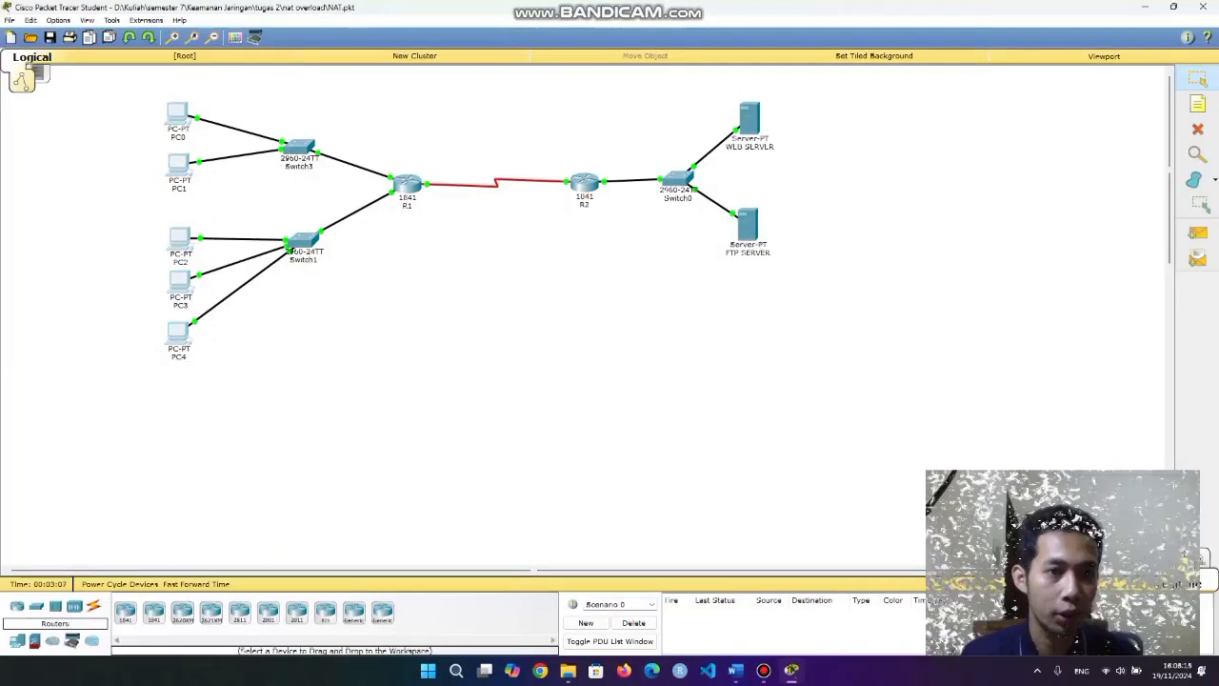
drag(718, 96, 863, 325)
click(407, 184)
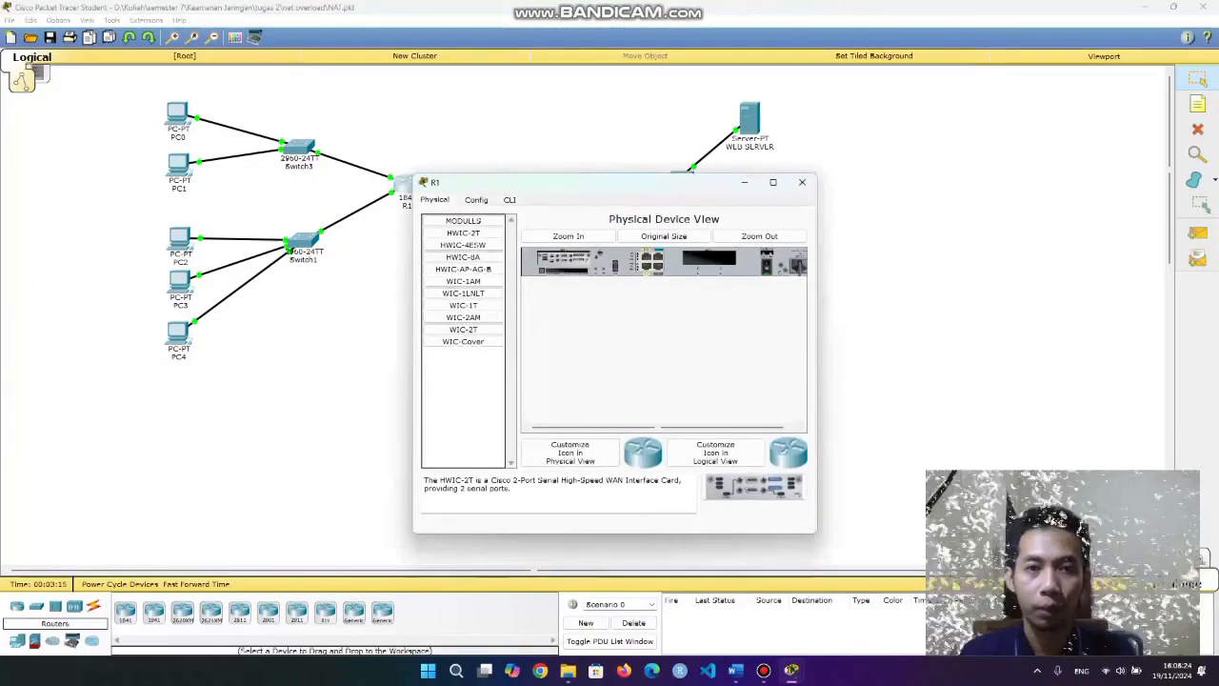
Install a WIC-1ENET card in R1's empty slot, then pick WIC-1ENET in R2's window.
drag(534, 182, 481, 173)
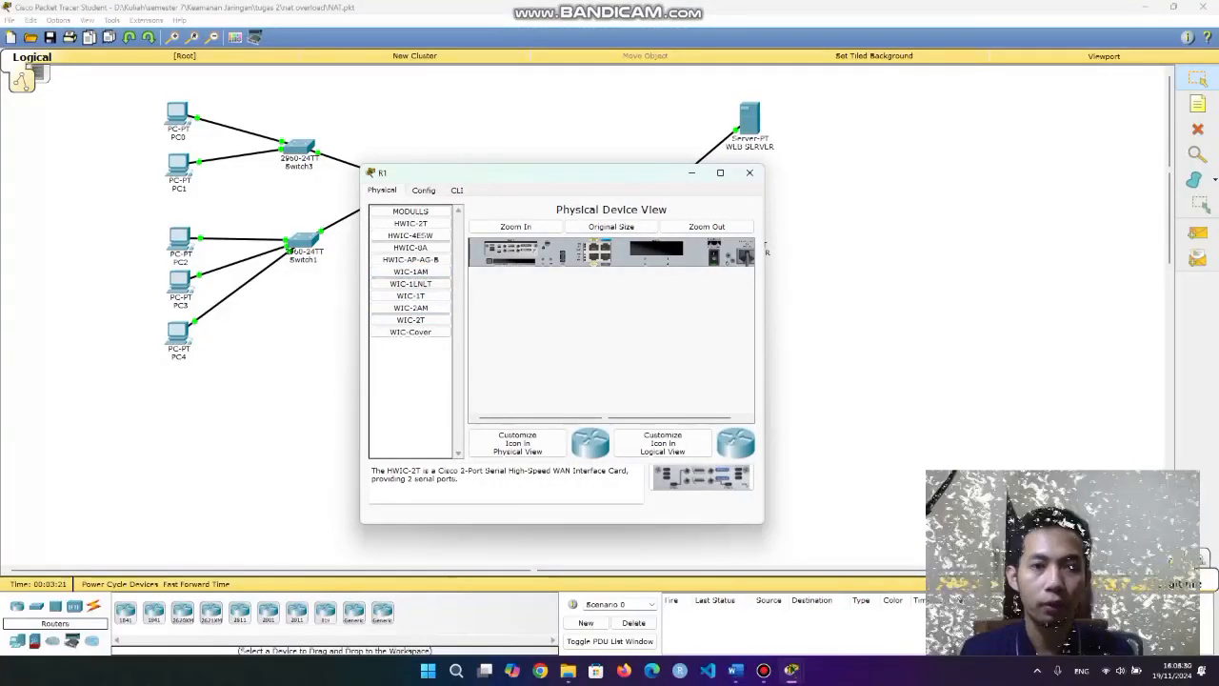
drag(524, 173, 461, 214)
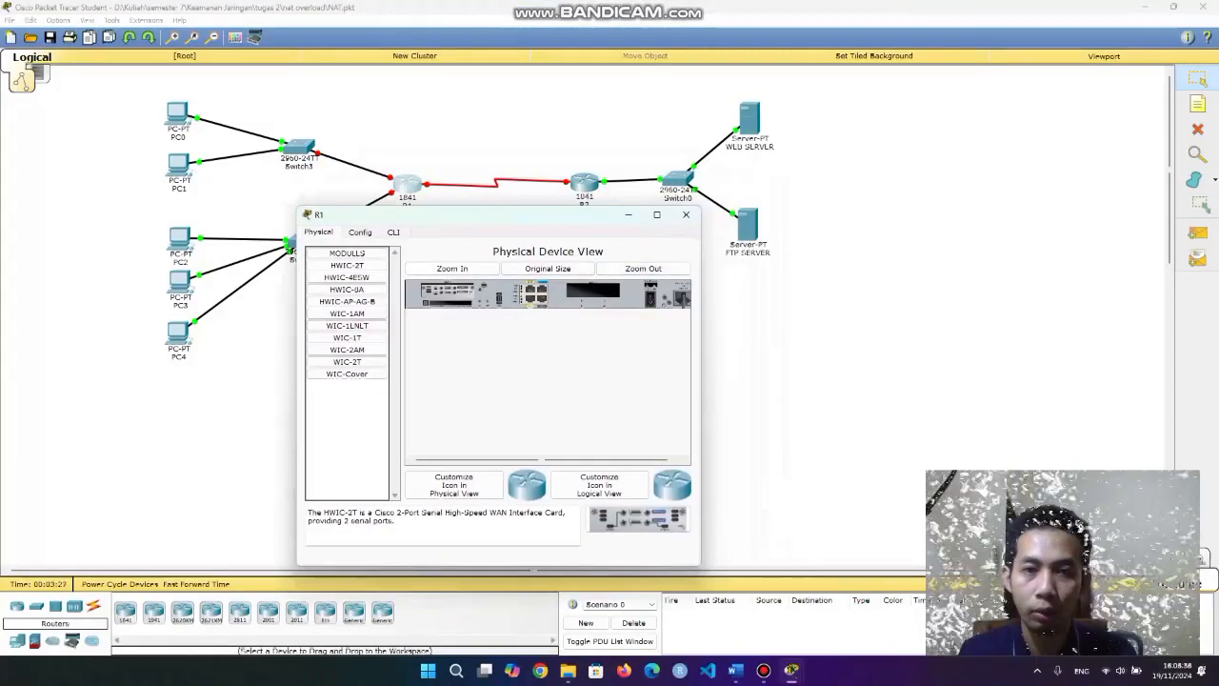
drag(347, 324, 592, 291)
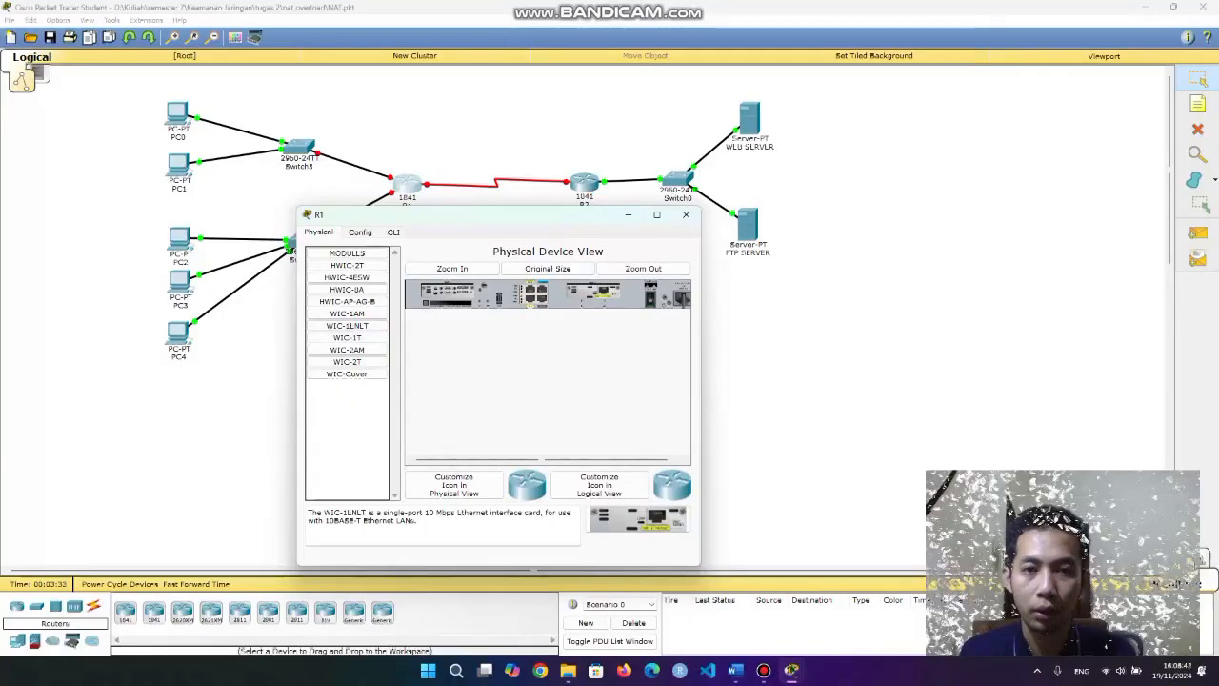
click(686, 215)
click(584, 181)
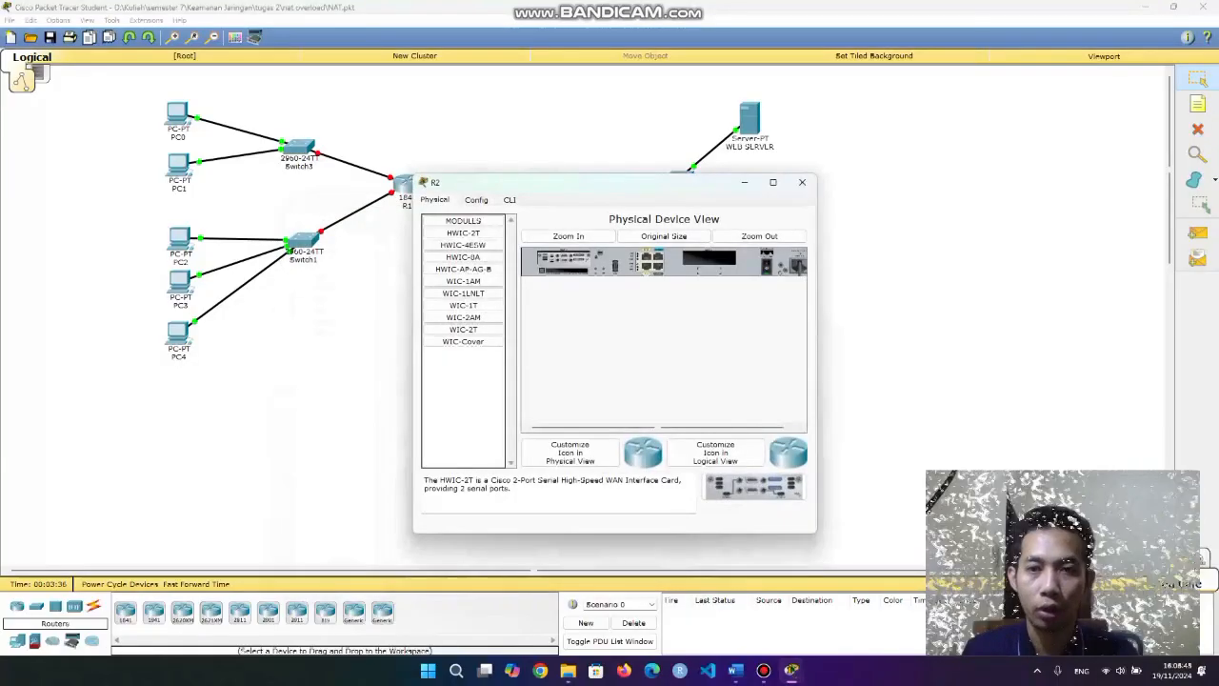
click(464, 294)
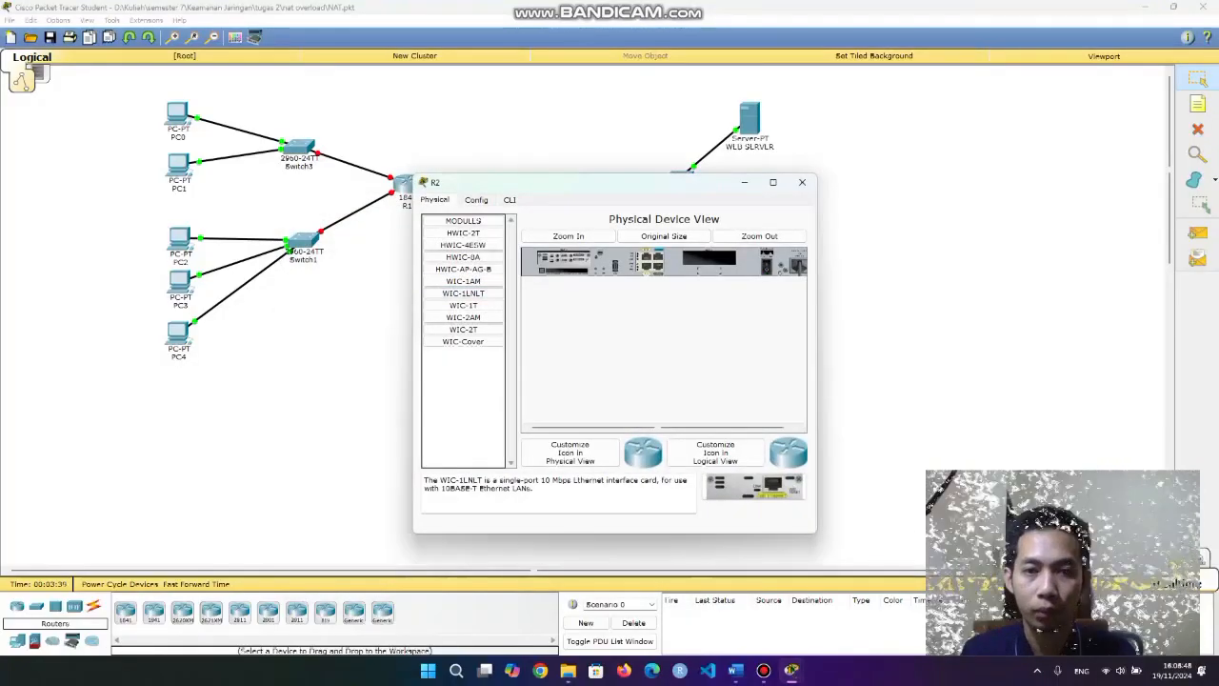
Install the WIC-1ENET Ethernet card in R2's empty slot, then bring up PC0's Desktop applications.
drag(464, 294, 710, 258)
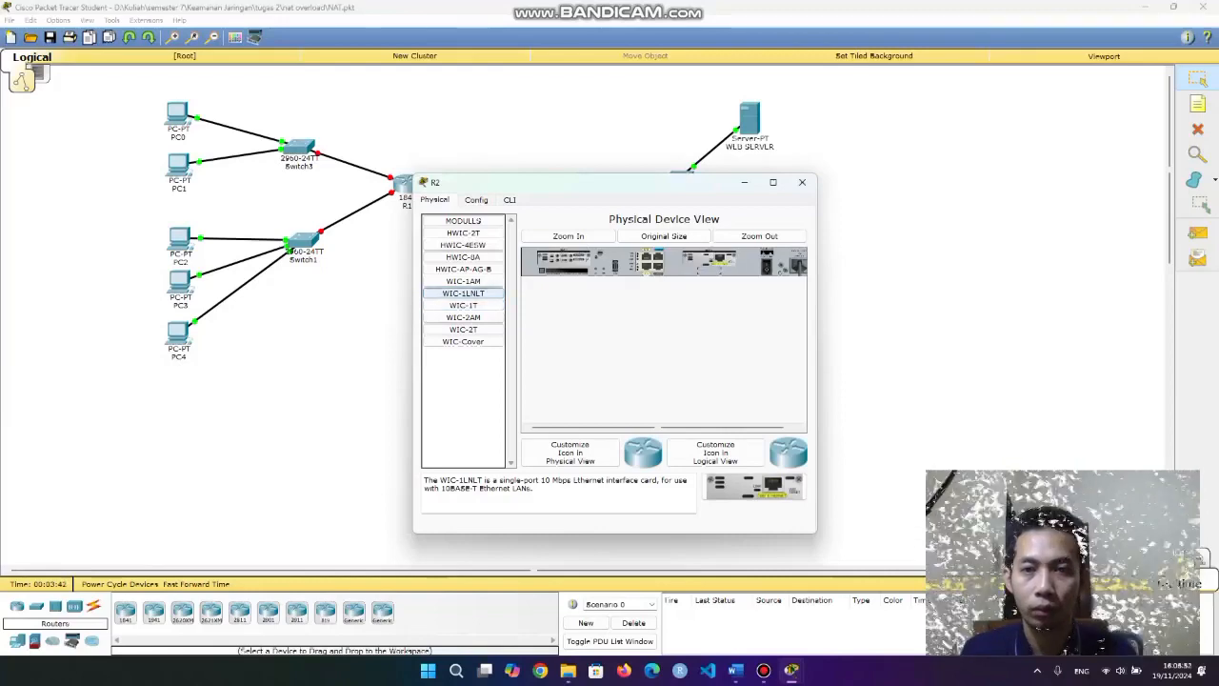
click(802, 182)
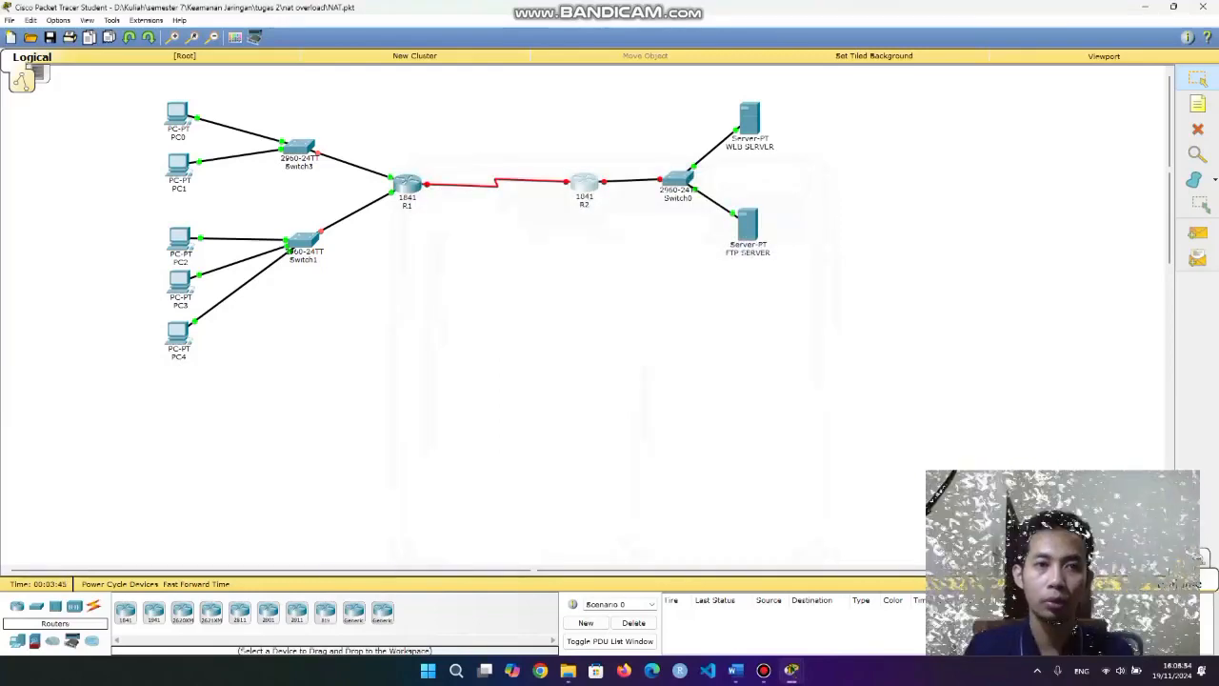
drag(145, 76, 987, 354)
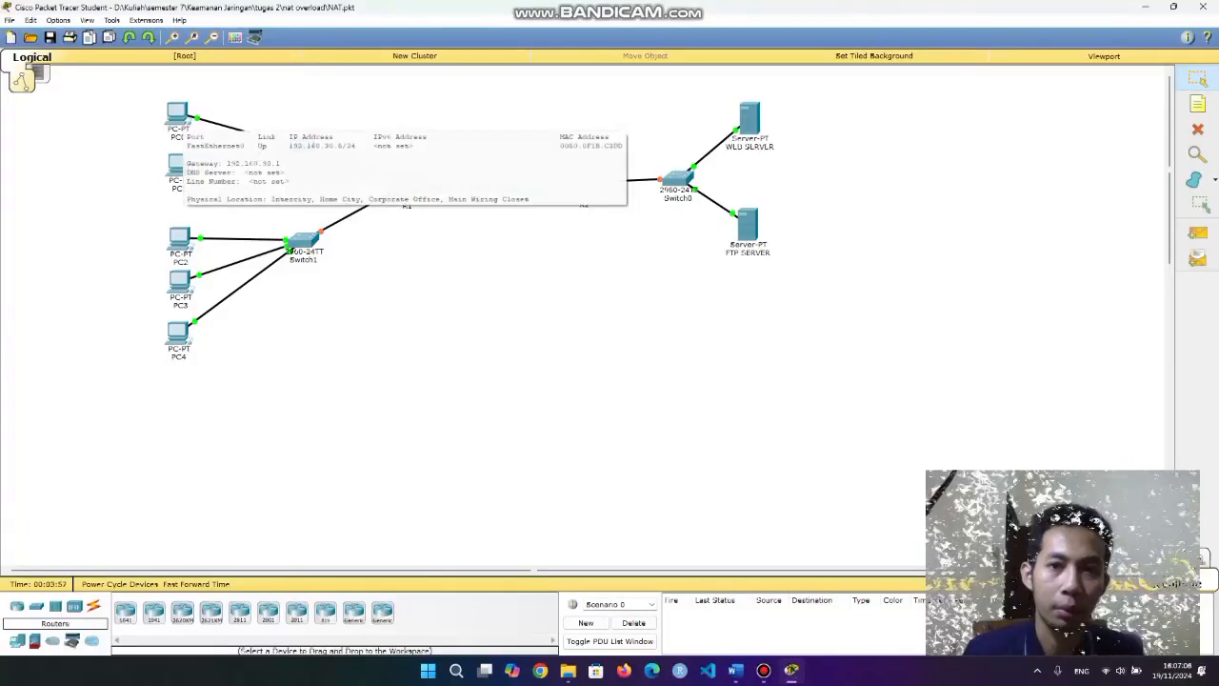
click(180, 116)
click(518, 200)
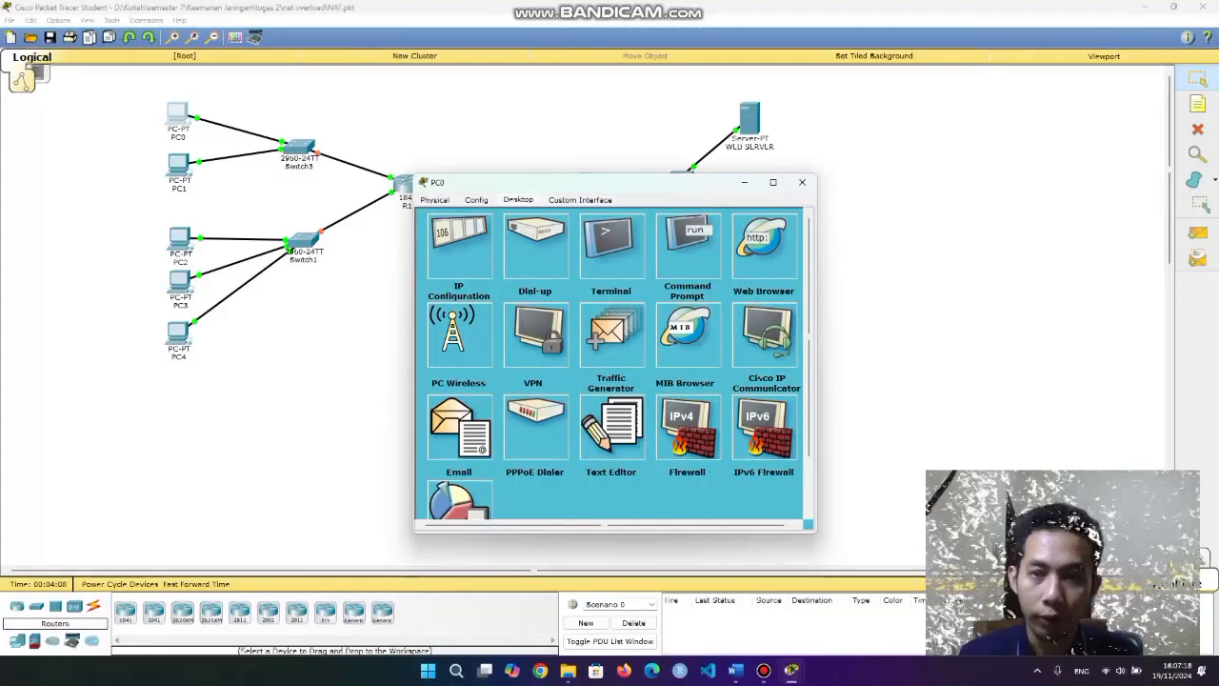
Load the web server page at 192.168.20.8 in PC0's web browser.
drag(572, 182, 435, 178)
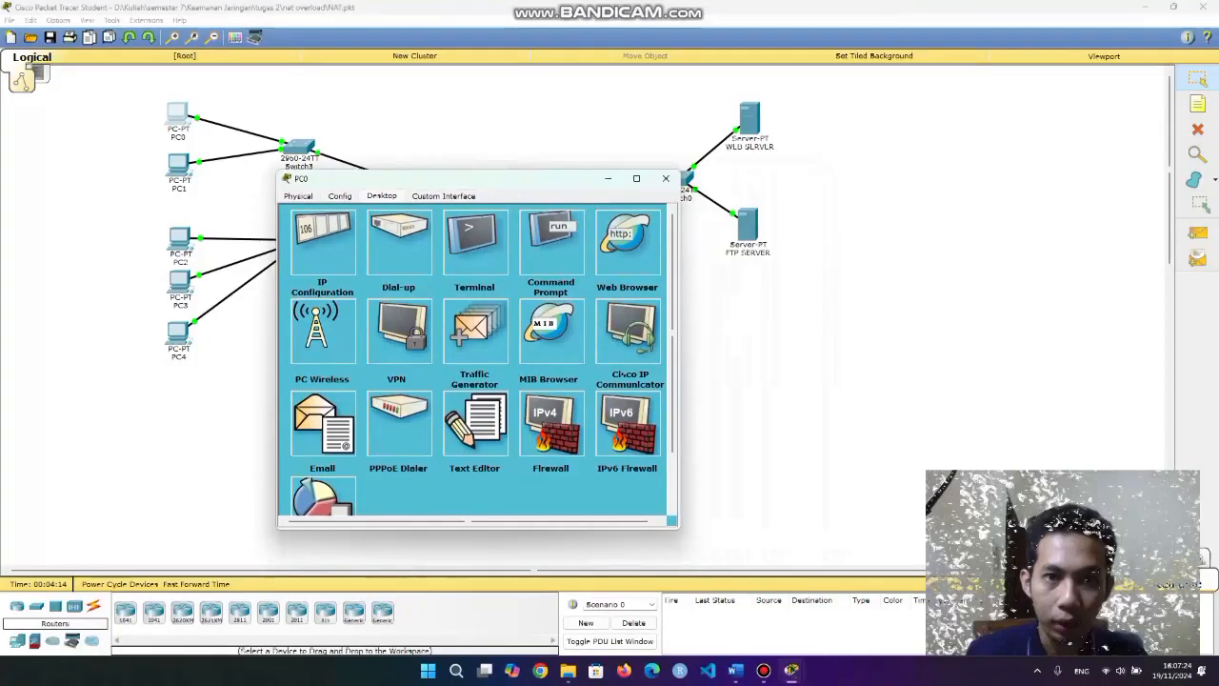
drag(435, 179, 386, 223)
drag(379, 166, 343, 140)
click(178, 114)
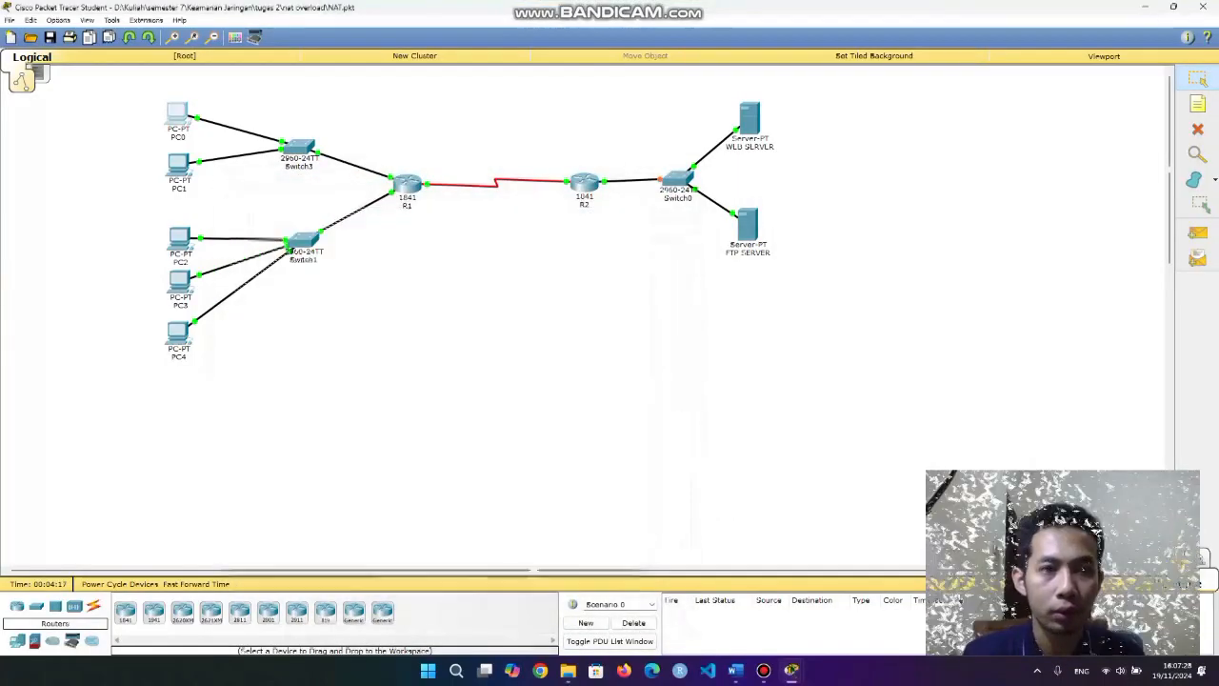
drag(387, 215, 388, 156)
click(580, 218)
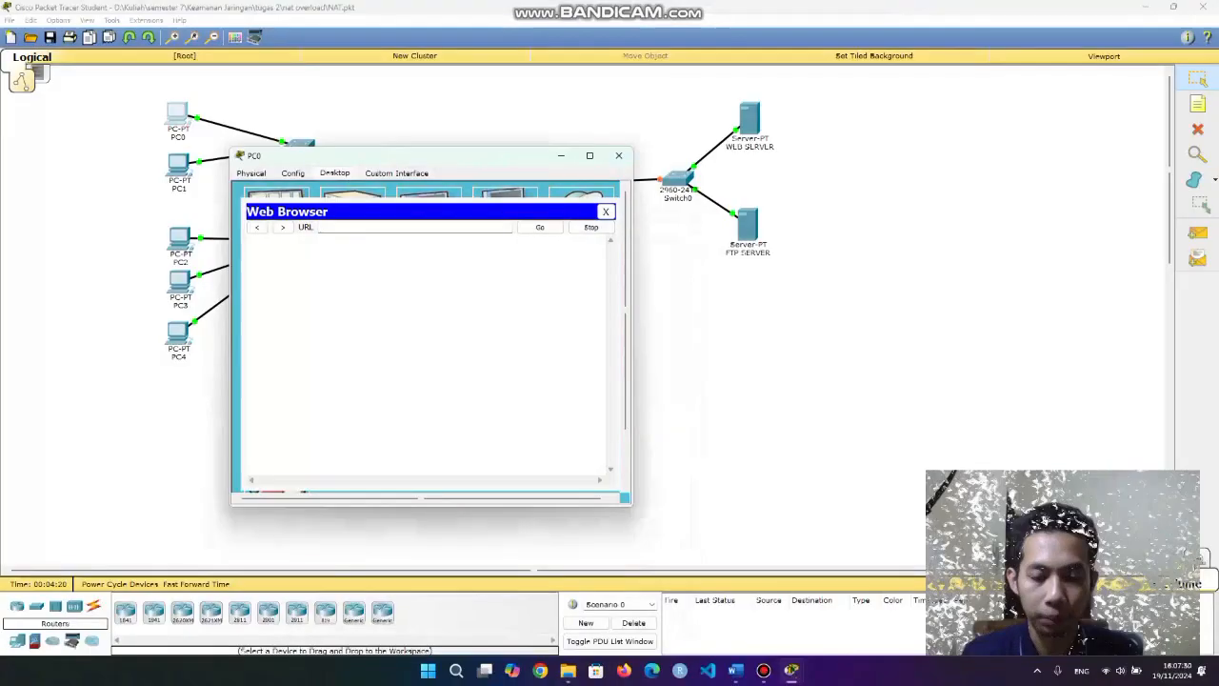
text(192.168.20)
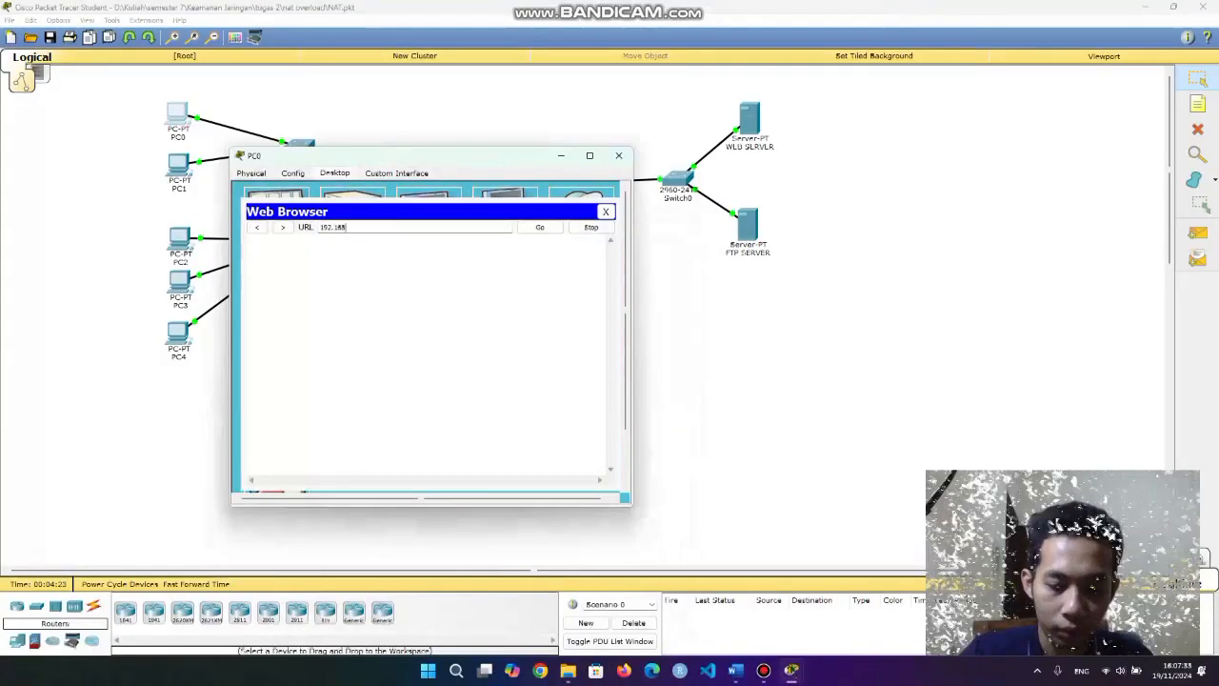
text(.8)
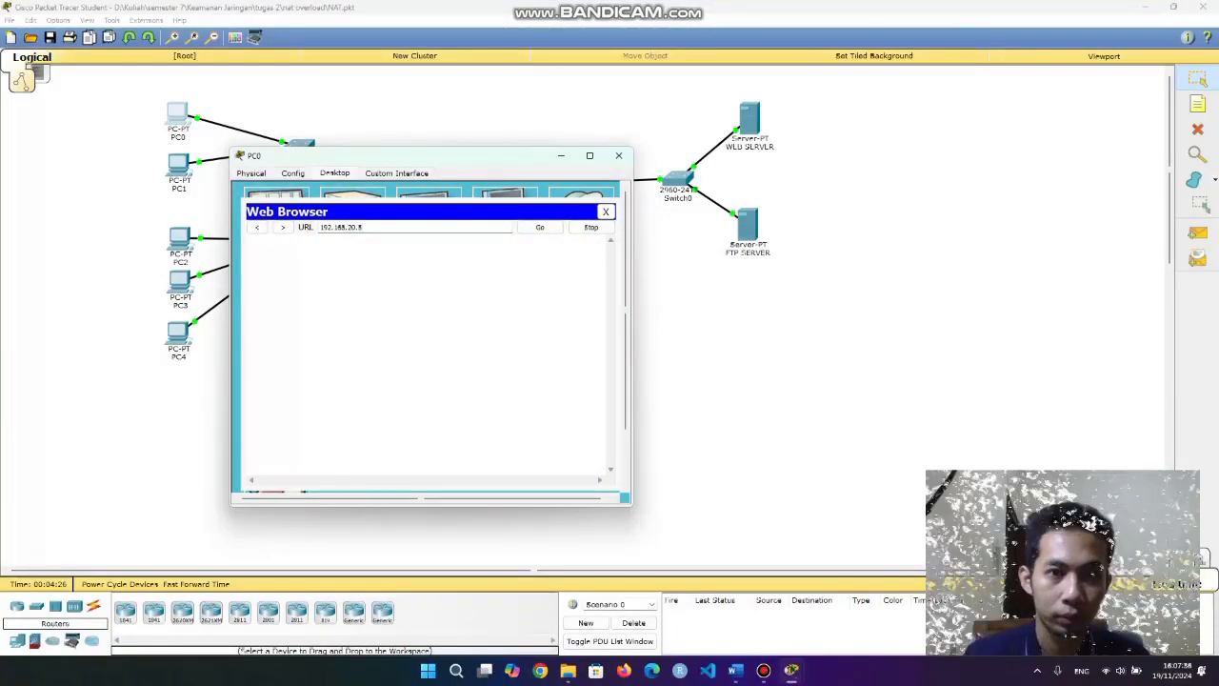
key(Return)
click(540, 227)
Inspect the loaded WEB SERVER page text, then close PC0's browser and window.
drag(378, 248, 364, 277)
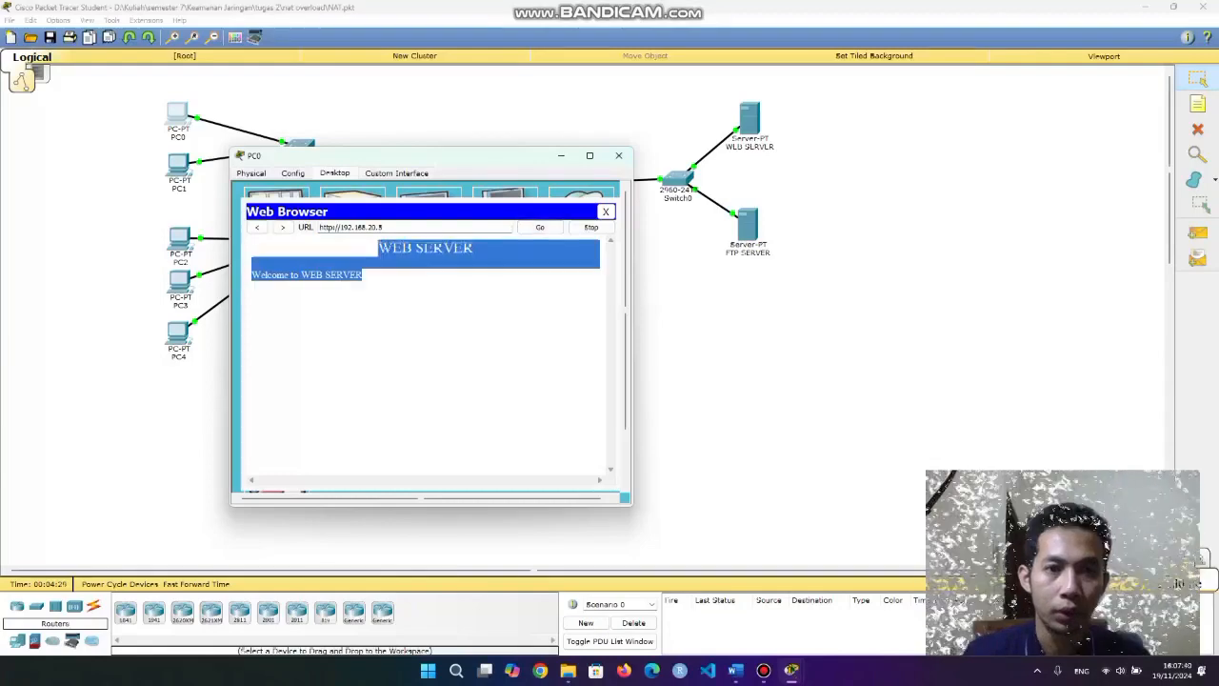
click(413, 322)
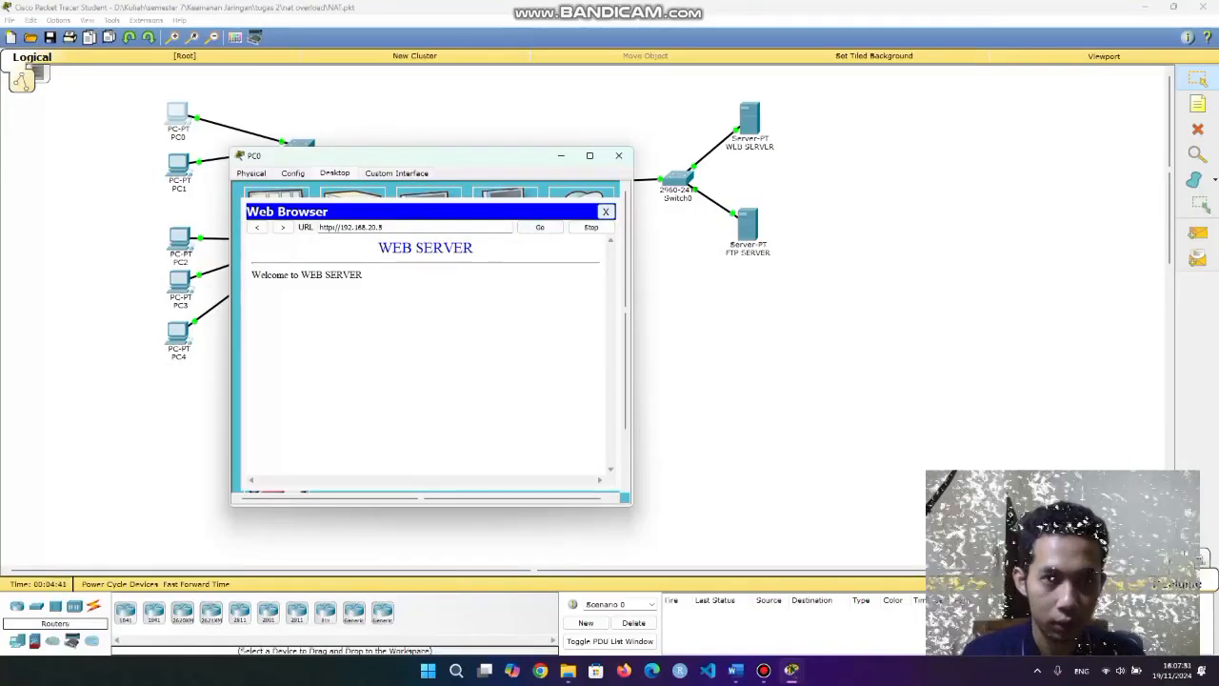
click(605, 211)
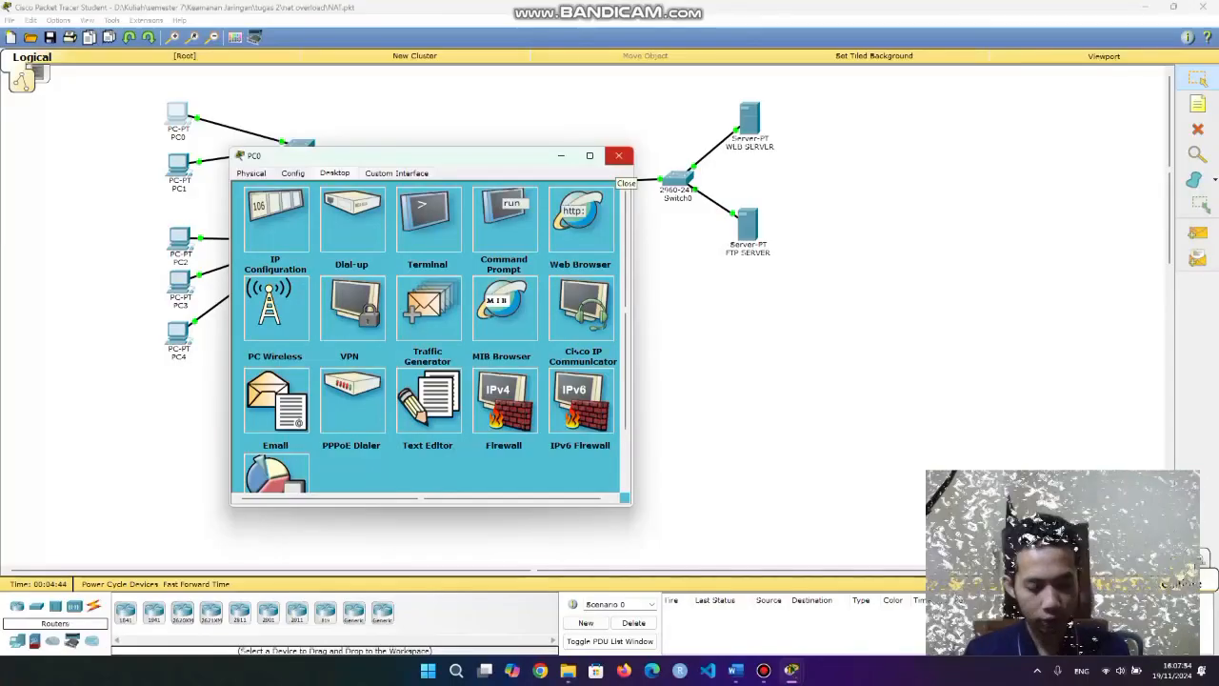
click(619, 155)
Run netstat on the web server and highlight the closed port-80 connections from ports 1028–1031.
click(750, 119)
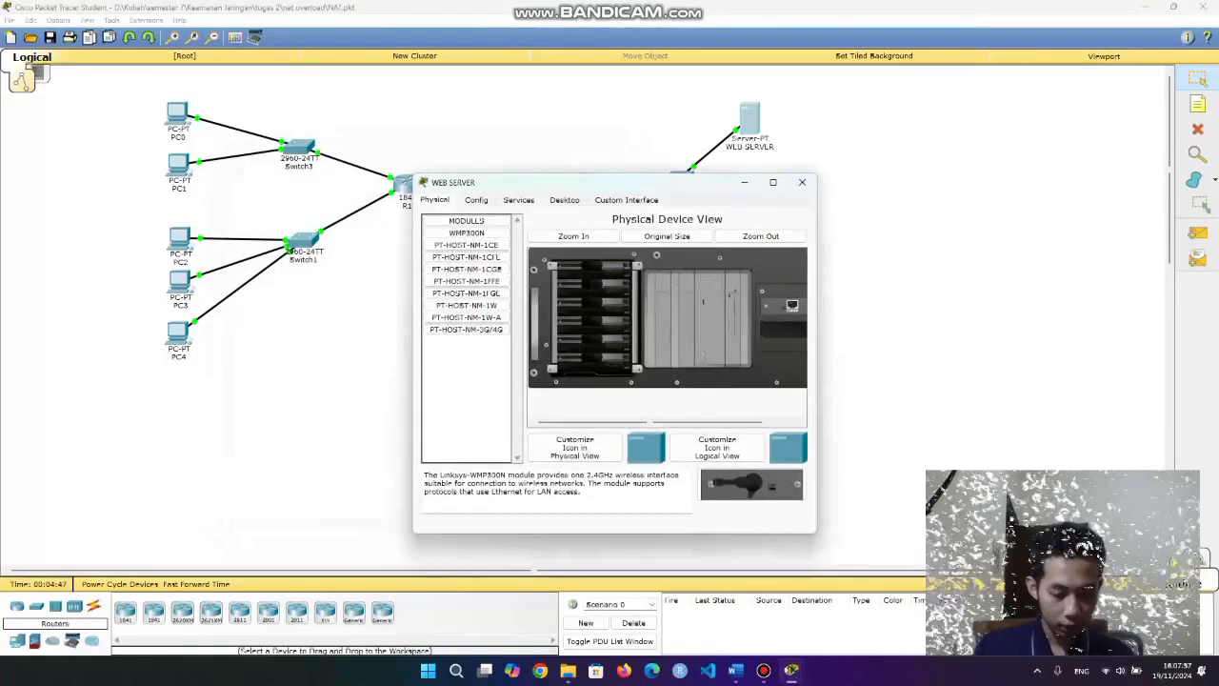
click(564, 200)
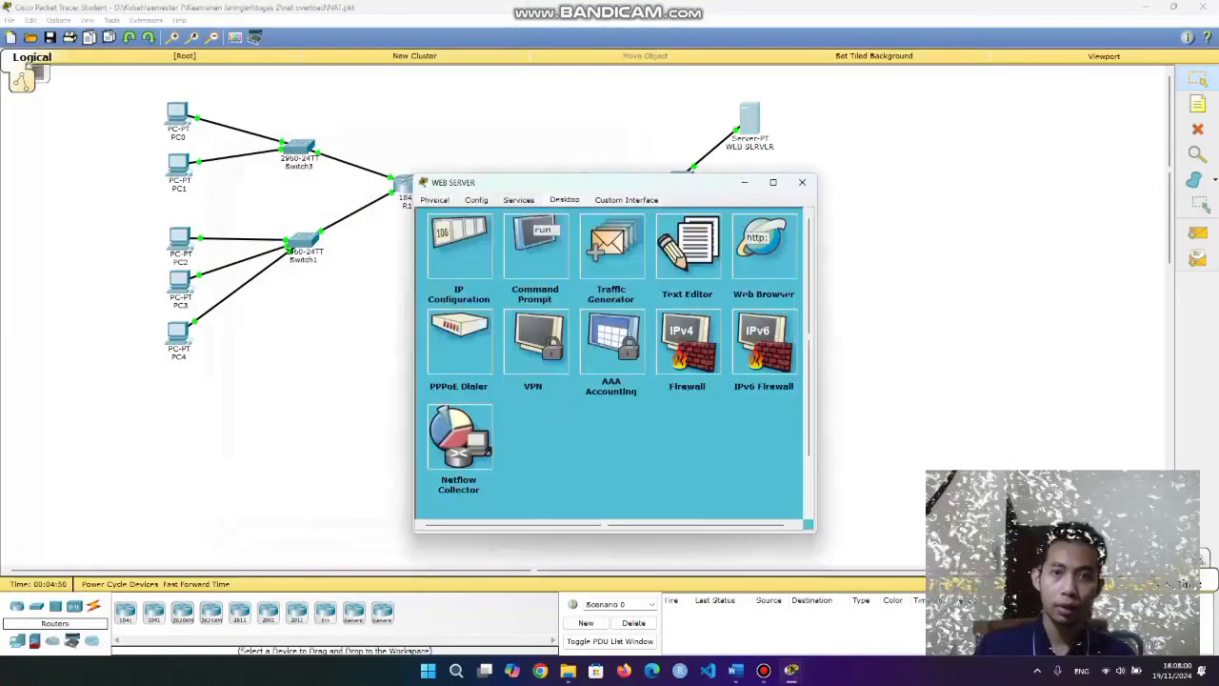
click(519, 200)
click(564, 200)
click(534, 246)
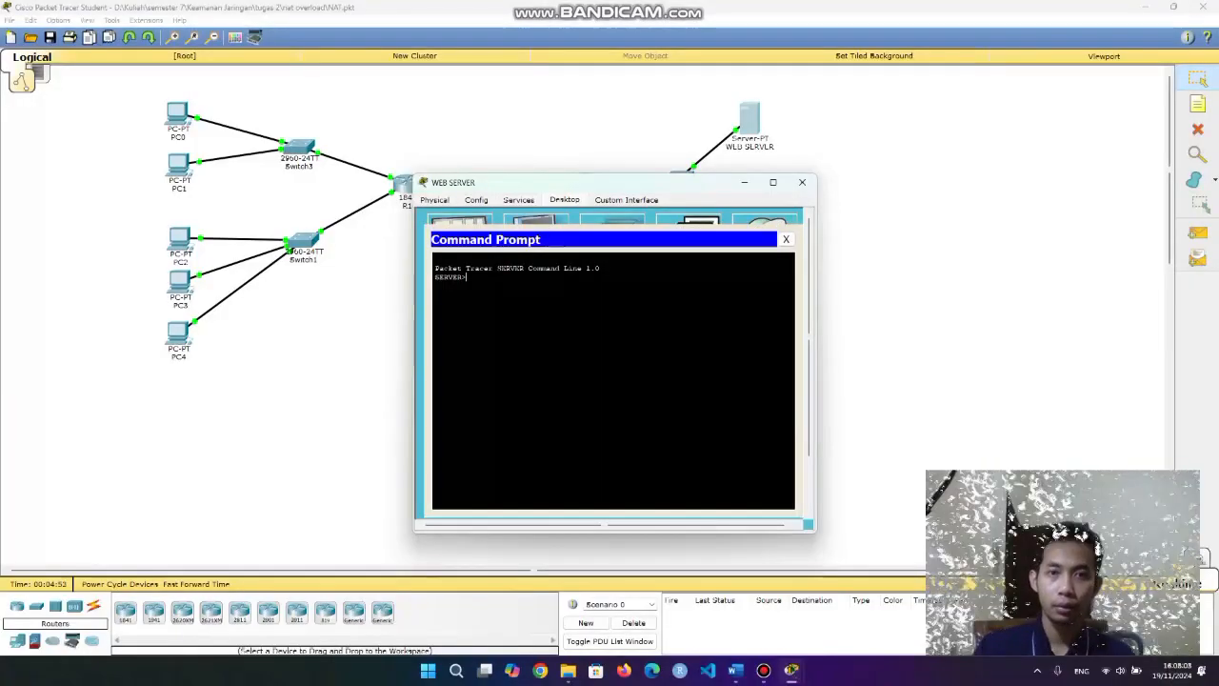
text(netstat)
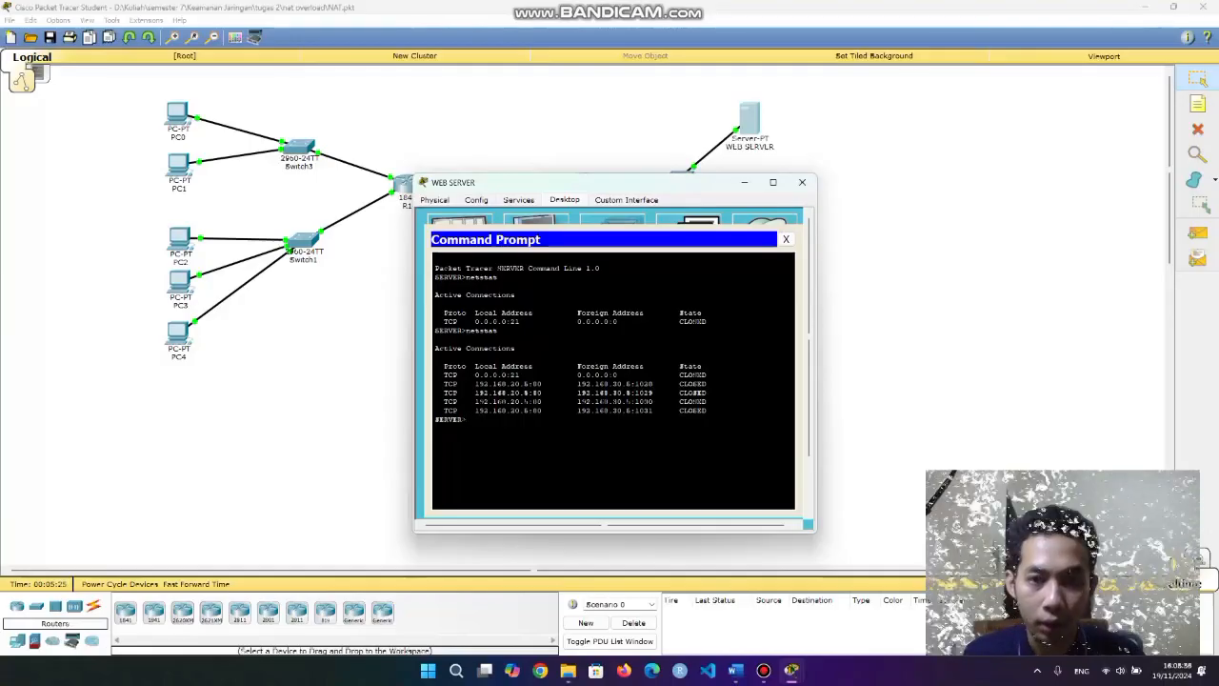
drag(577, 384, 636, 411)
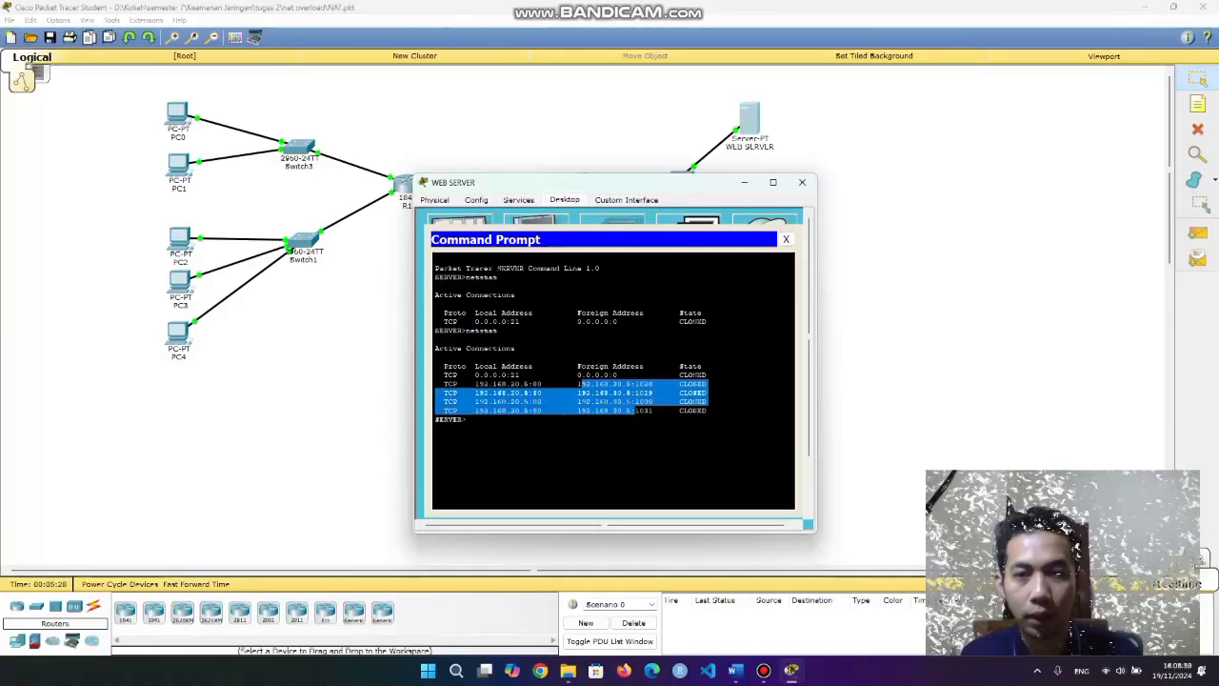
click(636, 415)
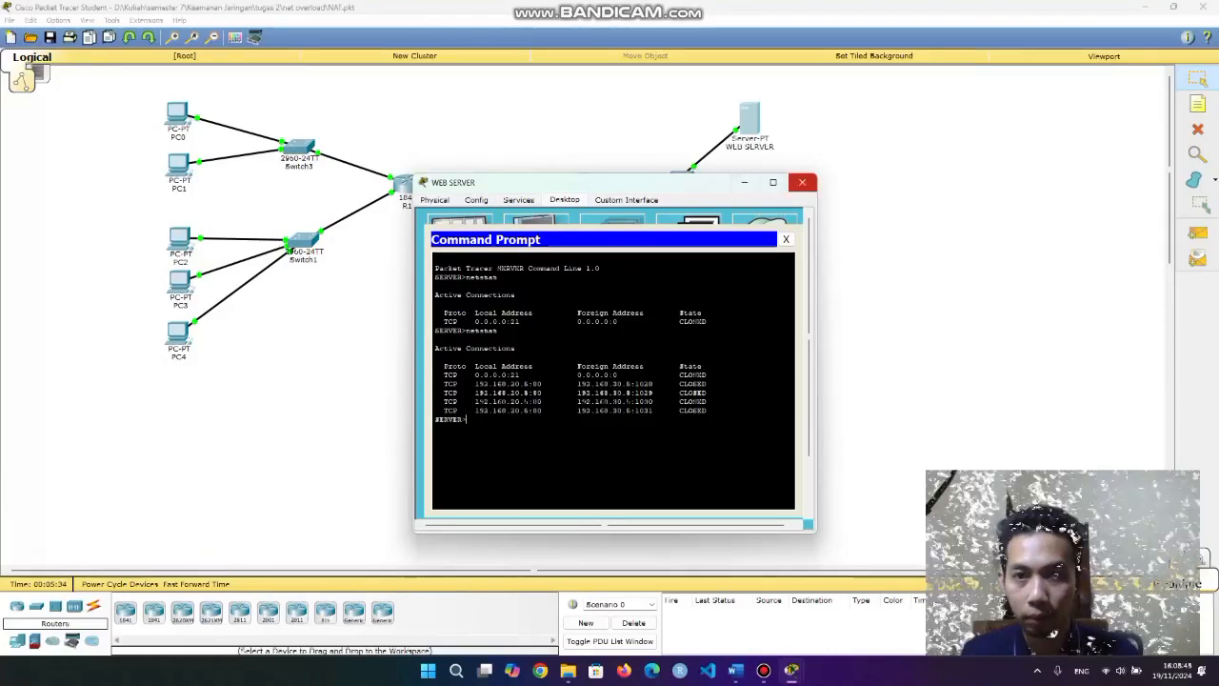
click(802, 182)
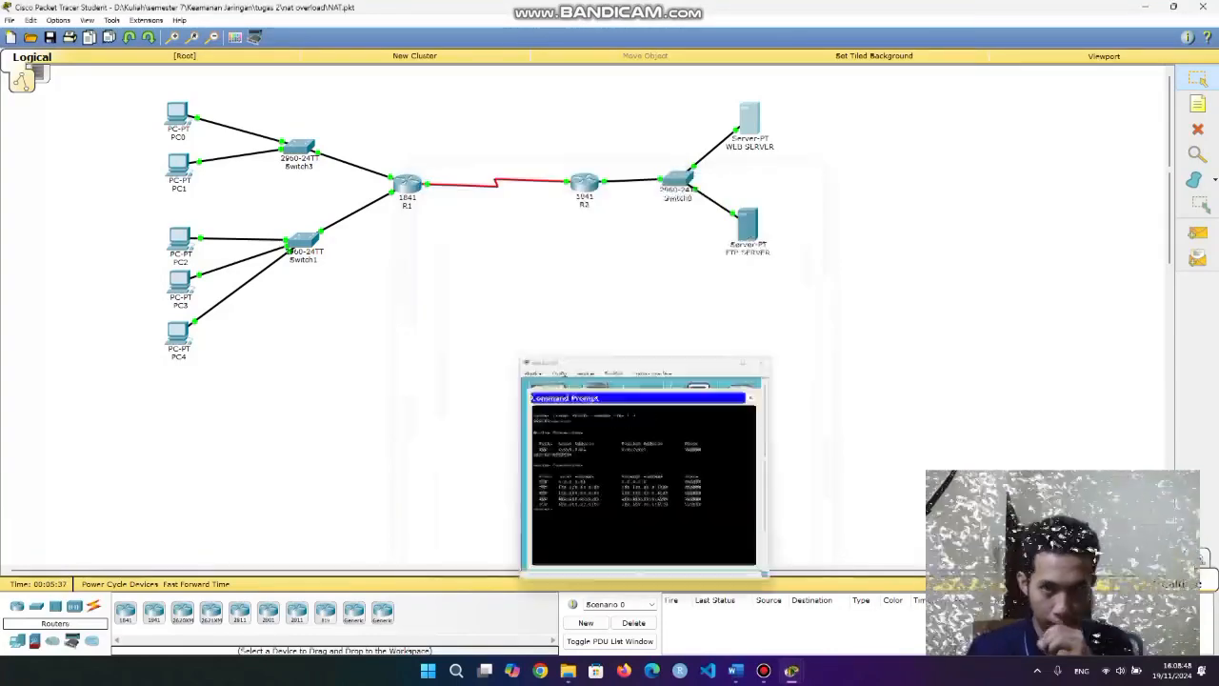
From PC4's command prompt, run ftp 192.168.20.10 to reach the FTP server's username prompt.
click(178, 331)
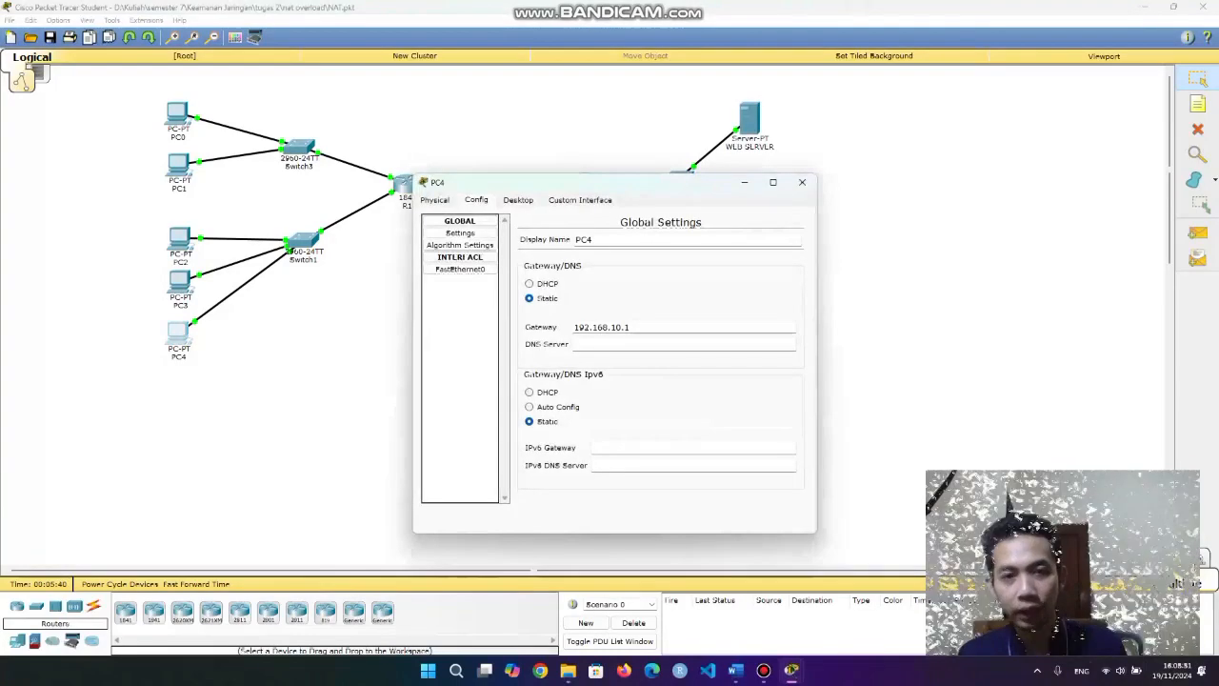
click(518, 199)
click(691, 230)
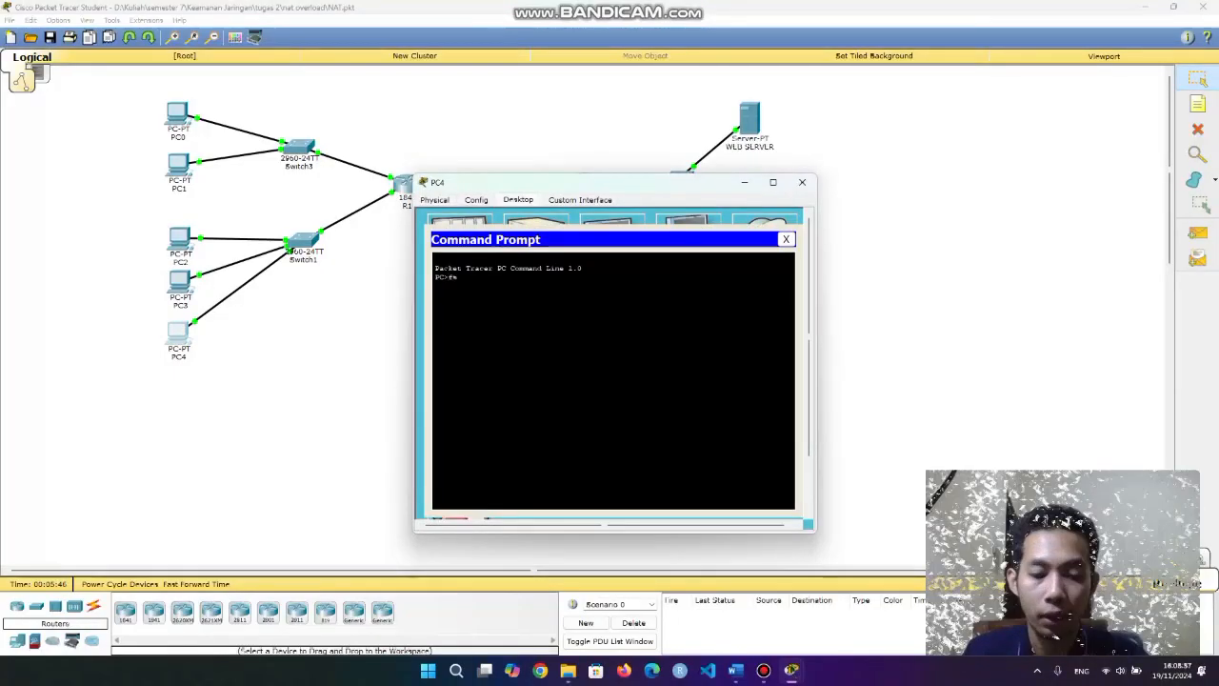
text(ftp)
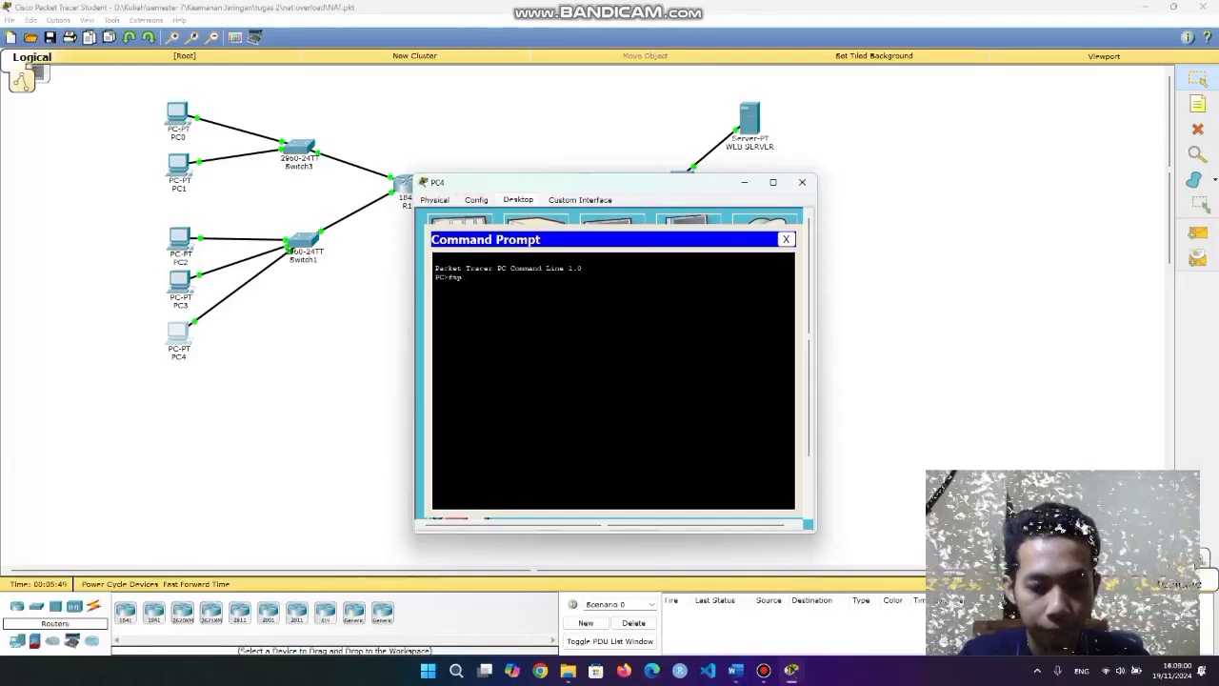
text( 192.168.20.10)
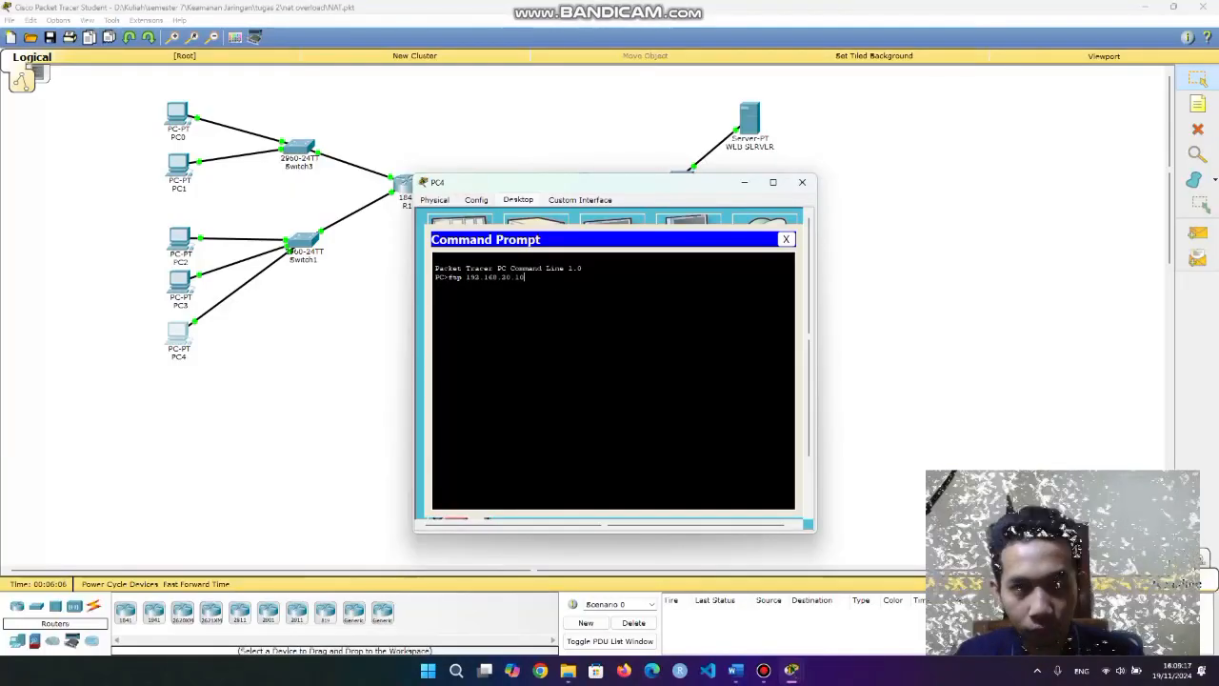
key(Return)
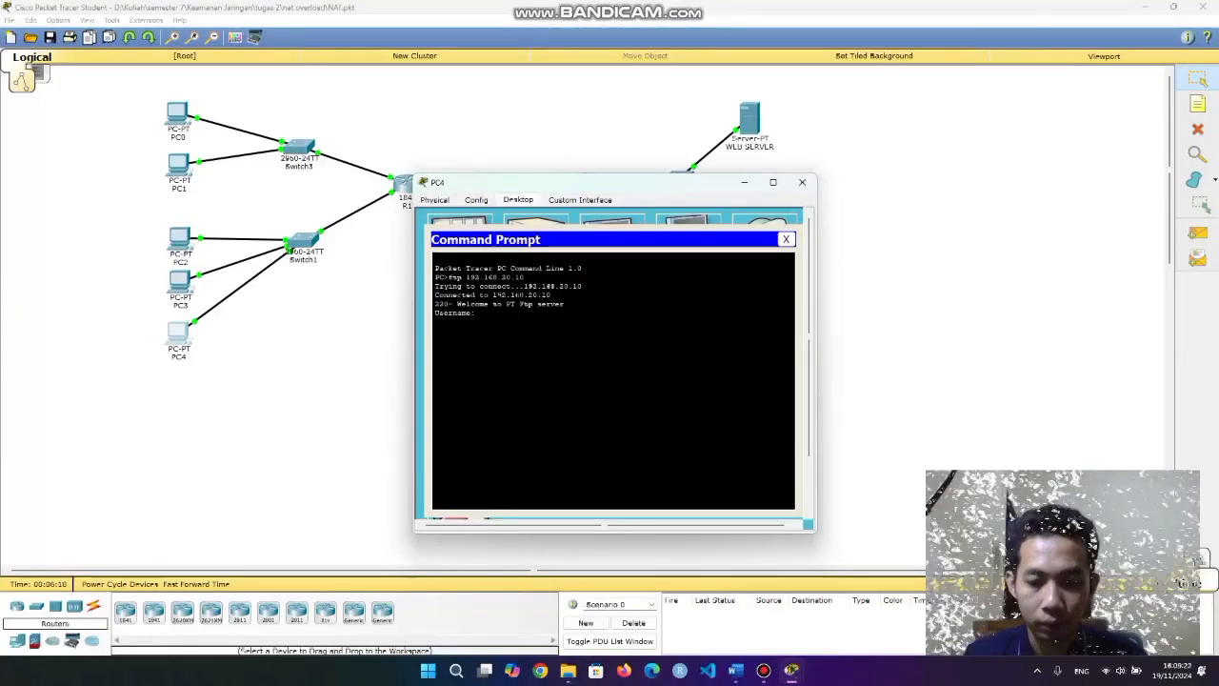
click(744, 182)
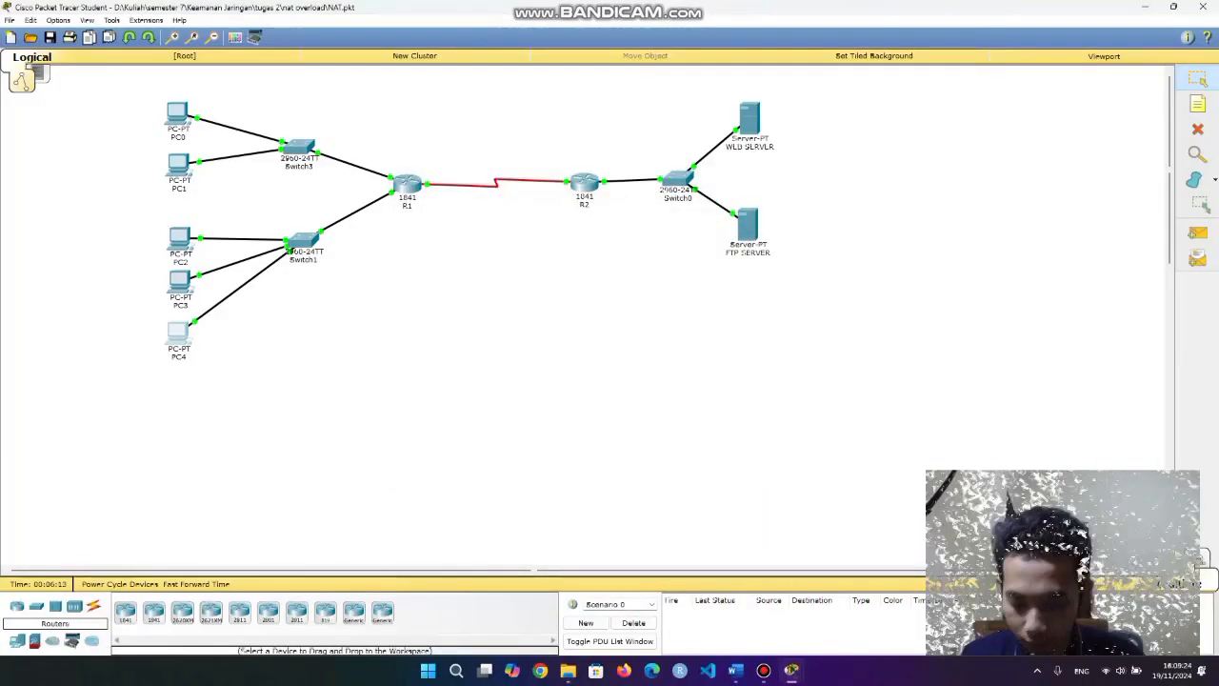
Run netstat from the FTP server's command prompt.
click(748, 225)
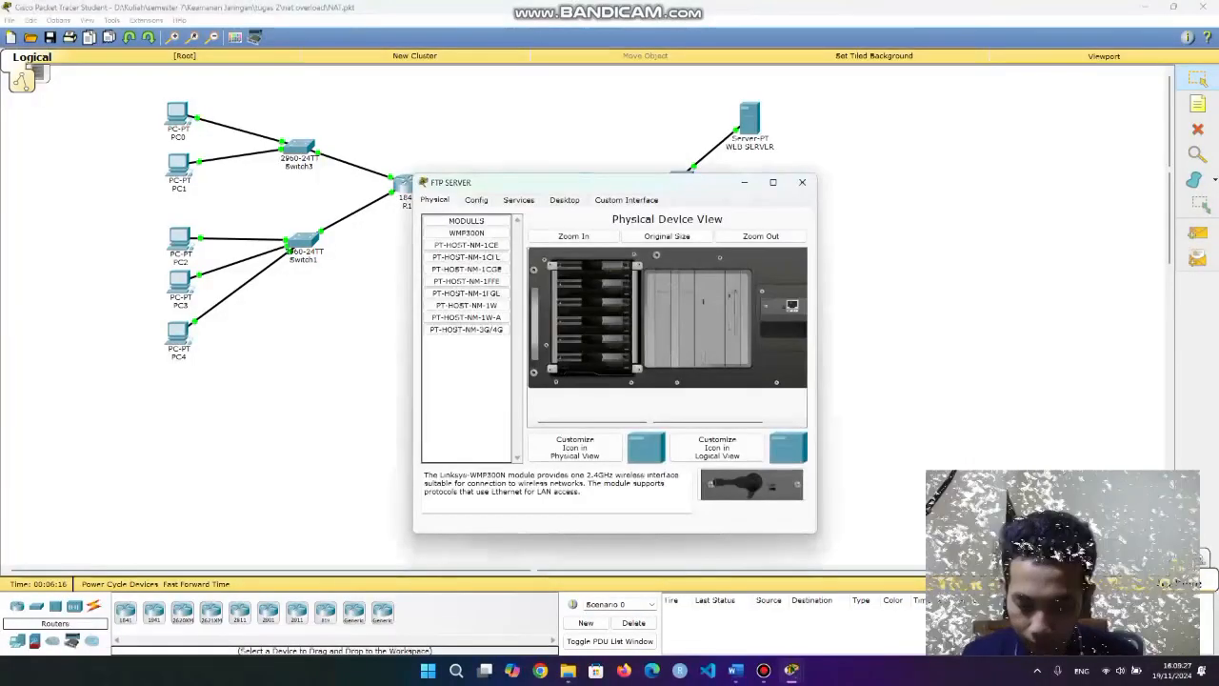
click(564, 199)
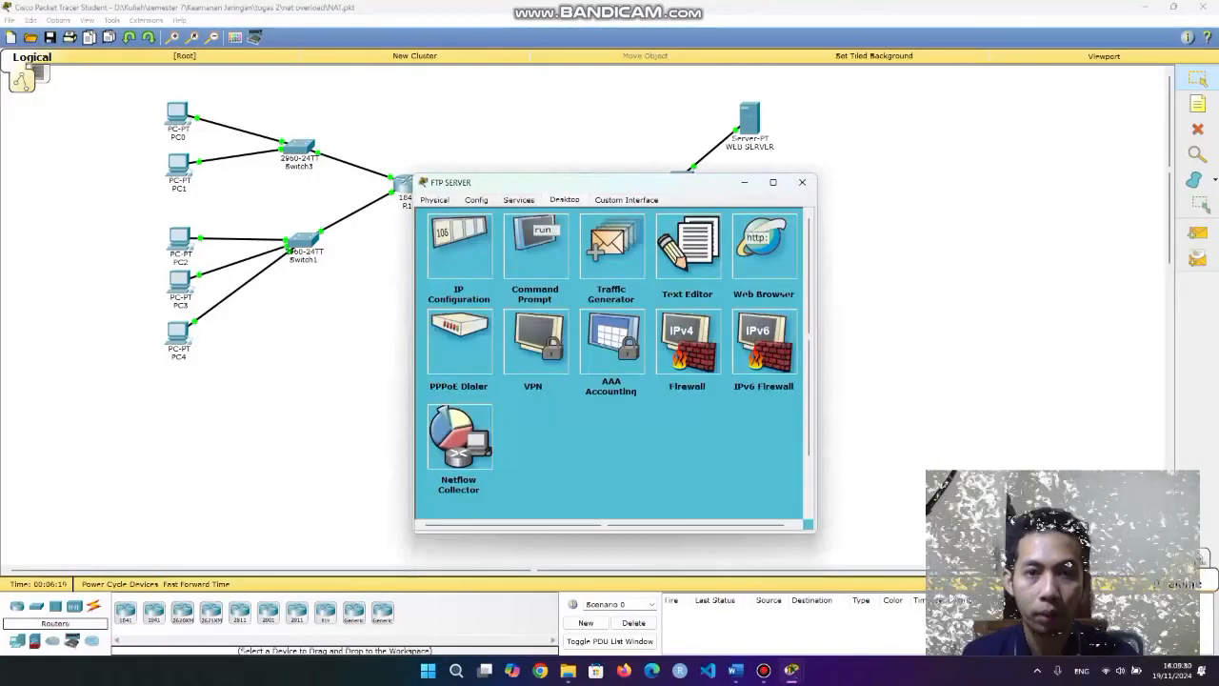
drag(572, 182, 530, 178)
click(495, 243)
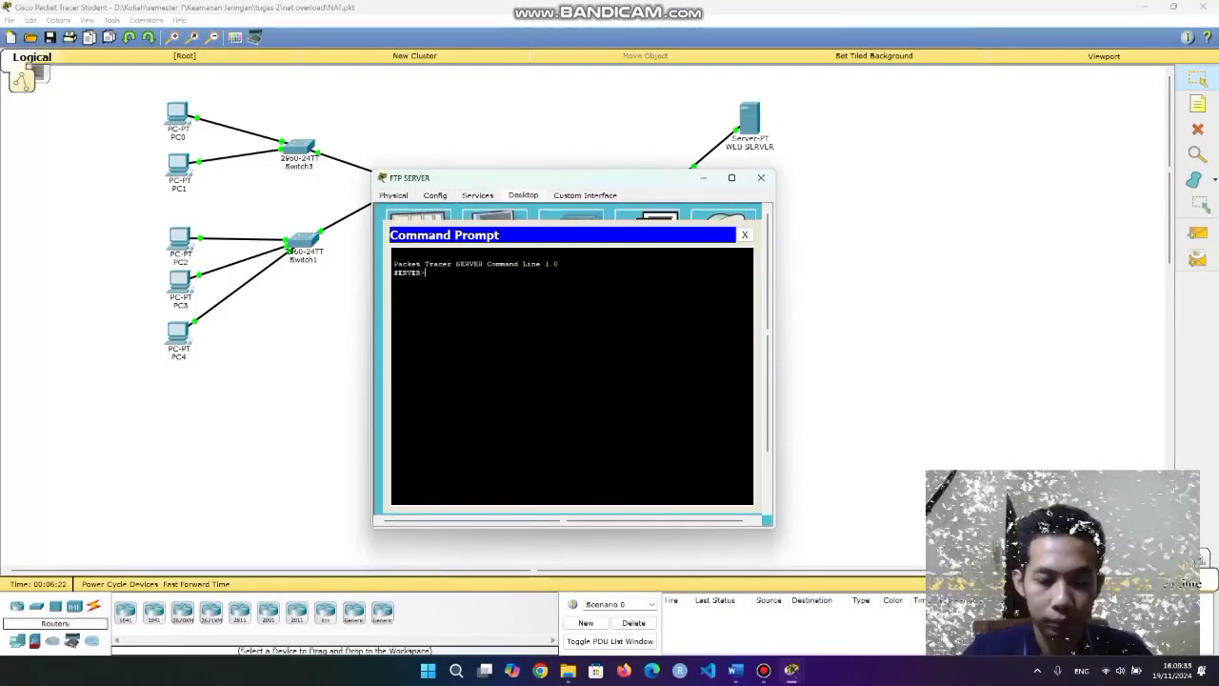
text(netstat)
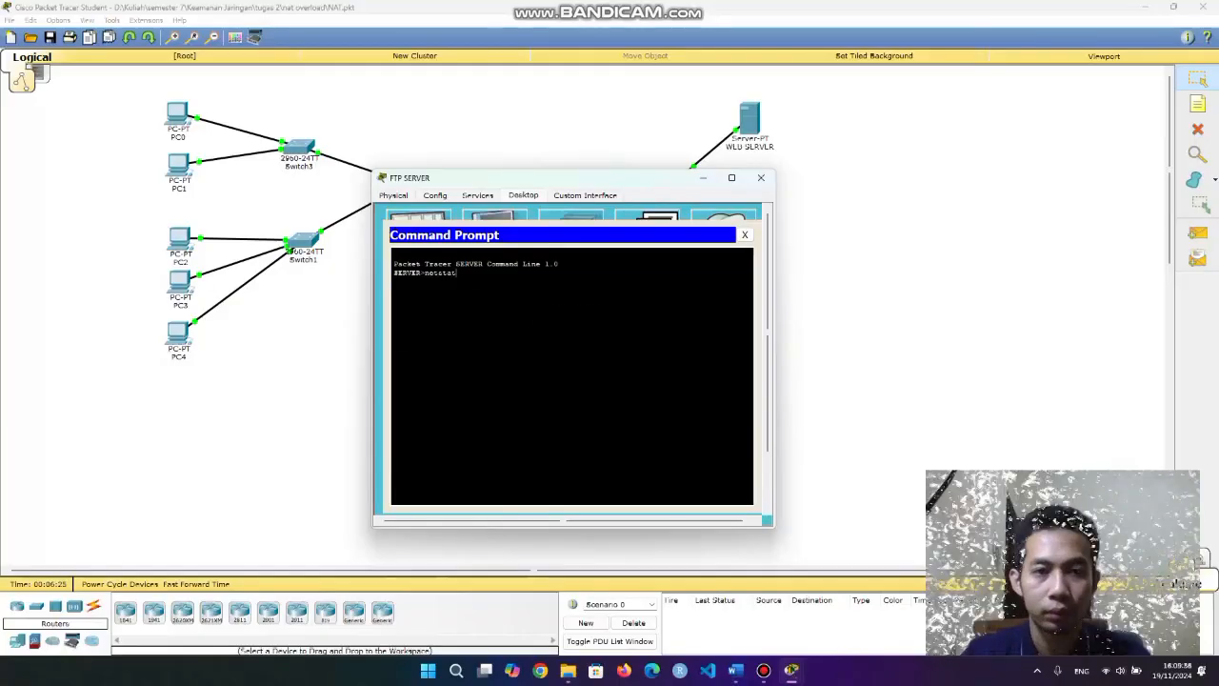
key(Return)
Highlight the ESTABLISHED port-21 line and foreign address 192.168.10.7, then close the server window.
drag(407, 336, 667, 343)
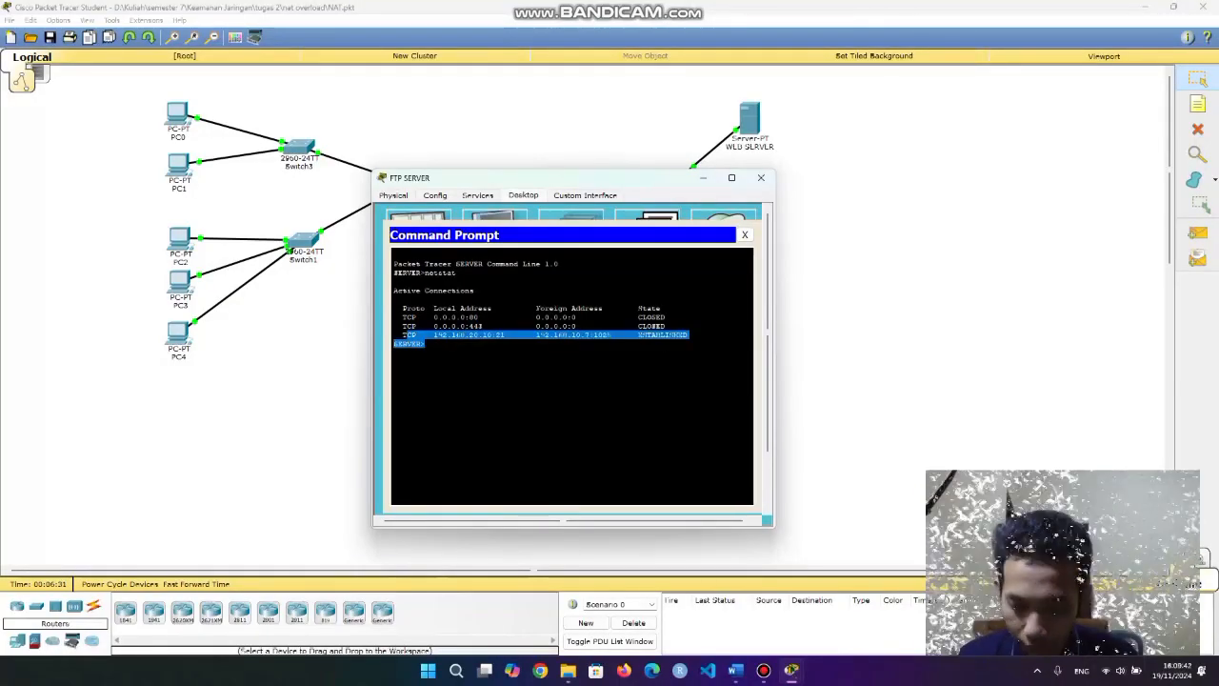
mouse_move(667, 344)
mouse_down()
mouse_move(688, 335)
mouse_move(665, 335)
mouse_up()
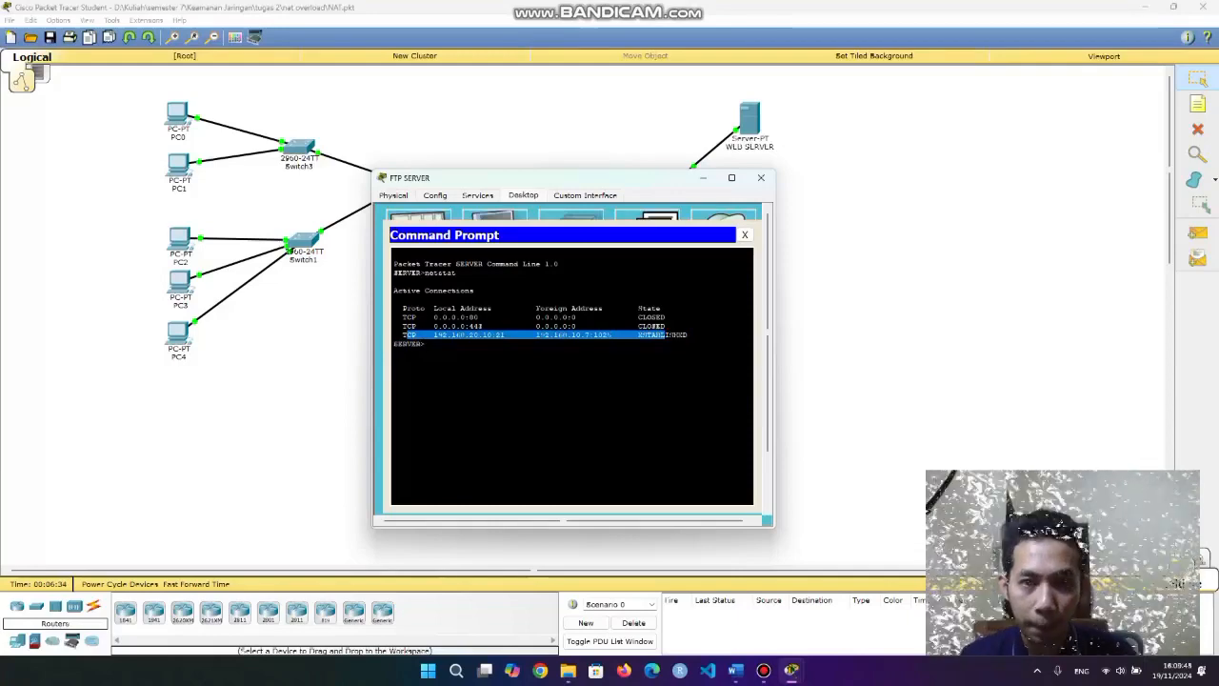
click(665, 338)
drag(536, 335, 571, 336)
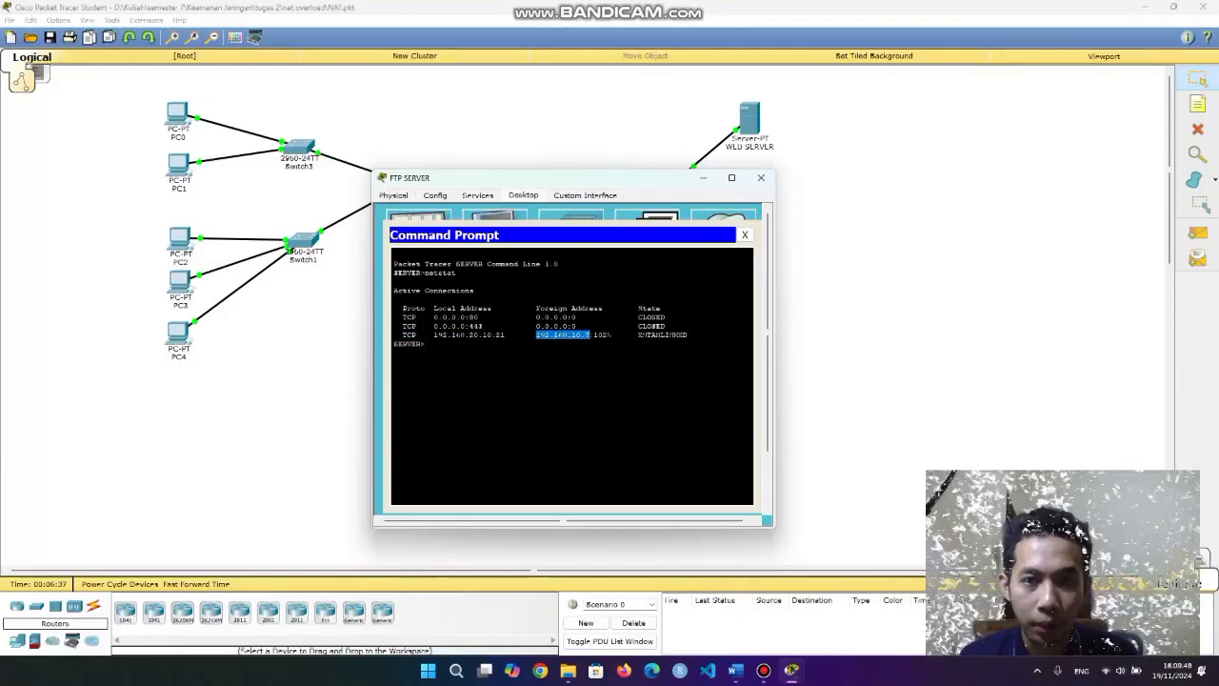
click(591, 354)
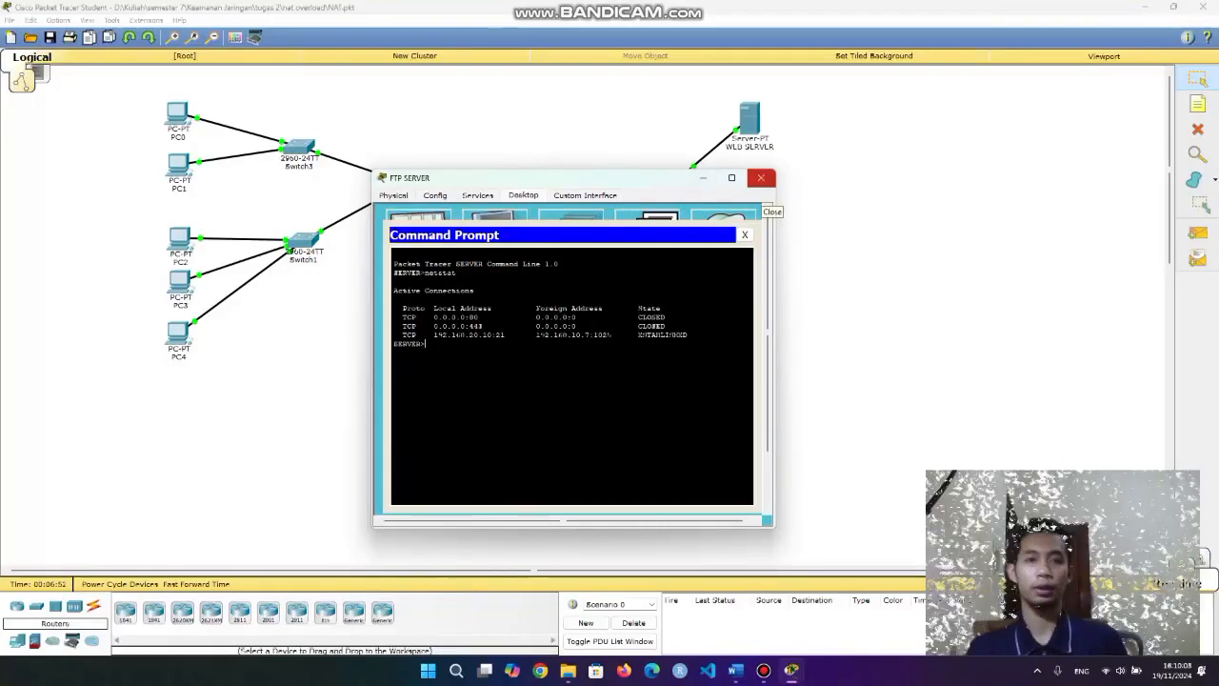
click(762, 177)
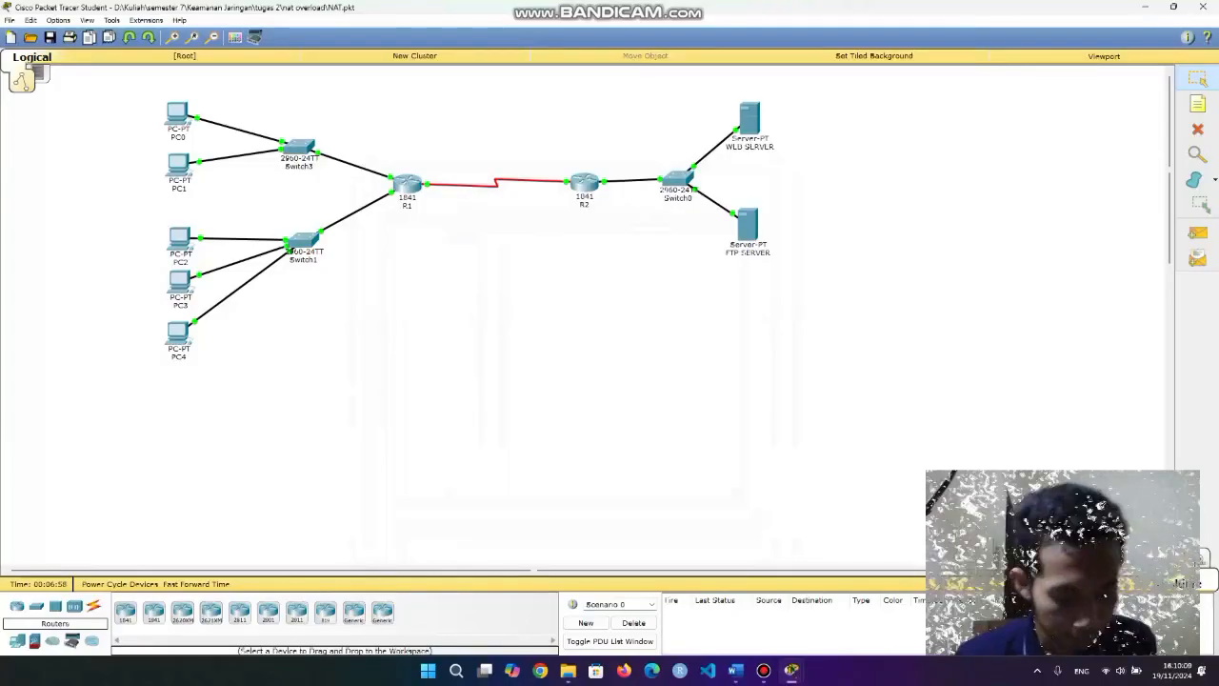
Review the topology by selecting the PC groups and both servers.
click(407, 183)
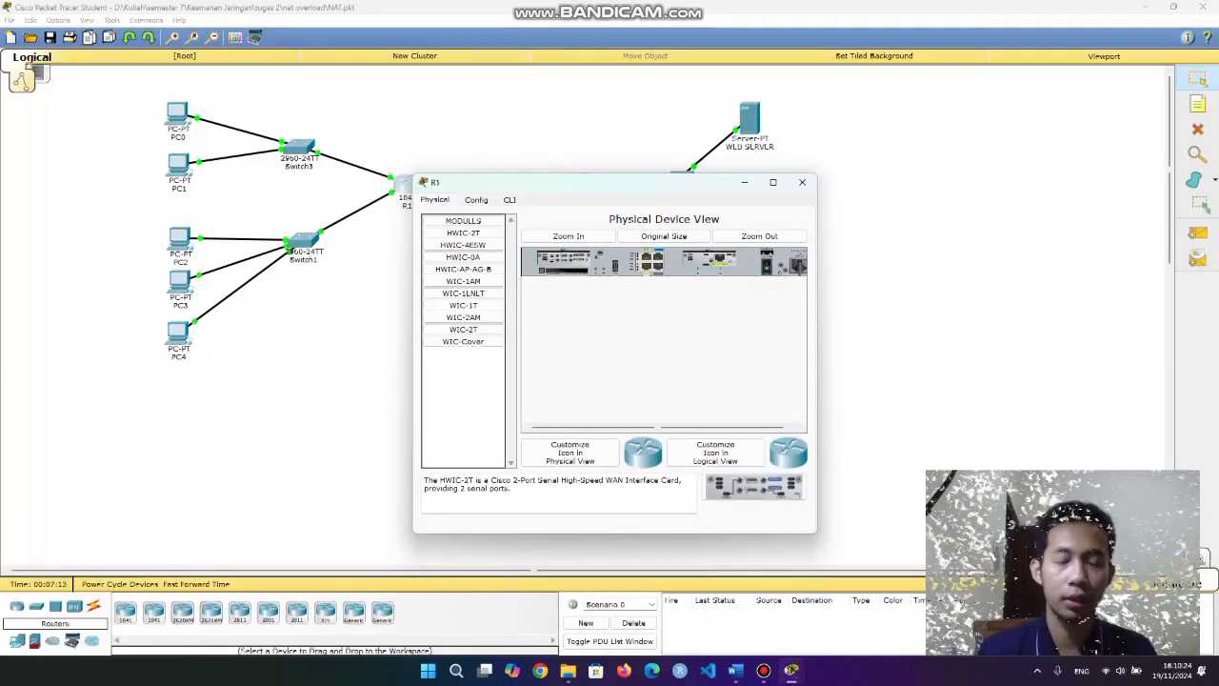
click(802, 182)
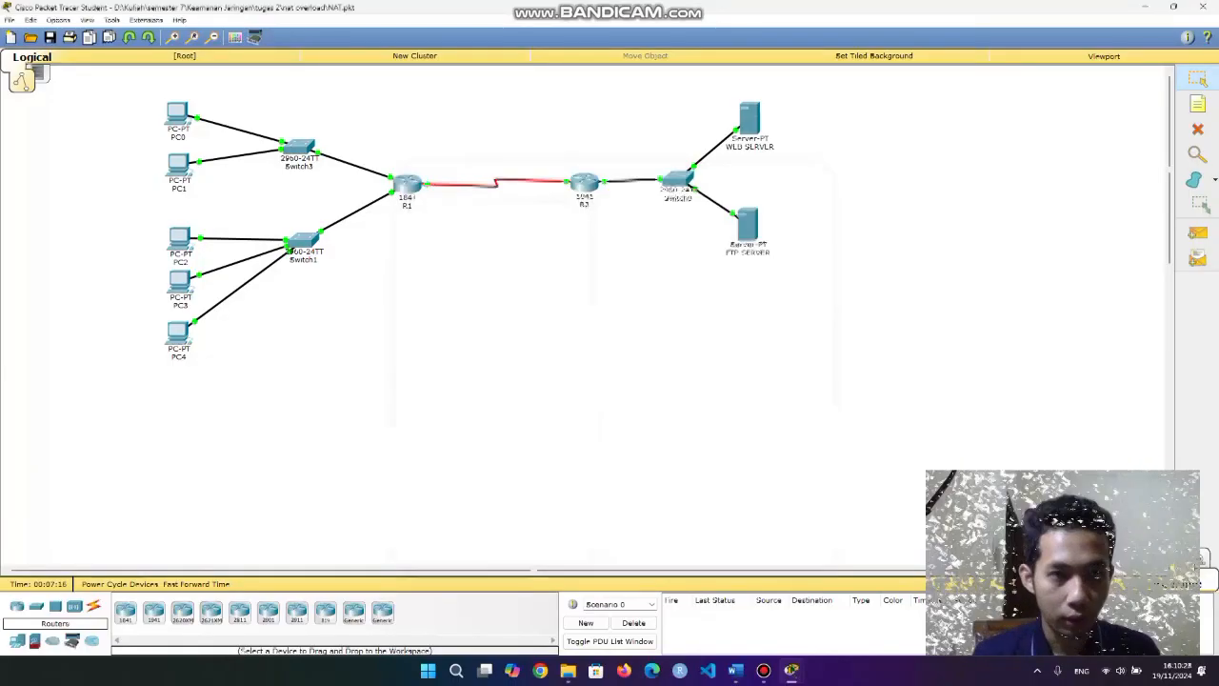
drag(156, 217, 209, 377)
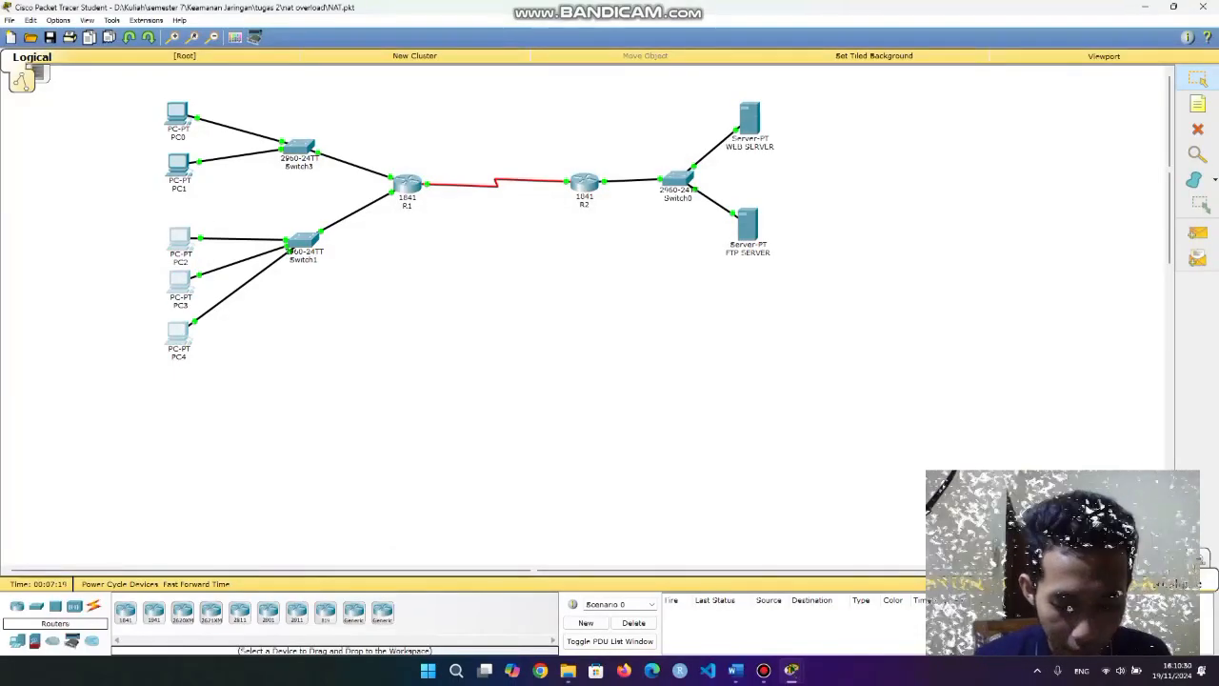
drag(722, 96, 778, 258)
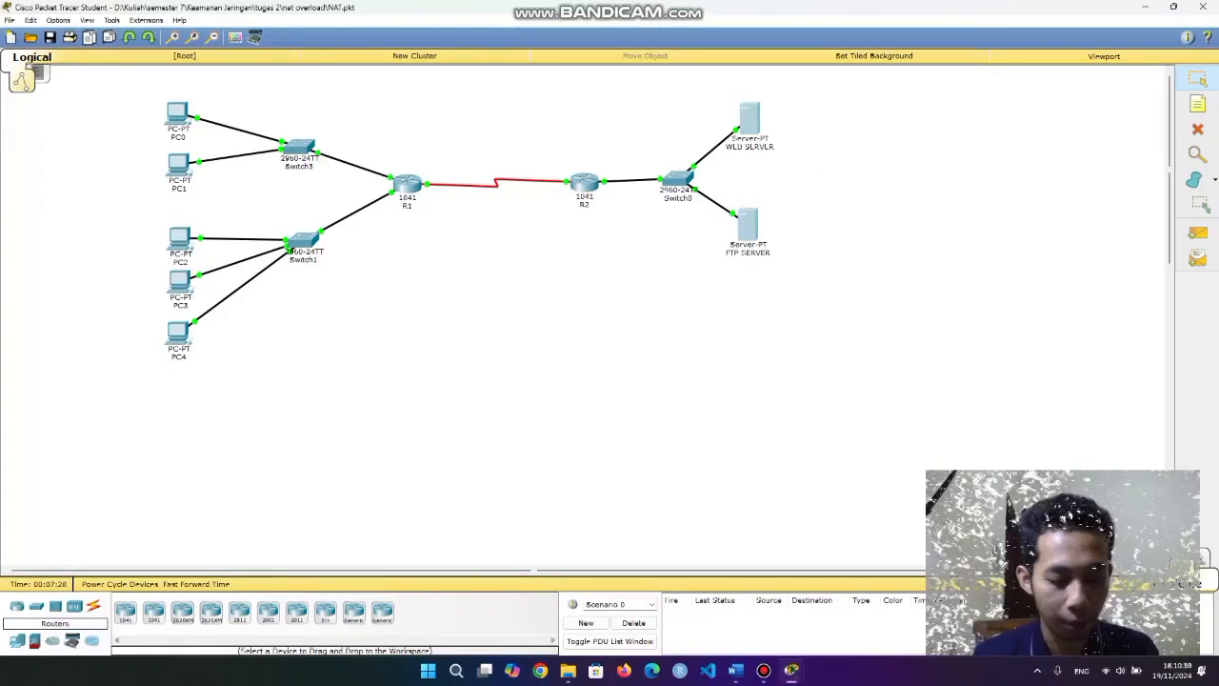
drag(148, 225, 221, 383)
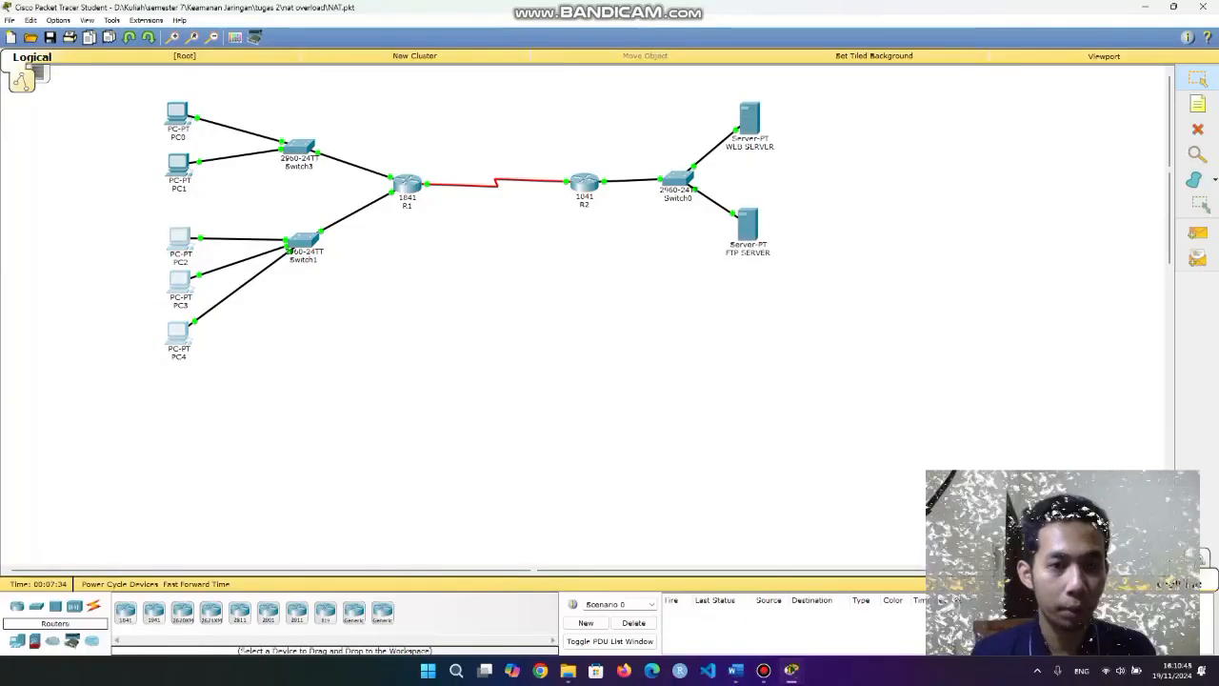
key(Escape)
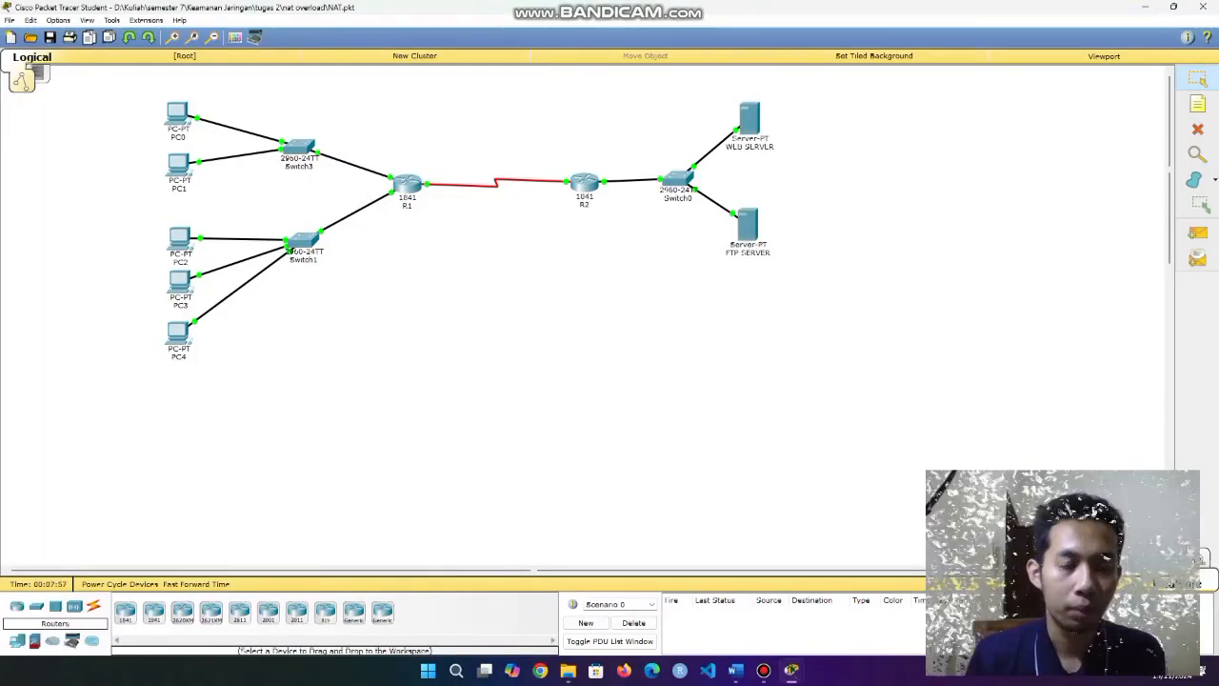
drag(152, 94, 218, 197)
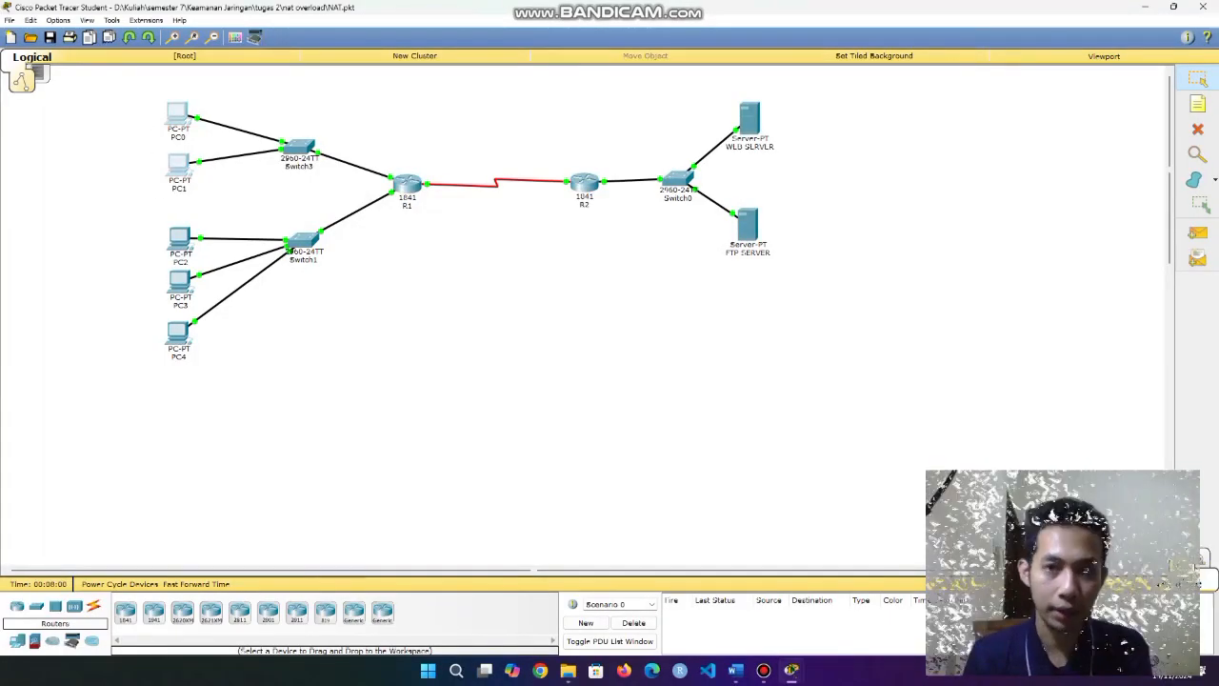
drag(731, 96, 791, 310)
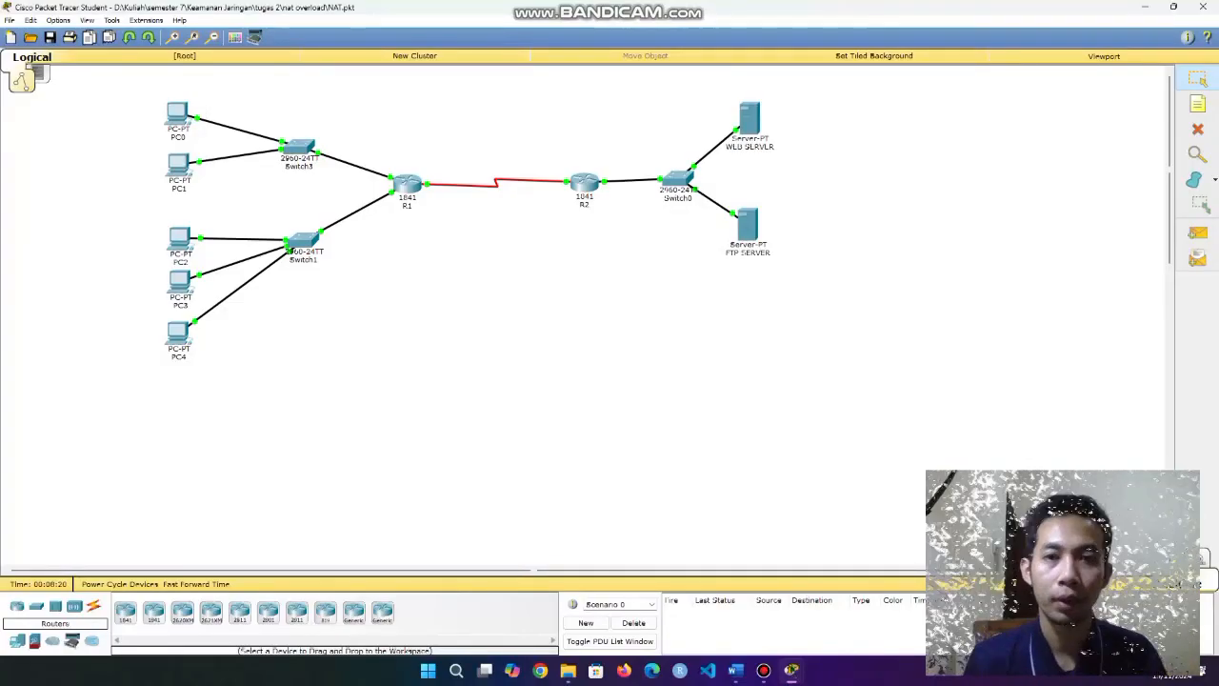
Open R1's CLI and get a router prompt to review the NAT overload commands.
click(406, 184)
click(510, 199)
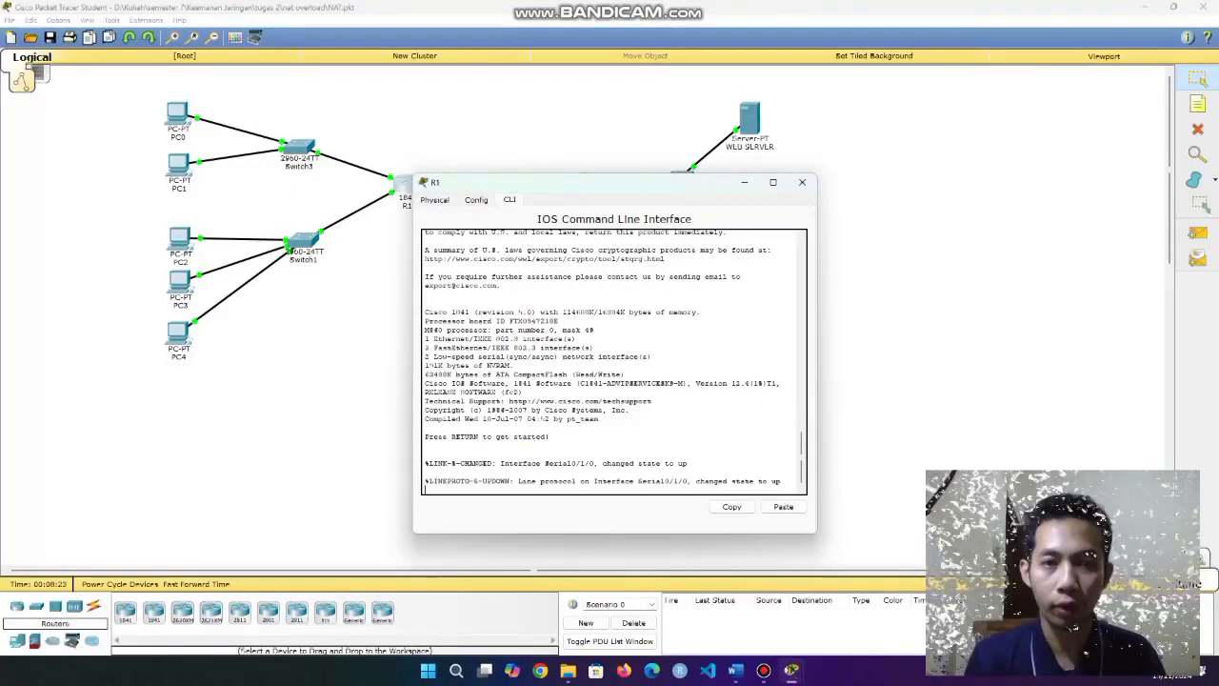
drag(590, 182, 413, 161)
key(Return)
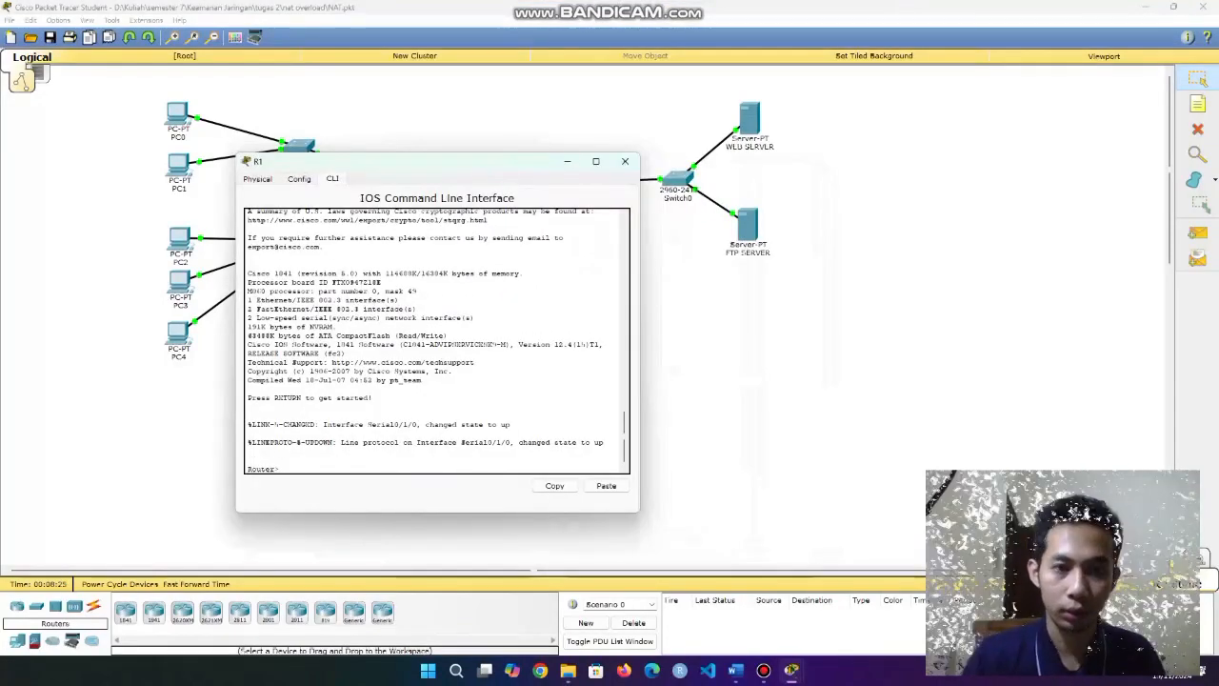
drag(413, 161, 295, 143)
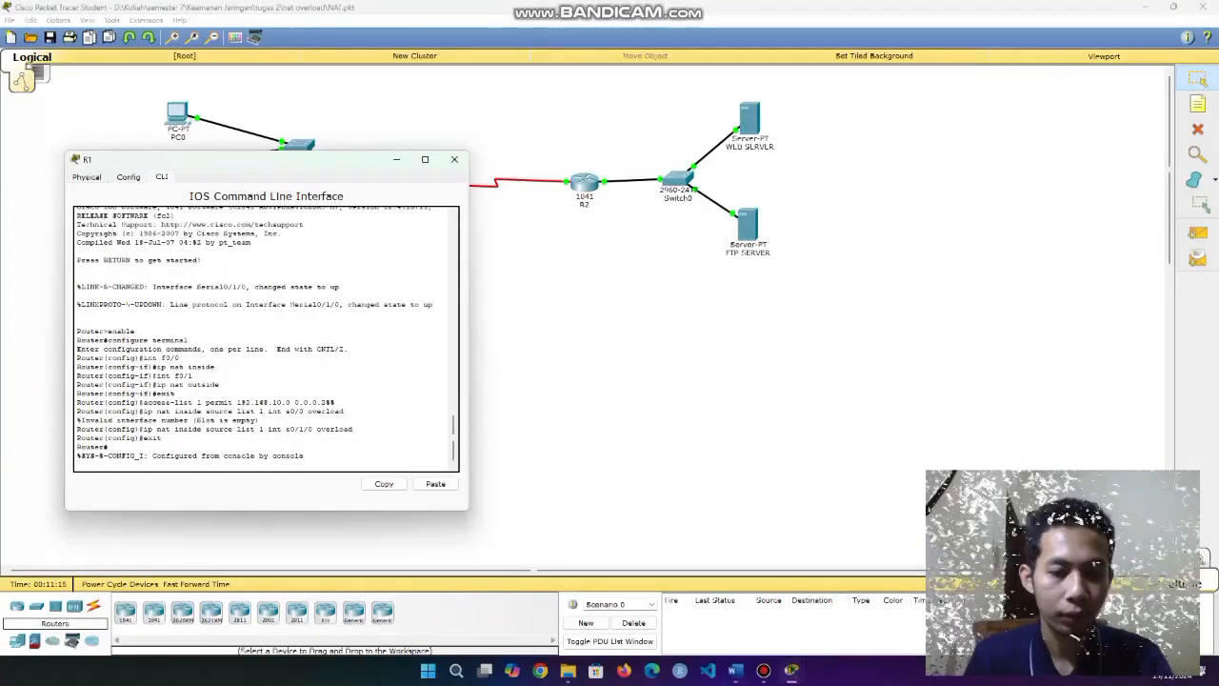
drag(144, 358, 180, 359)
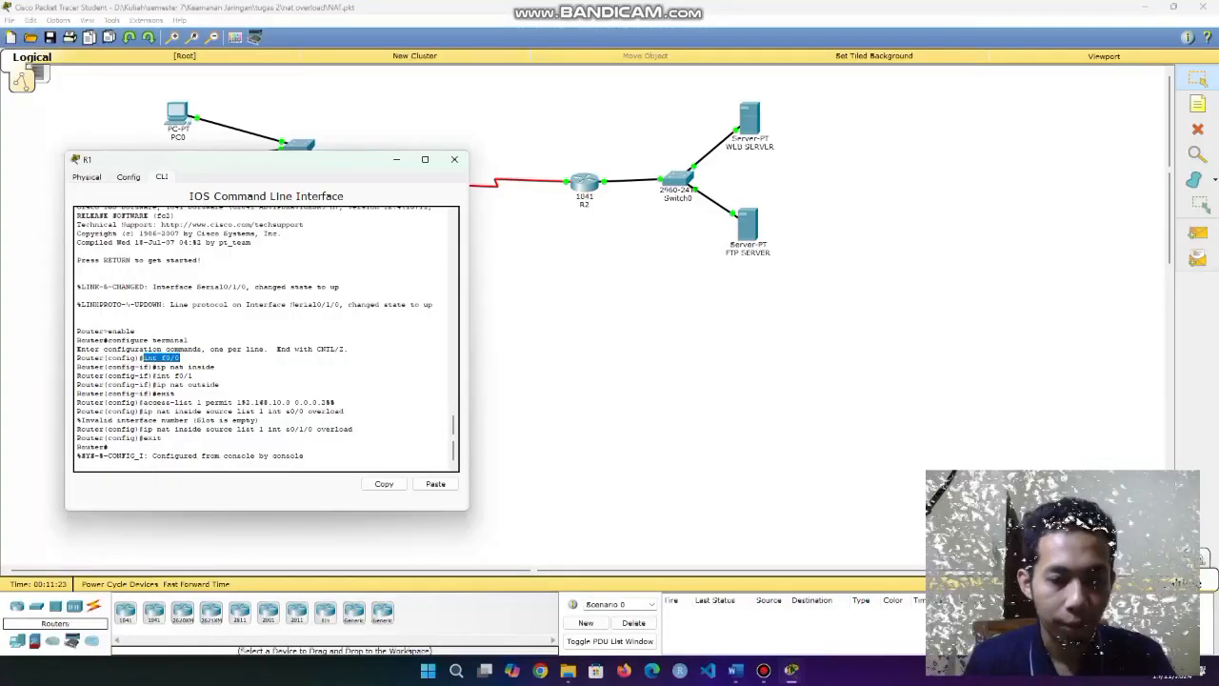
click(277, 458)
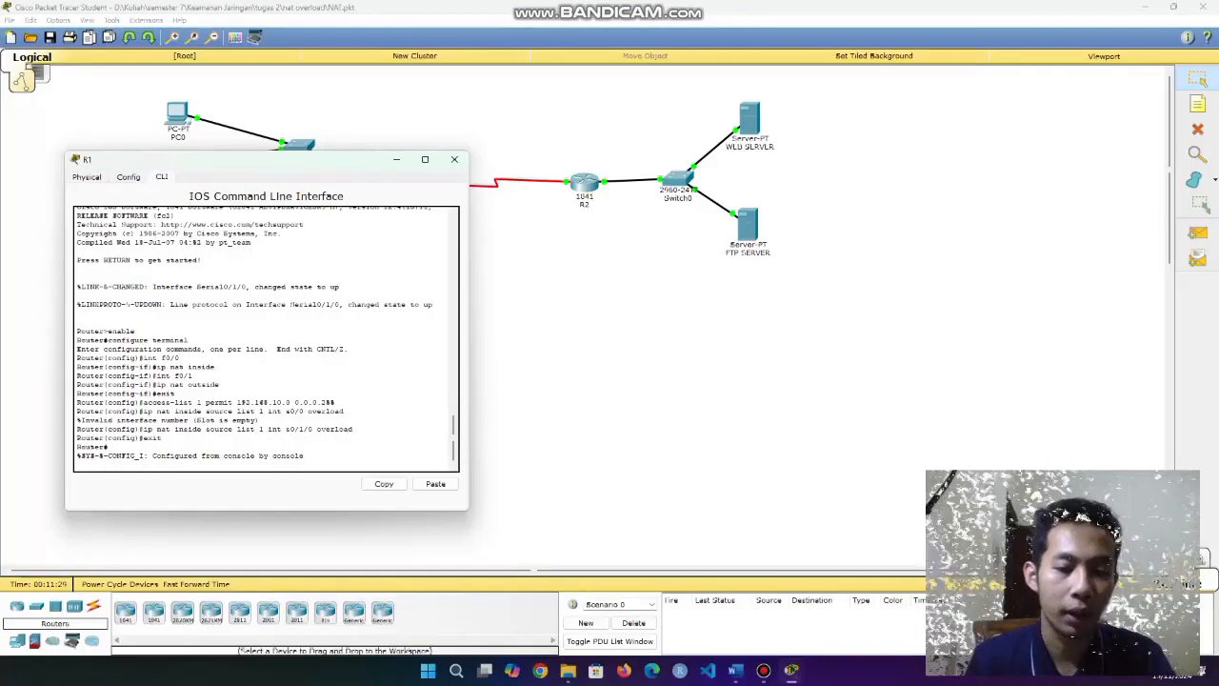
drag(166, 358, 181, 358)
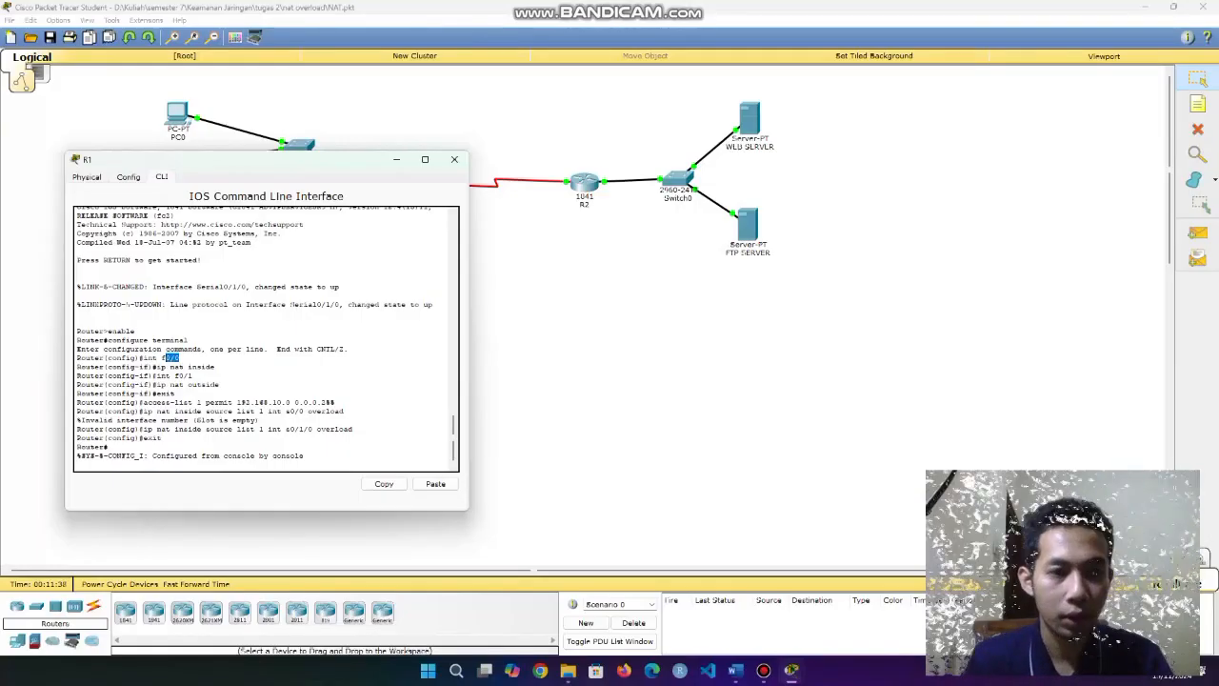
drag(160, 367, 216, 367)
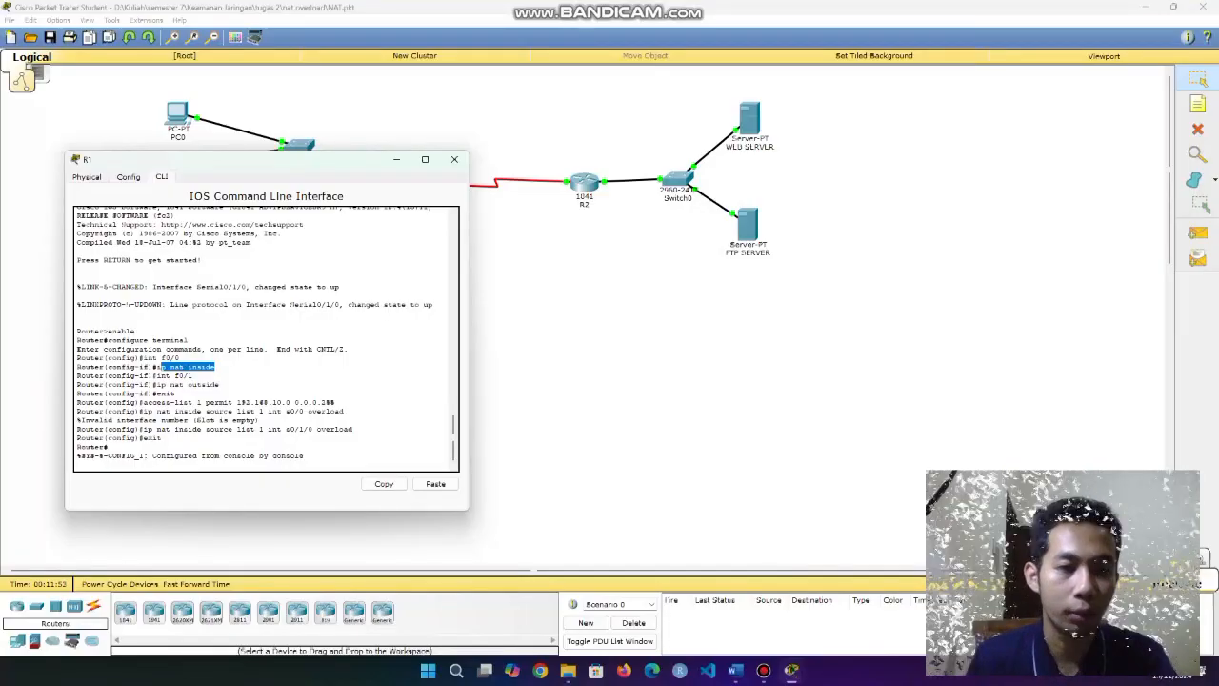
drag(201, 376, 157, 376)
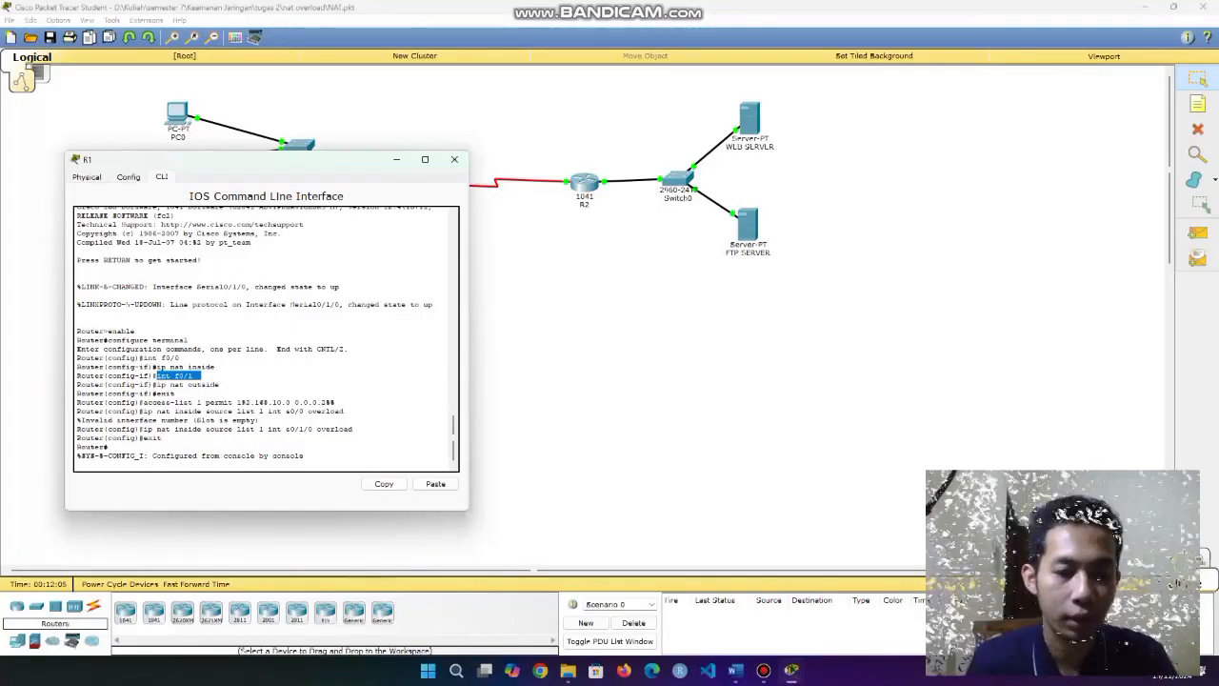
click(214, 402)
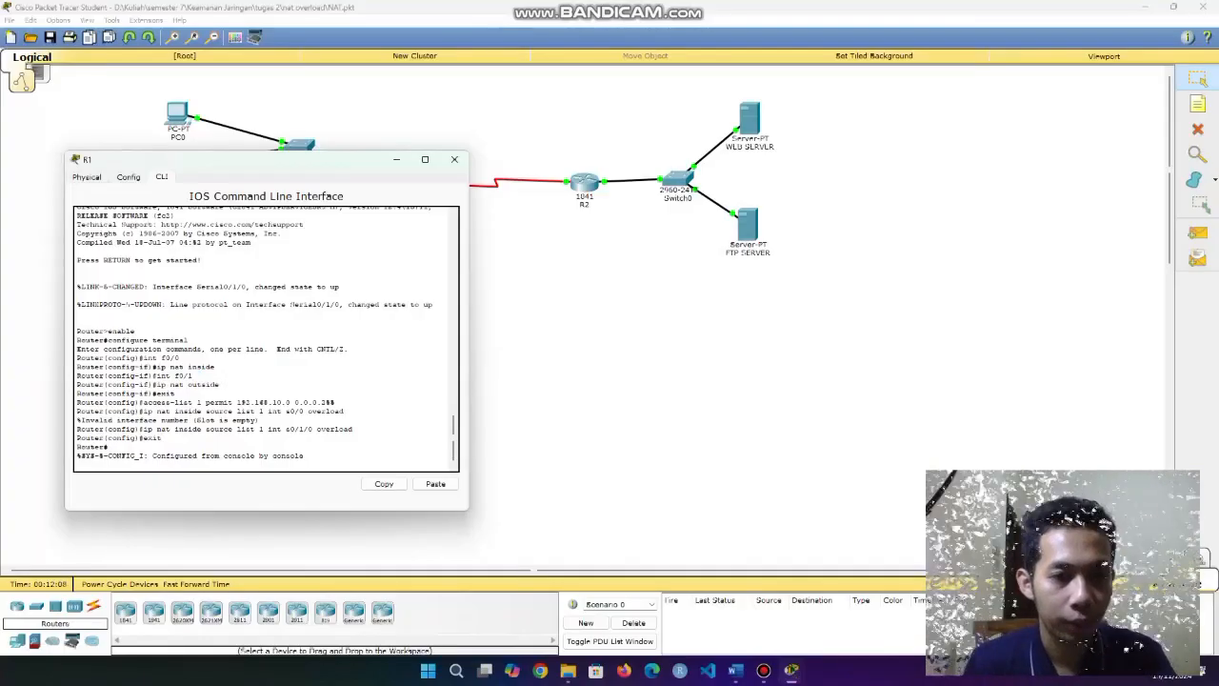
drag(228, 384, 160, 385)
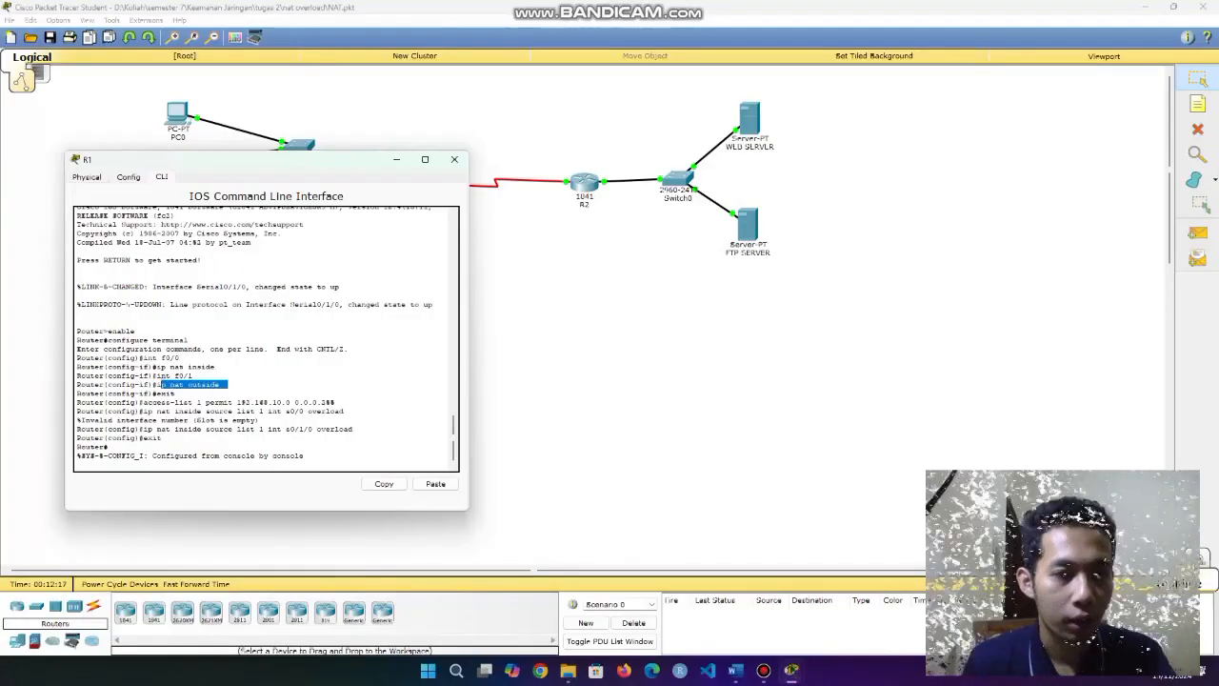
click(160, 385)
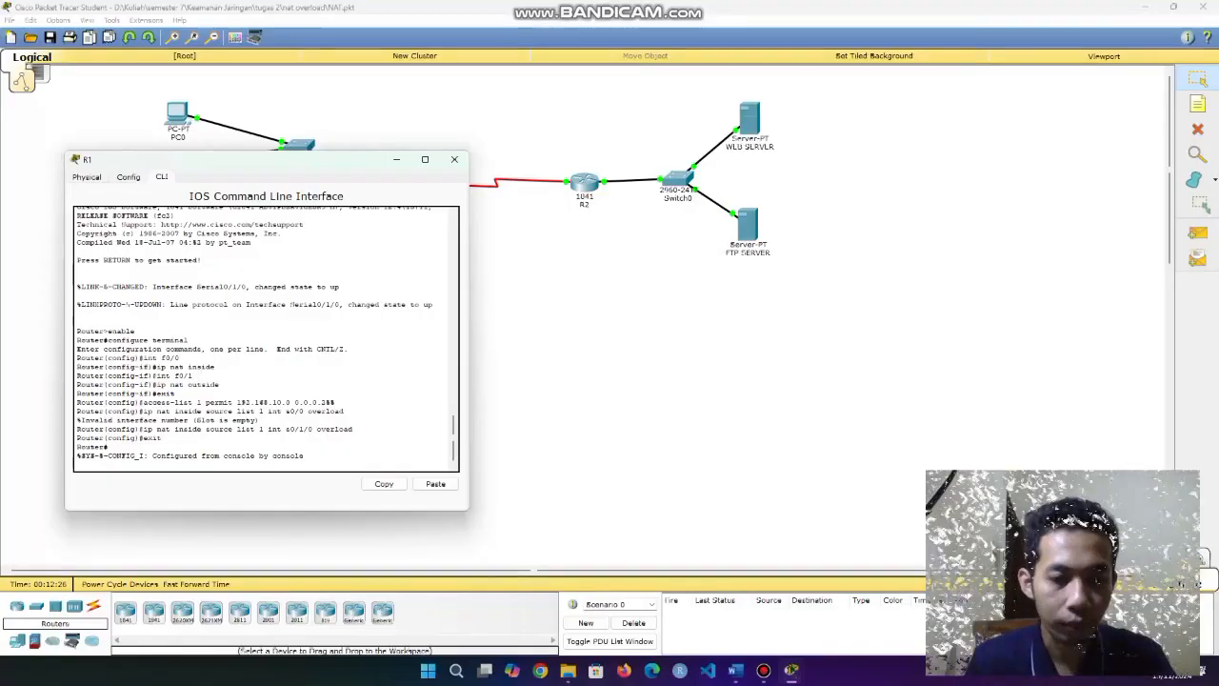
drag(143, 402, 338, 403)
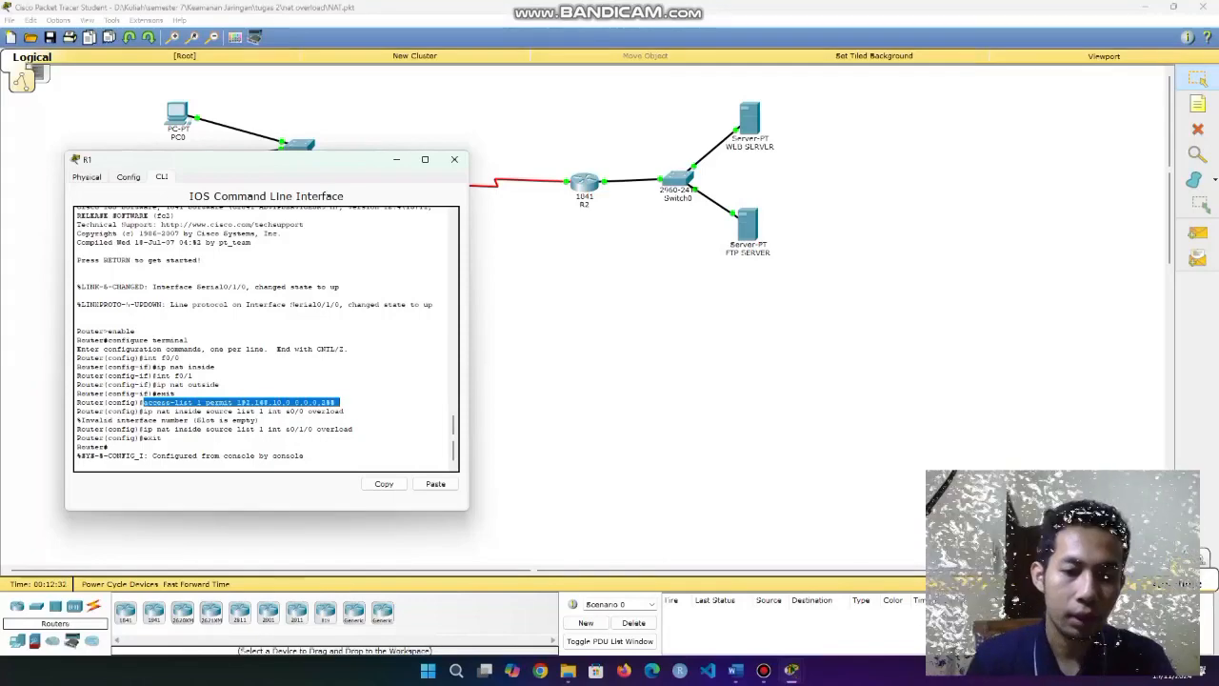
drag(236, 402, 291, 402)
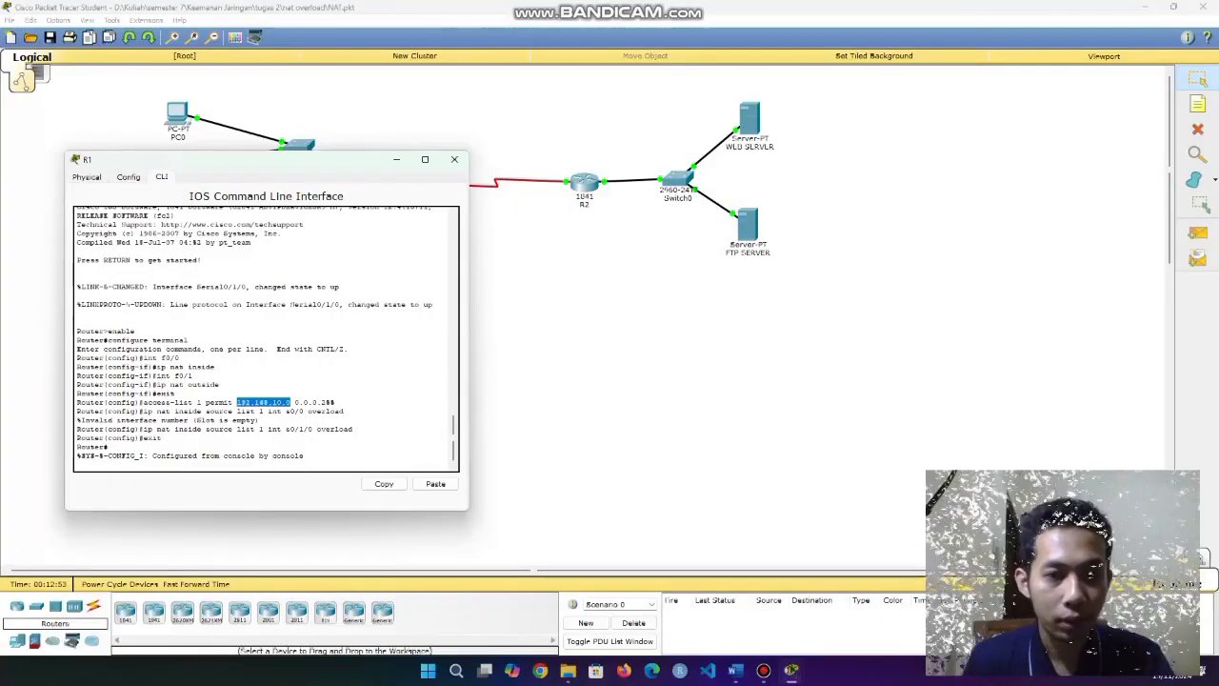
drag(295, 403, 335, 403)
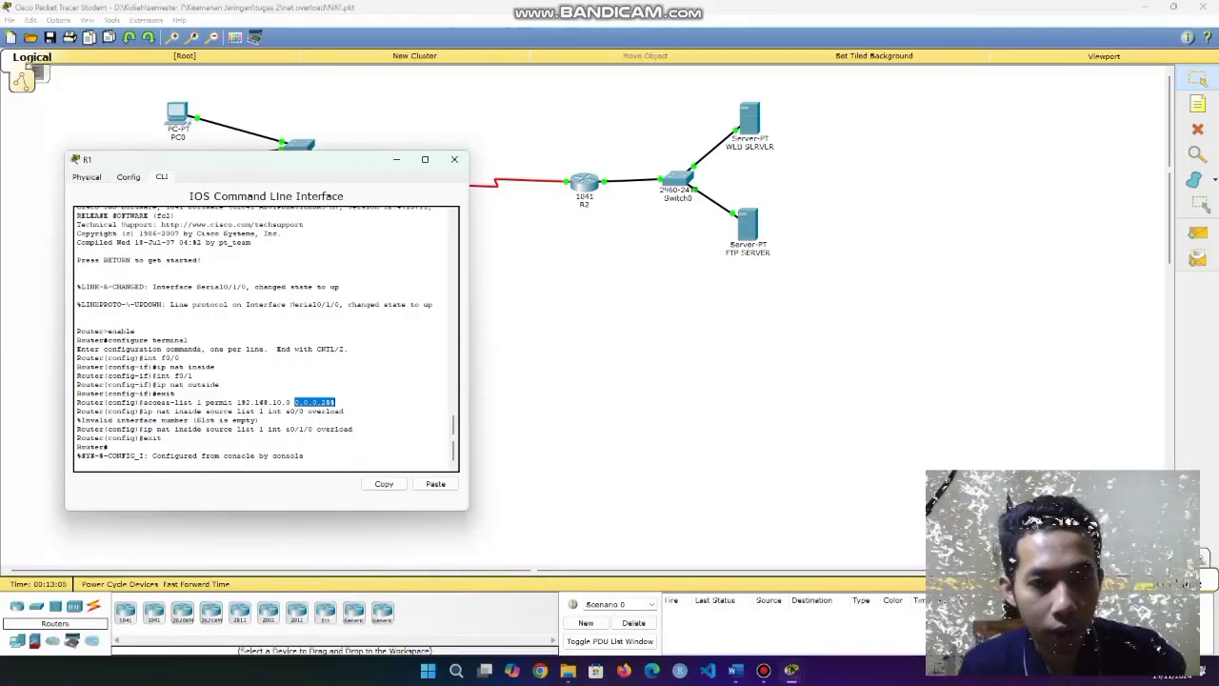
drag(236, 403, 287, 403)
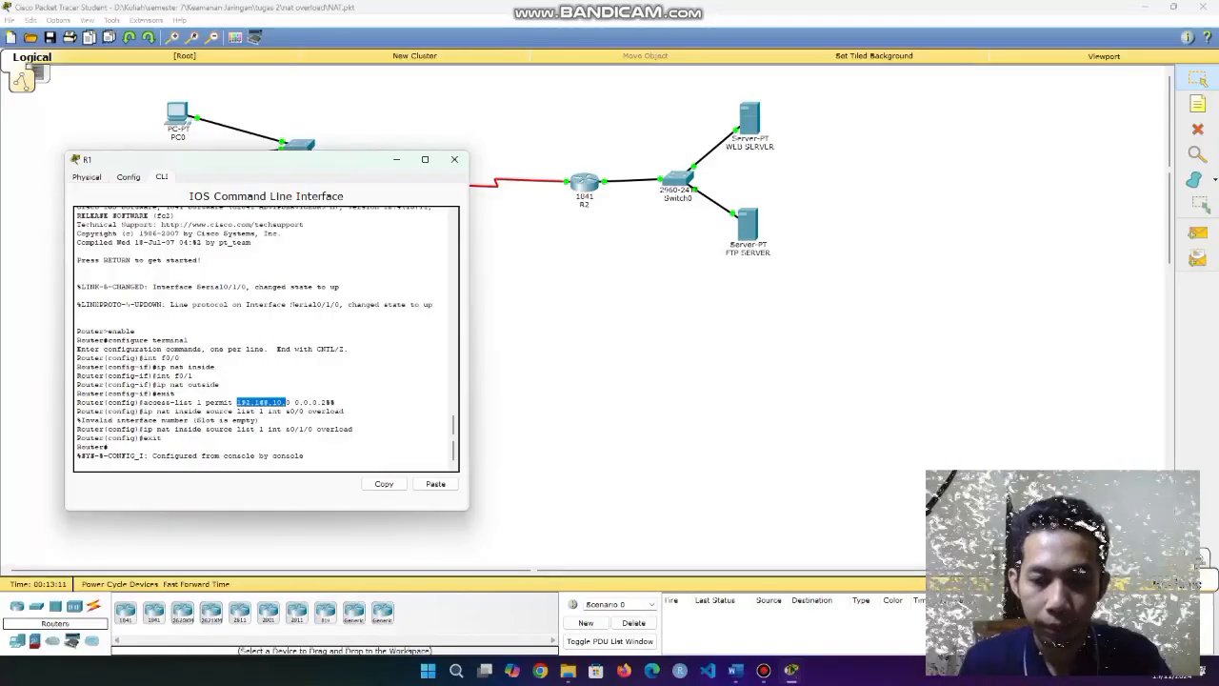
drag(339, 403, 317, 403)
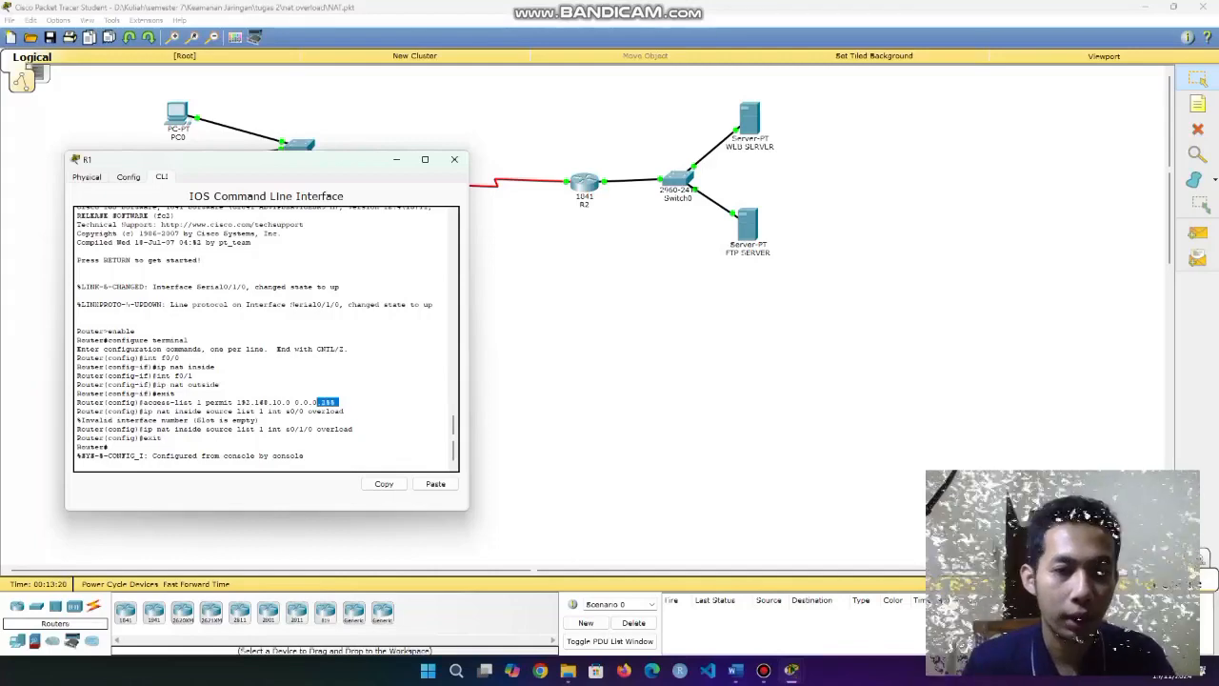
click(330, 404)
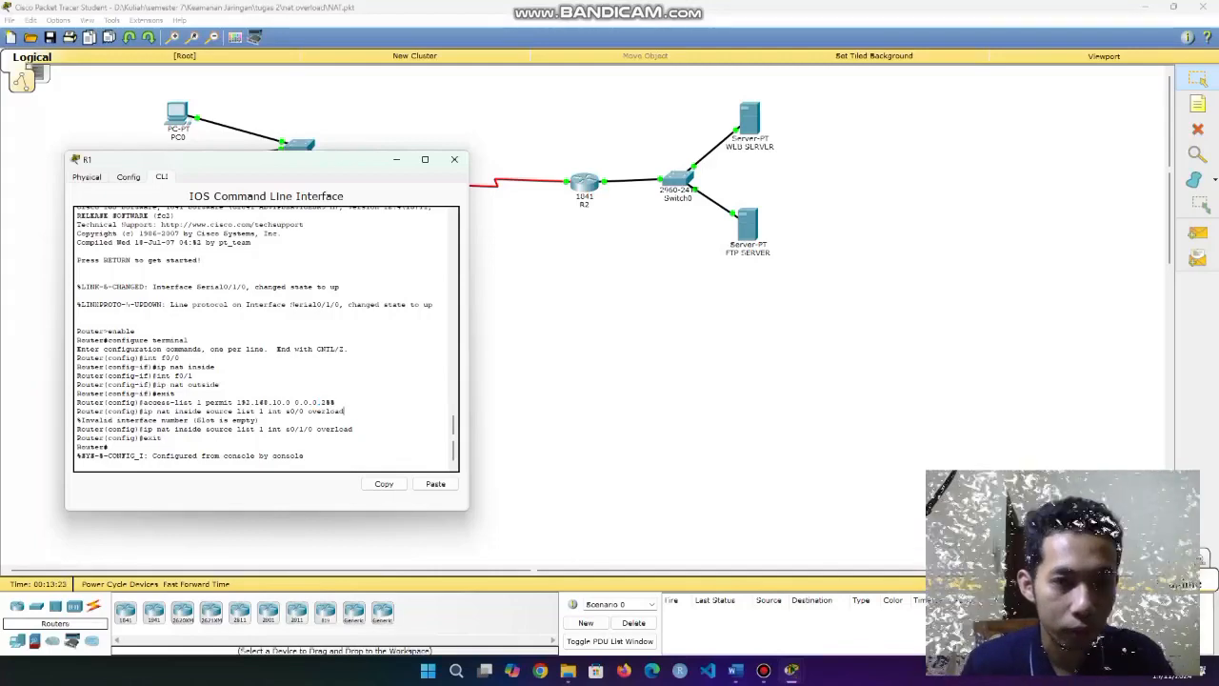
mouse_move(351, 429)
mouse_down()
mouse_move(143, 436)
mouse_move(354, 430)
mouse_up()
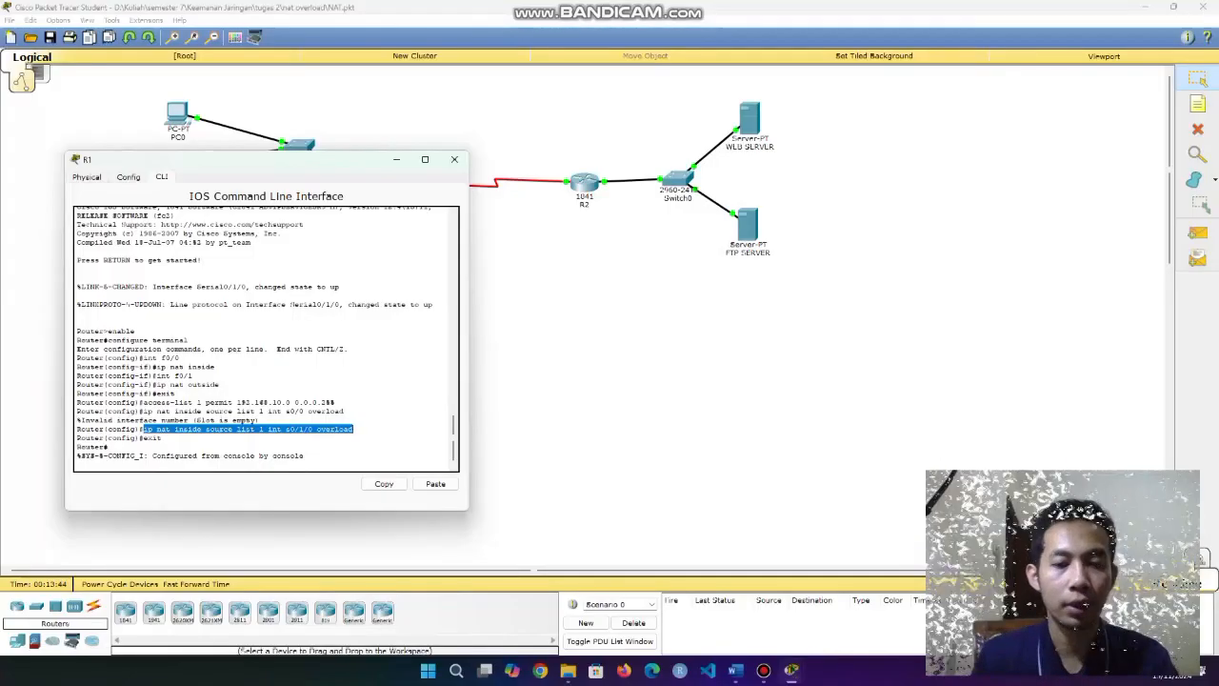
drag(286, 430, 313, 430)
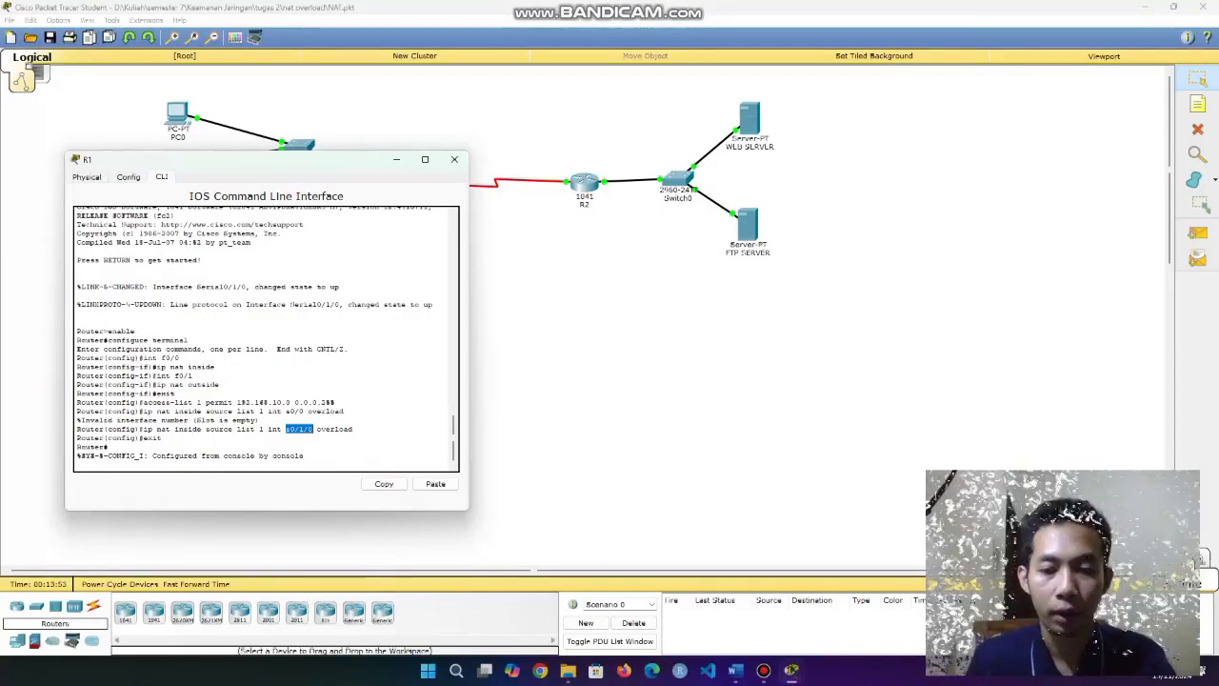
drag(318, 429, 353, 430)
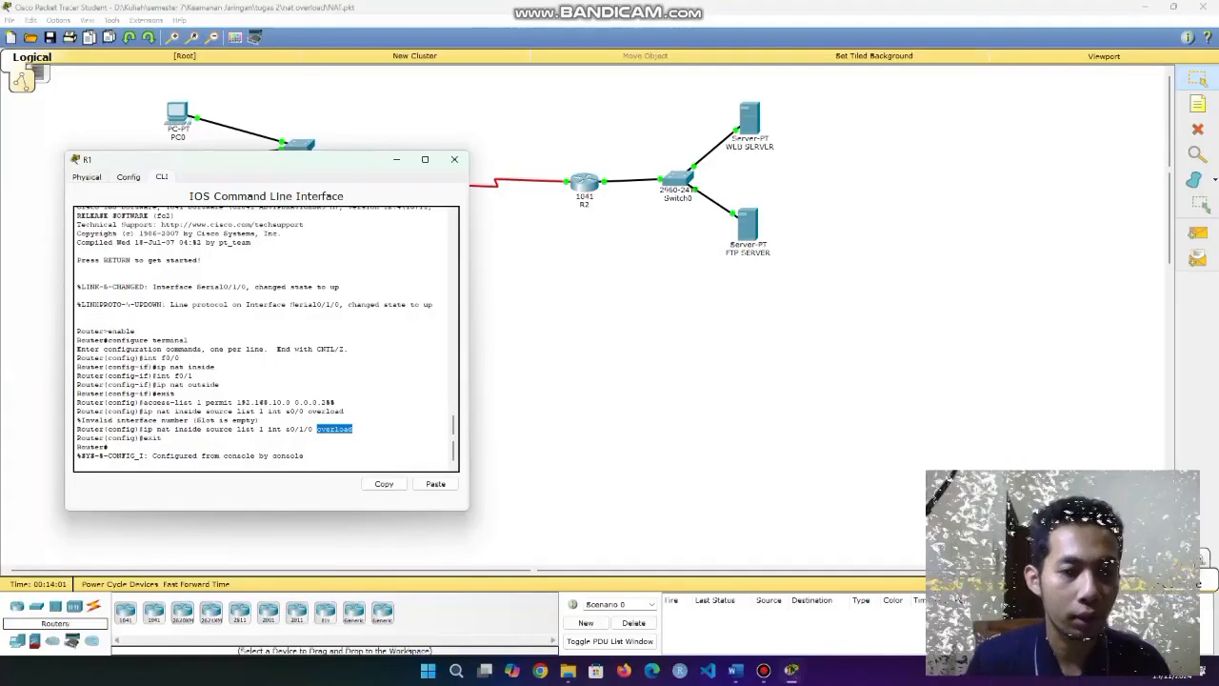
click(337, 430)
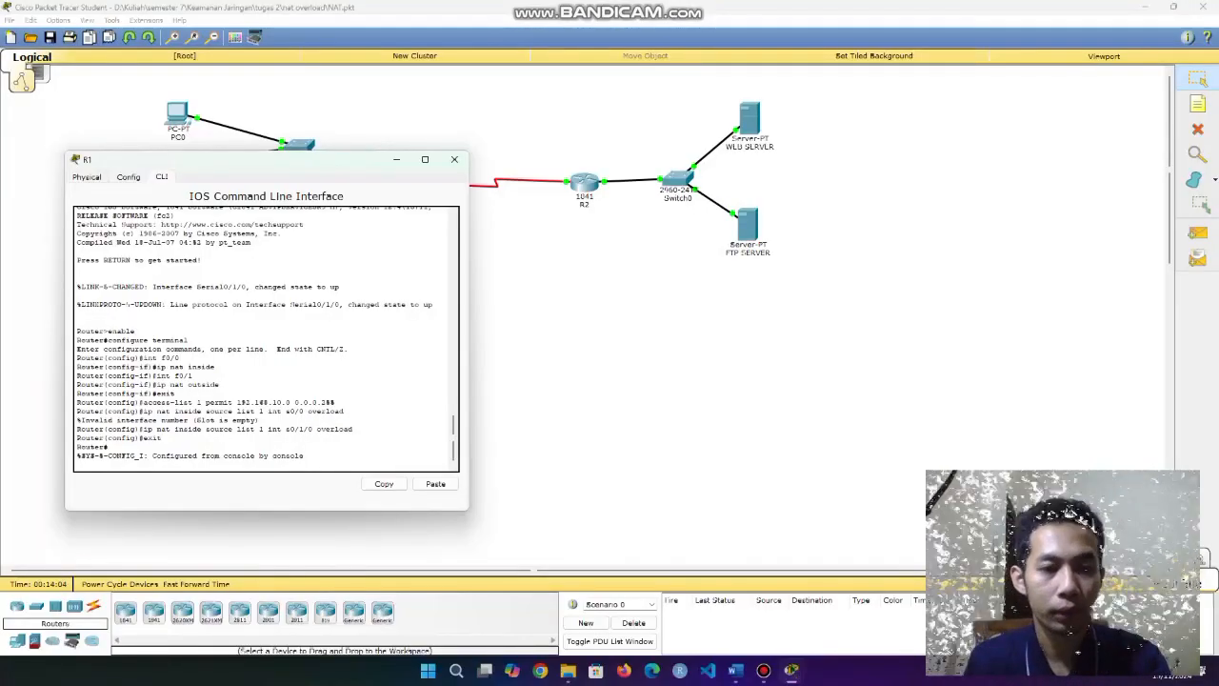
Save R1's running configuration to startup-config with NVRAM Save and close the configuration window.
click(127, 176)
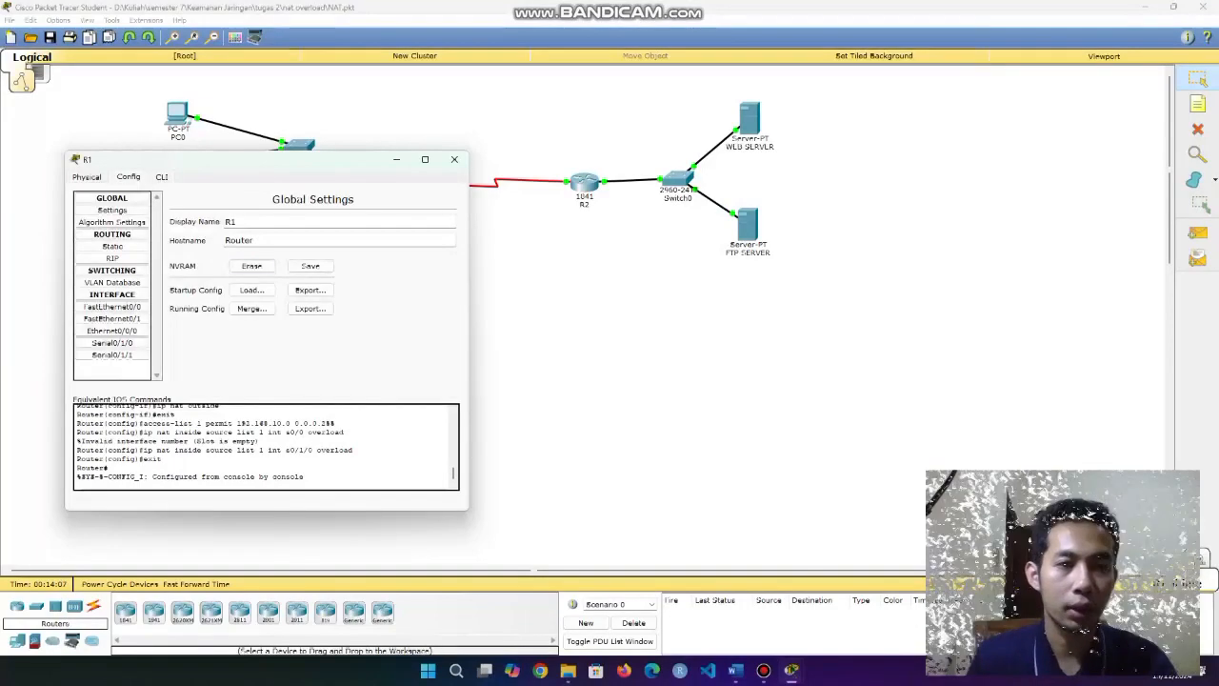
click(310, 266)
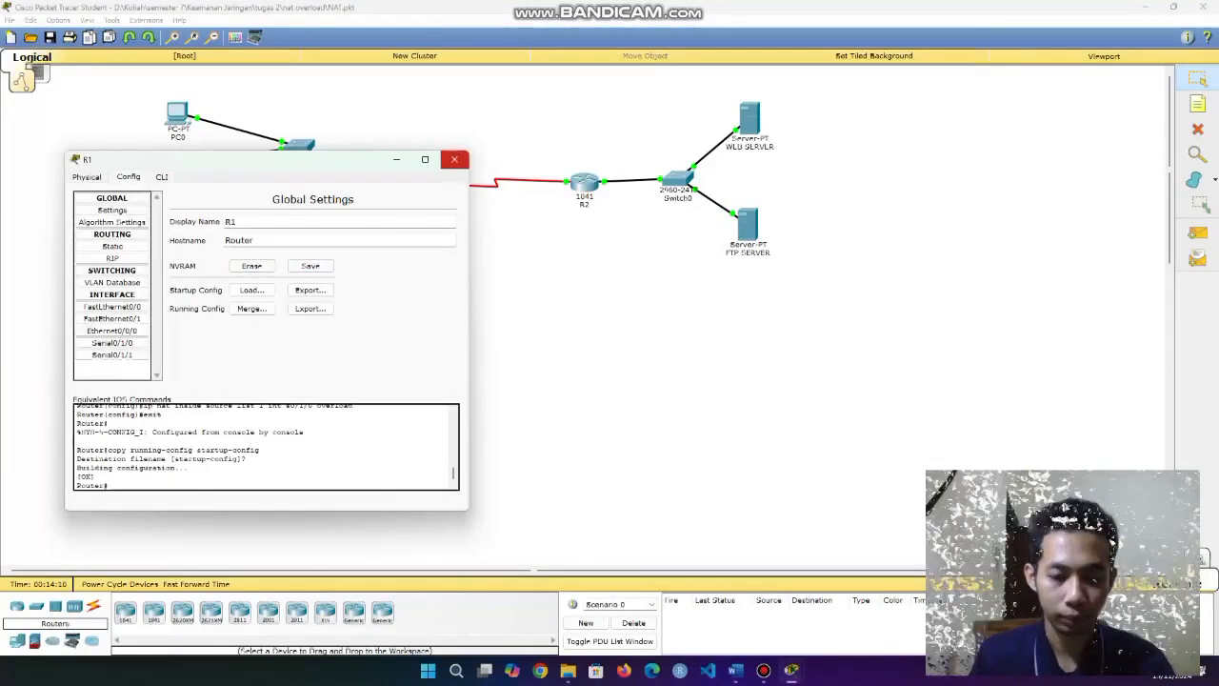
click(454, 159)
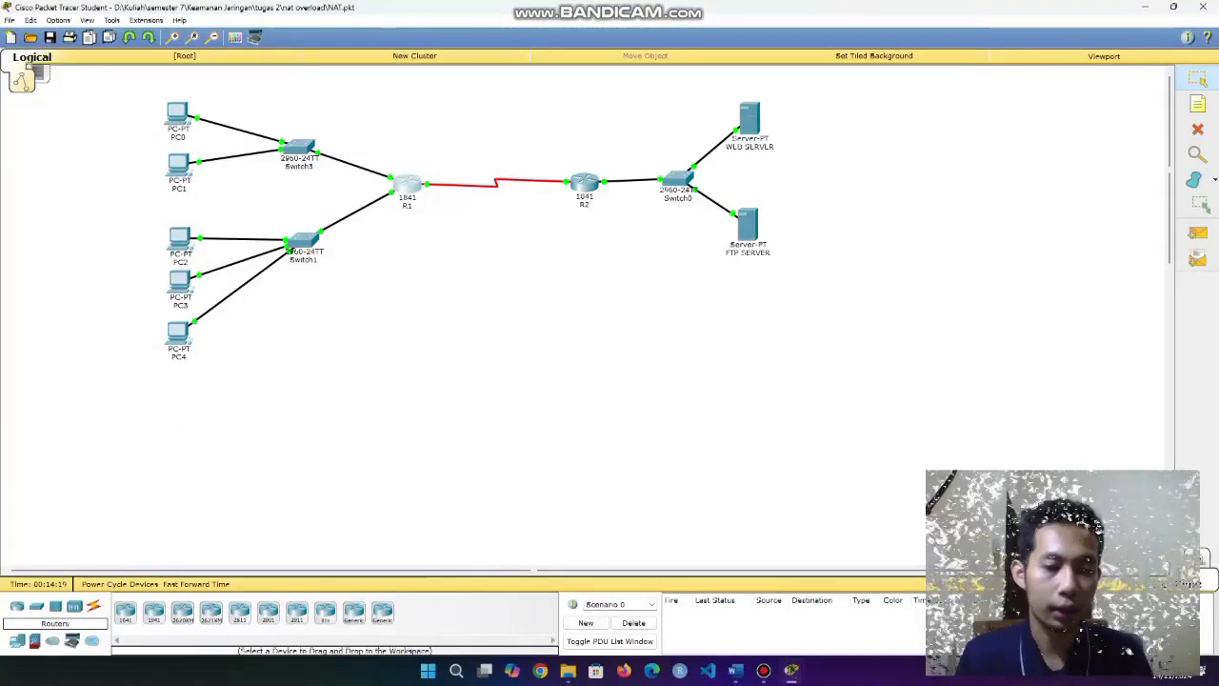
mouse_move(177, 114)
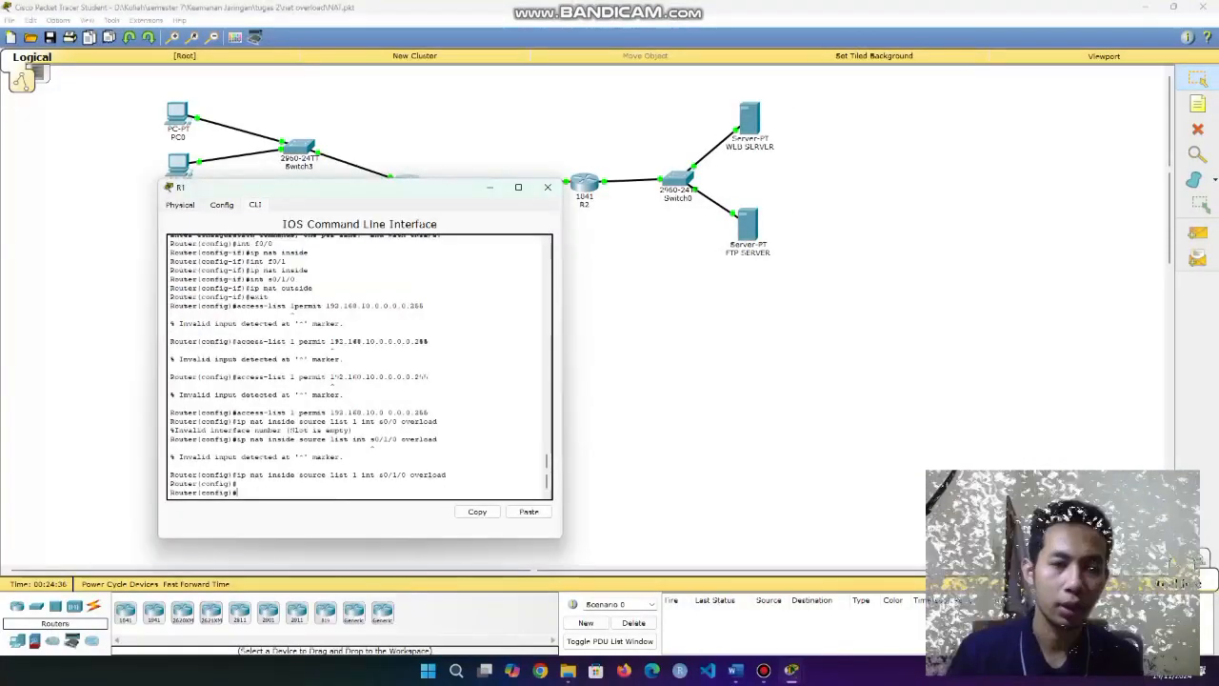
Highlight the int s0/1/0 and ip nat outside lines in R1's CLI, then get a fresh prompt.
drag(295, 380, 249, 380)
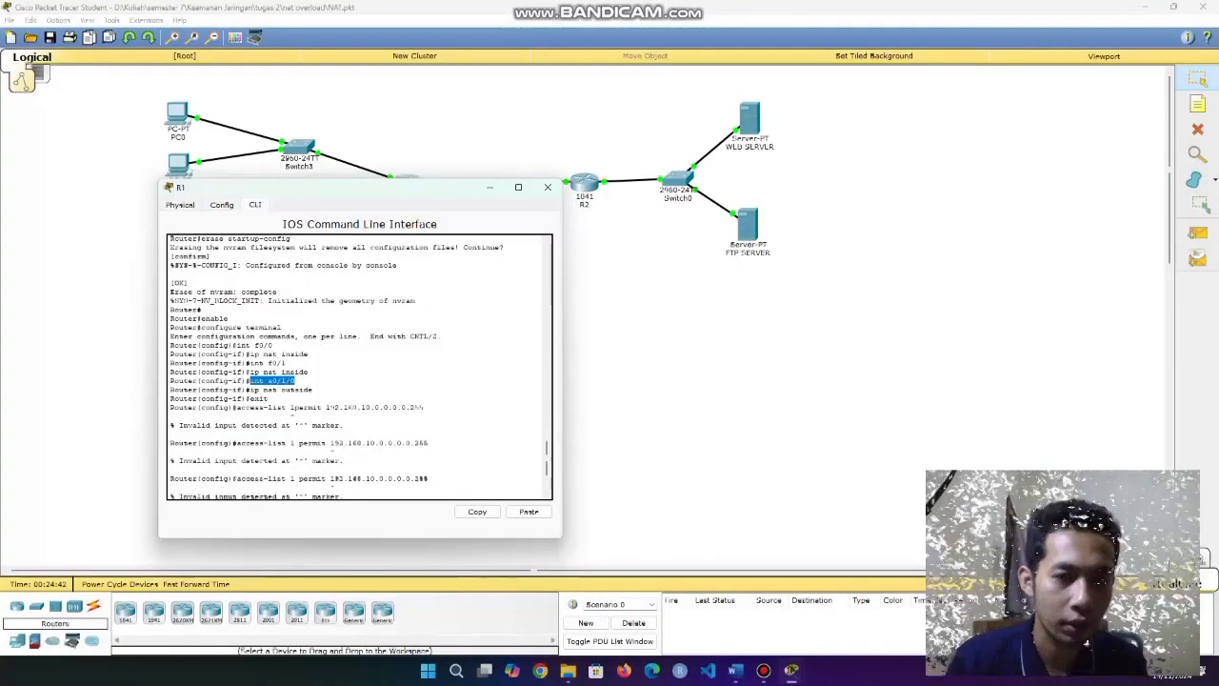
click(295, 380)
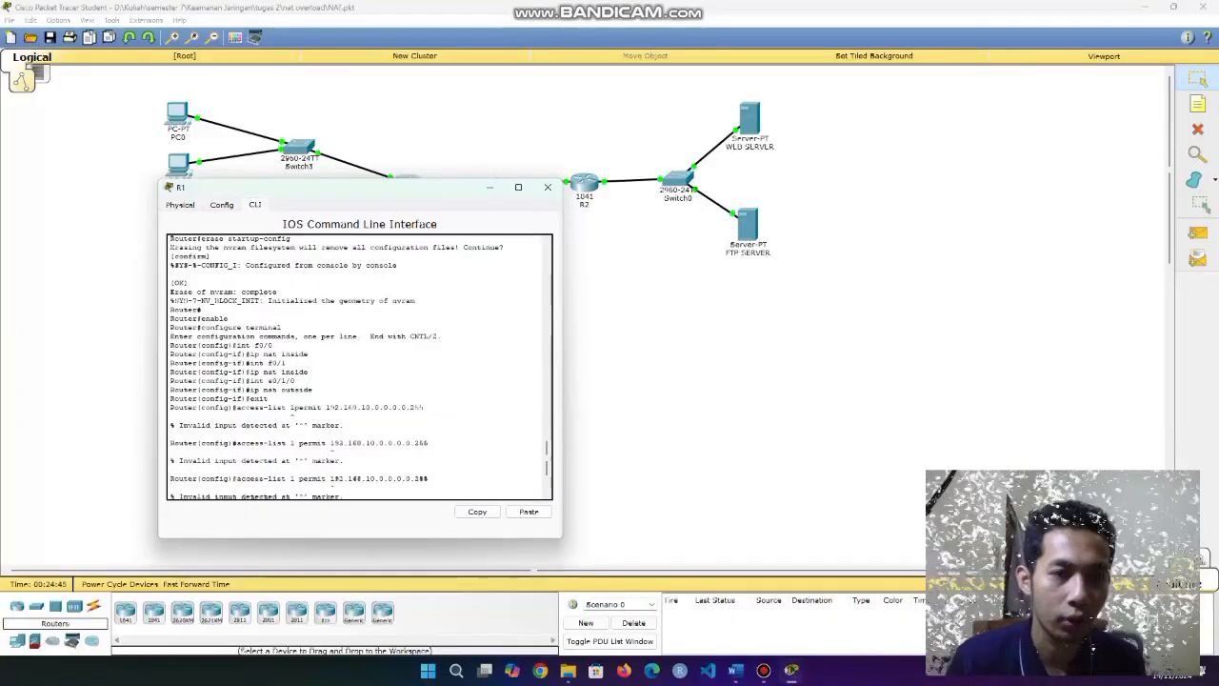
drag(312, 390, 273, 389)
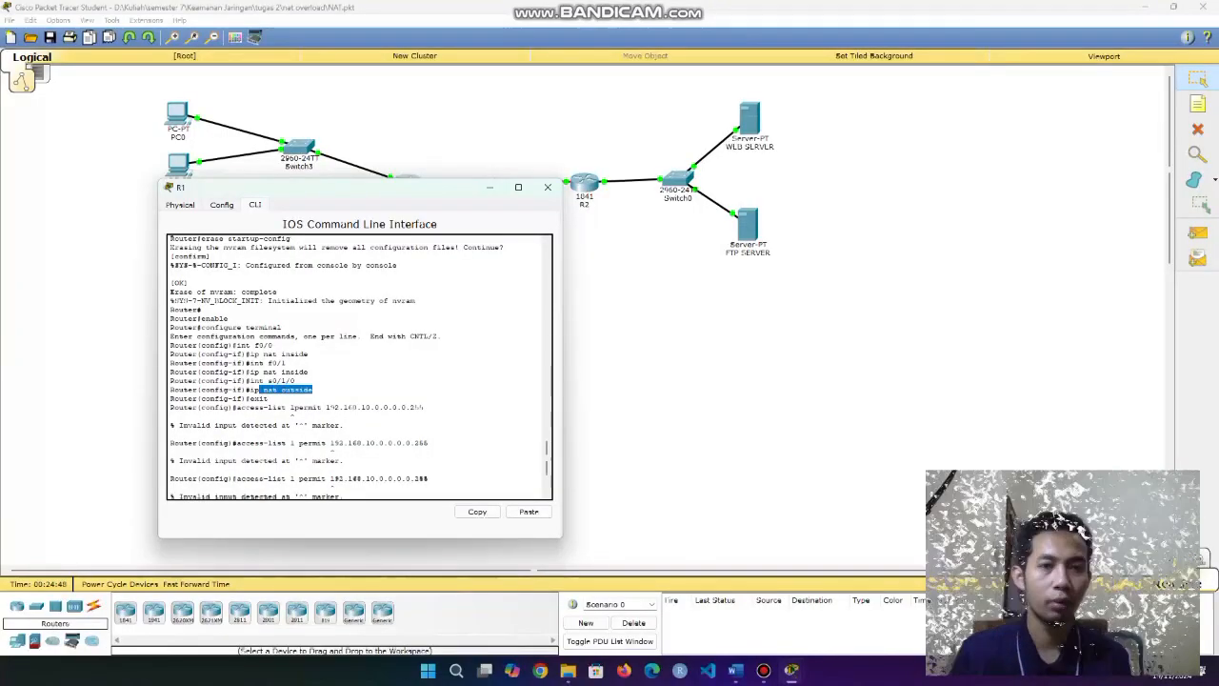
click(297, 410)
key(Return)
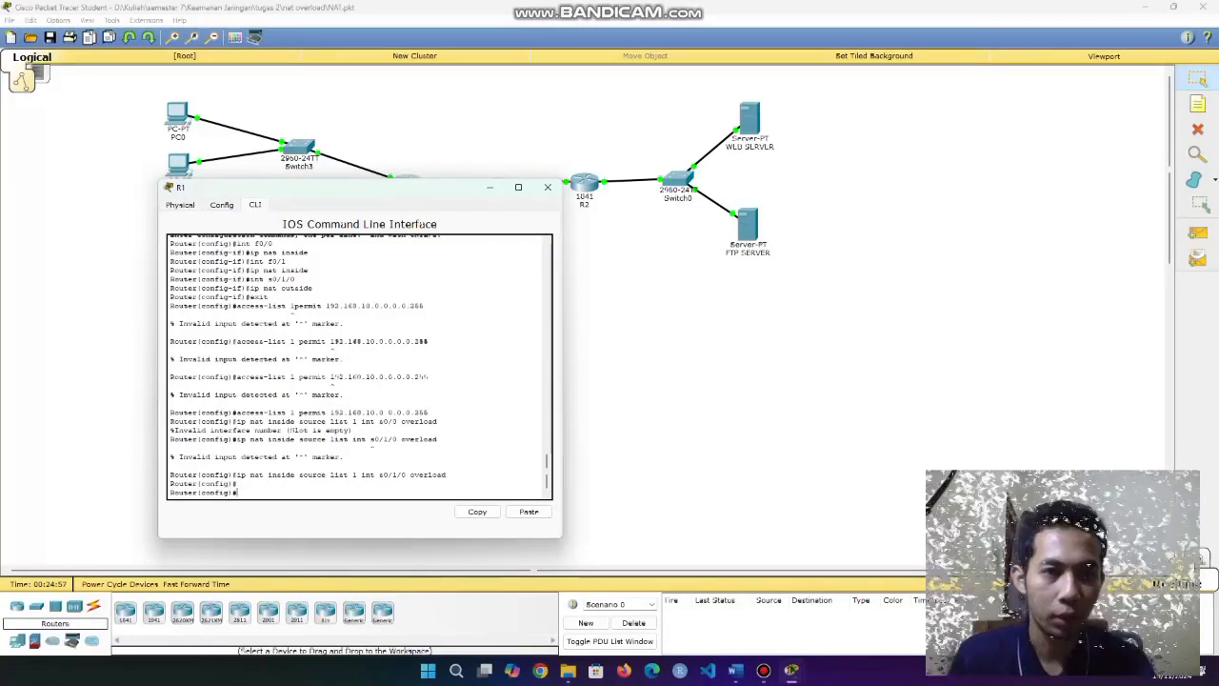
Save R1's configuration to startup-config via NVRAM Save and close the window.
click(222, 205)
click(405, 293)
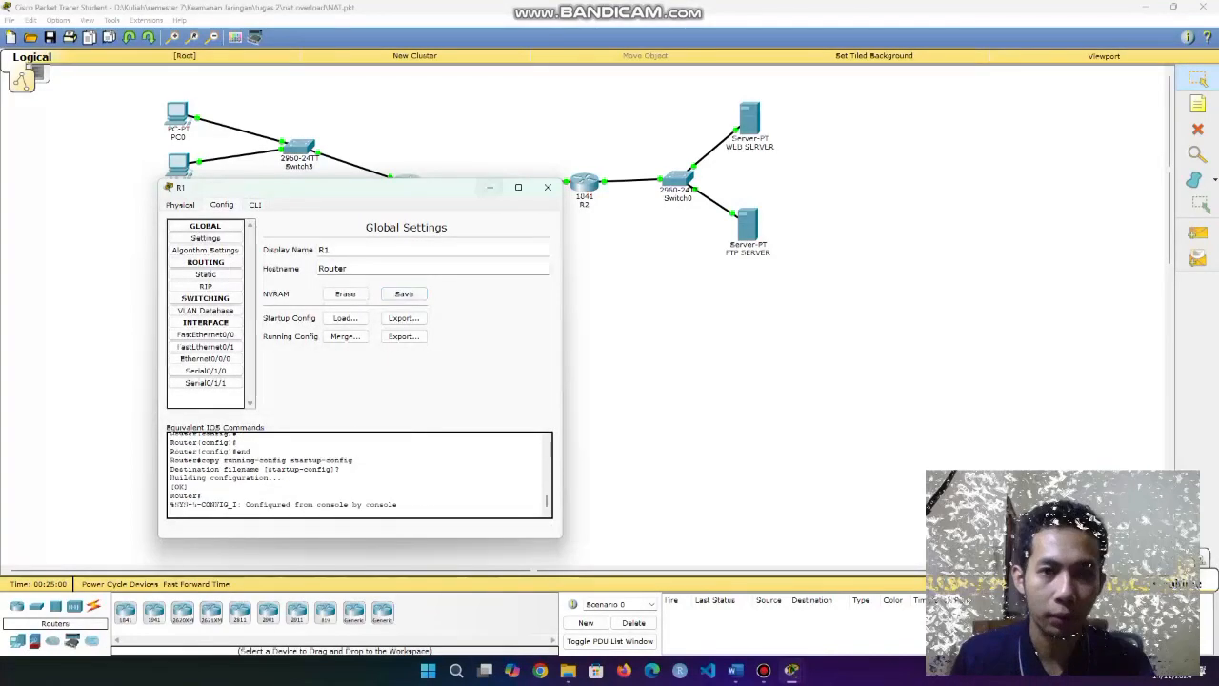
click(548, 188)
Load the WEB SERVER page in PC0's web browser, then hide PC0's window.
click(177, 114)
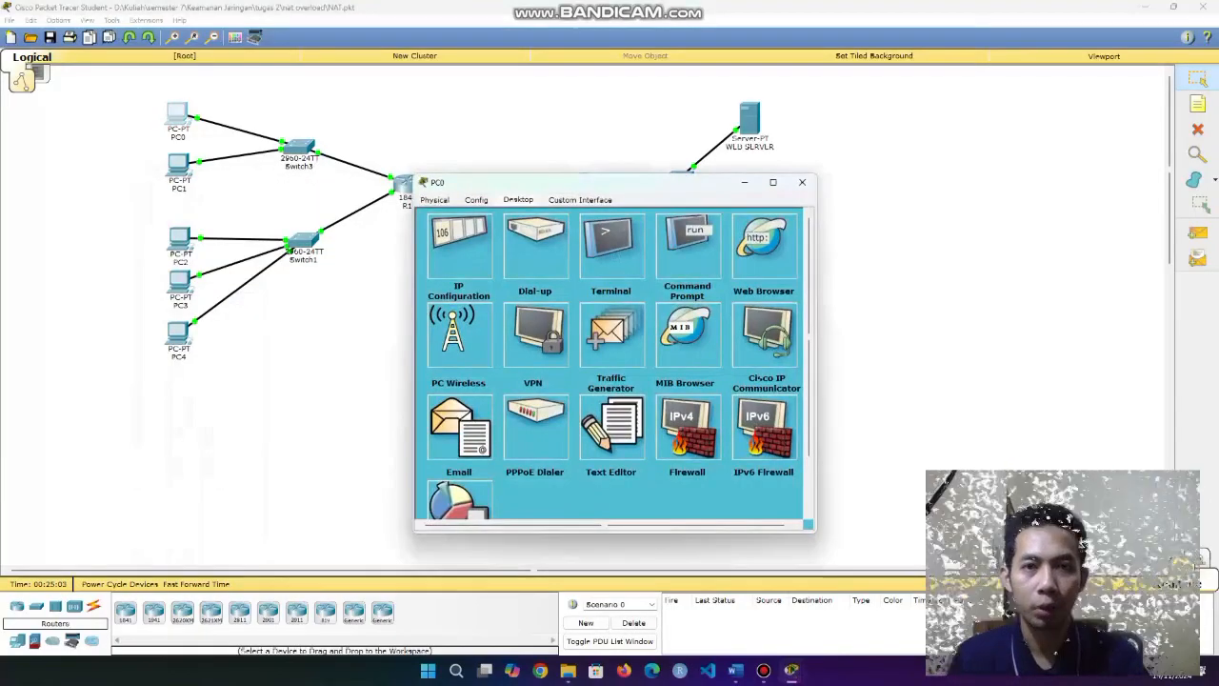
drag(591, 181, 500, 168)
click(597, 231)
click(698, 224)
click(674, 232)
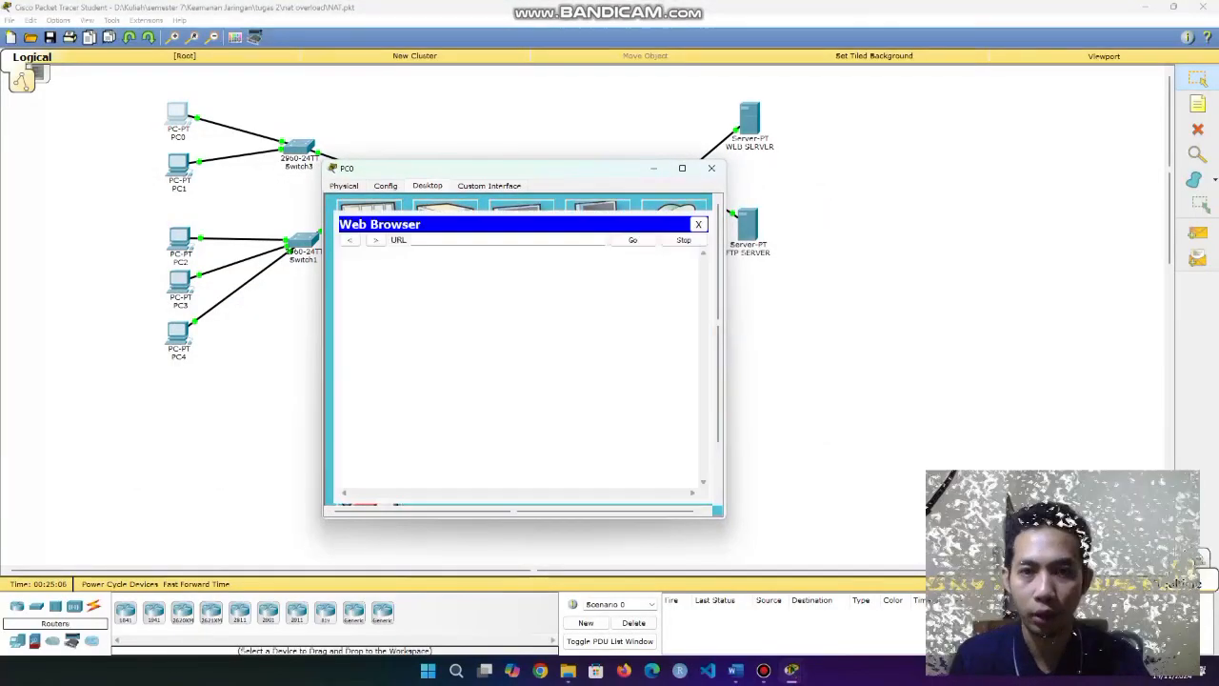
text(192.)
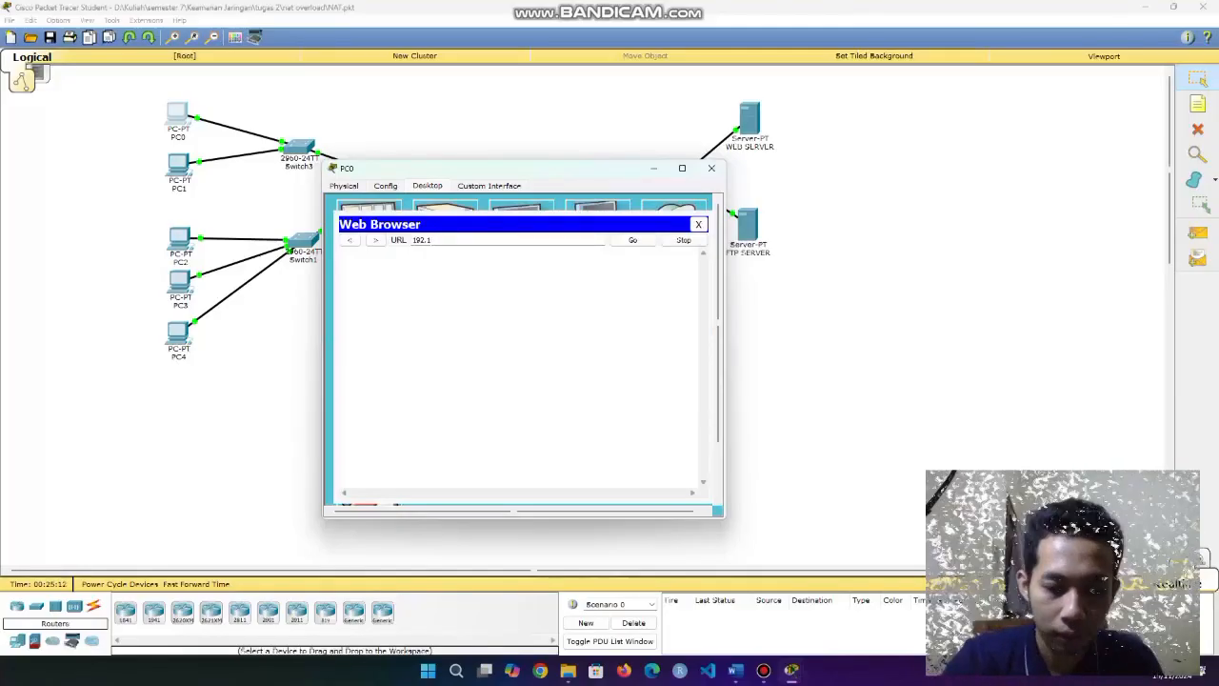
text(168.20.2)
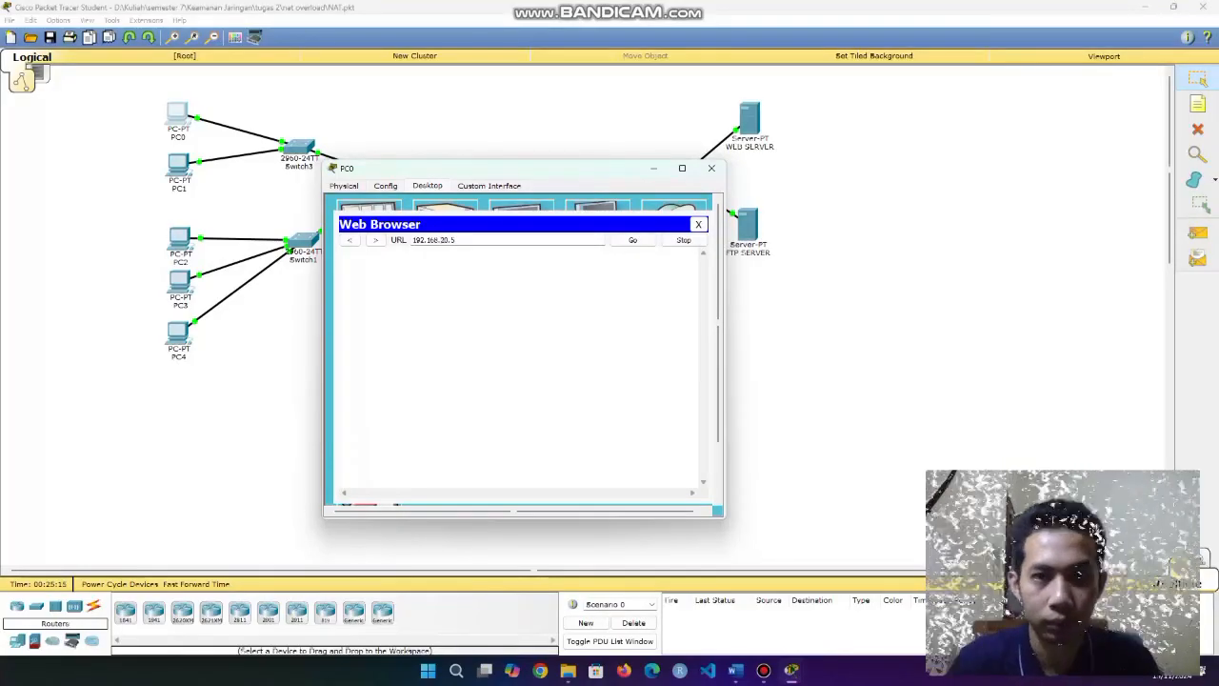
click(633, 240)
click(655, 169)
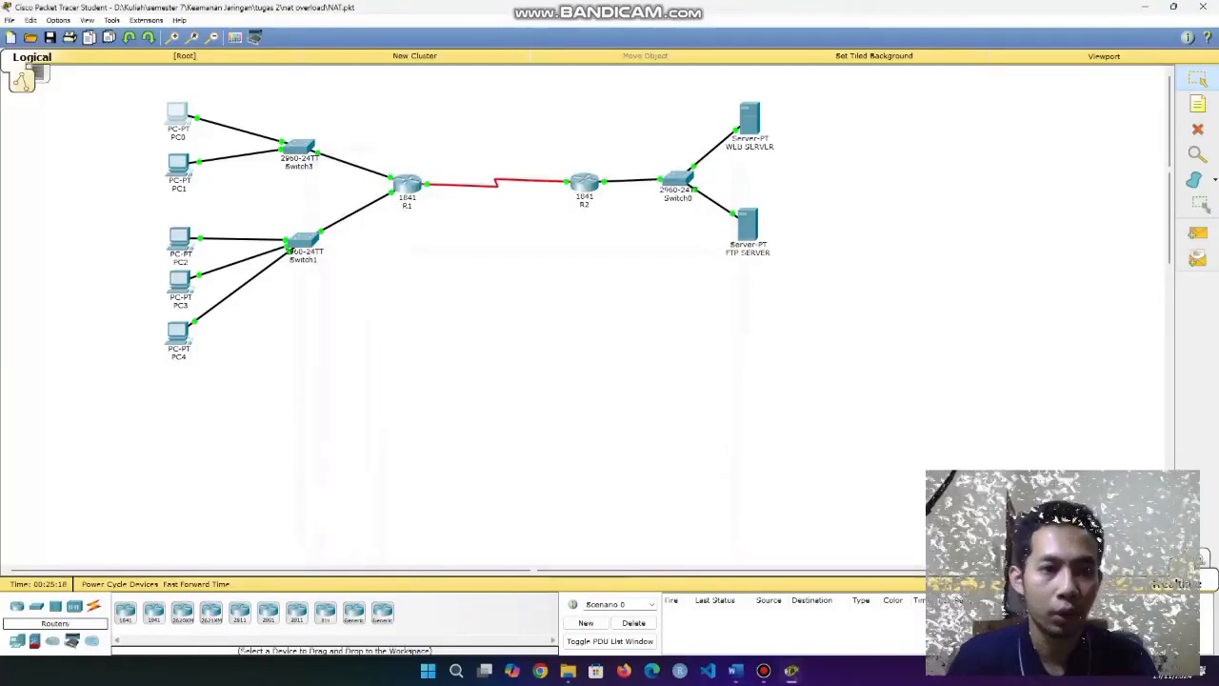
click(749, 119)
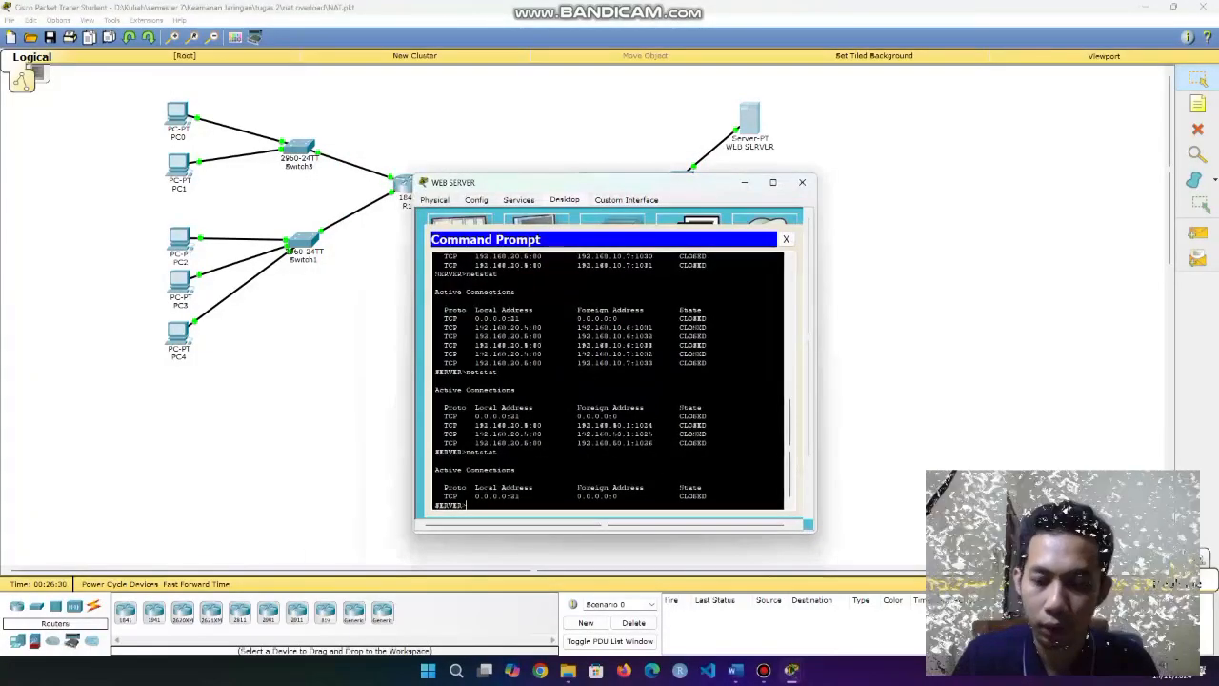
Rerun netstat on the web server and highlight the newest connection rows.
key(Up)
key(Return)
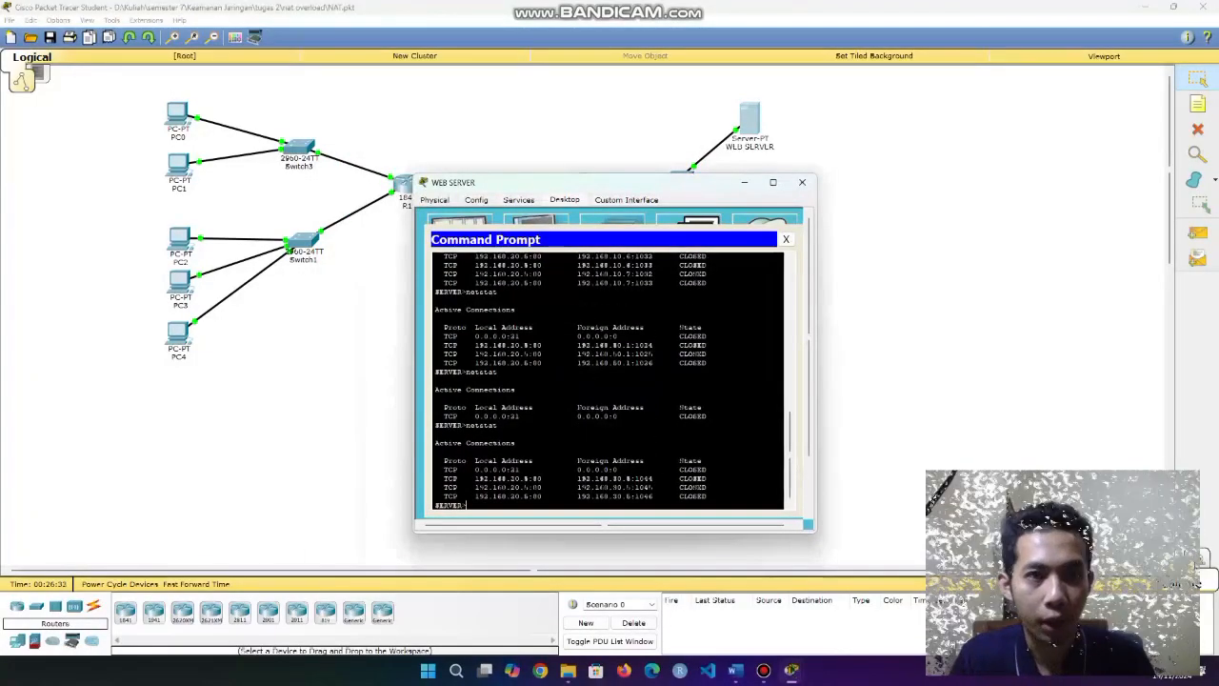
drag(573, 479, 653, 497)
click(629, 496)
drag(575, 479, 653, 496)
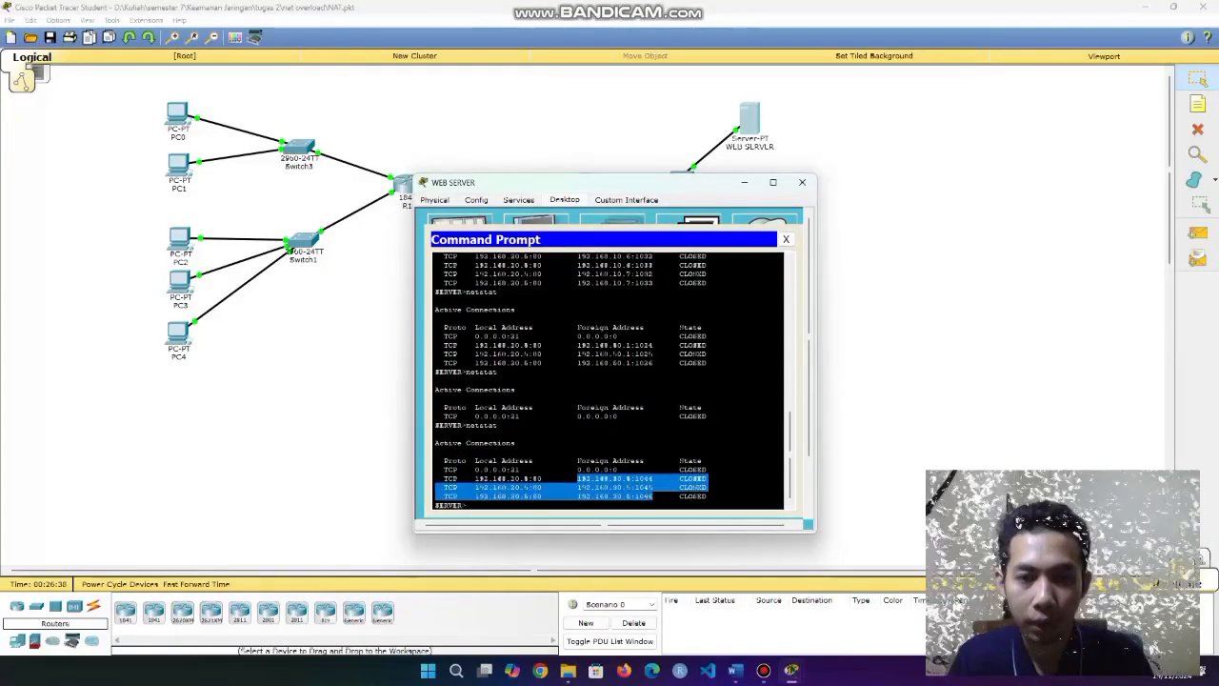
click(652, 496)
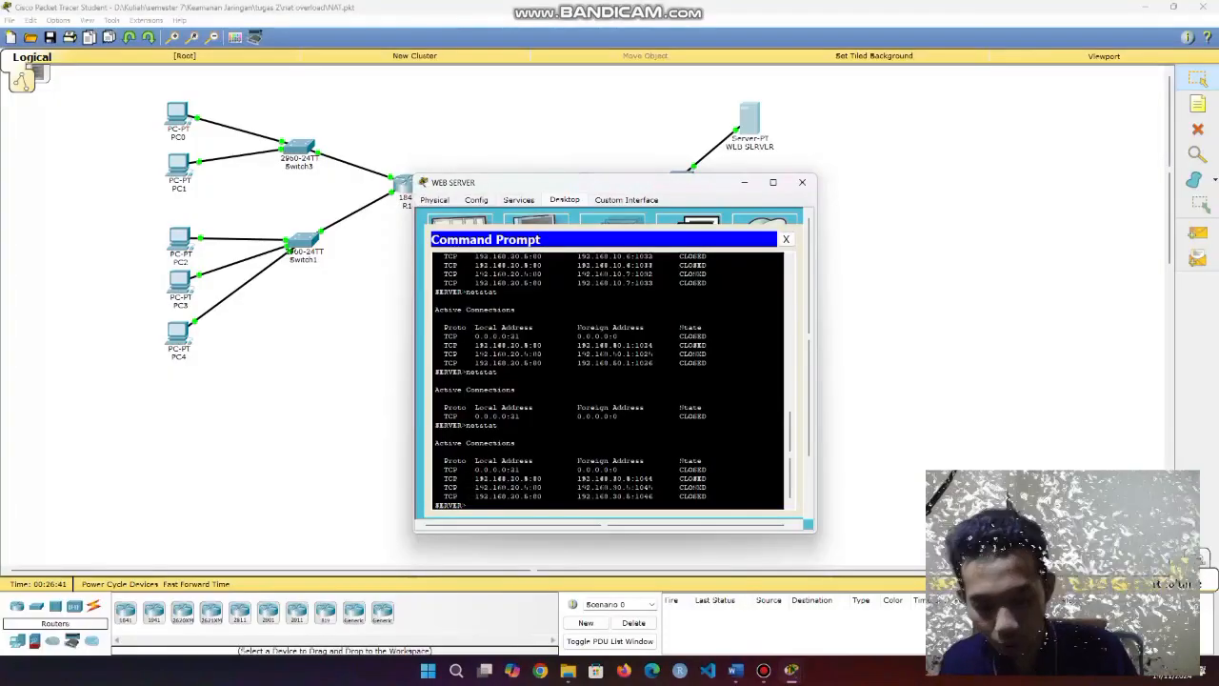
drag(603, 479, 703, 496)
click(702, 479)
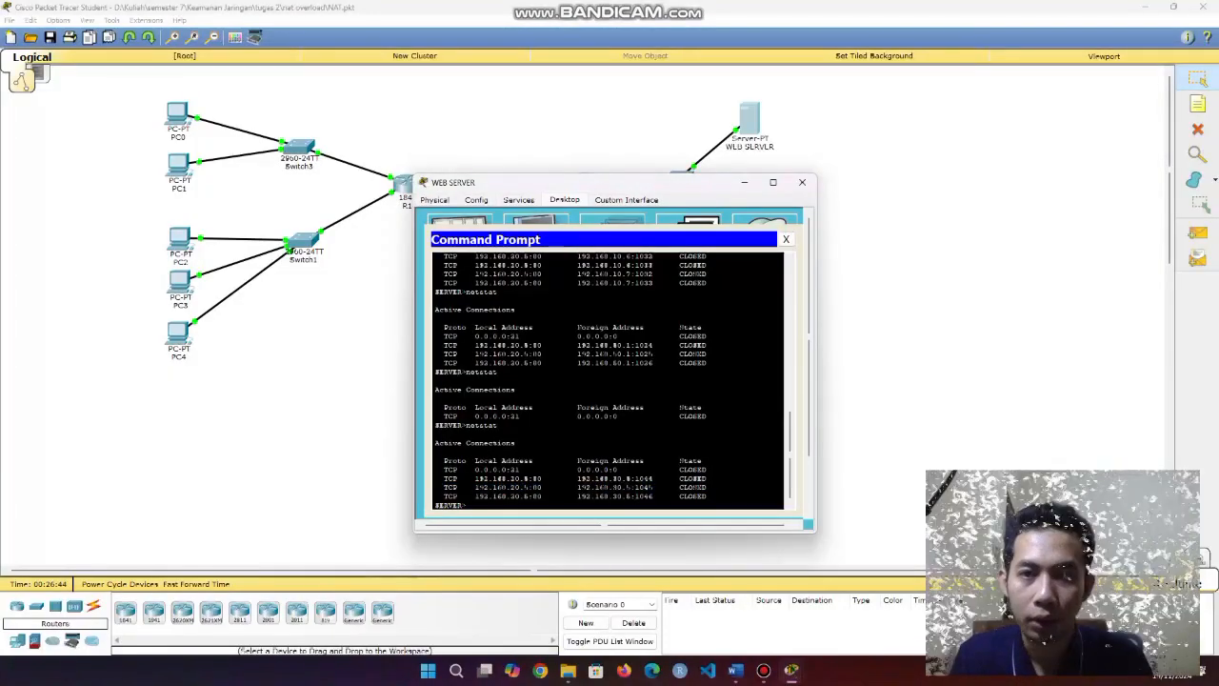
click(745, 182)
Reload the web page from PC3, then rerun netstat and highlight the translated connection rows.
click(179, 282)
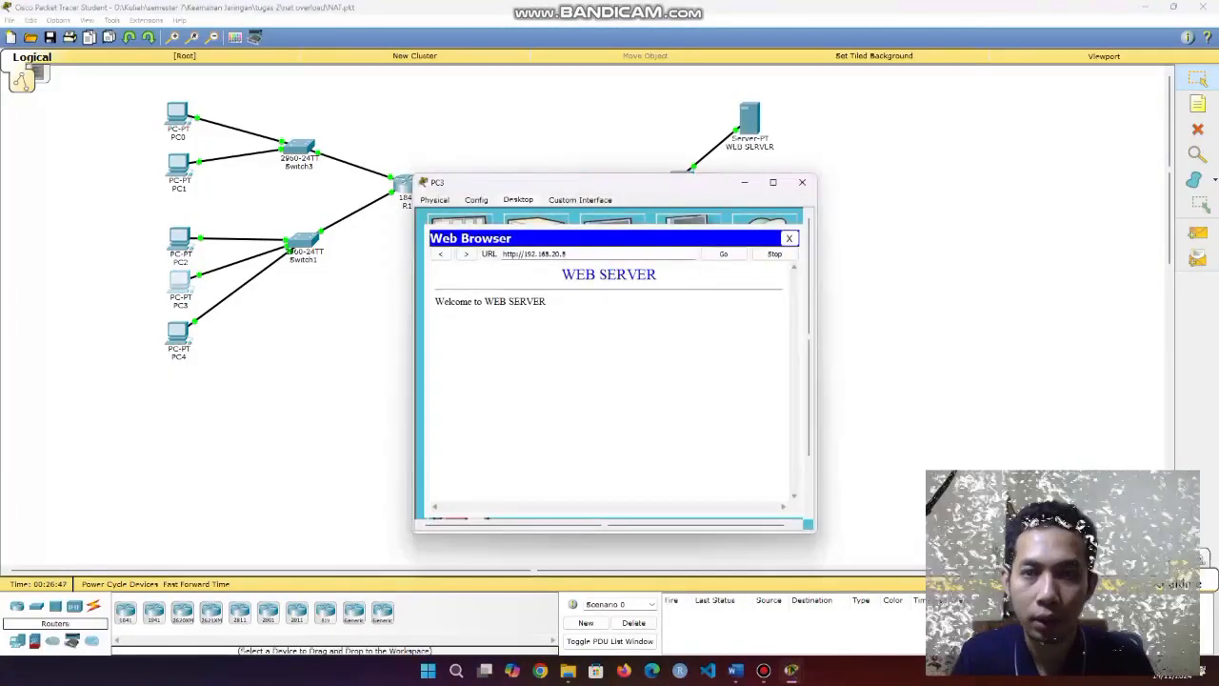
click(745, 182)
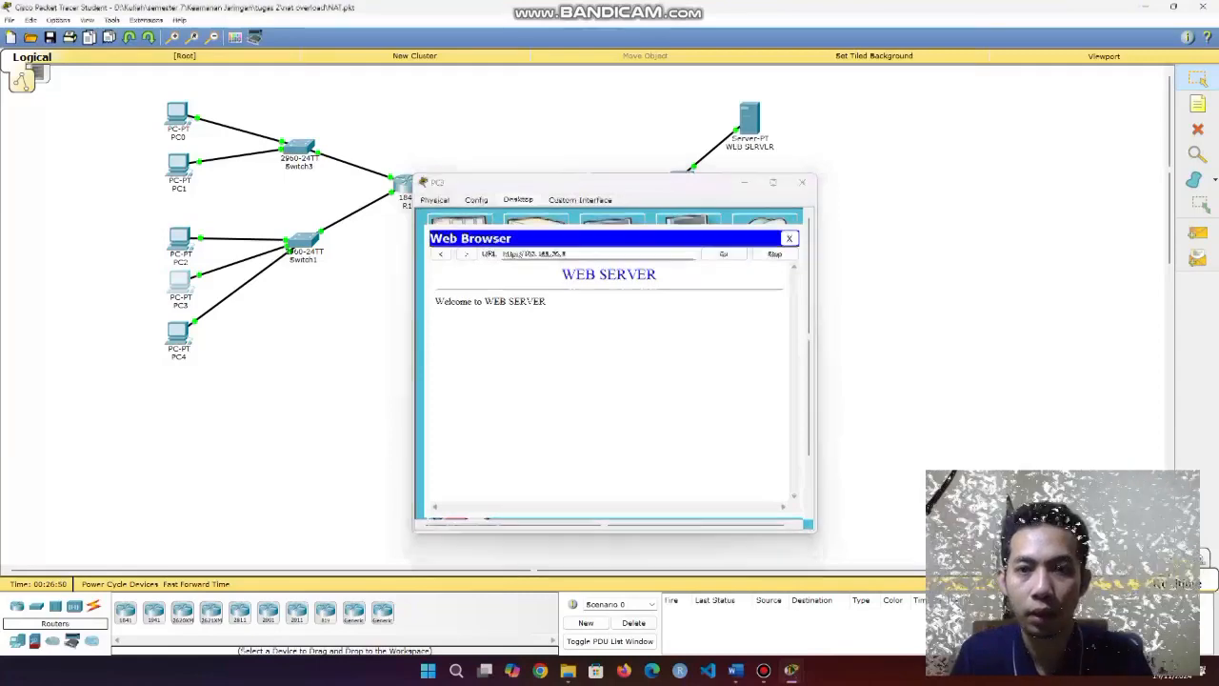
click(749, 119)
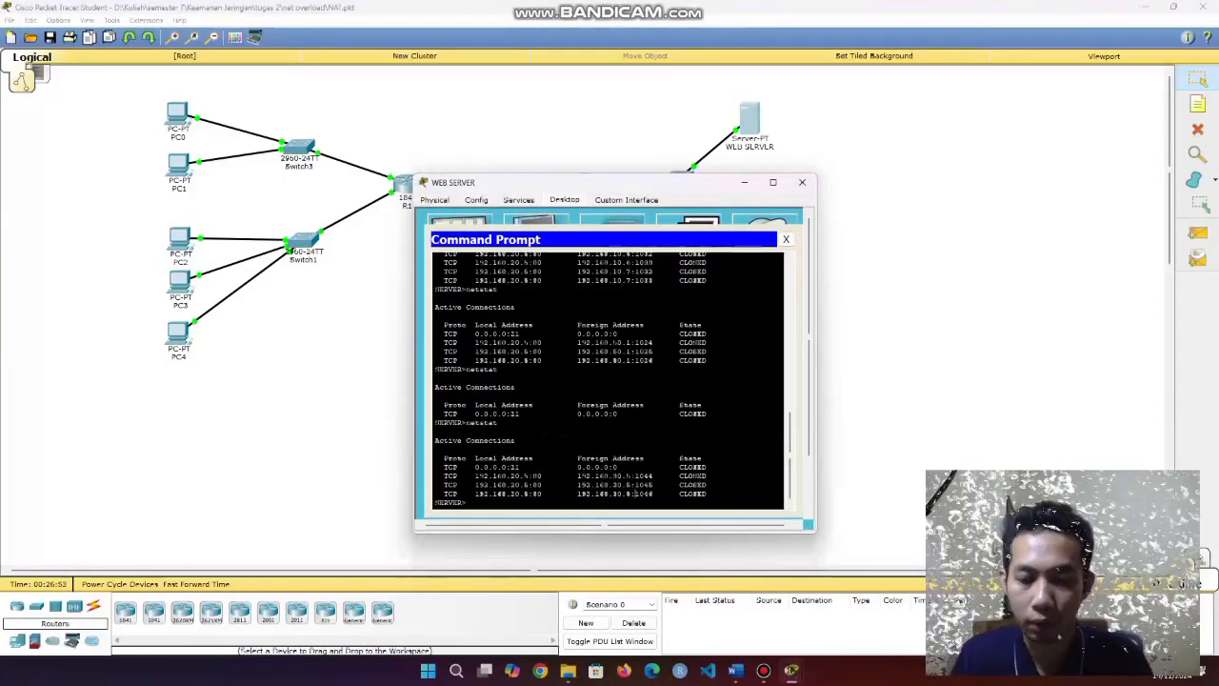
key(Up)
key(Return)
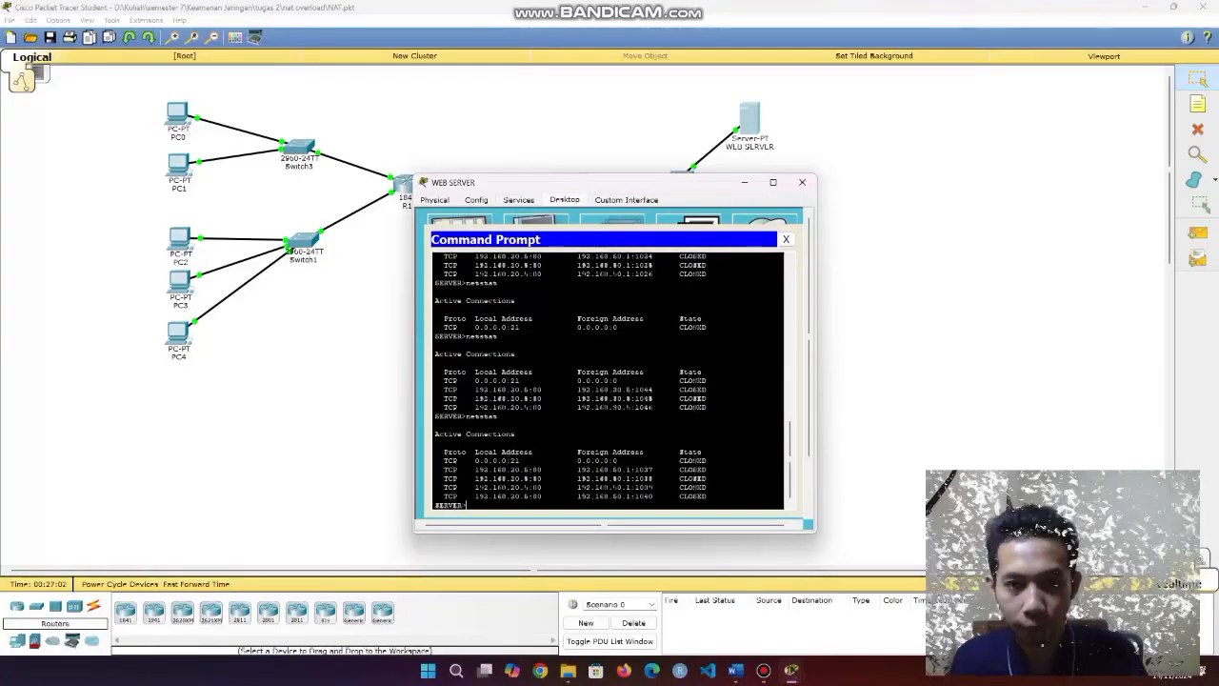
drag(577, 468, 636, 497)
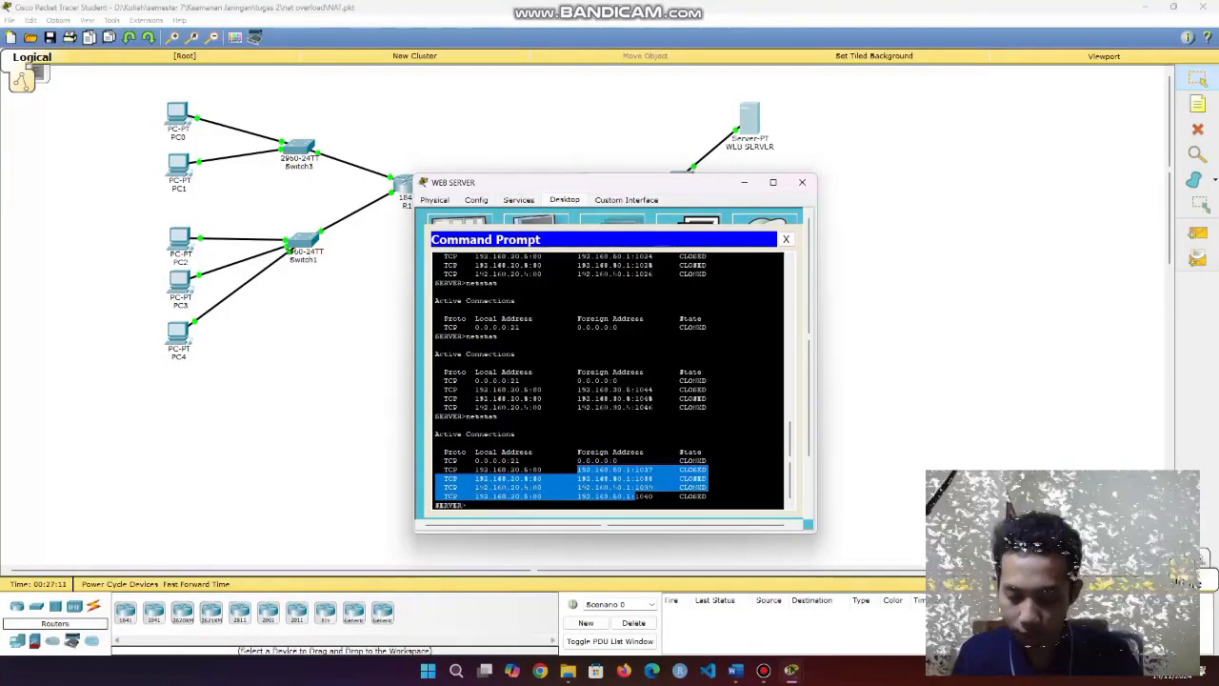
click(637, 493)
drag(578, 469, 632, 495)
click(632, 495)
Reload the page from PC4, rerun netstat and highlight the rows from 192.168.50.1.
click(802, 182)
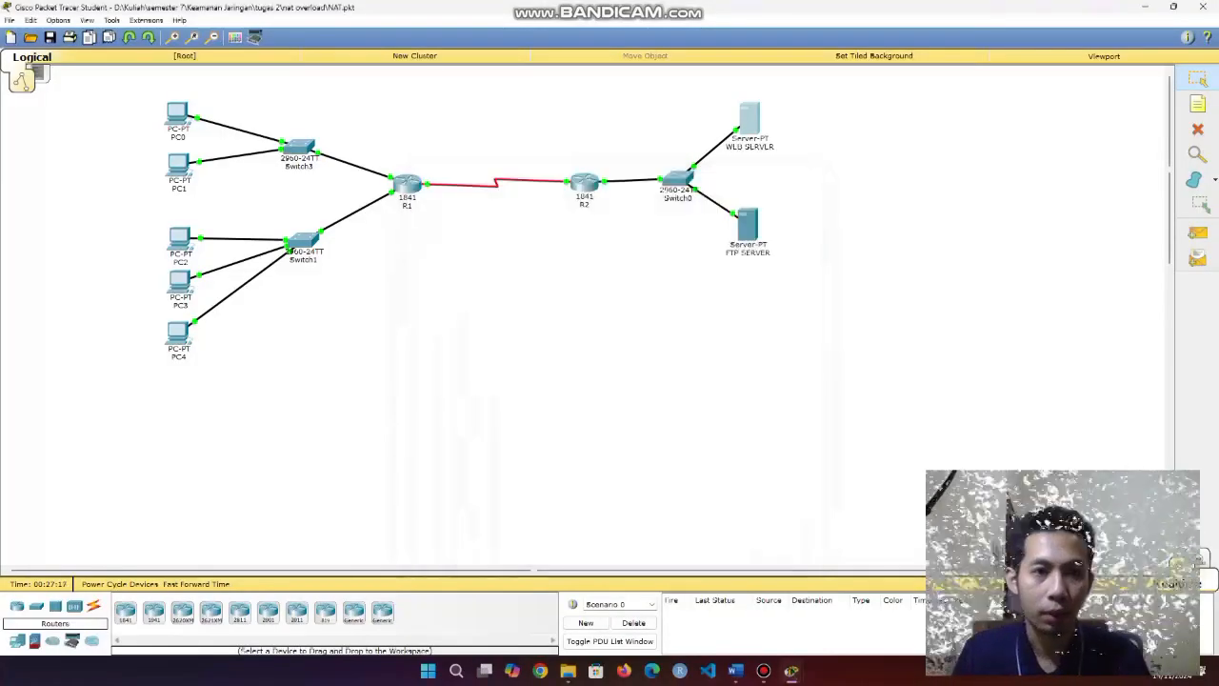
click(178, 331)
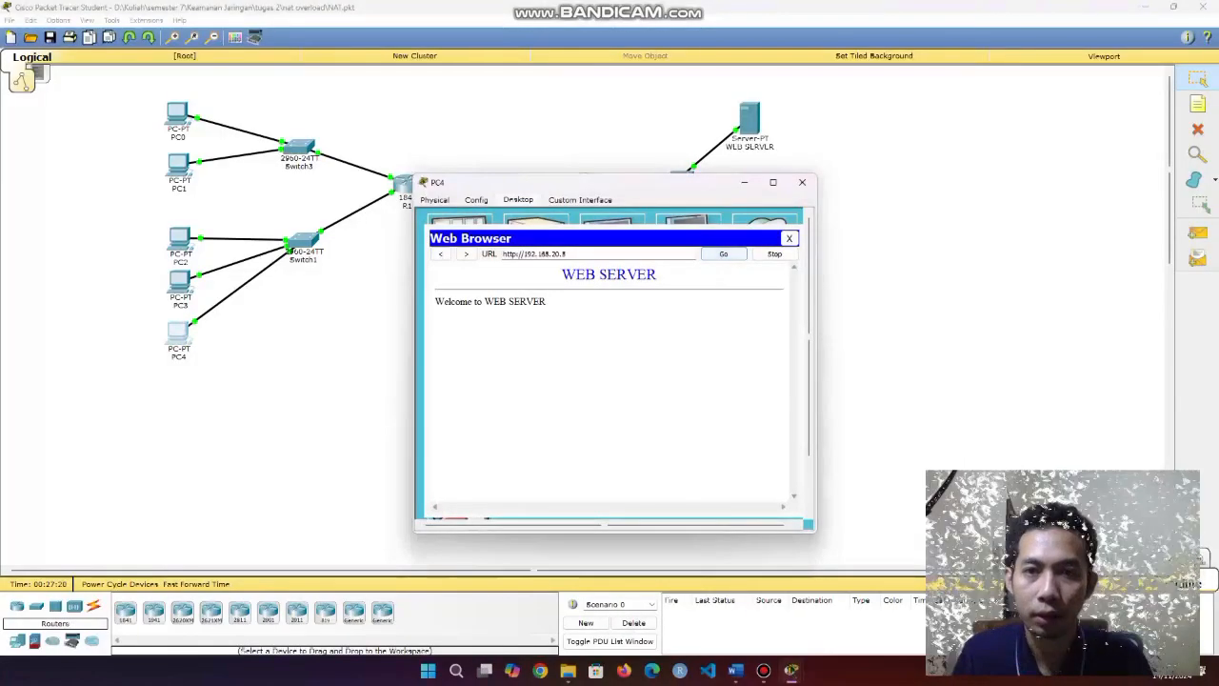
click(802, 182)
click(749, 119)
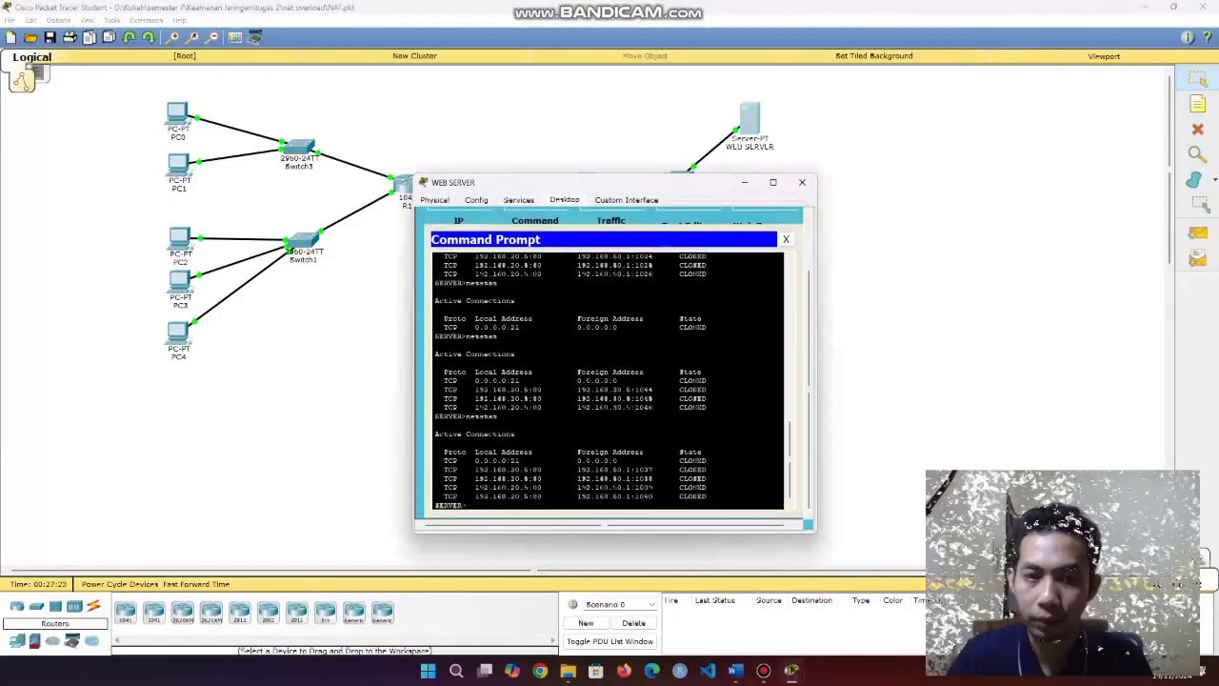
text(netstat)
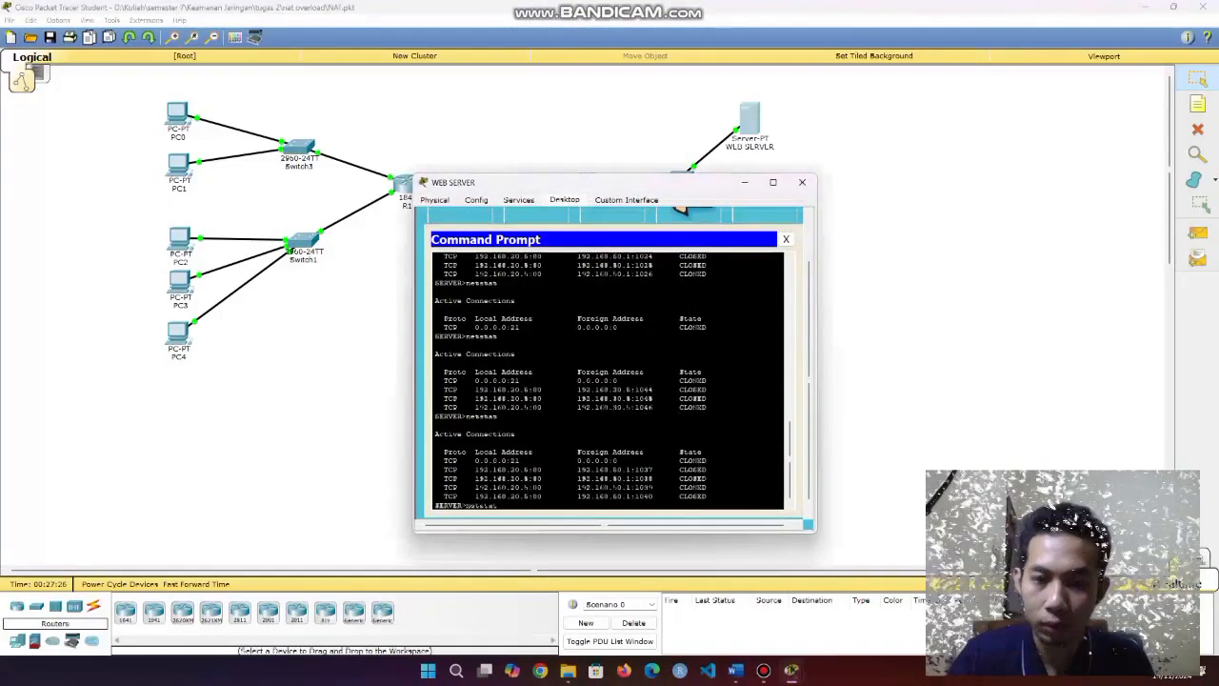
key(Return)
drag(574, 470, 629, 505)
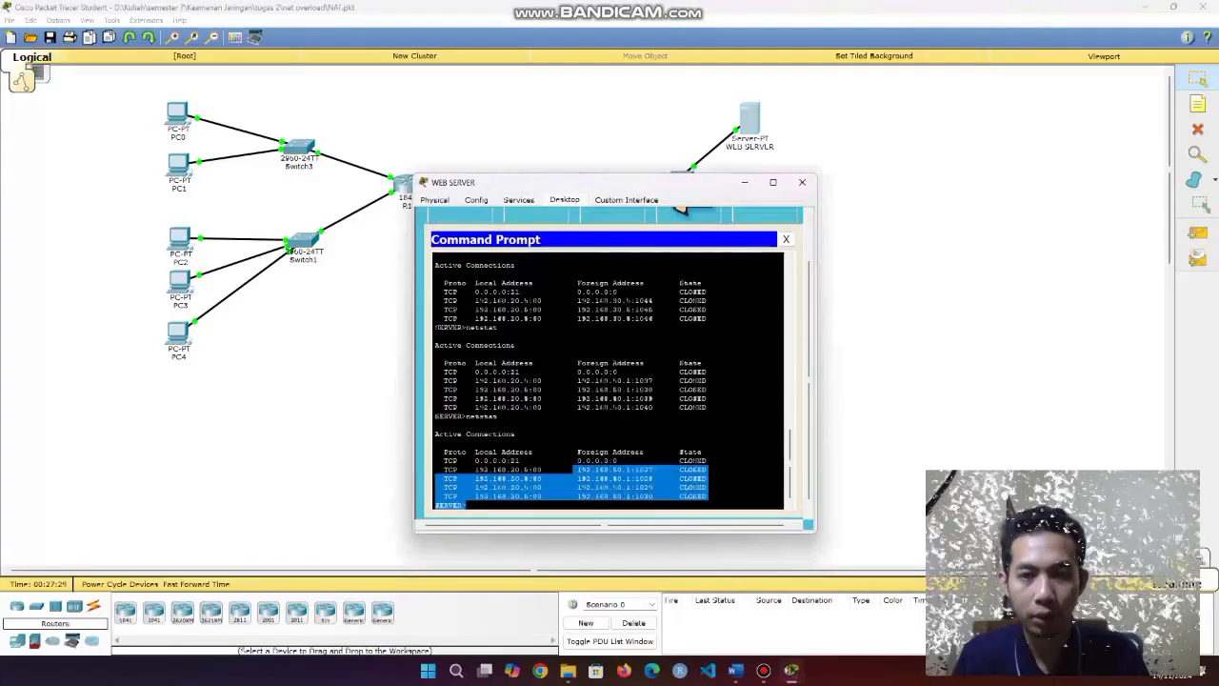
click(627, 499)
drag(573, 470, 636, 496)
click(636, 496)
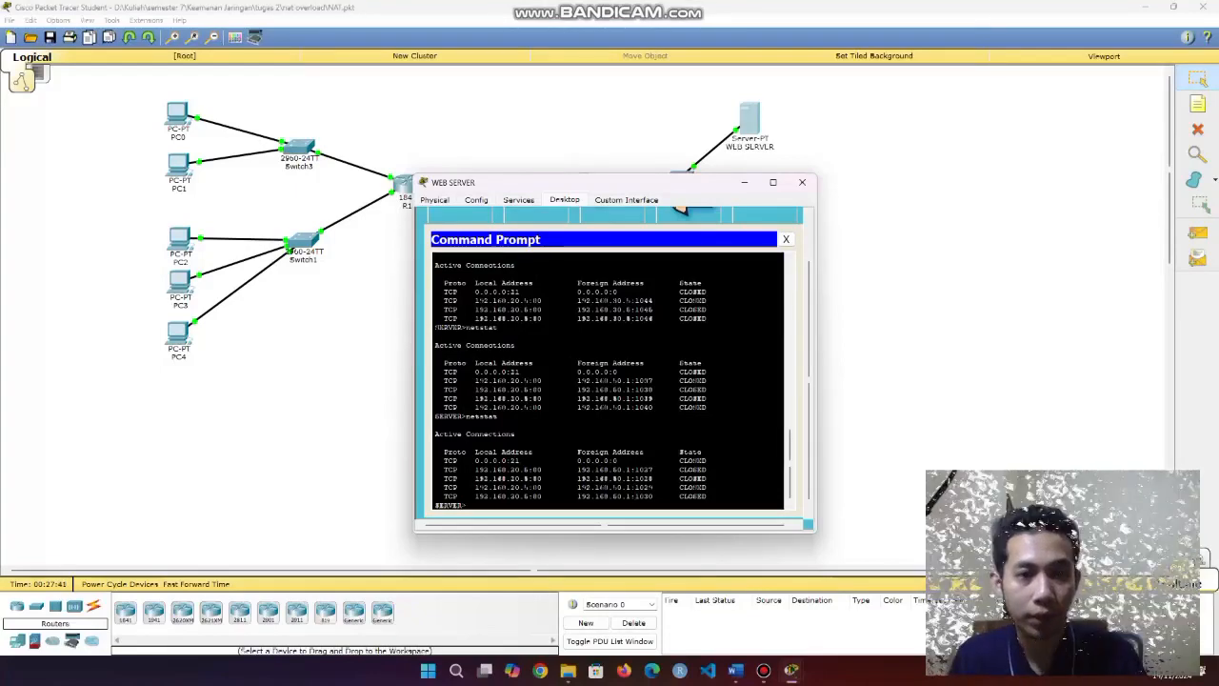
drag(579, 468, 640, 496)
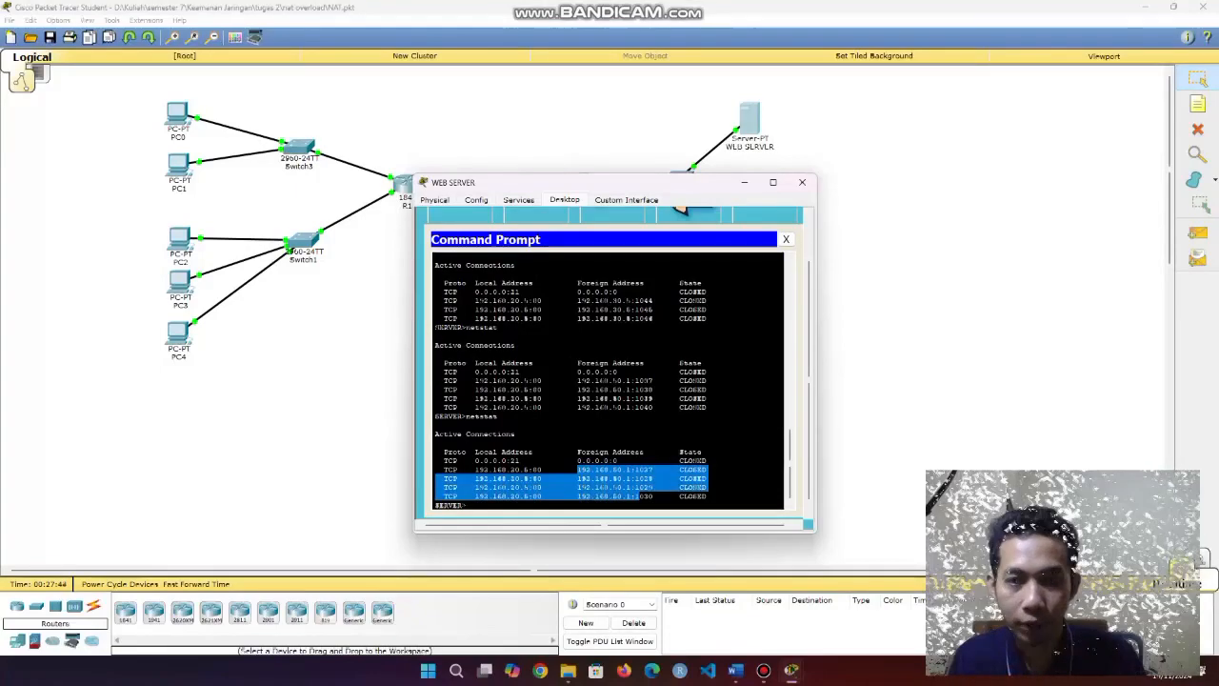
click(586, 469)
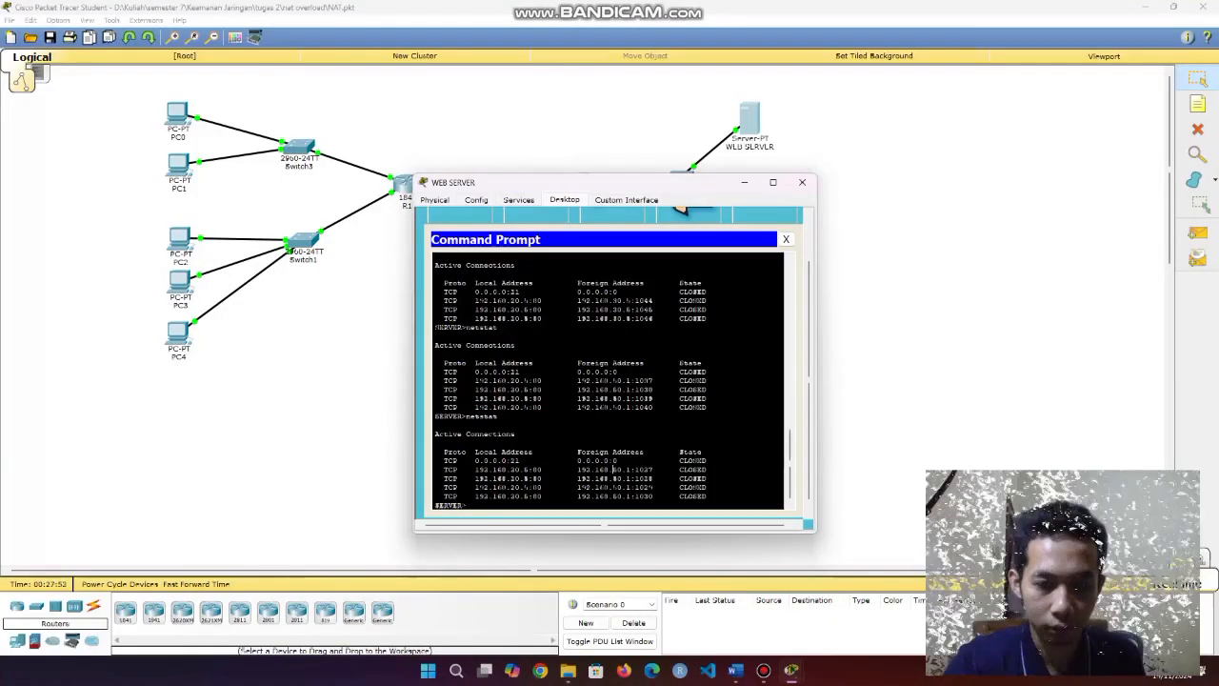
click(803, 182)
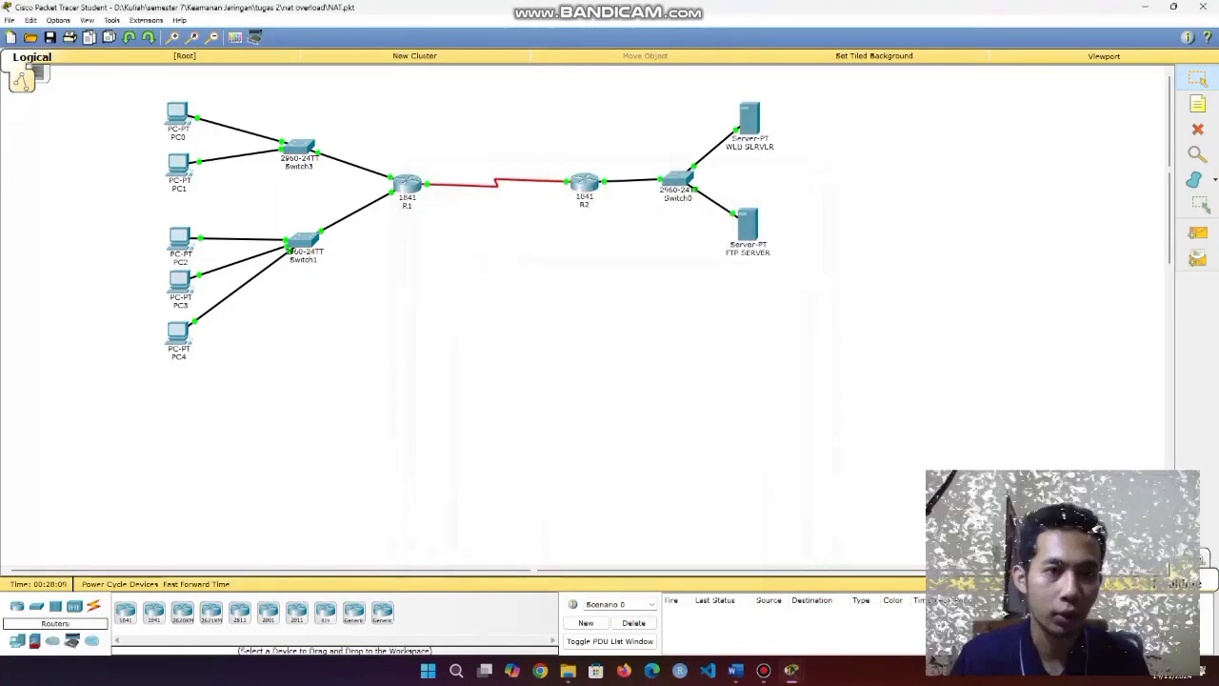
From PC0's command prompt, start an FTP session to 192.168.20.10 and submit the FTP username.
click(177, 114)
click(698, 224)
click(597, 233)
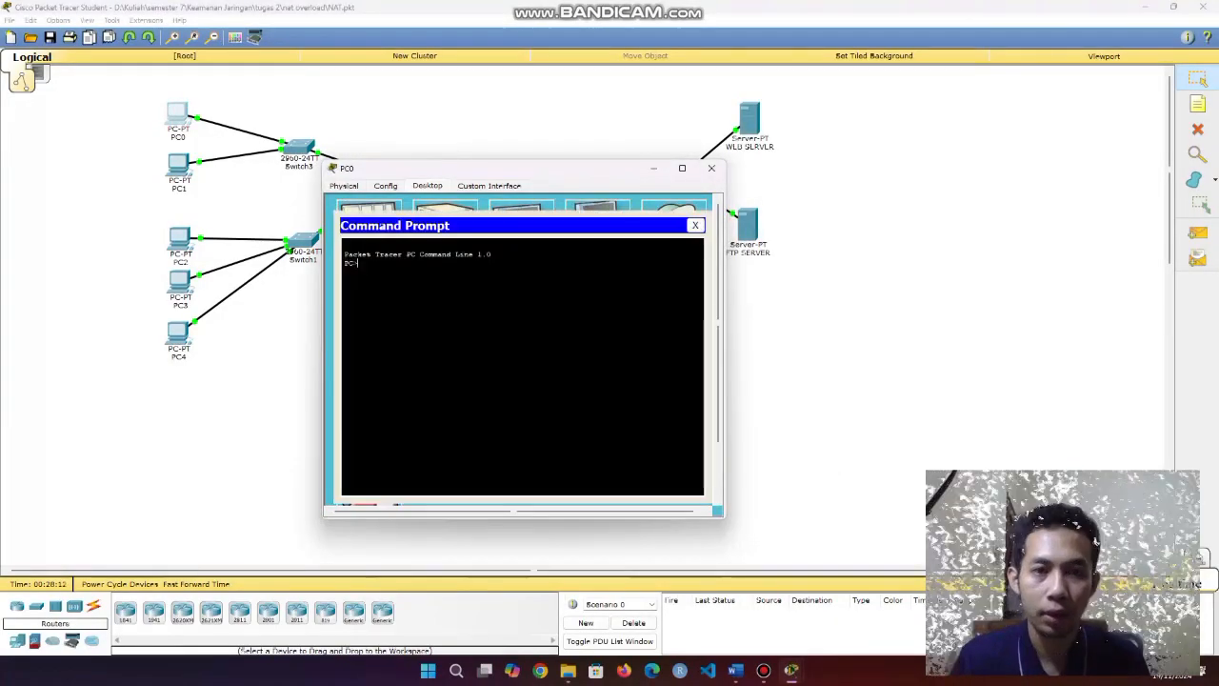
text(ftp 192)
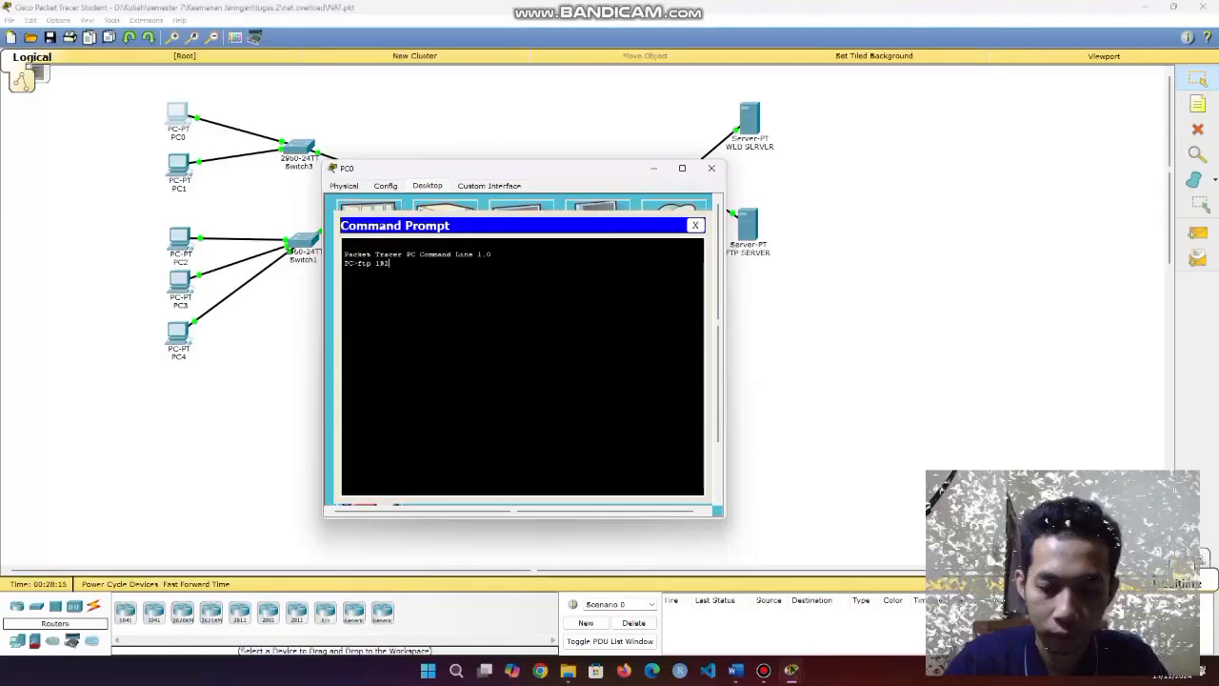
text(.168.20.1)
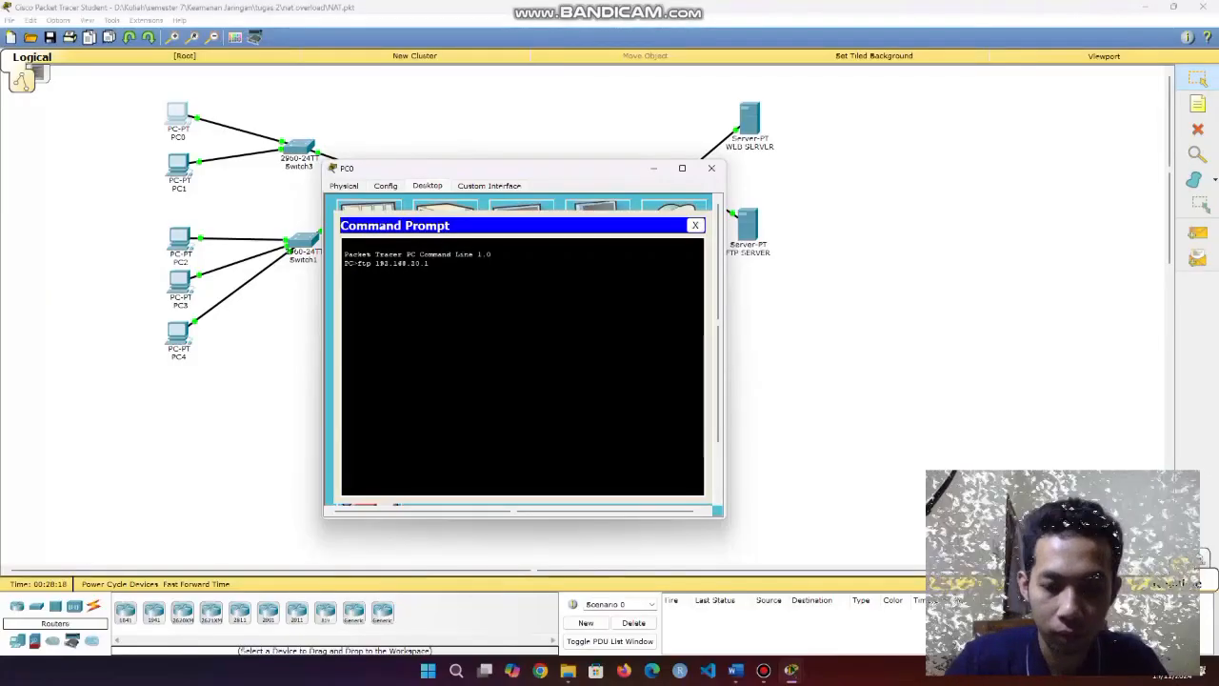
text(0)
key(Return)
text(siswa)
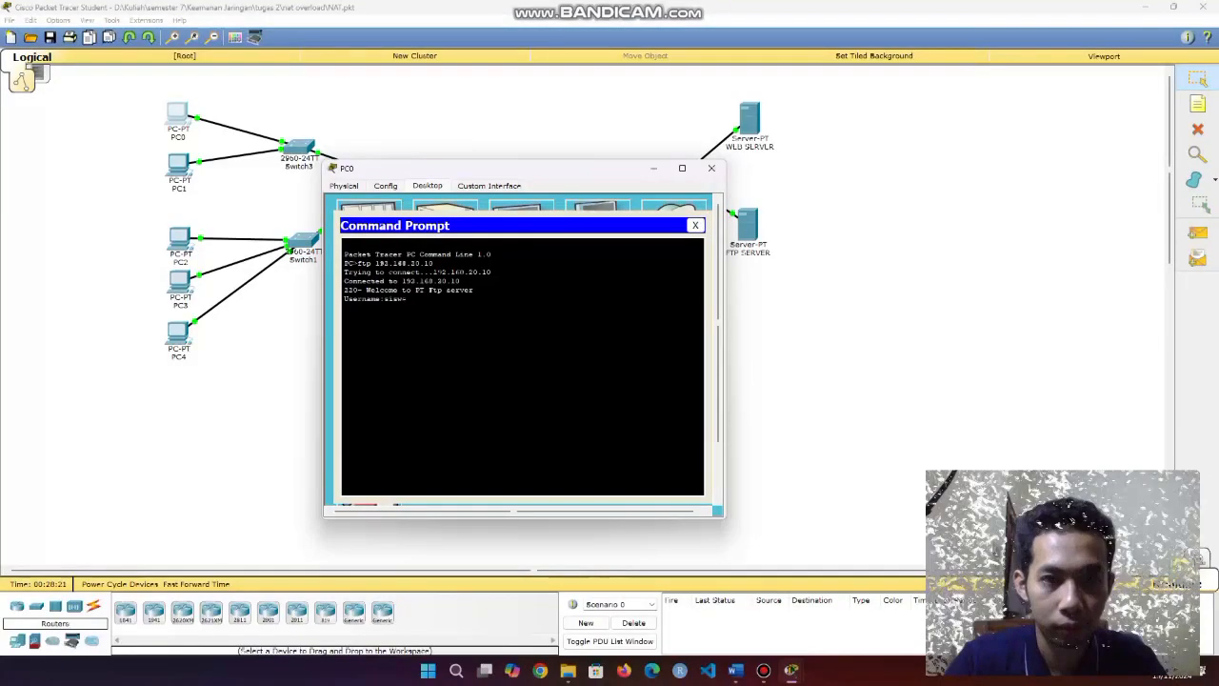
text(1)
key(Return)
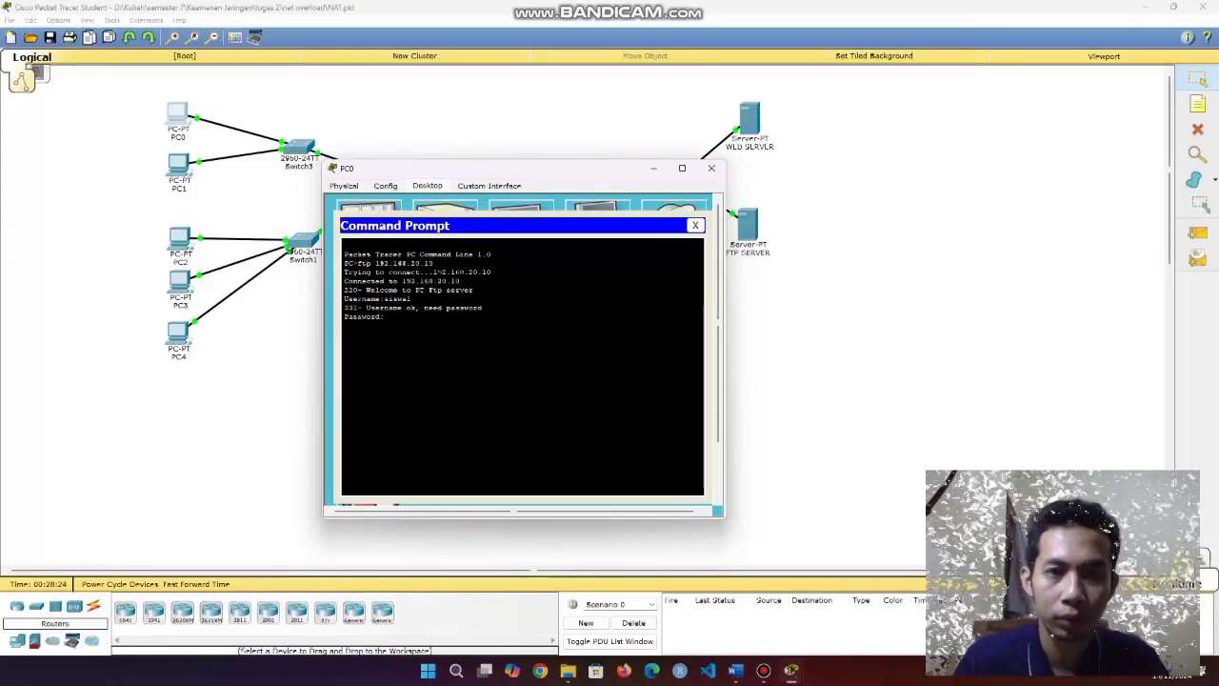
Run netstat on the FTP SERVER and highlight the 192.168.10.7:1025 and 192.168.30.8:1047 connections.
click(653, 168)
click(748, 226)
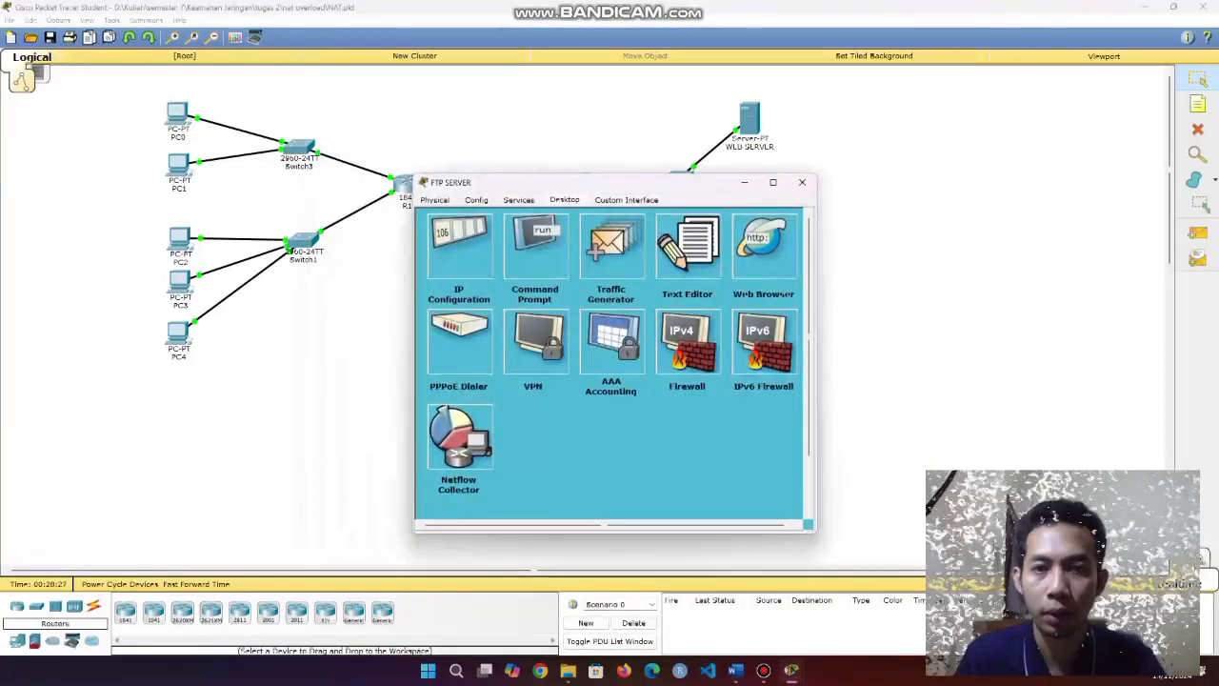
click(535, 250)
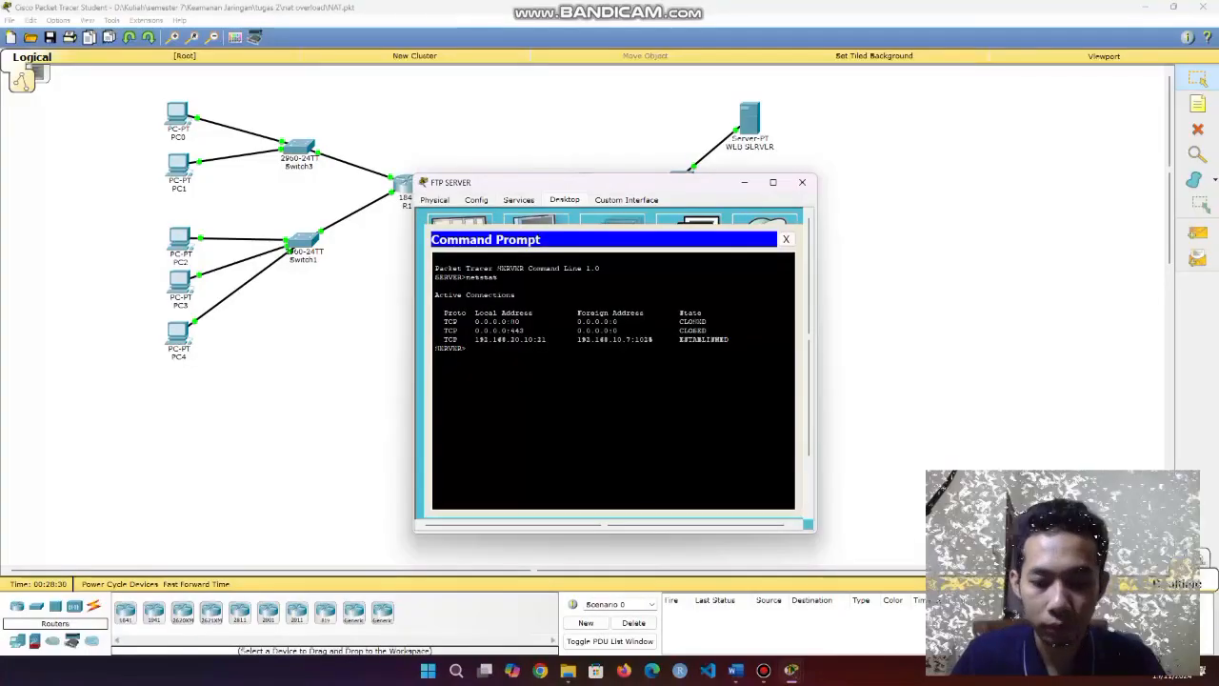
text(ne)
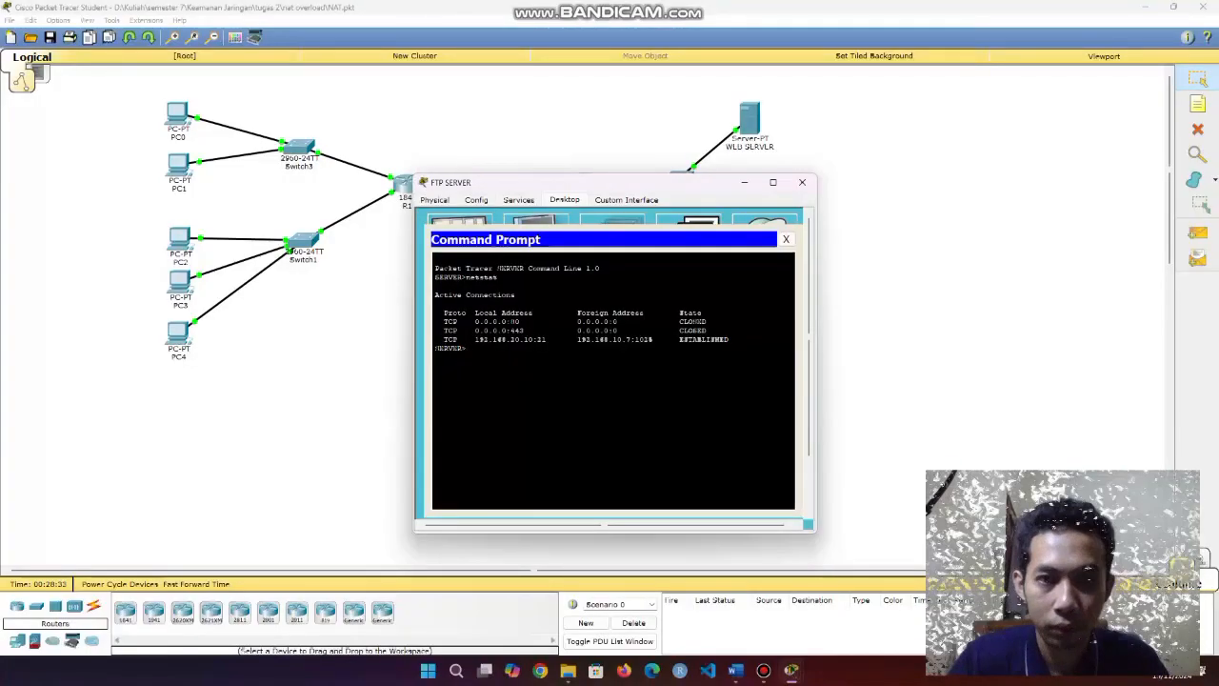
text(netstat)
key(Return)
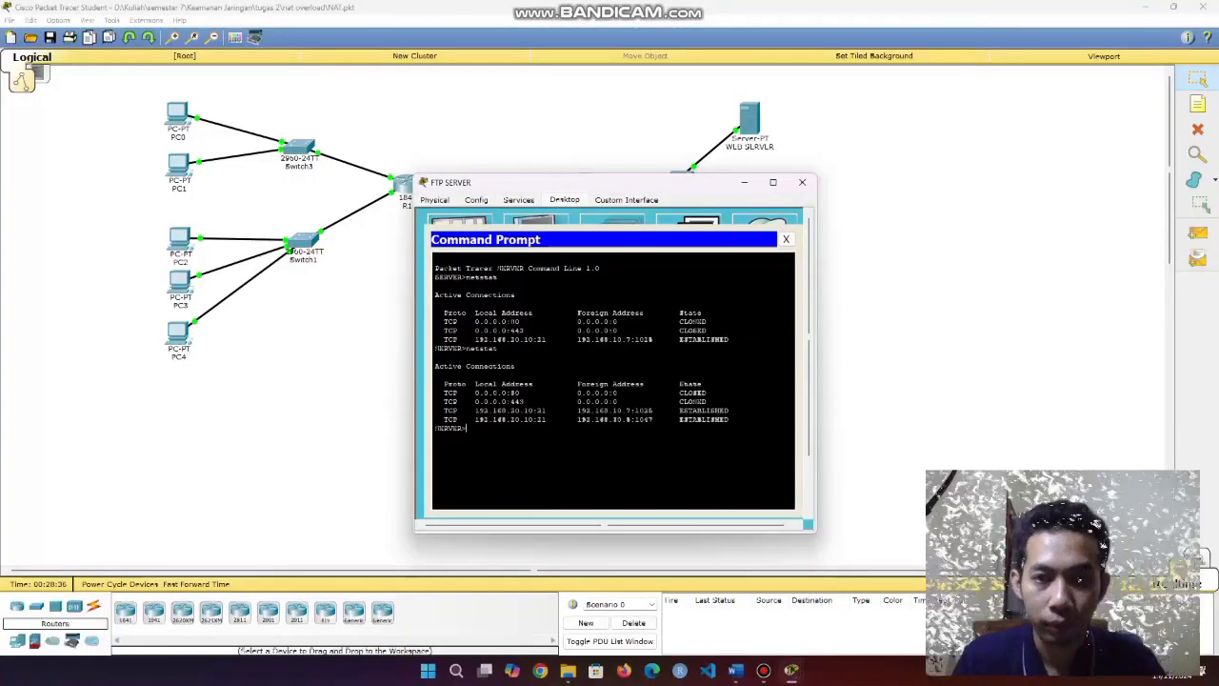
drag(577, 421, 636, 420)
click(731, 420)
click(609, 420)
click(613, 412)
click(610, 420)
click(636, 420)
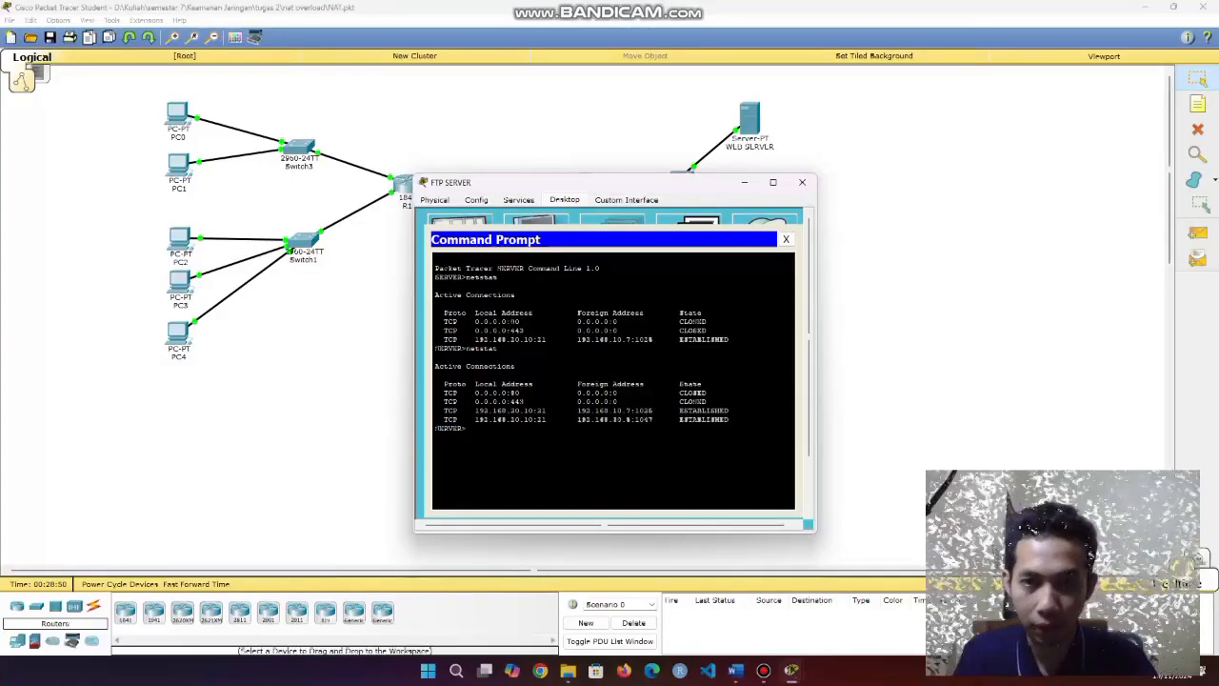
From PC3's command prompt, run ftp 192.168.20.10 and submit the FTP username.
click(803, 182)
click(179, 282)
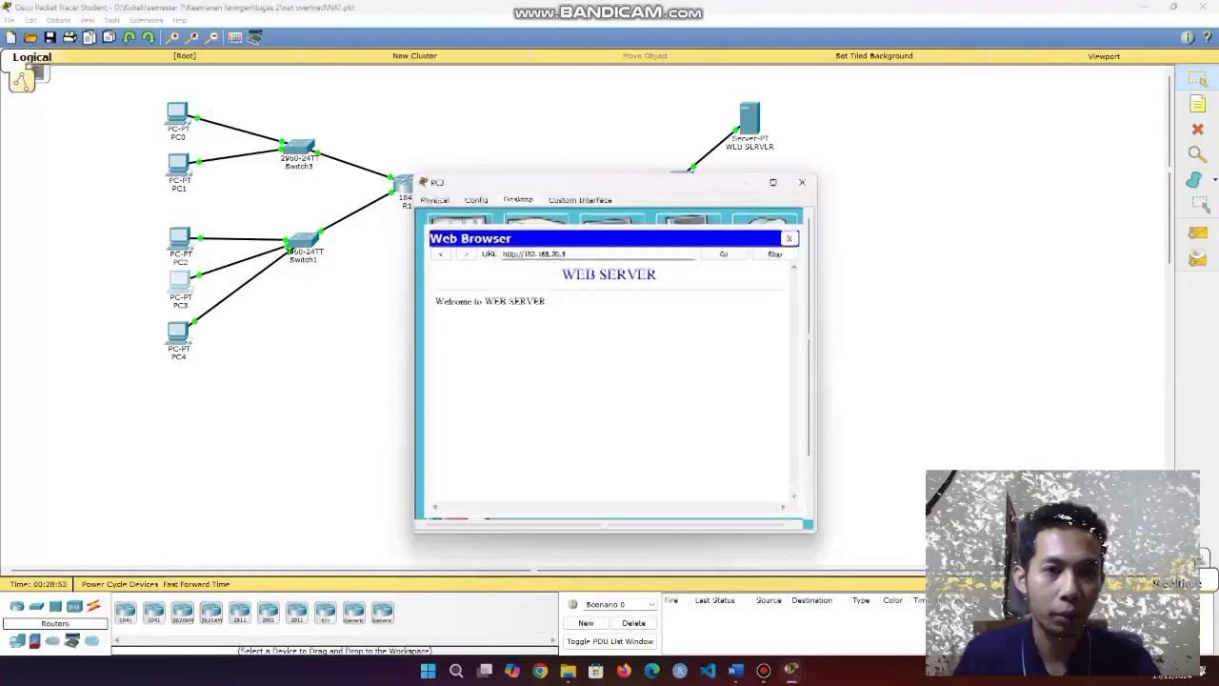
click(789, 238)
click(689, 232)
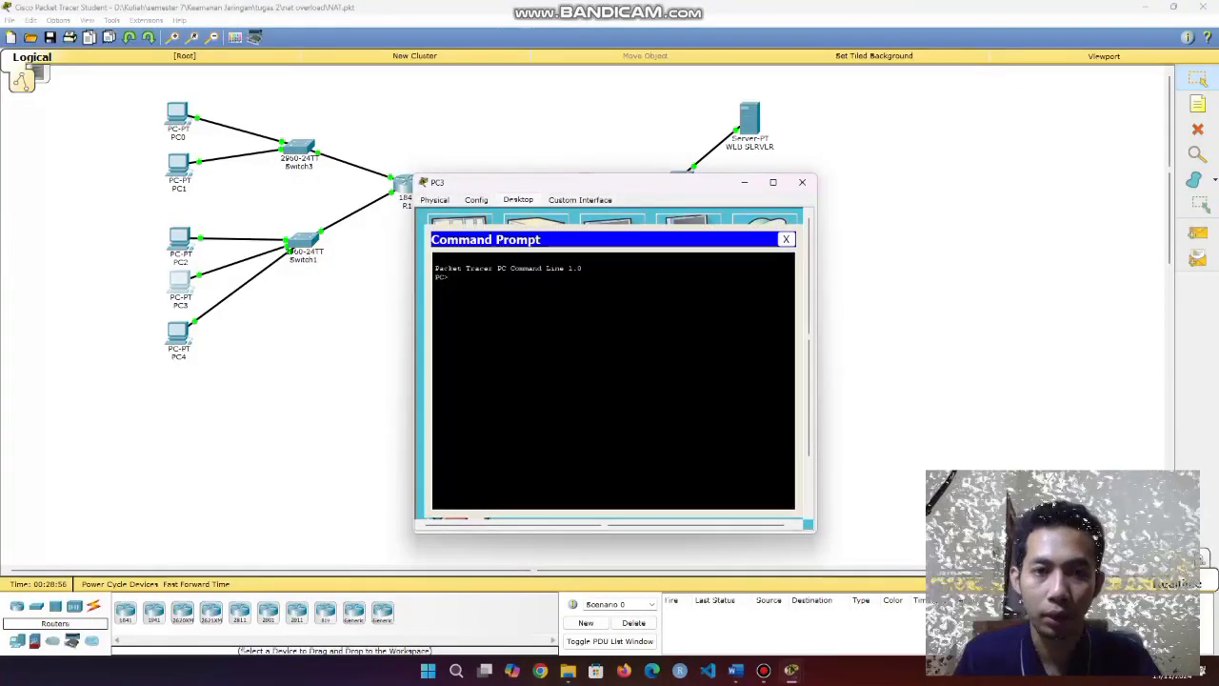
text(ftp 1)
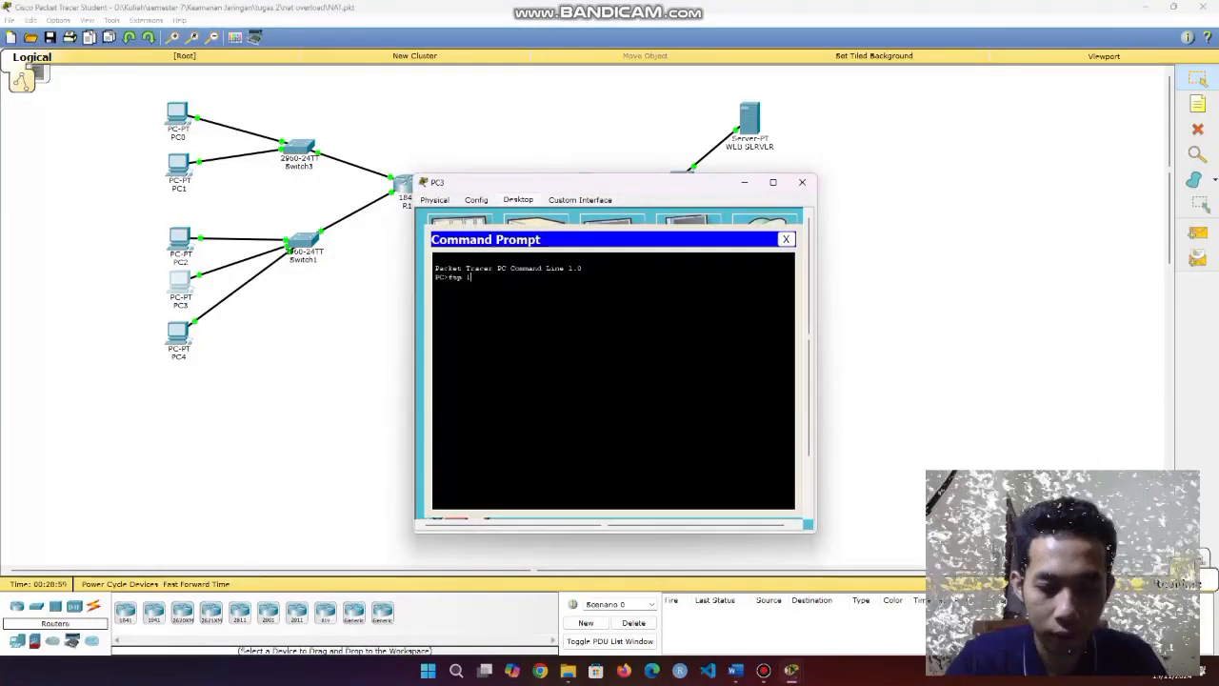
text(92.168.20)
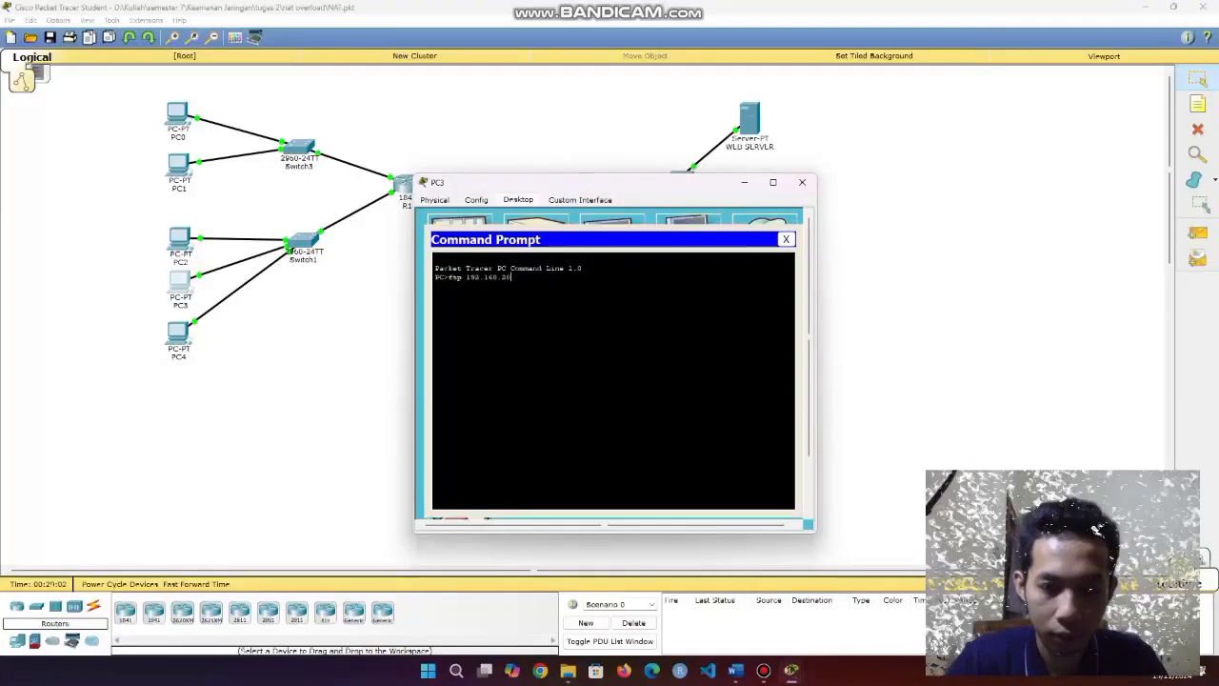
text(.10)
key(Return)
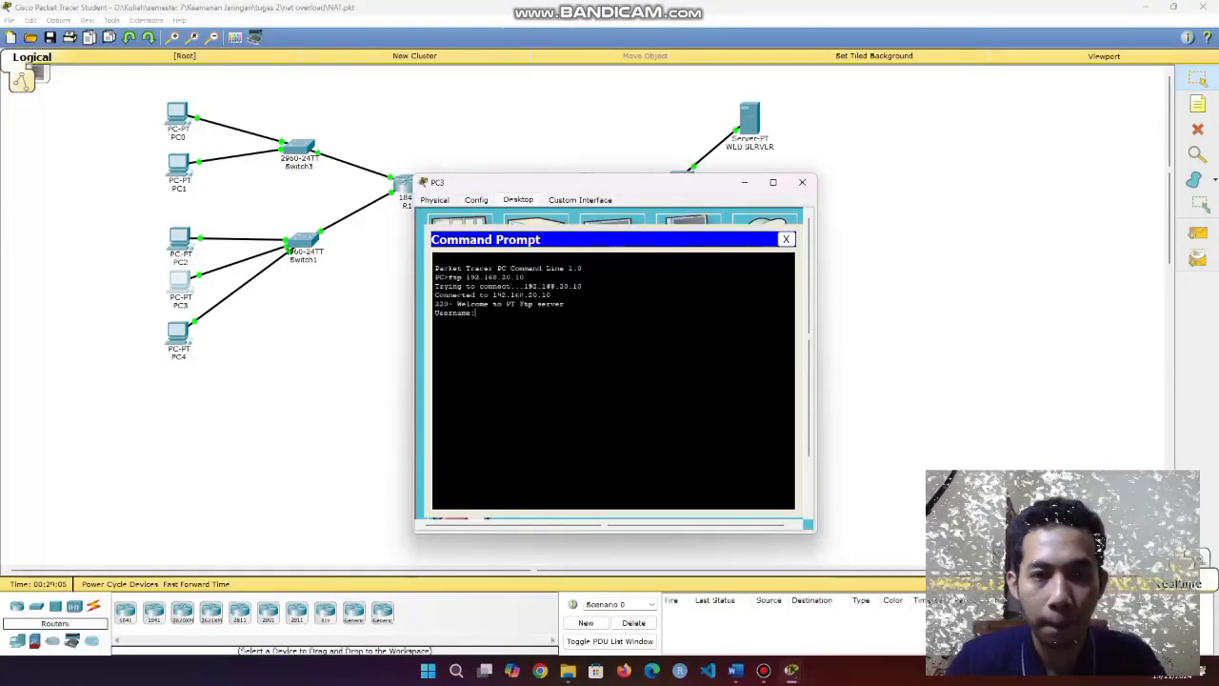
text(siswa1)
key(Return)
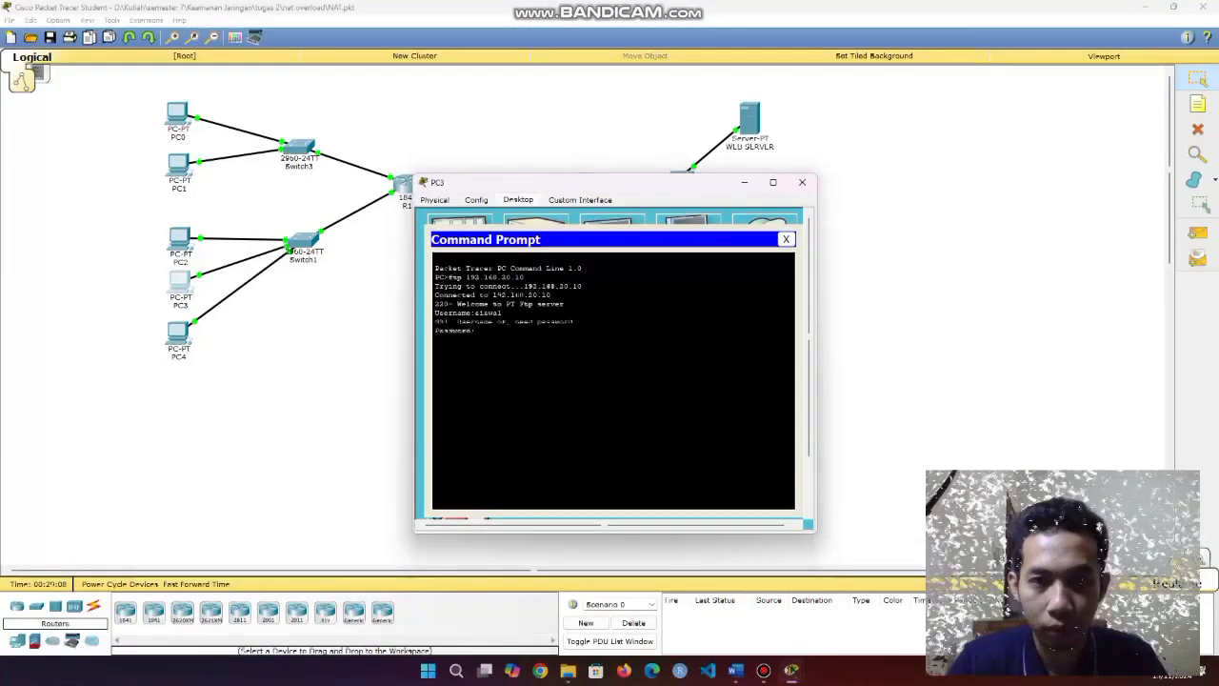
Run netstat on the FTP server and highlight the new 192.168.50.1:1041 connection.
click(745, 182)
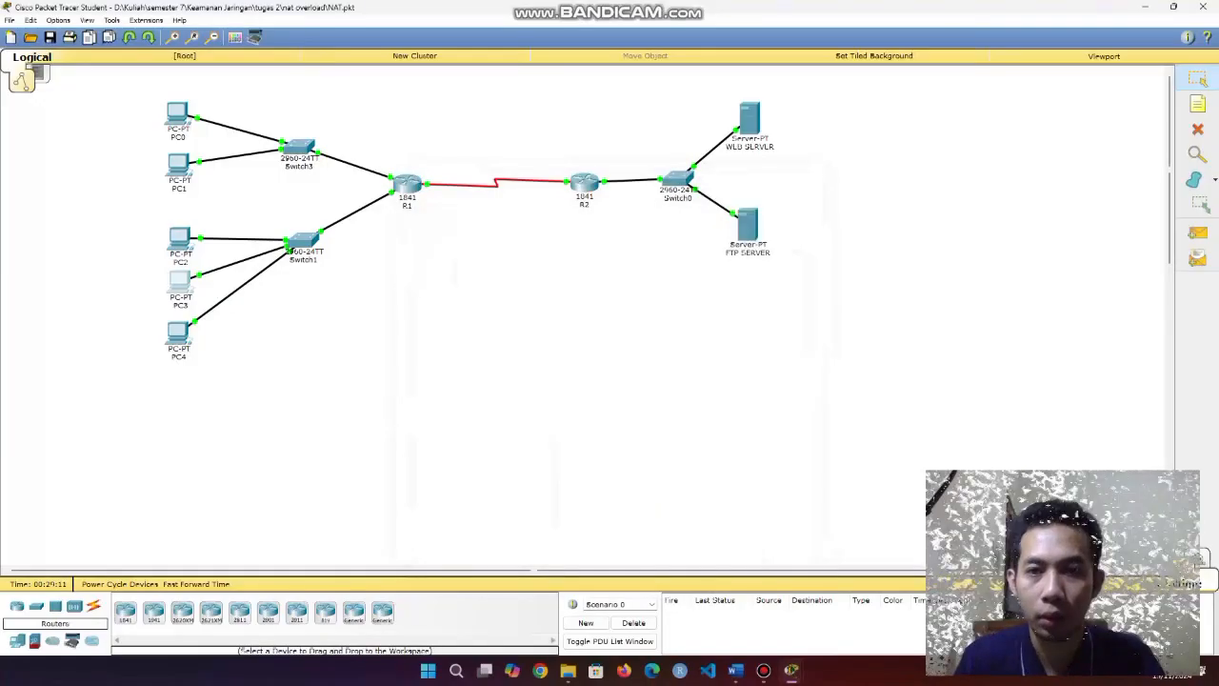
click(749, 224)
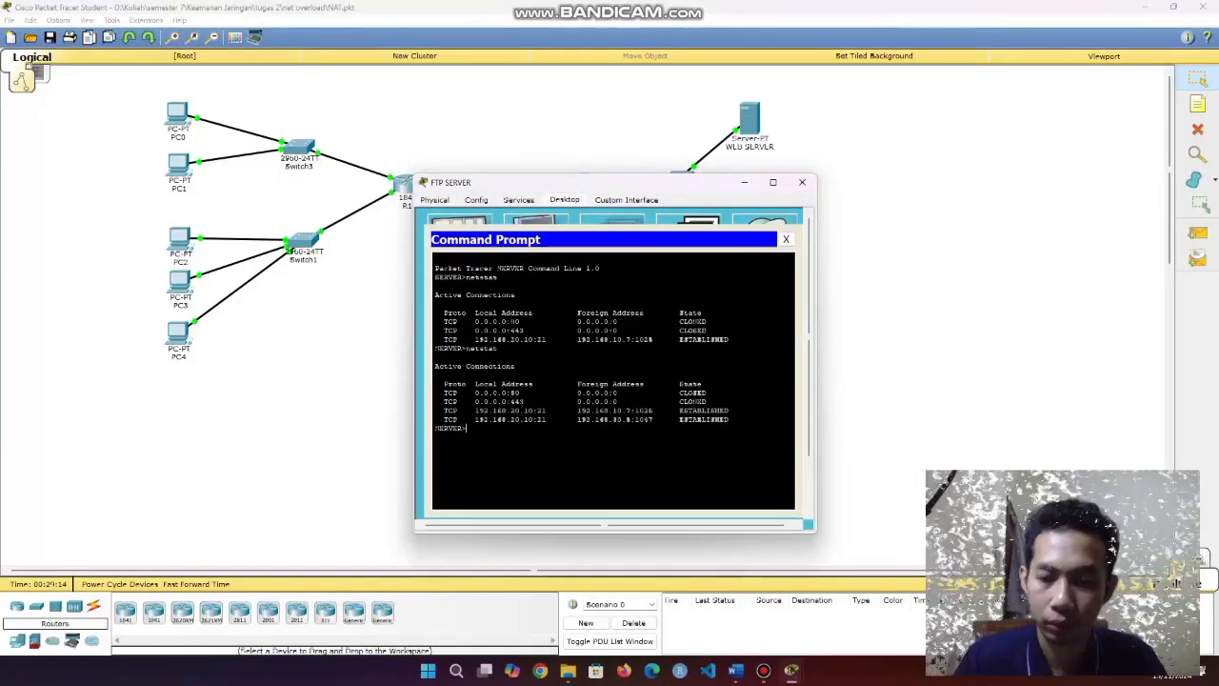
text(netstat)
key(Return)
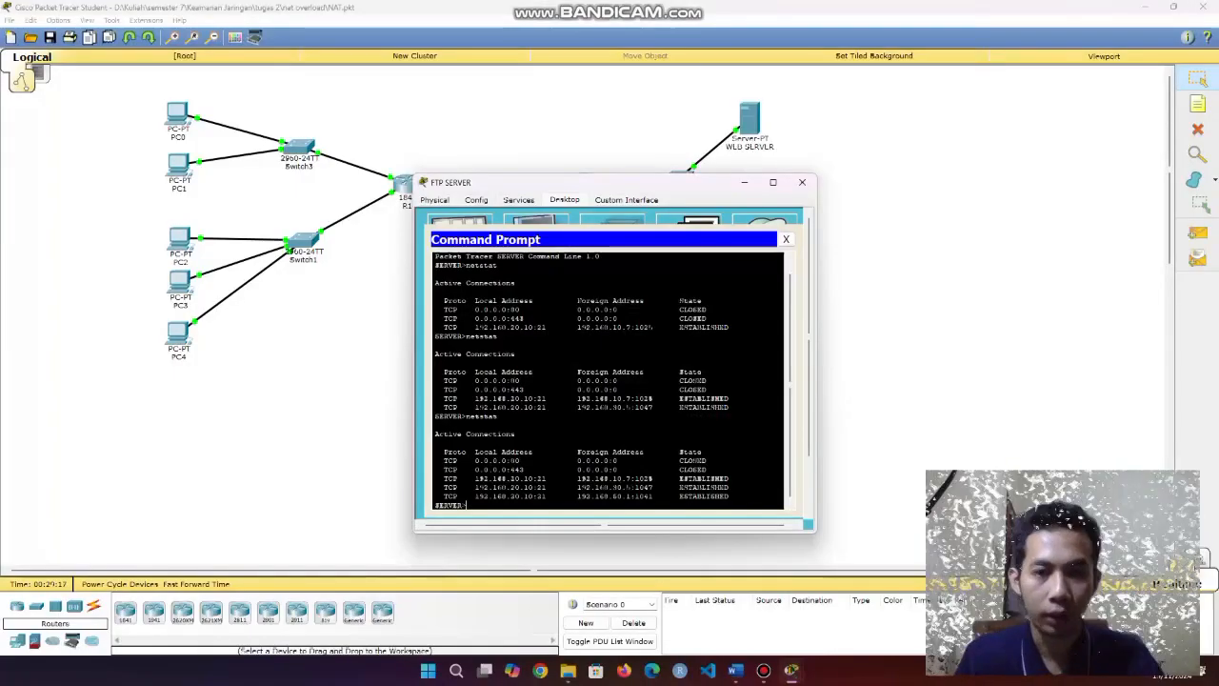
drag(573, 496, 648, 496)
key(ctrl+c)
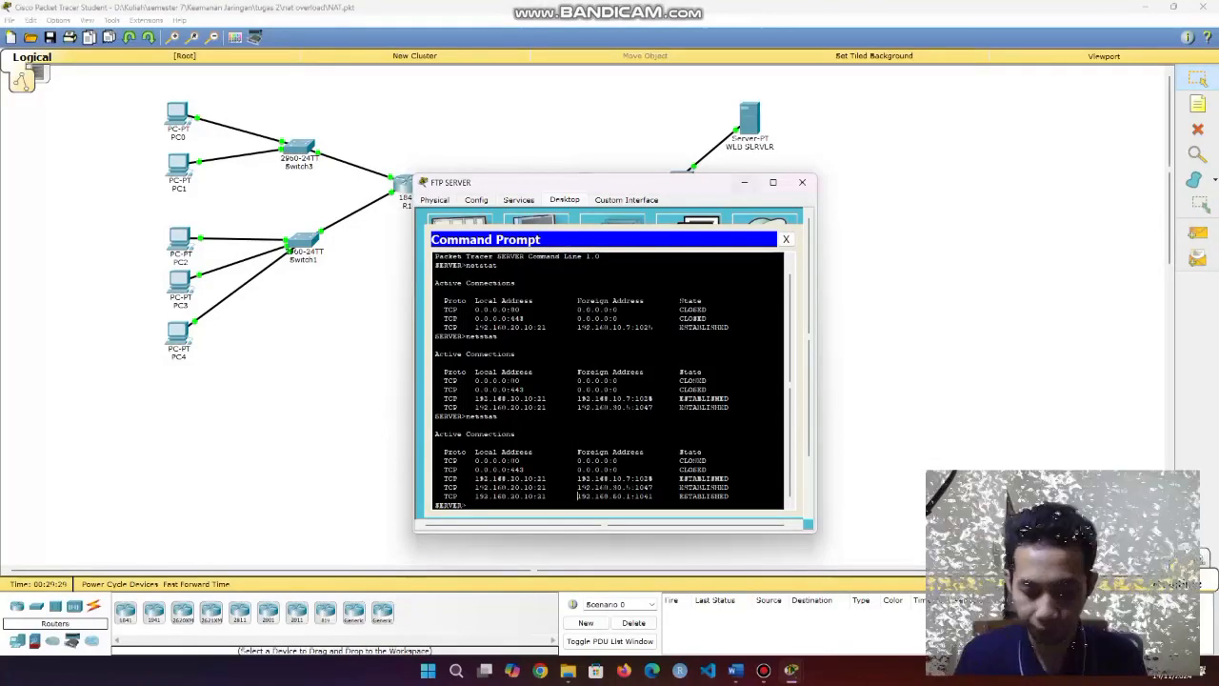
From PC4's command prompt, rerun the previous ftp 192.168.20.10 command.
click(802, 182)
click(178, 331)
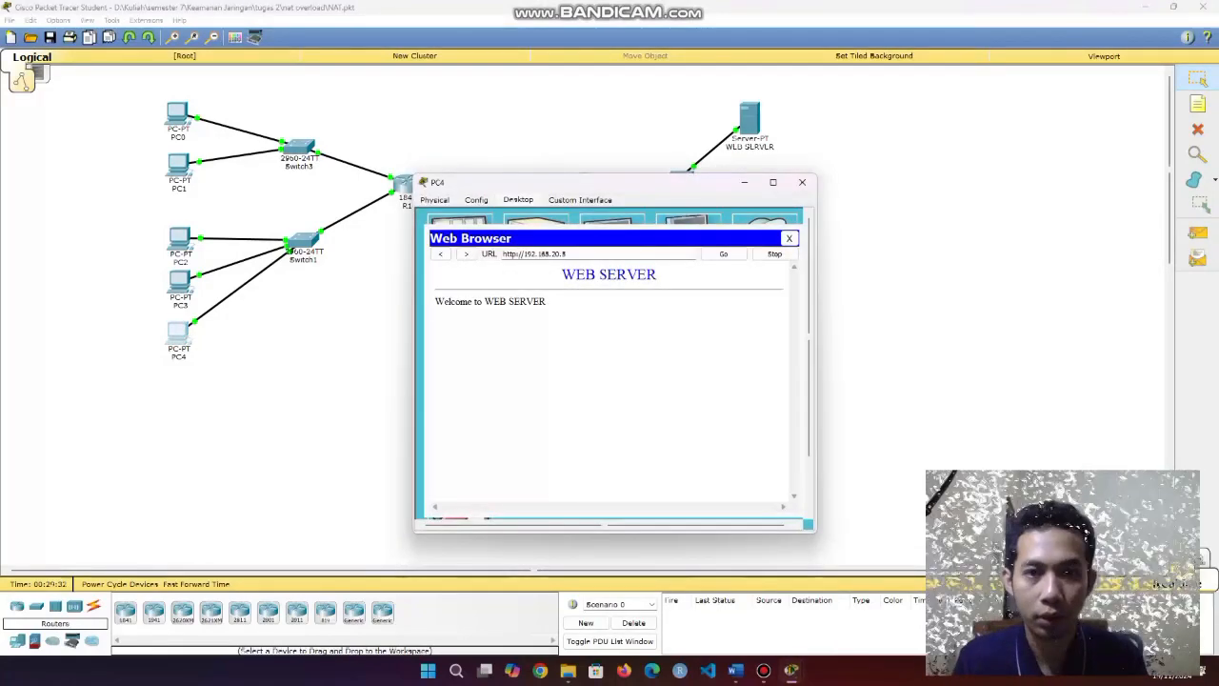
click(789, 238)
click(688, 234)
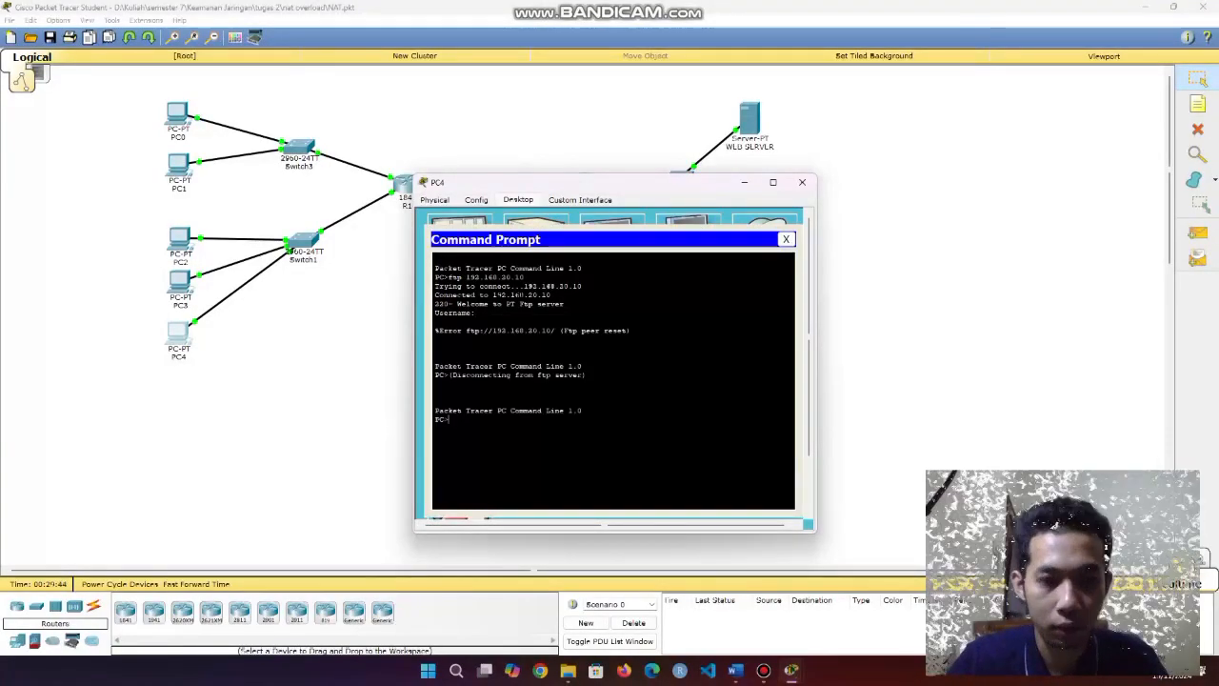
key(Up)
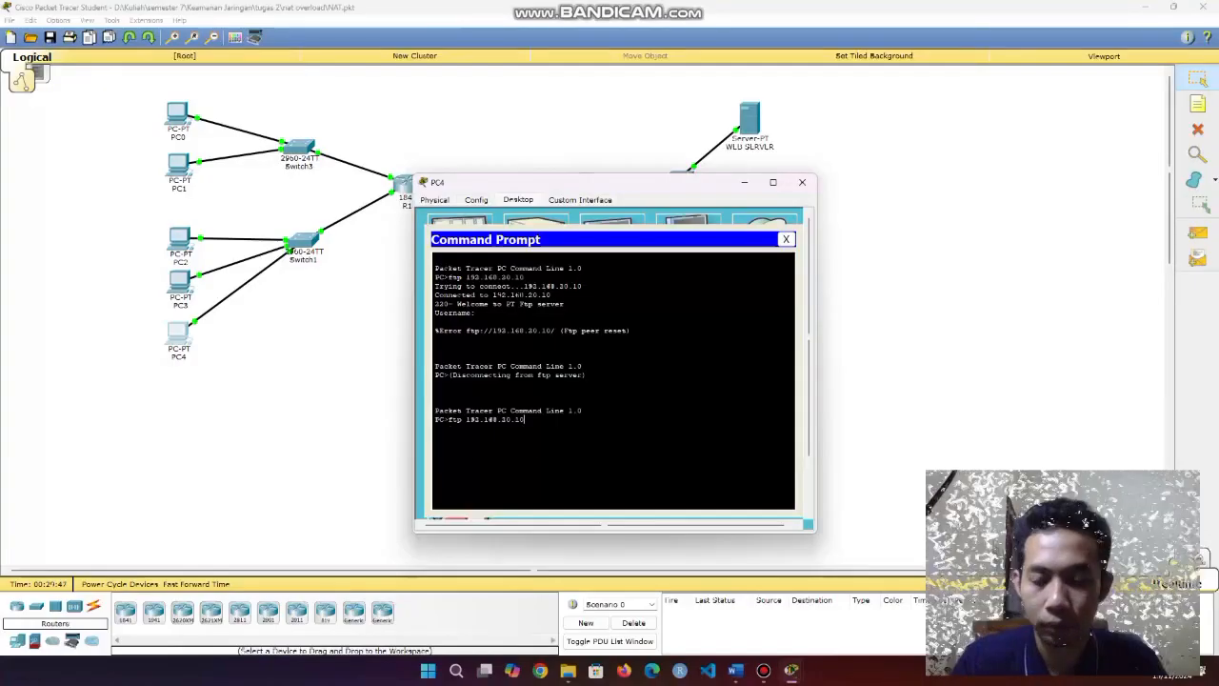
key(Return)
Run netstat on the FTP server, highlight the newest foreign address, then minimize the window.
click(802, 182)
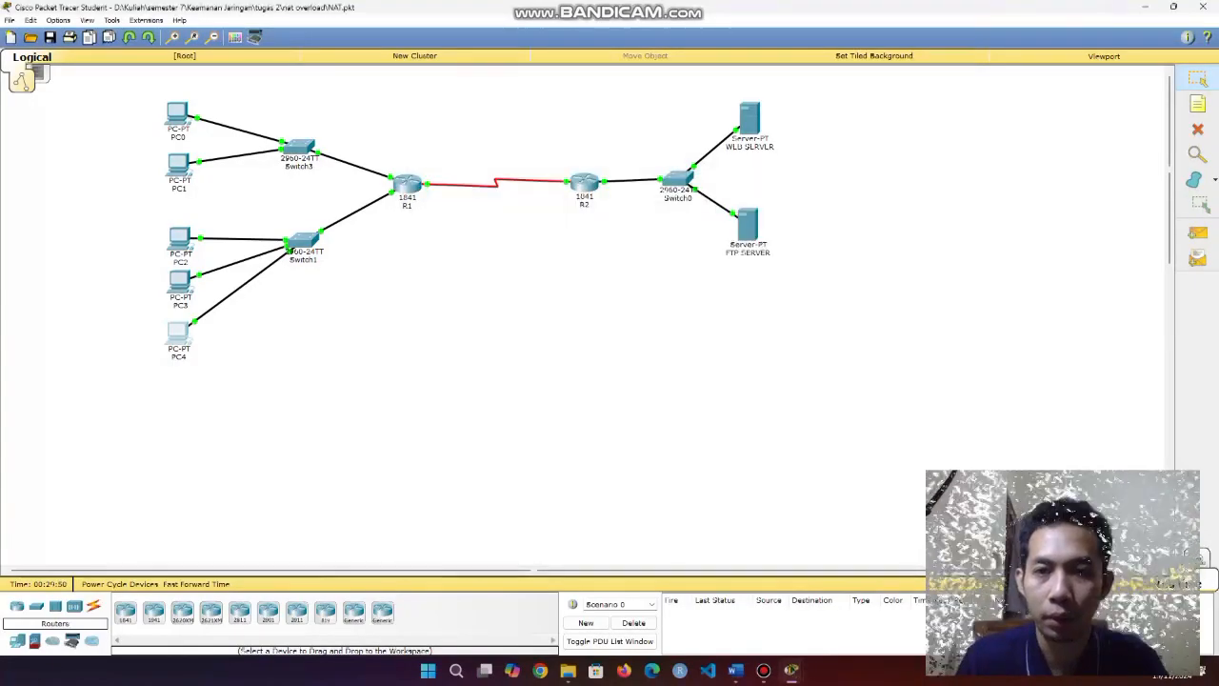
click(751, 233)
text(netstat)
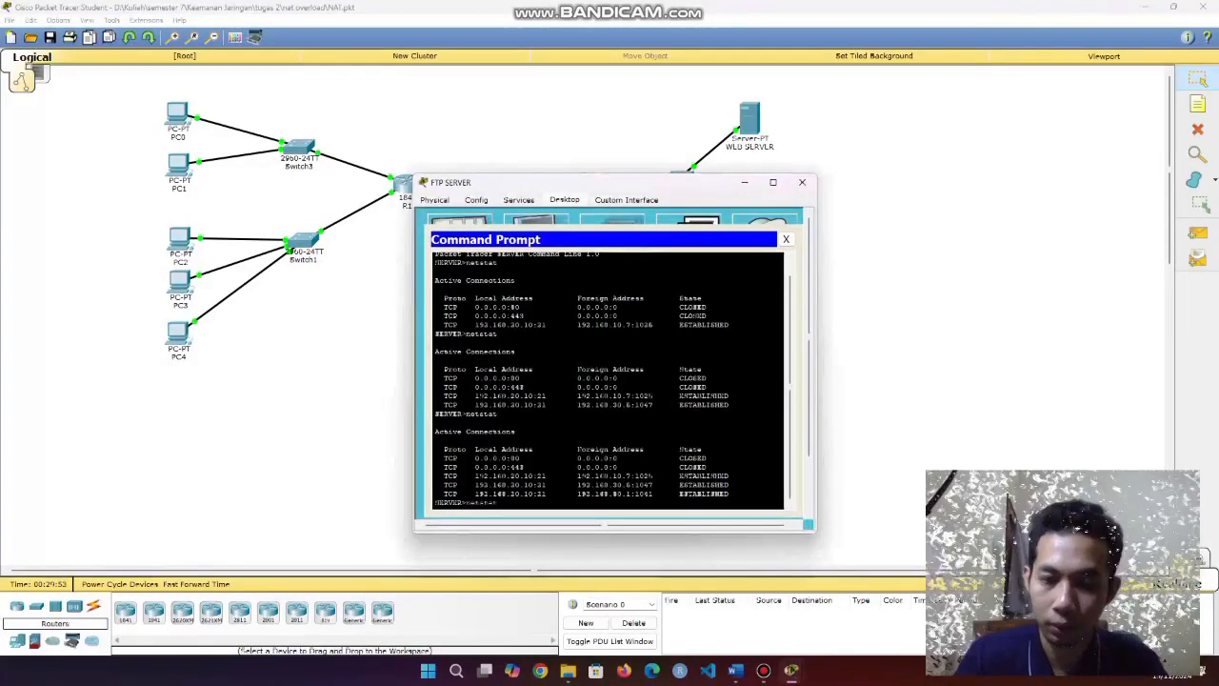
key(Return)
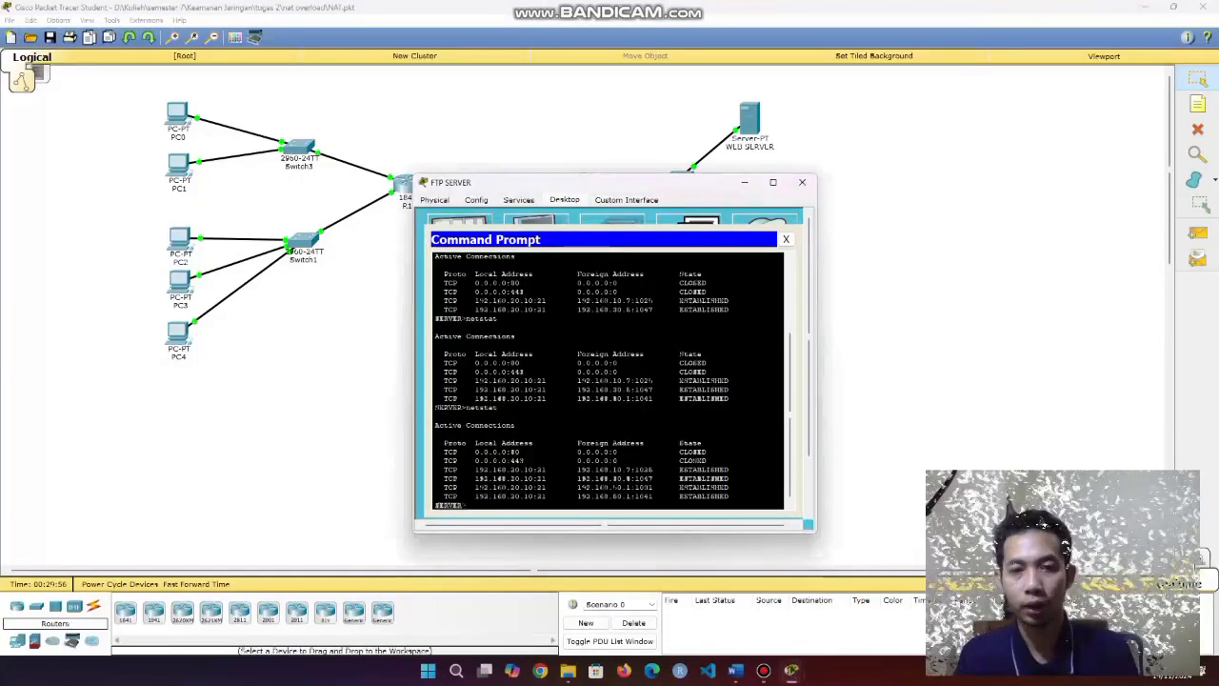
drag(738, 506, 739, 496)
drag(581, 496, 636, 496)
click(591, 496)
click(580, 496)
click(633, 497)
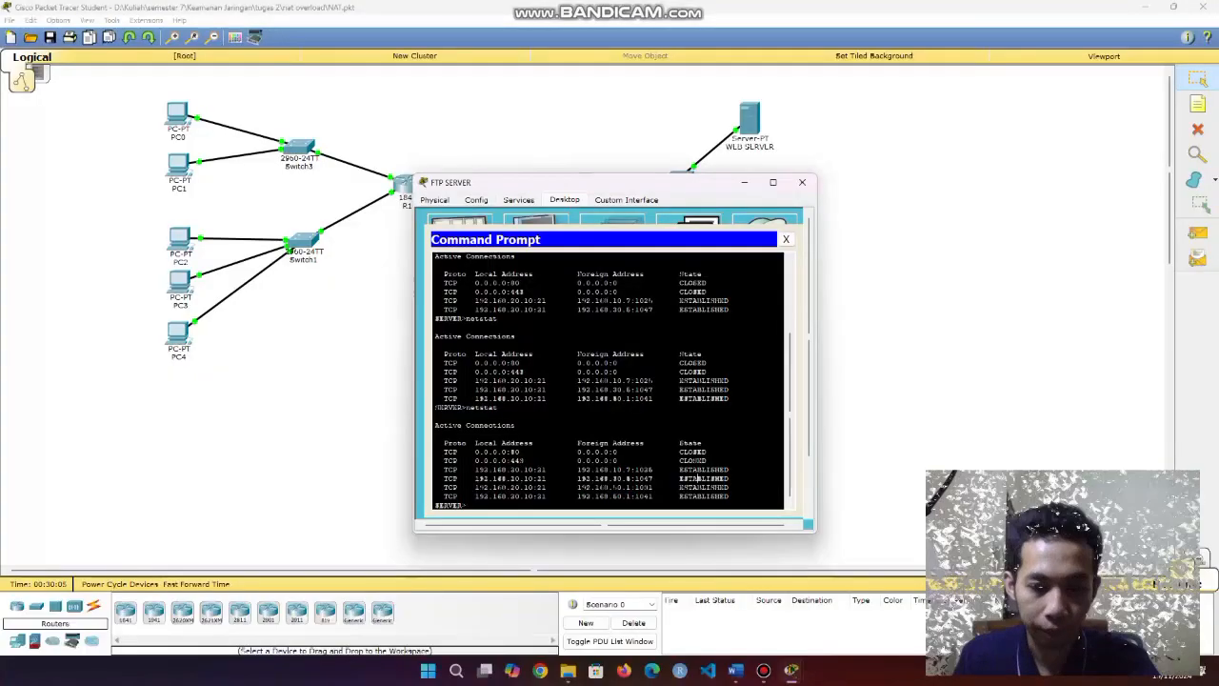
click(744, 182)
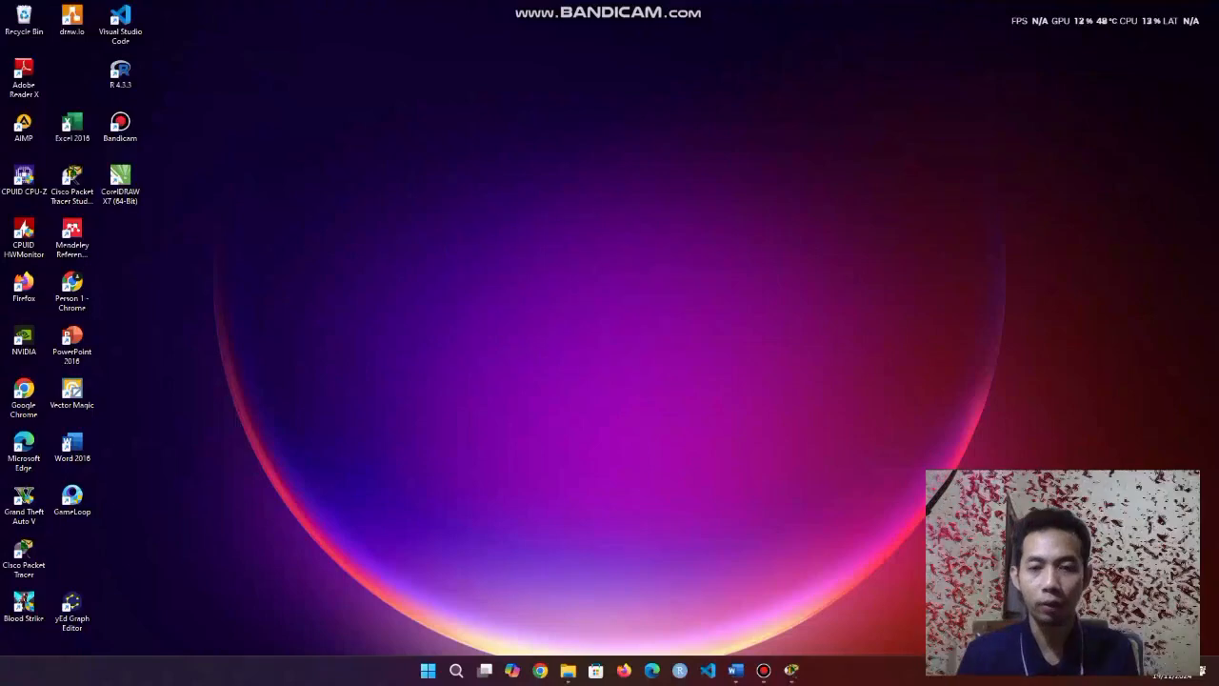
Bring up Bandicam's main window from the taskbar to show the saved recordings.
click(763, 670)
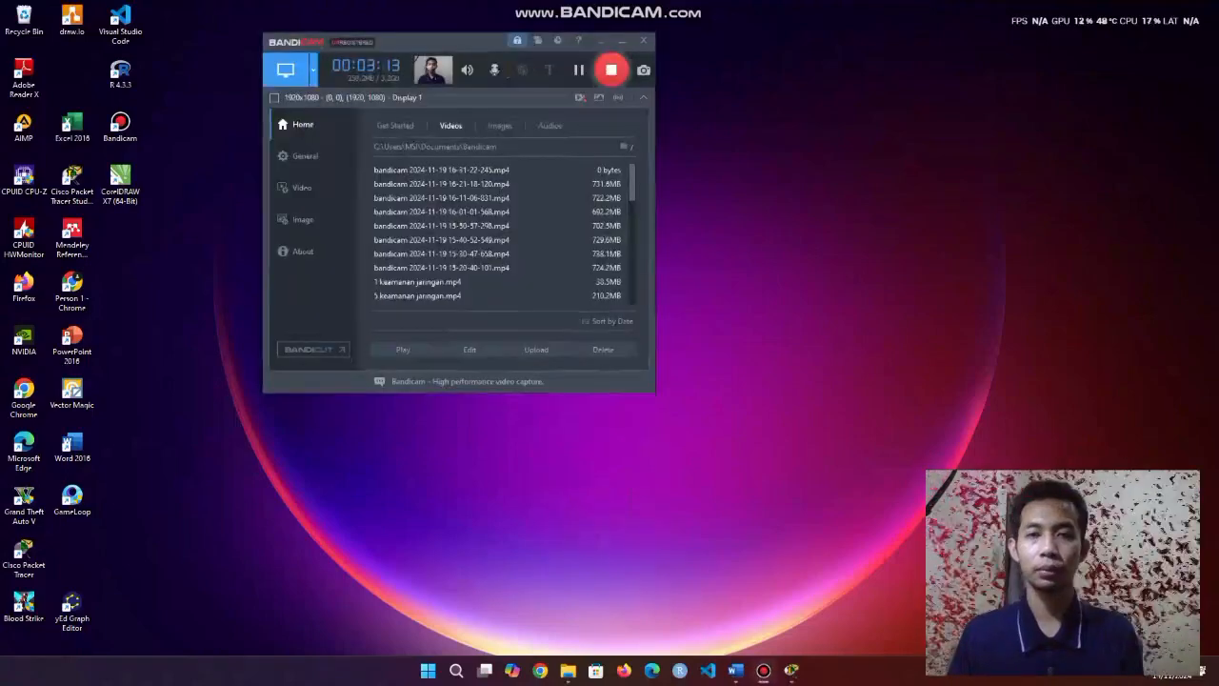